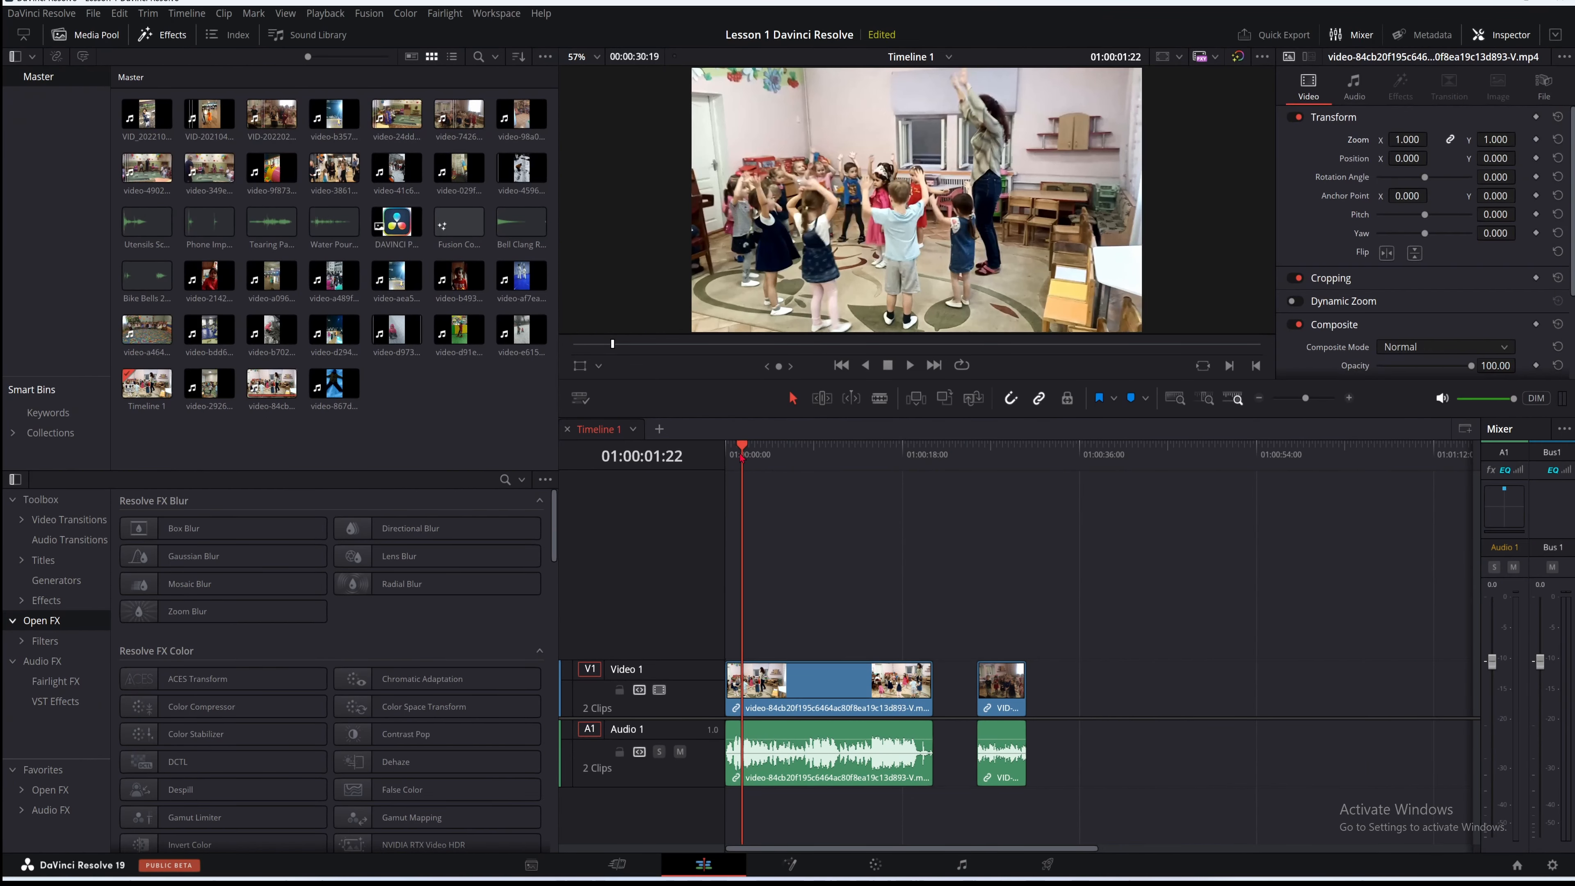
Add a Zoom keyframe at 1.000 to the first video clip at the start of the timeline and save the project
left_click(791, 447)
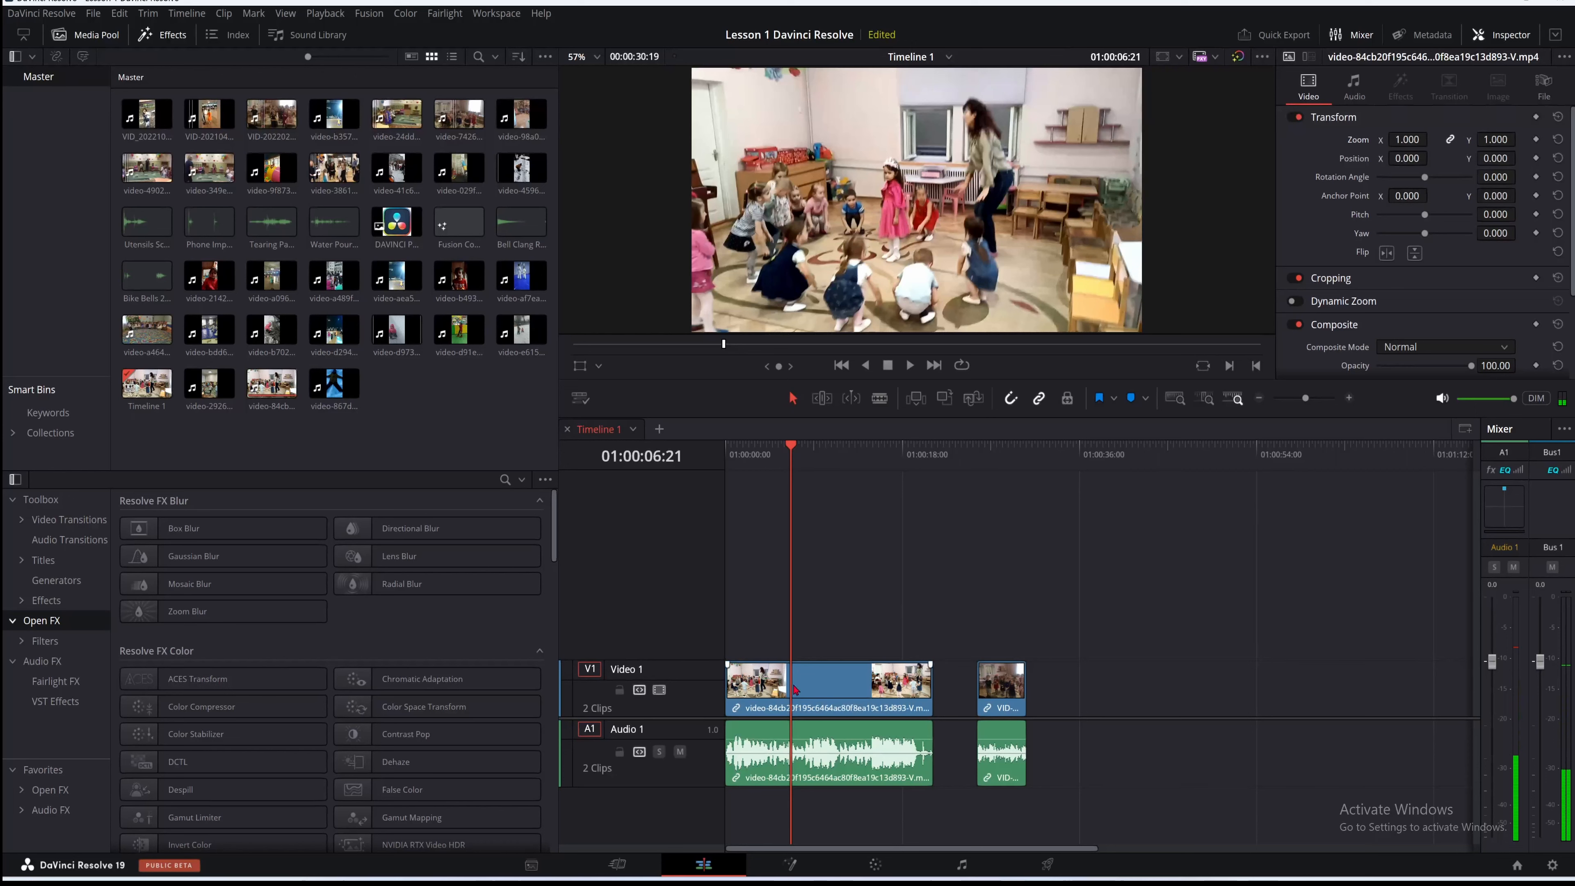
left_click(751, 448)
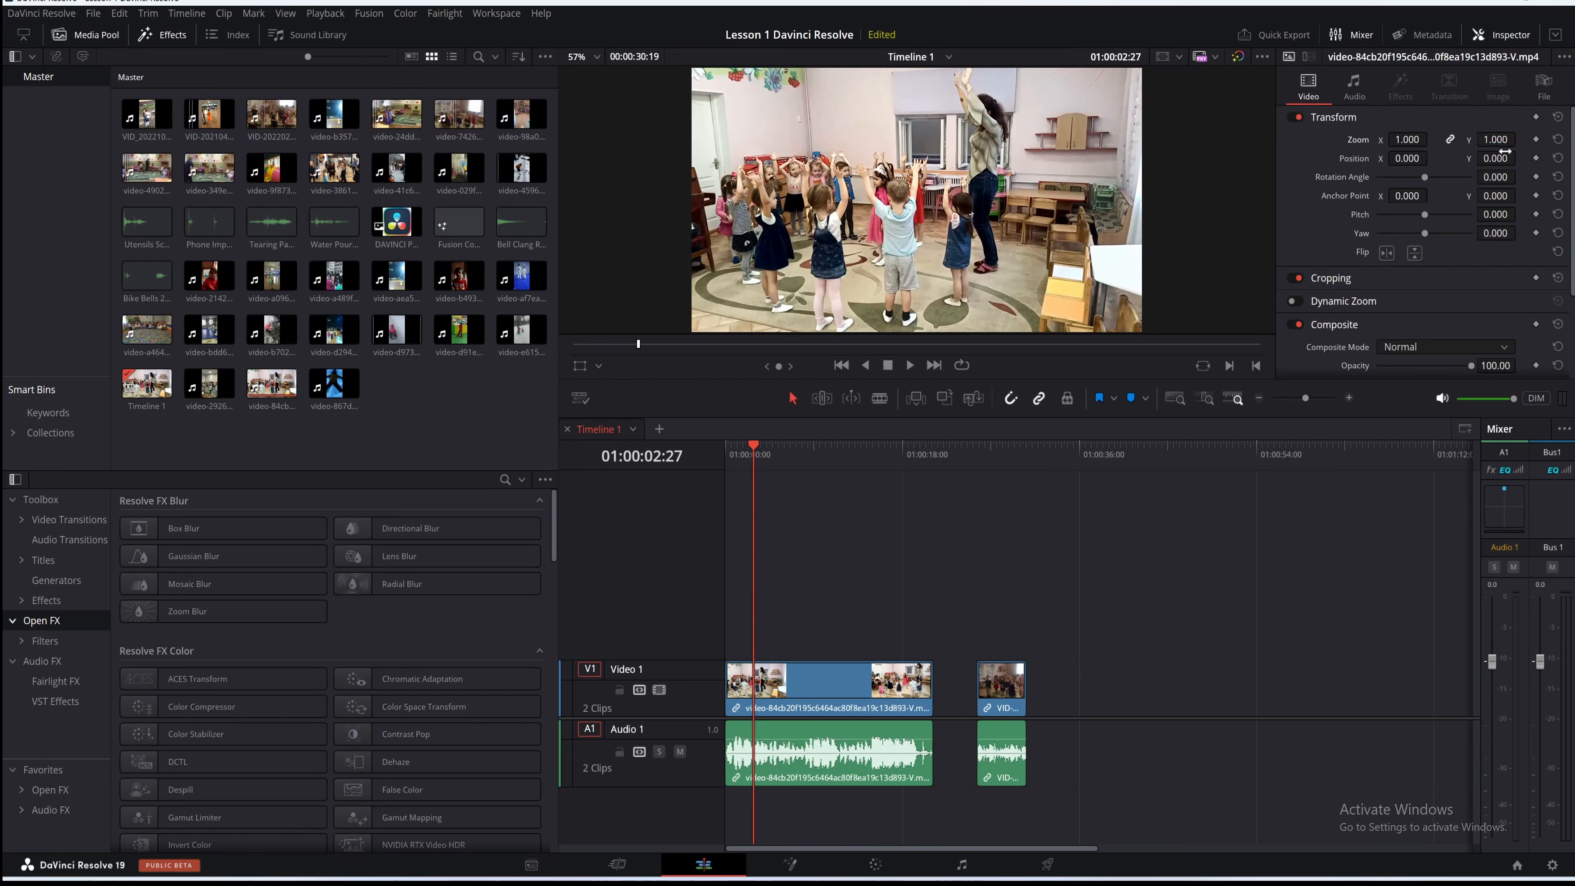
left_click_drag(754, 448, 717, 456)
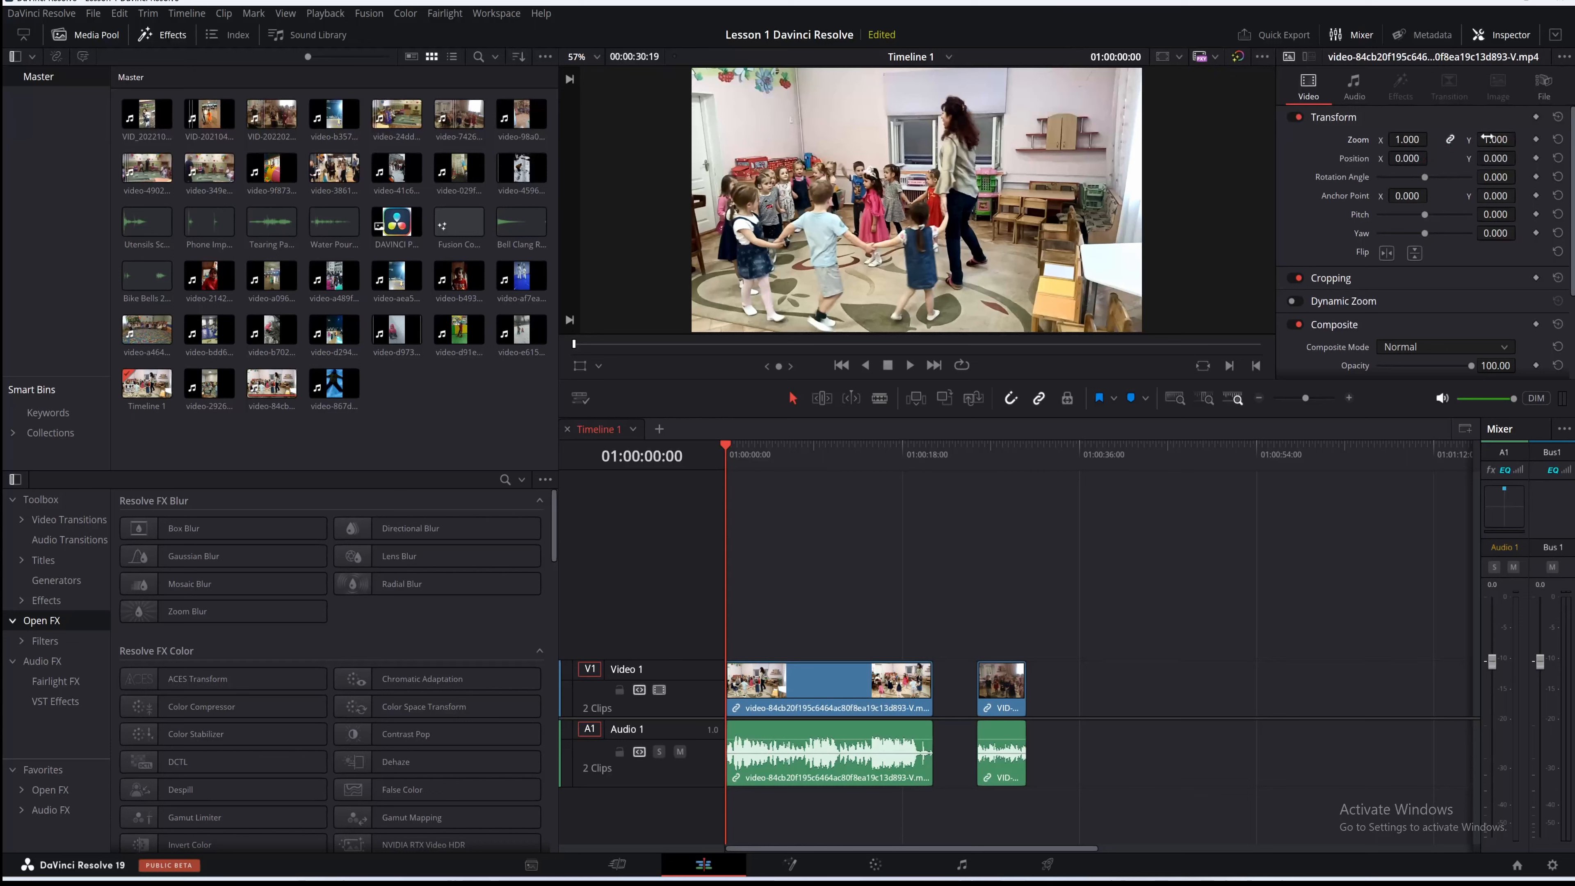
left_click(1536, 139)
key("ctrl+s")
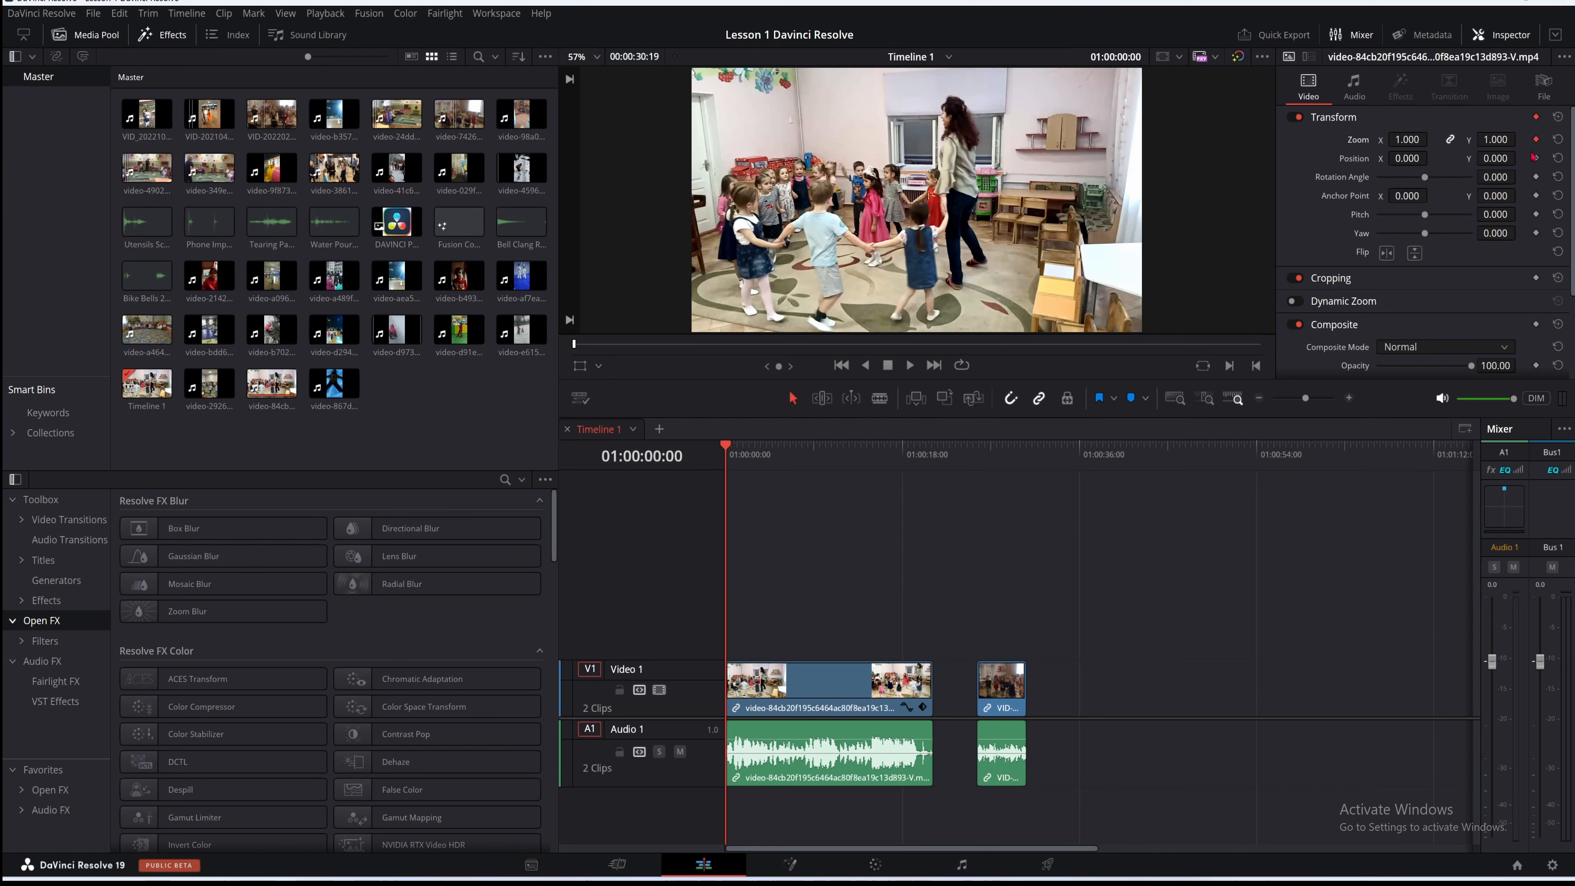
Play forward to 01:00:03:08 and add a keyframe there with the clip's Zoom set to 1.890
left_click(909, 366)
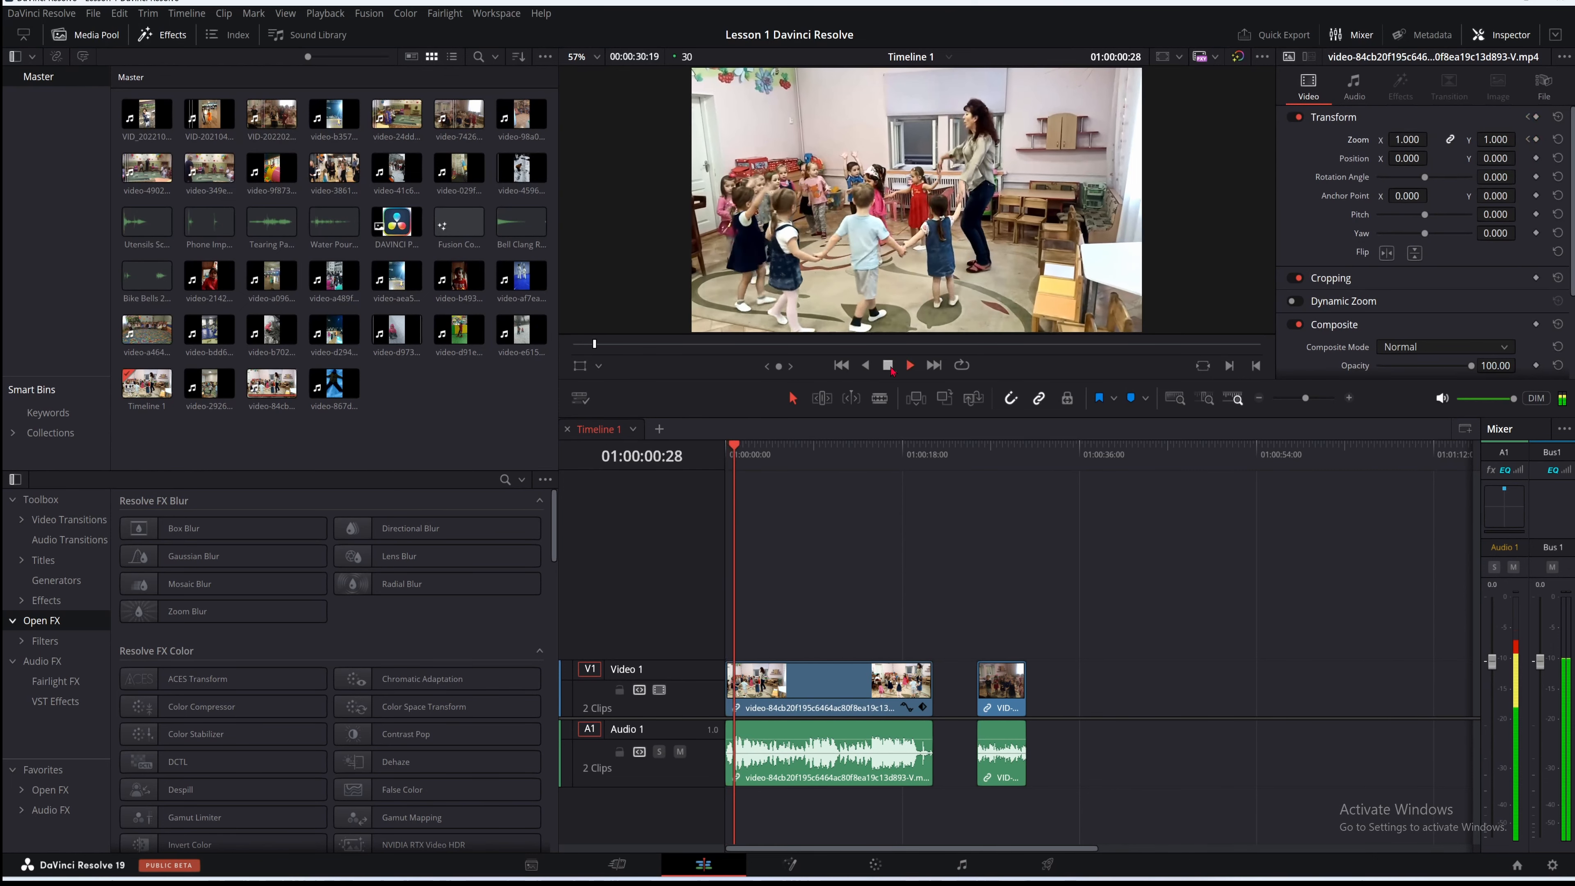
left_click(889, 368)
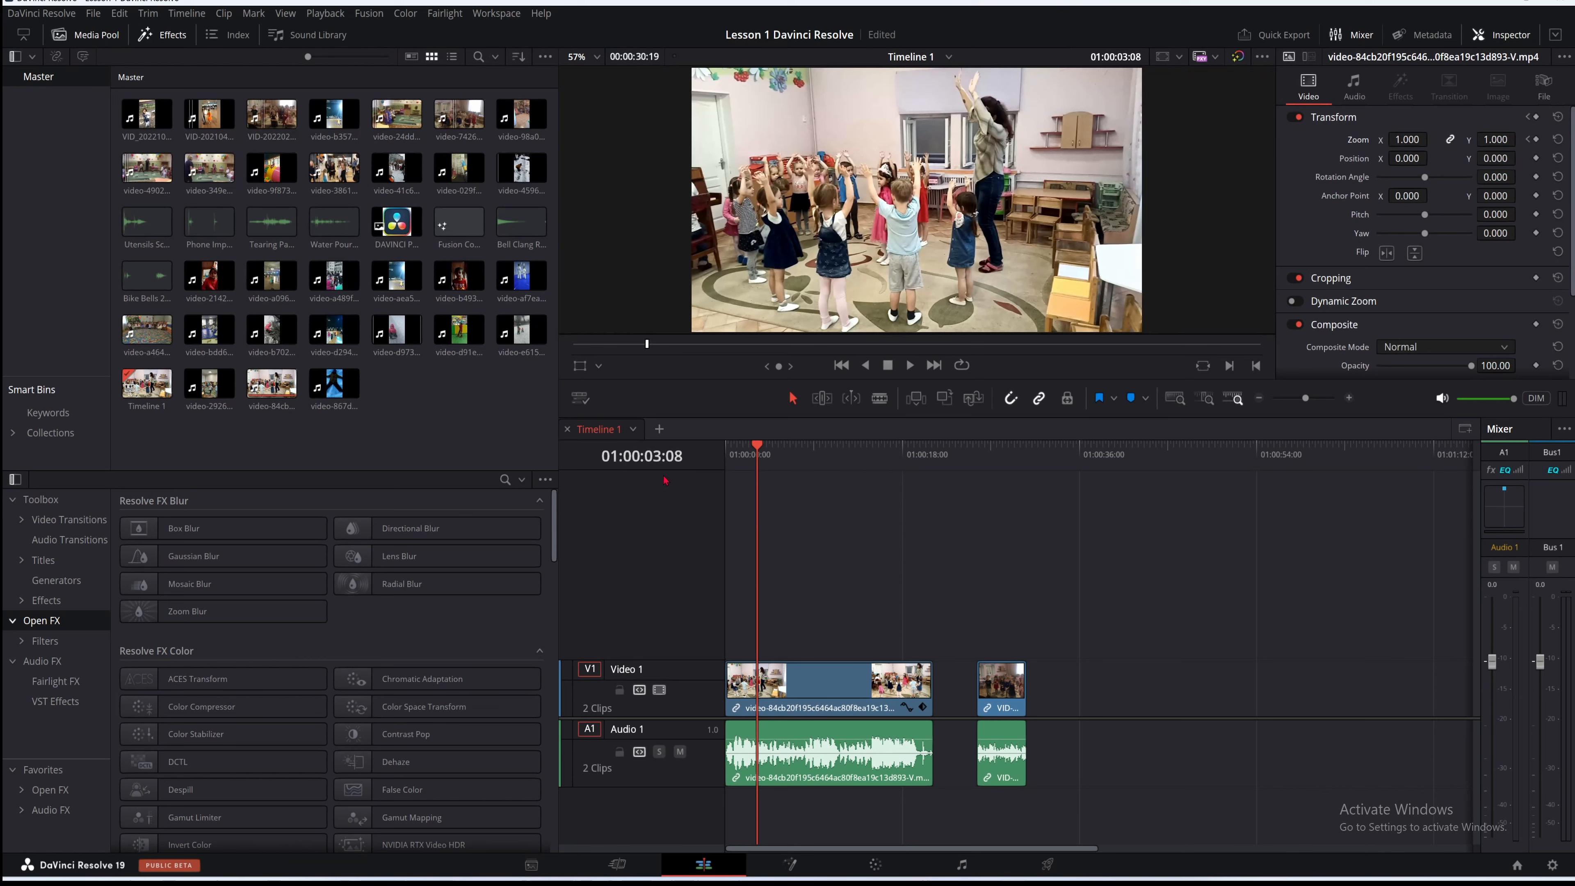
left_click(1536, 140)
left_click(1406, 141)
left_click_drag(1405, 140, 1470, 192)
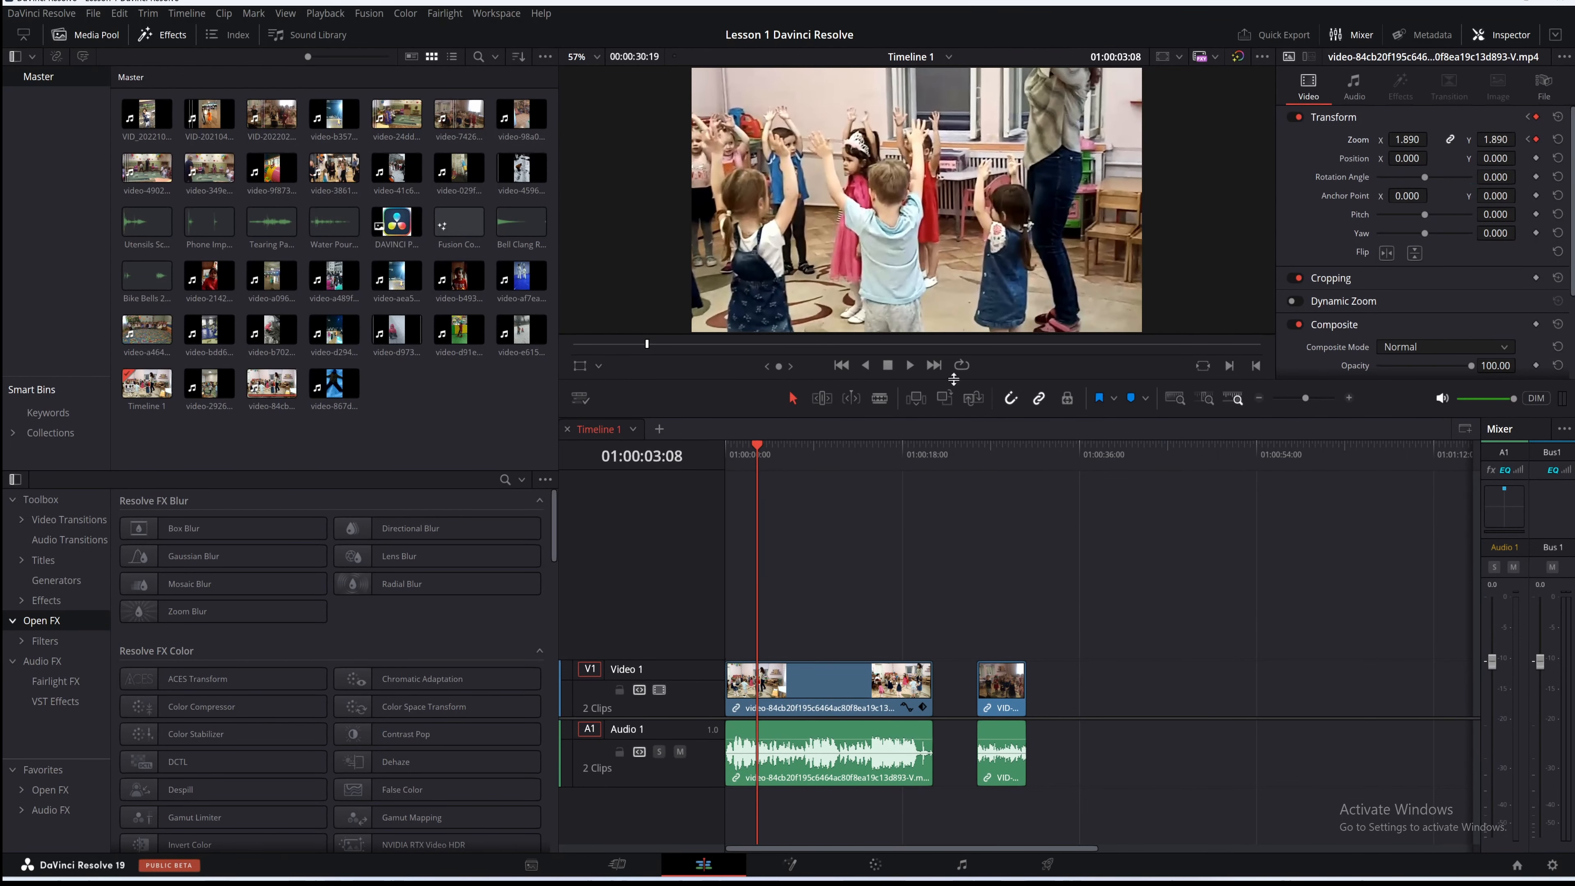
Play forward to 01:00:07:15 and add a keyframe there with the clip's Zoom set to 0.710
left_click(910, 366)
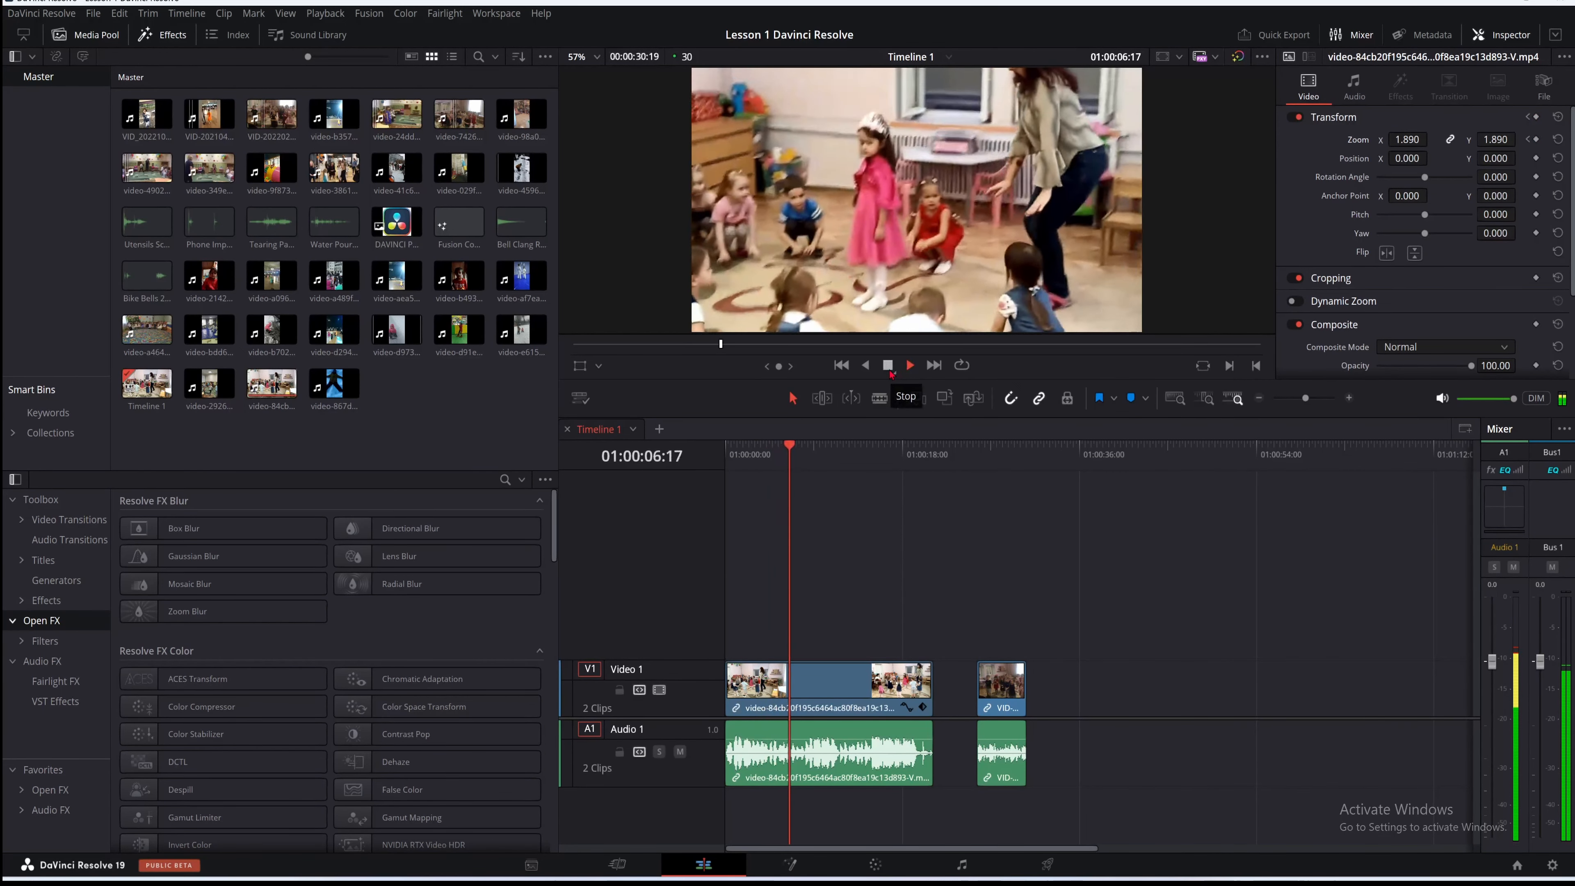
left_click(888, 366)
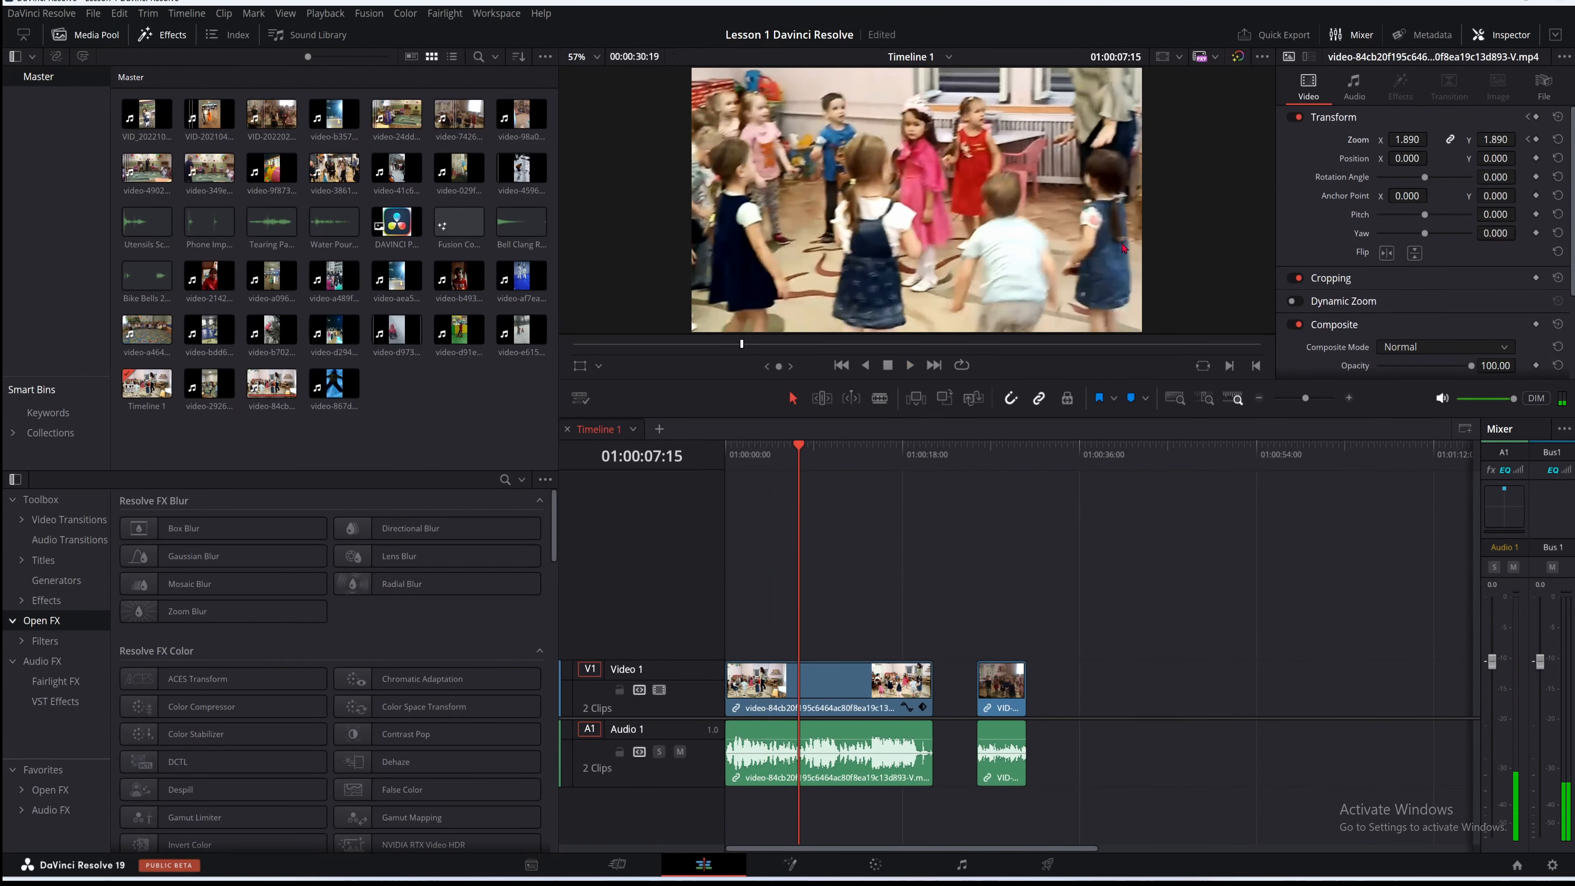
left_click(1536, 141)
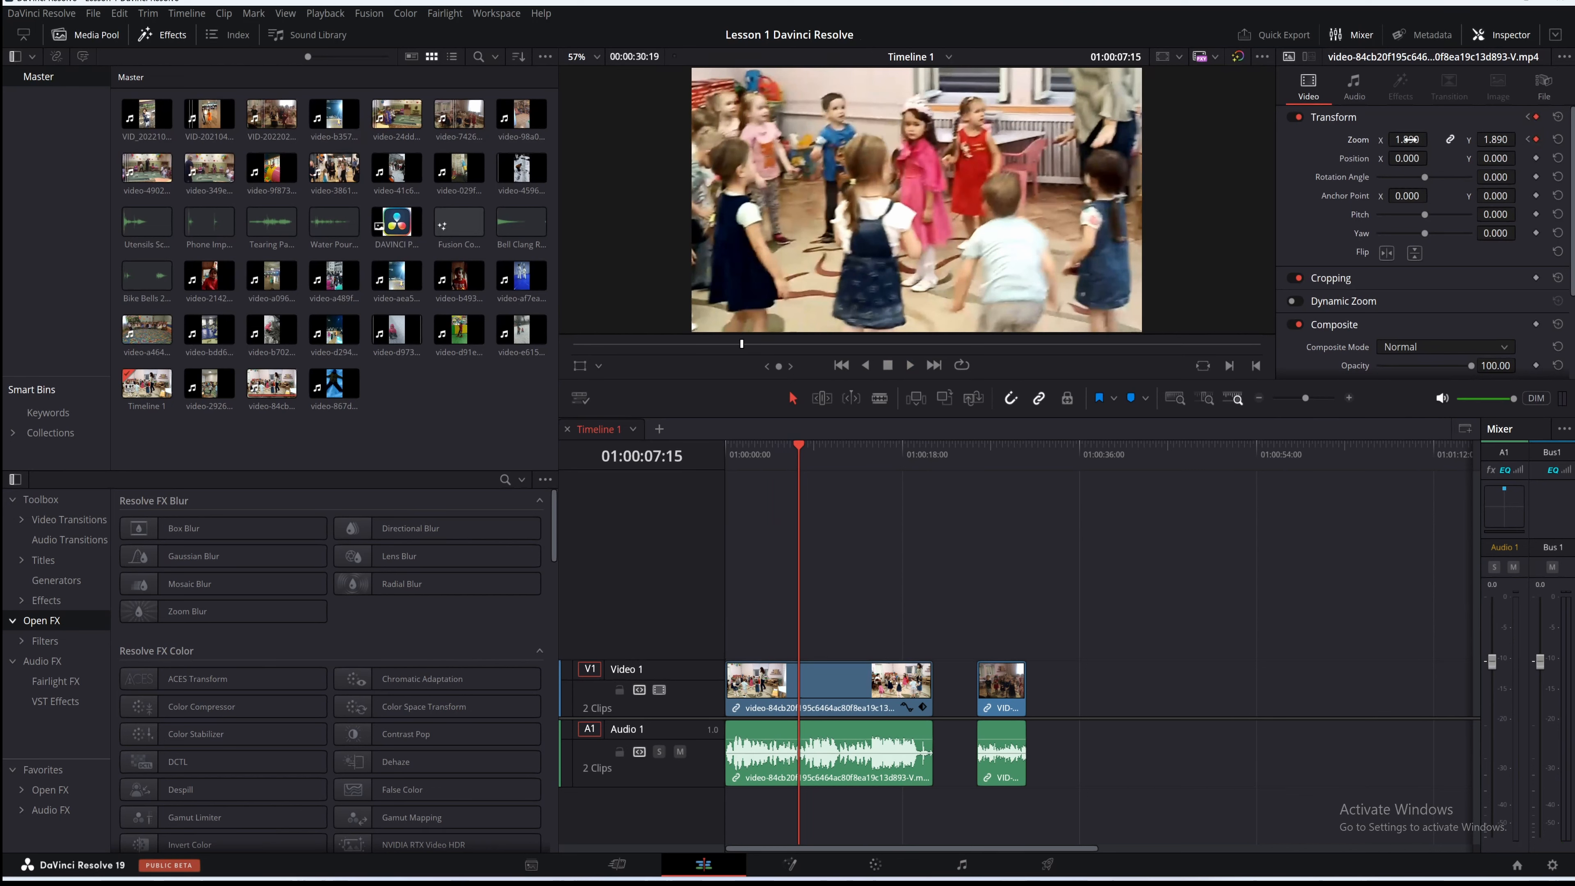
left_click_drag(1409, 139, 1326, 166)
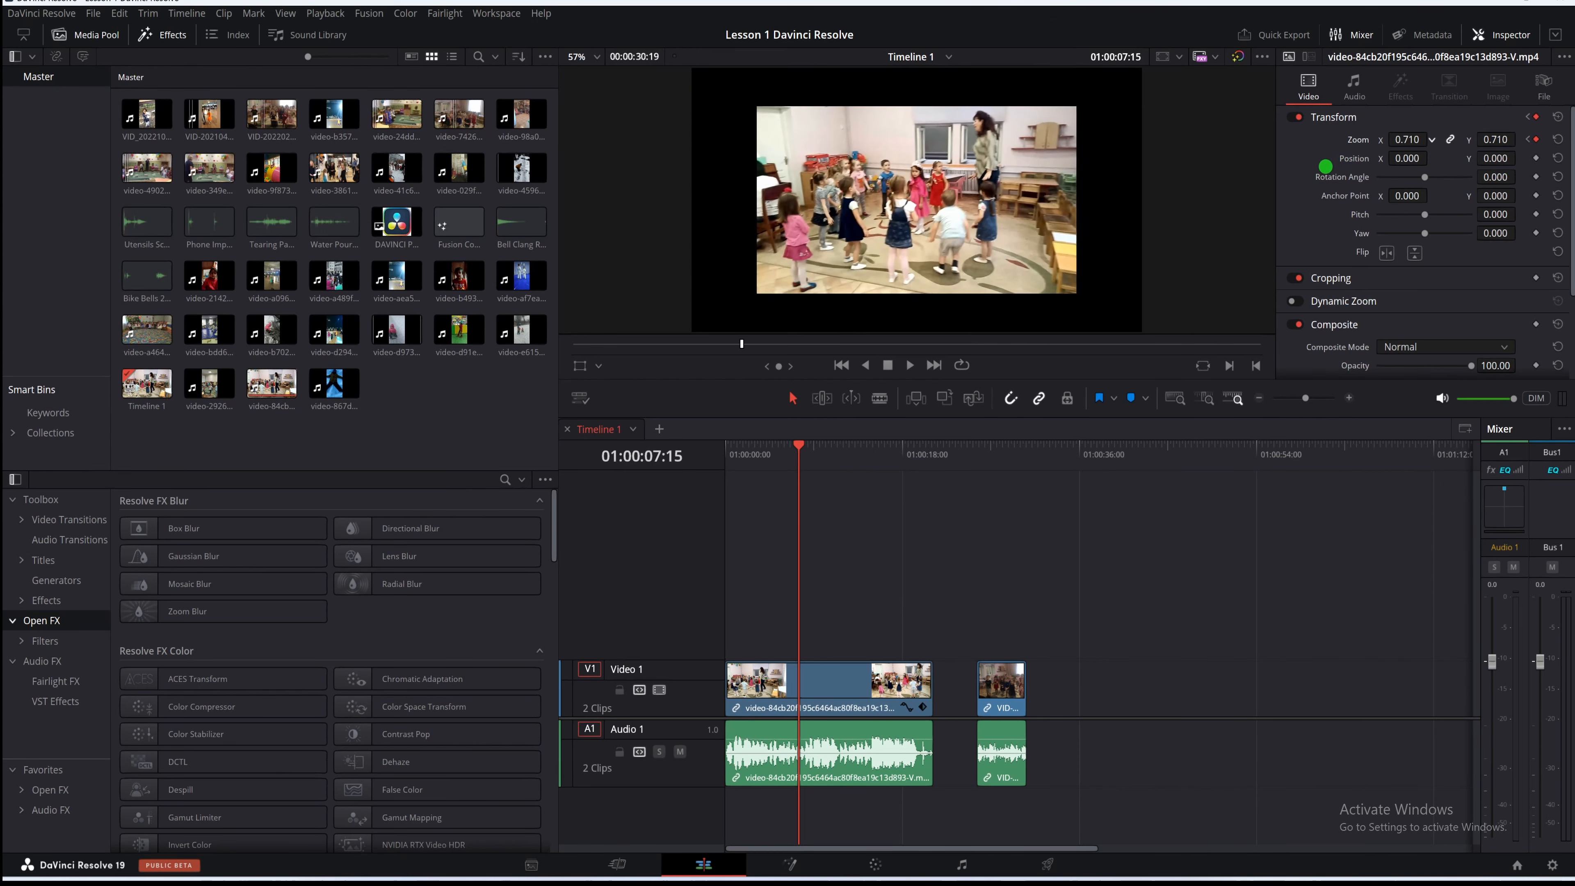
At 01:00:10:27, keyframe the clip's Zoom at 0.490 and its Position at X 373 and Y 137
left_click(910, 366)
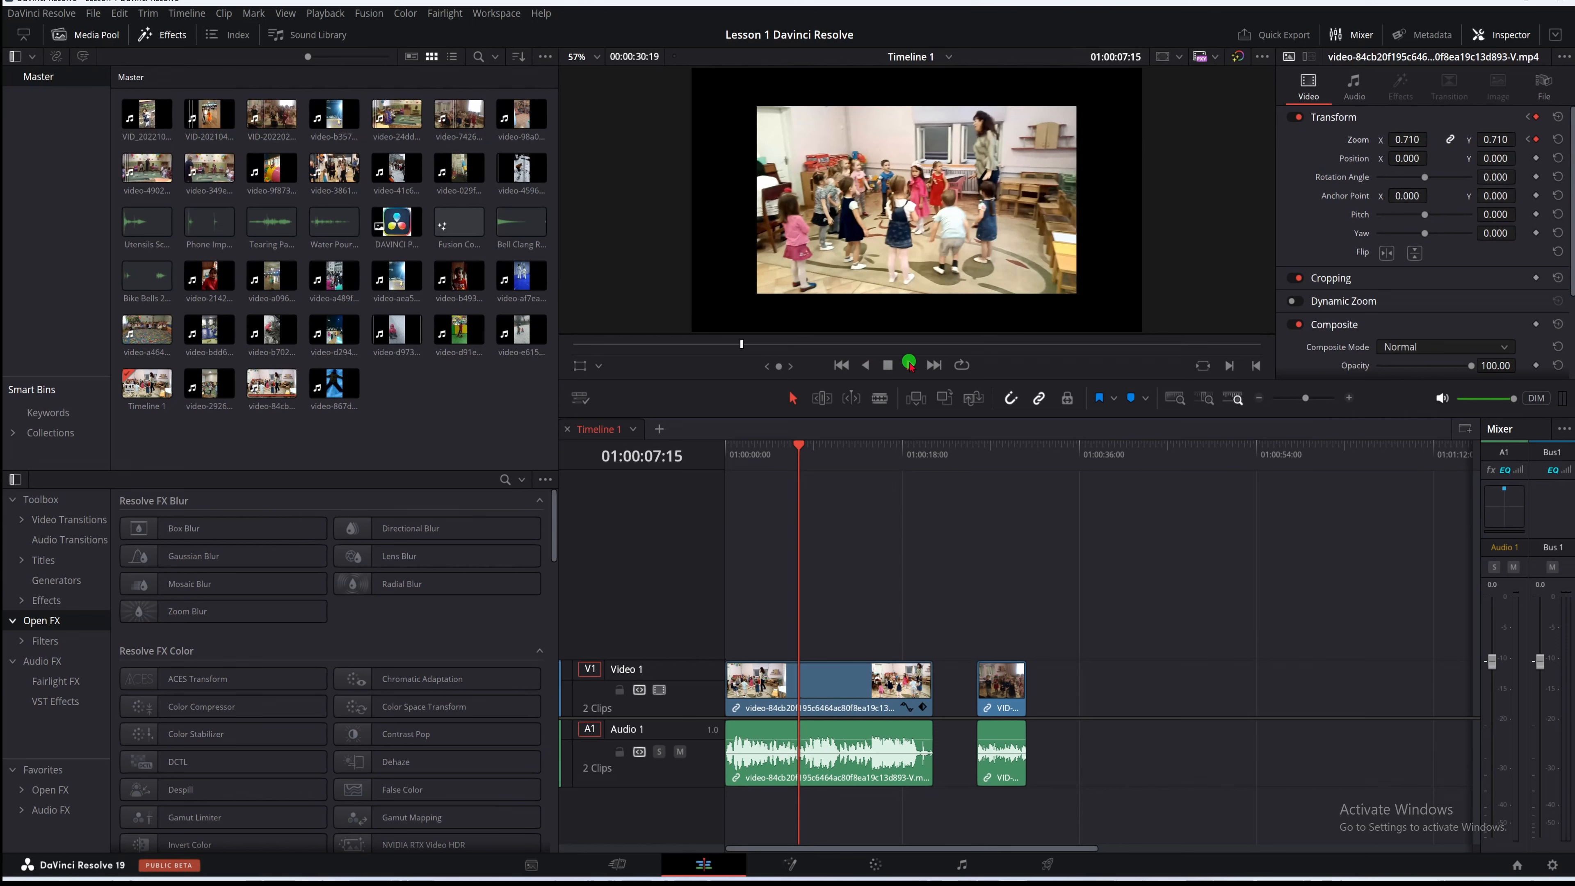
left_click(889, 365)
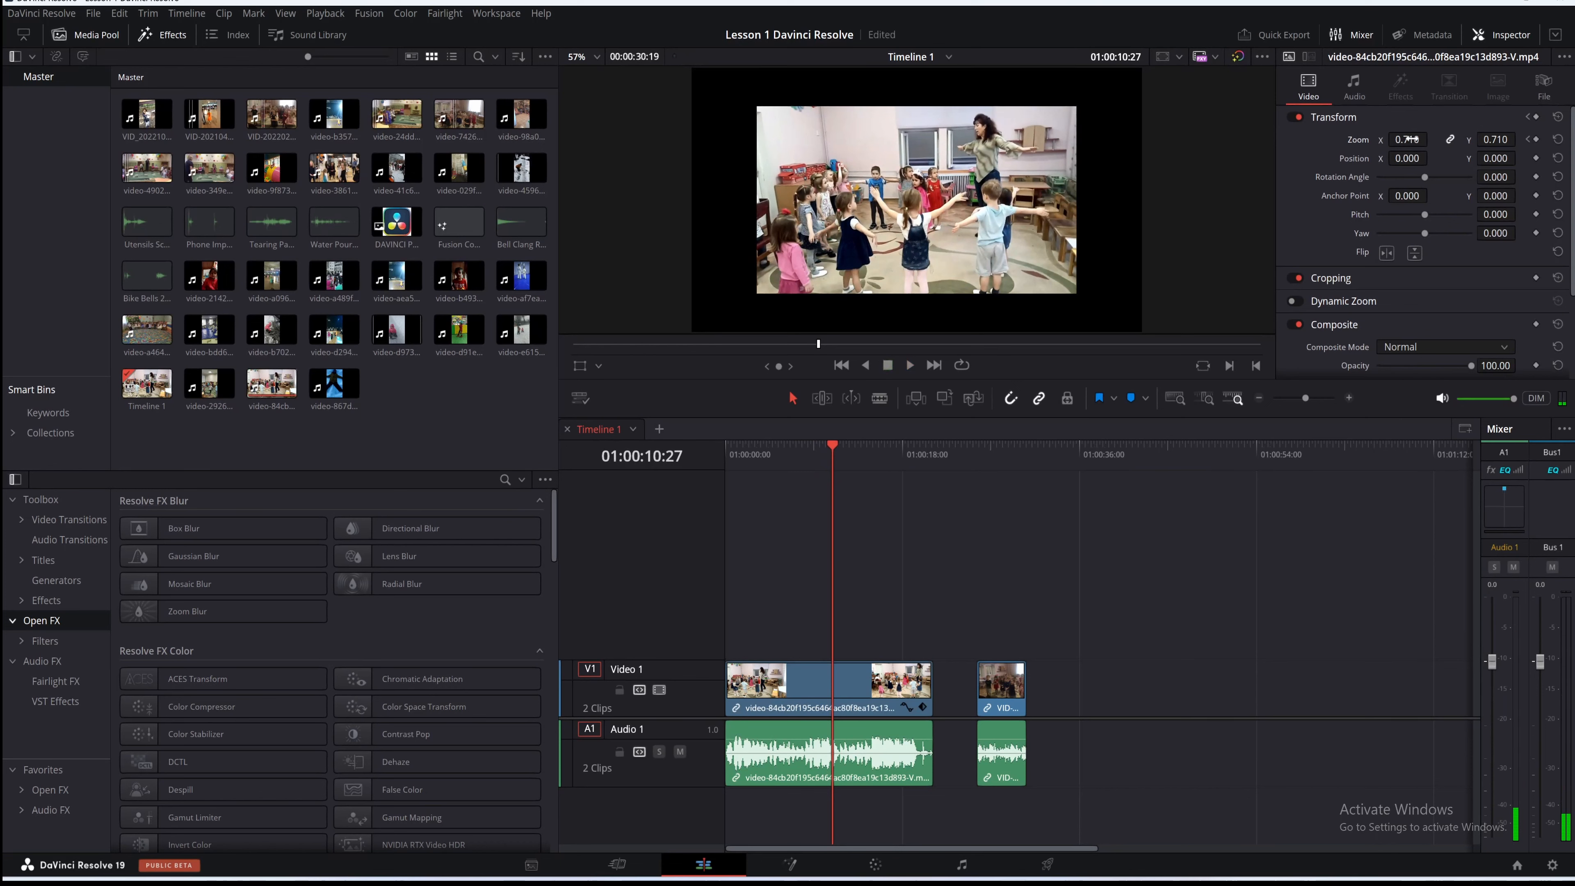
left_click_drag(1406, 139, 1396, 141)
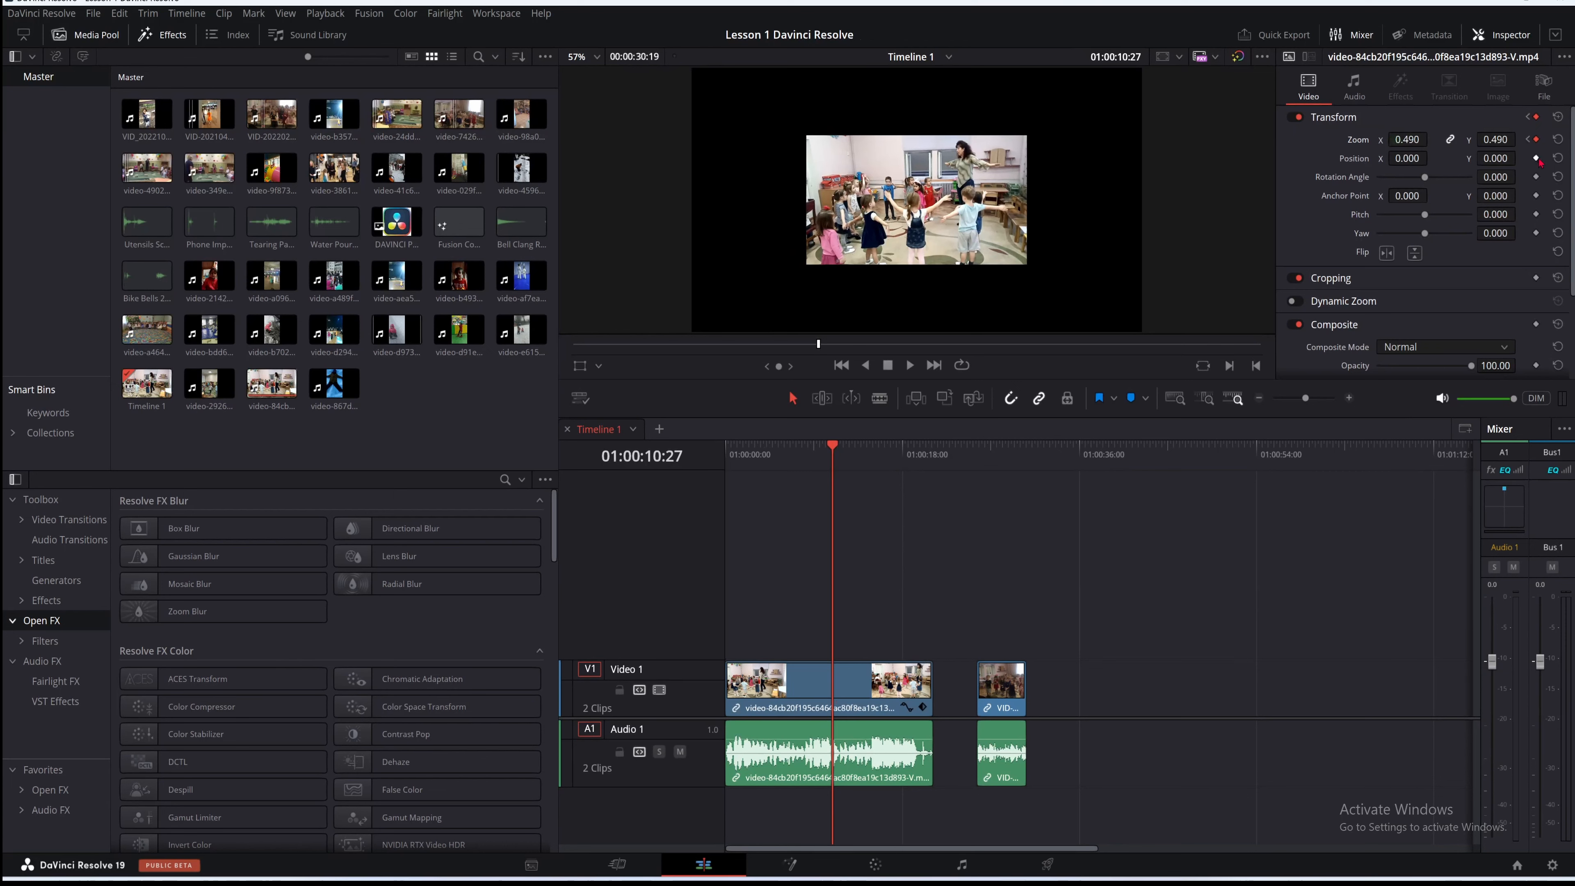
left_click(1536, 158)
left_click_drag(1398, 158, 1522, 157)
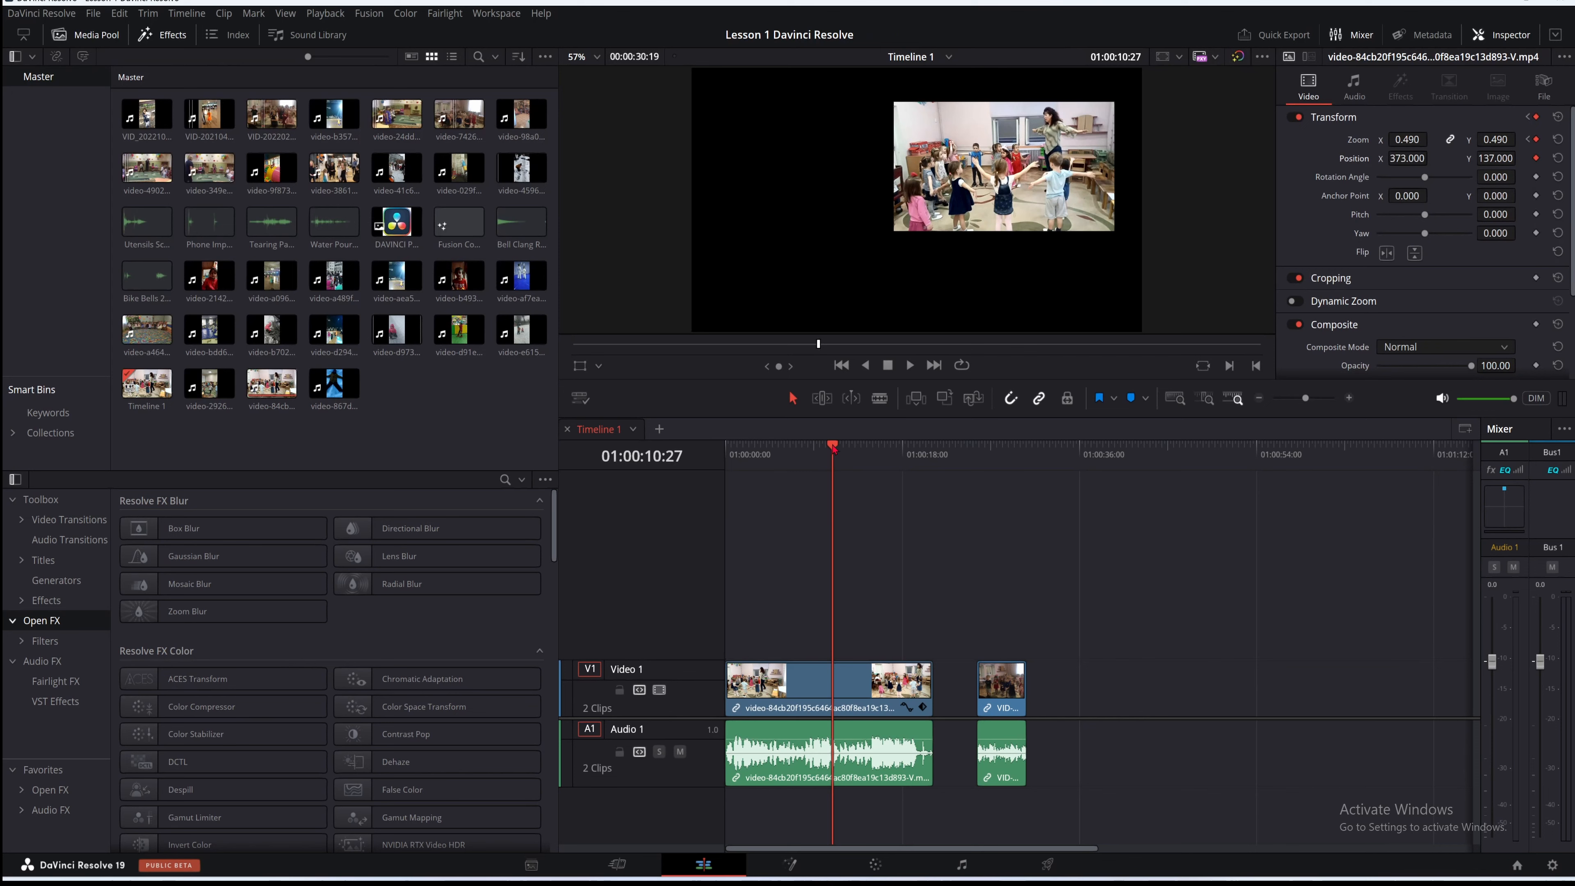
At 01:00:15:07, keyframe the clip's Zoom at 1.000 and its Position at X -5 and Y -14
key("space")
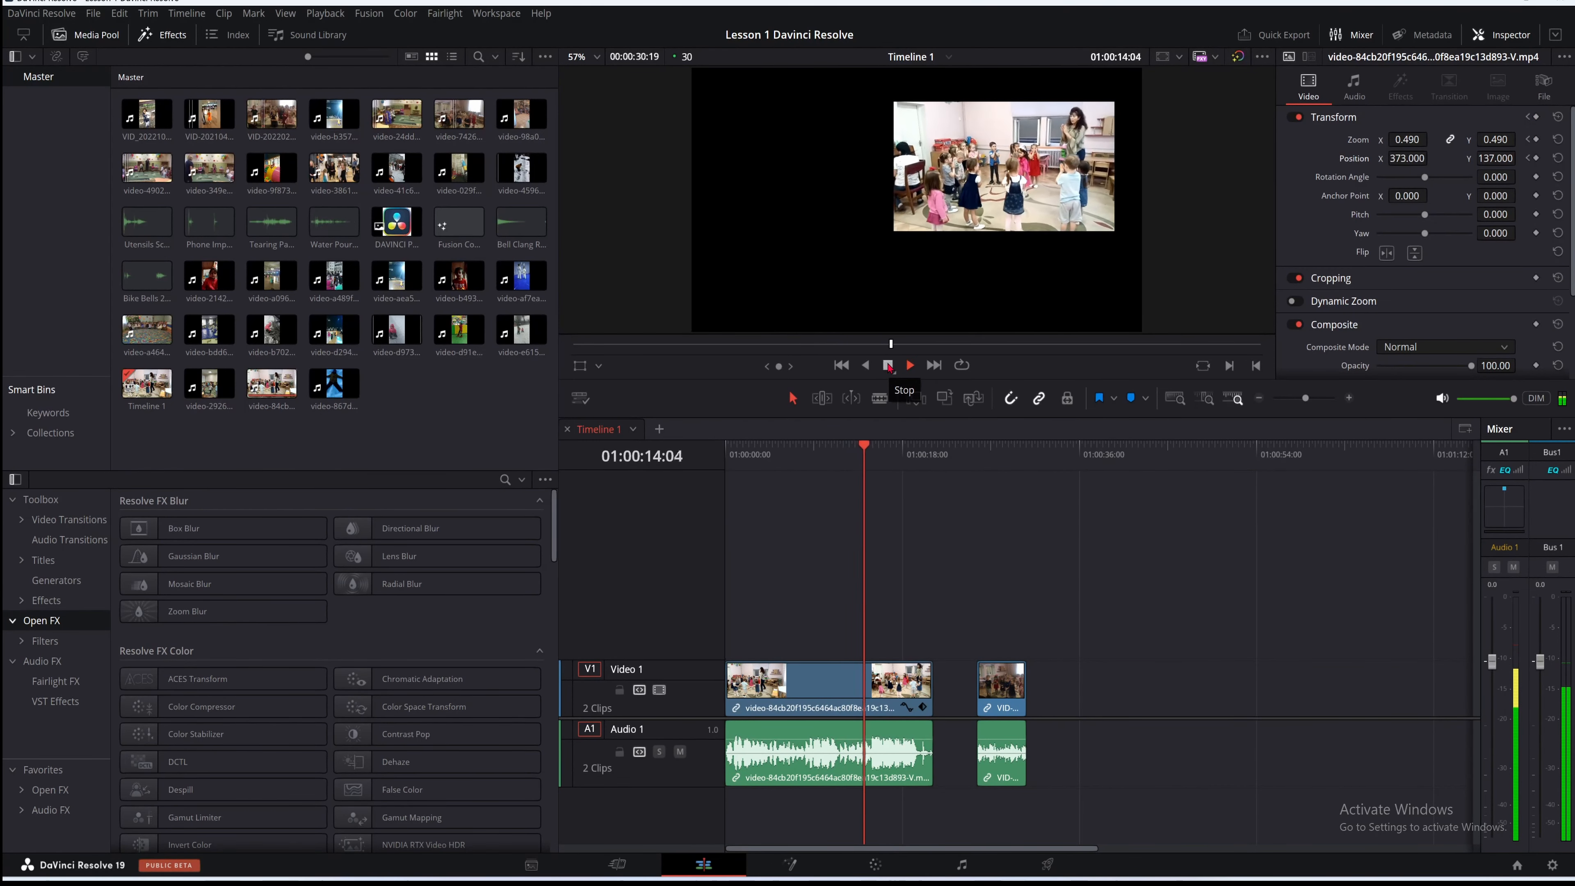
left_click(888, 366)
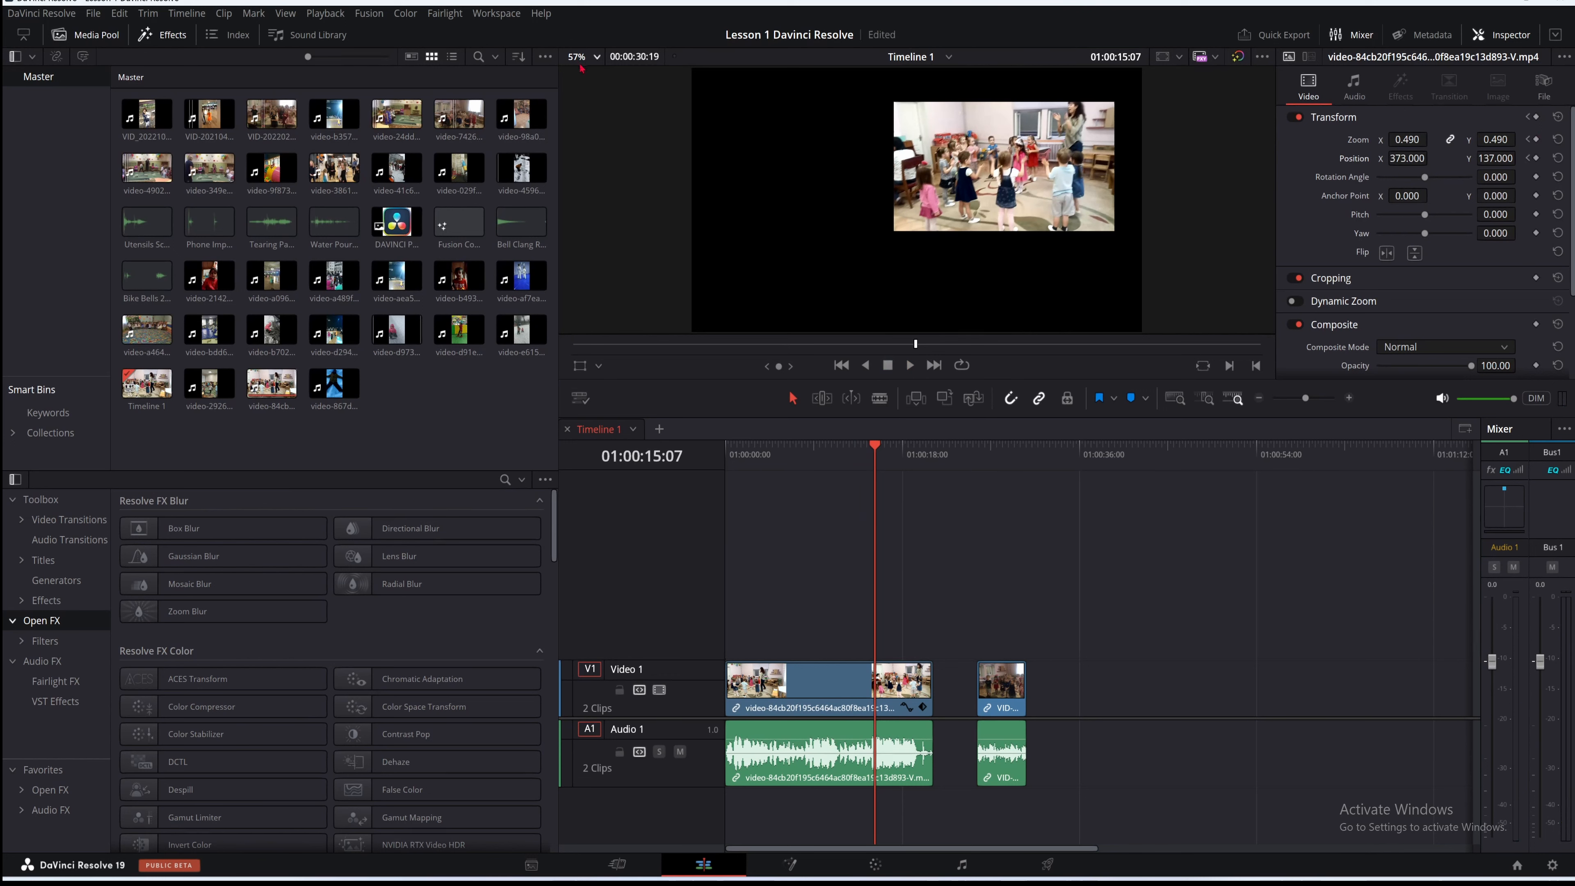
left_click(1536, 140)
mouse_move(1406, 139)
left_mouse_down()
mouse_move(1442, 158)
mouse_move(1409, 162)
left_mouse_up()
left_click_drag(1361, 163, 1303, 159)
left_click_drag(1143, 158, 1133, 159)
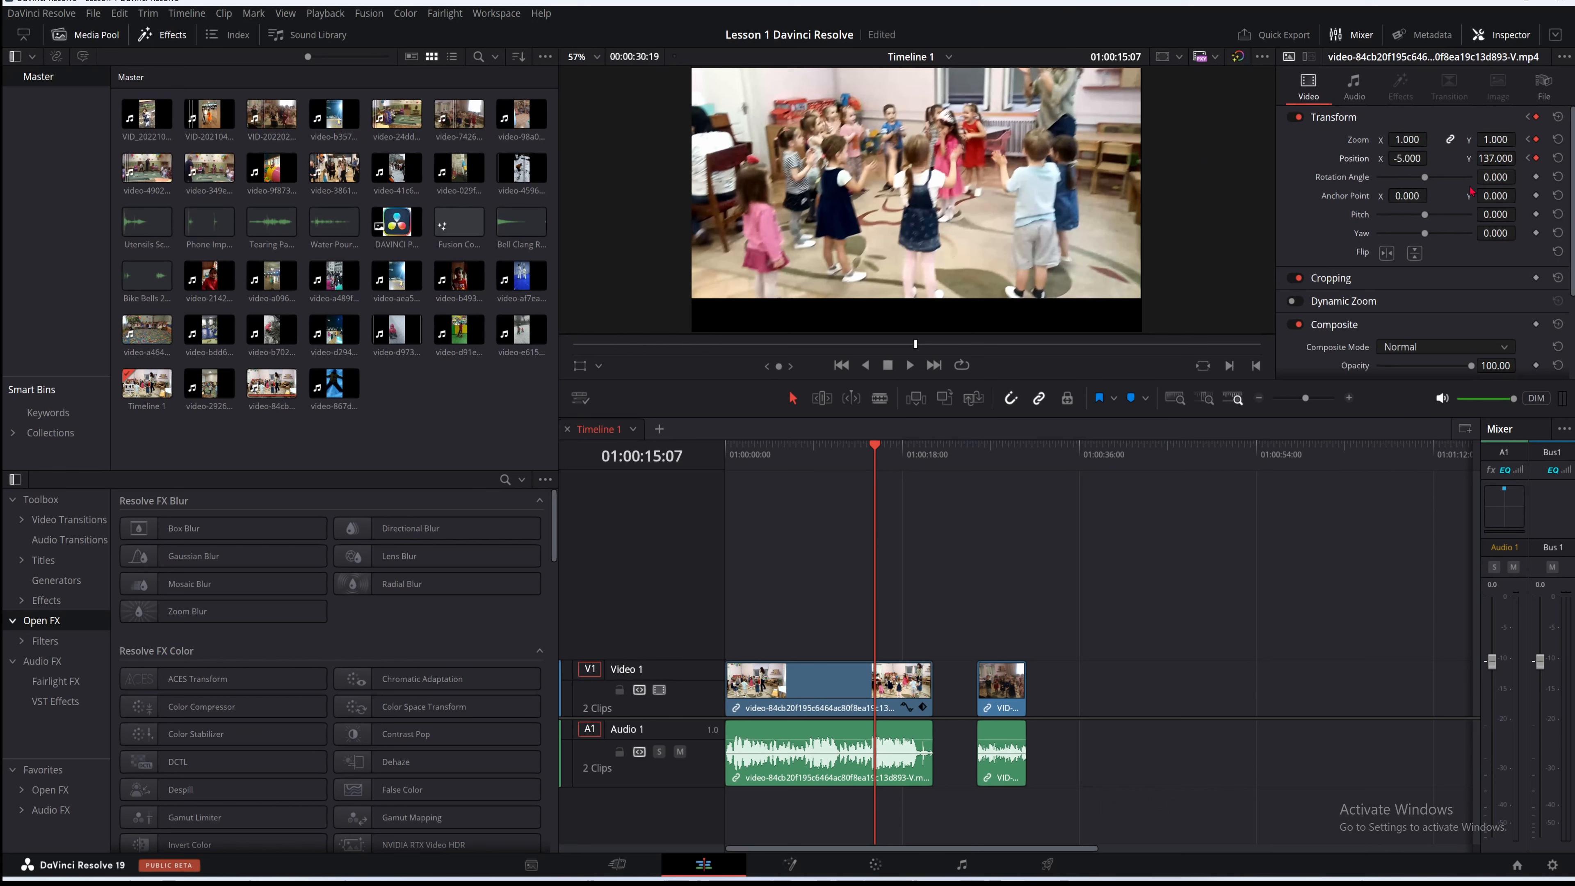
left_click_drag(1491, 160, 1382, 250)
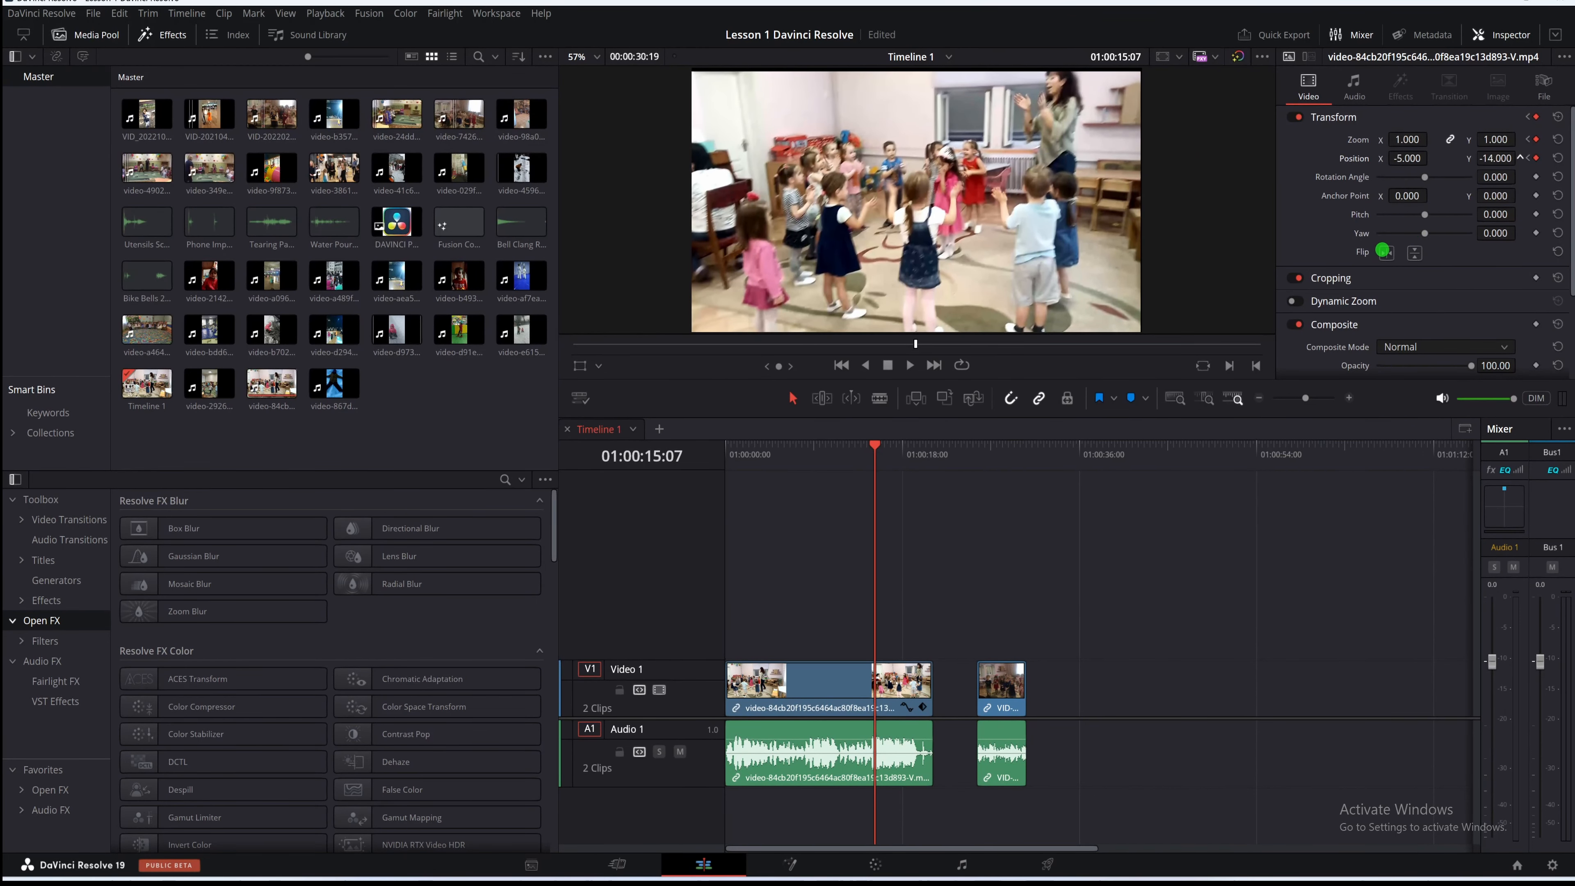
Play the rest of the clip, and replay it from the timeline start to review the zoom and position animation
left_click(910, 365)
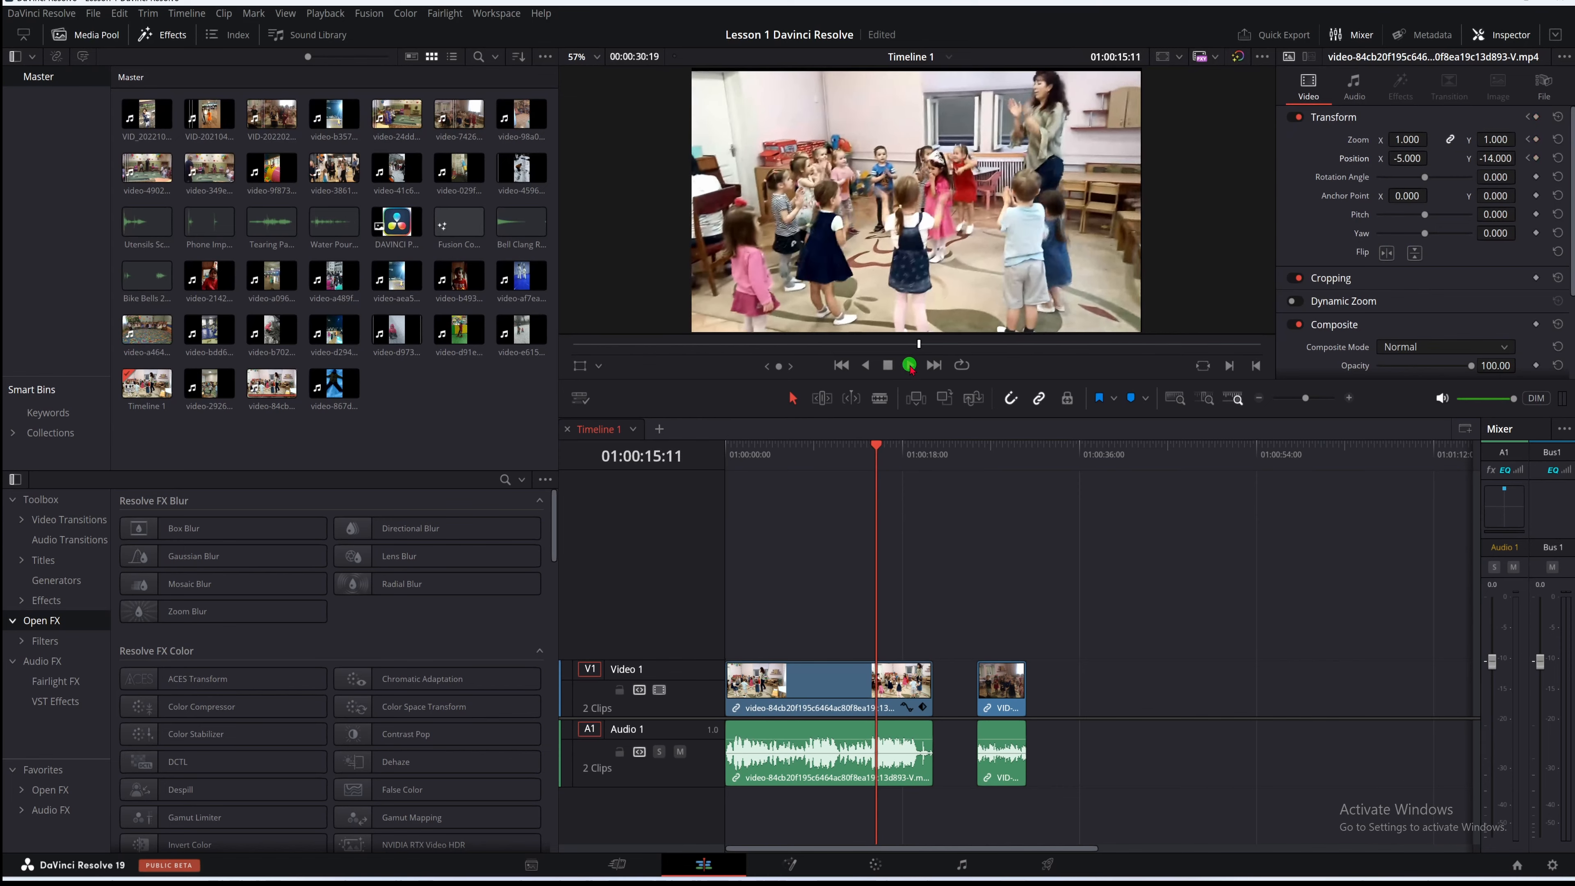
left_click(888, 366)
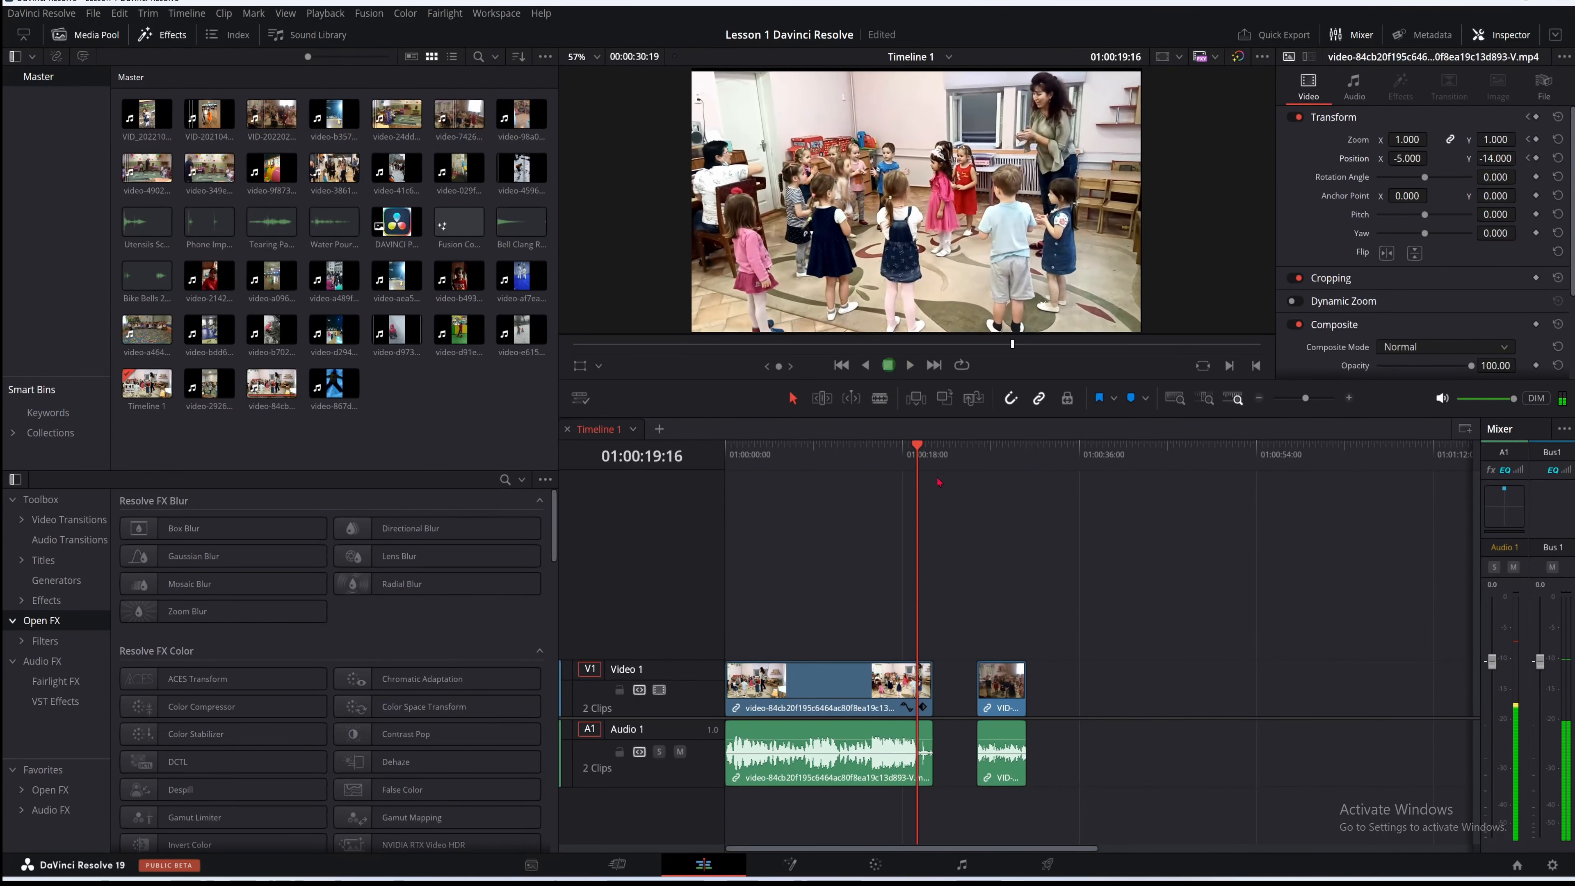
left_click_drag(922, 456, 714, 462)
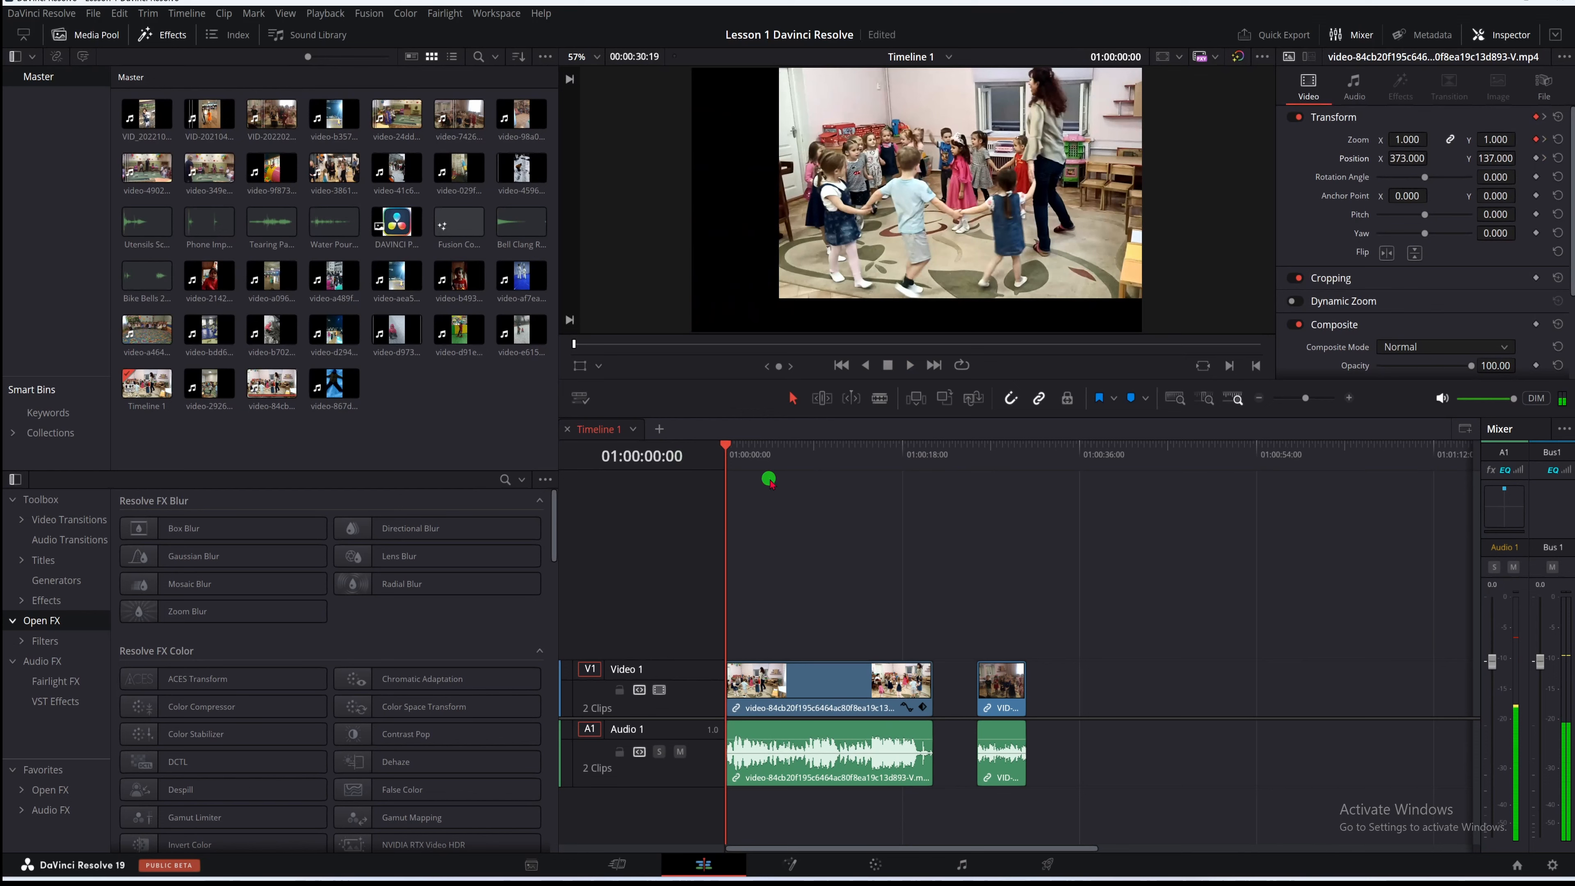
left_click(912, 366)
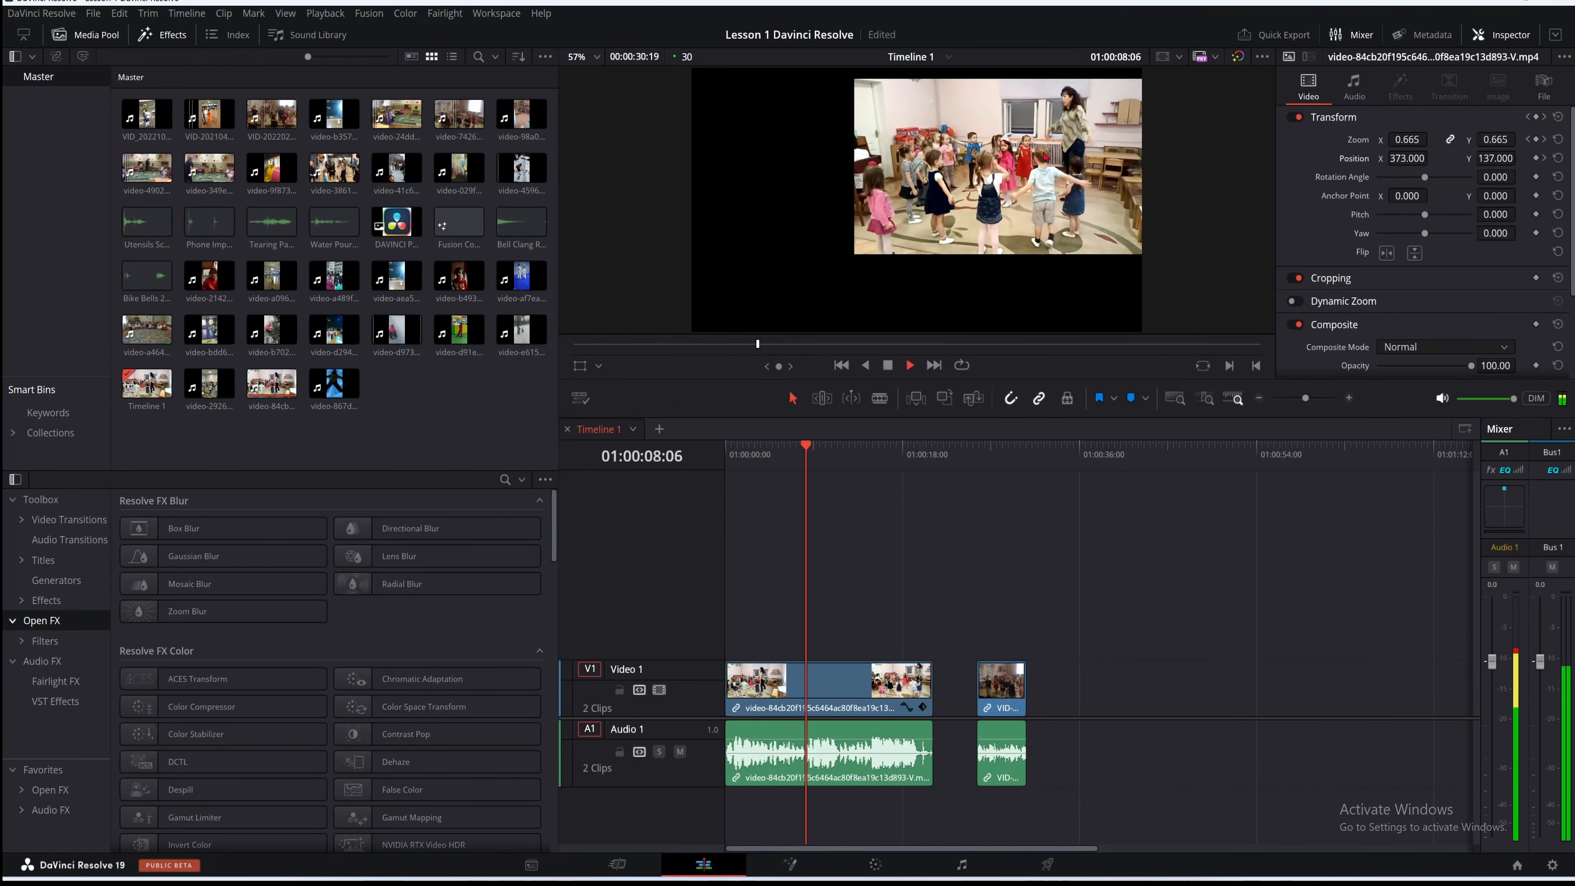
left_click(889, 364)
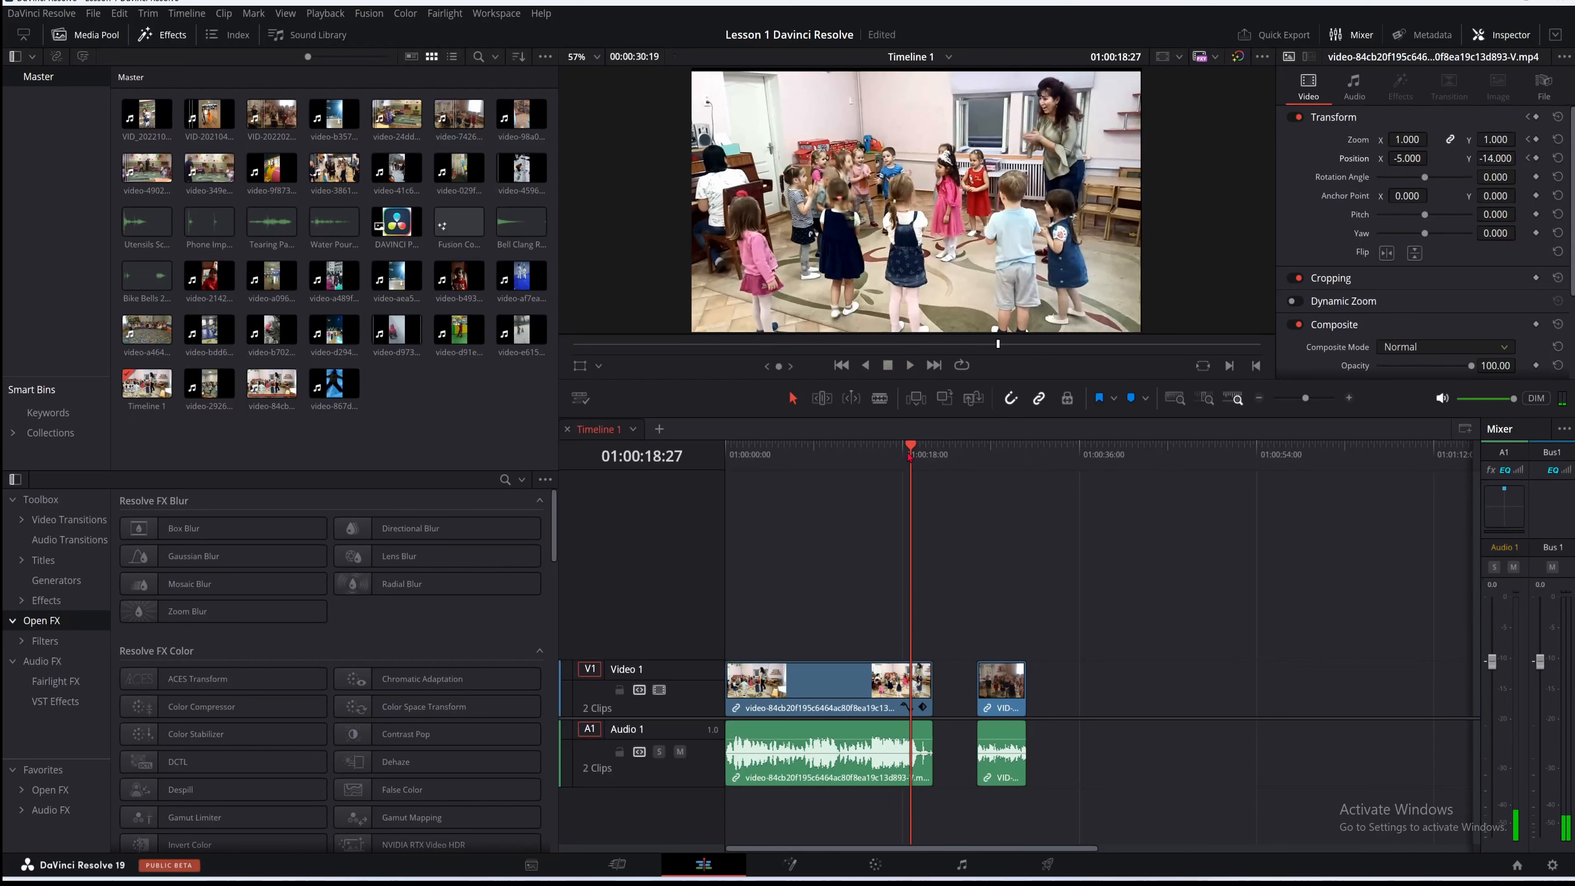
Show the clip's keyframe track, apply Radial Blur to the clip, and keyframe its Smooth Strength at 0.400 at the timeline start
left_click_drag(910, 456, 713, 462)
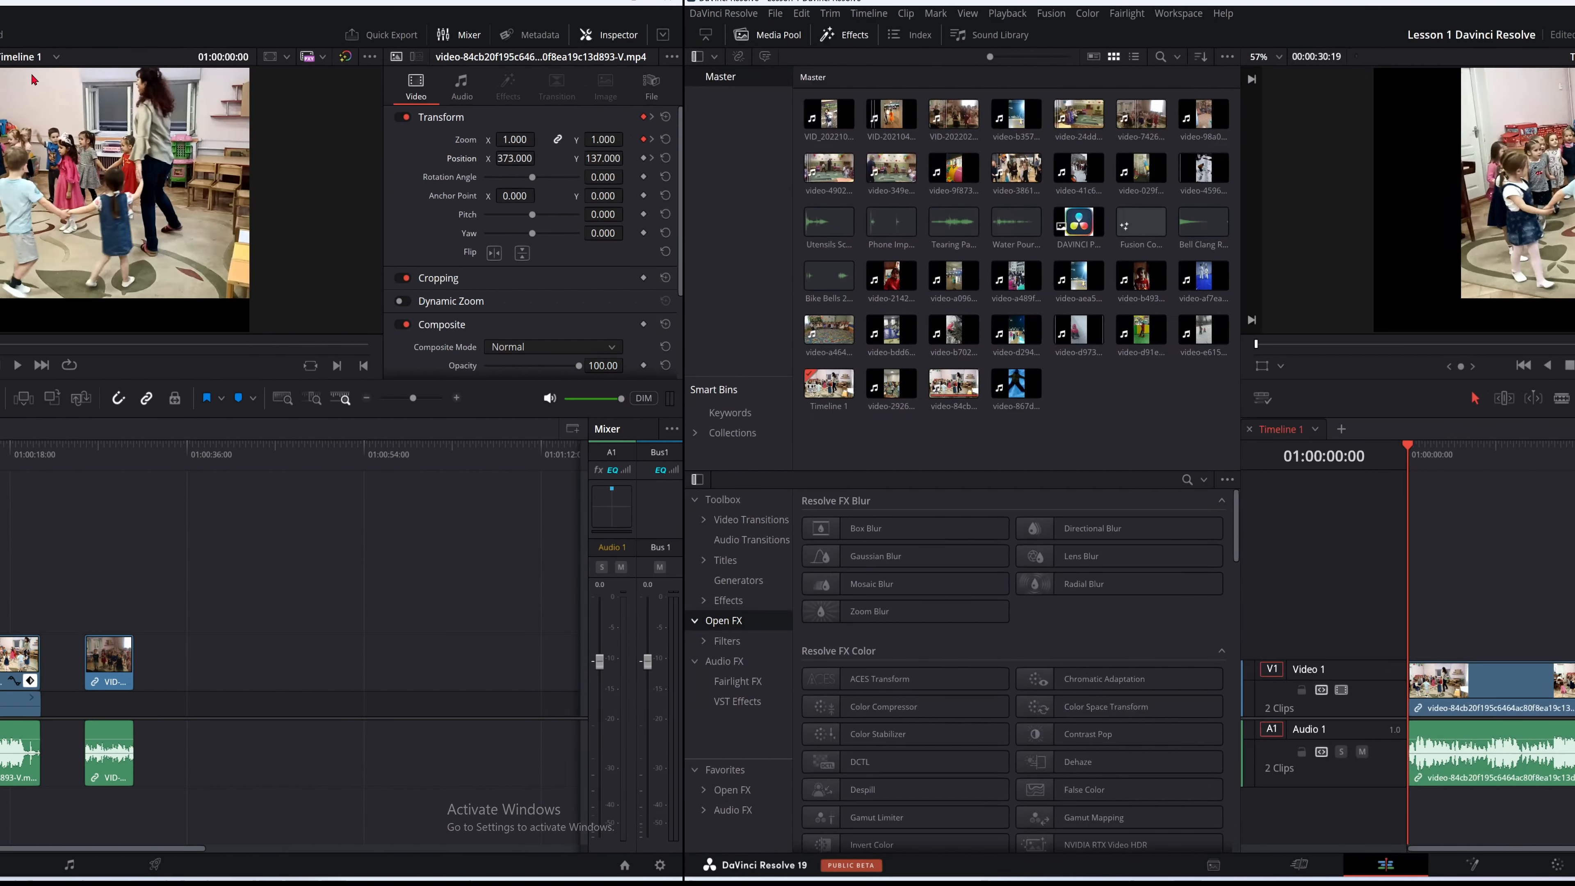
left_click(923, 708)
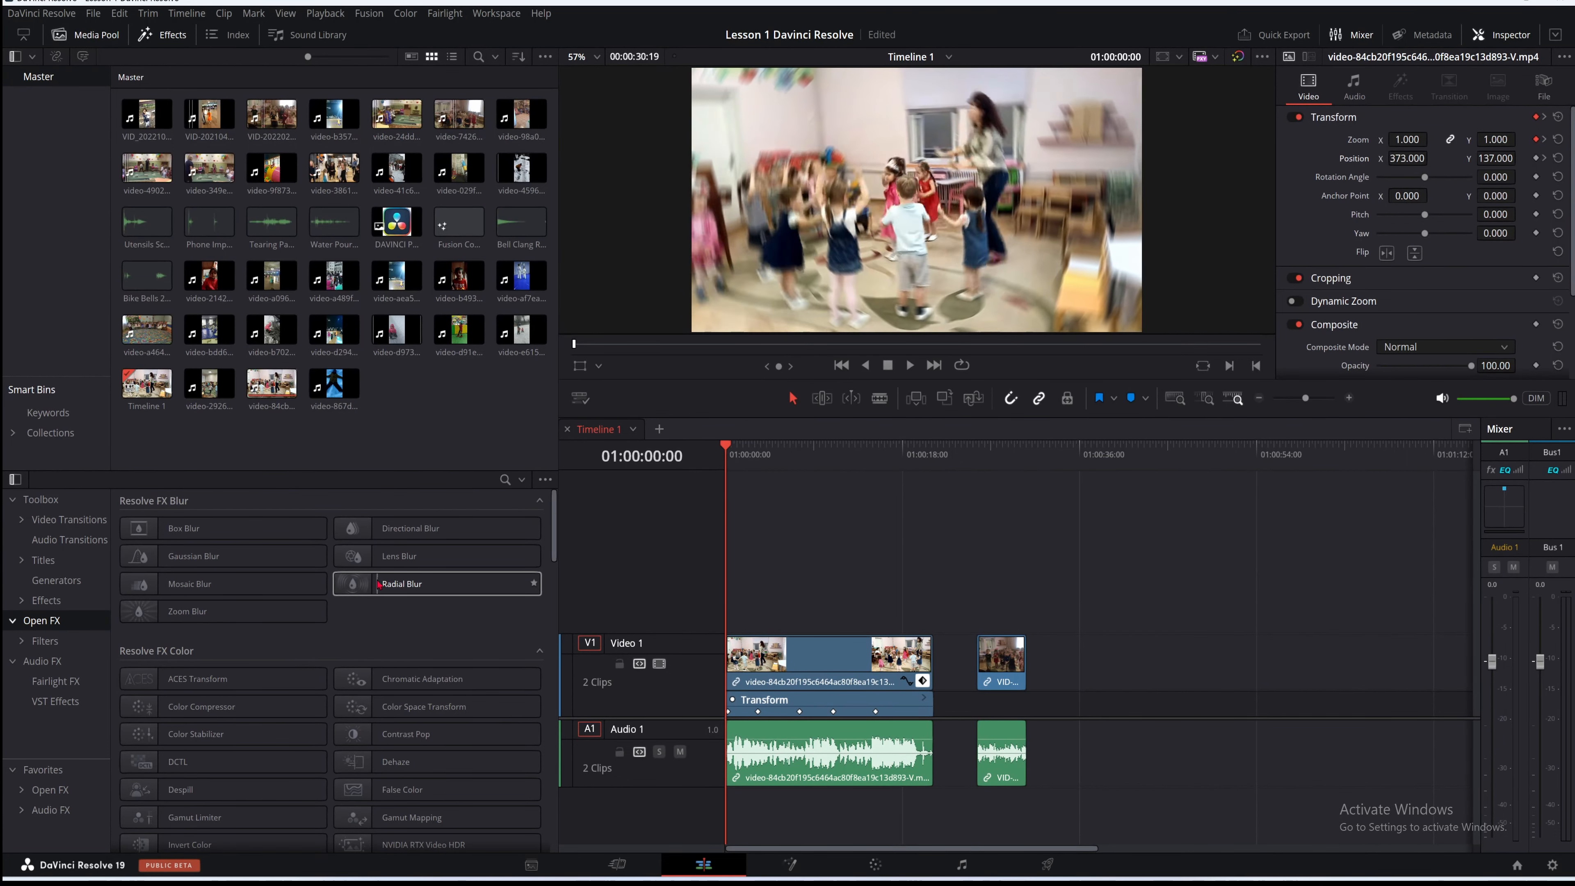
left_click_drag(379, 583, 783, 666)
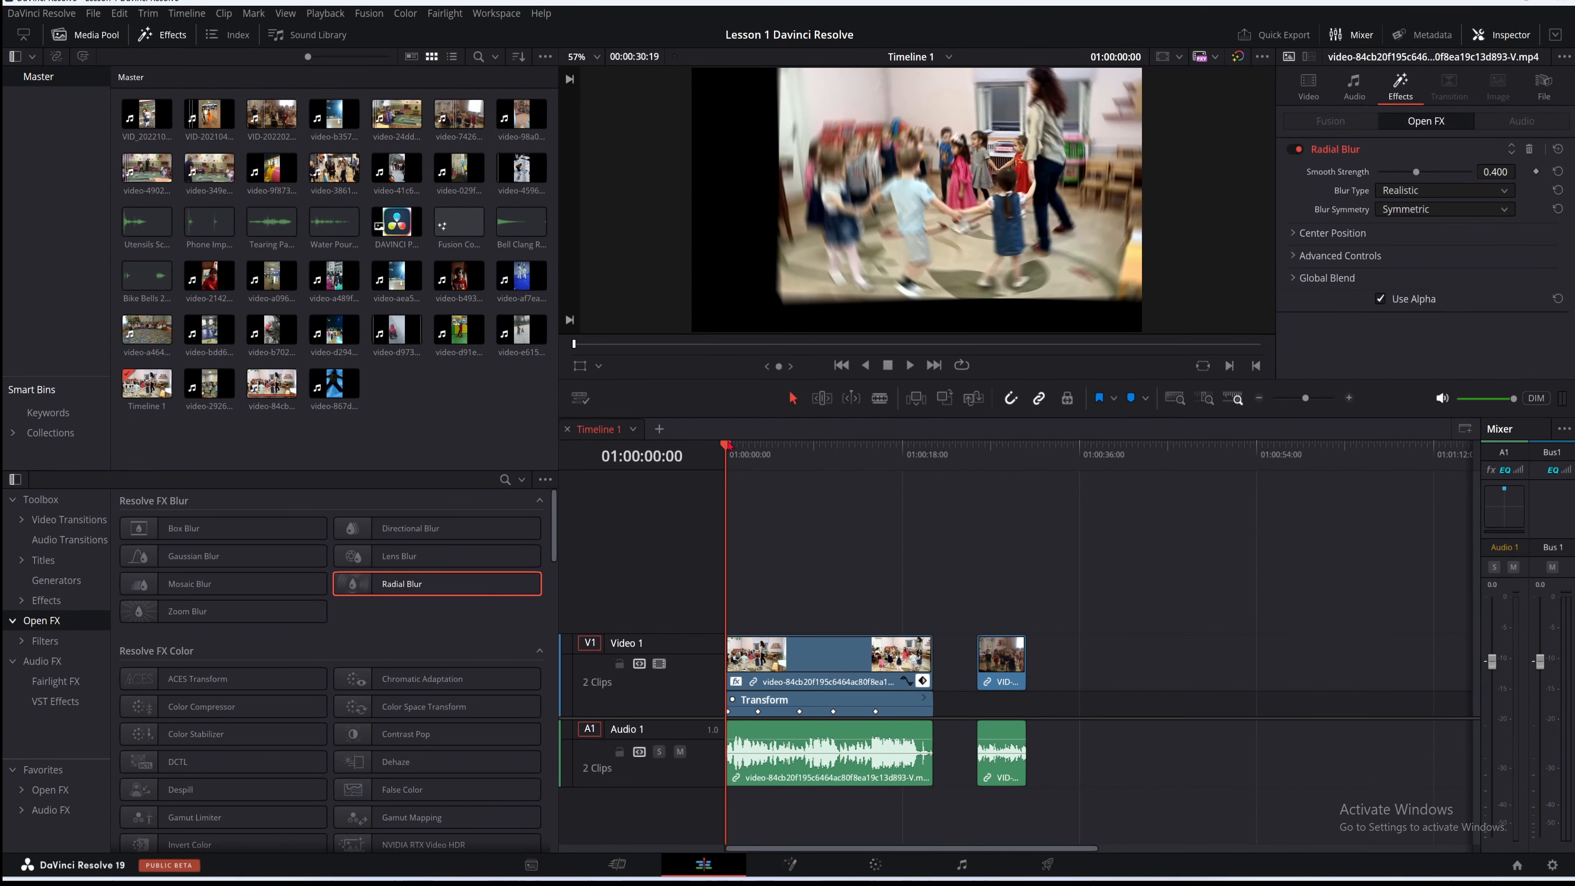
mouse_move(727, 448)
left_mouse_down()
mouse_move(746, 449)
mouse_move(726, 456)
left_mouse_up()
left_click_drag(729, 445, 727, 445)
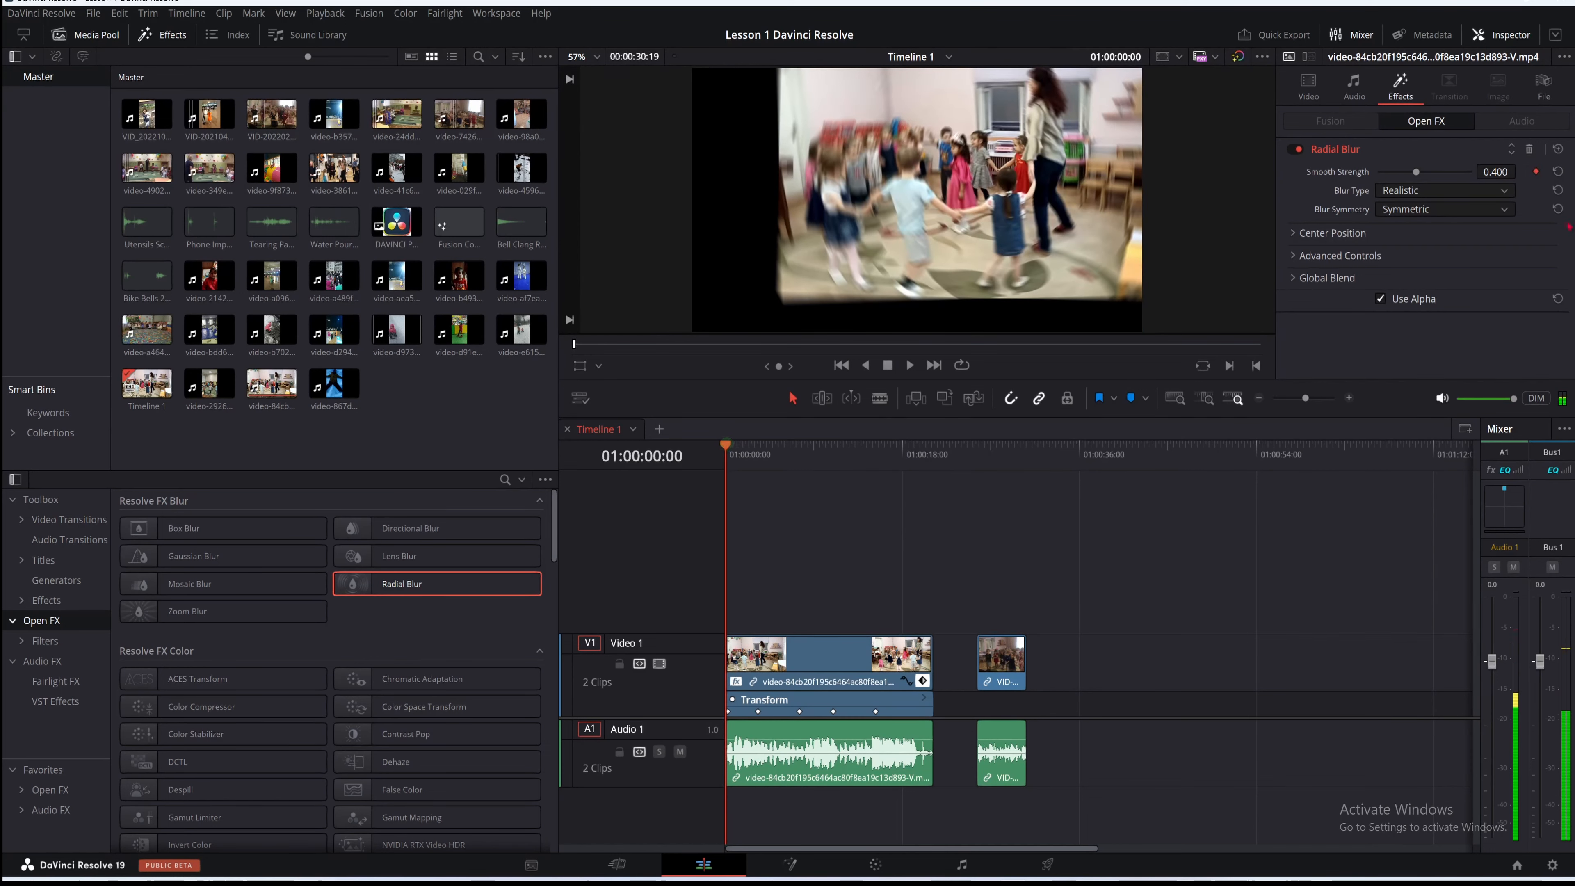
Expand the clip's Transform keyframe lanes and keyframe Radial Blur Smooth Strength at 0.481 on the Zoom keyframe at 01:00:03:08
left_click(758, 711)
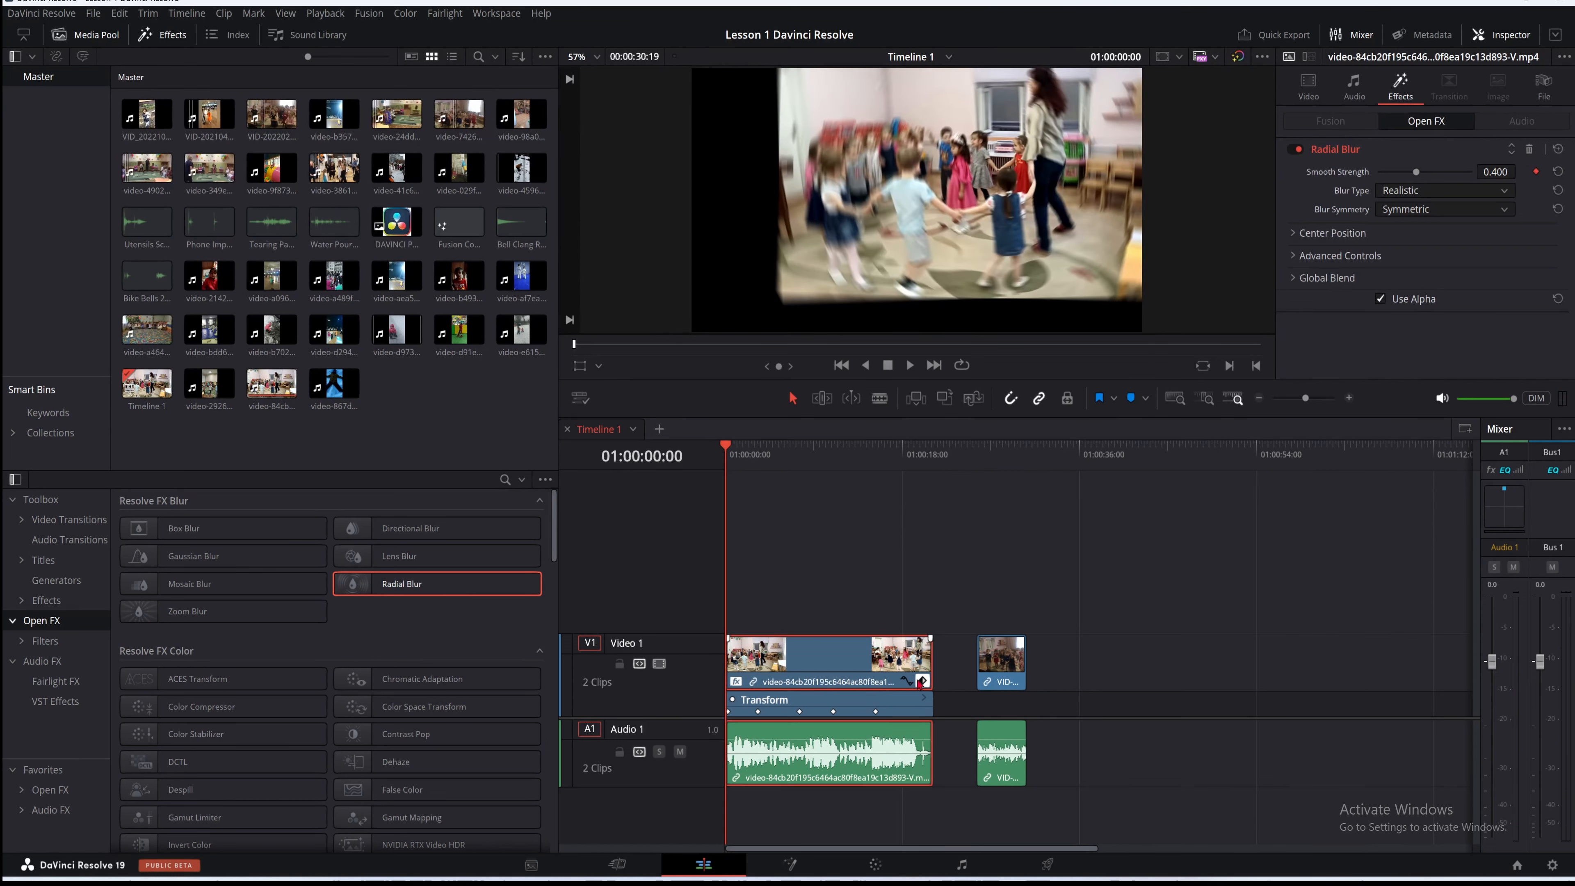
left_click(922, 681)
left_click(922, 705)
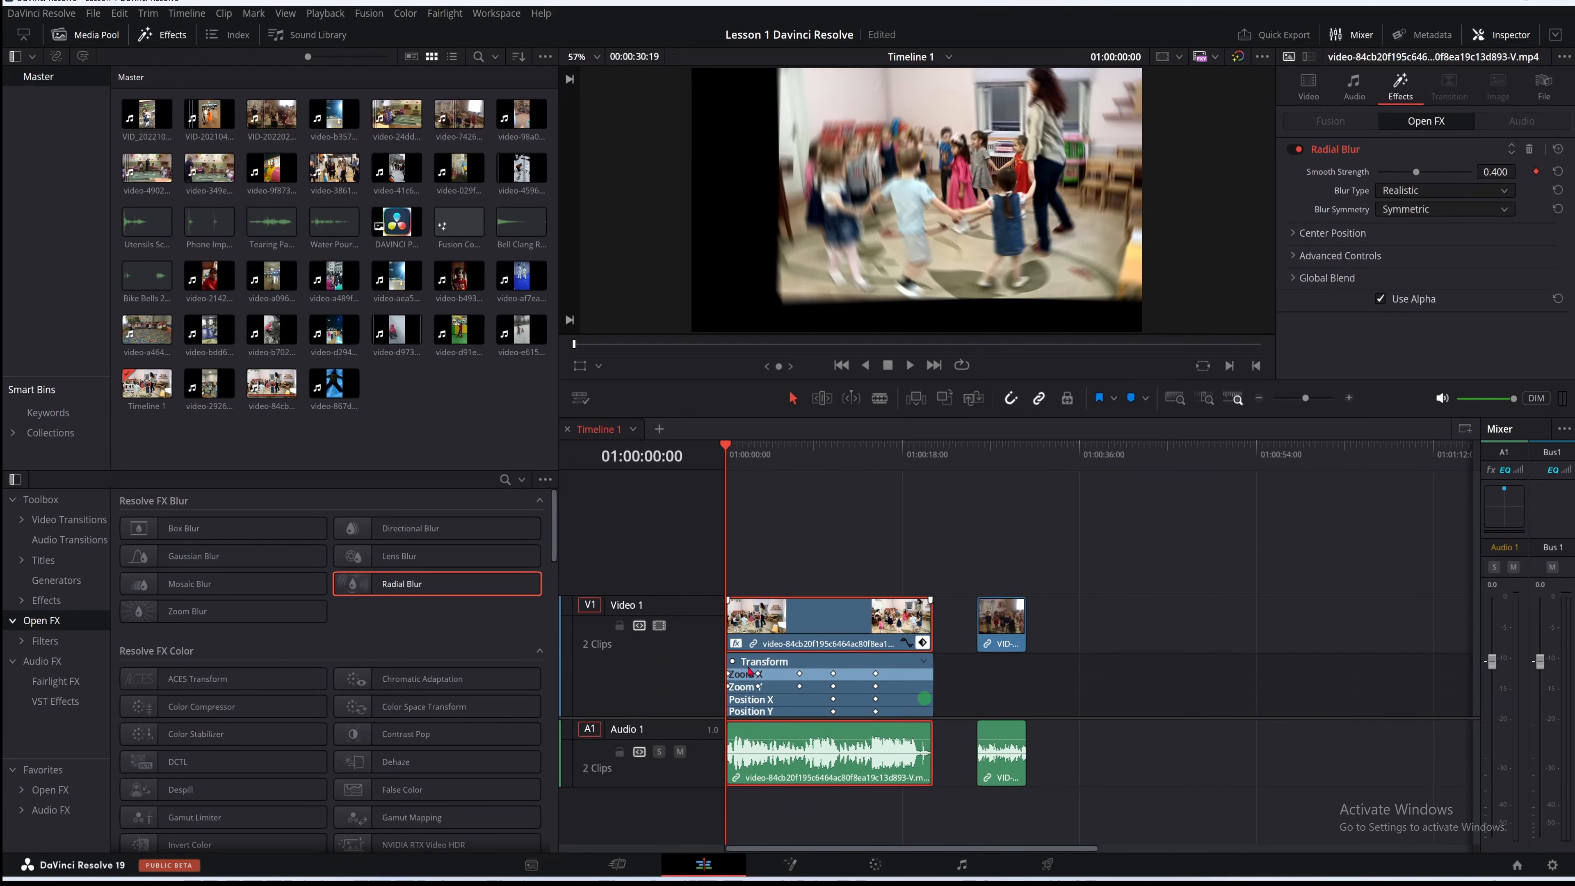
left_click_drag(729, 455, 750, 464)
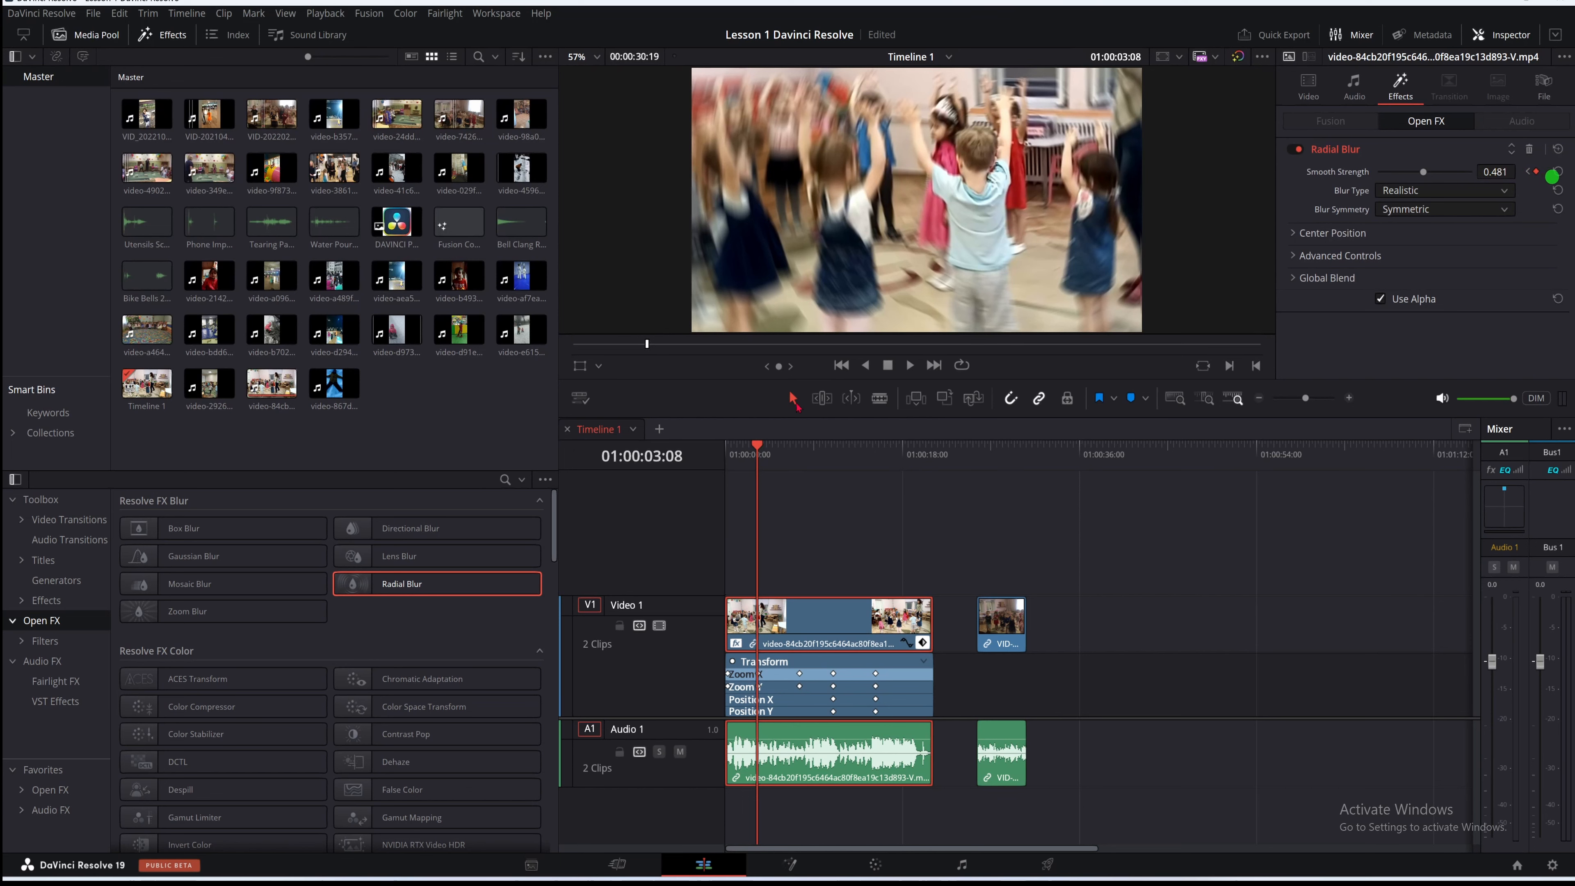
Keyframe the Radial Blur Smooth Strength at 0.224 at 01:00:07:15 and at 0.000 at 01:00:10:27
left_click(910, 370)
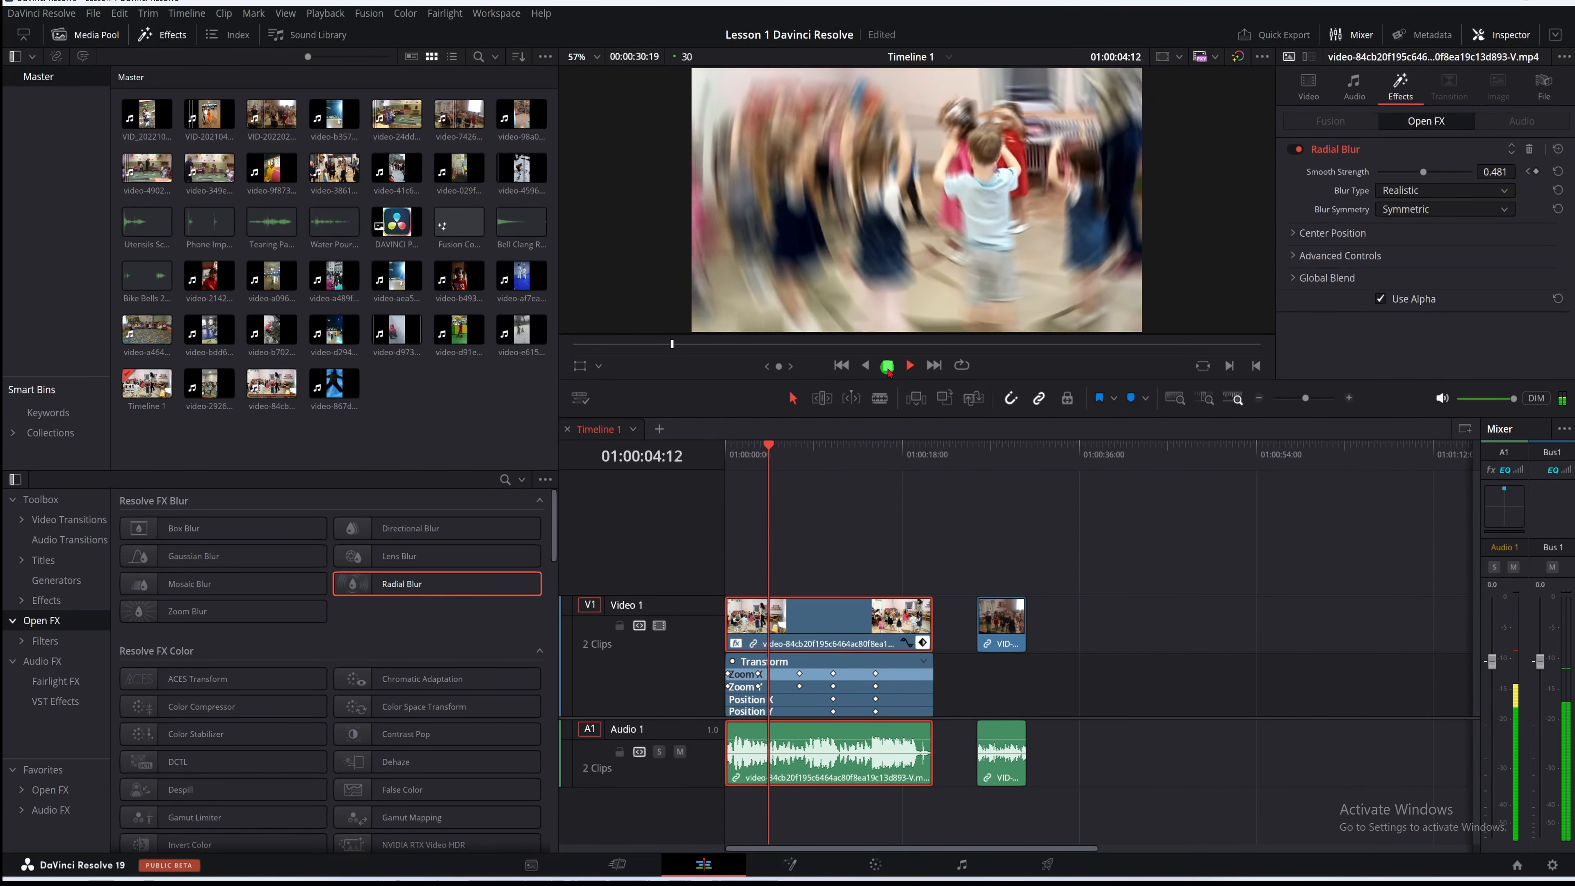
left_click(888, 366)
left_click_drag(772, 446, 797, 455)
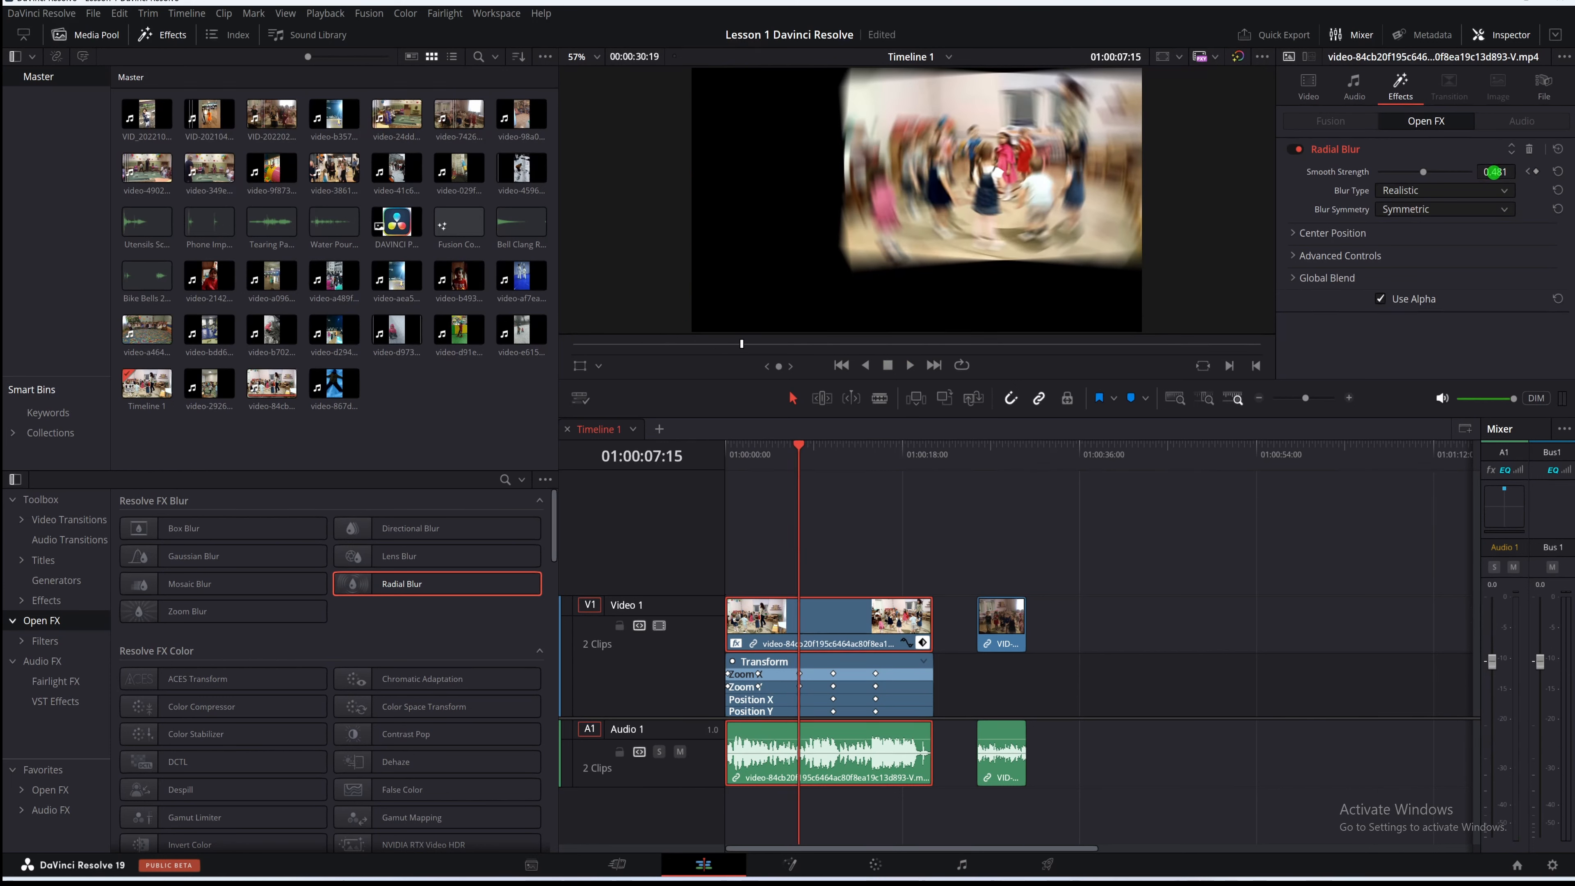
left_click_drag(1492, 172, 1410, 178)
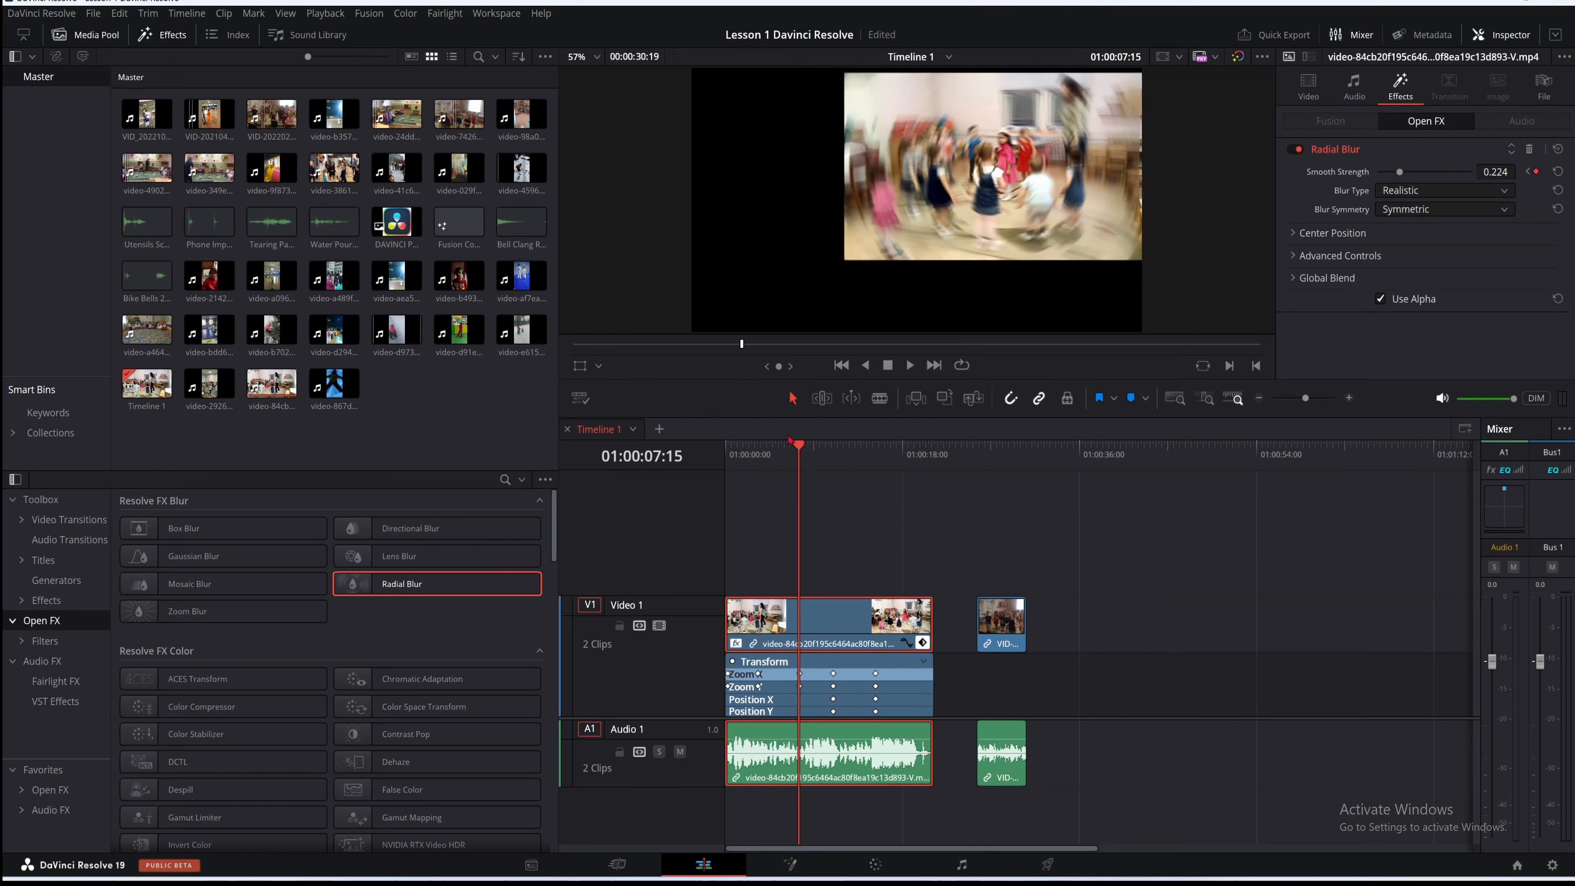
left_click_drag(790, 441, 831, 444)
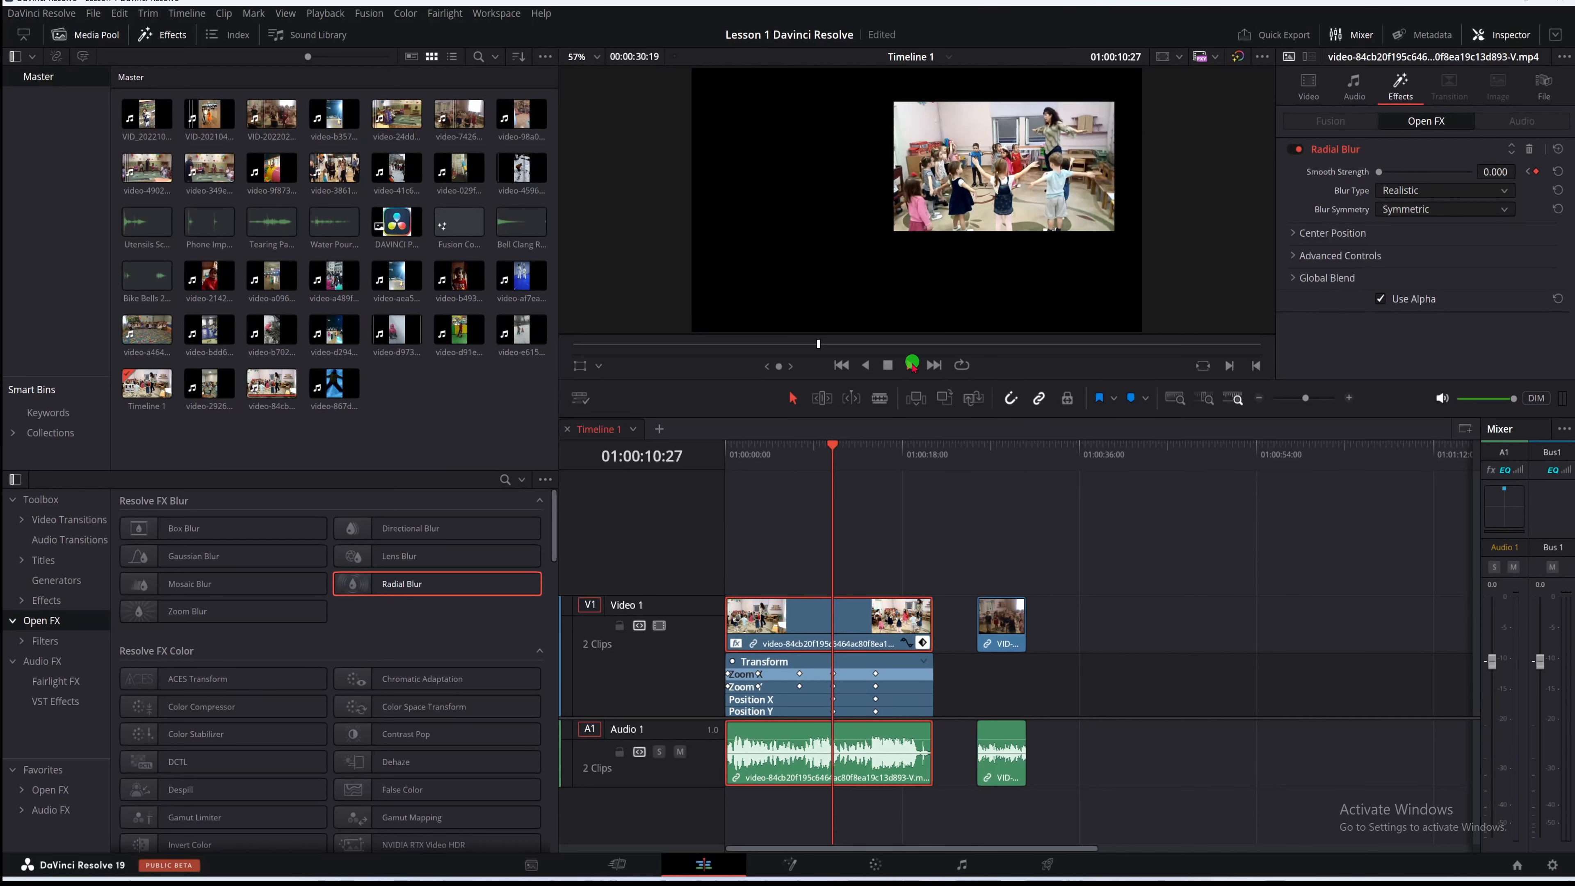
Play the clip on from 01:00:10:27 and keyframe the Radial Blur Smooth Strength at 0.776 at 01:00:18:11
left_click(913, 365)
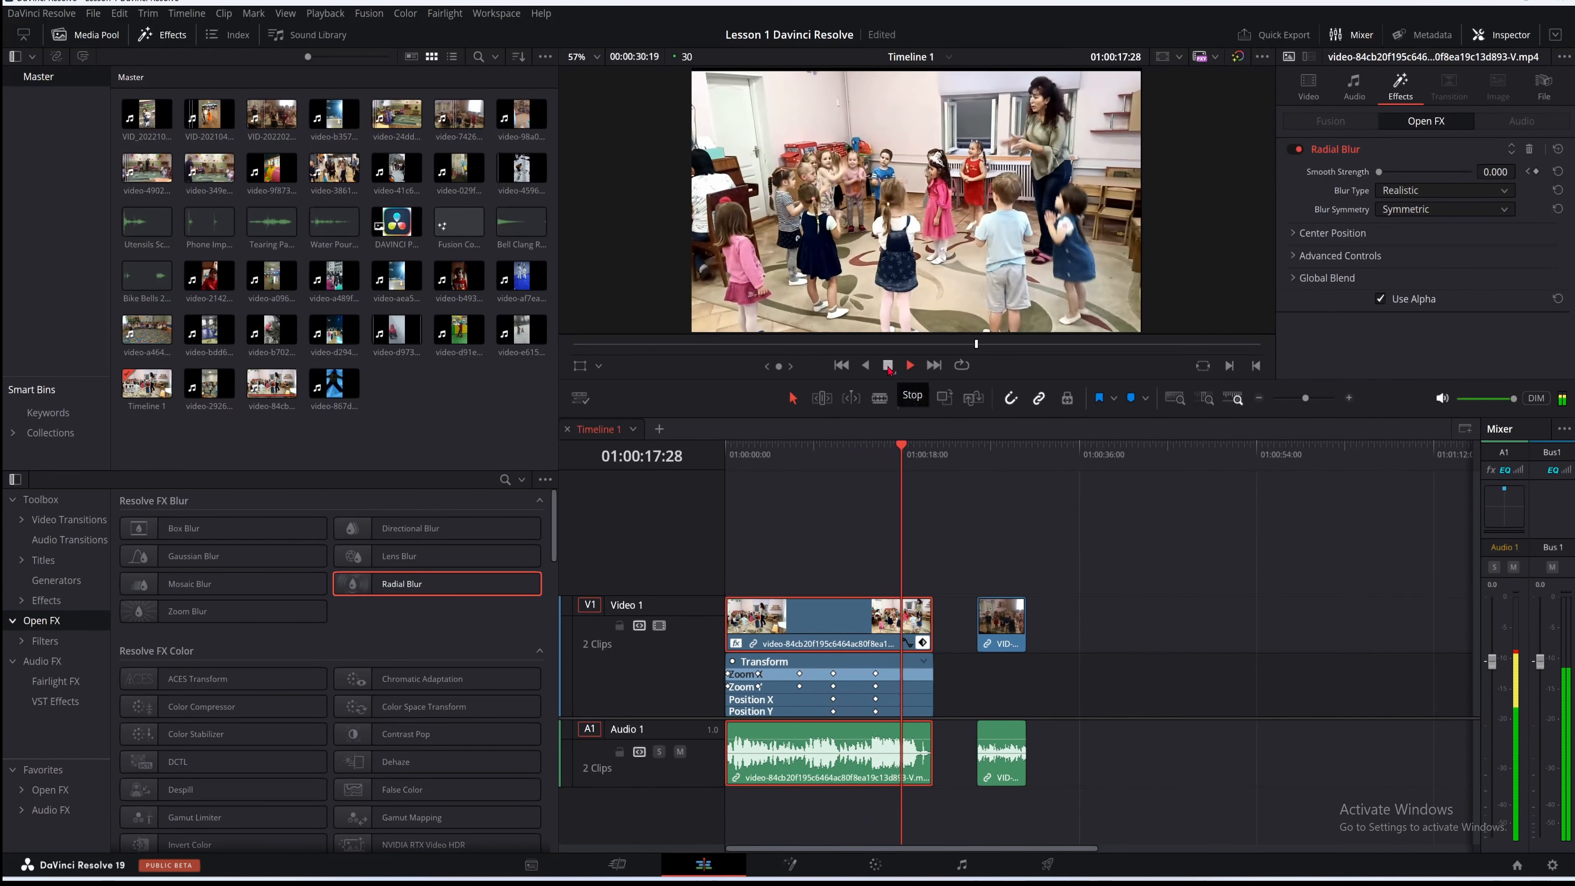
left_click(888, 366)
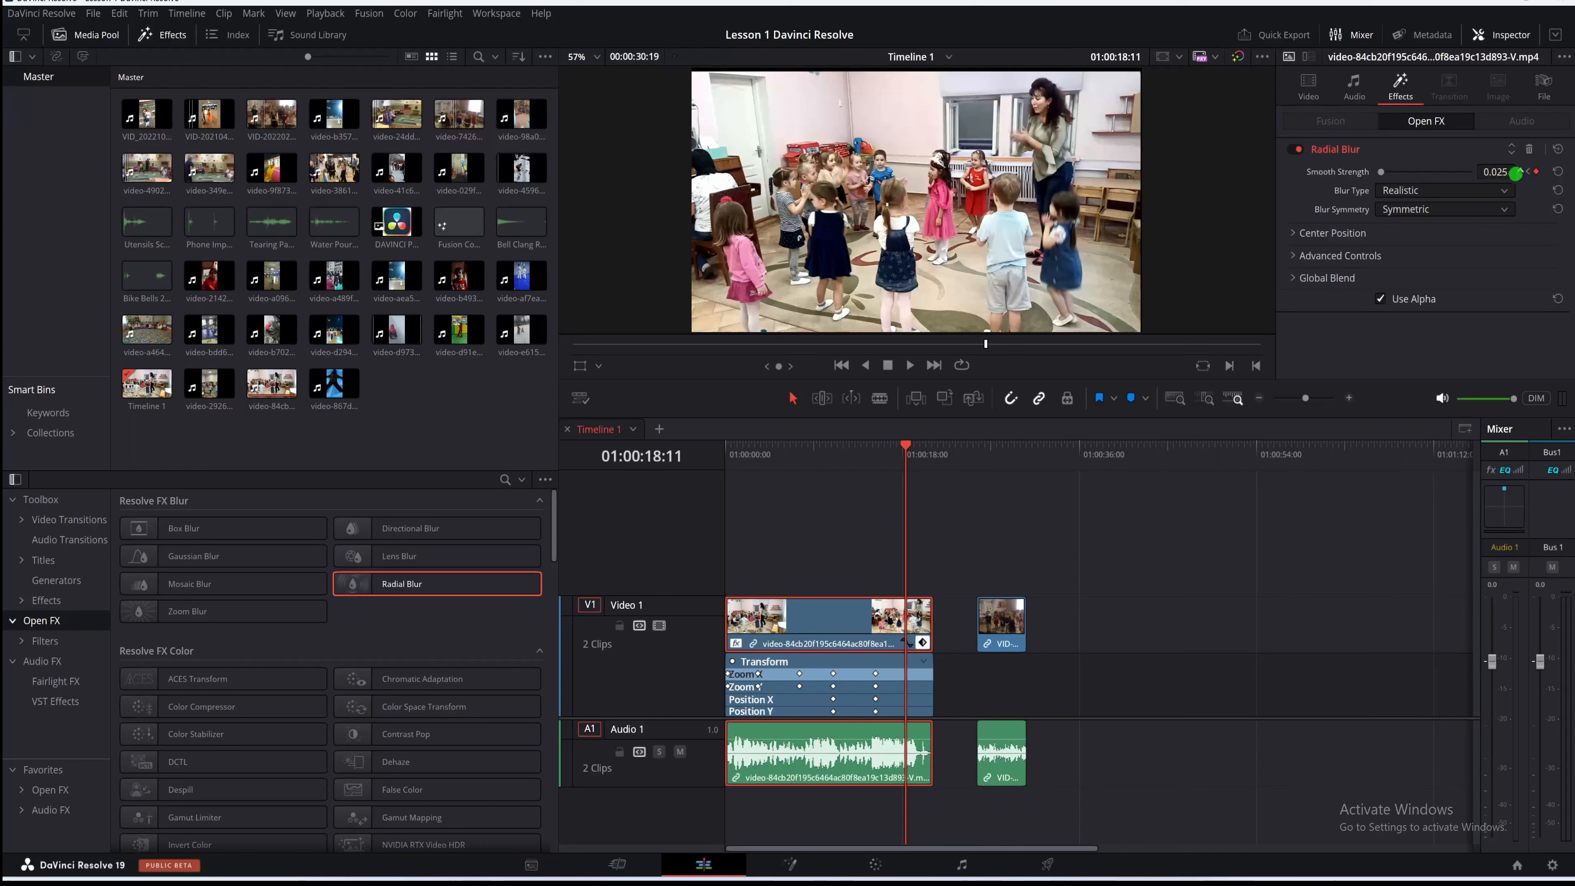
left_click_drag(830, 453, 1267, 543)
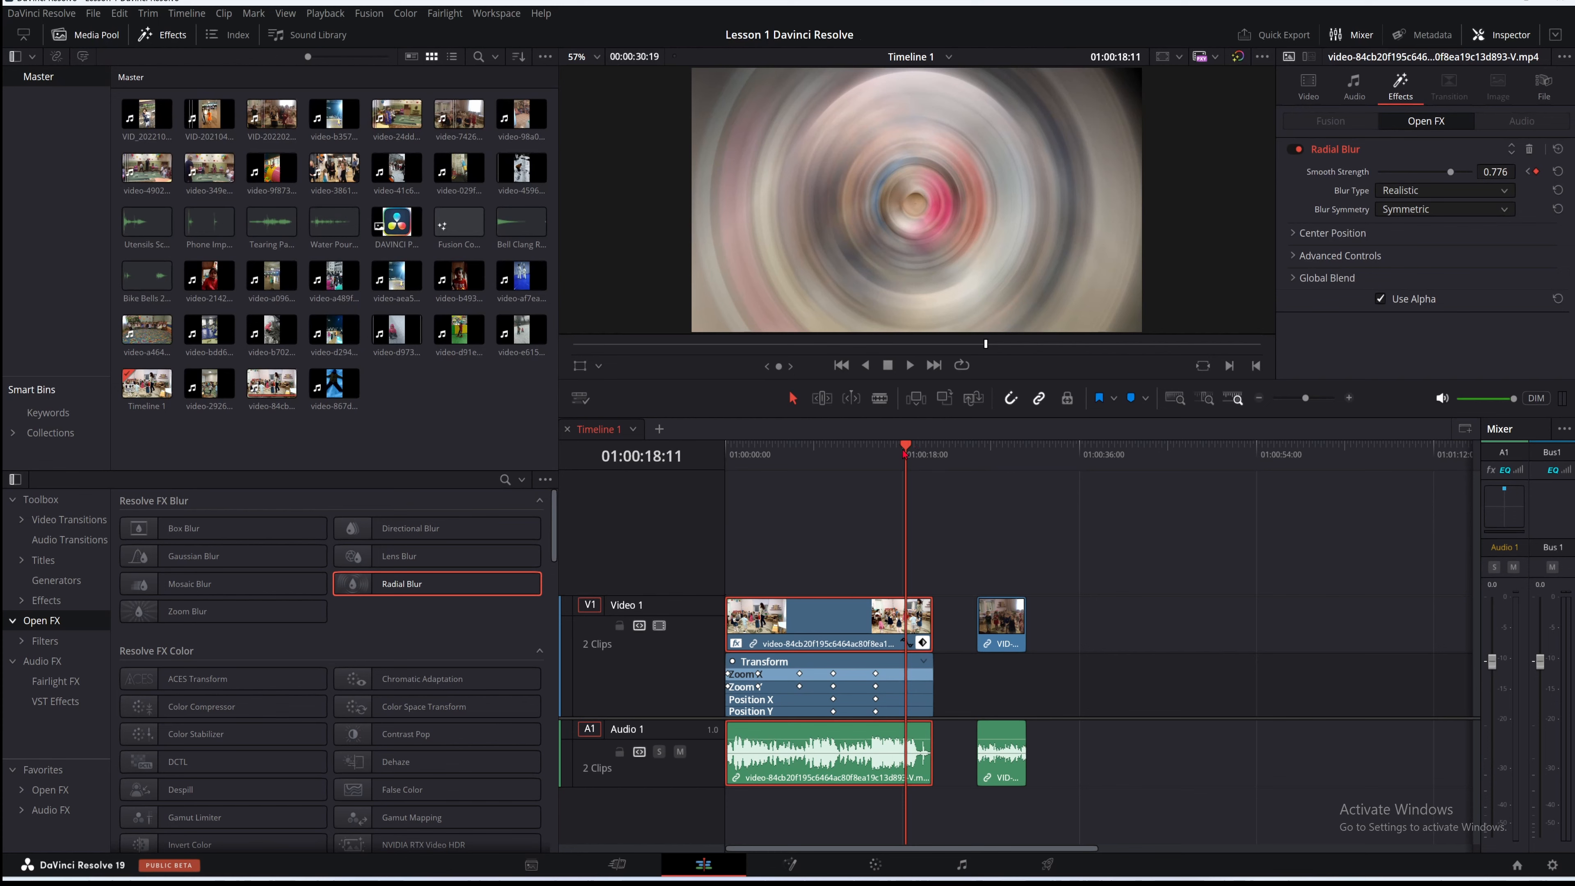
Replay the clip from the timeline start to review the keyframed Radial Blur
left_click_drag(905, 448, 718, 466)
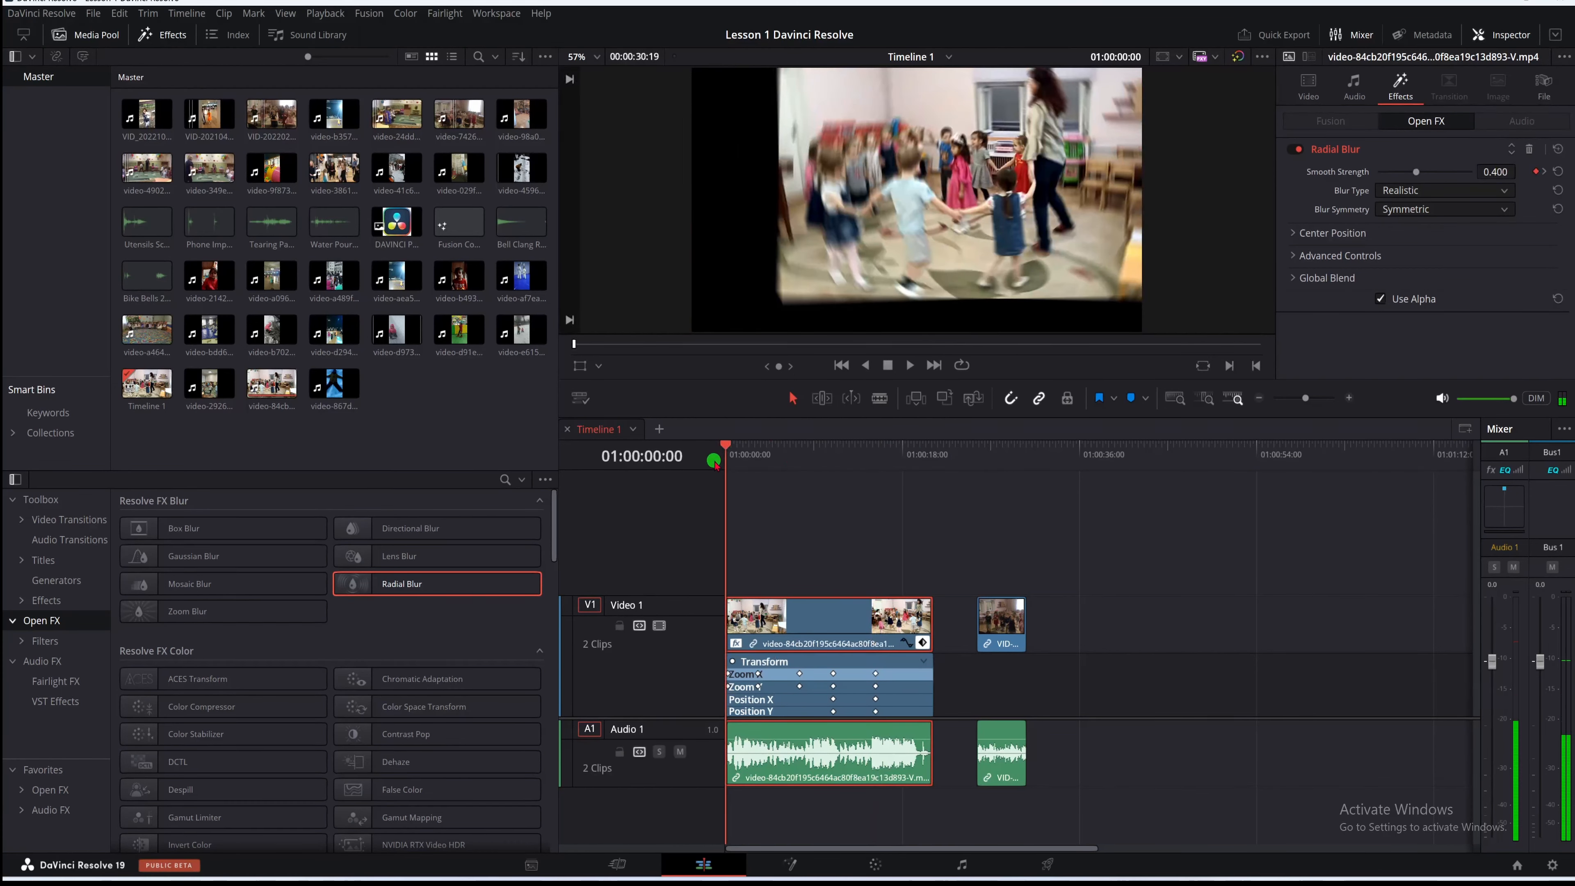
left_click(909, 365)
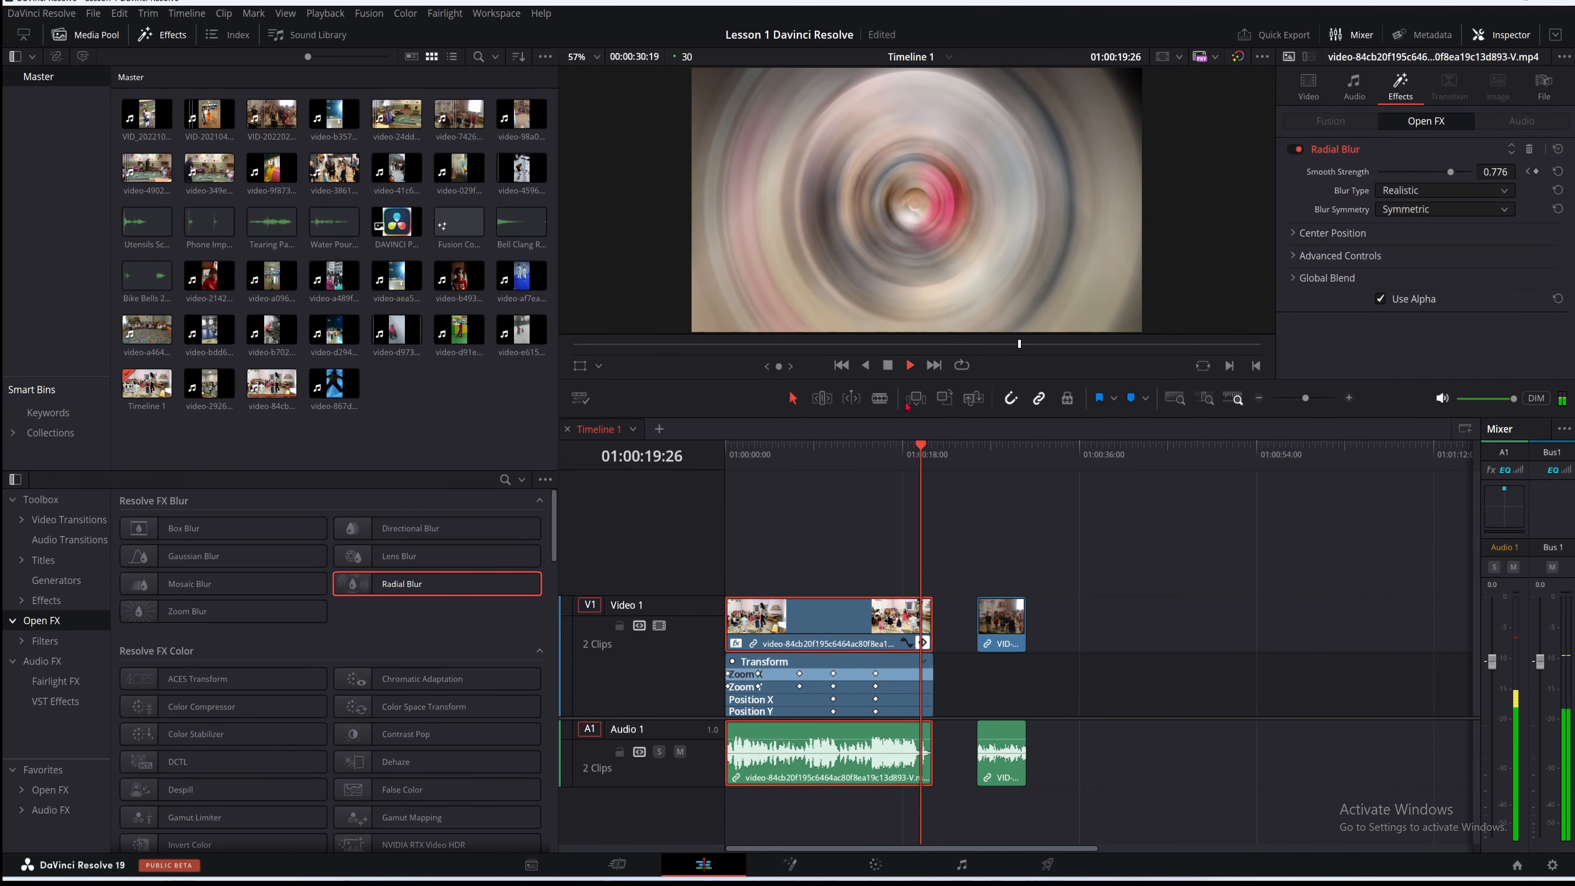
key("space")
Apply the Box Blur effect to the first timeline clip with the playhead at 01:00:04:06
left_click_drag(932, 457, 767, 454)
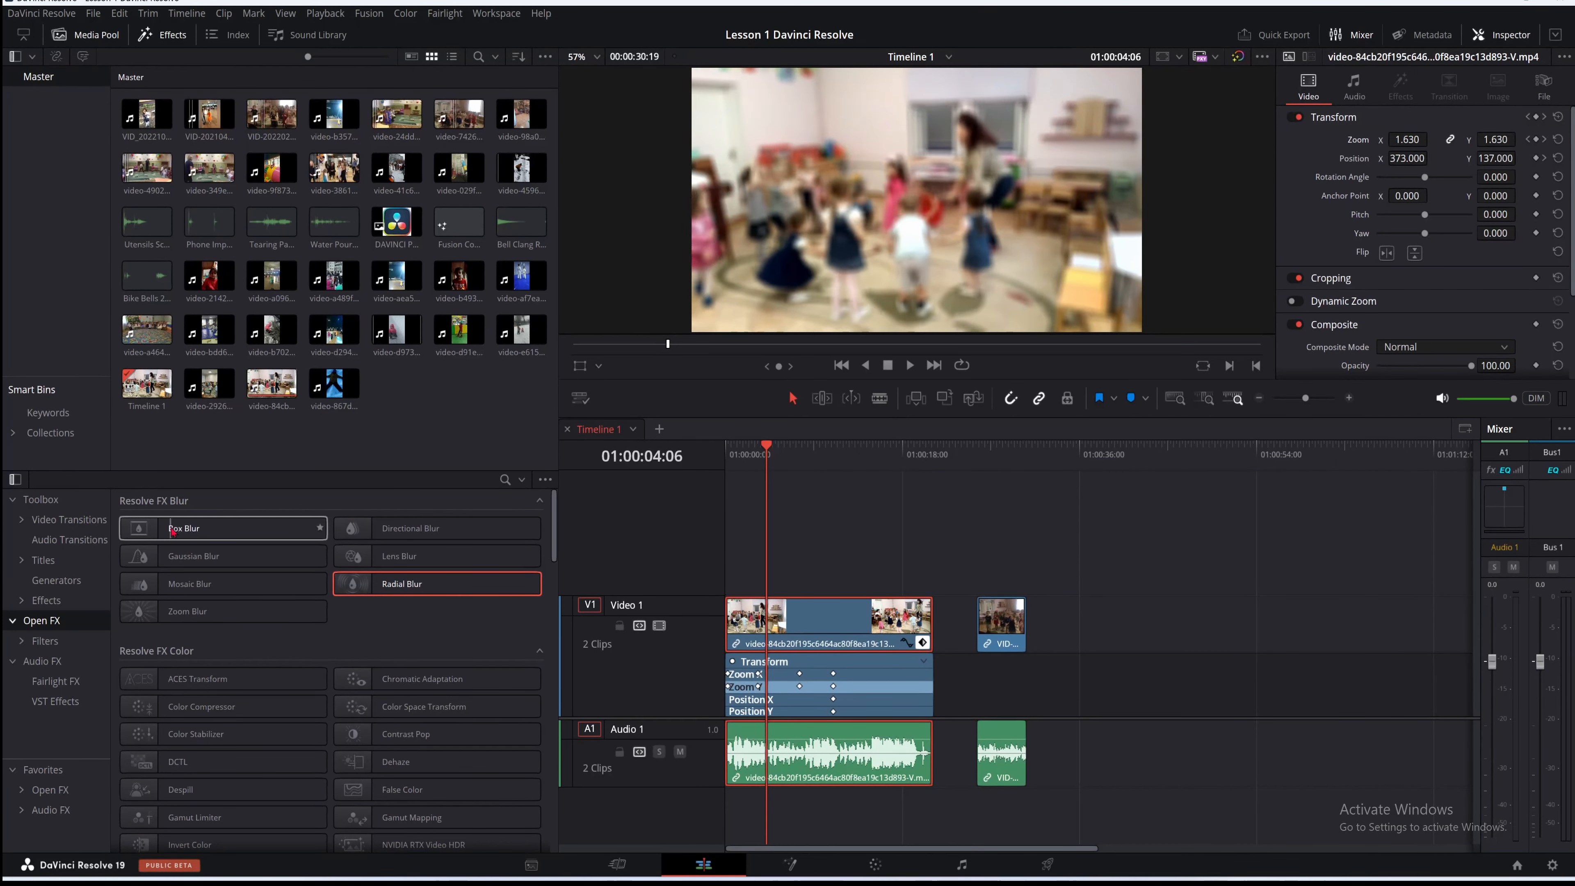
left_click(147, 528)
left_click_drag(148, 529, 797, 625)
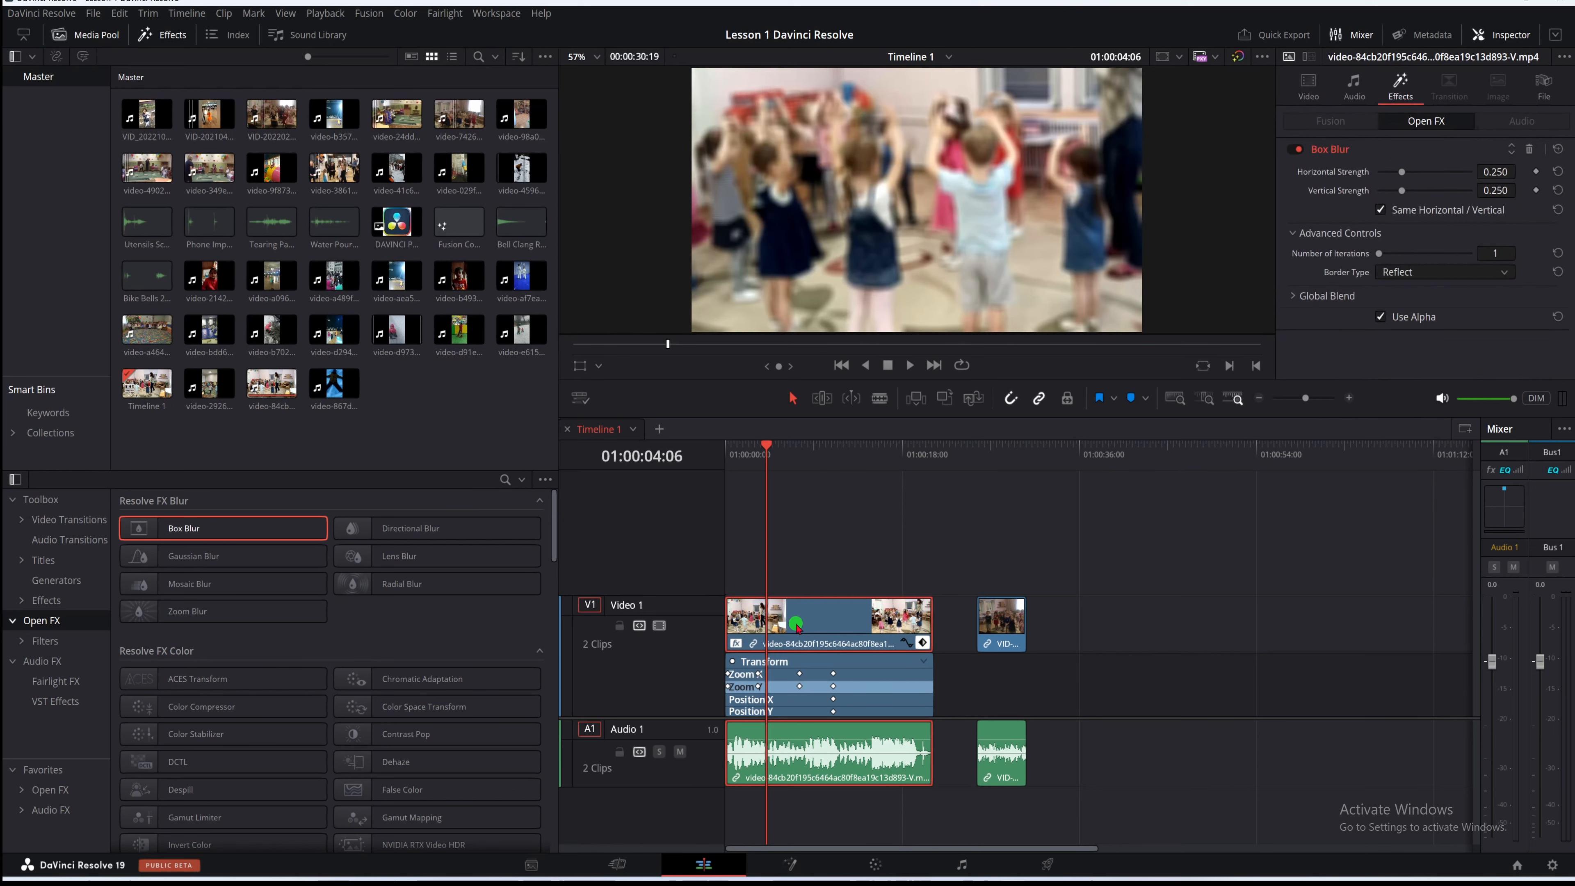
Try a Box Blur strength of 0.353 at 01:00:03:08, and keyframe both strengths at 0.046 at 01:00:07:15
mouse_move(774, 476)
left_mouse_down()
mouse_move(728, 462)
mouse_move(754, 462)
left_mouse_up()
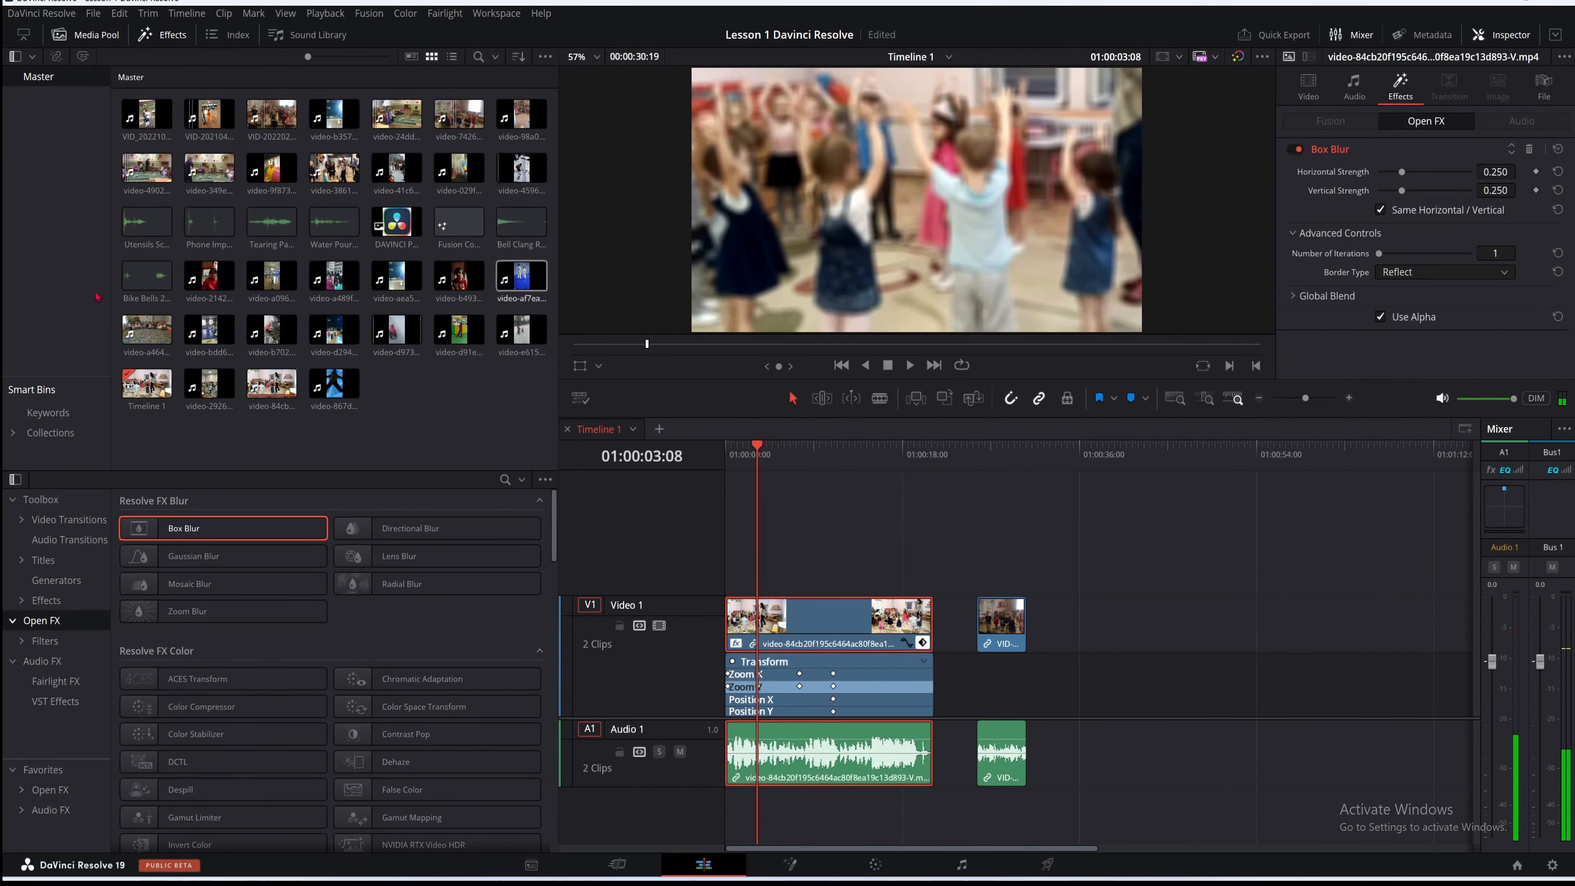
left_click_drag(1515, 178, 1543, 183)
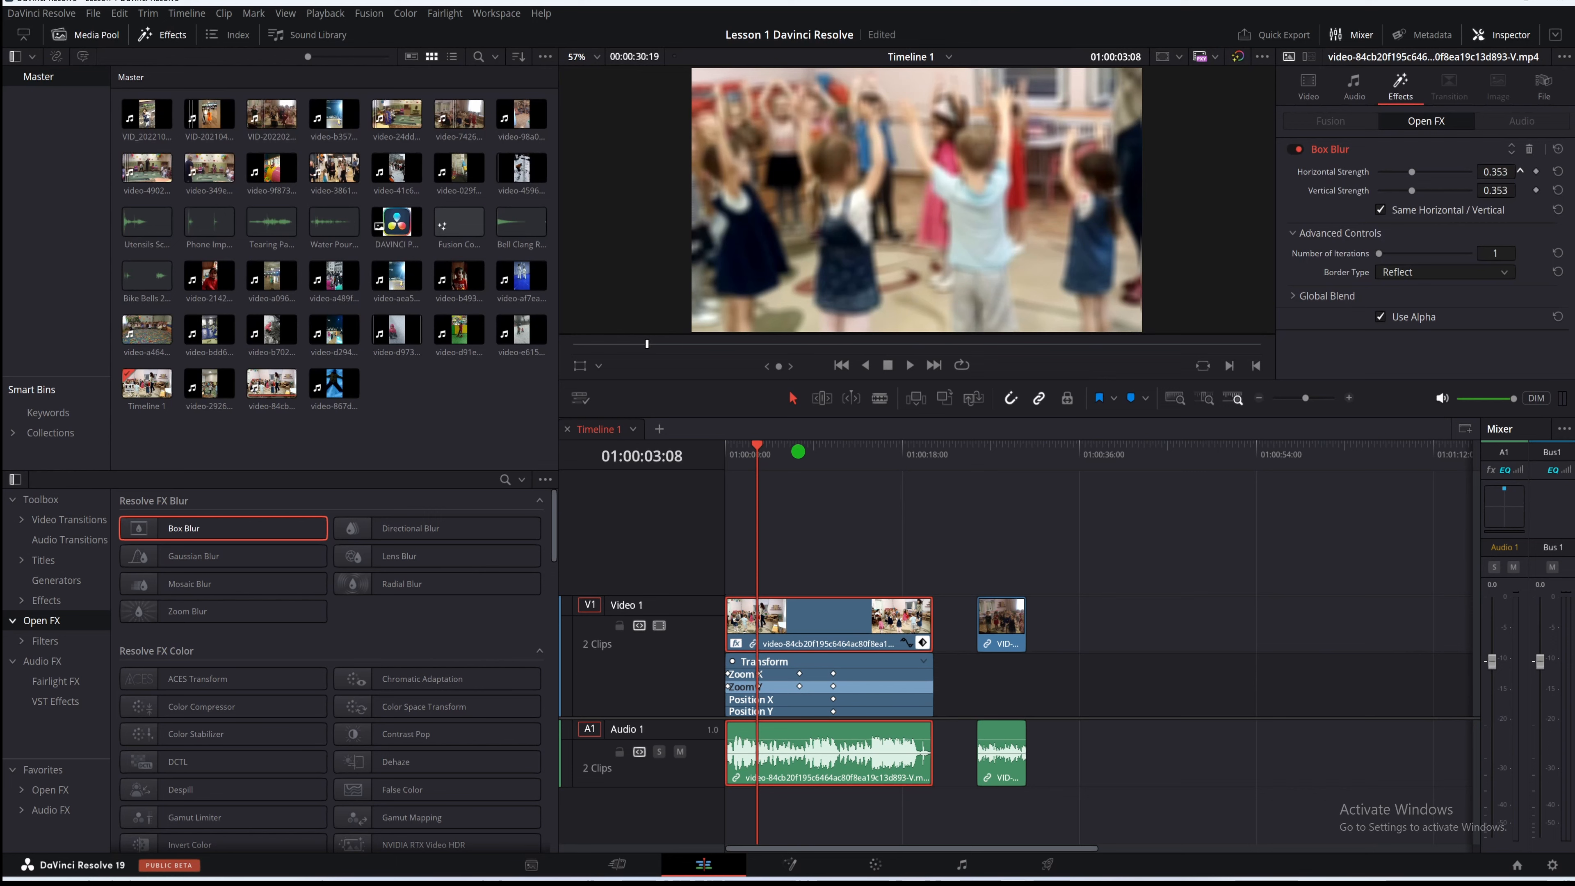
mouse_move(799, 452)
left_mouse_down()
mouse_move(835, 456)
mouse_move(797, 449)
left_mouse_up()
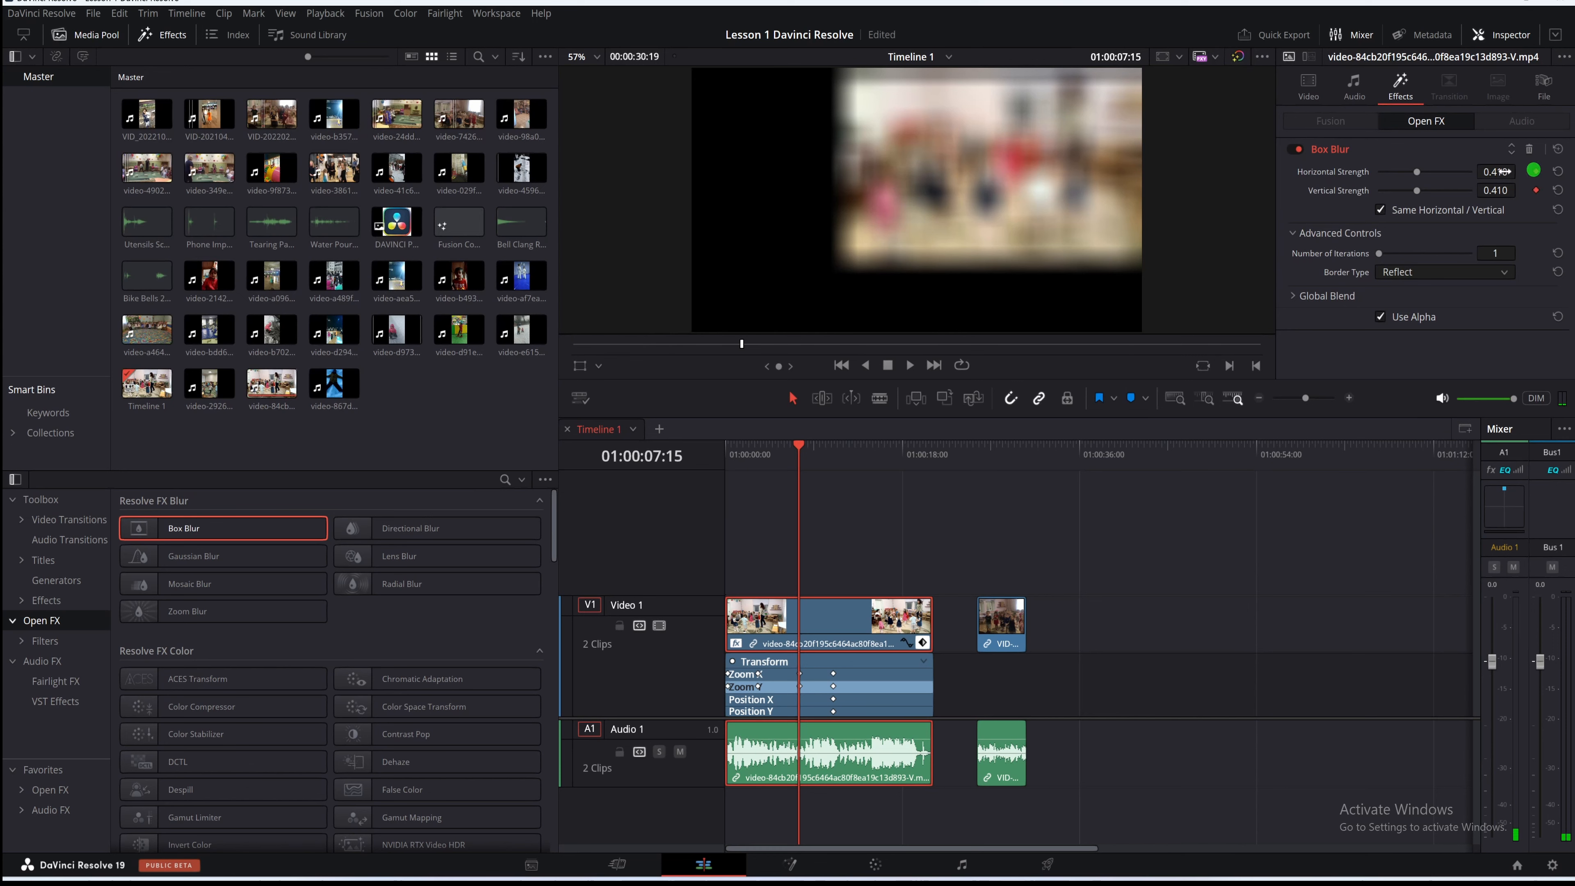
left_click_drag(1487, 174, 1272, 181)
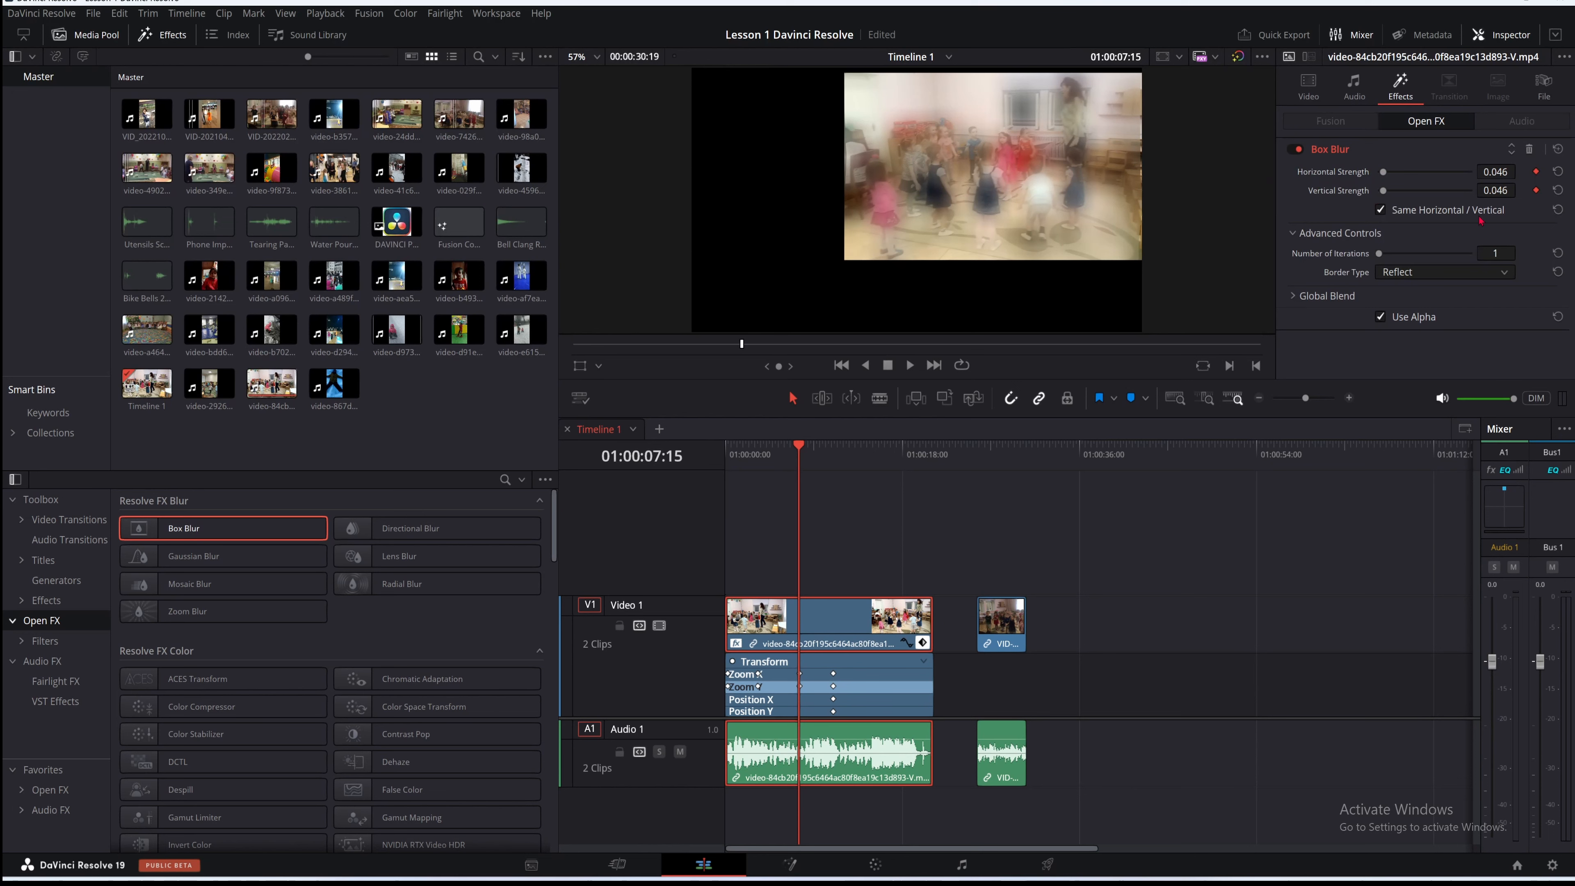
Keyframe the Box Blur Horizontal and Vertical Strength at 0.607 at 01:00:18:16
left_click_drag(799, 444, 909, 465)
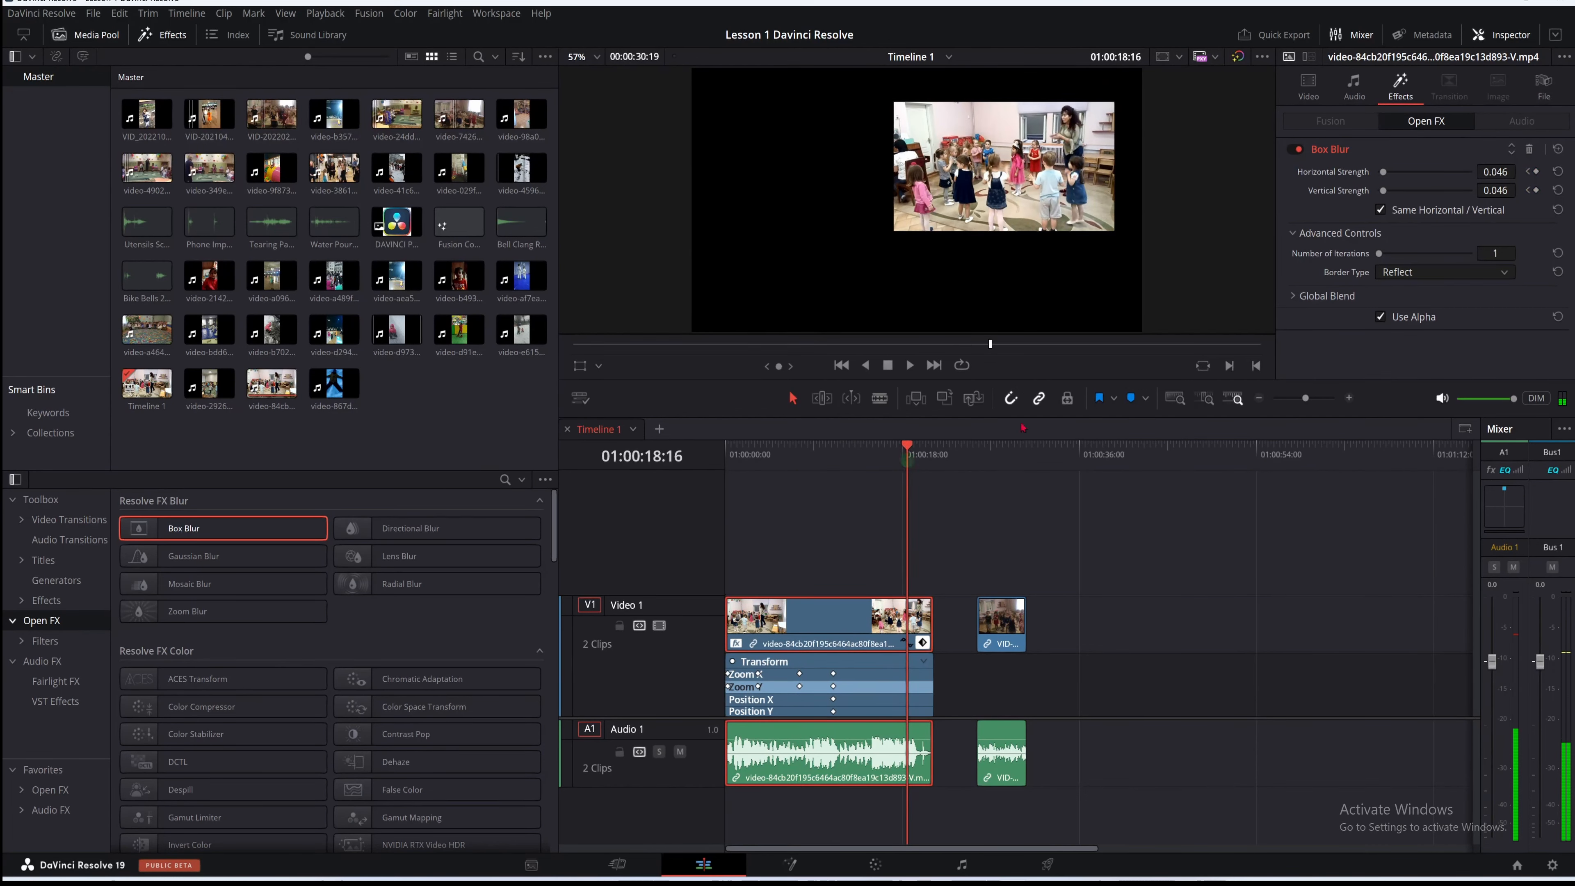
left_click(1535, 171)
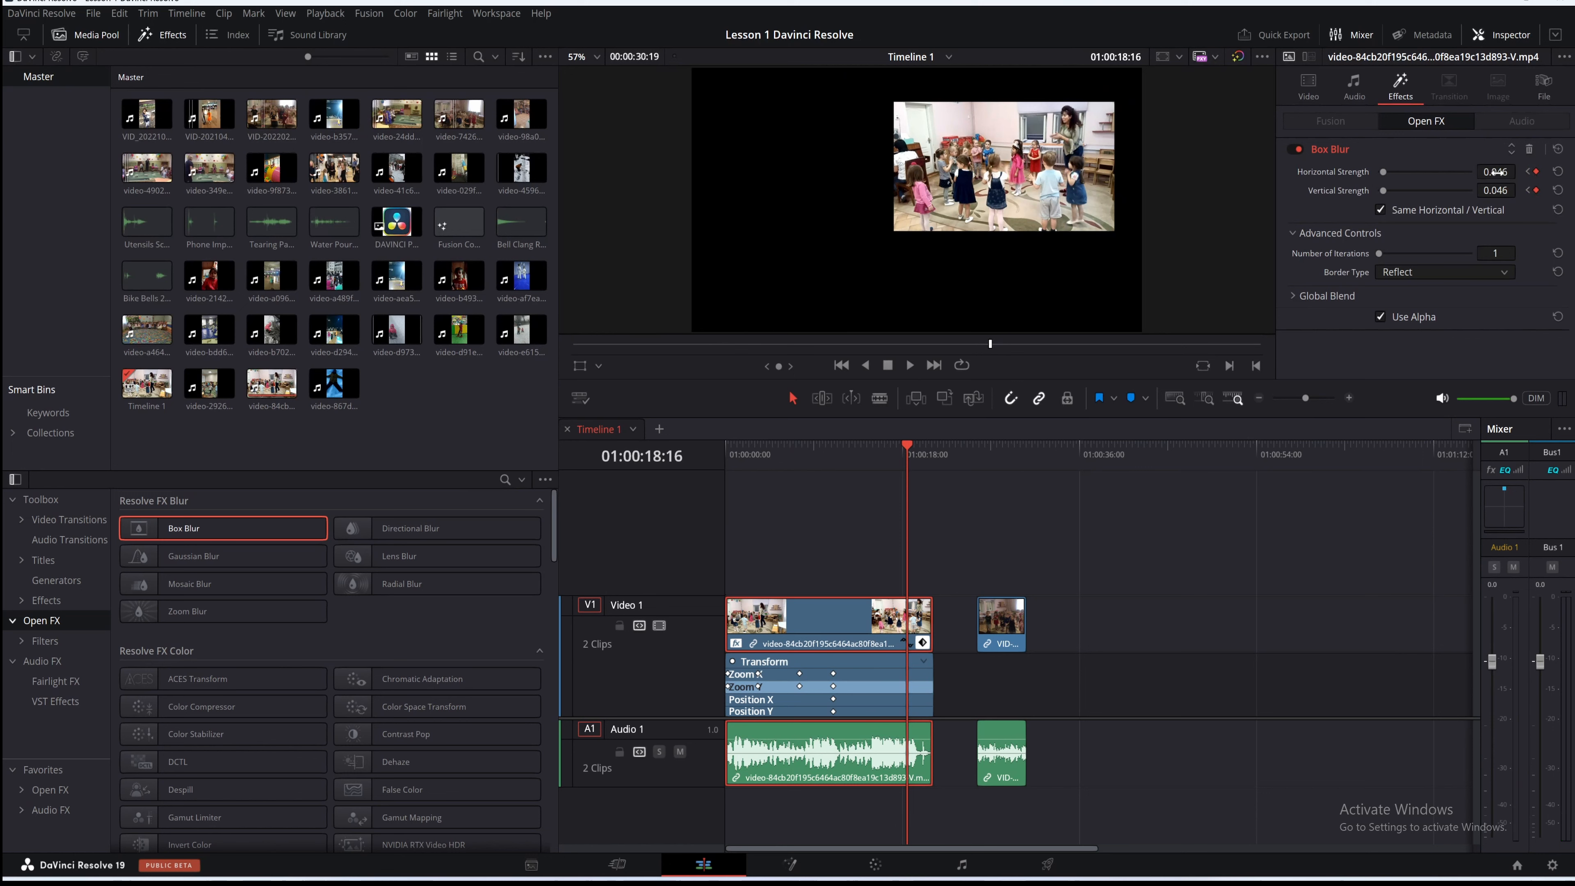
left_click_drag(1495, 172, 1425, 172)
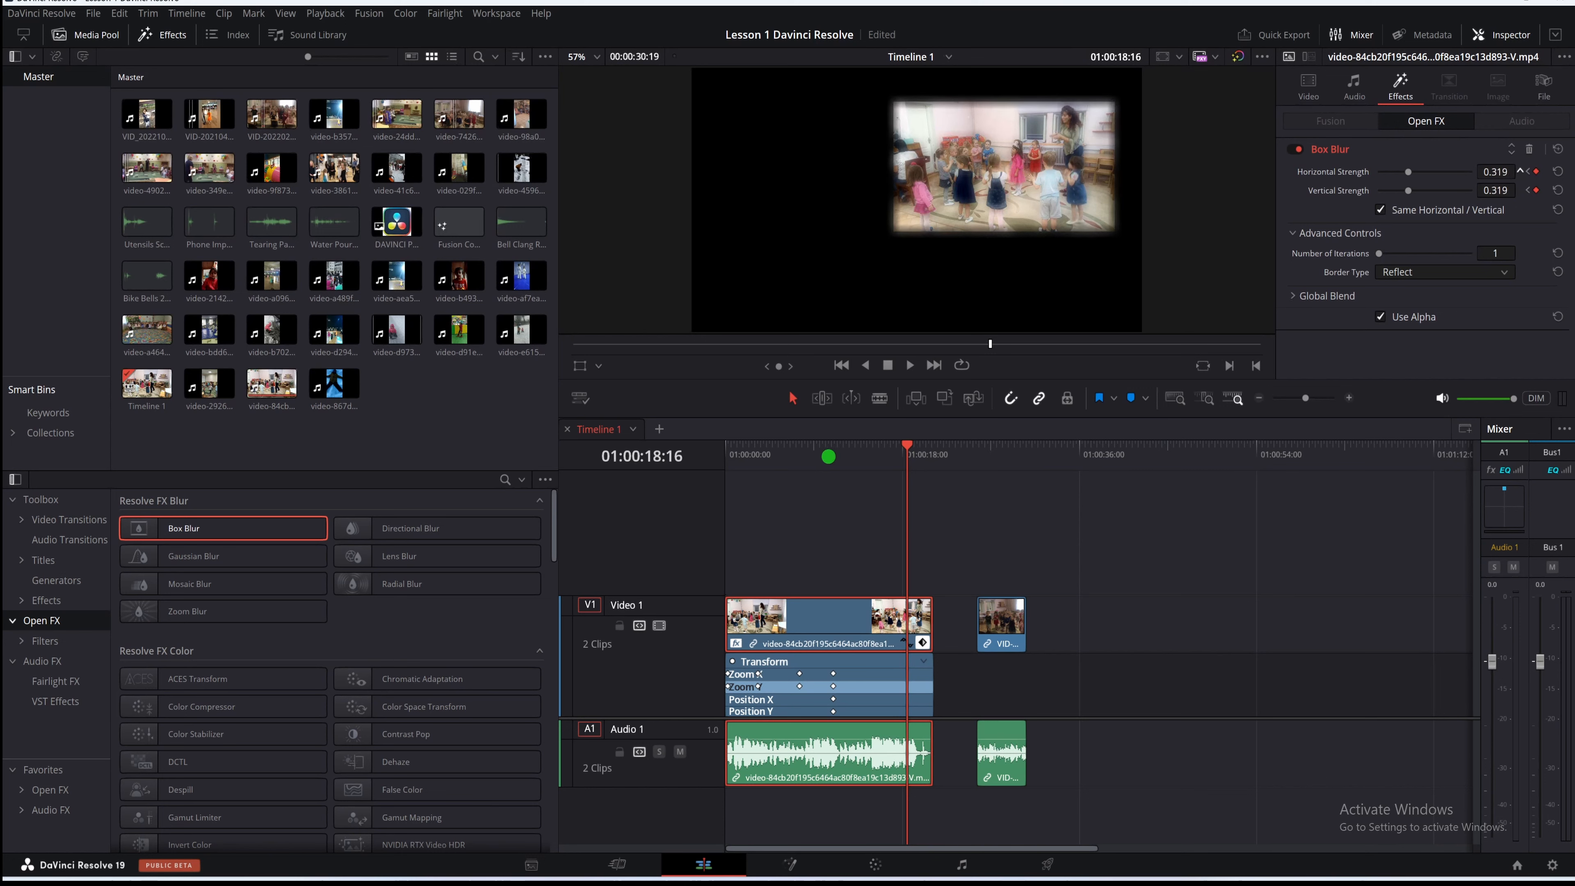
left_click_drag(955, 478, 1032, 492)
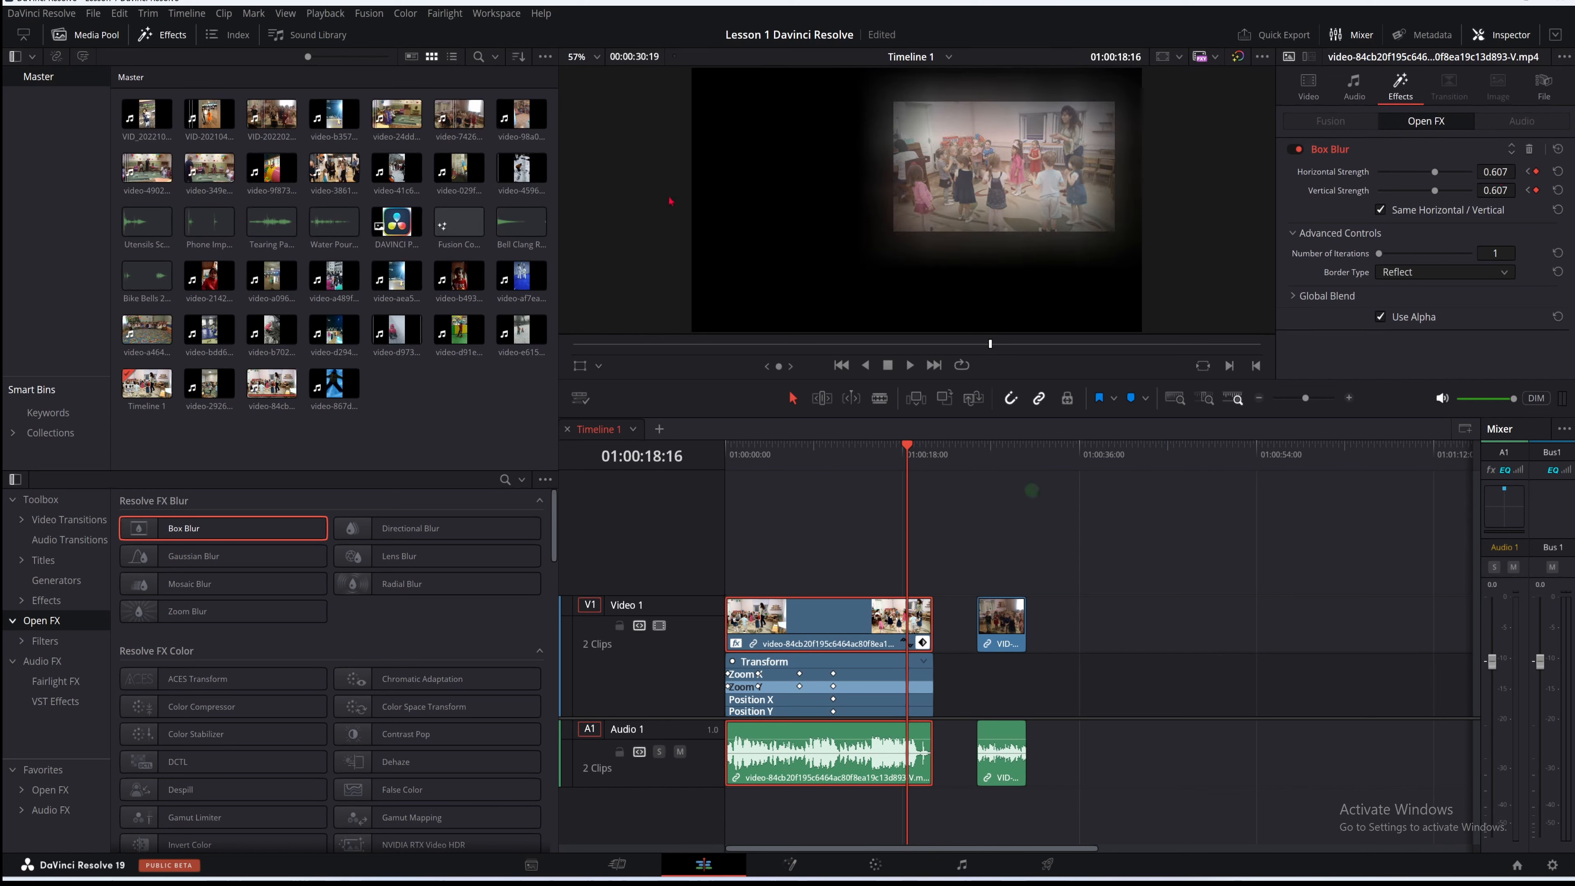
Replay the first clip from the timeline start to review the keyframed Box Blur
left_click(887, 467)
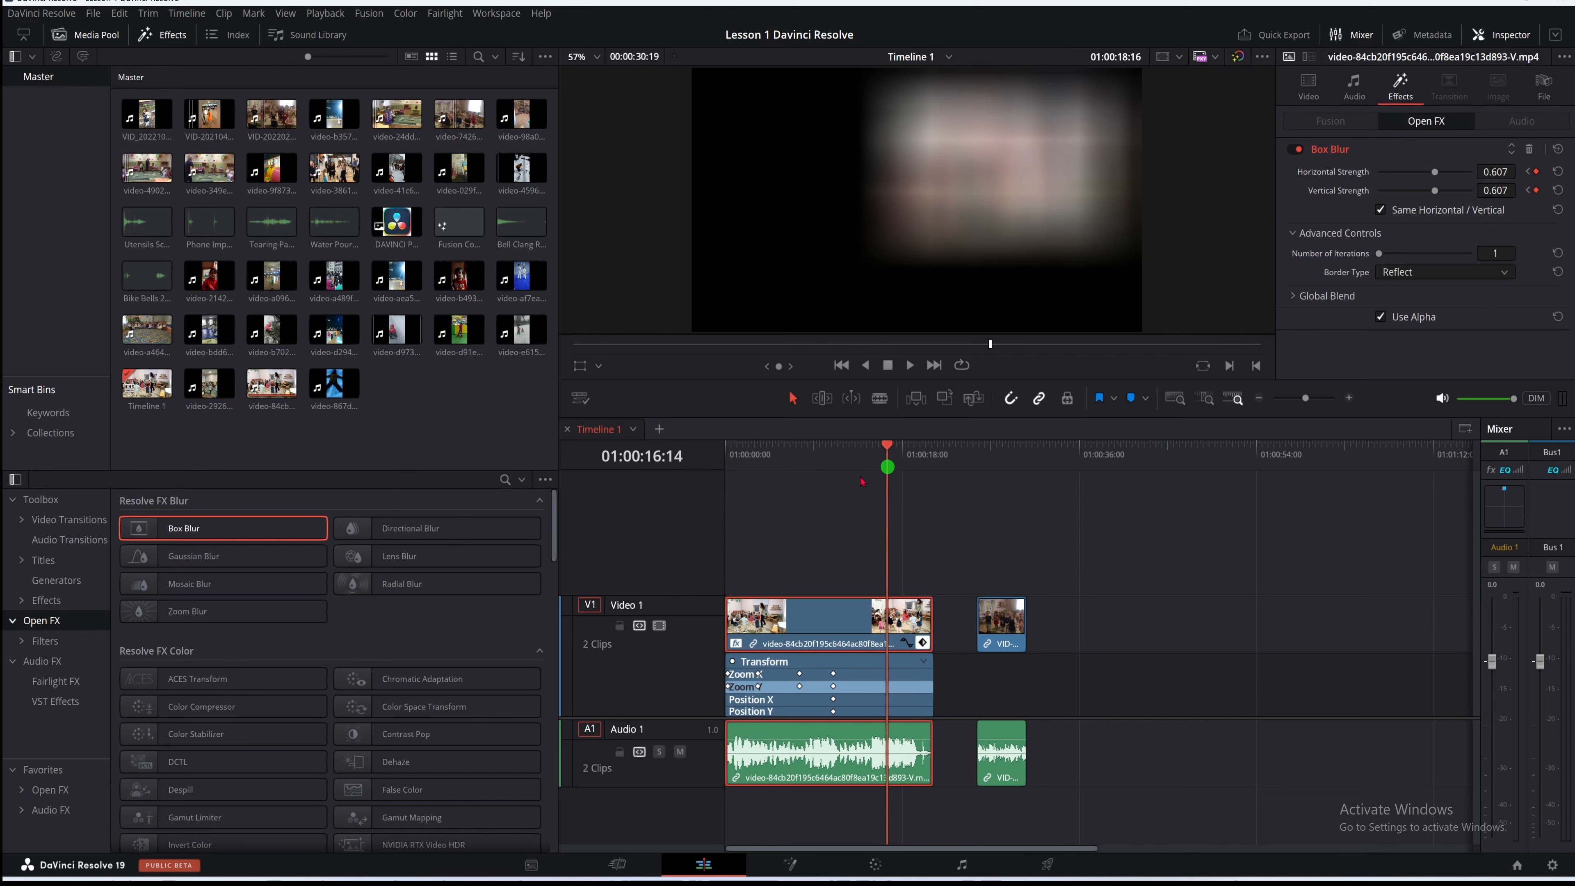
key("Home")
key("space")
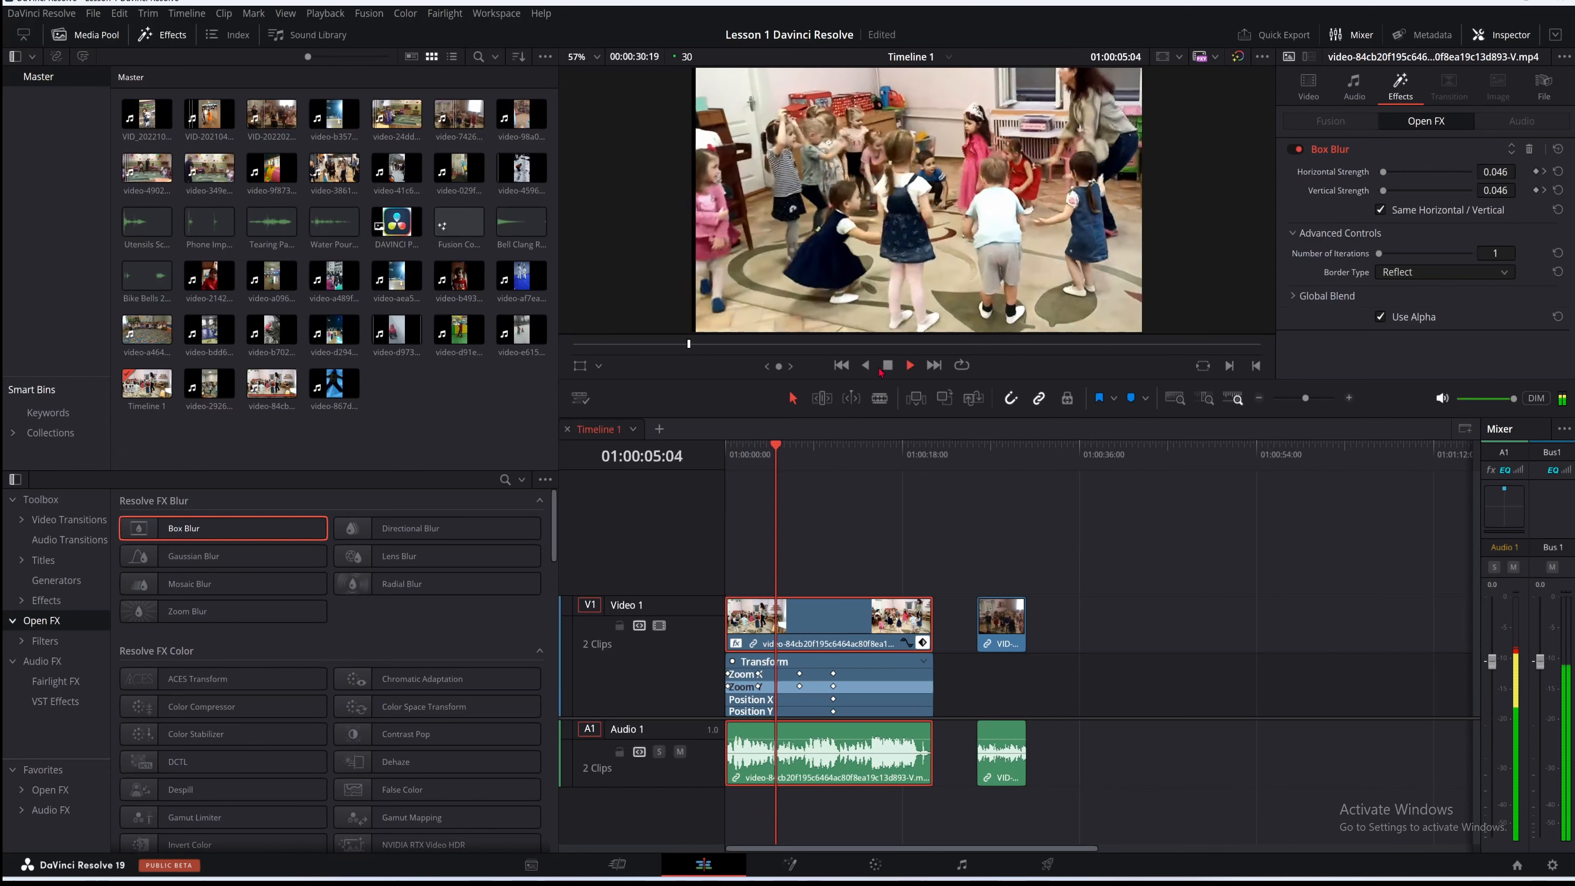
key("space")
key("Home")
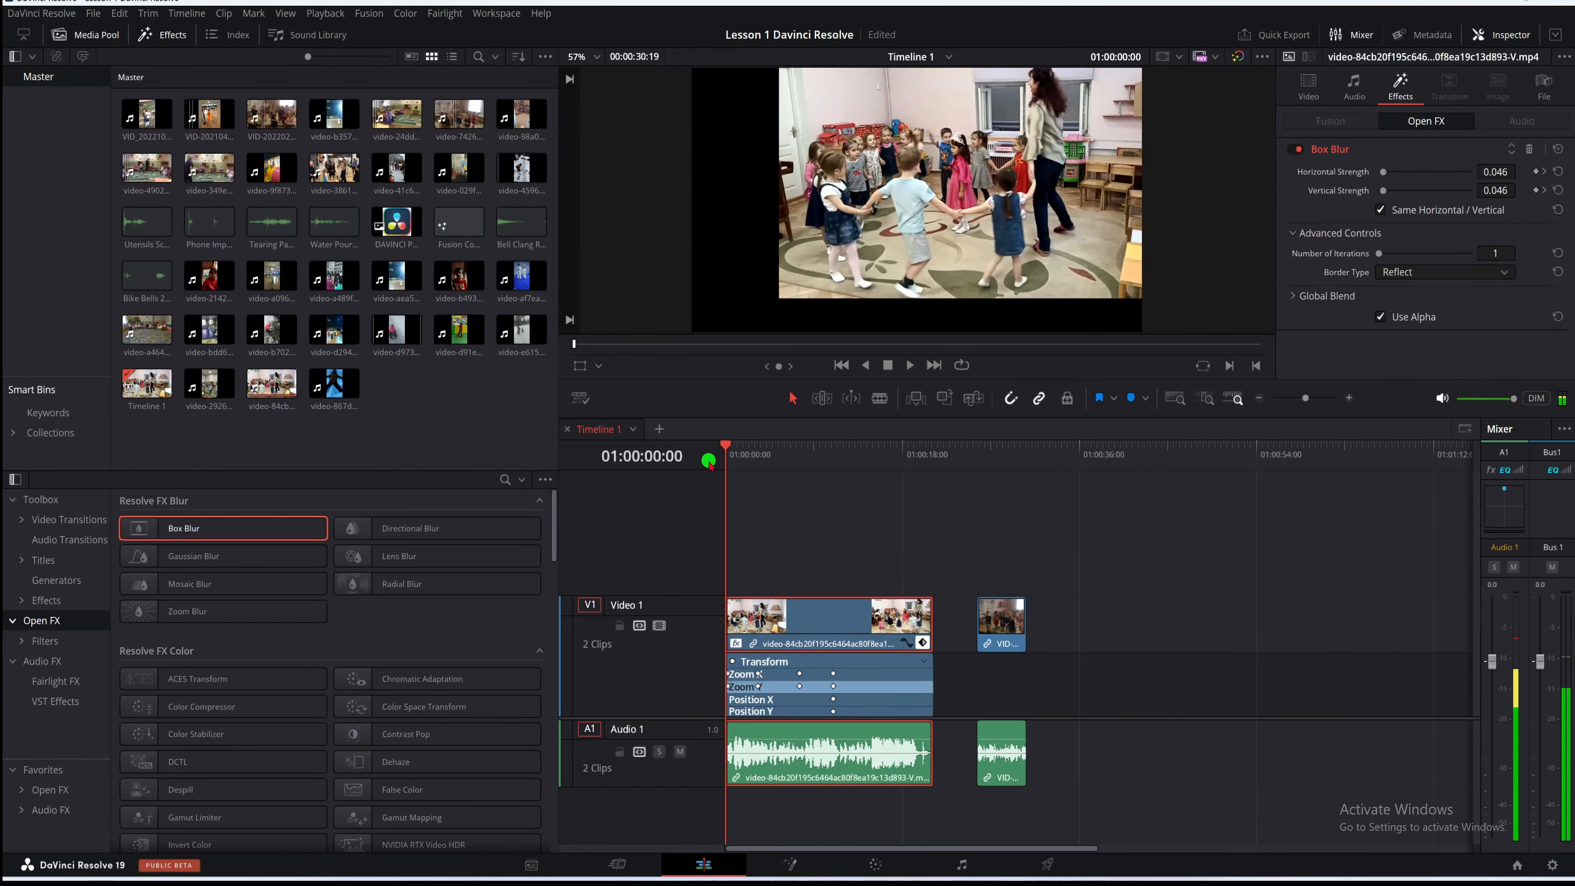
left_click(910, 365)
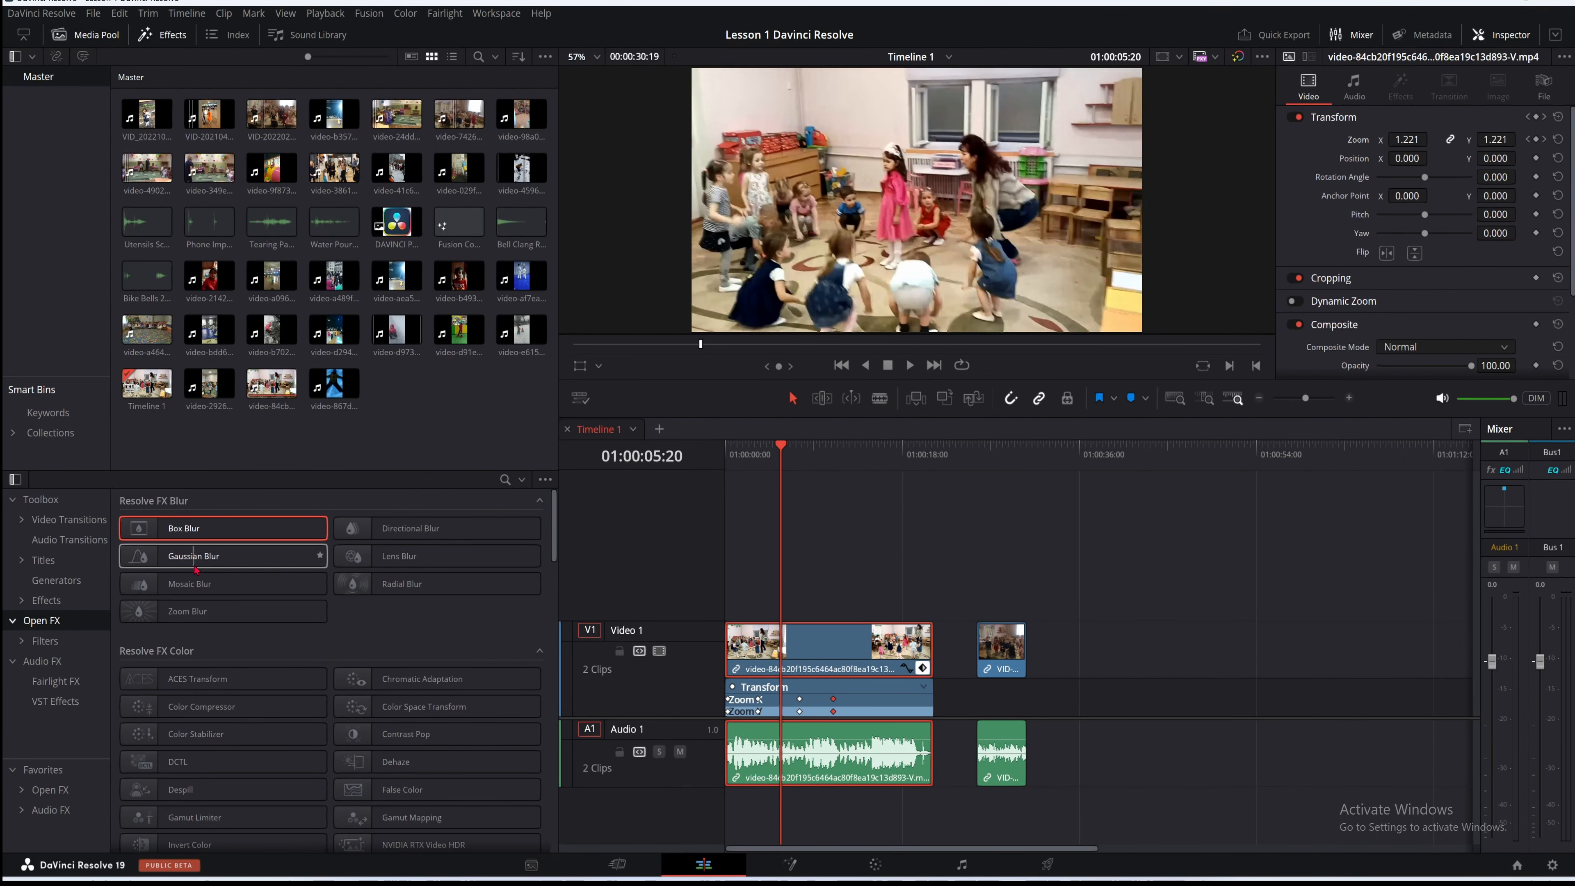
Apply Gaussian Blur to the first clip and set its Horizontal and Vertical Strength to 0.380 at 01:00:03:08
left_click_drag(171, 557, 821, 663)
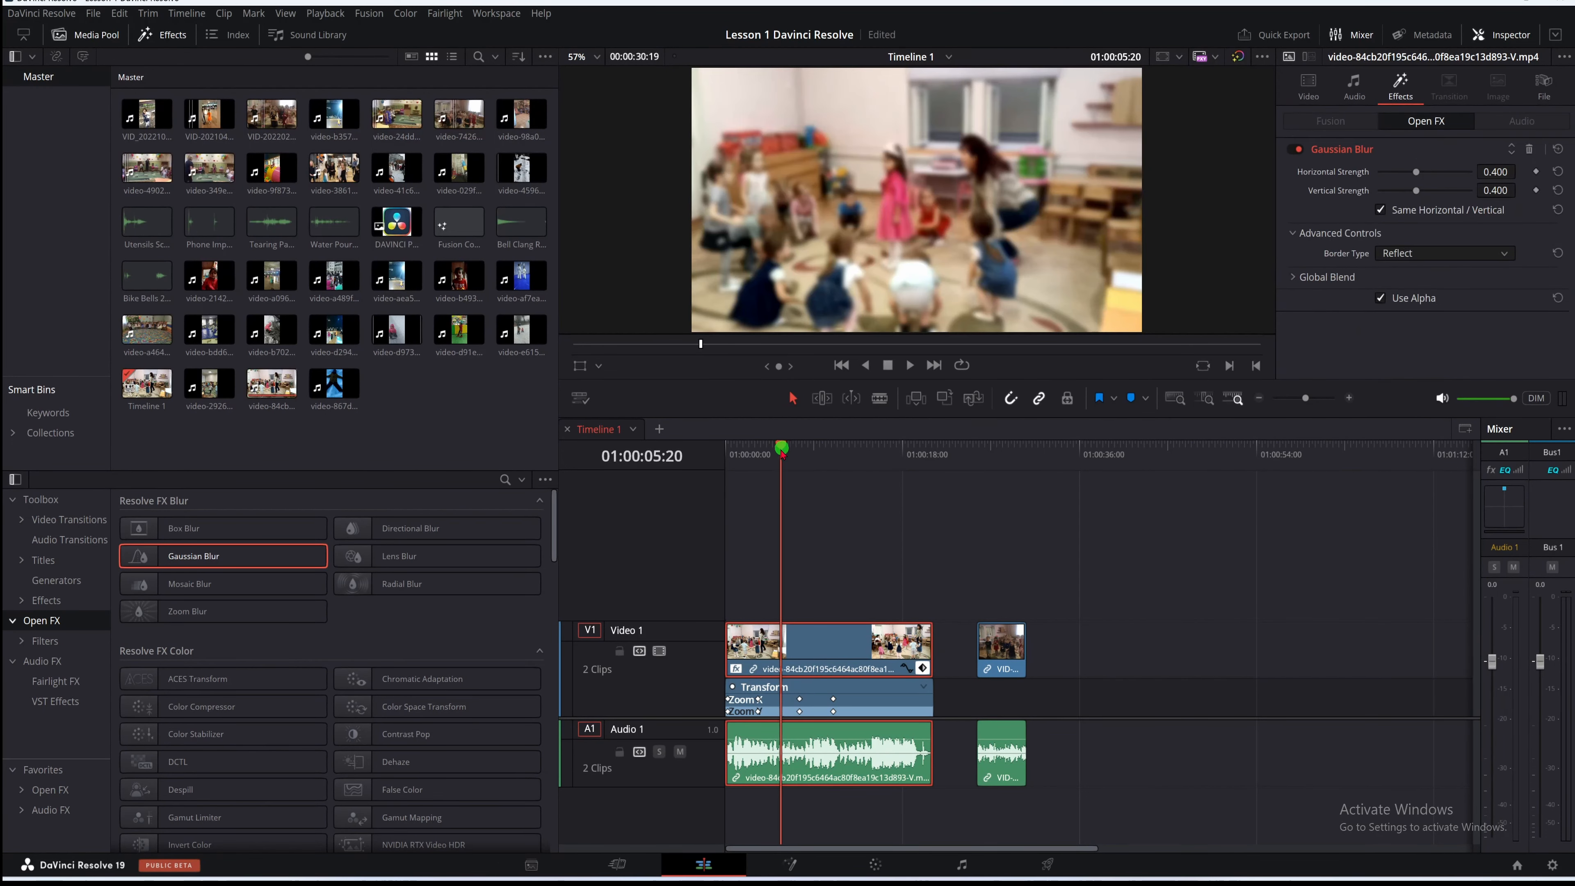
left_click_drag(730, 459, 758, 468)
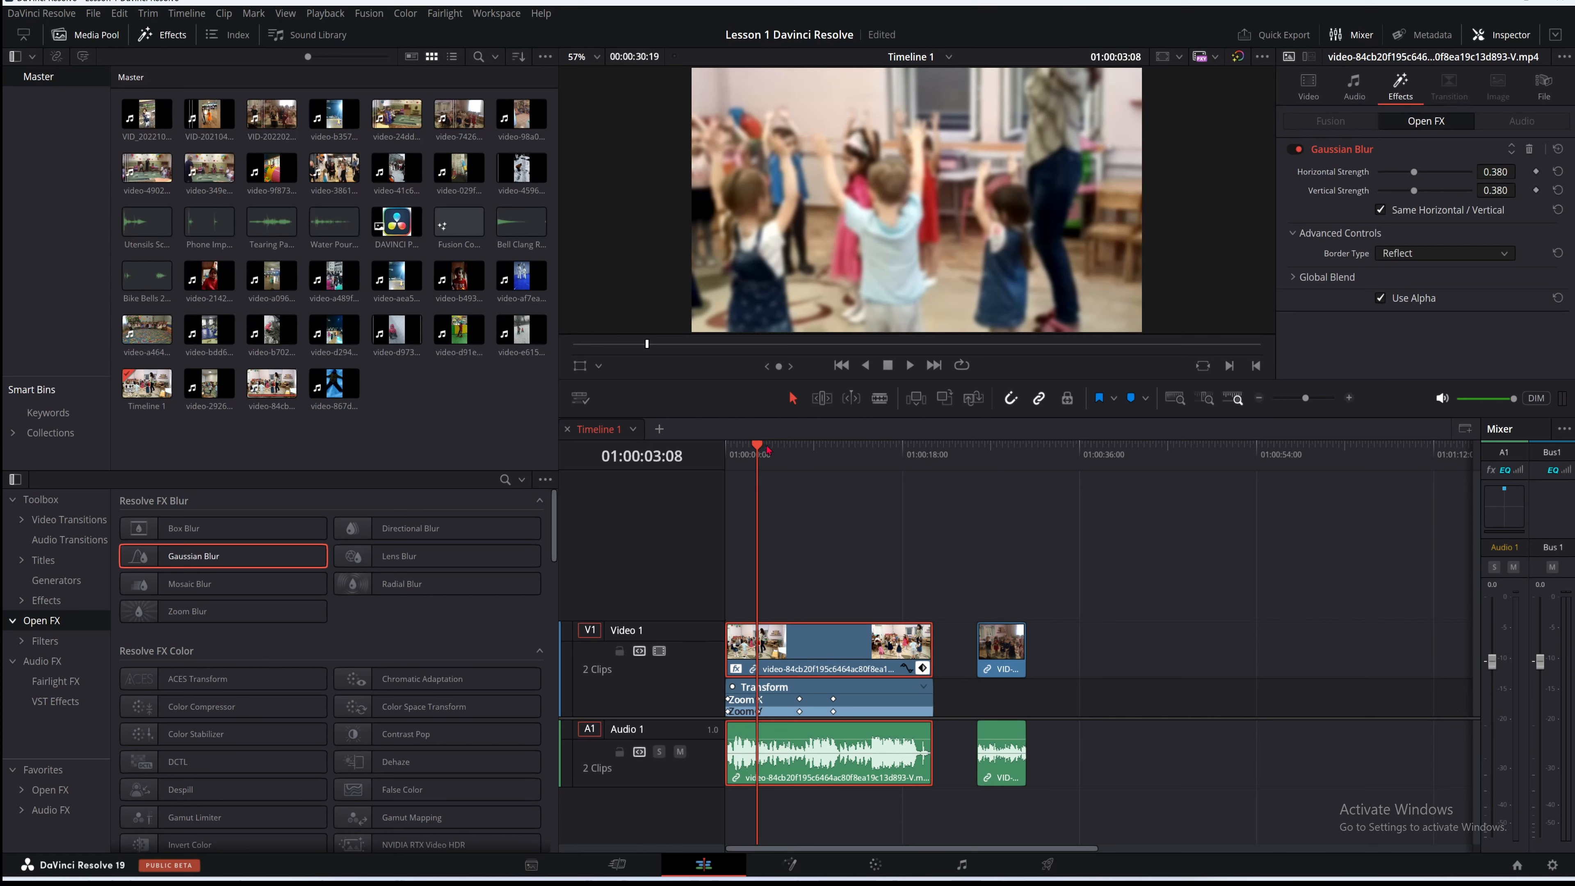
Keyframe the Gaussian Blur Horizontal and Vertical Strength at 0.328 at 01:00:07:15
left_click_drag(767, 450, 802, 464)
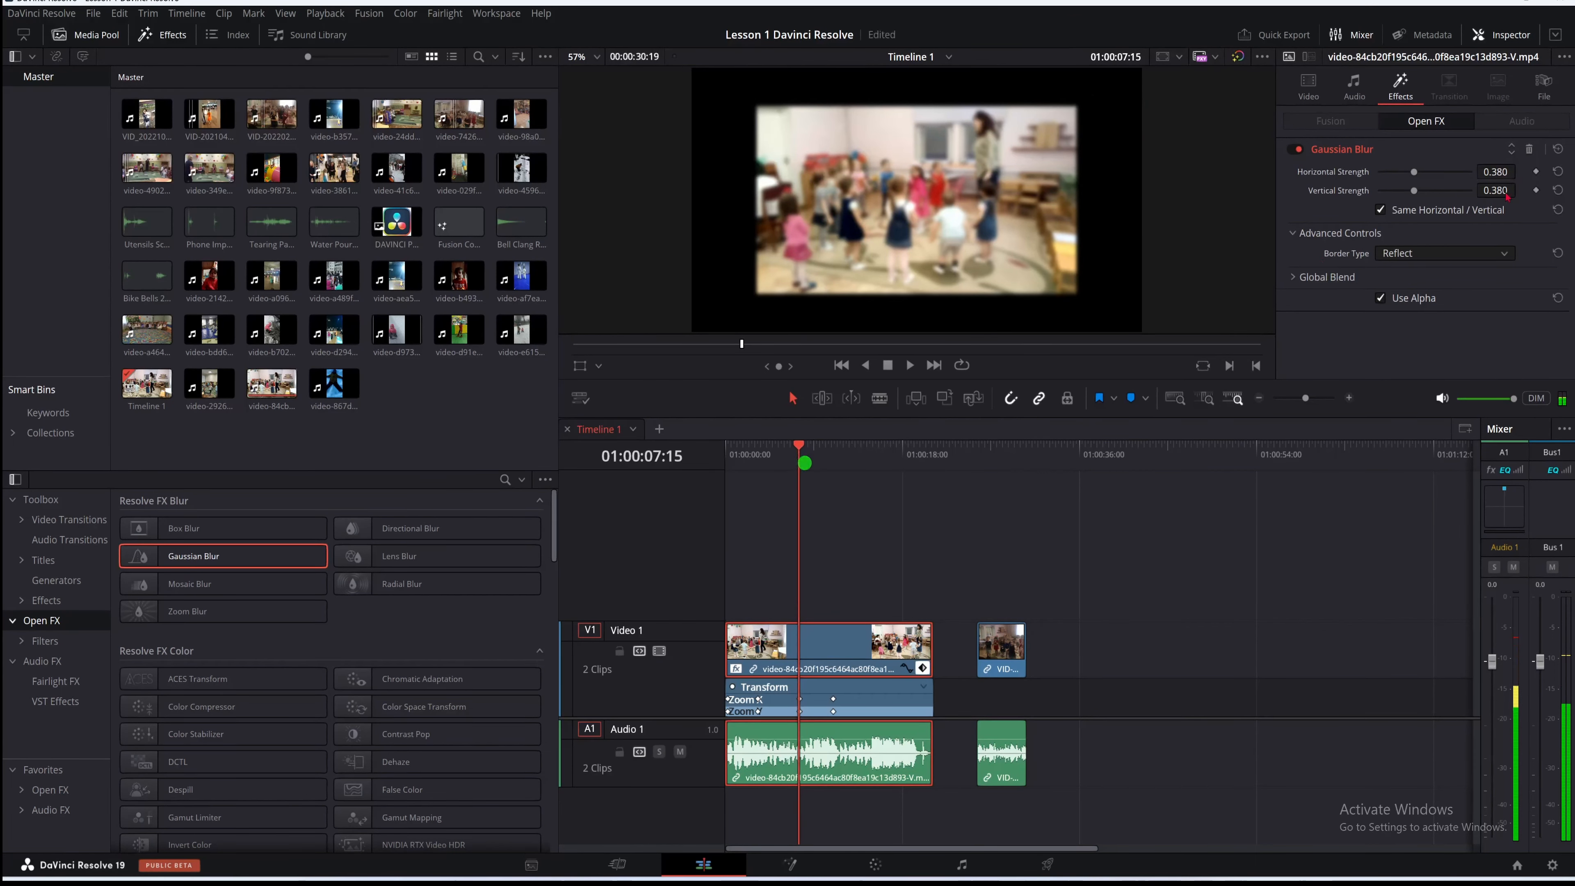
left_click(1536, 172)
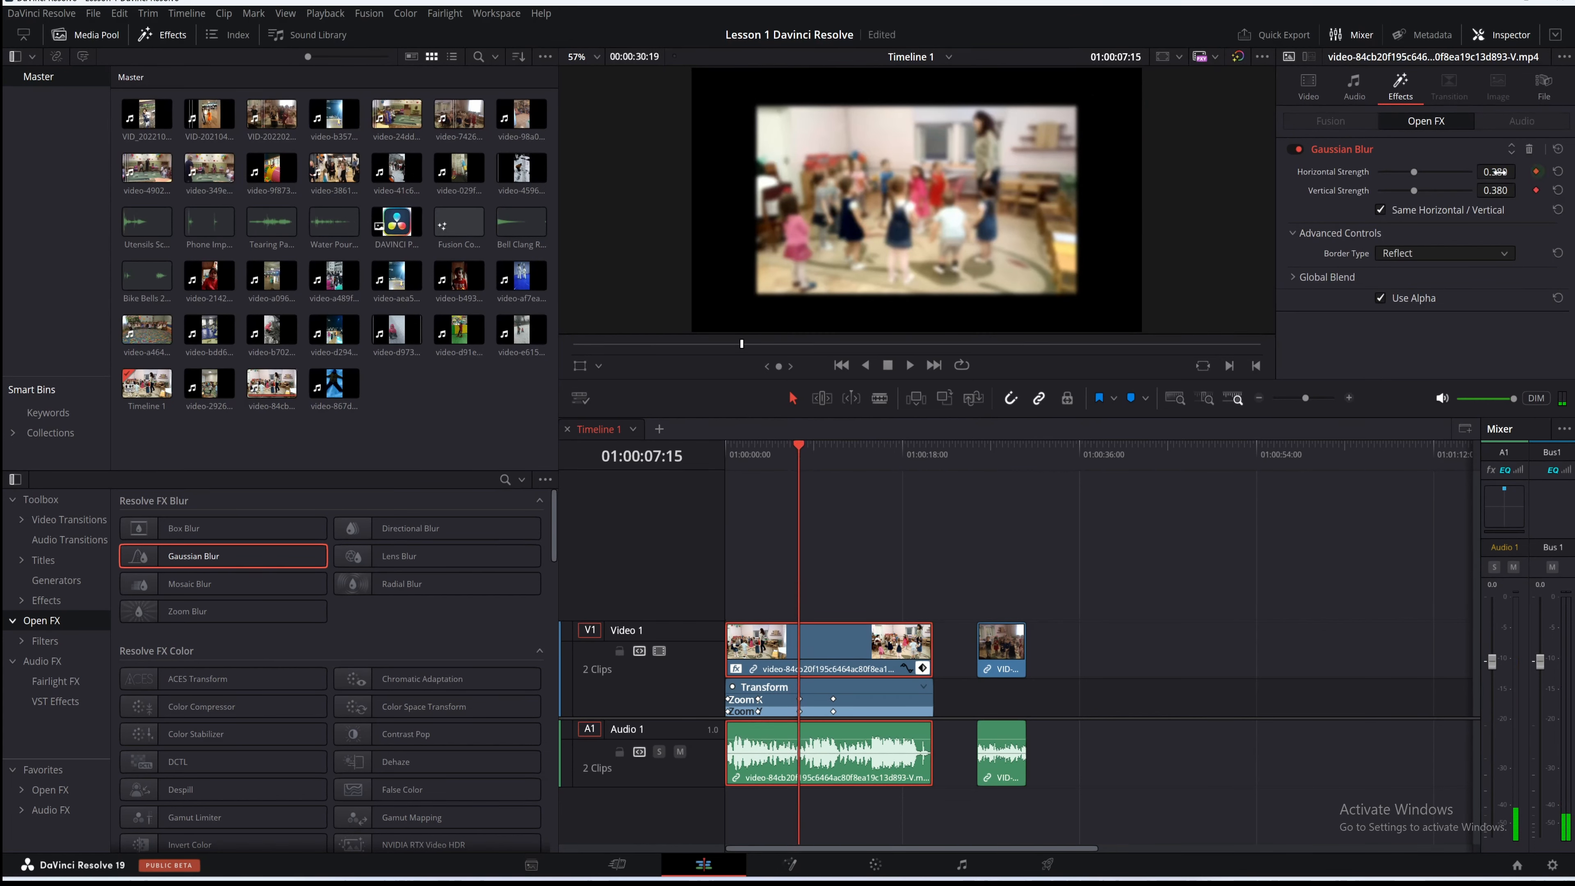
left_click_drag(1497, 172, 1462, 178)
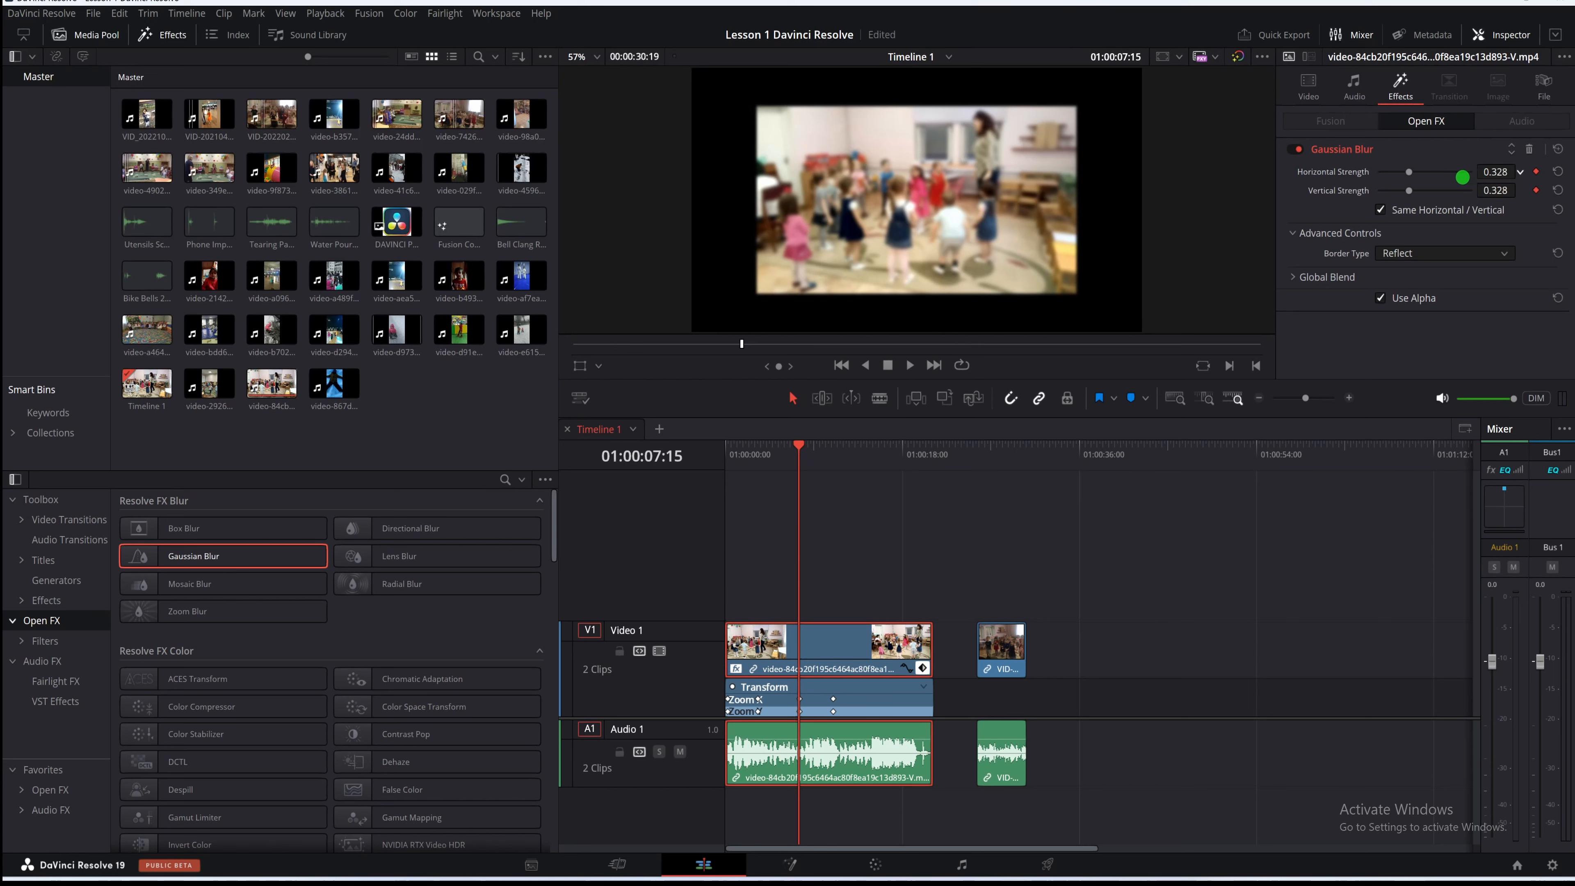
Keyframe the Gaussian Blur Horizontal and Vertical Strength at 0.712 at 01:00:18:11
left_click_drag(798, 452, 905, 500)
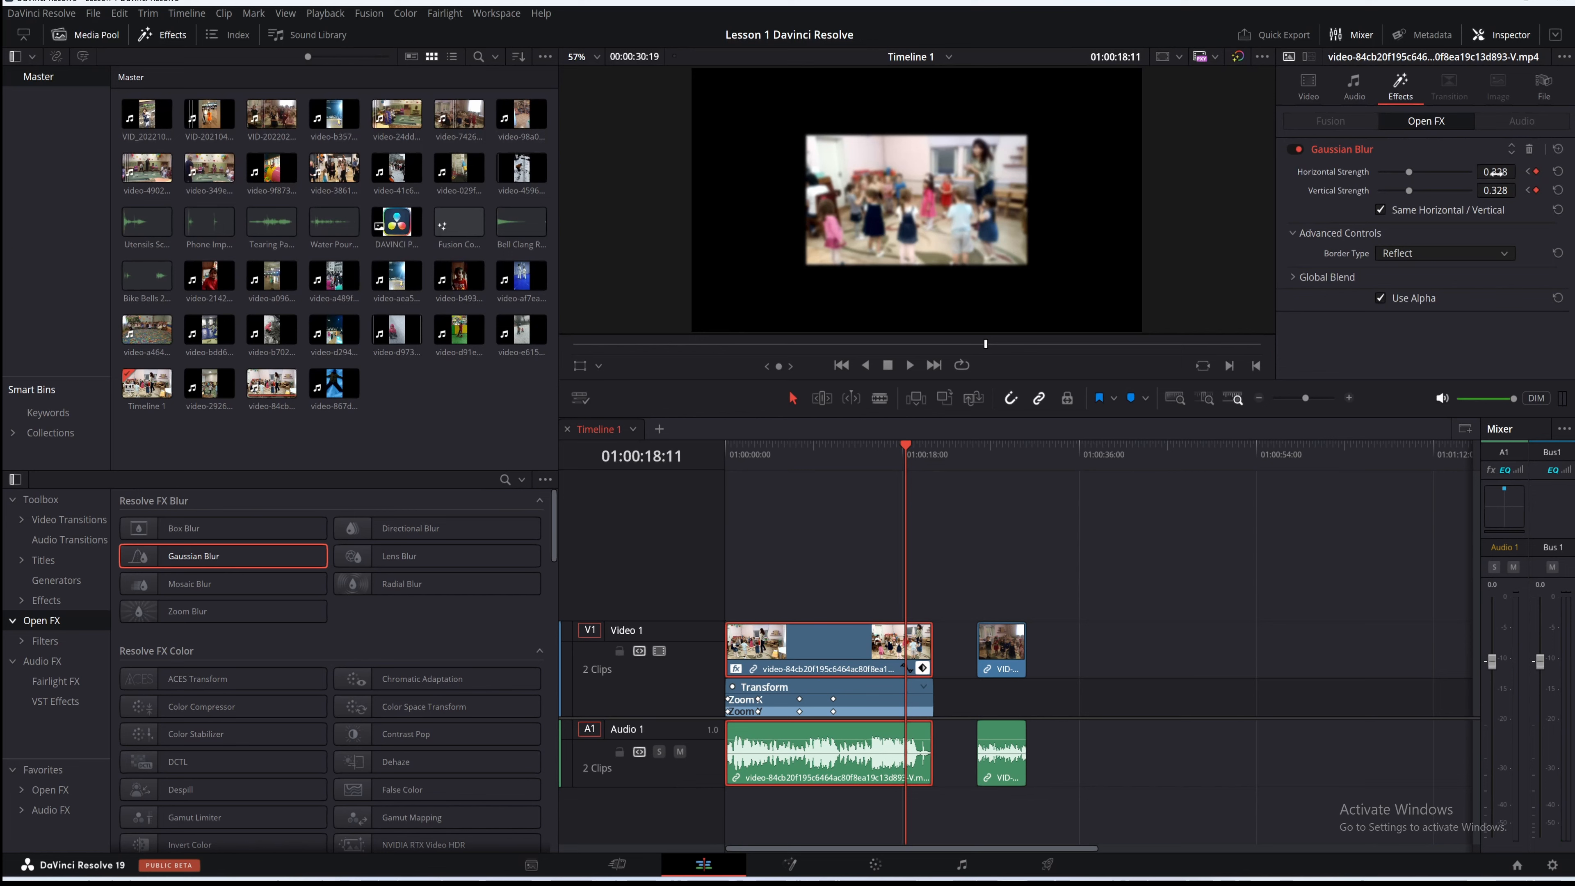
left_click_drag(1495, 172, 1520, 172)
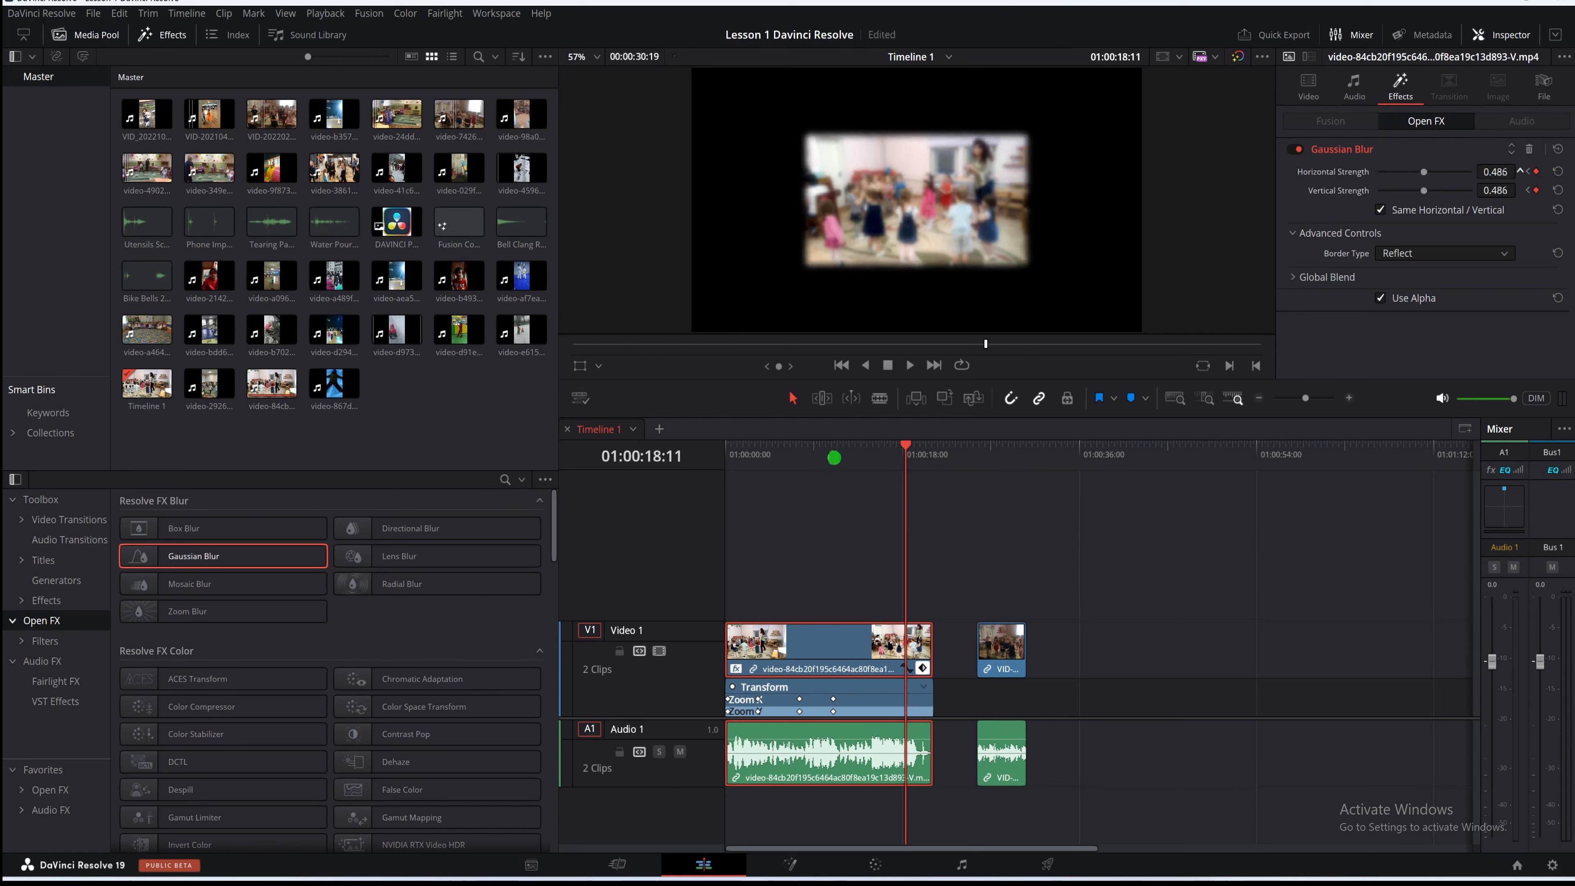
left_click_drag(861, 462, 968, 493)
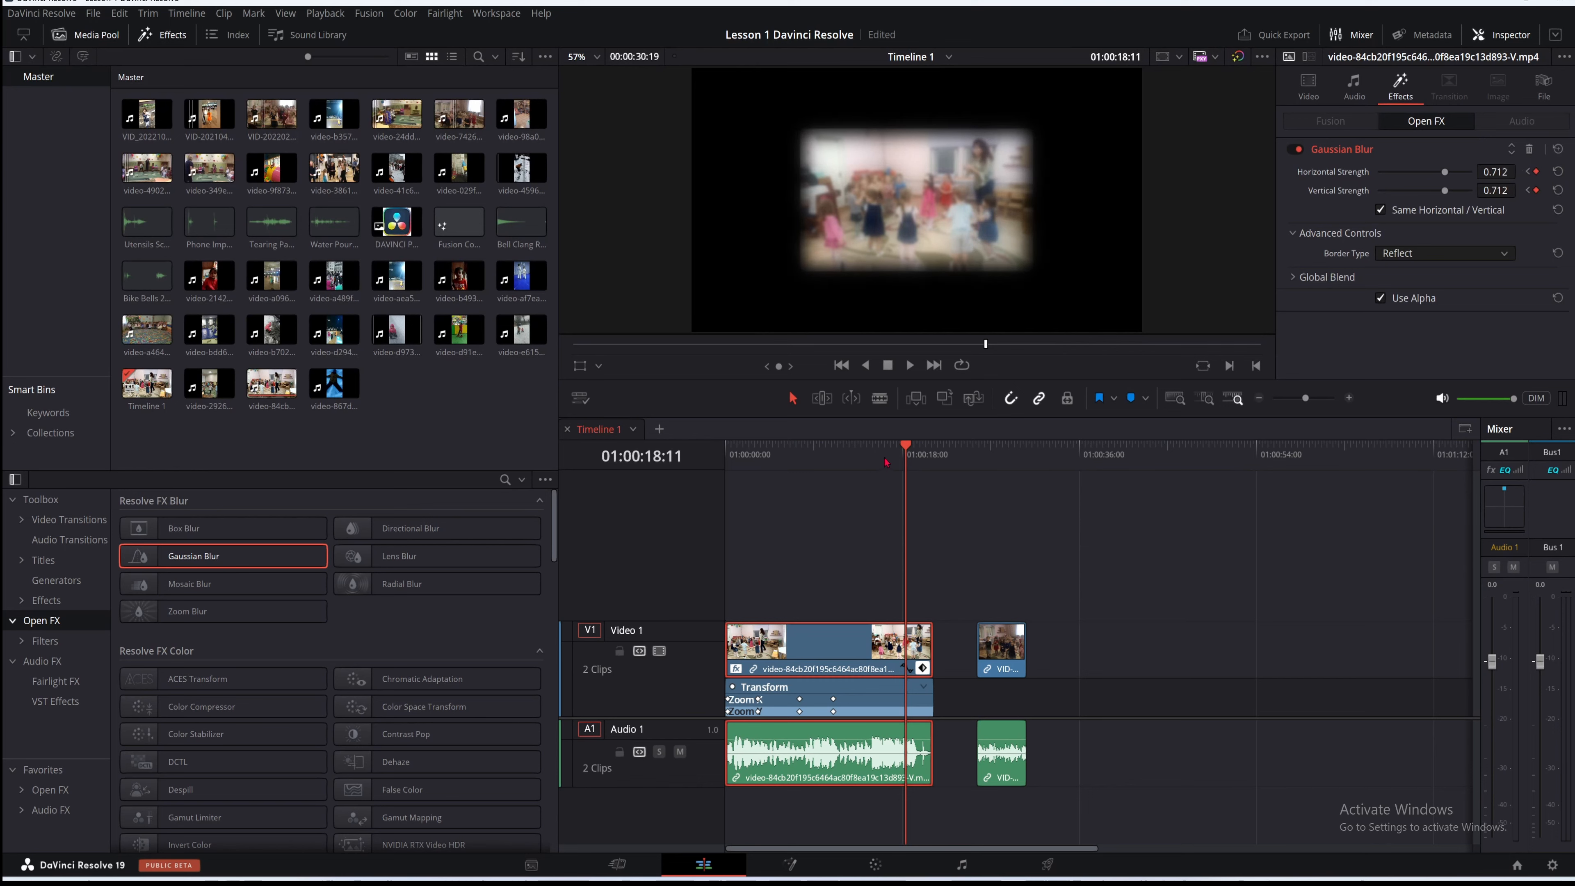
Play the first clip from the timeline start to review the keyframed Gaussian Blur, and return to the start
left_click_drag(906, 445, 728, 470)
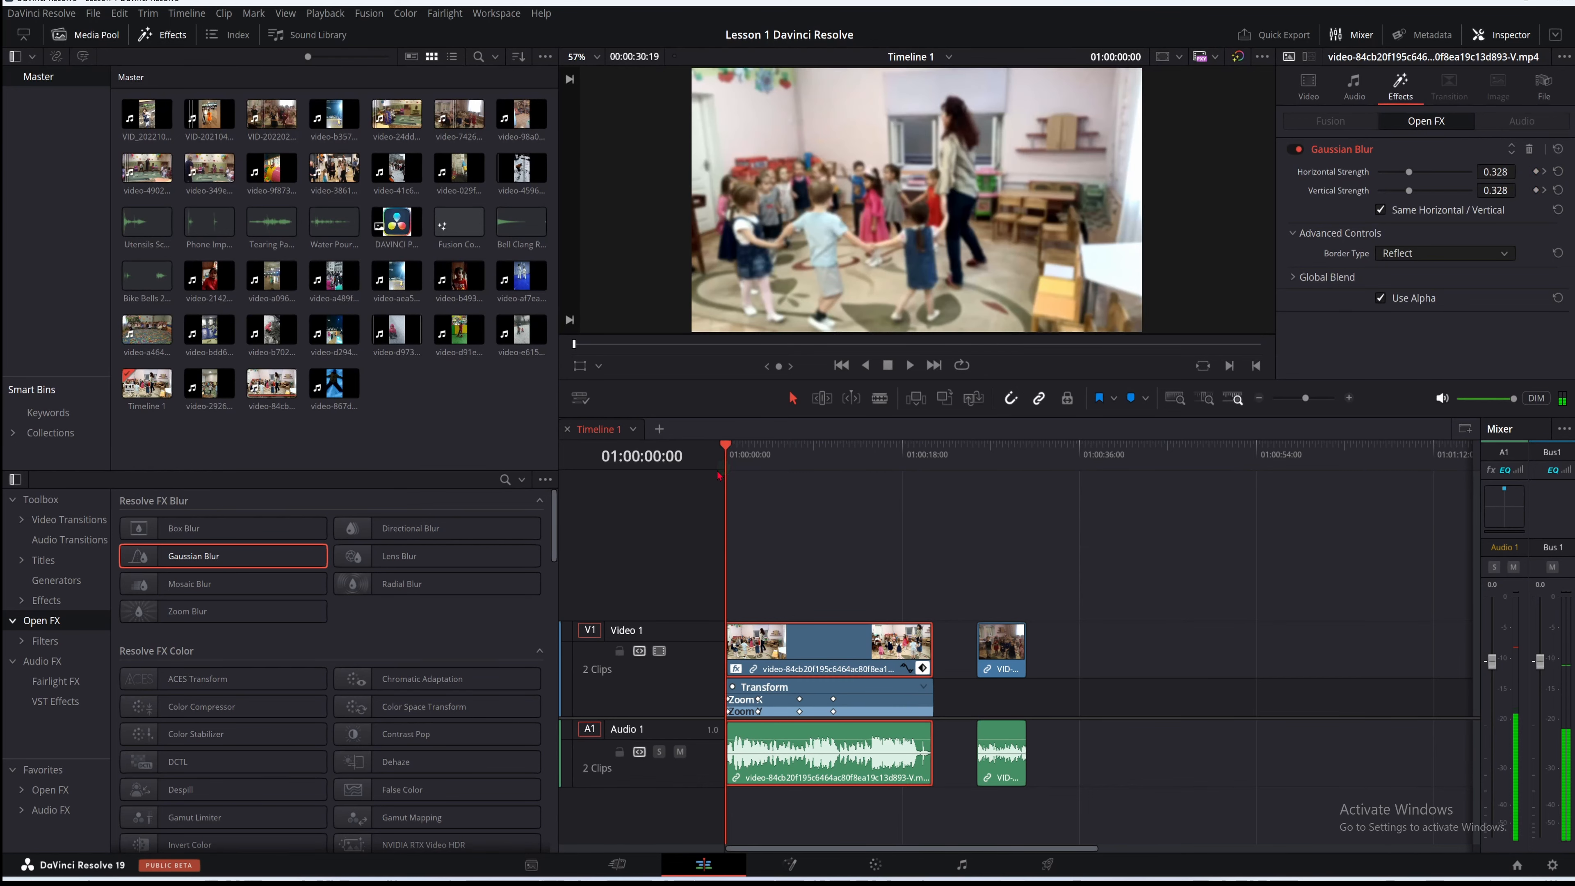
key("space")
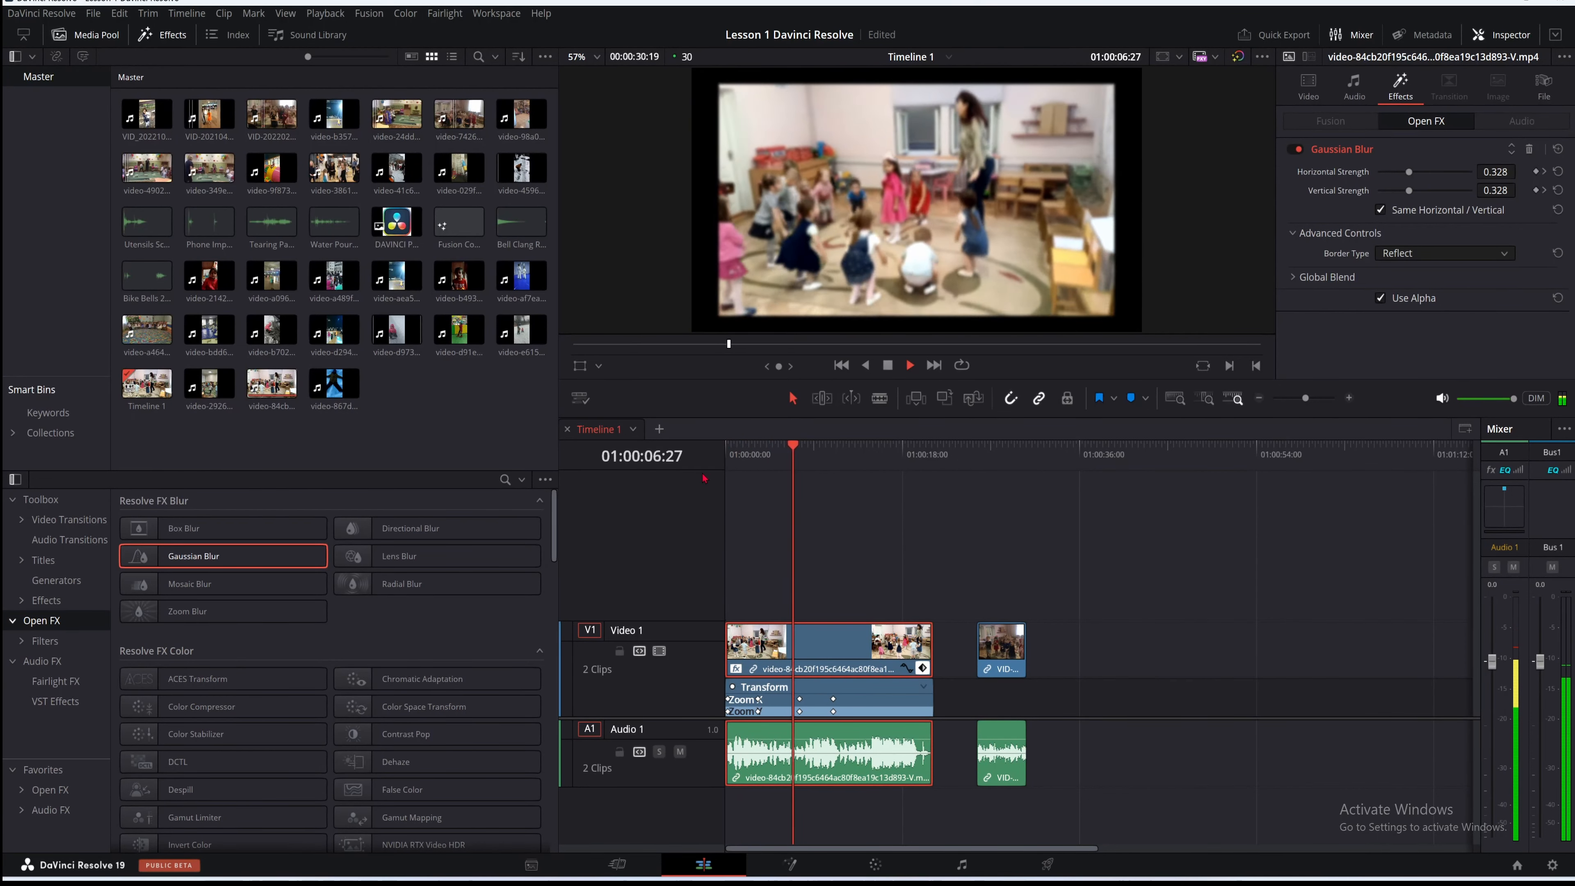
left_click(888, 366)
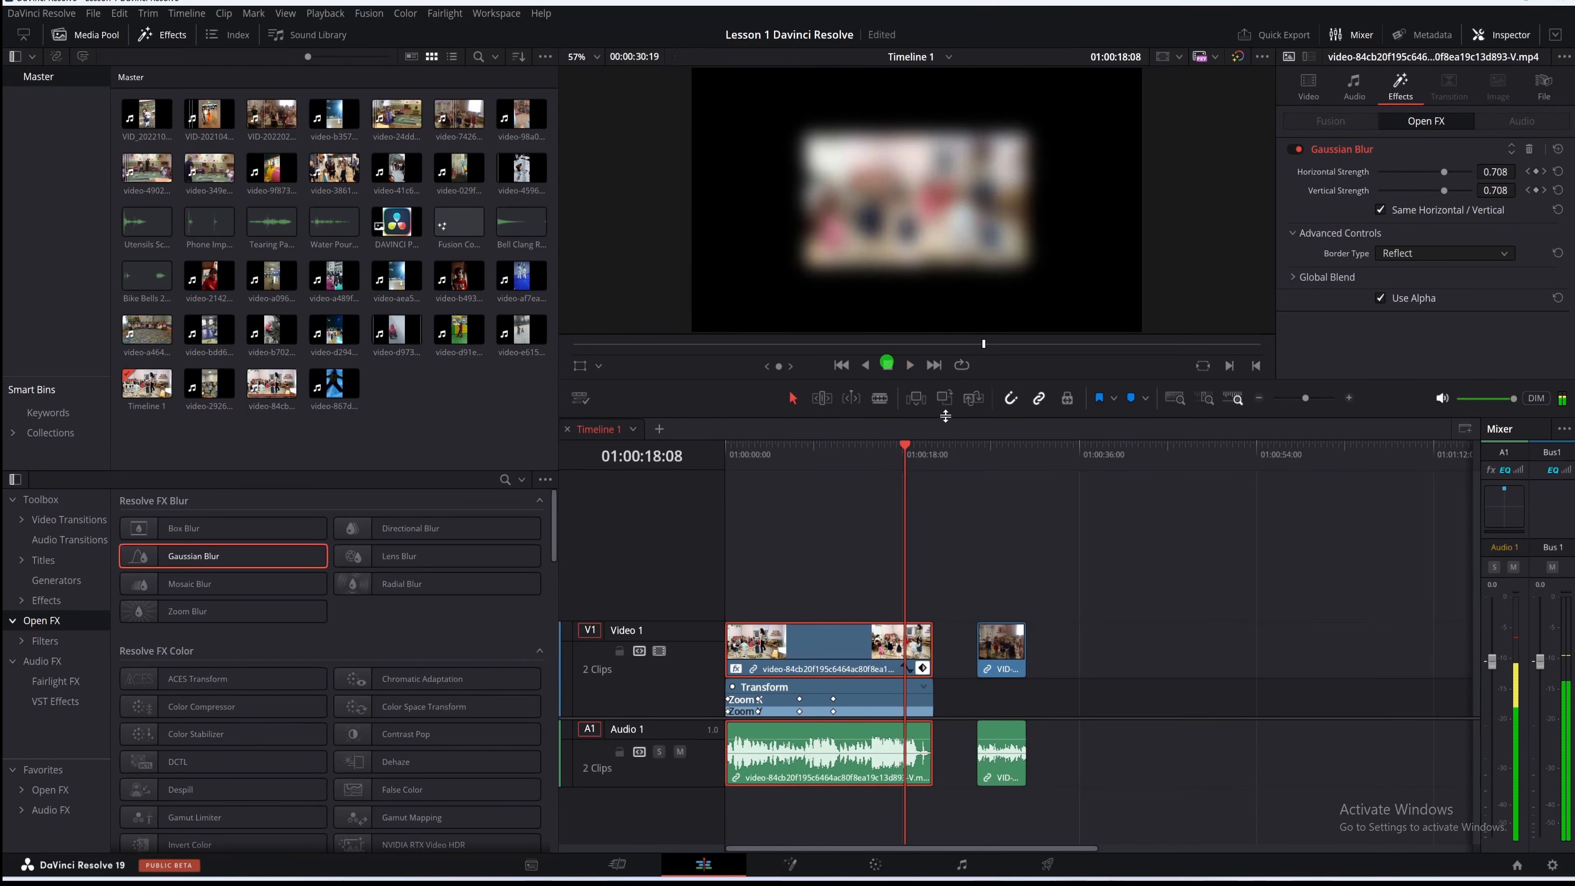
left_click(769, 456)
left_click_drag(769, 459, 727, 453)
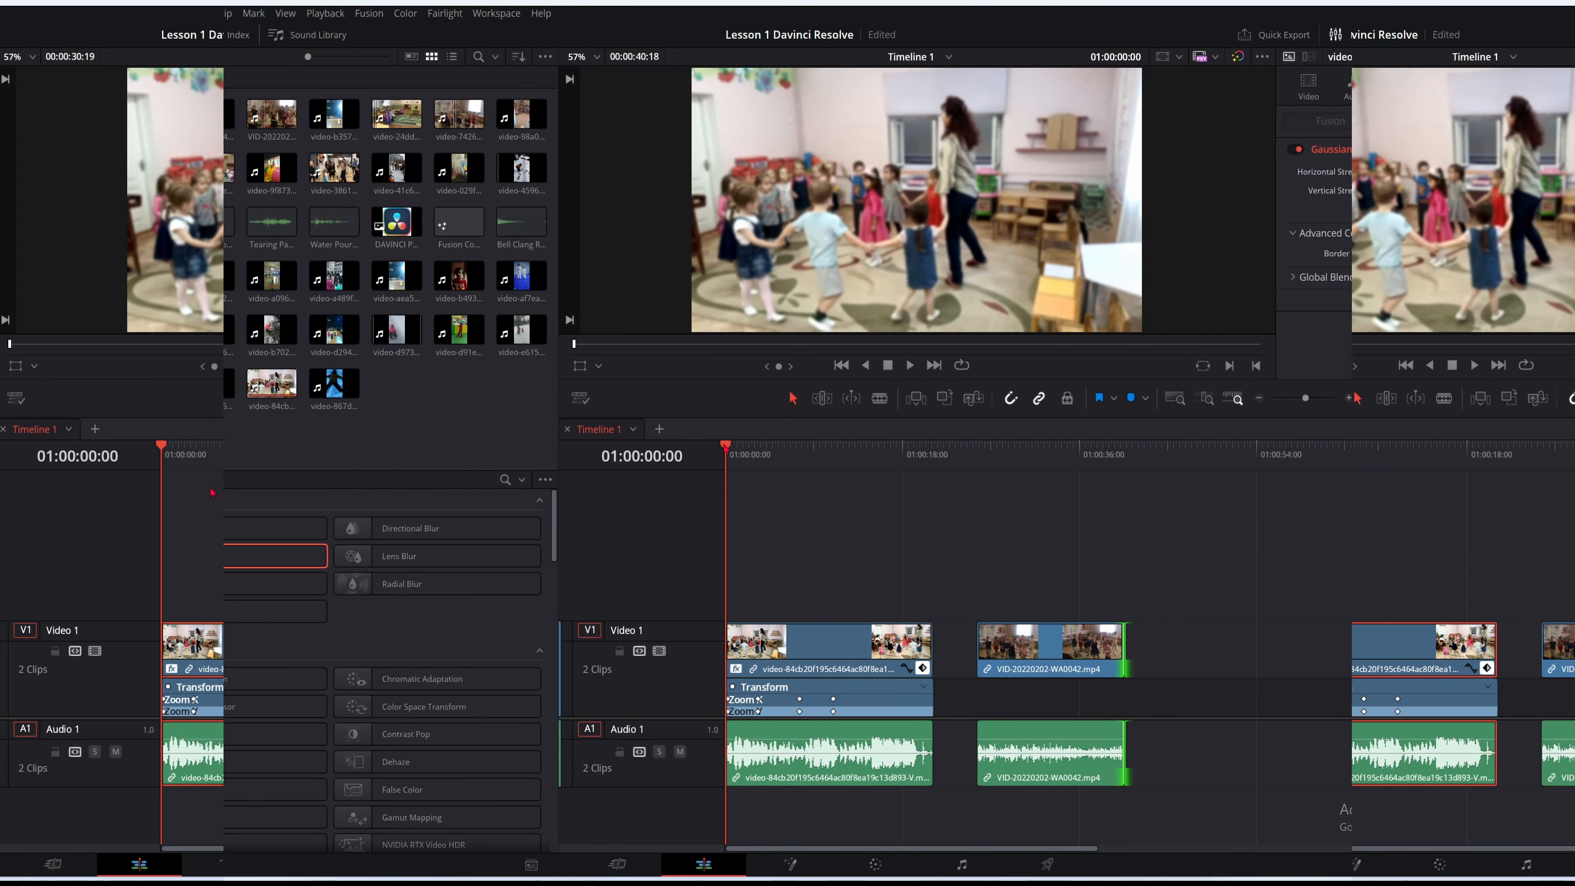
Preview Mosaic Blur on the second timeline clip at 01:00:27:24, and apply Radial Blur to that clip
left_click(1102, 570)
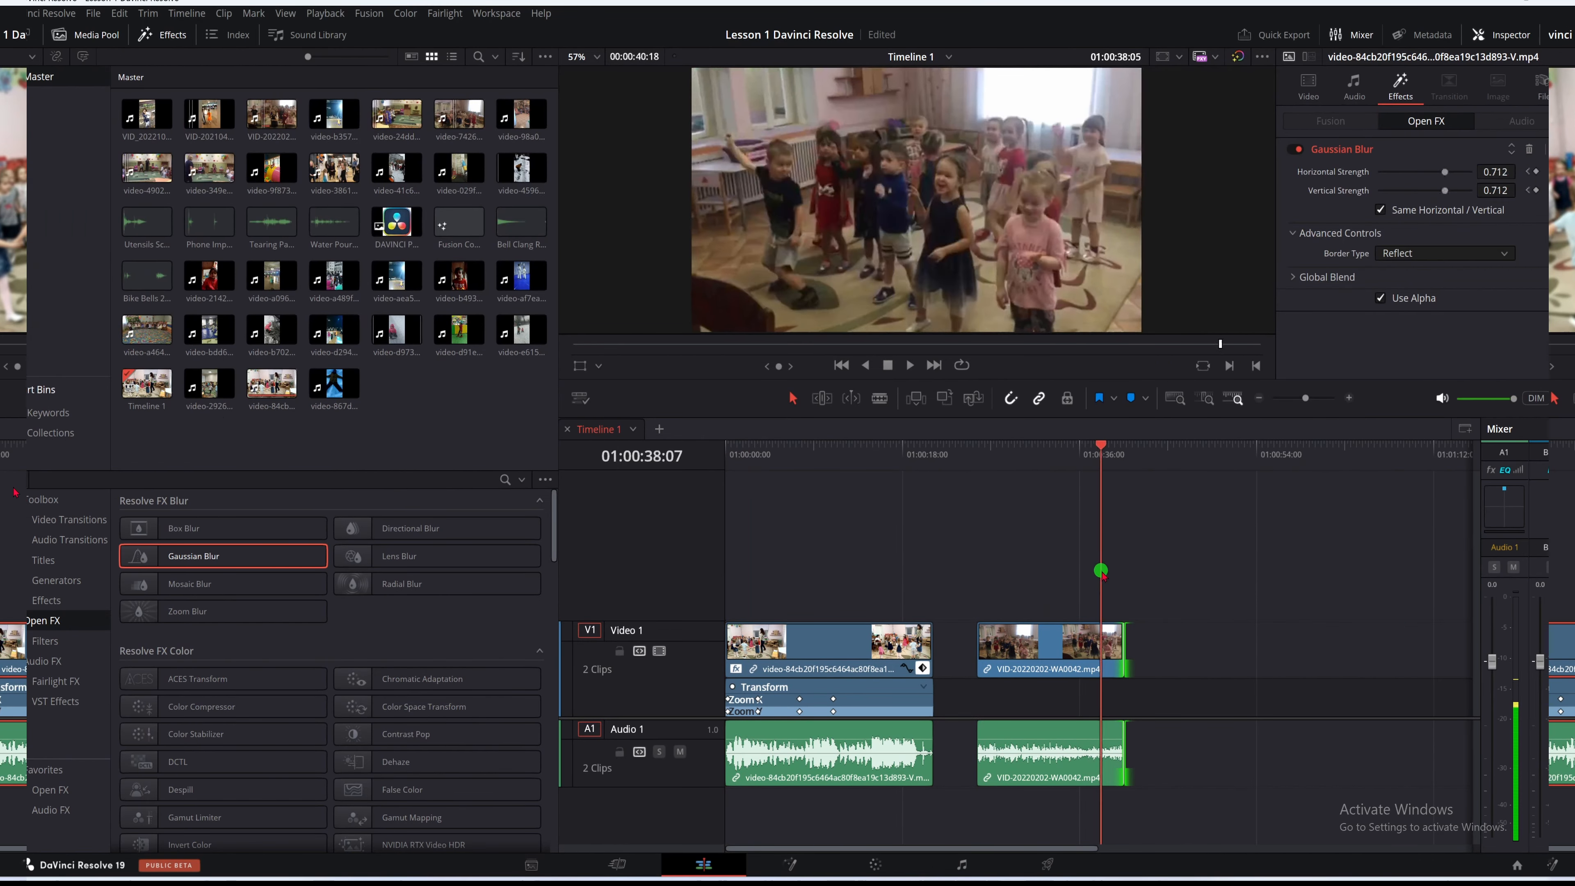
left_click(999, 563)
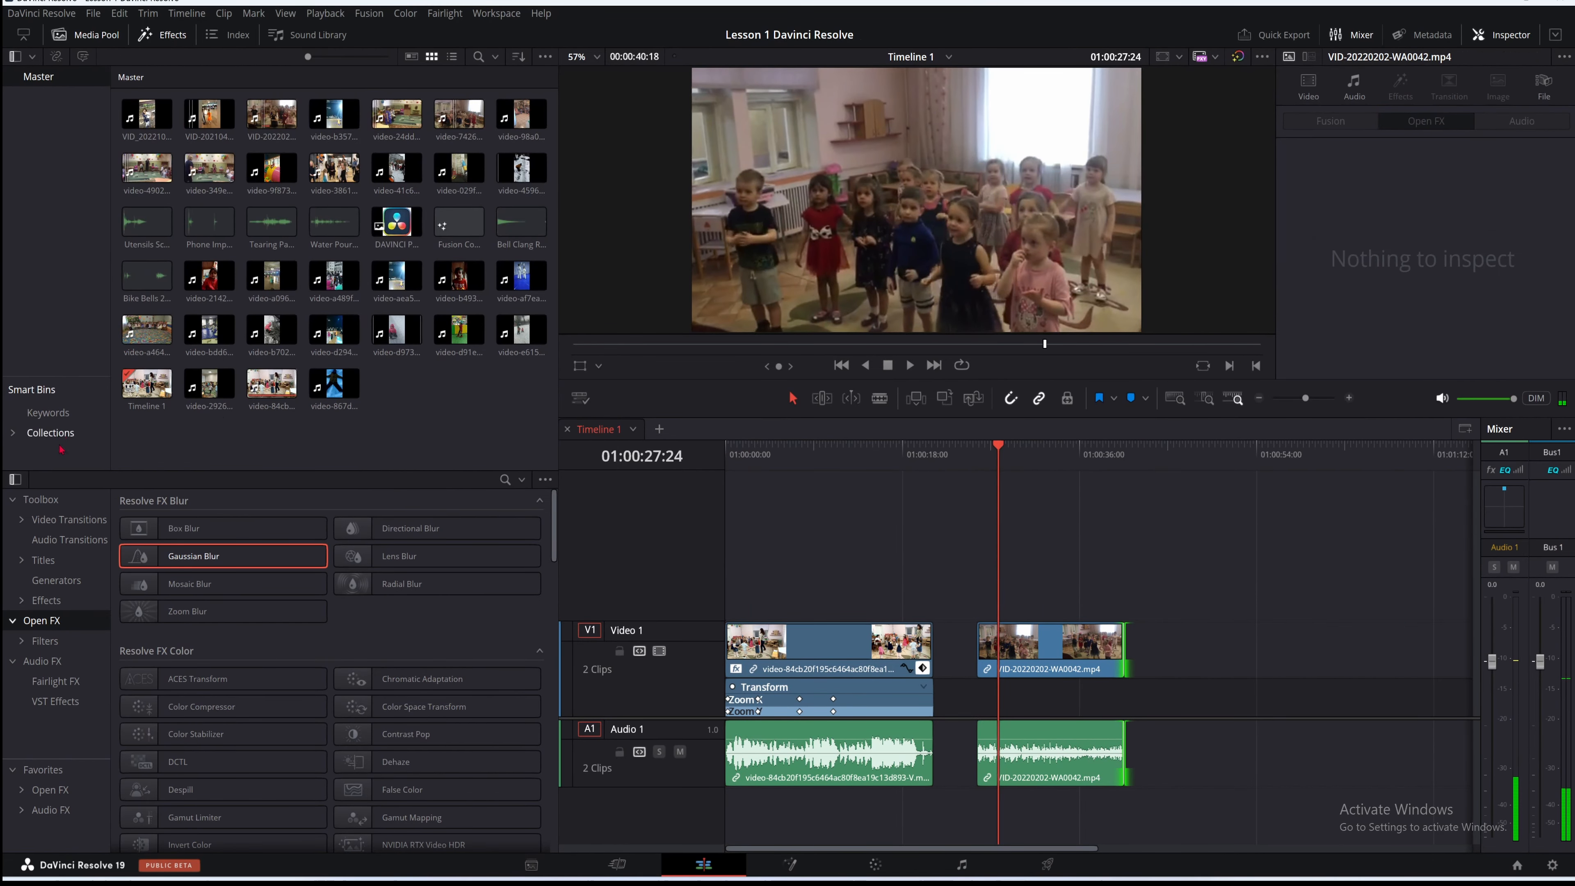
double_click(176, 586)
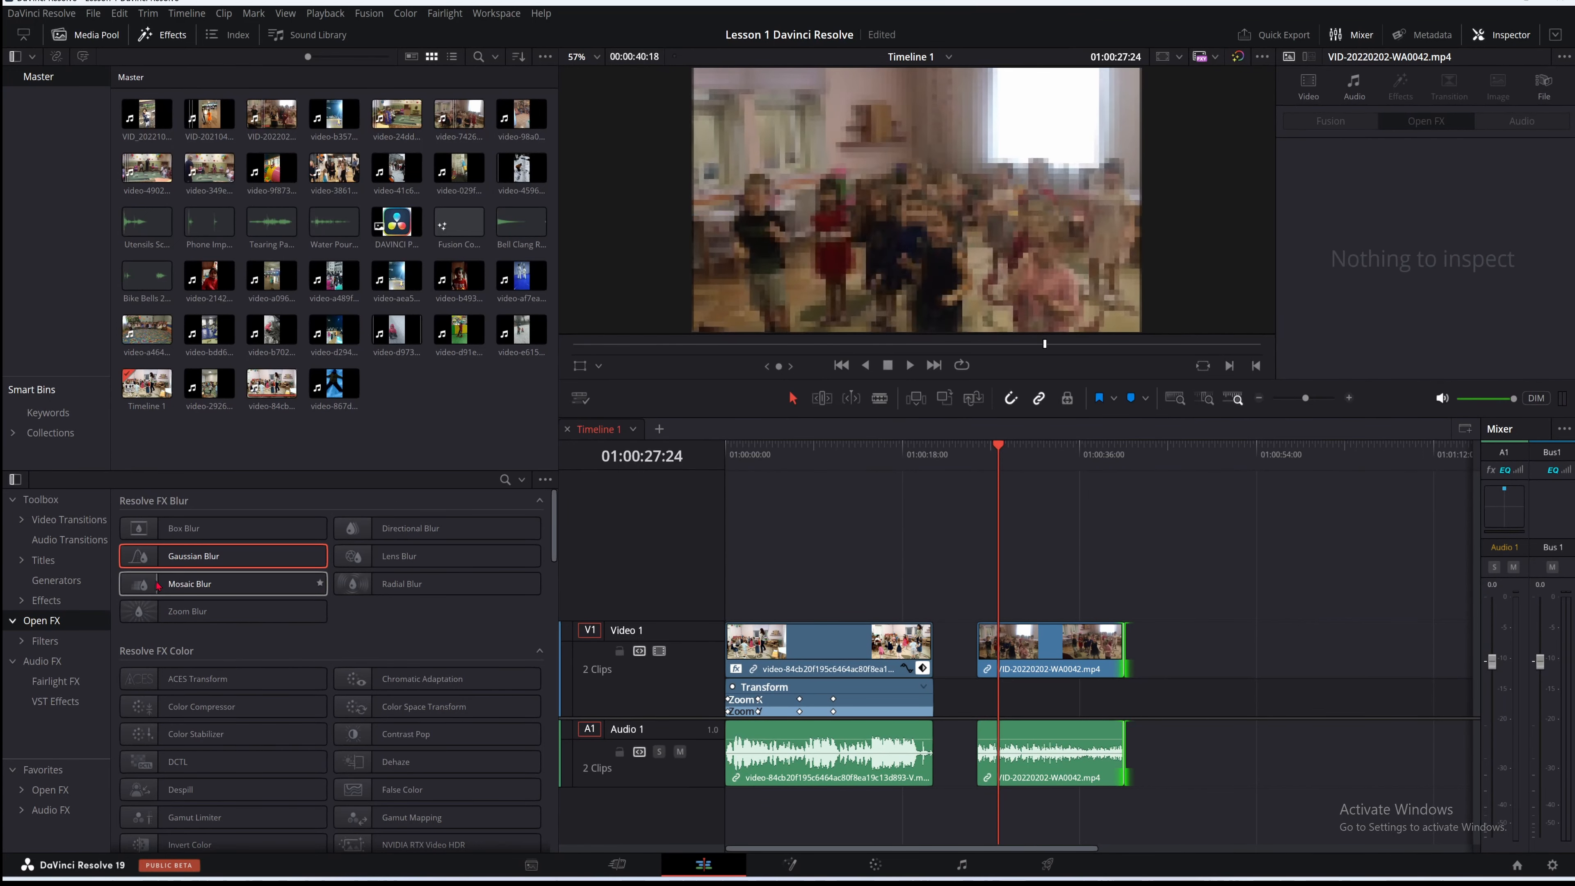
left_click_drag(403, 584, 1099, 648)
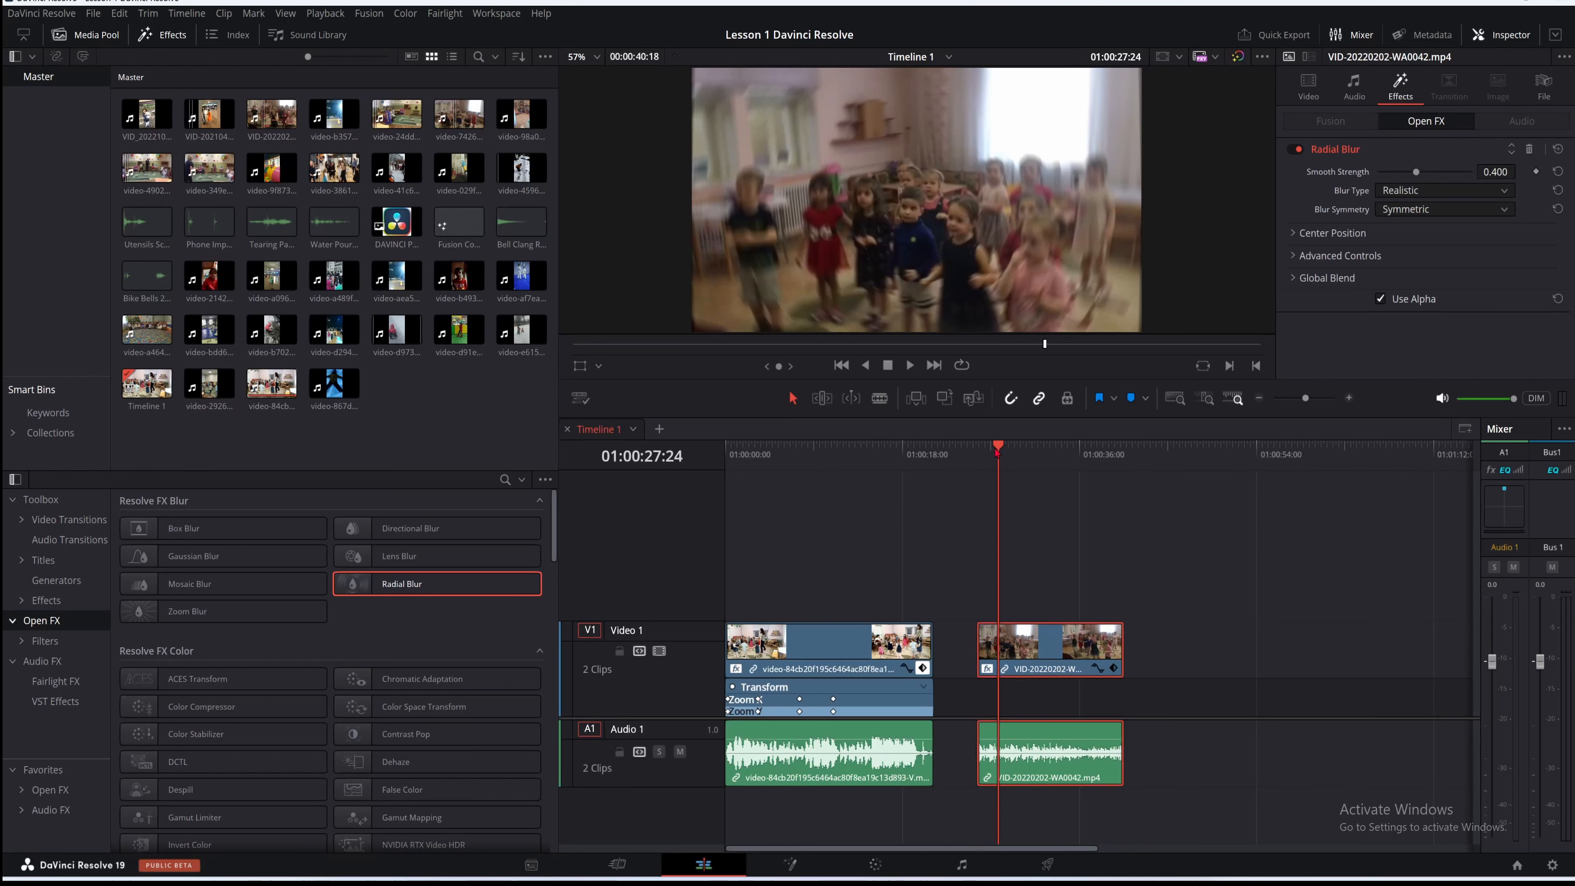
Keyframe the Radial Blur Smooth Strength on the second clip at 0.265 at 01:00:27:11
left_click_drag(997, 451, 995, 449)
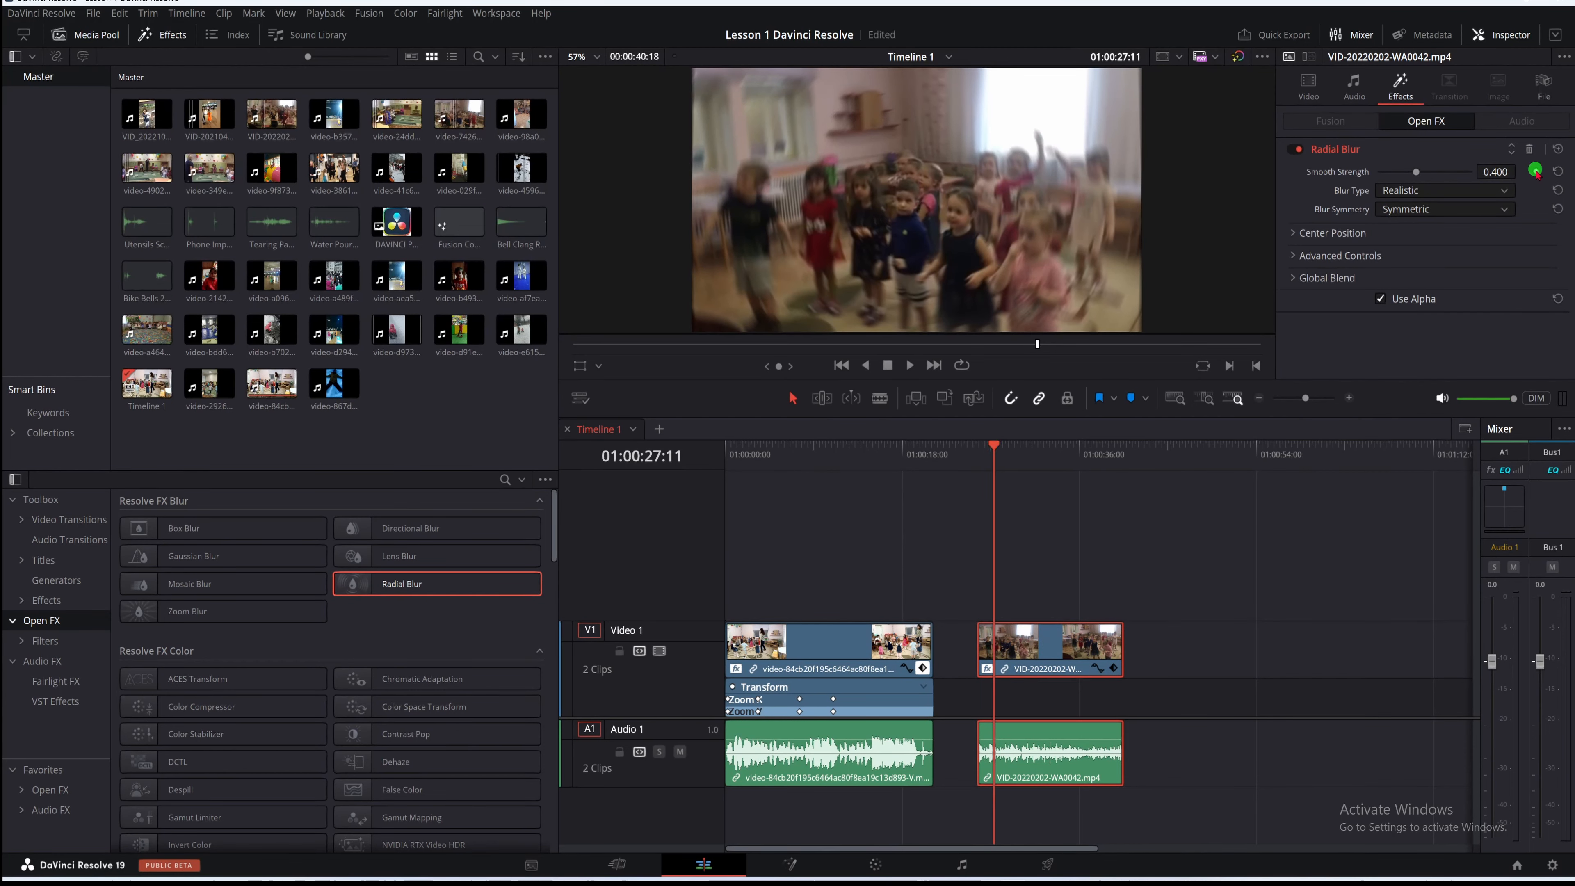
left_click(1497, 174)
left_click_drag(1481, 175, 1463, 176)
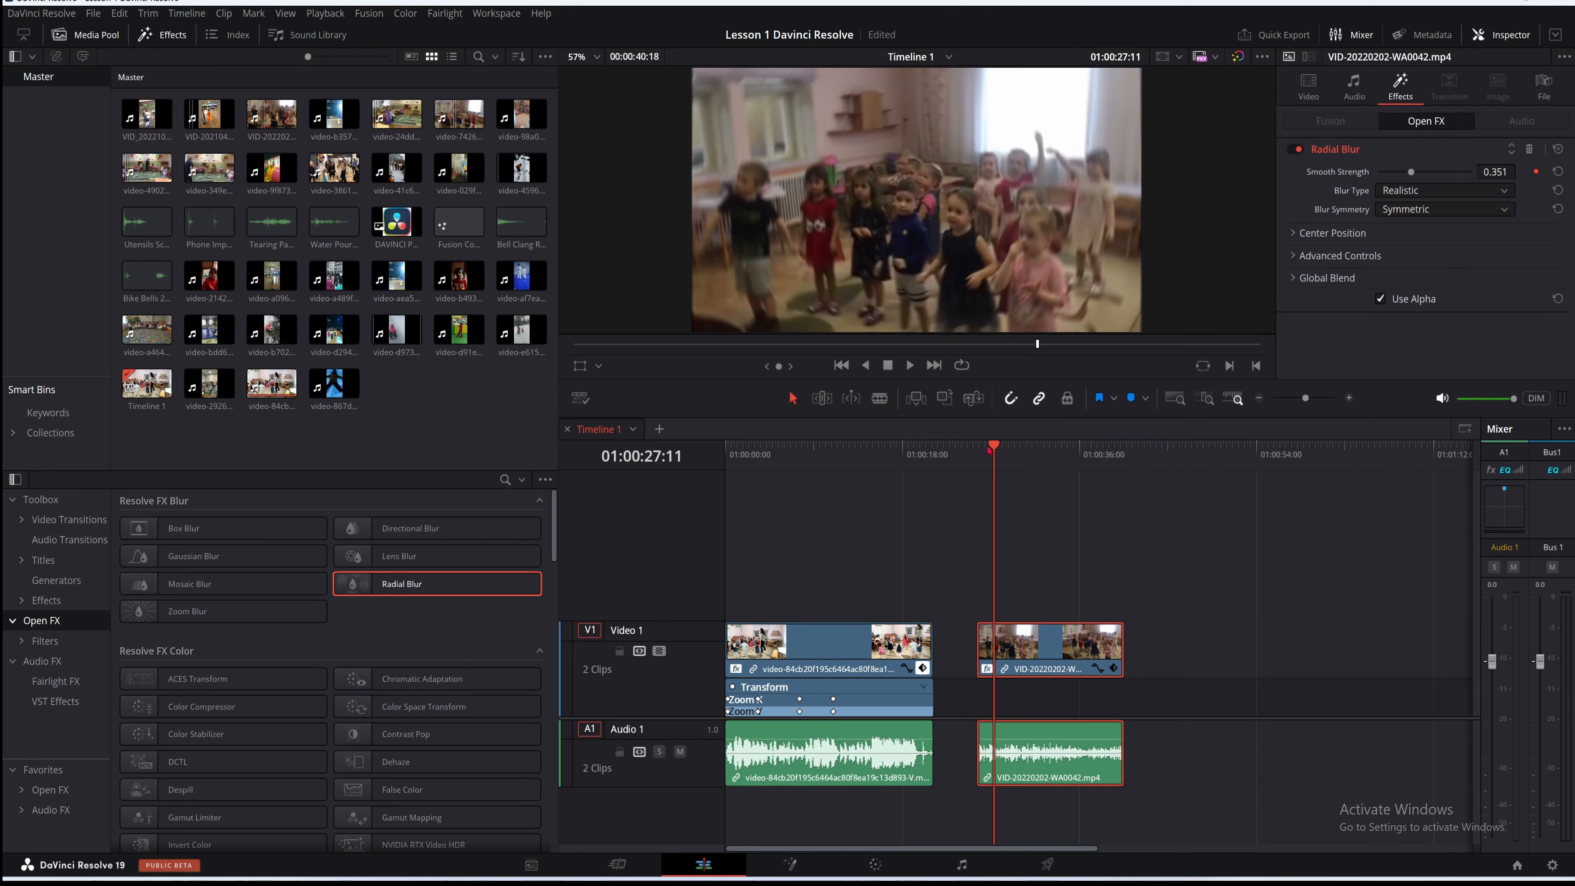
left_click_drag(991, 448, 1031, 451)
left_click(1529, 171)
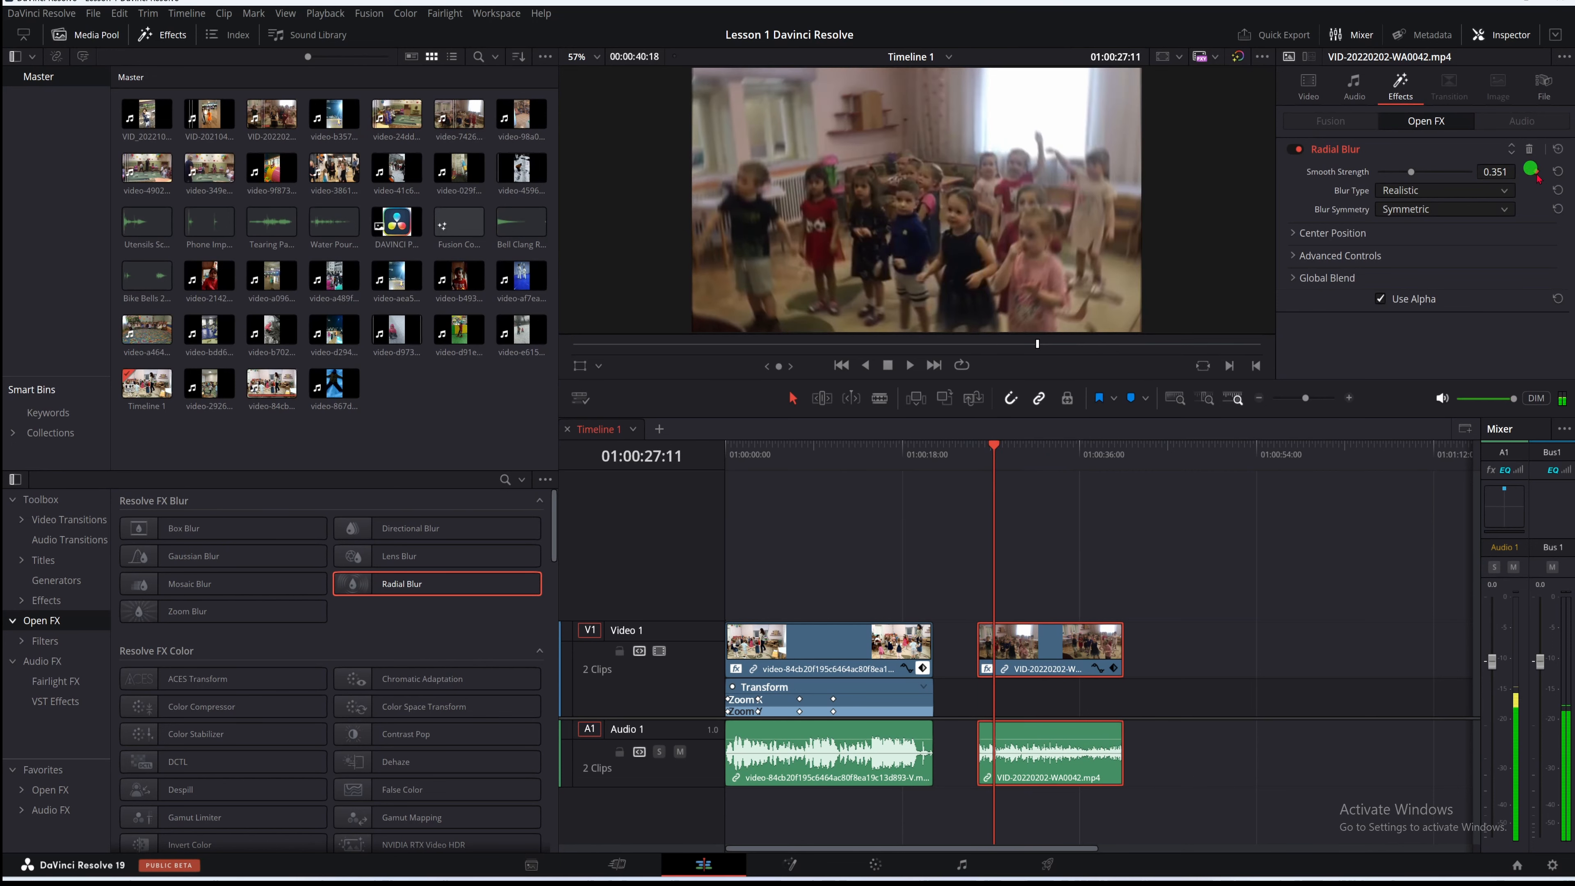
left_click(1533, 171)
left_click(1495, 171)
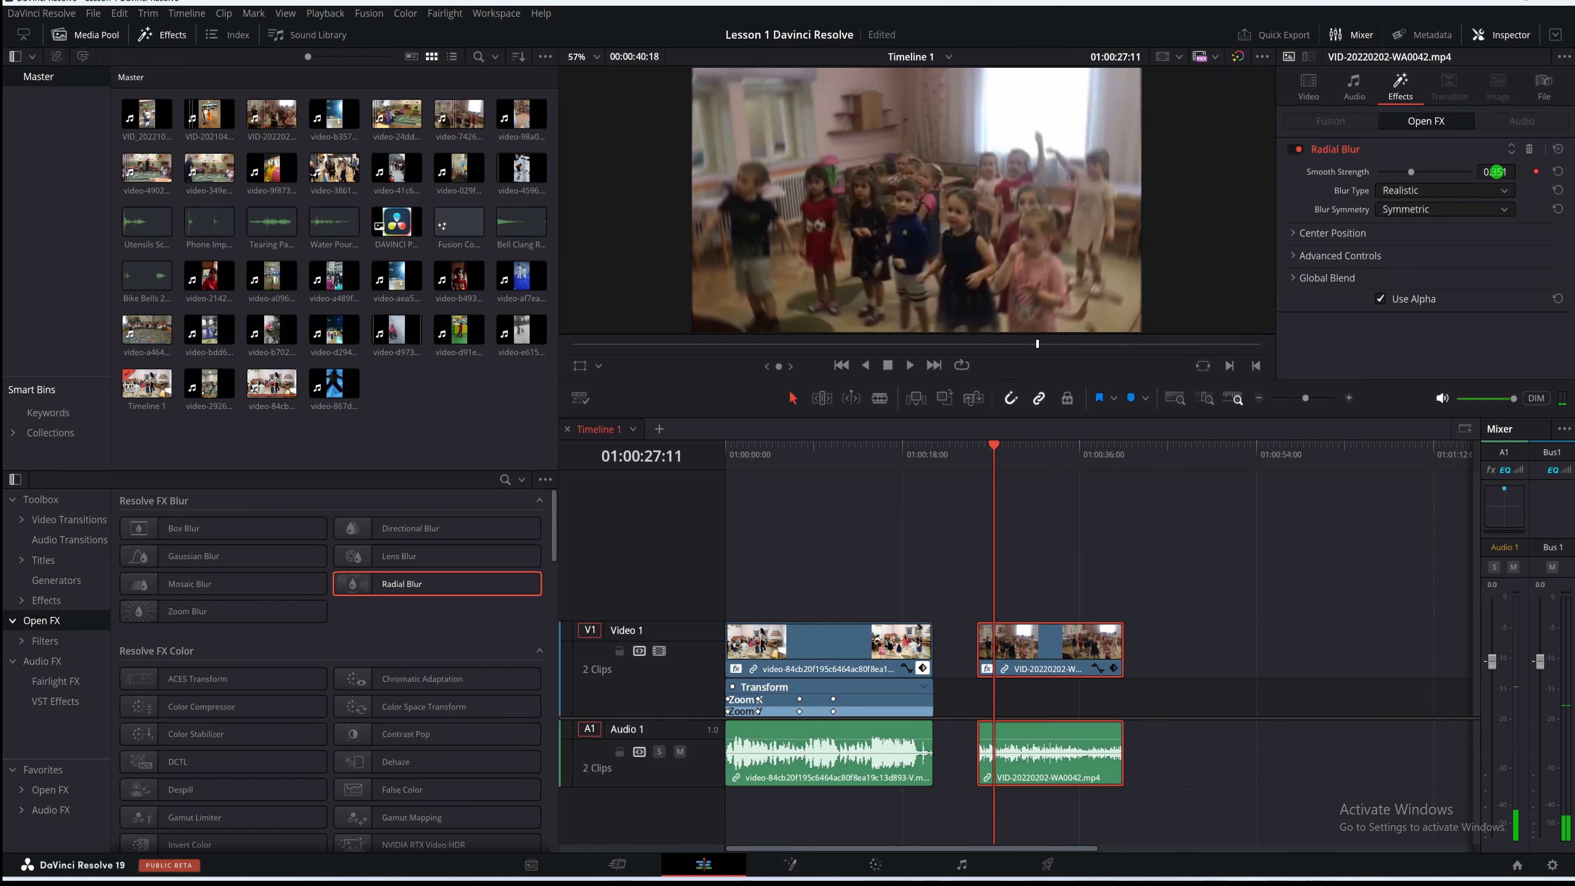
left_click_drag(1495, 171, 1454, 176)
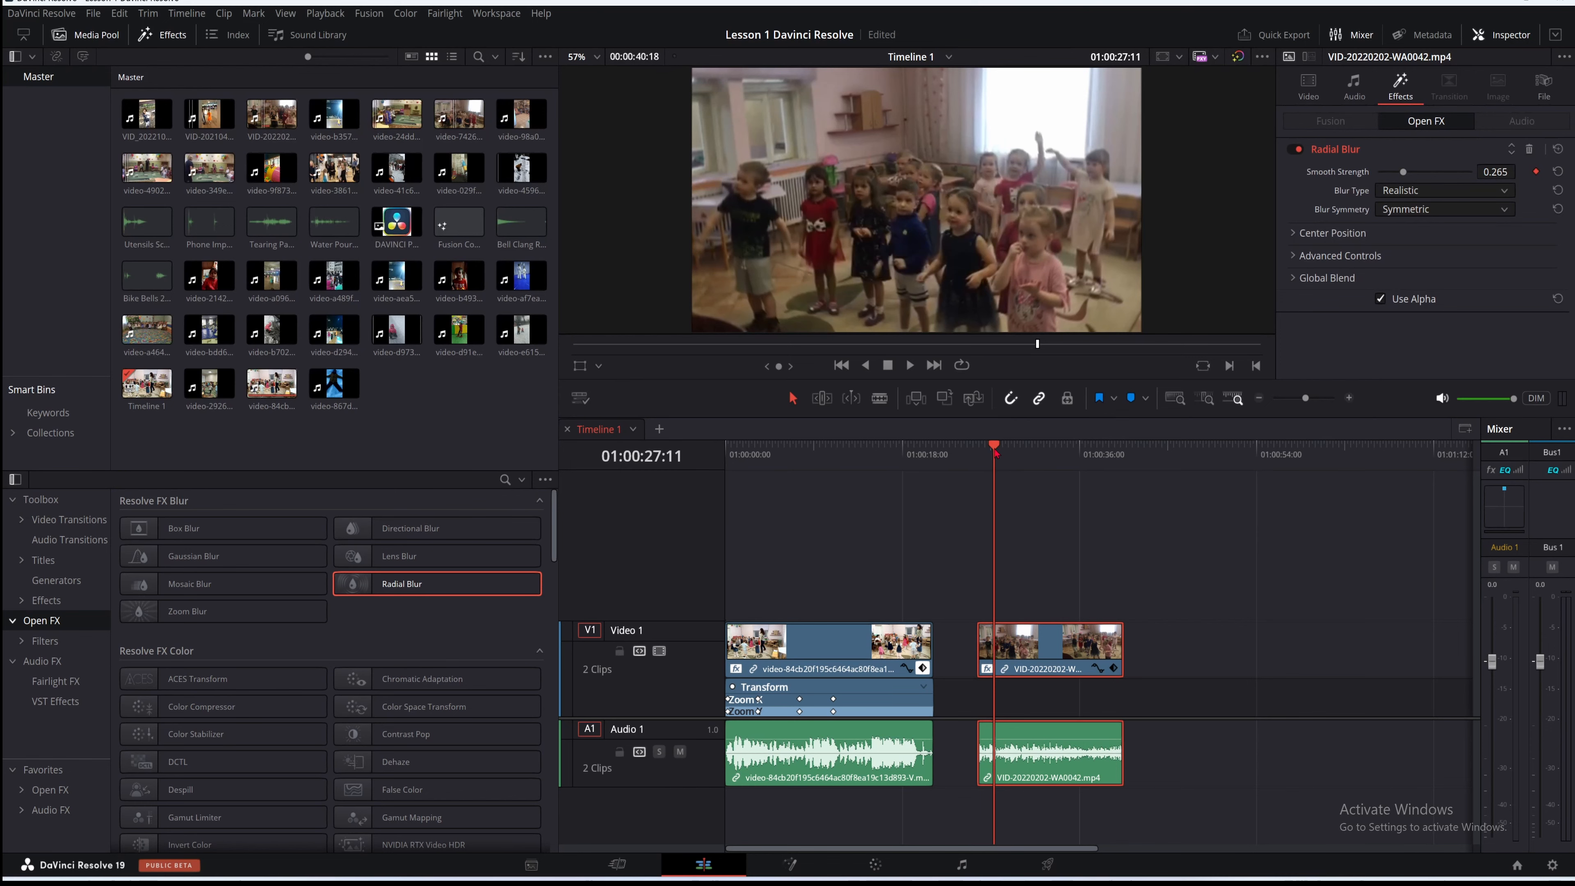
Keyframe the Smooth Strength at 0.564 at 01:00:38:07, and play the second clip from its start to review the blur
left_click_drag(995, 452, 1102, 460)
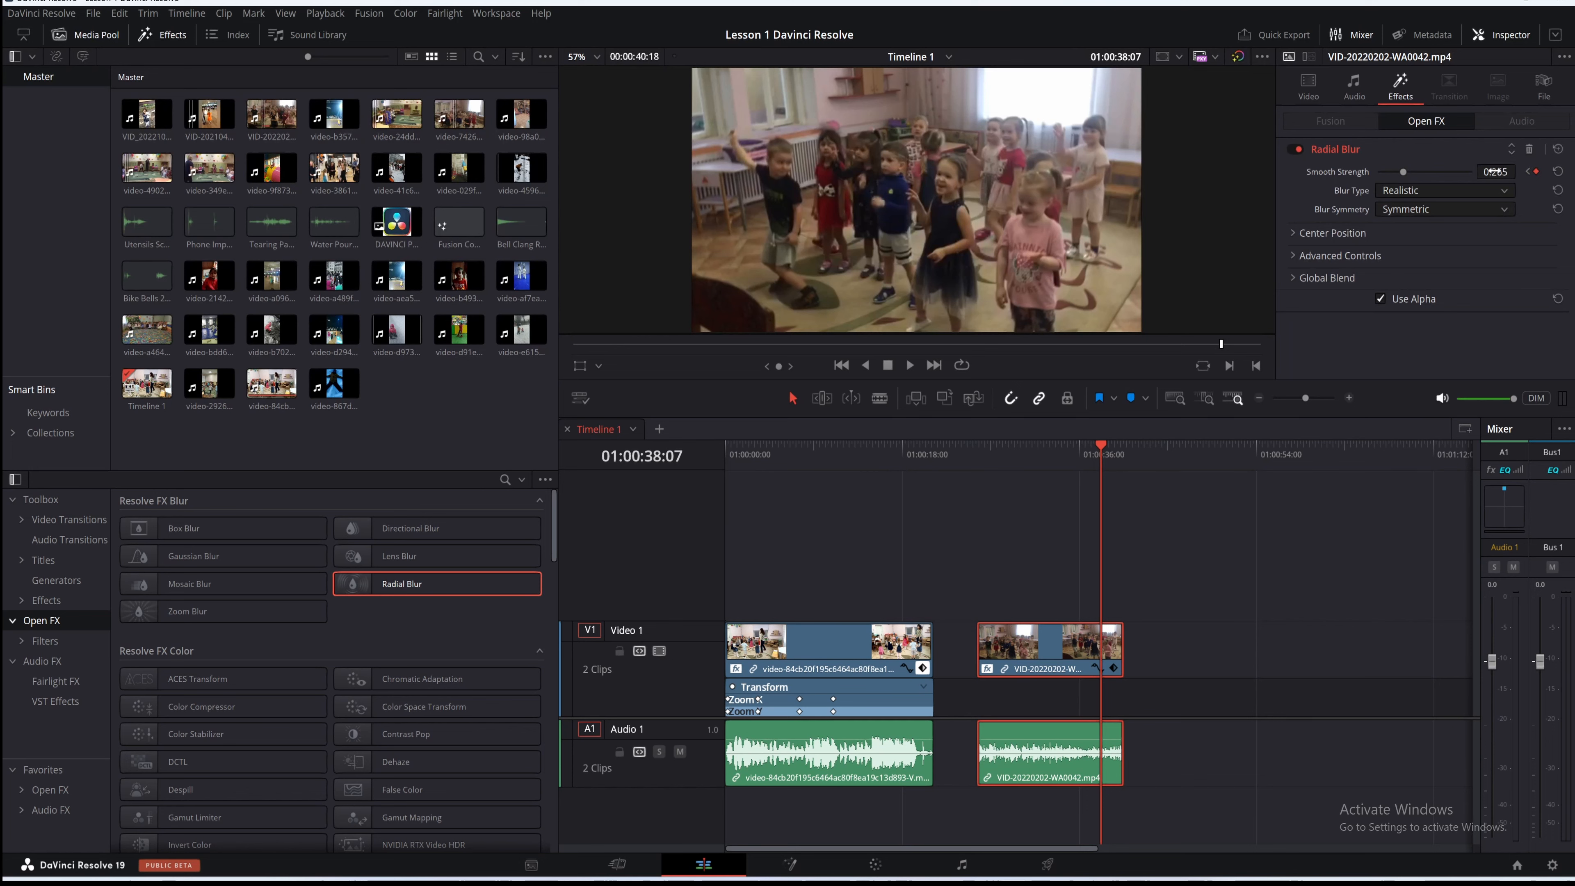
left_click_drag(1500, 172, 1544, 177)
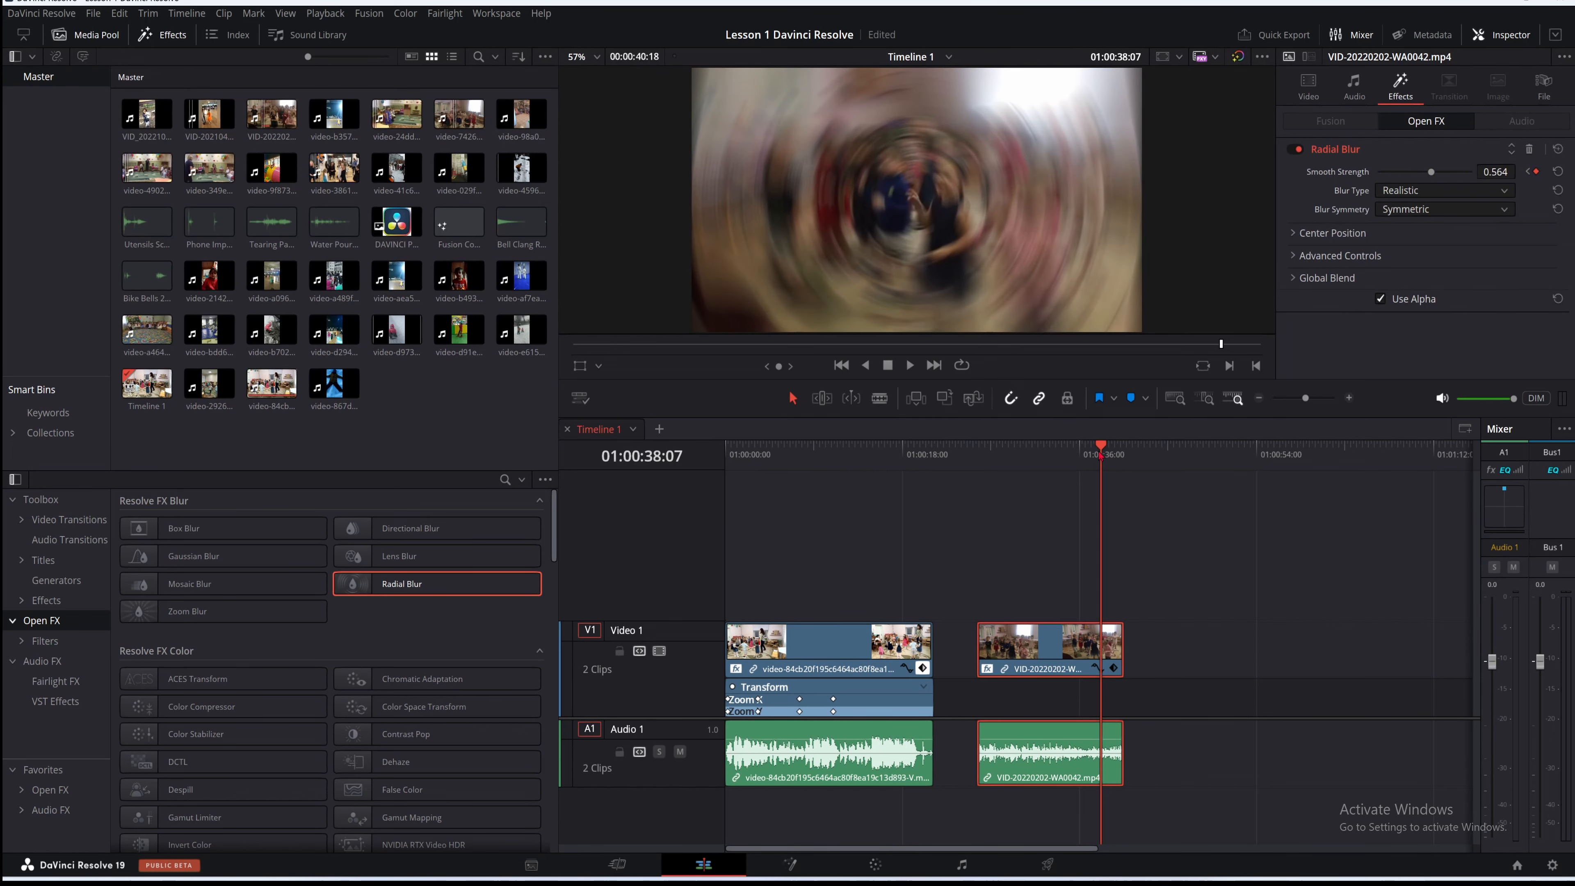
left_click_drag(1100, 455, 977, 454)
left_click(906, 366)
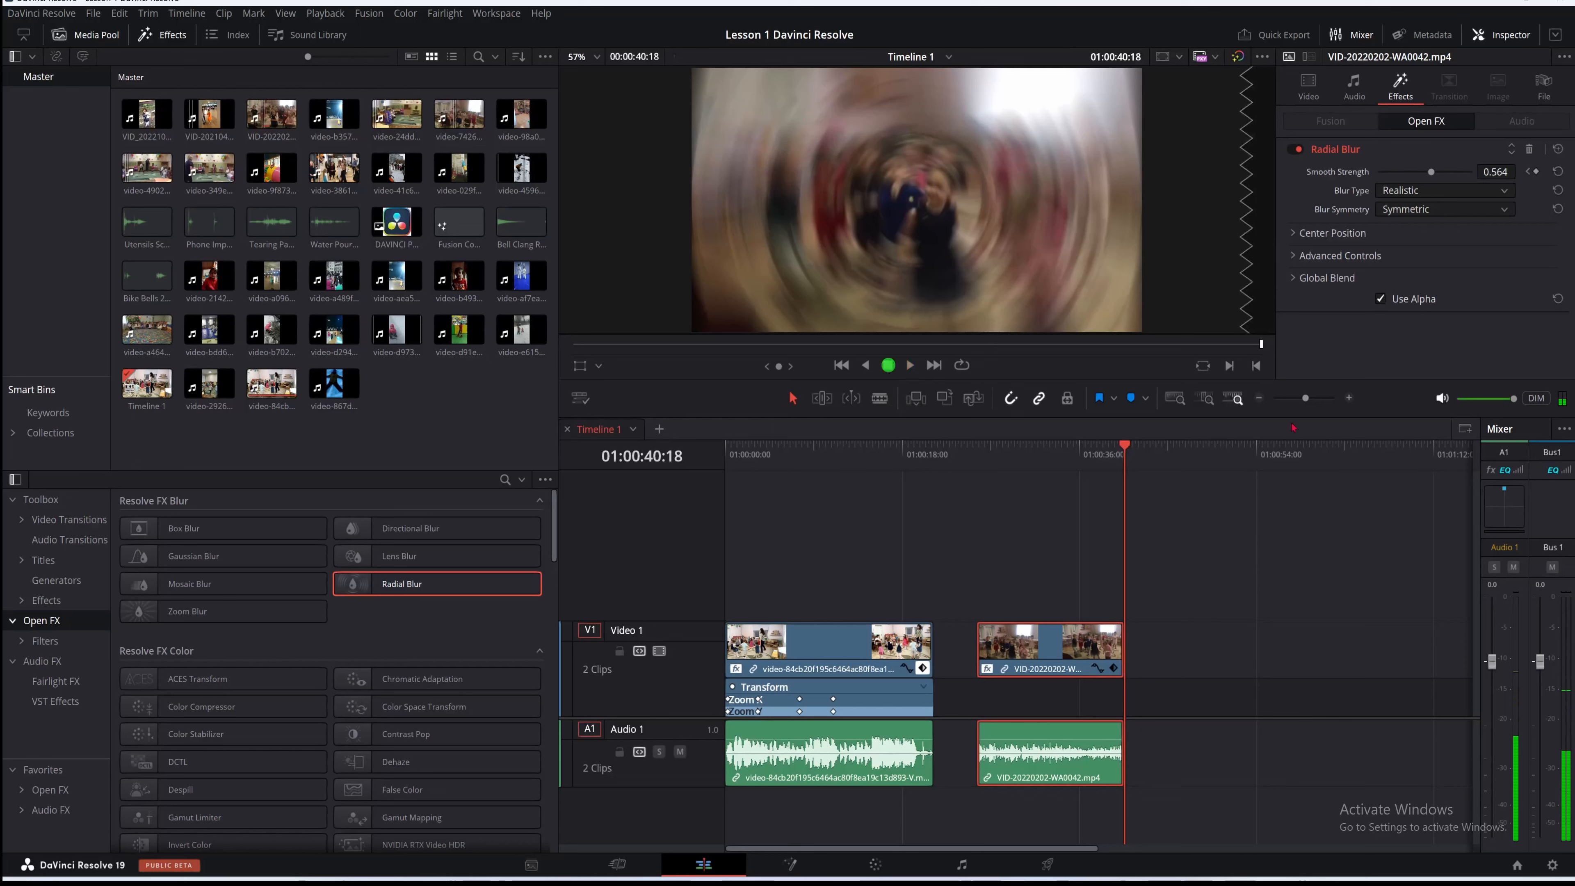
Scrub back and forth through both clips to review the keyframed zoom and blurs, collapsing and re-expanding the first clip's Transform keyframes
left_click_drag(1125, 446, 800, 497)
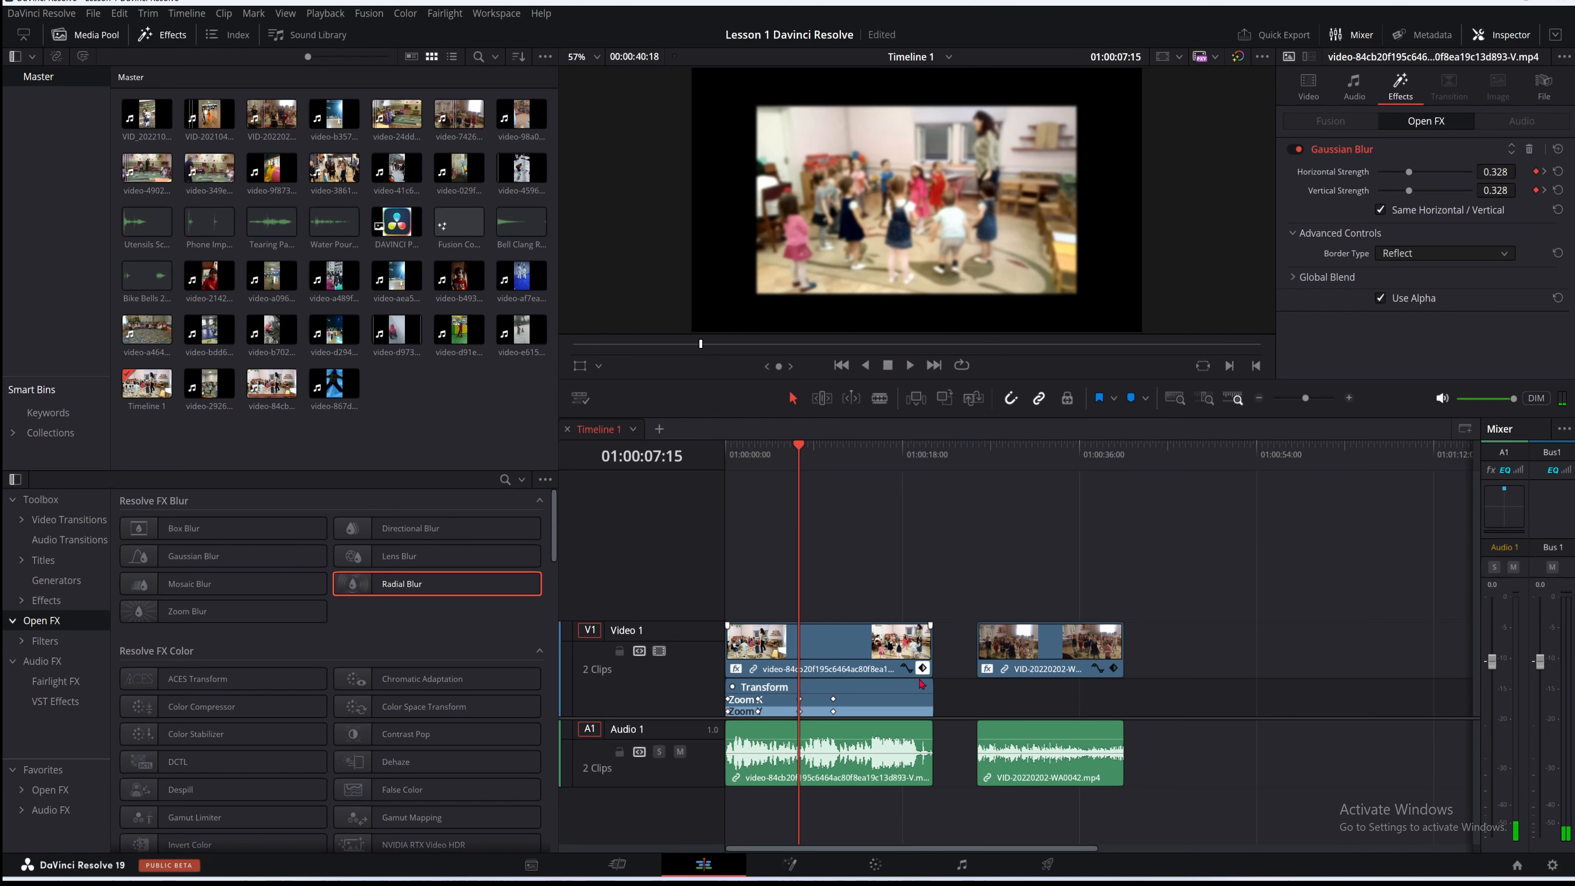
left_click(924, 689)
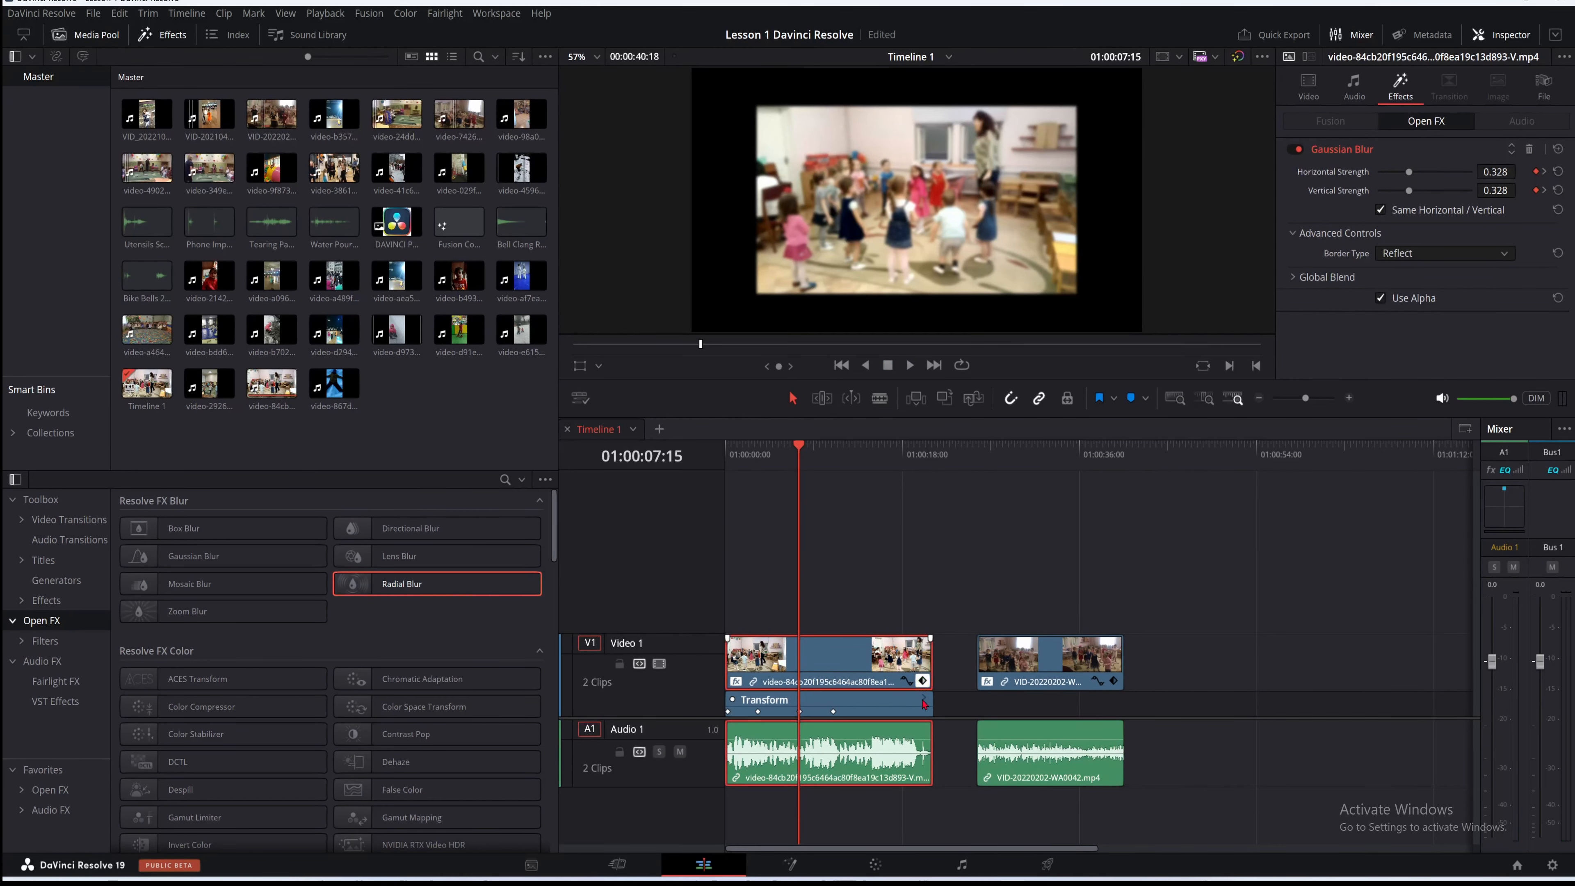
left_click(924, 701)
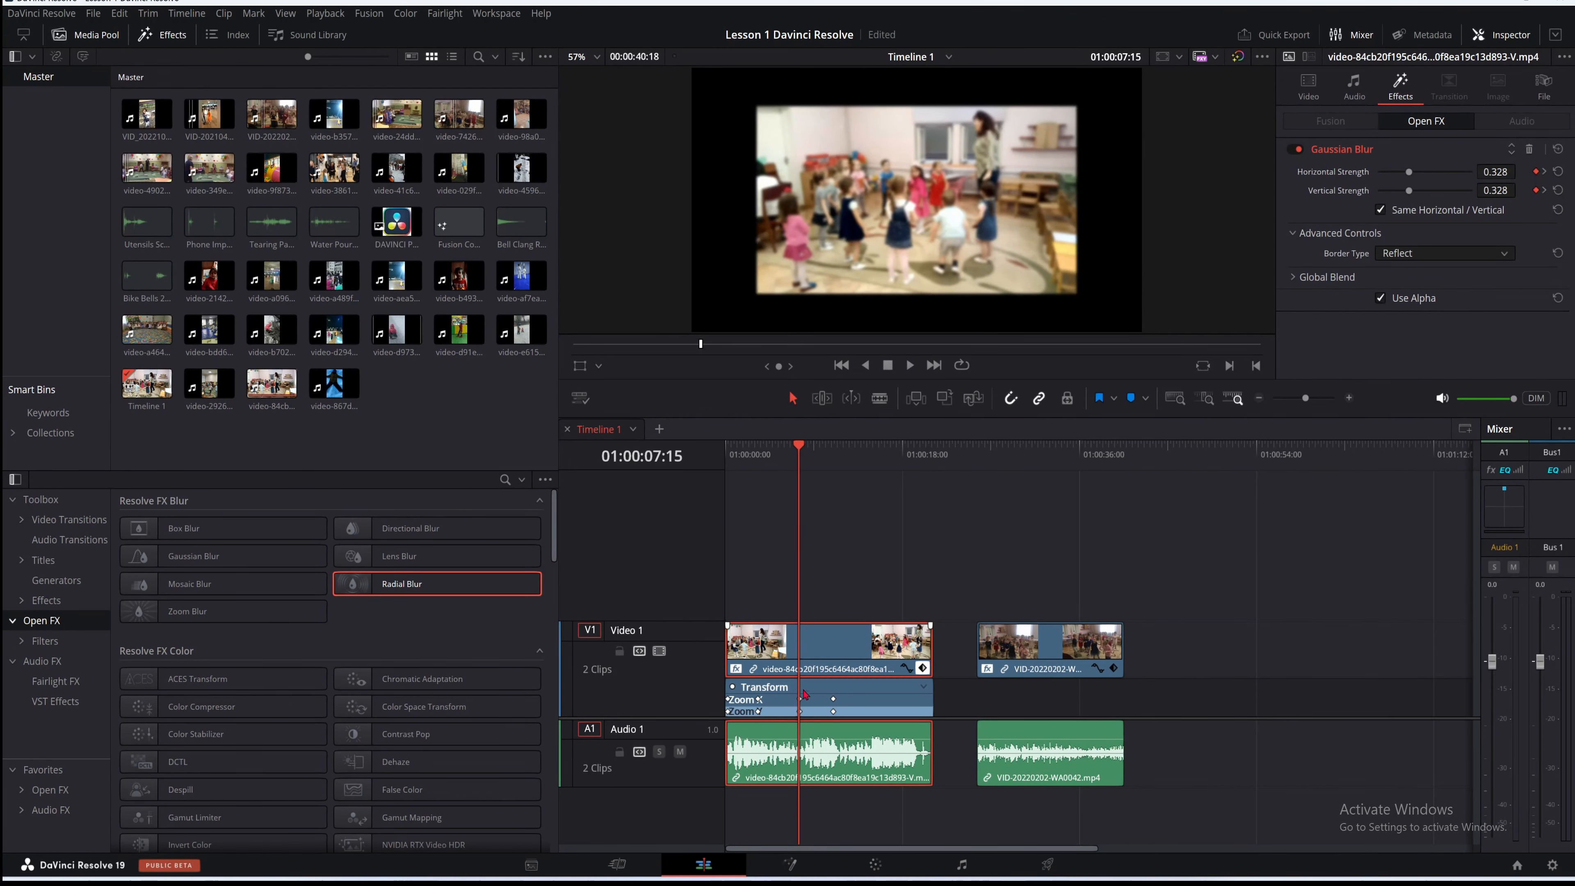
left_click_drag(809, 460, 1073, 560)
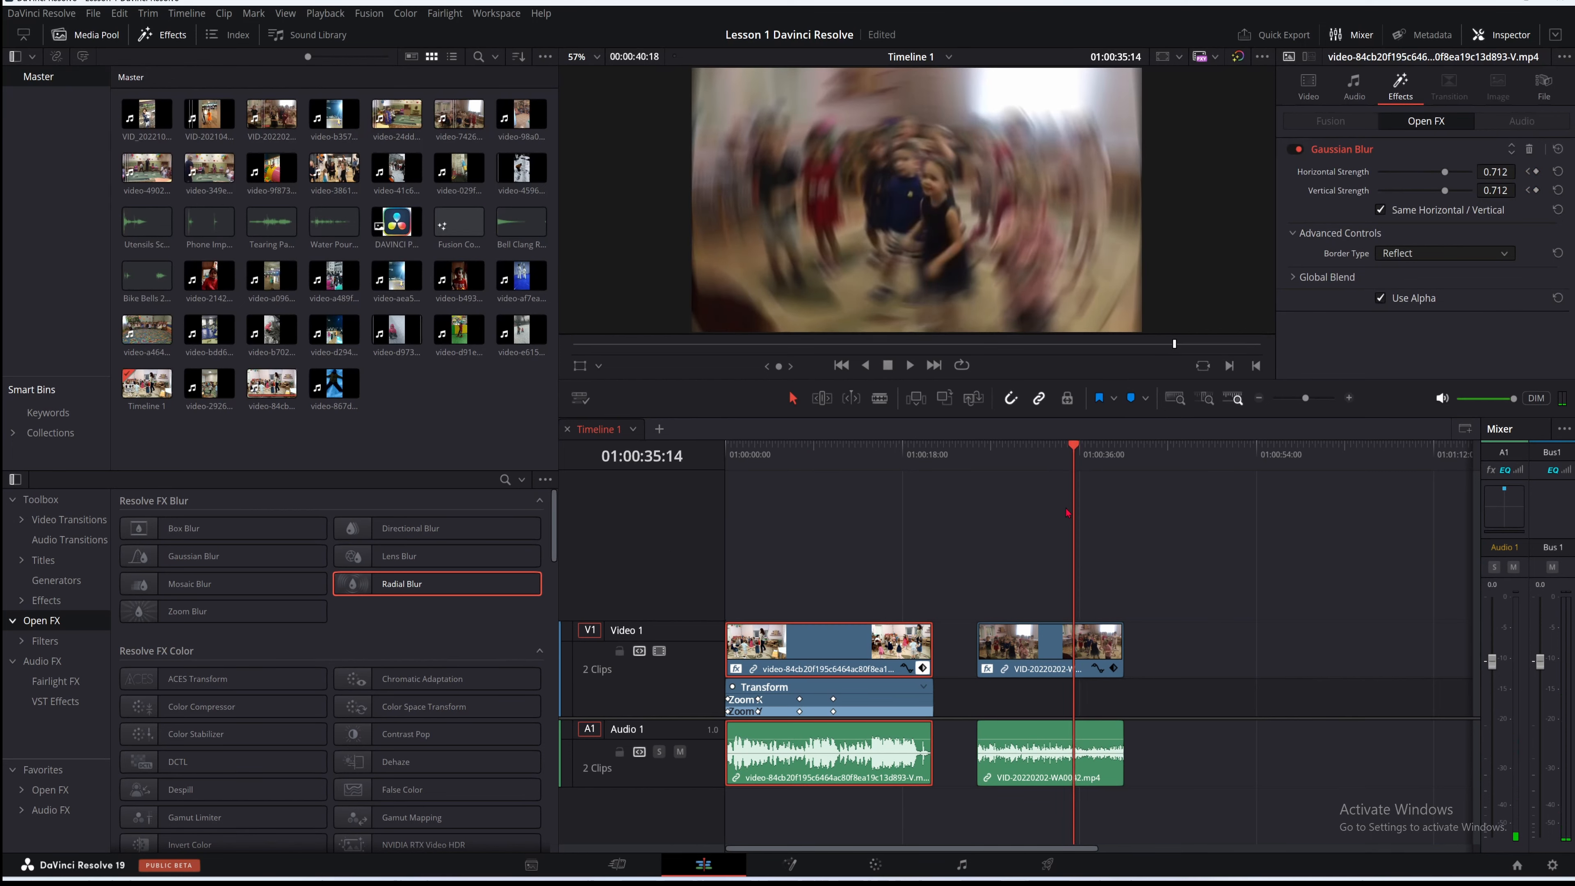
left_click_drag(1076, 474, 1013, 475)
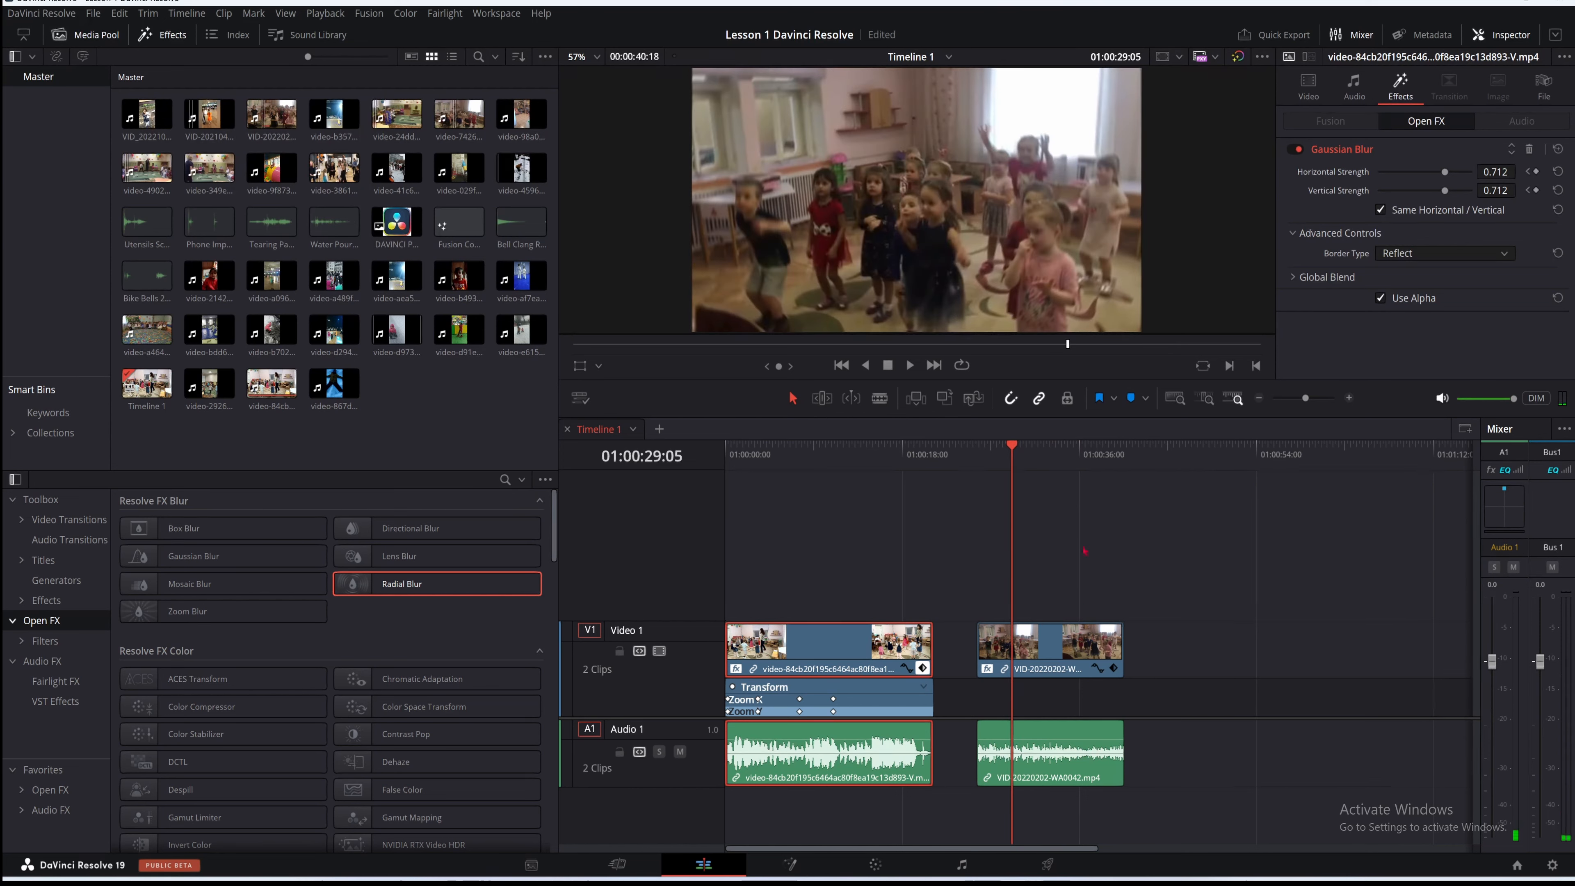
left_click(1003, 457)
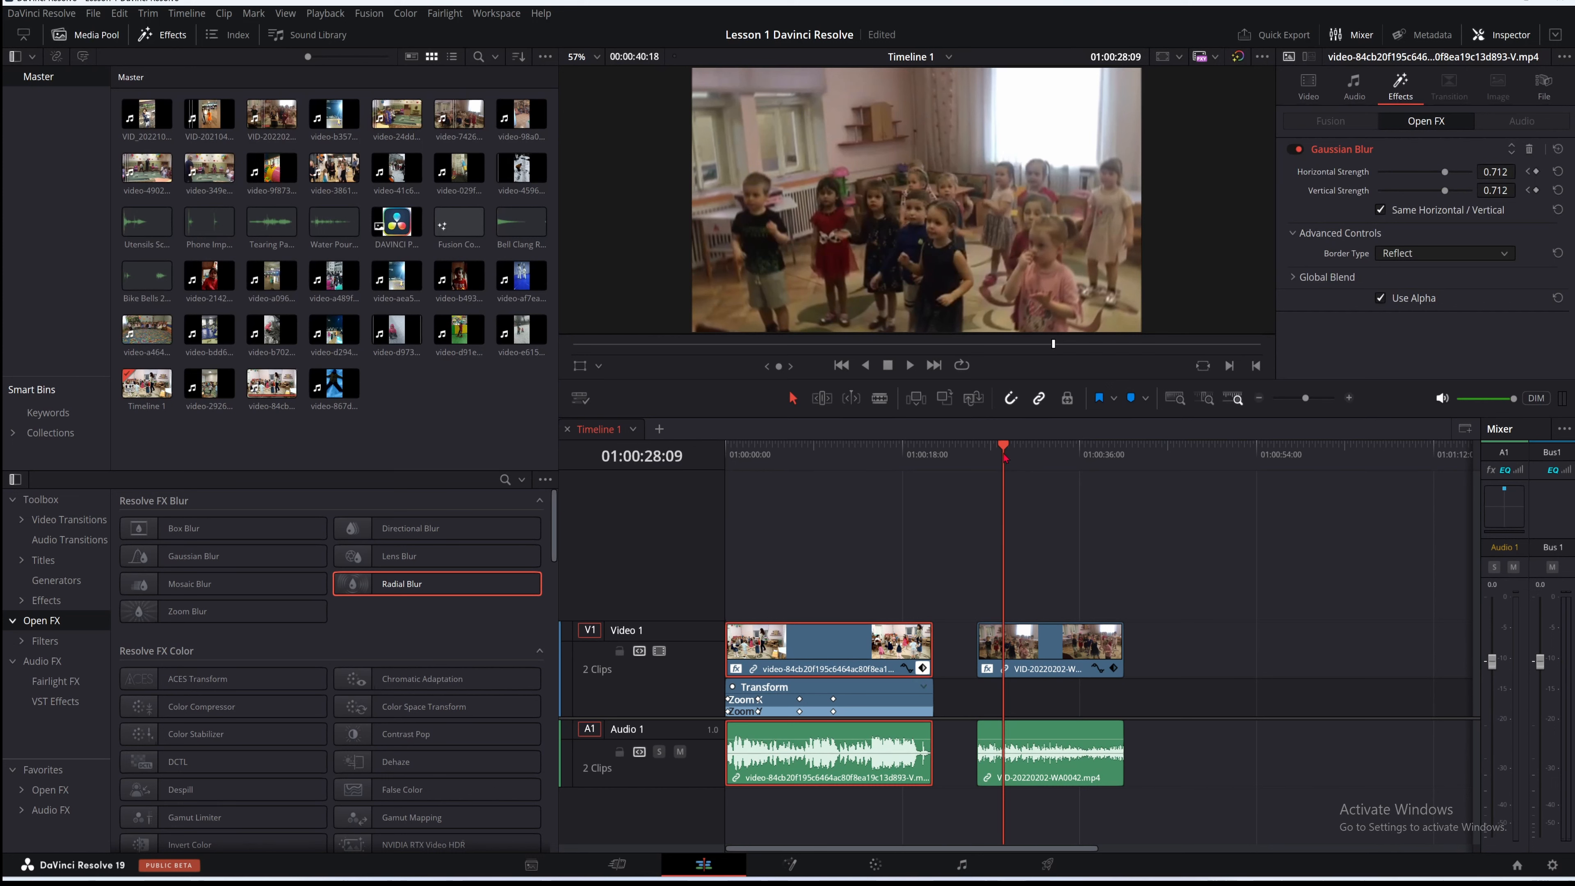
left_click_drag(542, 706, 1074, 634)
left_click_drag(1001, 452, 863, 524)
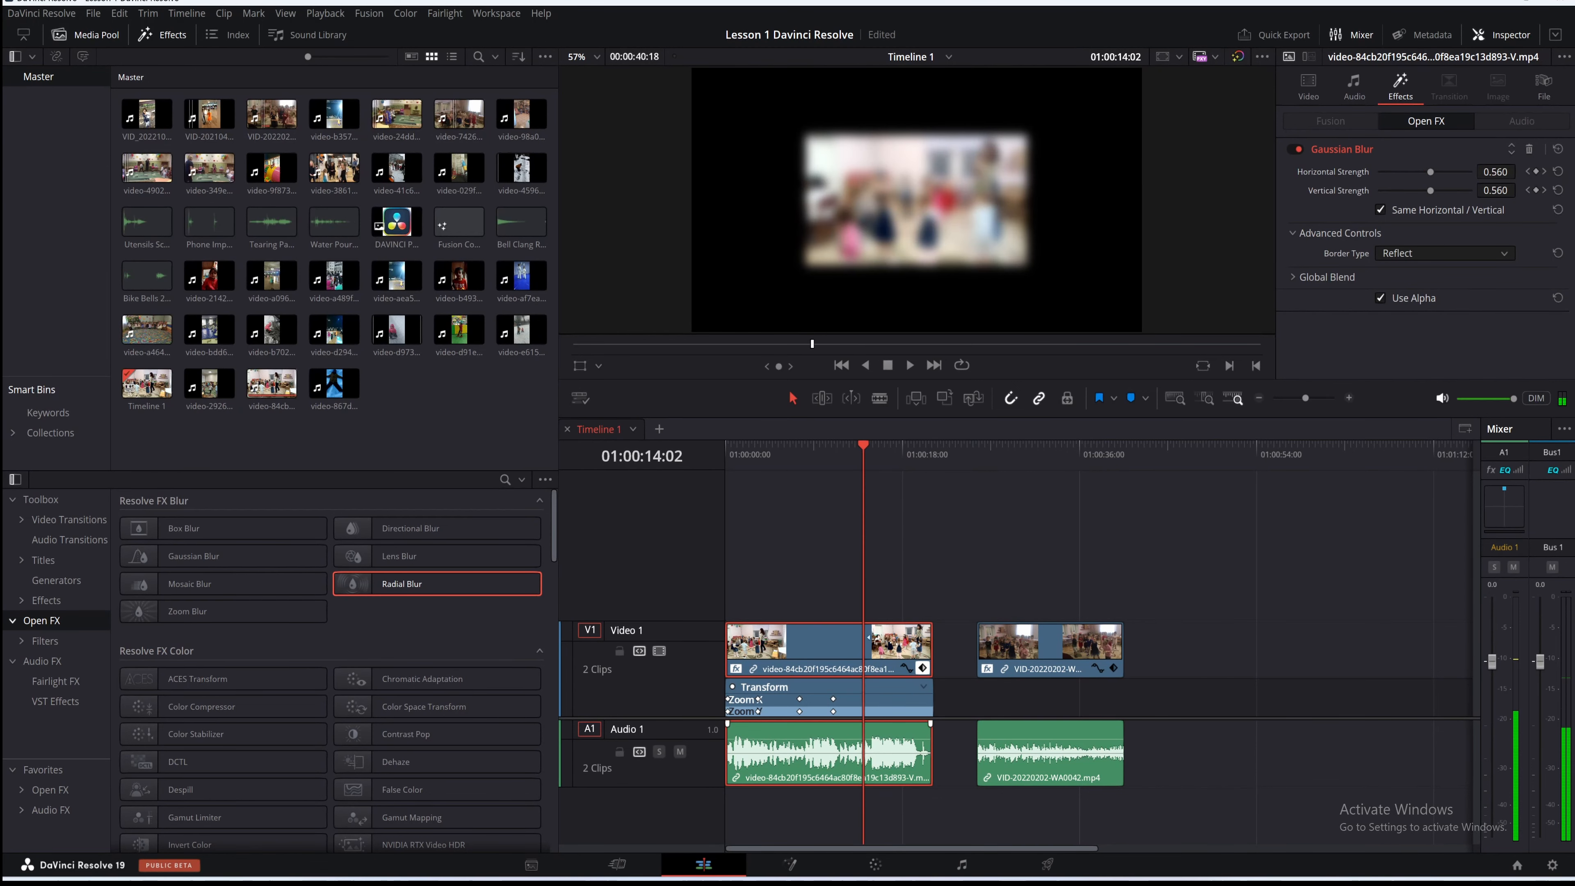
Show the first clip's video transform properties and hide its Transform keyframe track in the timeline
left_click(1308, 84)
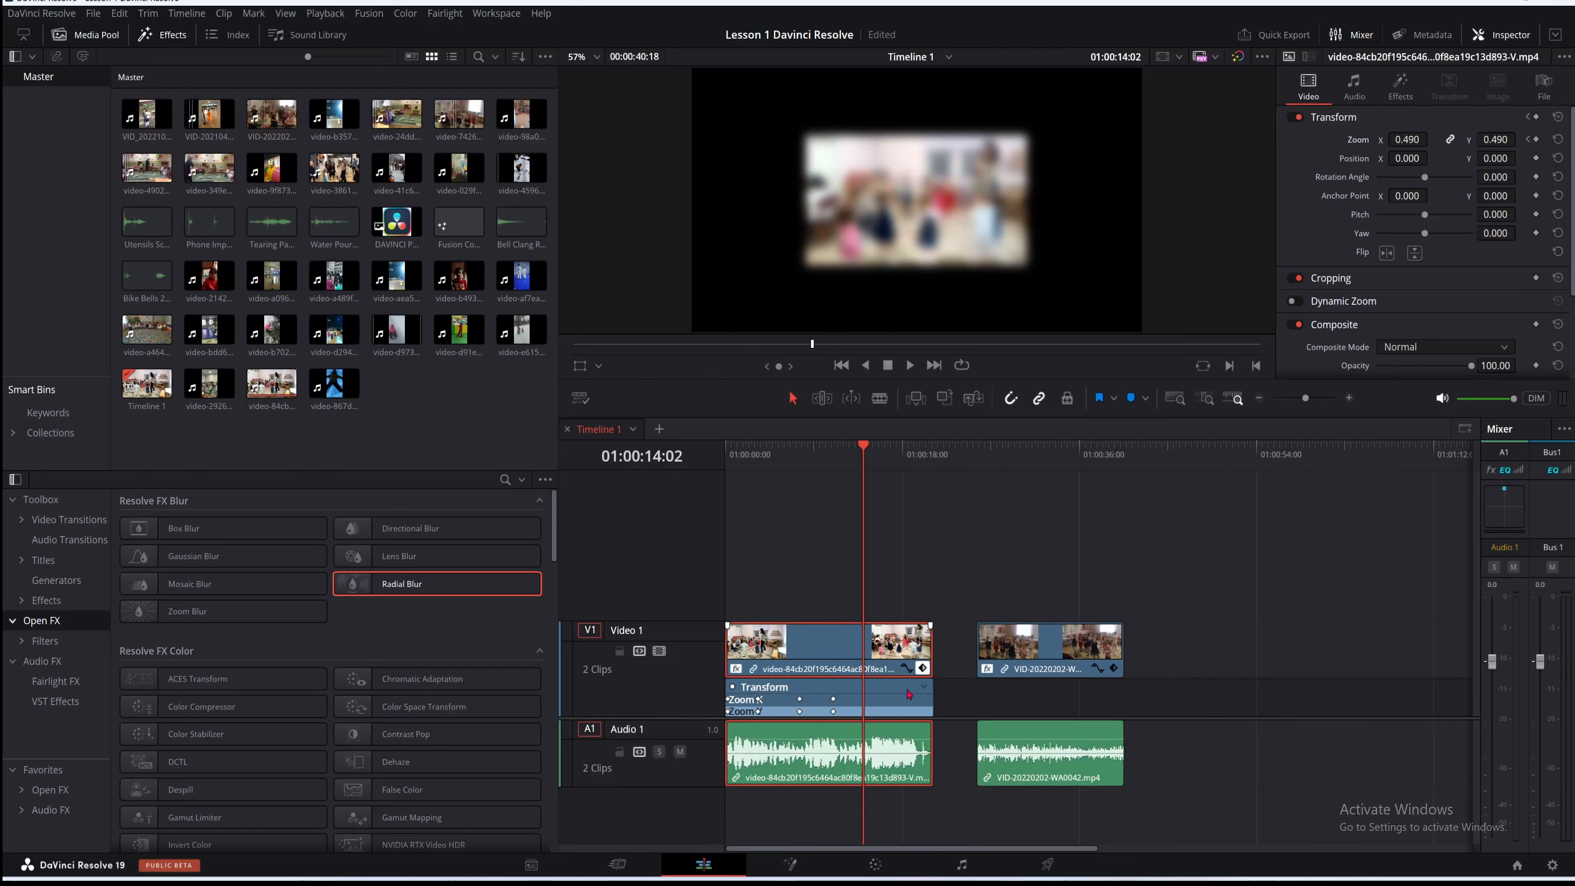
left_click(922, 686)
left_click(923, 700)
left_click(906, 669)
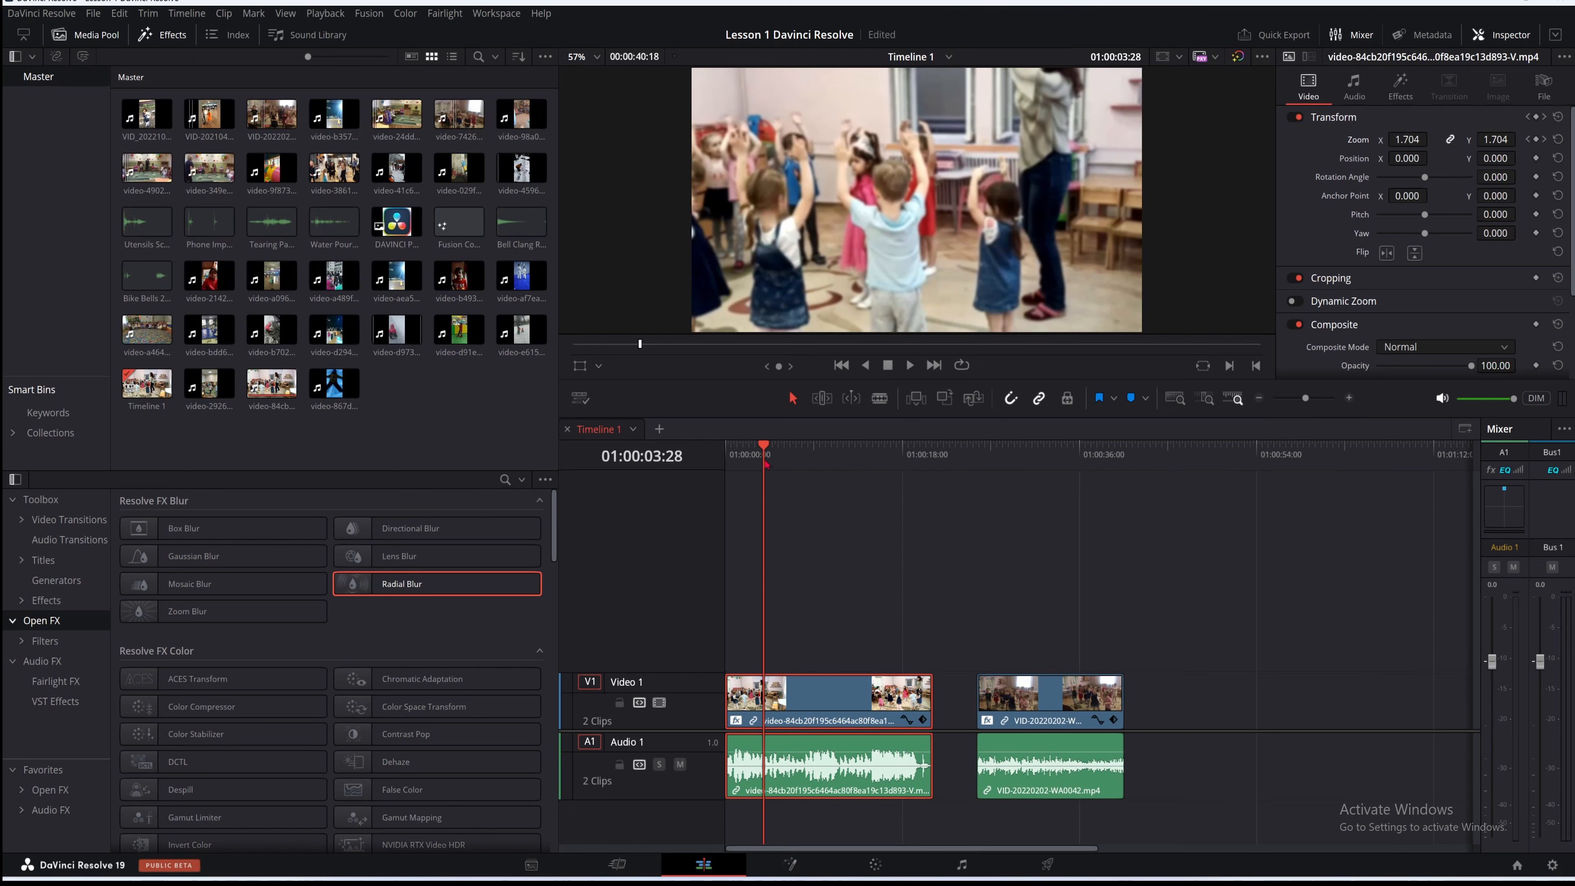
Turn on the on-screen Transform controls for the first clip and place the playhead at 01:00:03:19
mouse_move(765, 463)
left_mouse_down()
mouse_move(714, 479)
mouse_move(762, 490)
left_mouse_up()
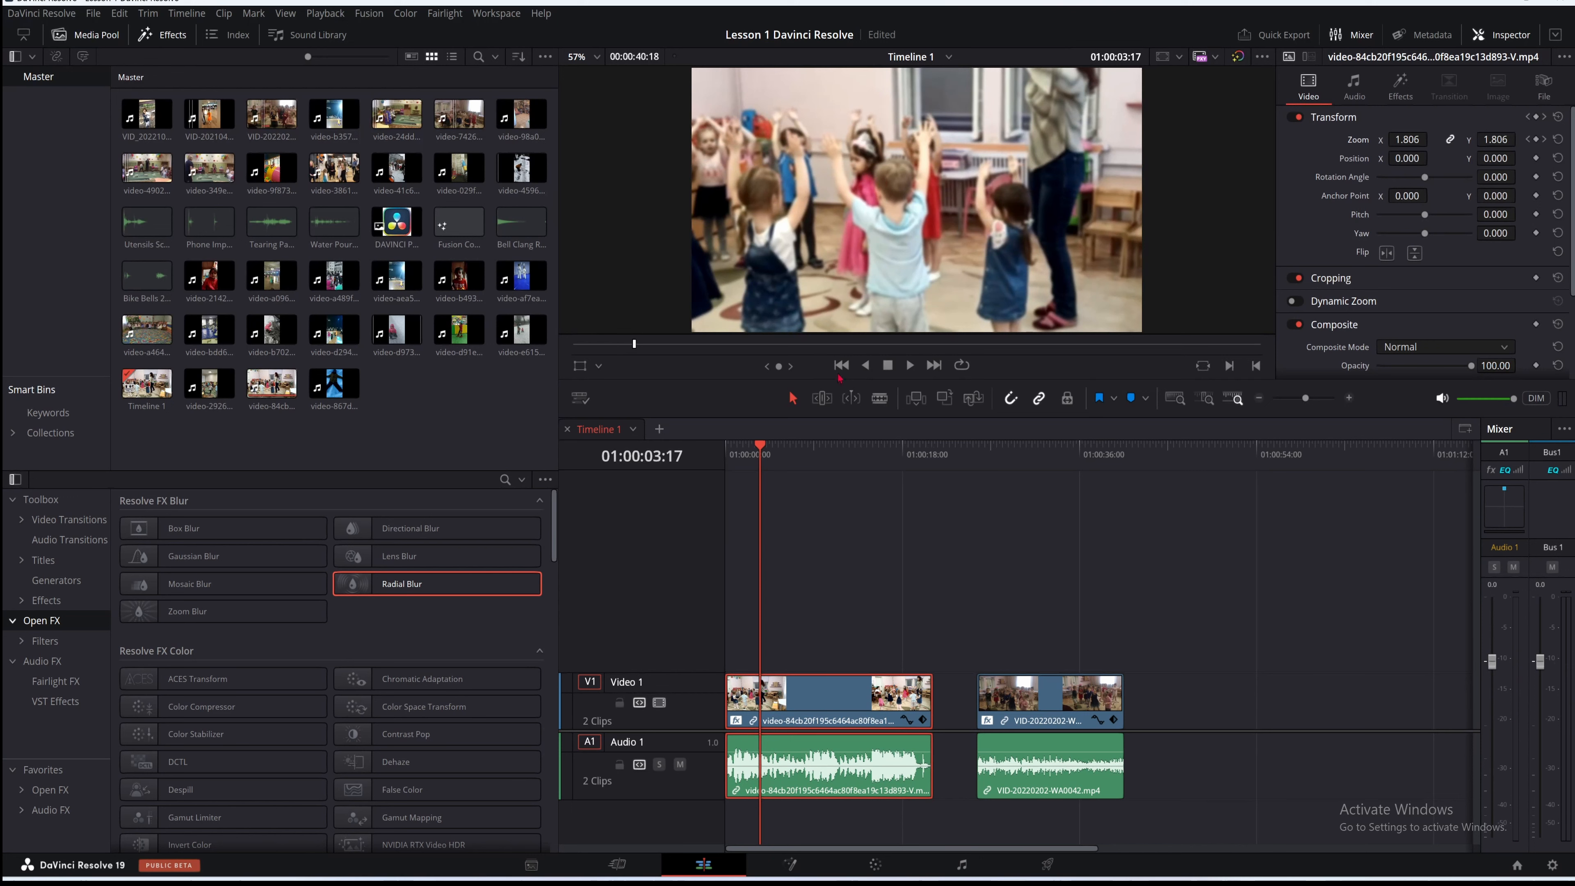
left_click(599, 366)
left_click(603, 385)
left_click(580, 367)
left_click(580, 372)
mouse_move(760, 459)
left_mouse_down()
mouse_move(735, 459)
mouse_move(762, 463)
left_mouse_up()
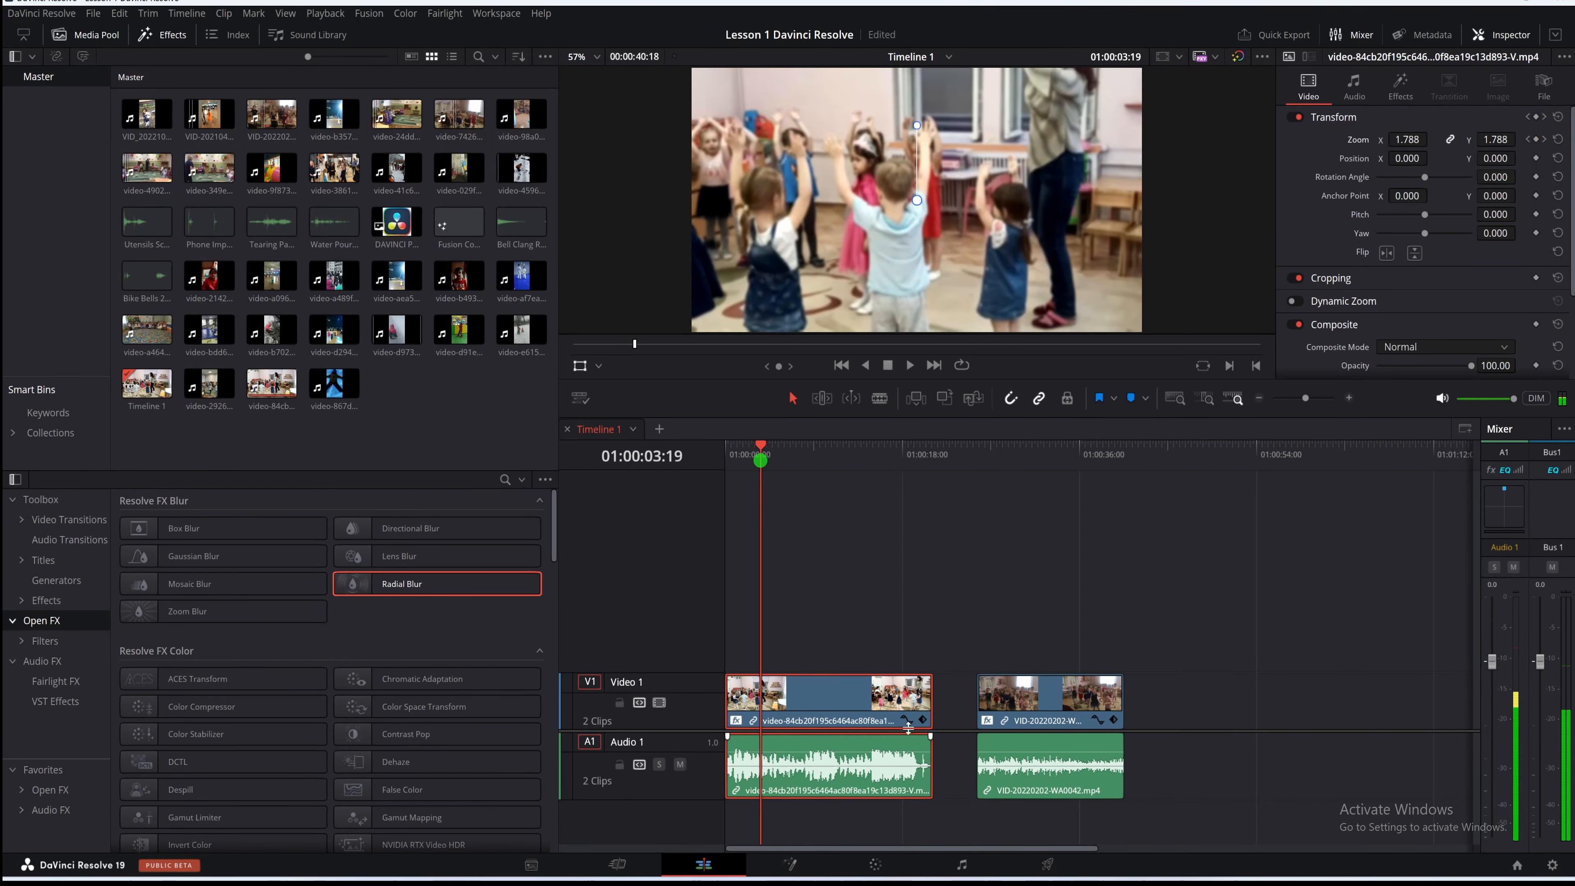
left_click(923, 720)
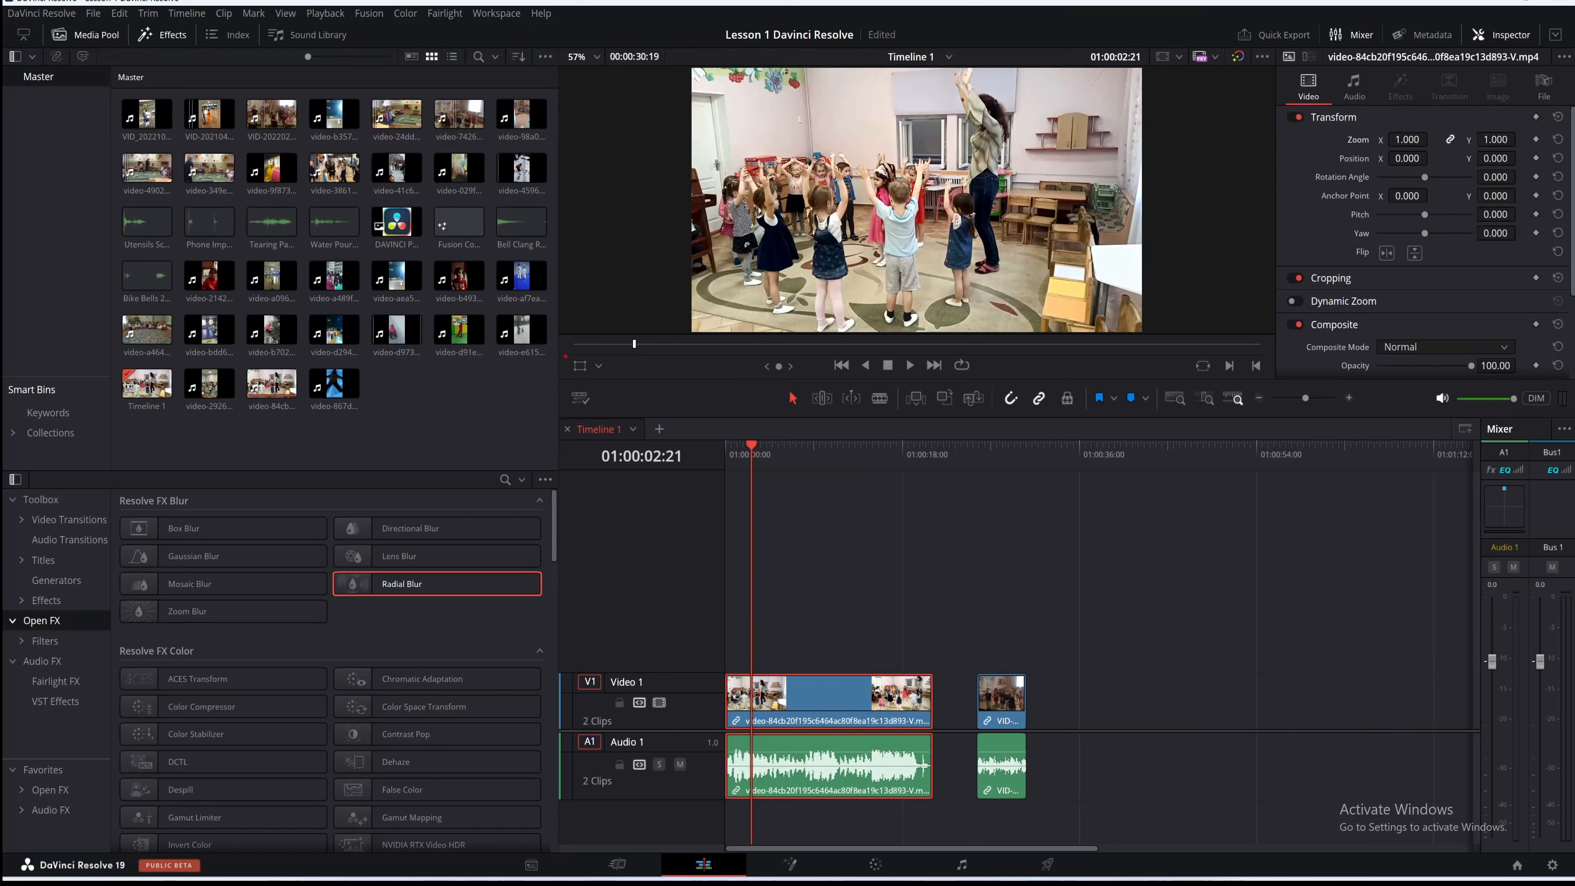
Turn on the on-screen Transform controls and keyframe the first clip's Zoom at 1.000 at 01:00:02:21
mouse_move(568, 354)
left_mouse_down()
mouse_move(611, 370)
mouse_move(583, 383)
mouse_move(566, 357)
left_mouse_up()
right_click(601, 367)
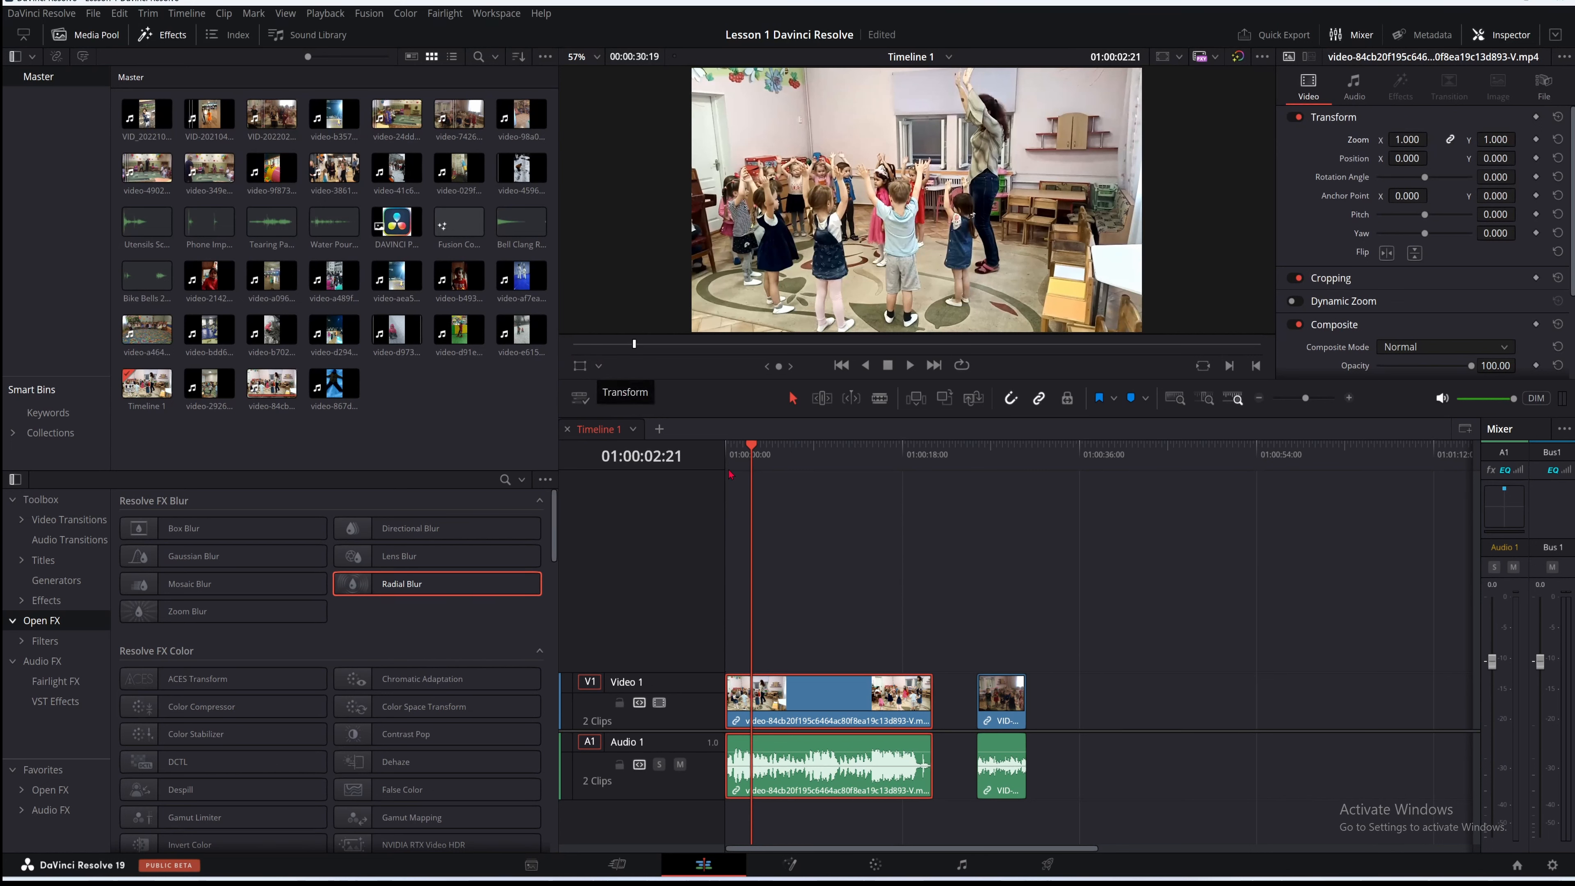
left_click(580, 366)
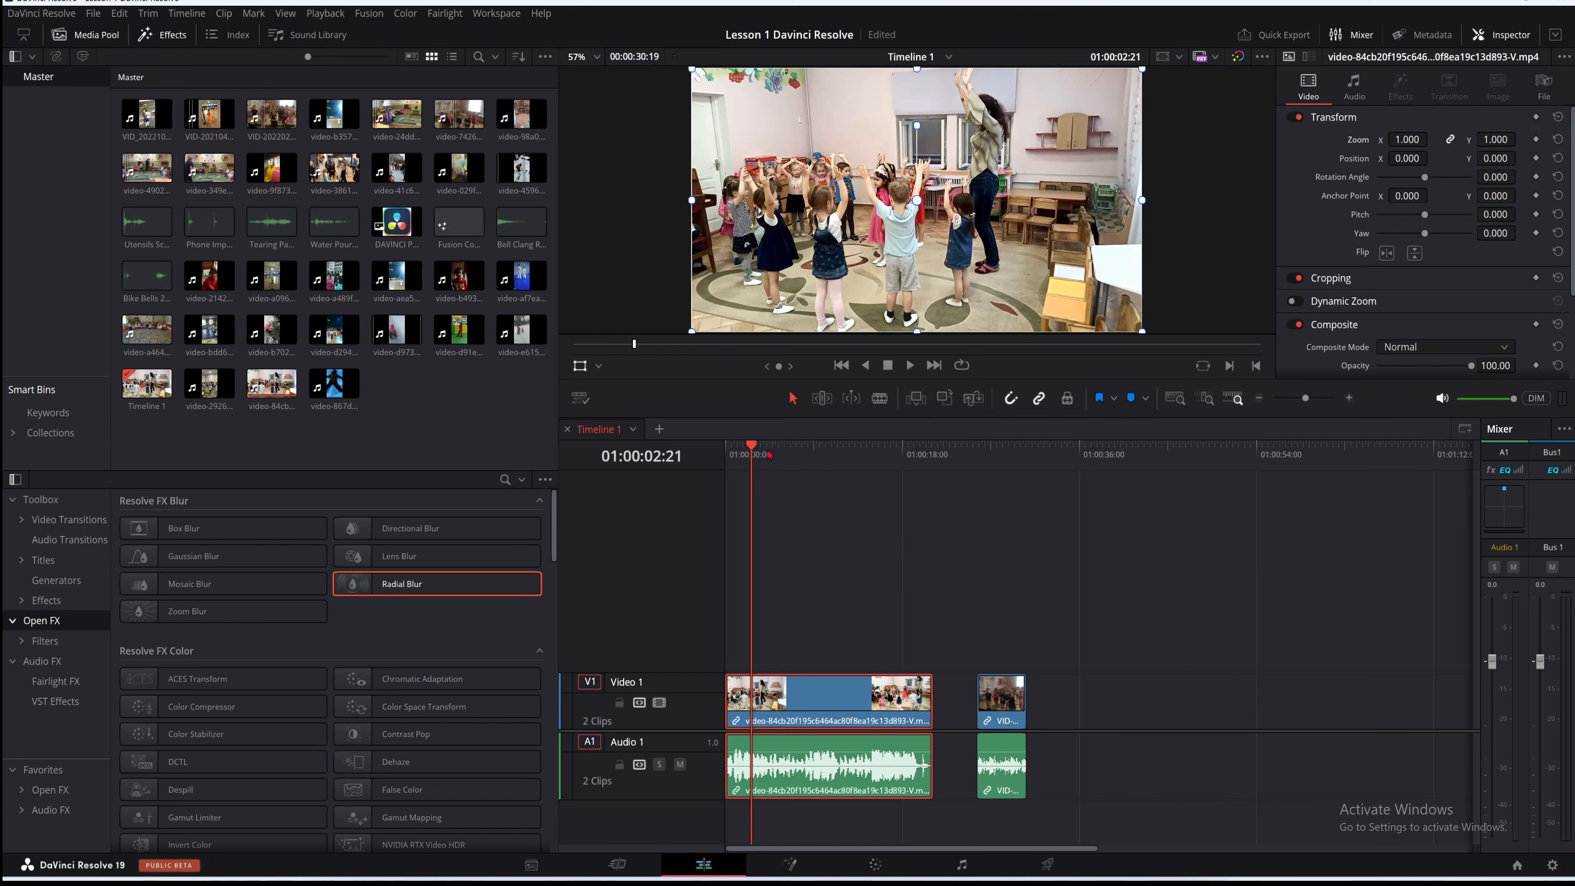
left_click(1536, 140)
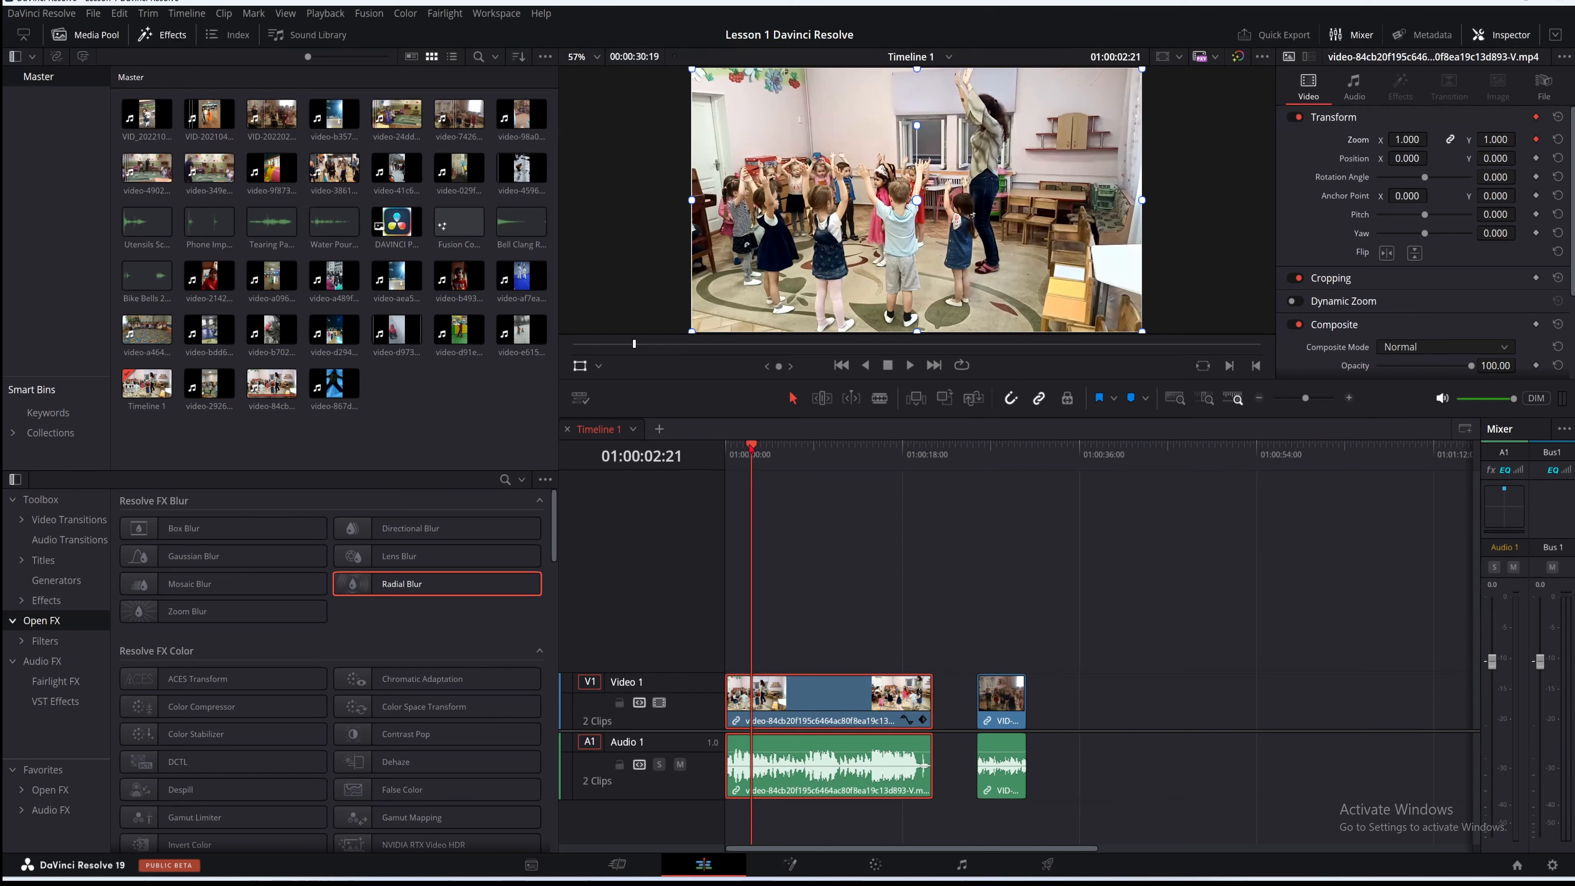
Scale the first clip down in the viewer to a Zoom of 0.692 further along the timeline, and play it briefly
left_click_drag(749, 444, 751, 445)
left_click_drag(692, 331, 762, 296)
key("space")
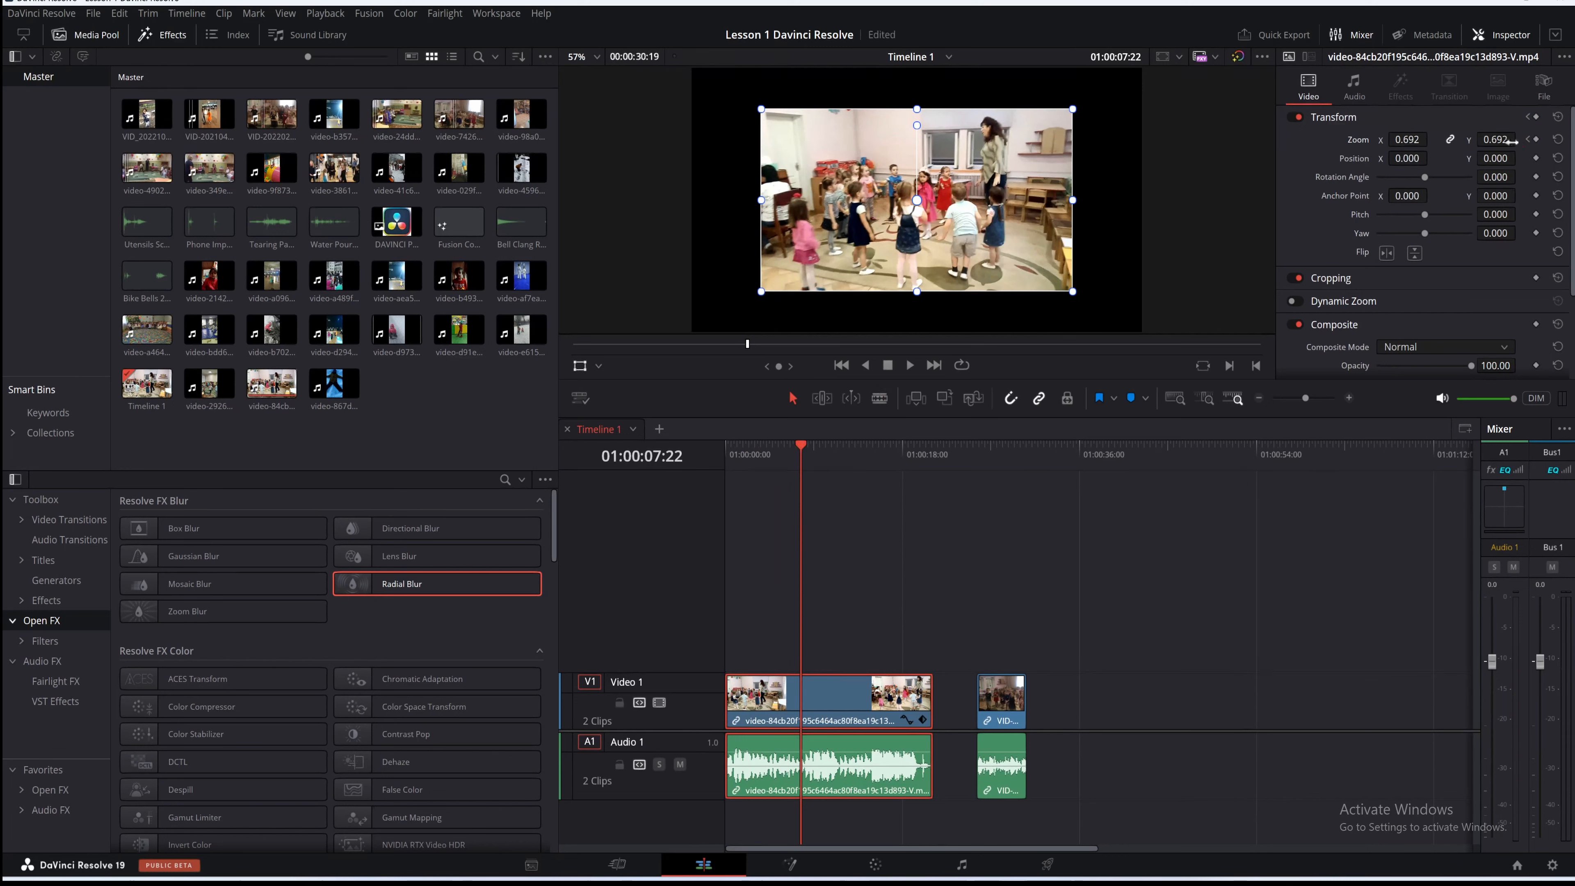
Try stretching the clip with Zoom X and Y unlinked, to 0.714 wide and 0.658 high, and undo the changes
left_click(1450, 139)
left_click_drag(1073, 200, 1077, 199)
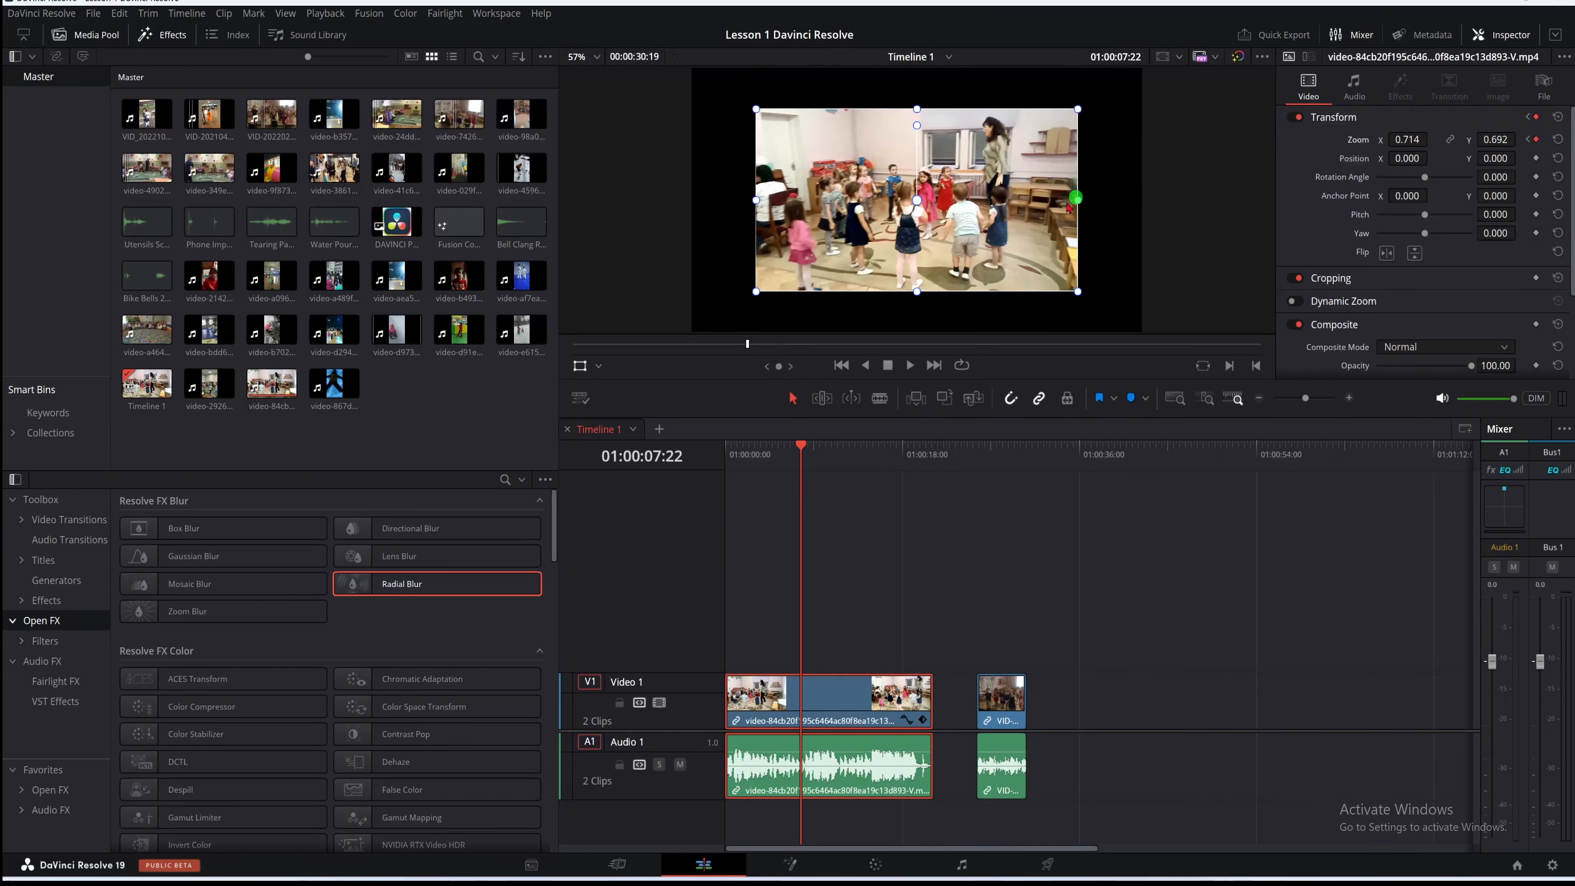
left_click_drag(916, 290, 915, 301)
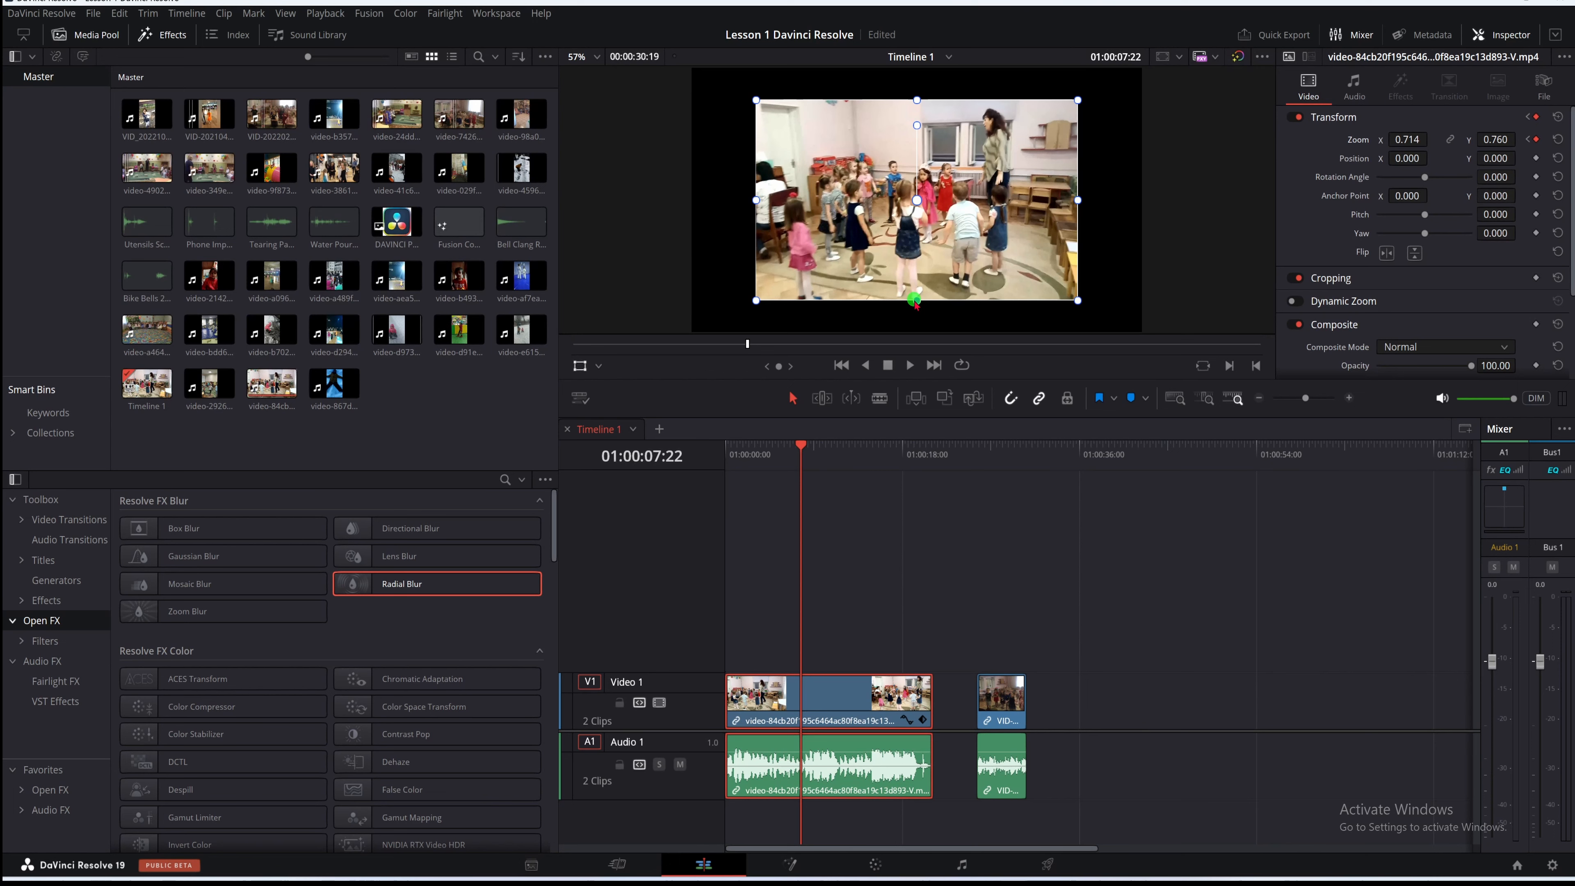
left_click_drag(916, 302, 1343, 287)
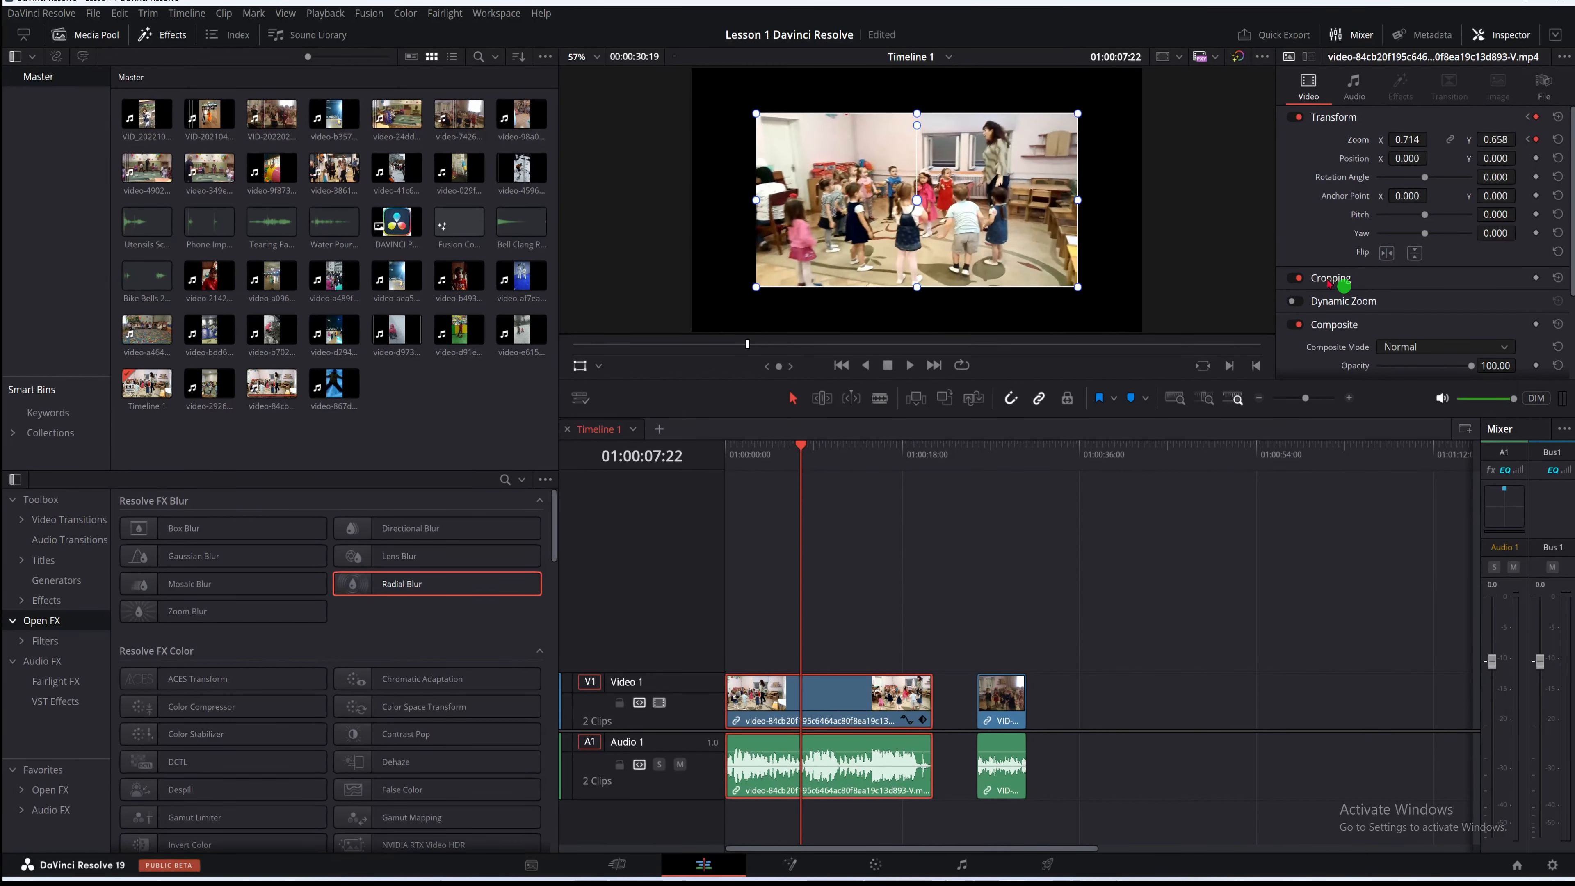
key("ctrl+z")
key("ctrl+z")
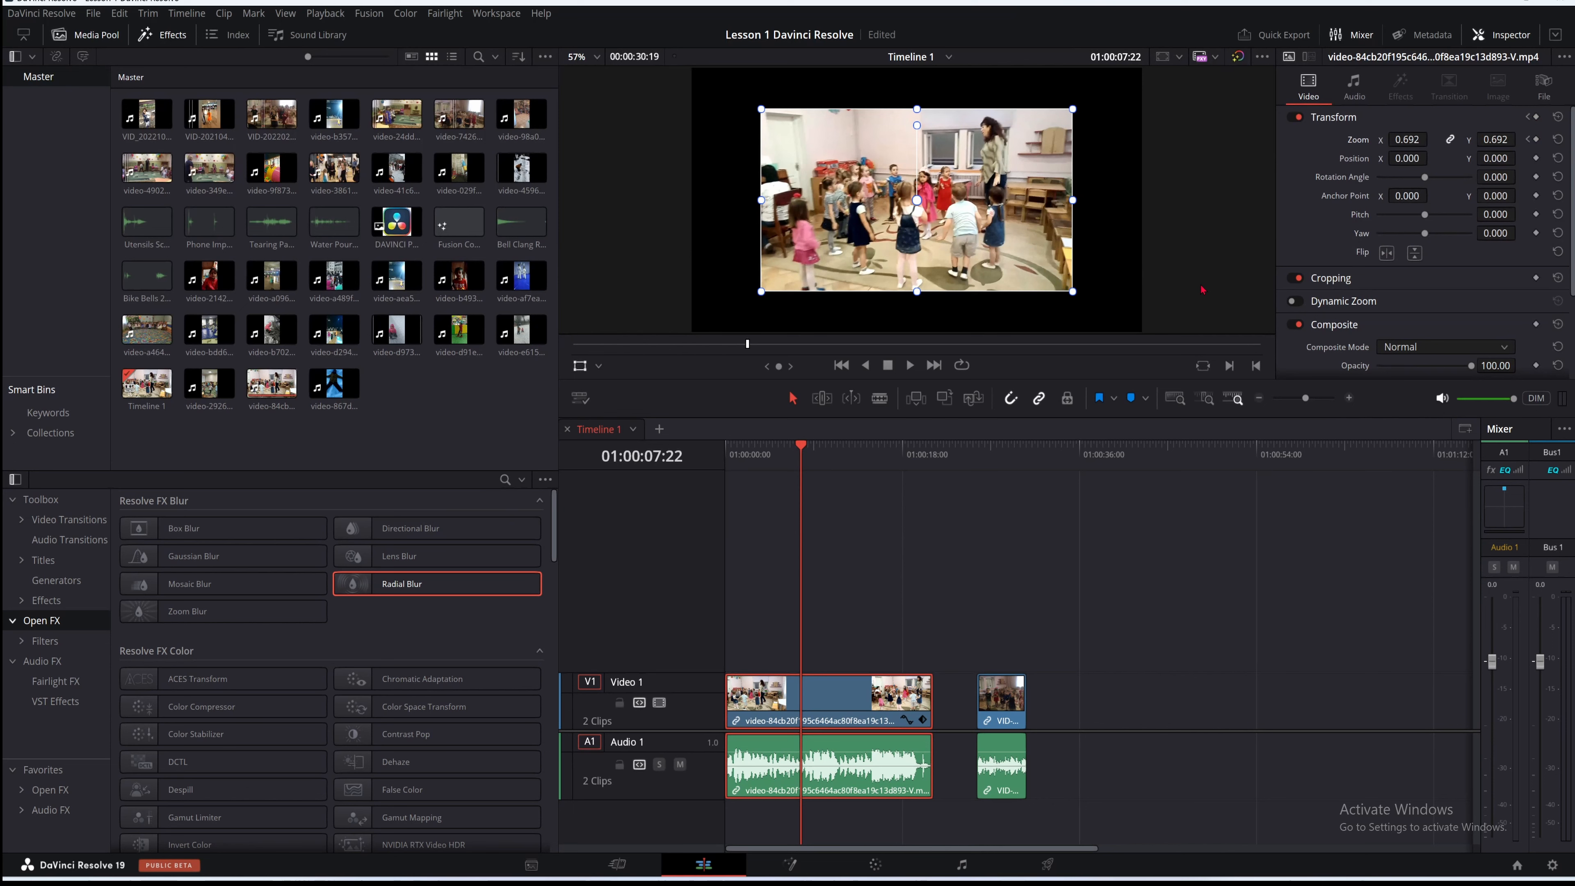
Try scaling the clip to a linked Zoom of 0.701 and stretching it unlinked to 0.666 by 0.690, and undo the changes
left_click(1449, 138)
left_click(1447, 142)
mouse_move(760, 296)
left_mouse_down()
mouse_move(783, 287)
mouse_move(759, 292)
left_mouse_up()
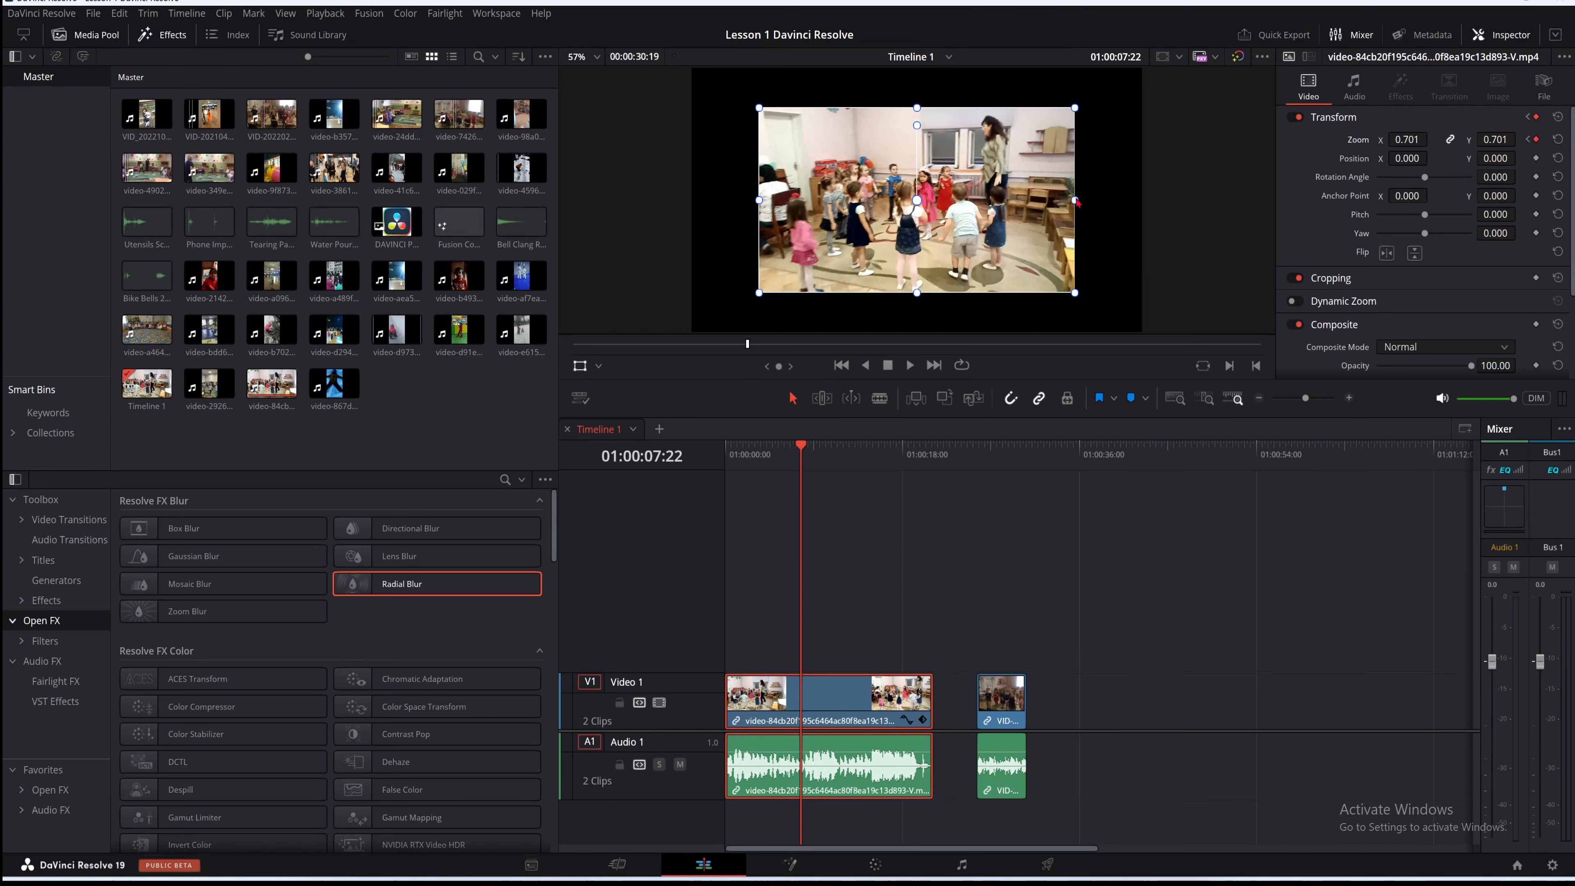
mouse_move(1076, 205)
left_mouse_down()
mouse_move(1030, 208)
mouse_move(1070, 209)
left_mouse_up()
mouse_move(918, 293)
left_mouse_down()
mouse_move(919, 273)
mouse_move(918, 291)
left_mouse_up()
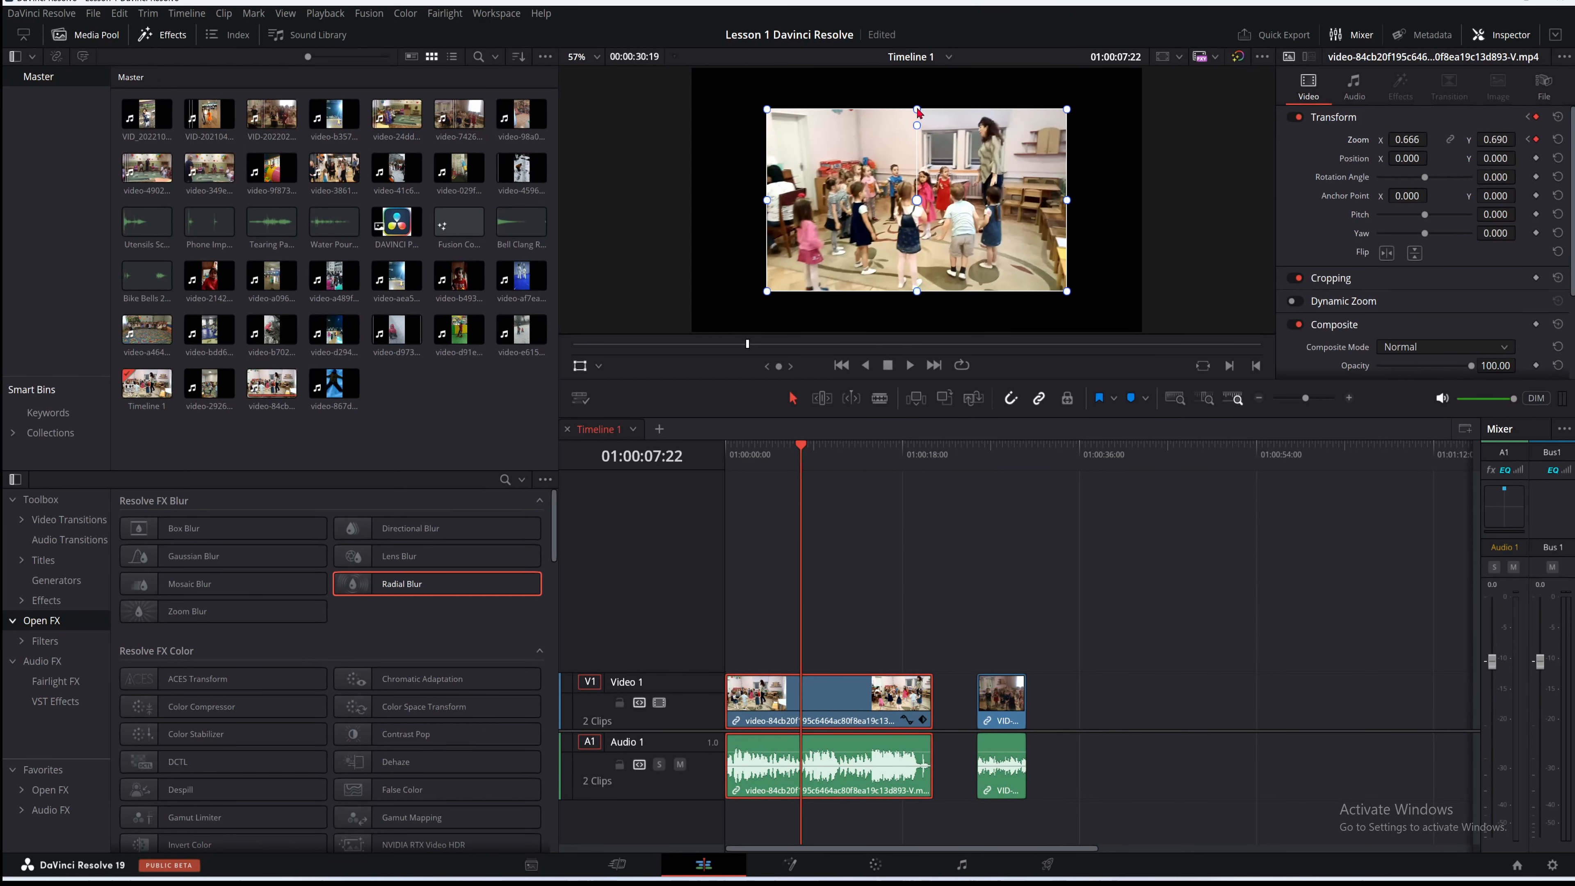
left_click_drag(917, 110, 922, 107)
key("ctrl+z")
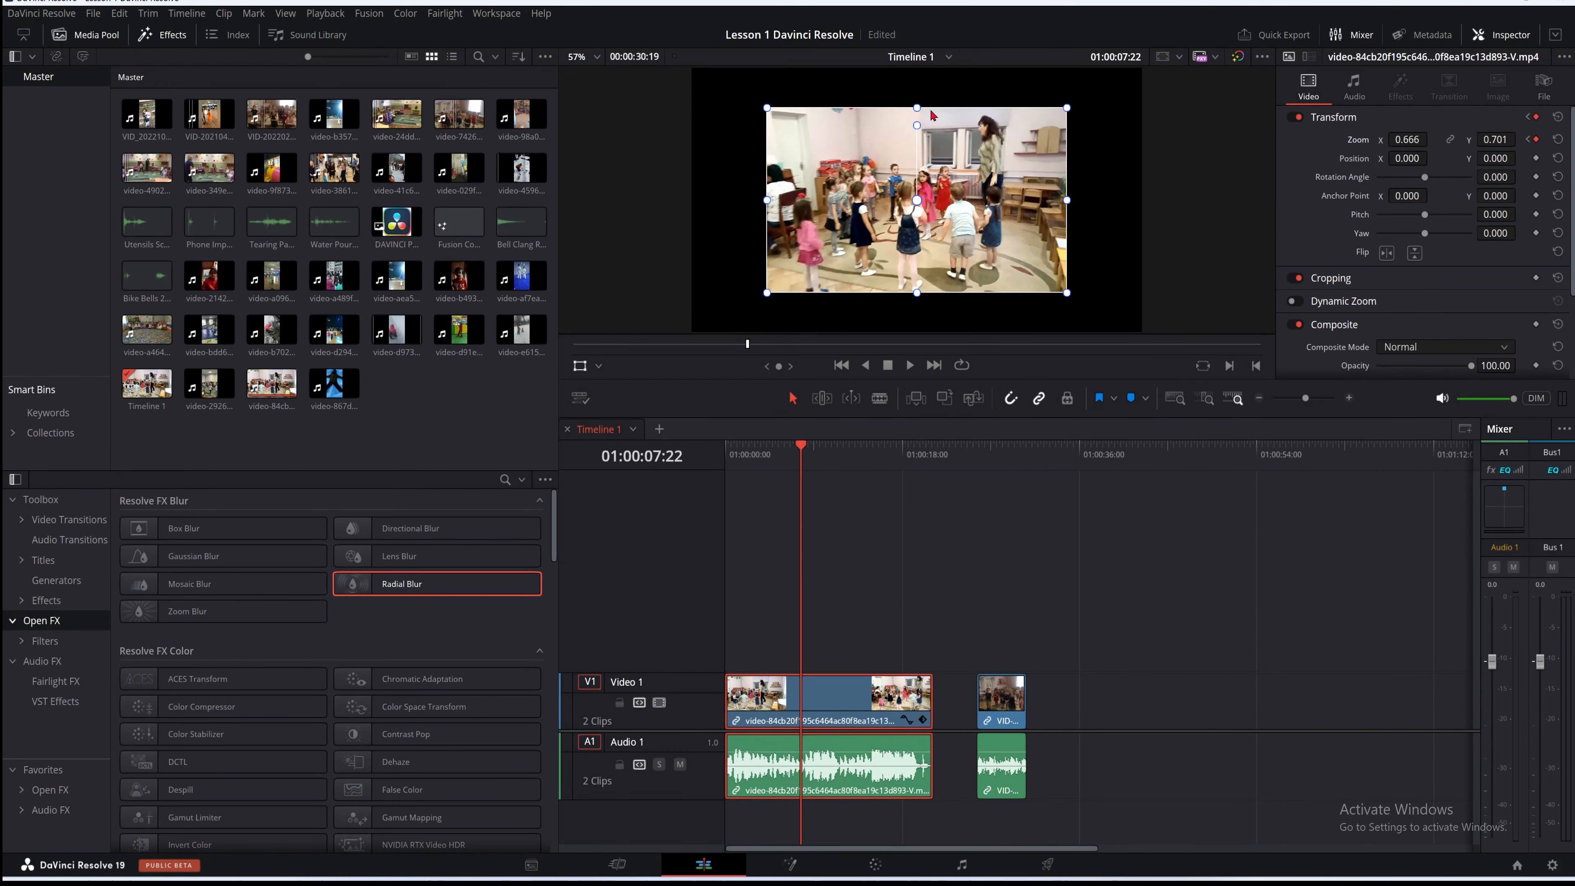
key("ctrl+z")
key("ctrl+z")
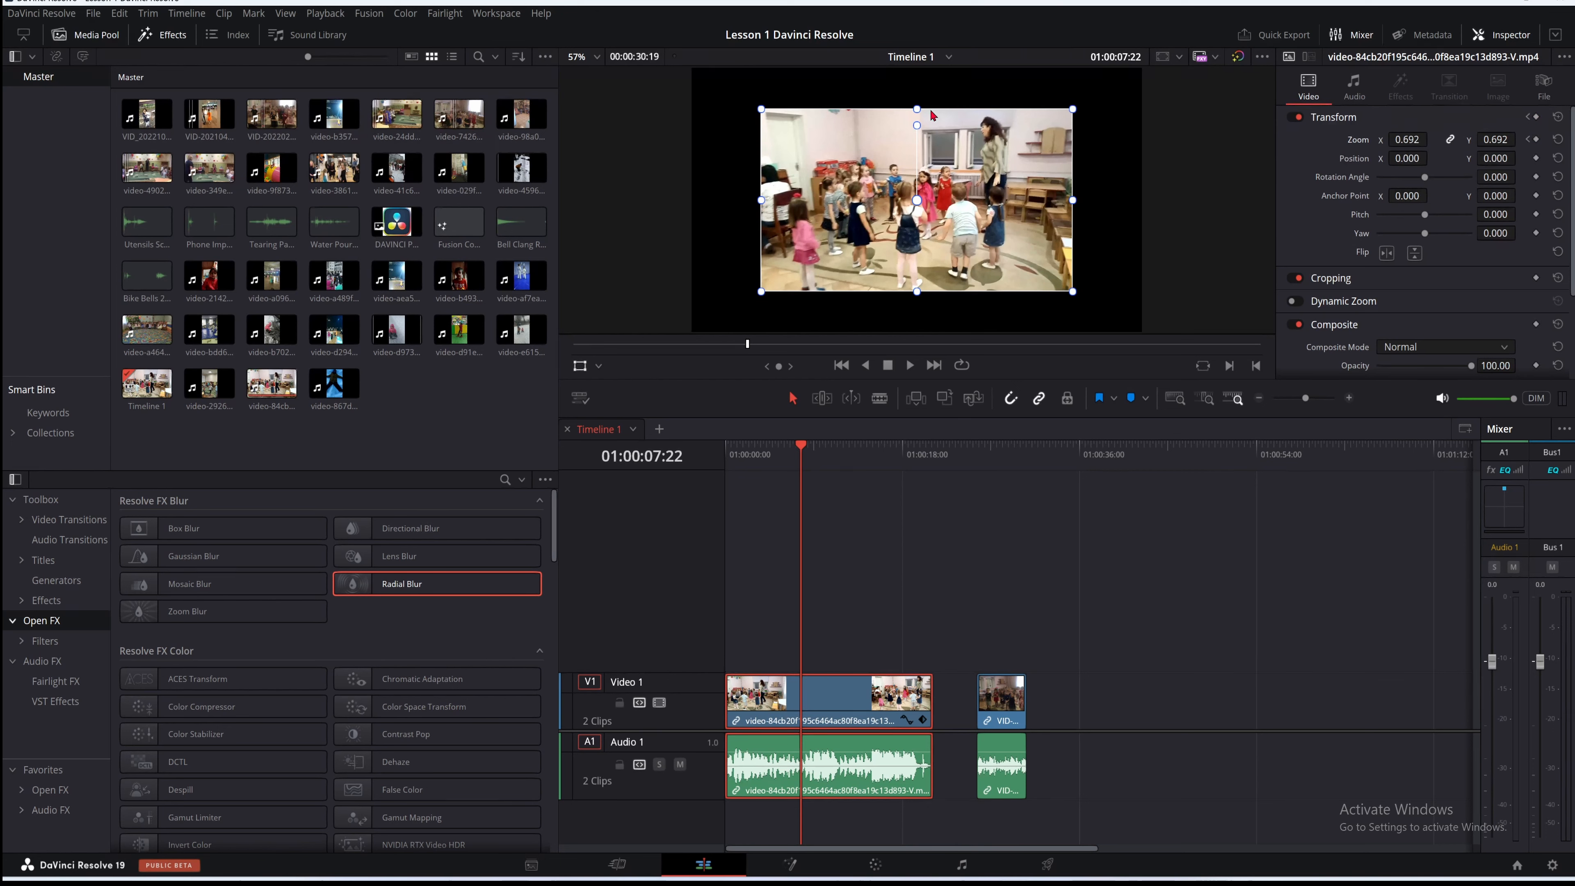
Keyframe the first clip's Zoom at 0.692 at 01:00:07:24, and rotate the clip in the viewer to -43.593
left_click_drag(783, 459, 802, 453)
left_click(1538, 140)
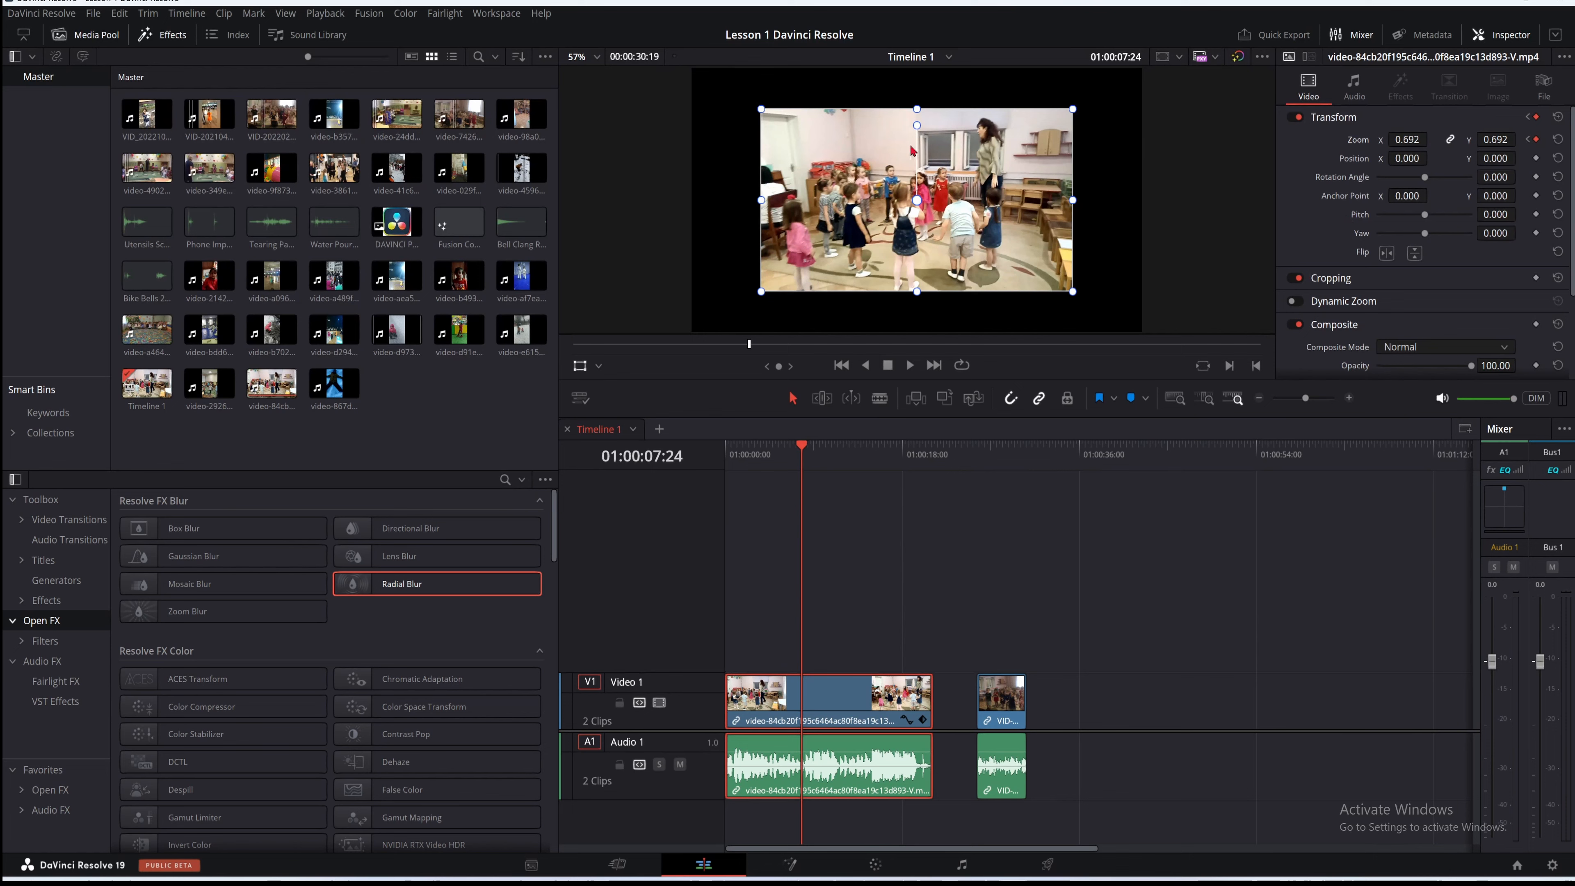
left_click_drag(919, 129, 947, 164)
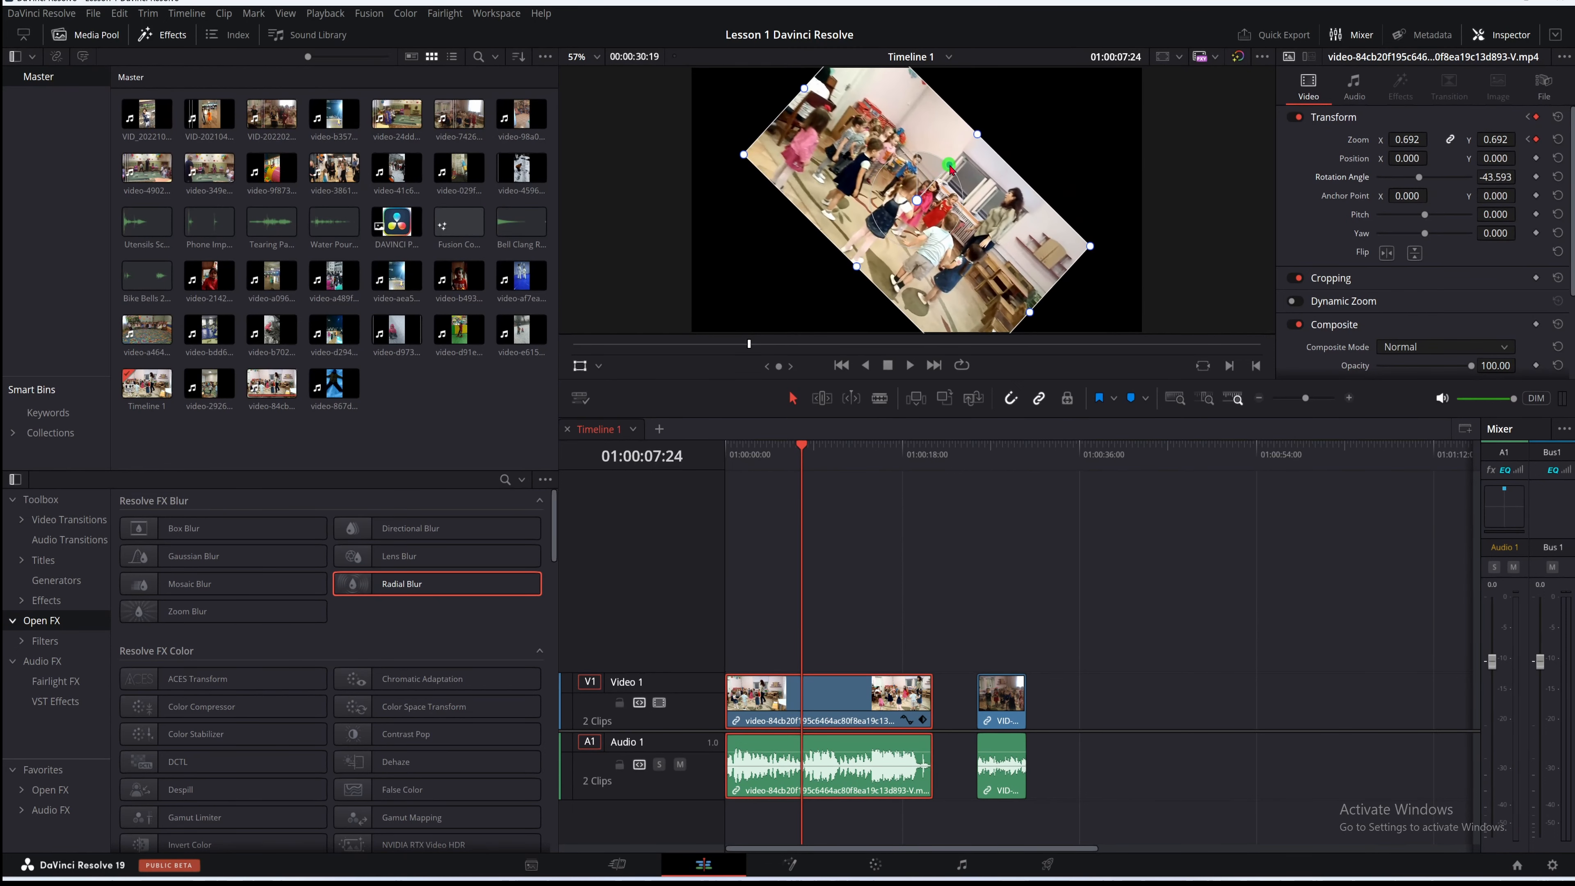
Straighten the first clip in the viewer to a Rotation Angle of -0.293 at 01:00:12:23, and scrub on to 01:00:16:01
left_click_drag(804, 446, 850, 447)
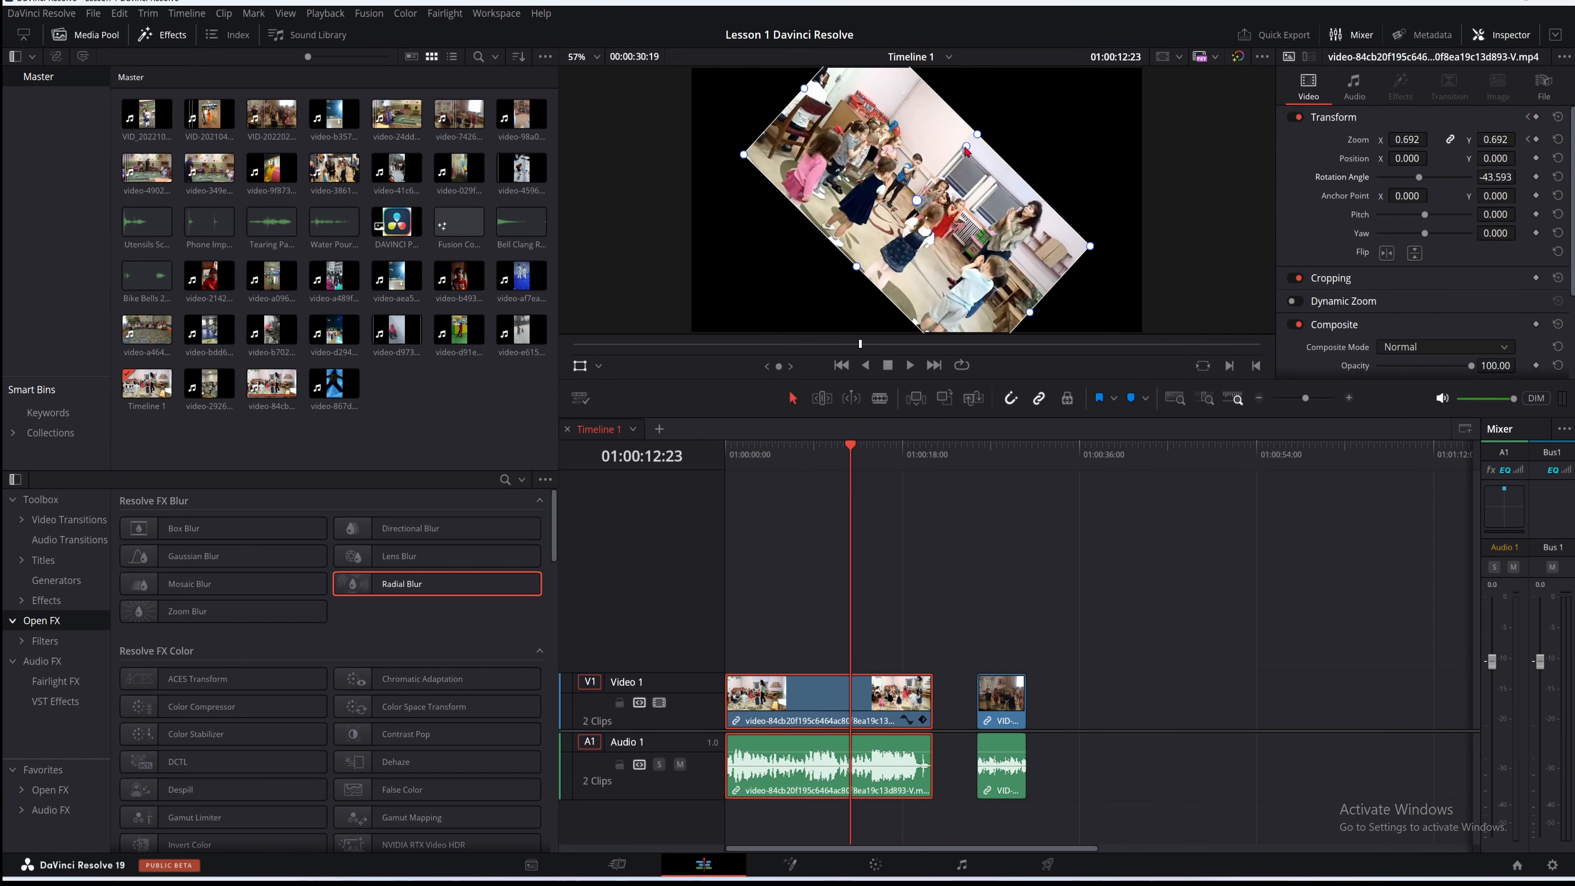
left_click_drag(966, 151, 920, 171)
left_click_drag(850, 448, 883, 449)
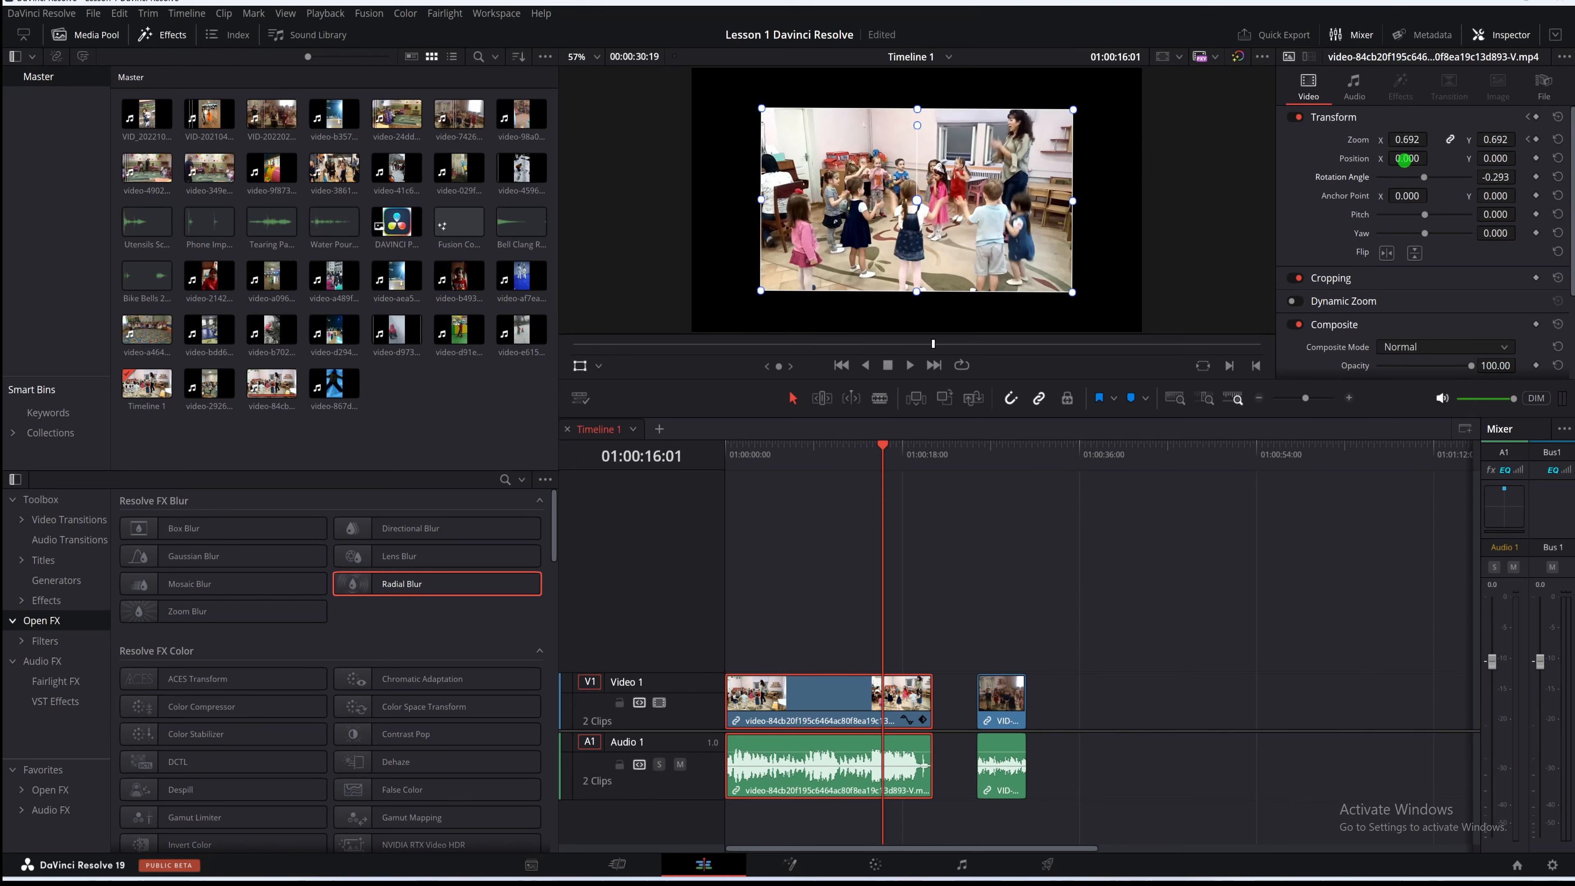
Set the first clip's Position X to 6.000 and move its anchor point in the viewer to 593.490 by 167.410
left_click_drag(1406, 159, 1409, 160)
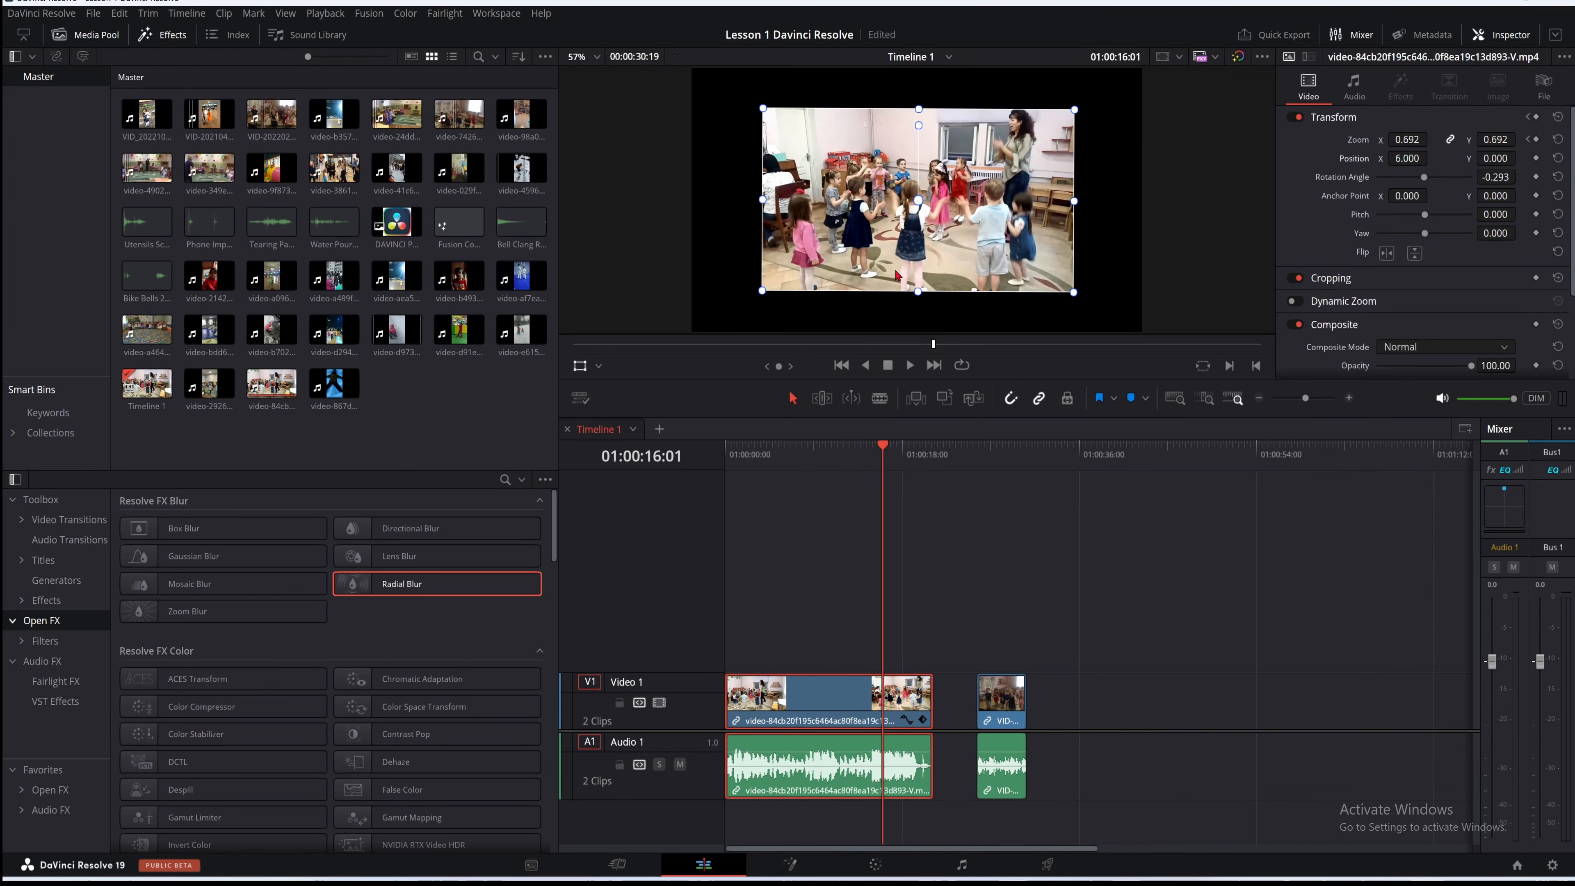
left_click_drag(919, 201, 1043, 171)
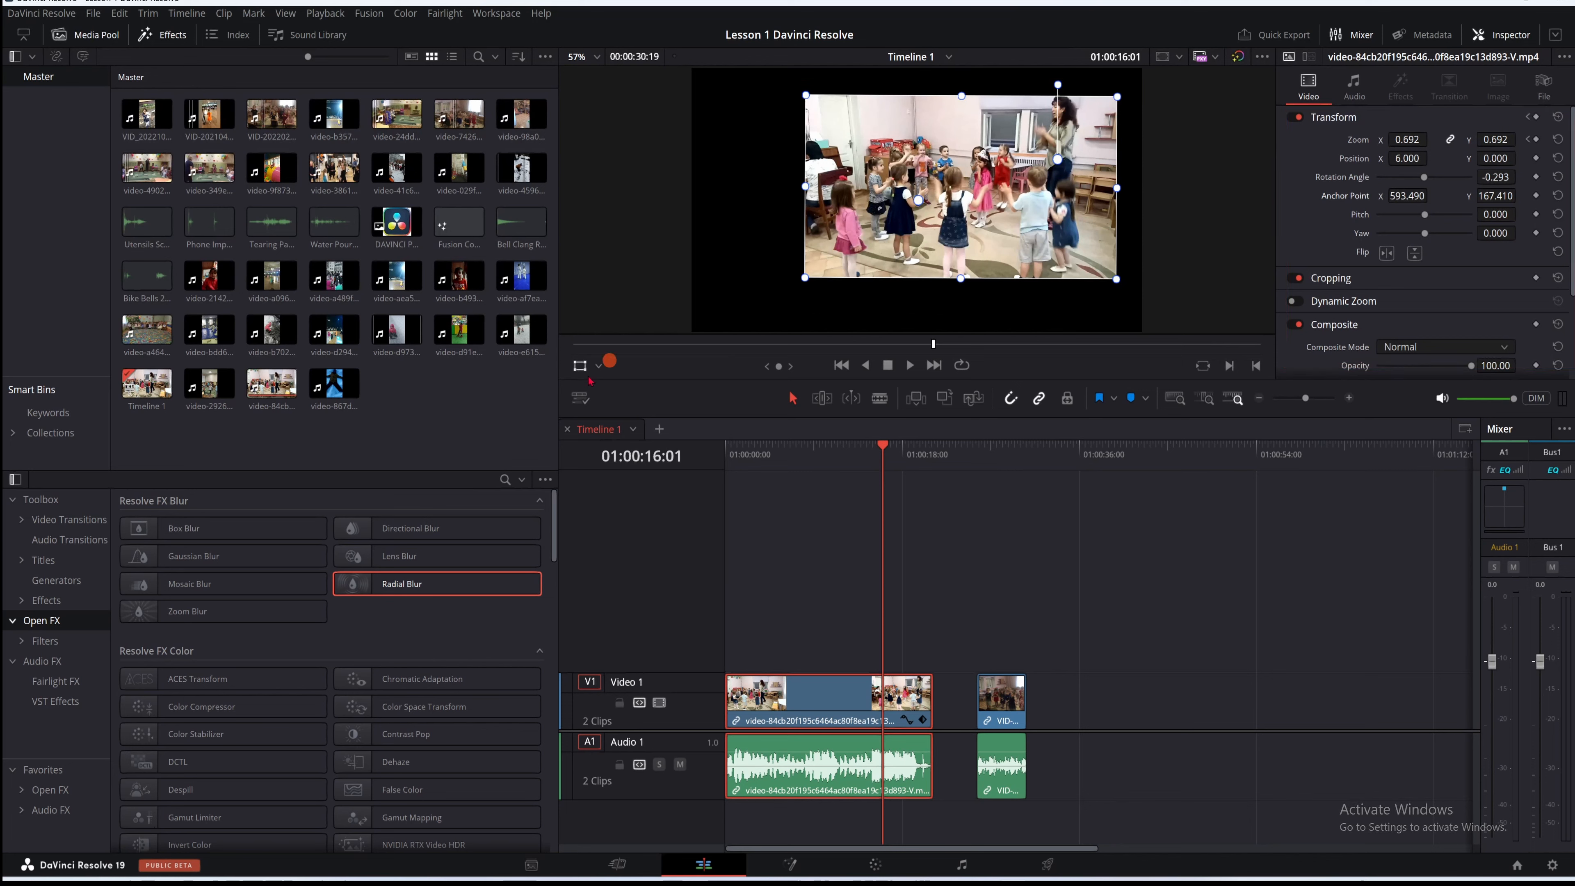
left_click(598, 365)
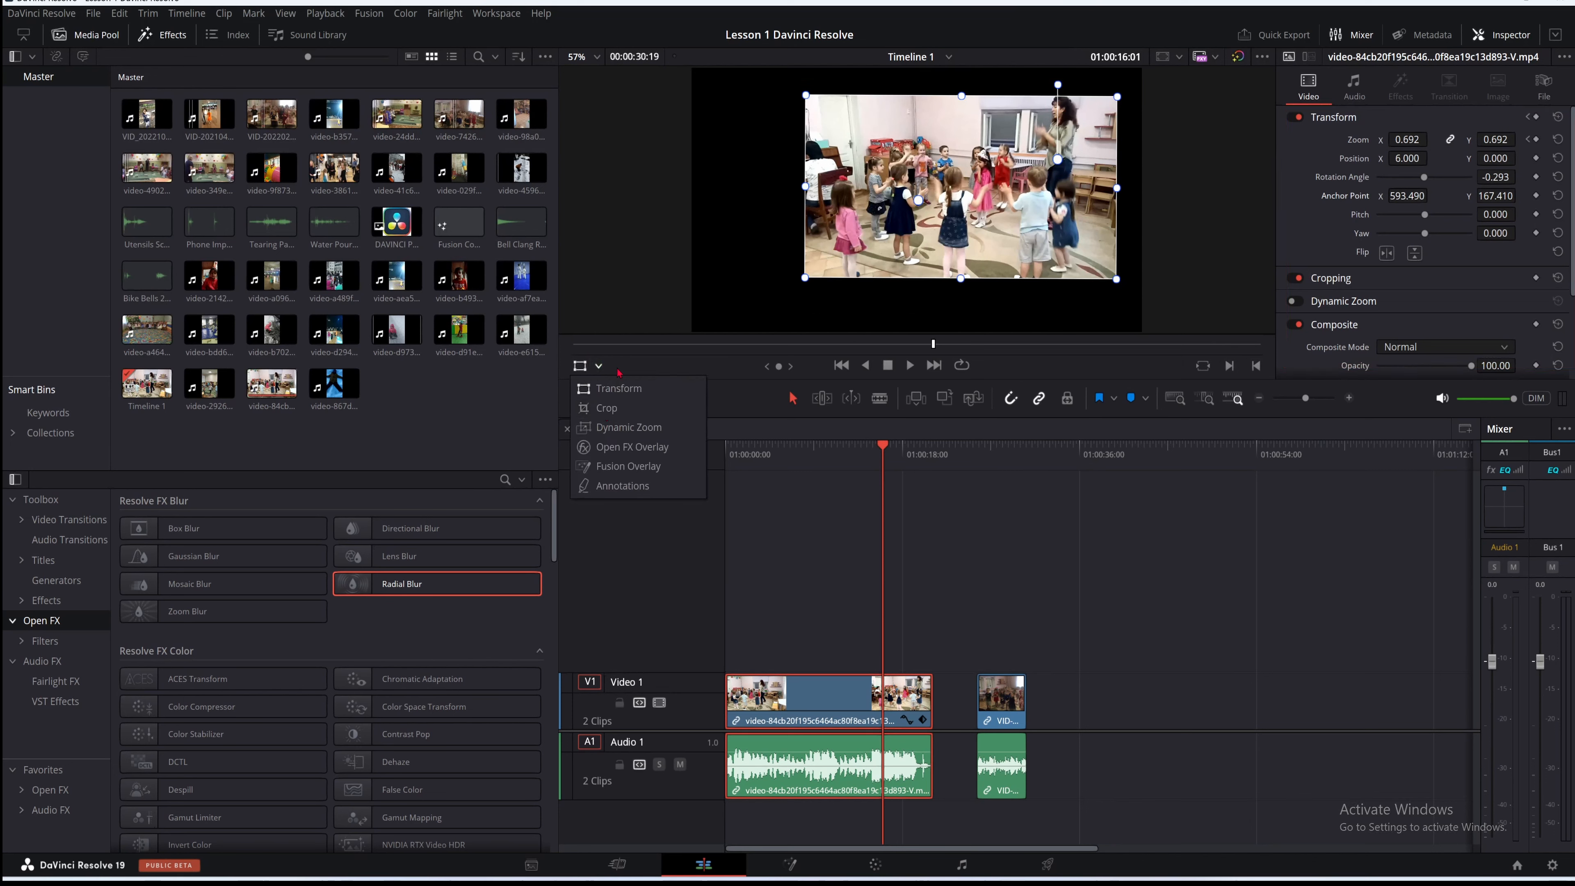
left_click(723, 366)
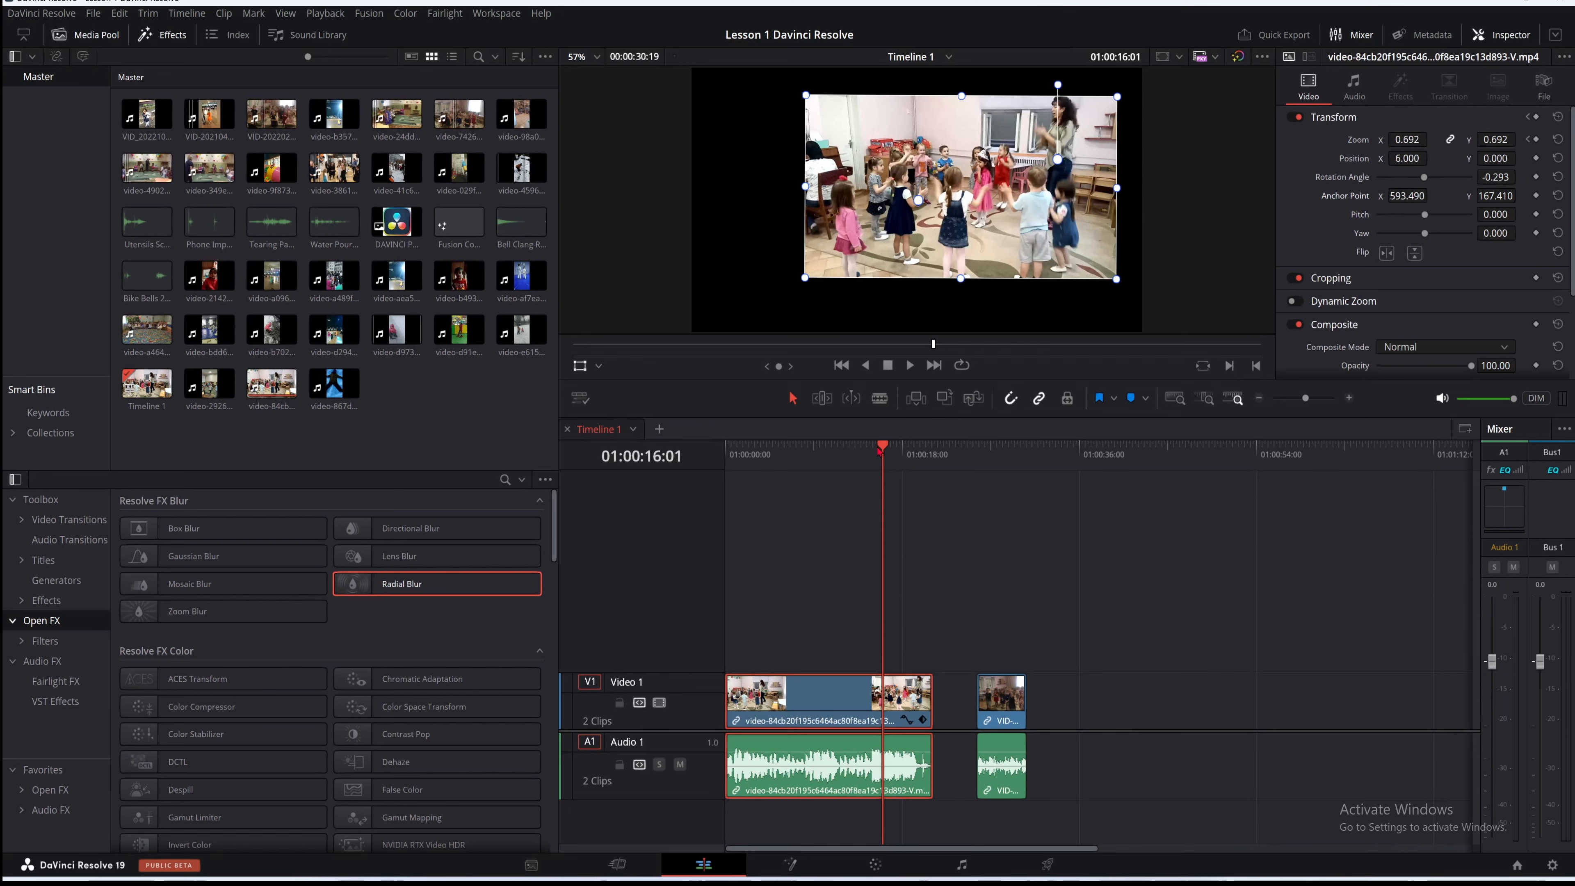
Keyframe the first clip's Rotation Angle at 01:00:03:08 with a value of -41.220
left_click_drag(881, 449, 725, 448)
left_click(908, 366)
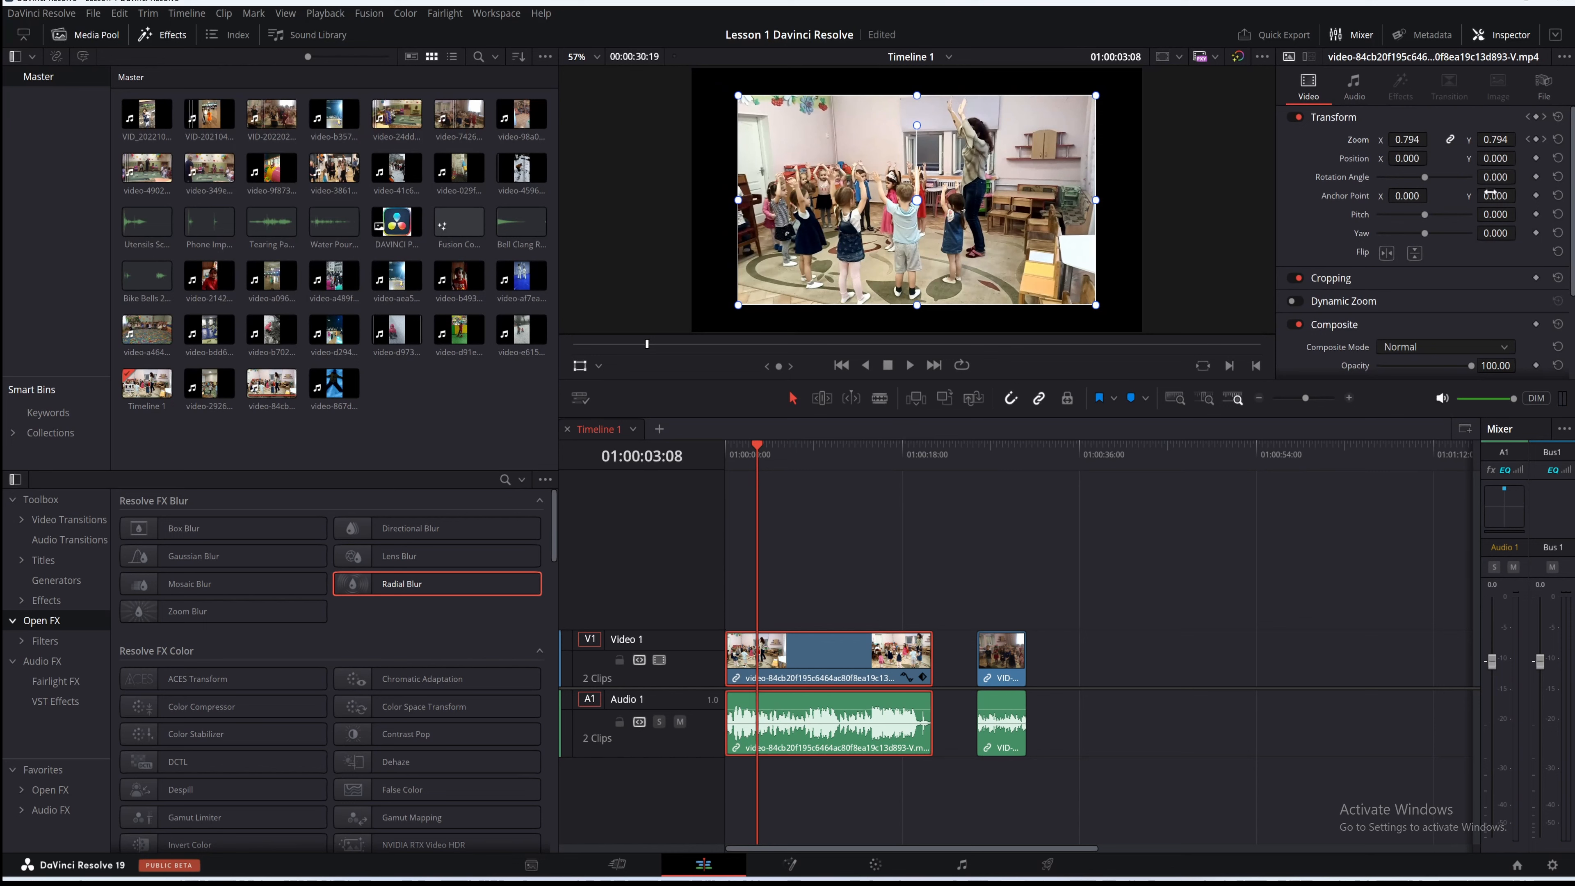
left_click(1538, 177)
left_click_drag(1425, 180, 1421, 190)
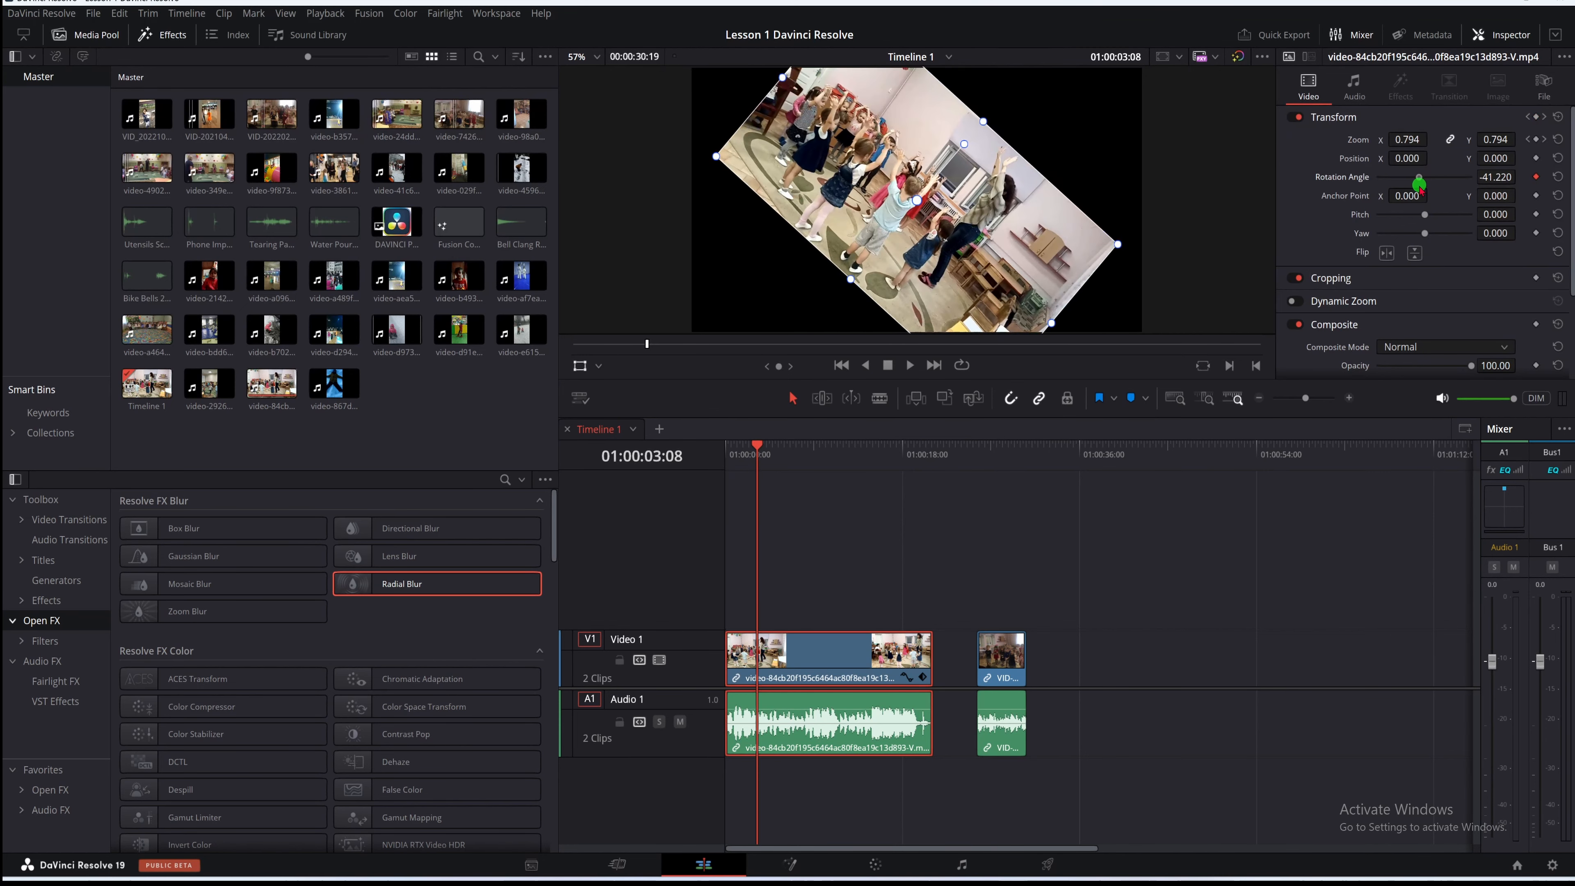
Add Rotation Angle keyframes of -96.180 at 01:00:07:13 and -360.000 at 01:00:11:09 to the first clip
left_click(799, 445)
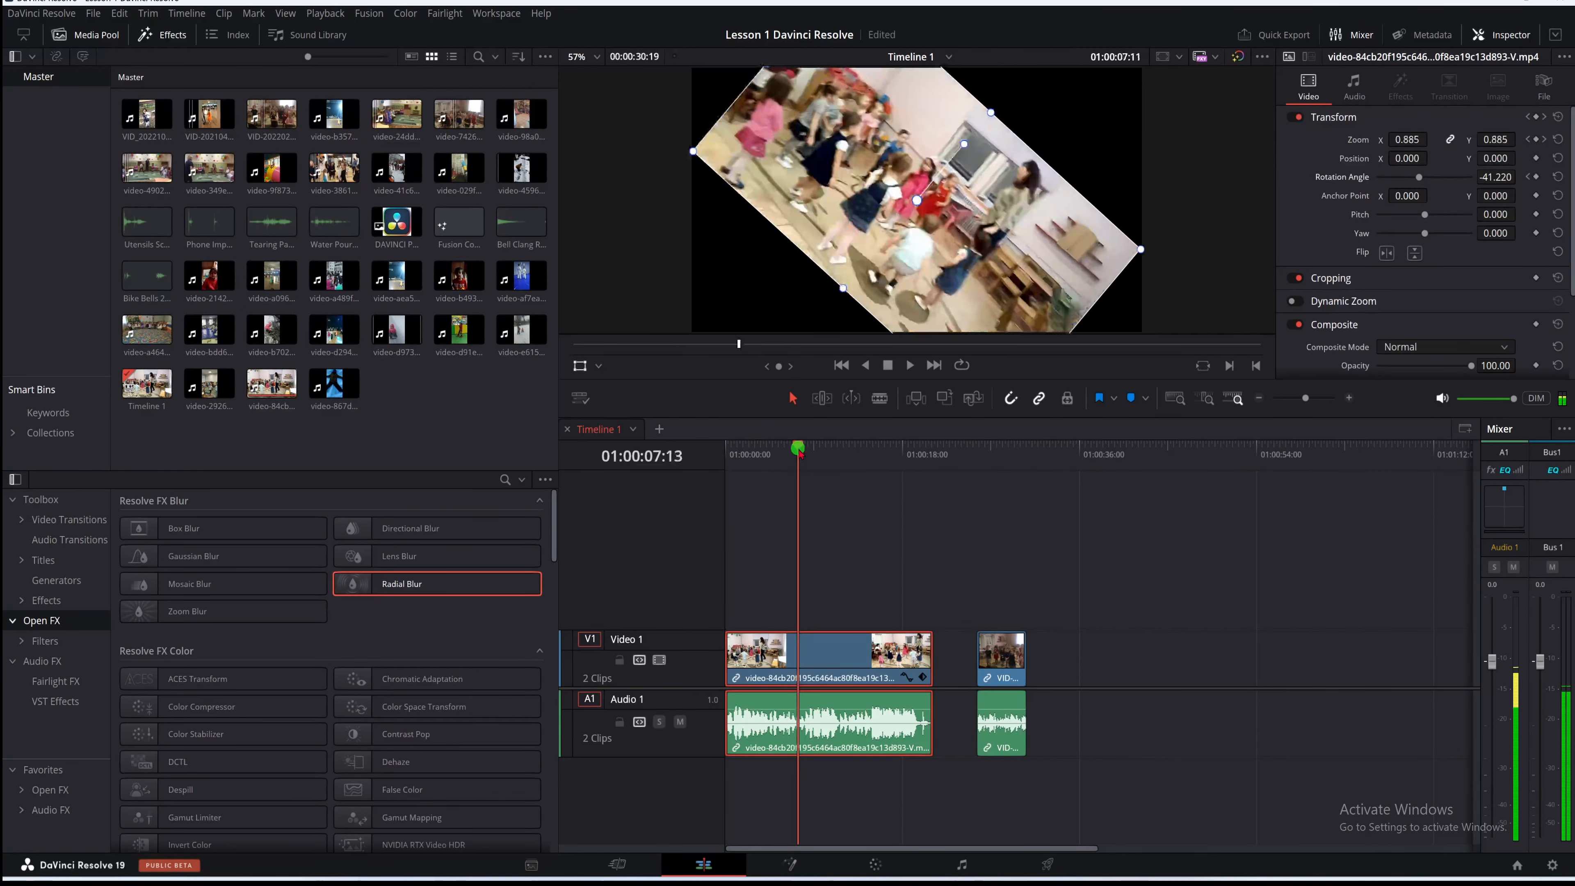
left_click(1536, 178)
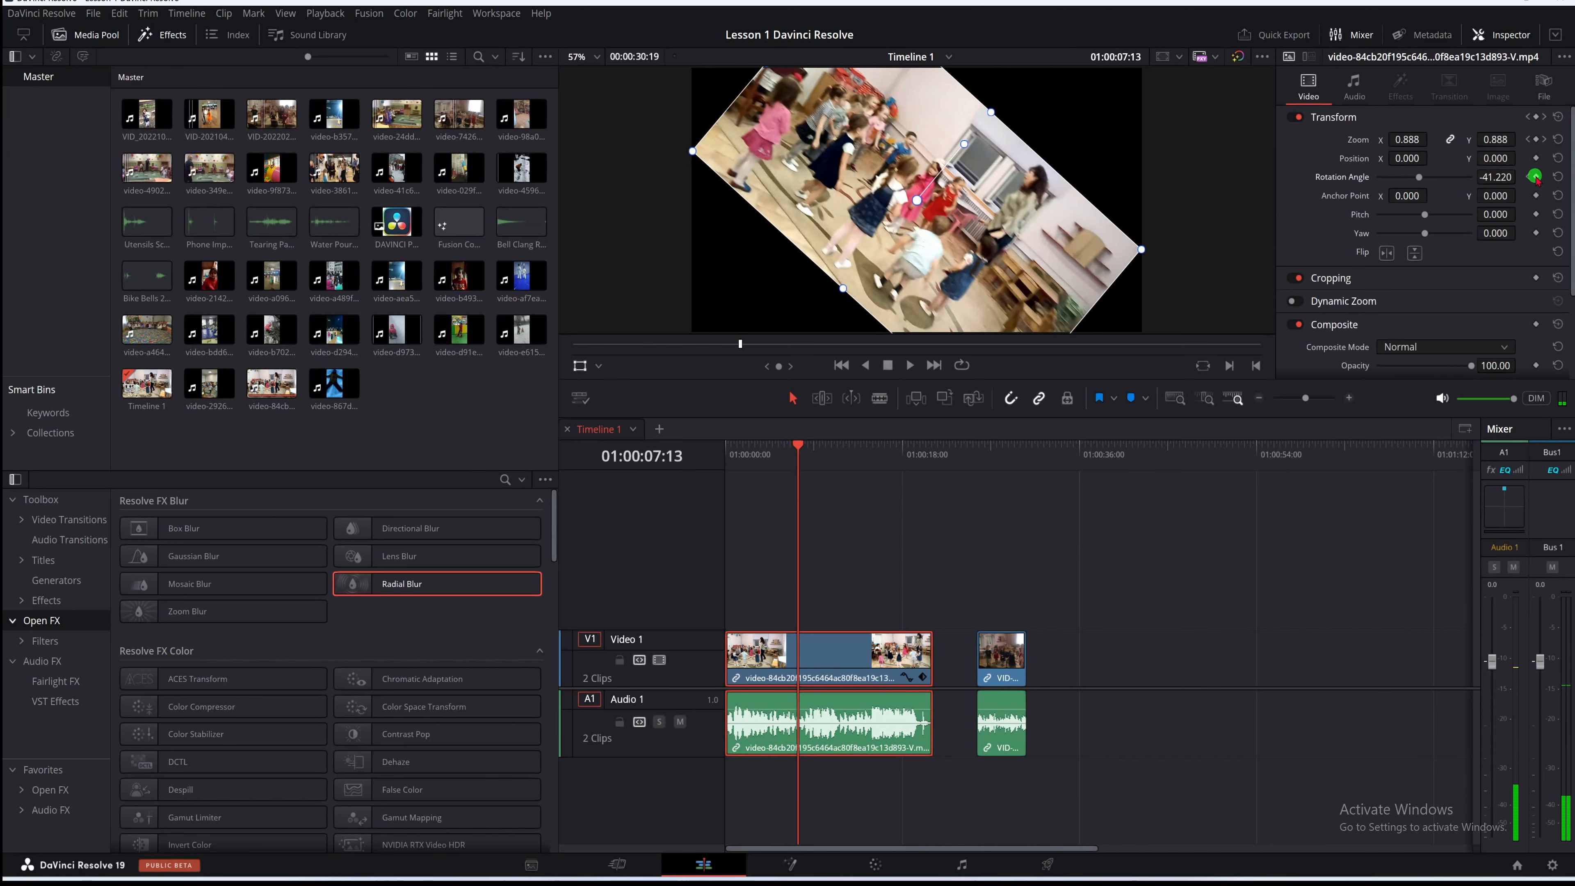
left_click_drag(1419, 177, 1412, 179)
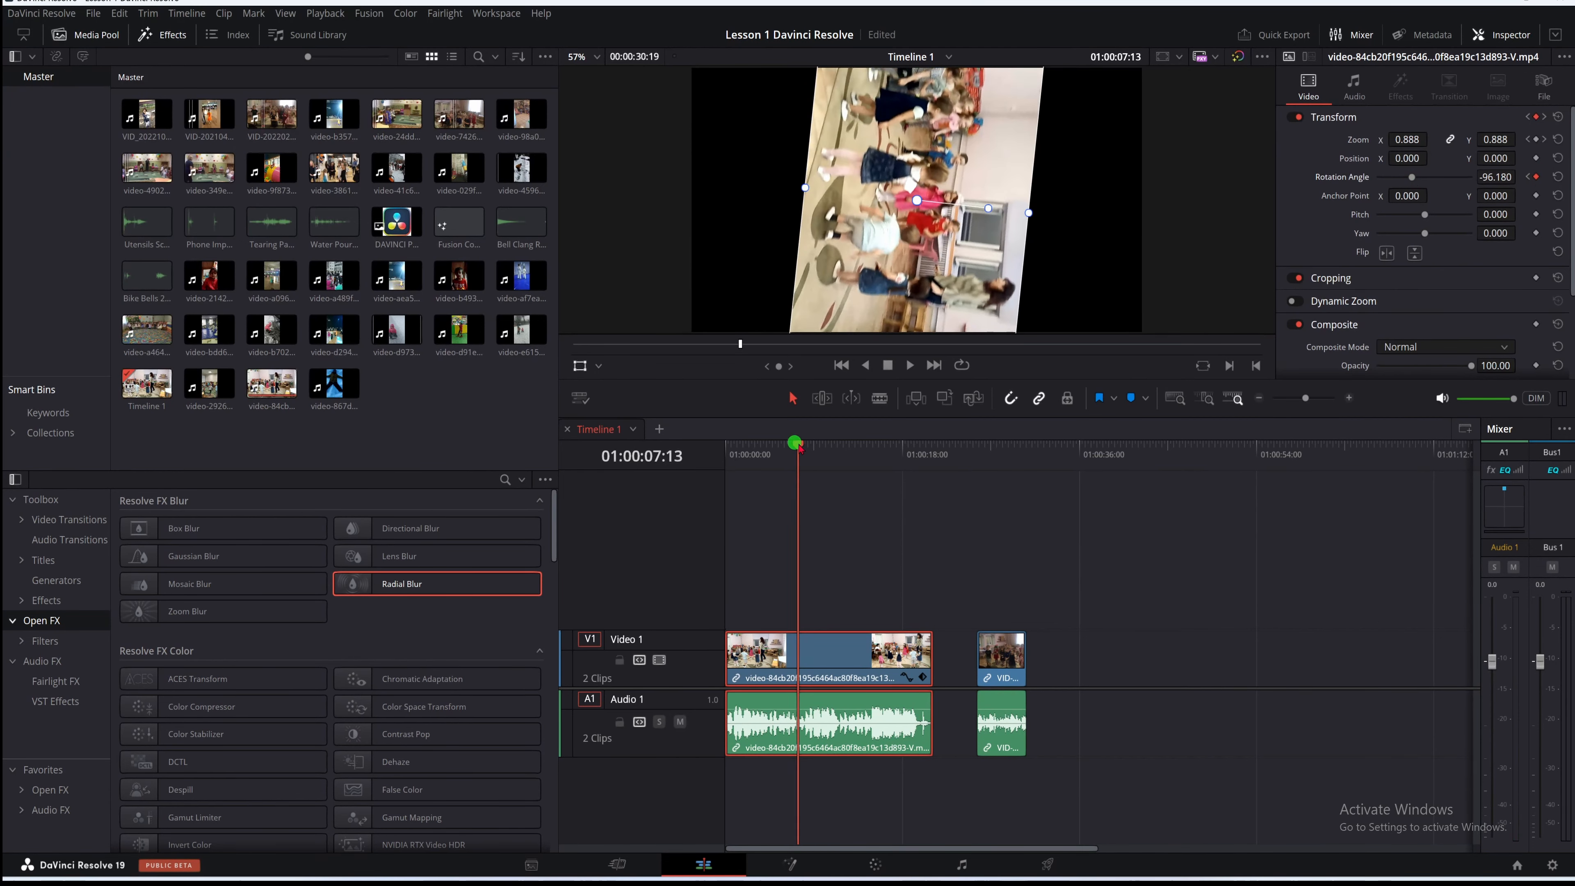
left_click_drag(796, 443, 837, 444)
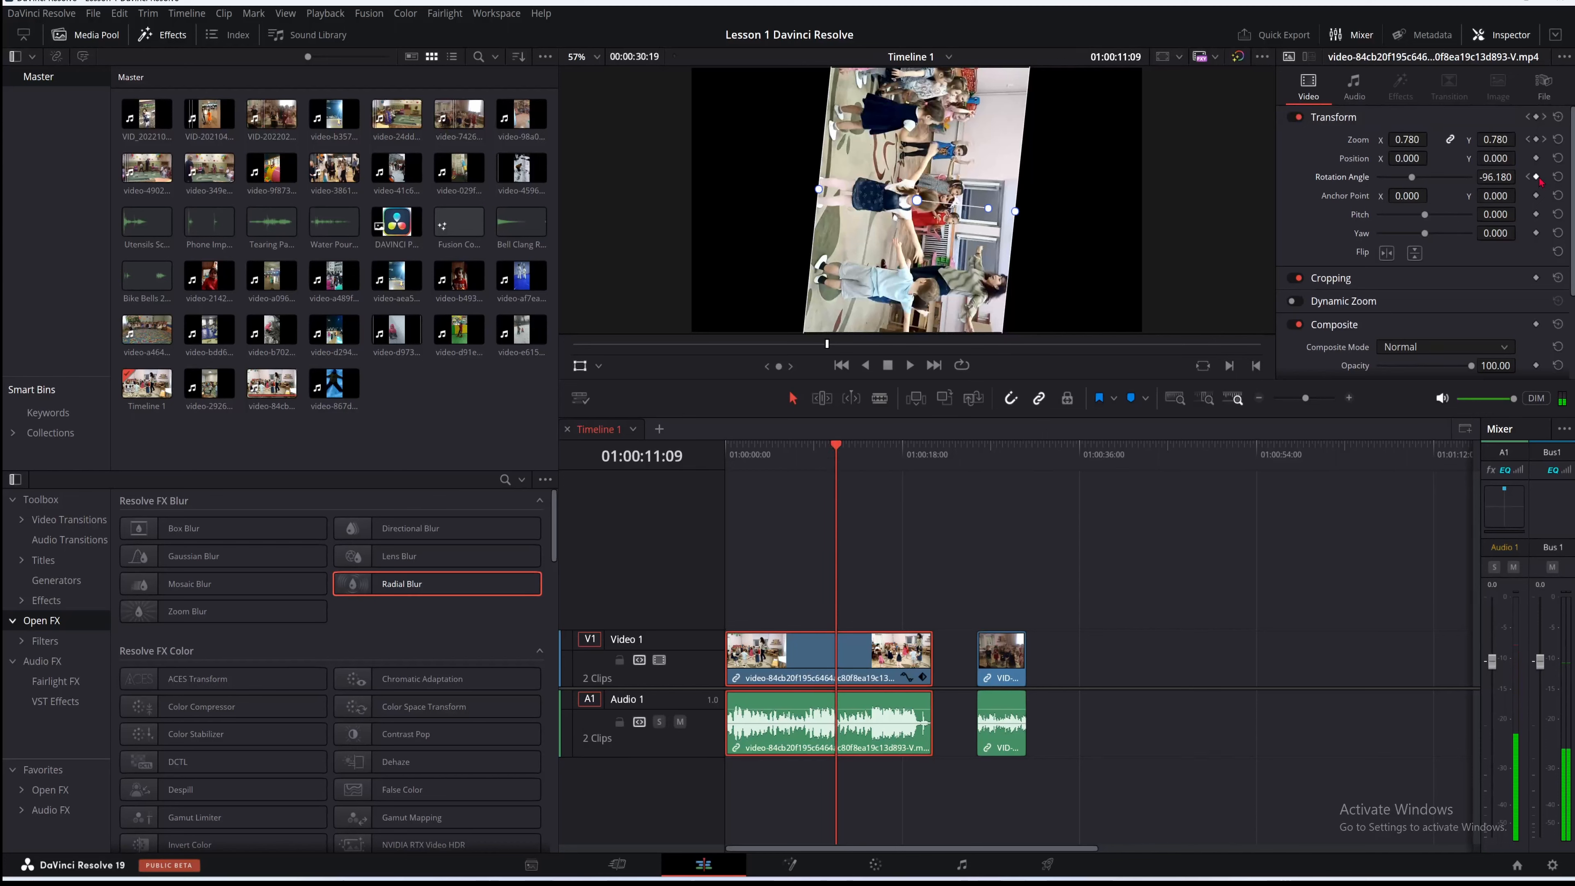
left_click_drag(1412, 178, 1378, 180)
Play the first clip from near its start to review the rotation animation, and stop playback
left_click_drag(812, 453, 734, 464)
key("space")
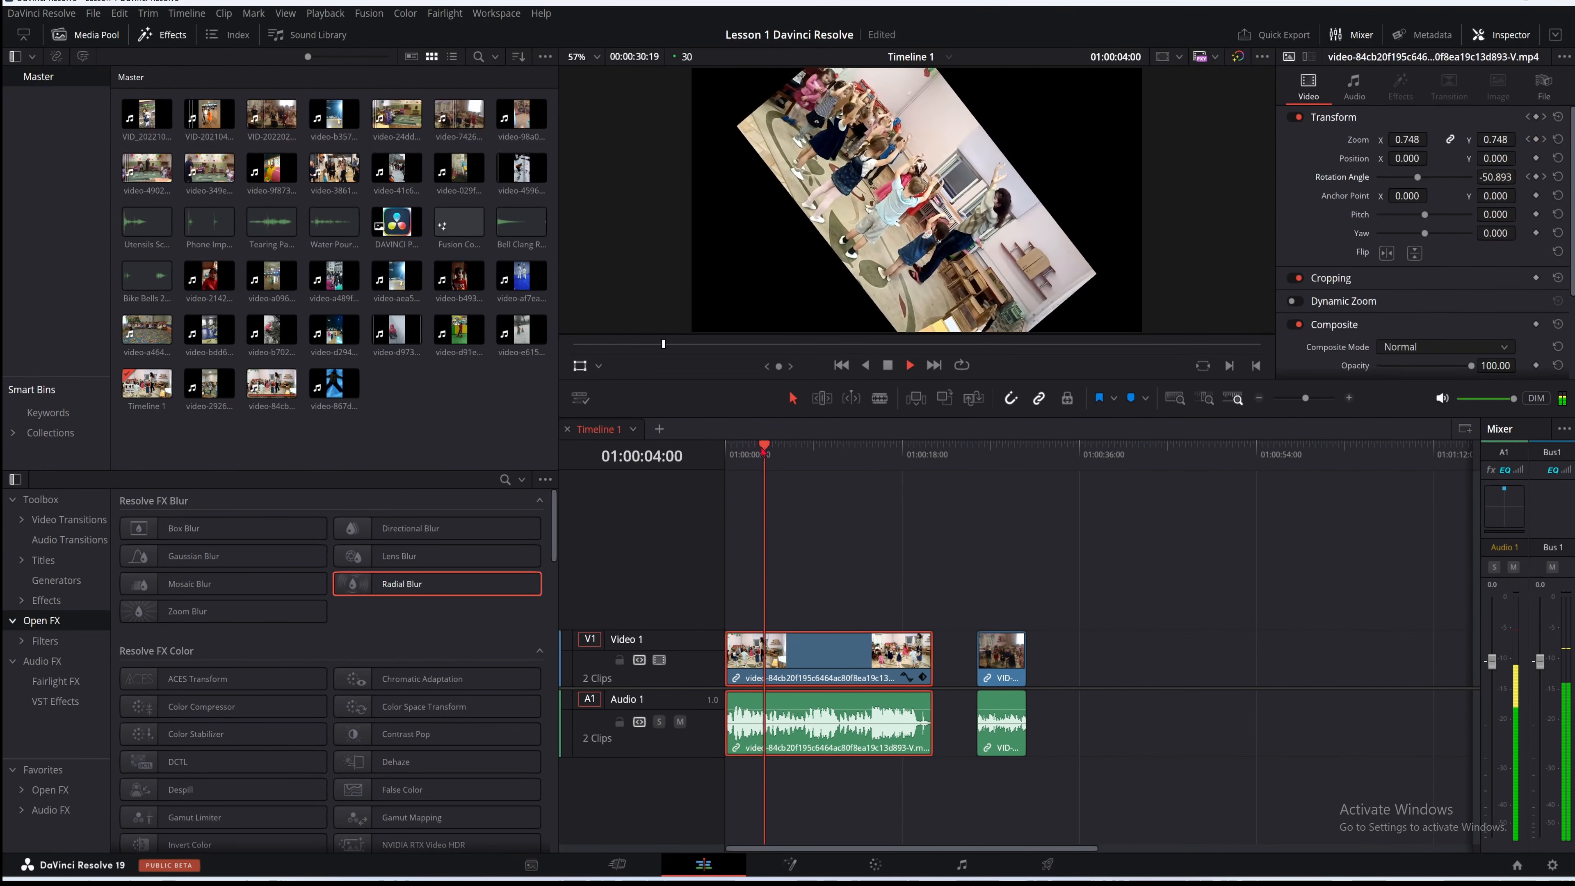
left_click(890, 366)
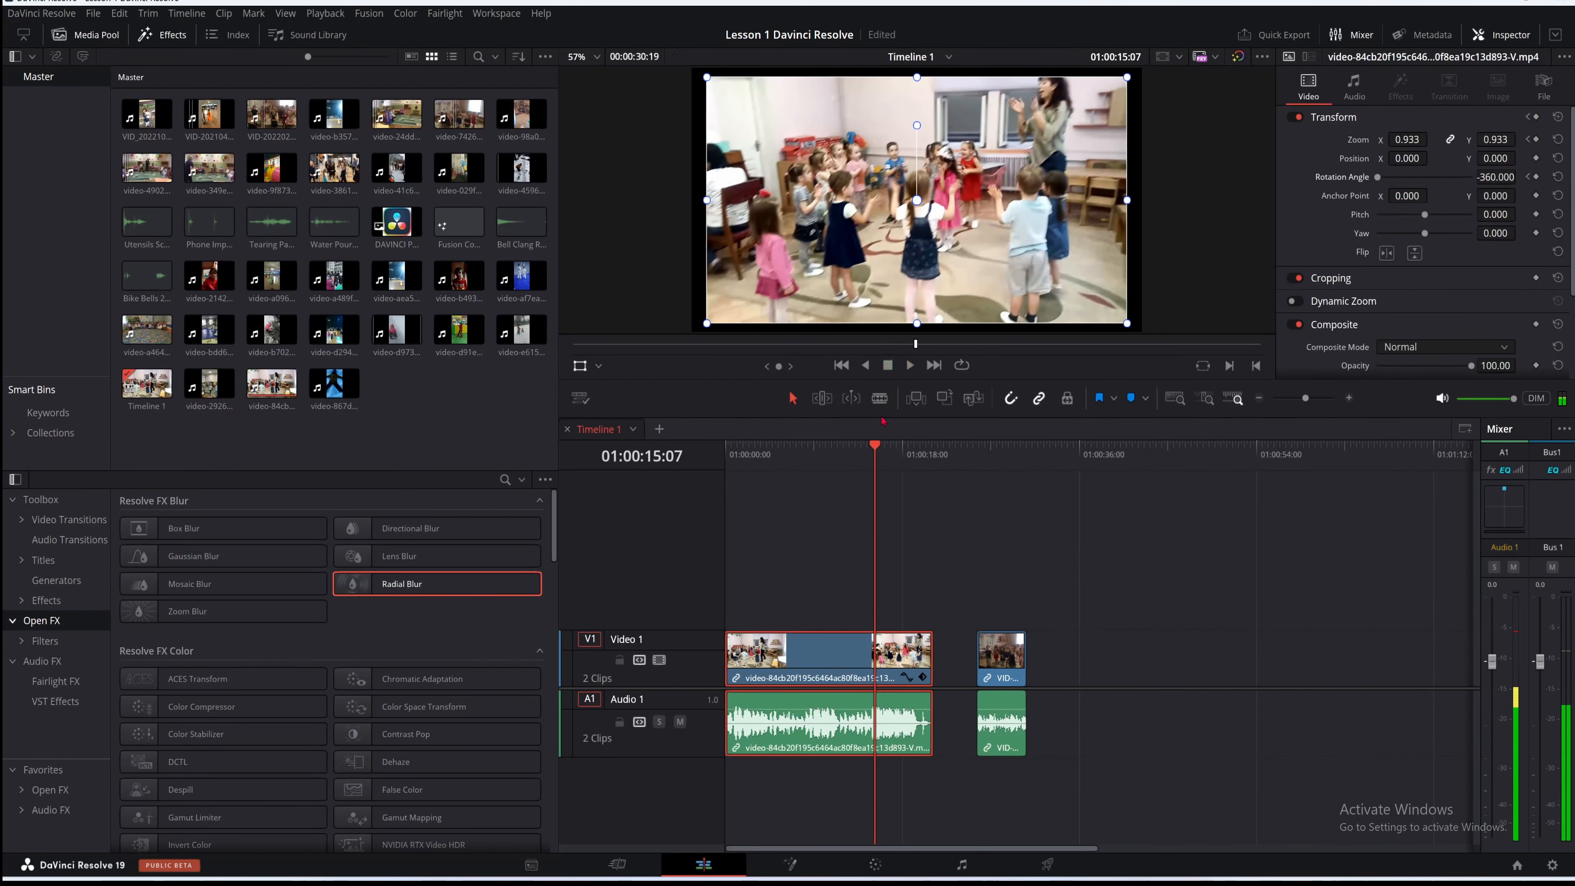
left_click(910, 365)
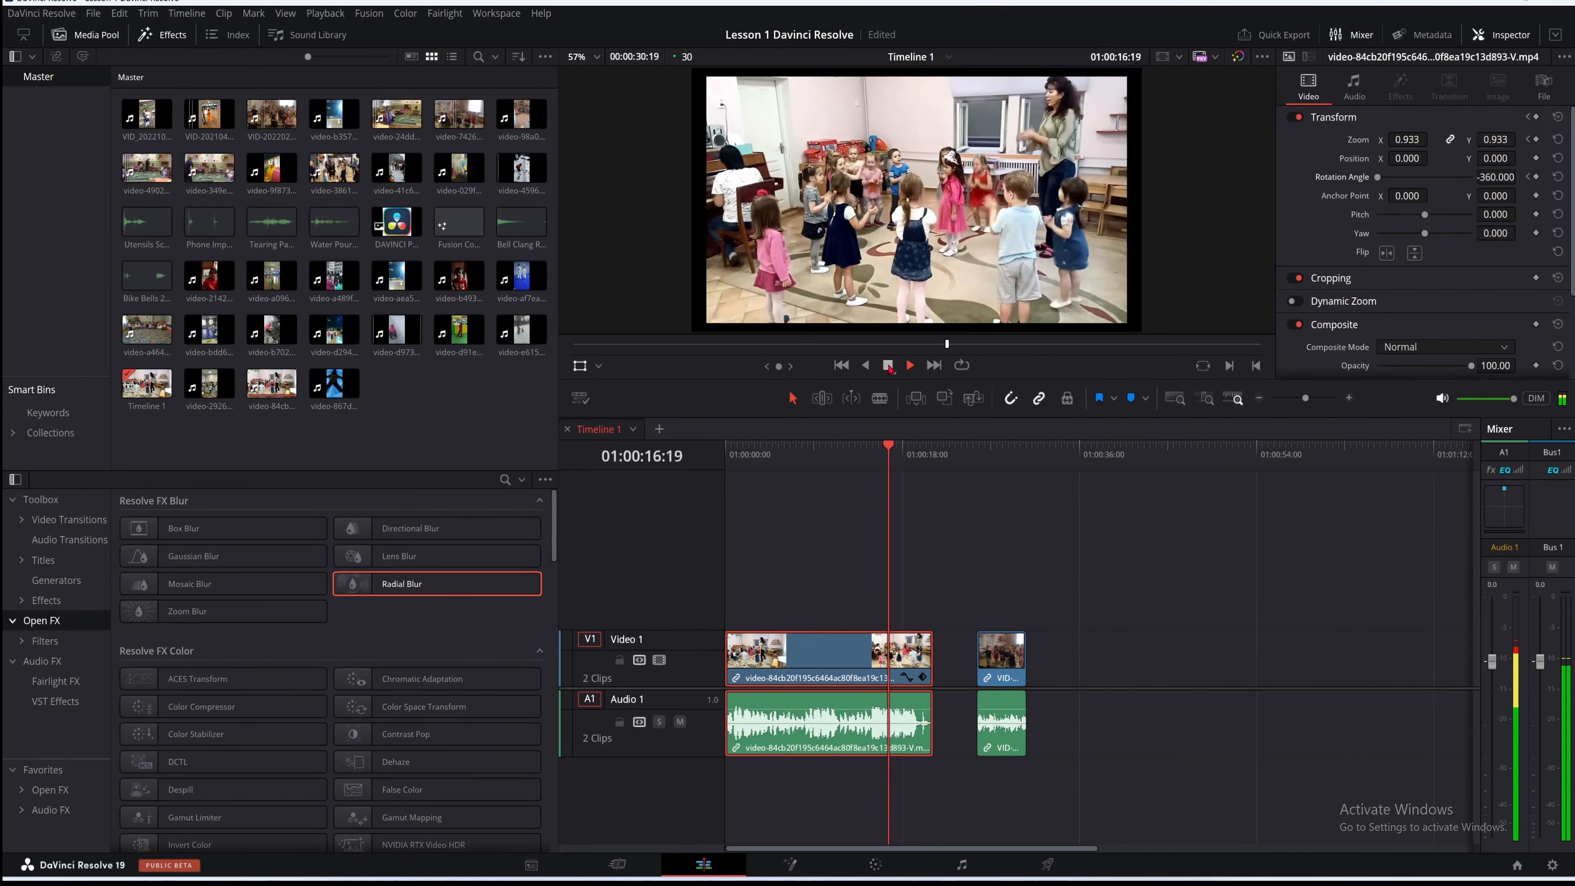
left_click(888, 365)
Examine the frame at 01:00:07:17 at viewer zoom levels of 6.25%, 50%, 75%, 100% and 200%, and return the viewer to Fit
left_click(785, 462)
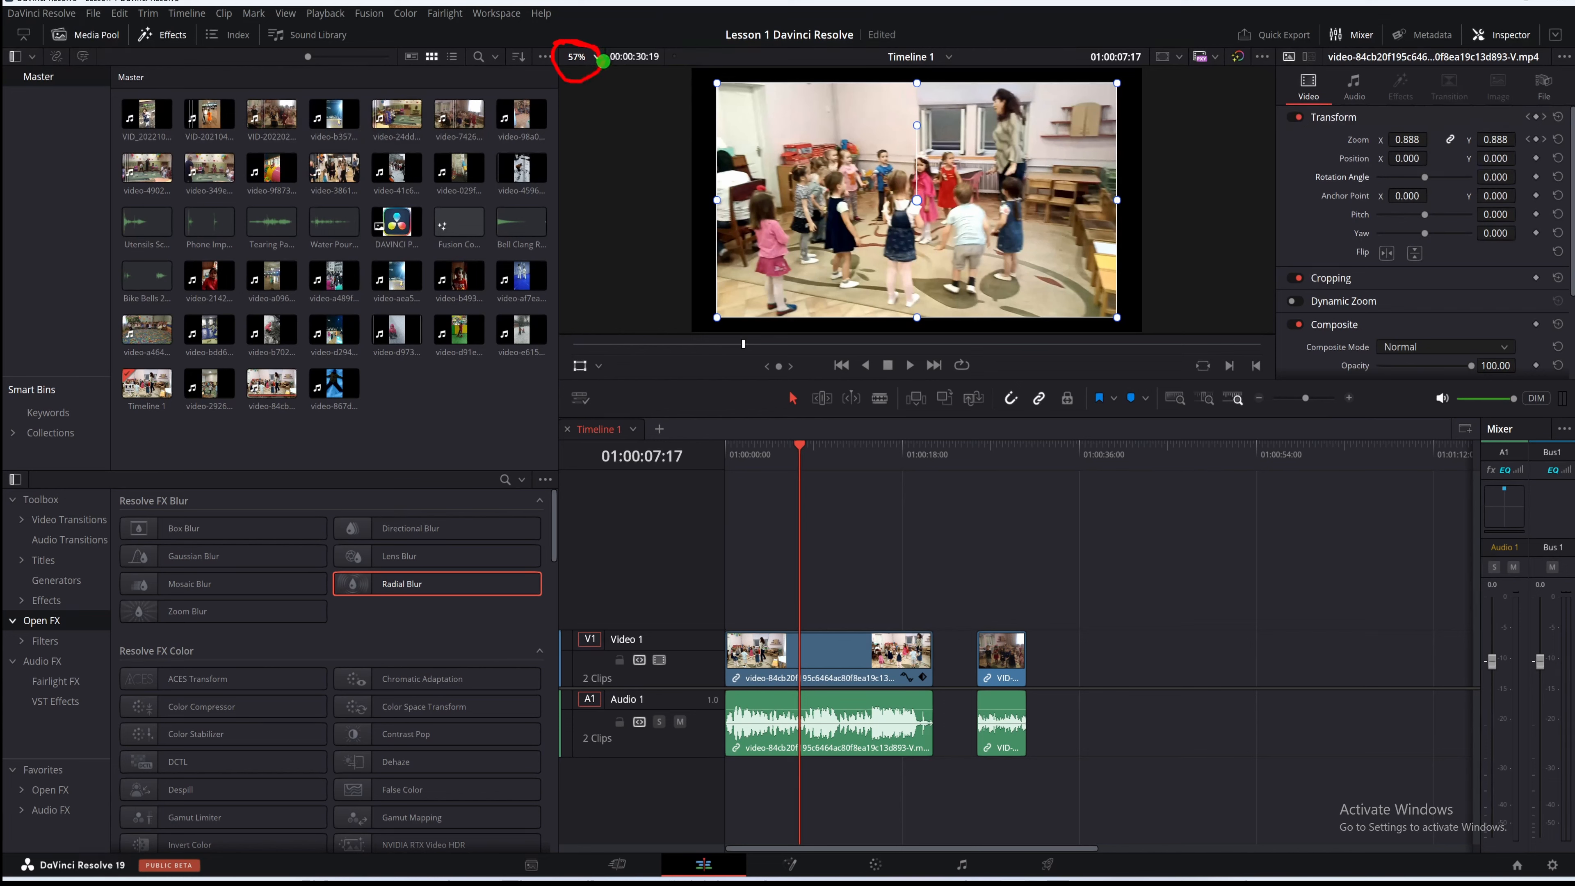
left_click(599, 56)
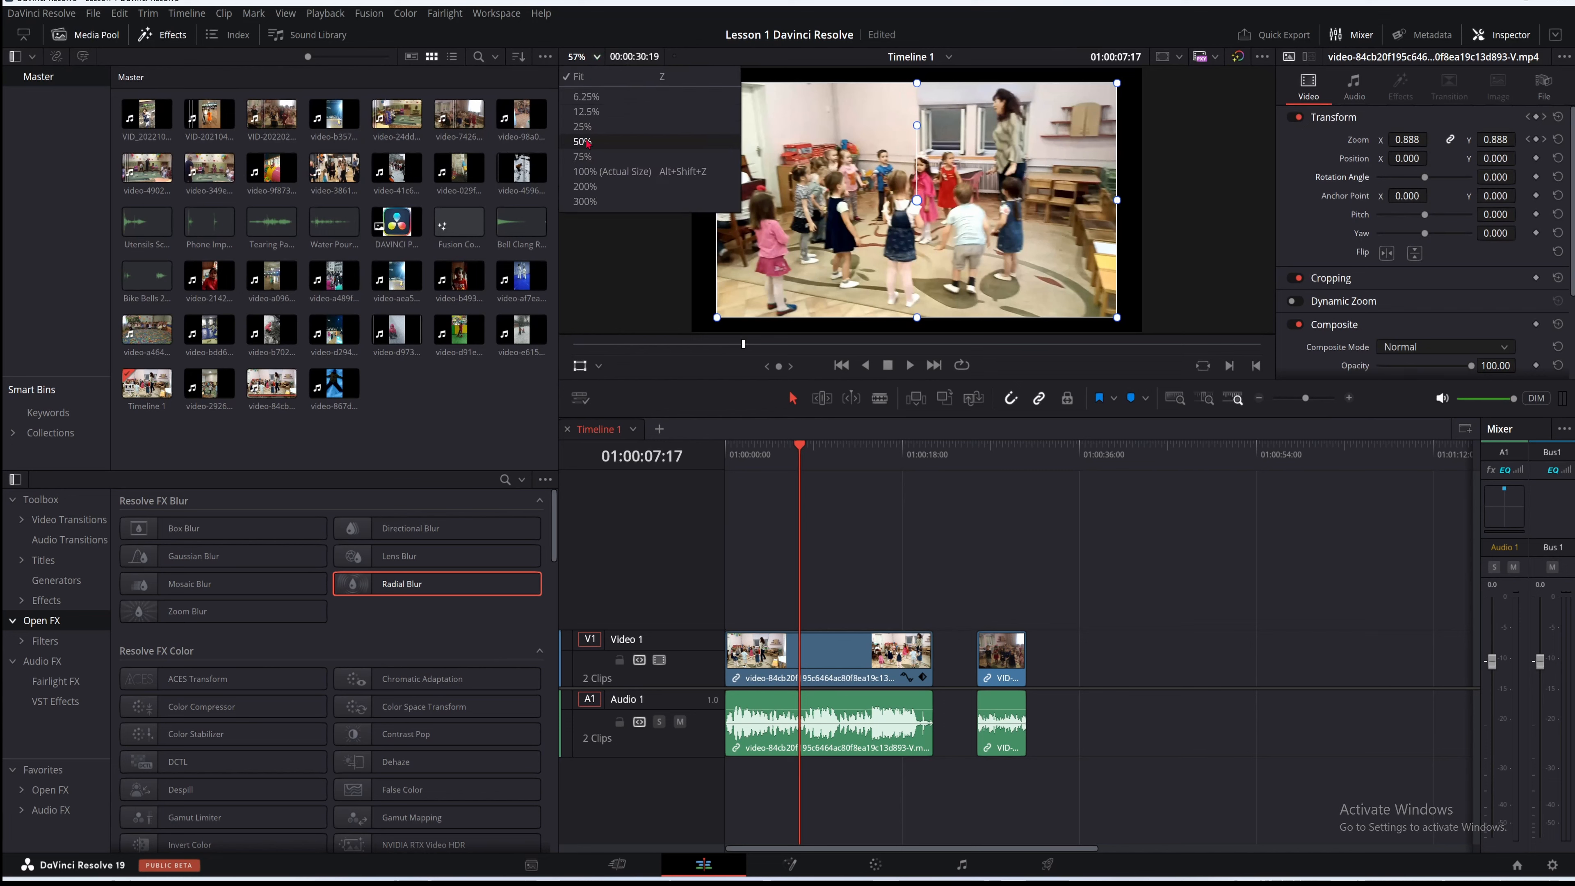
left_click(593, 97)
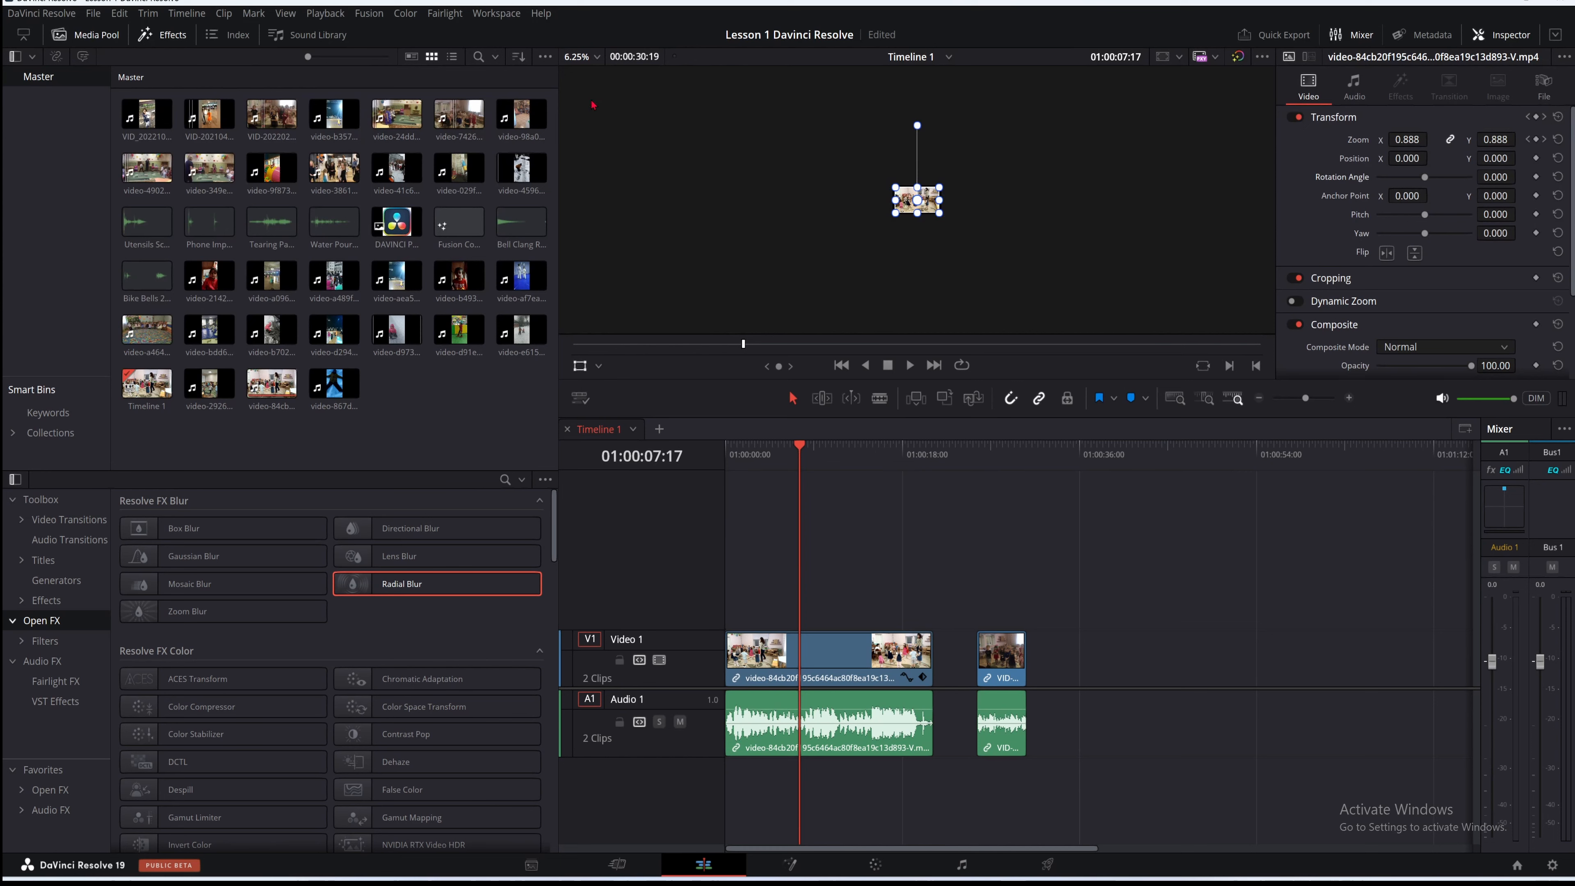
left_click(596, 56)
left_click(591, 103)
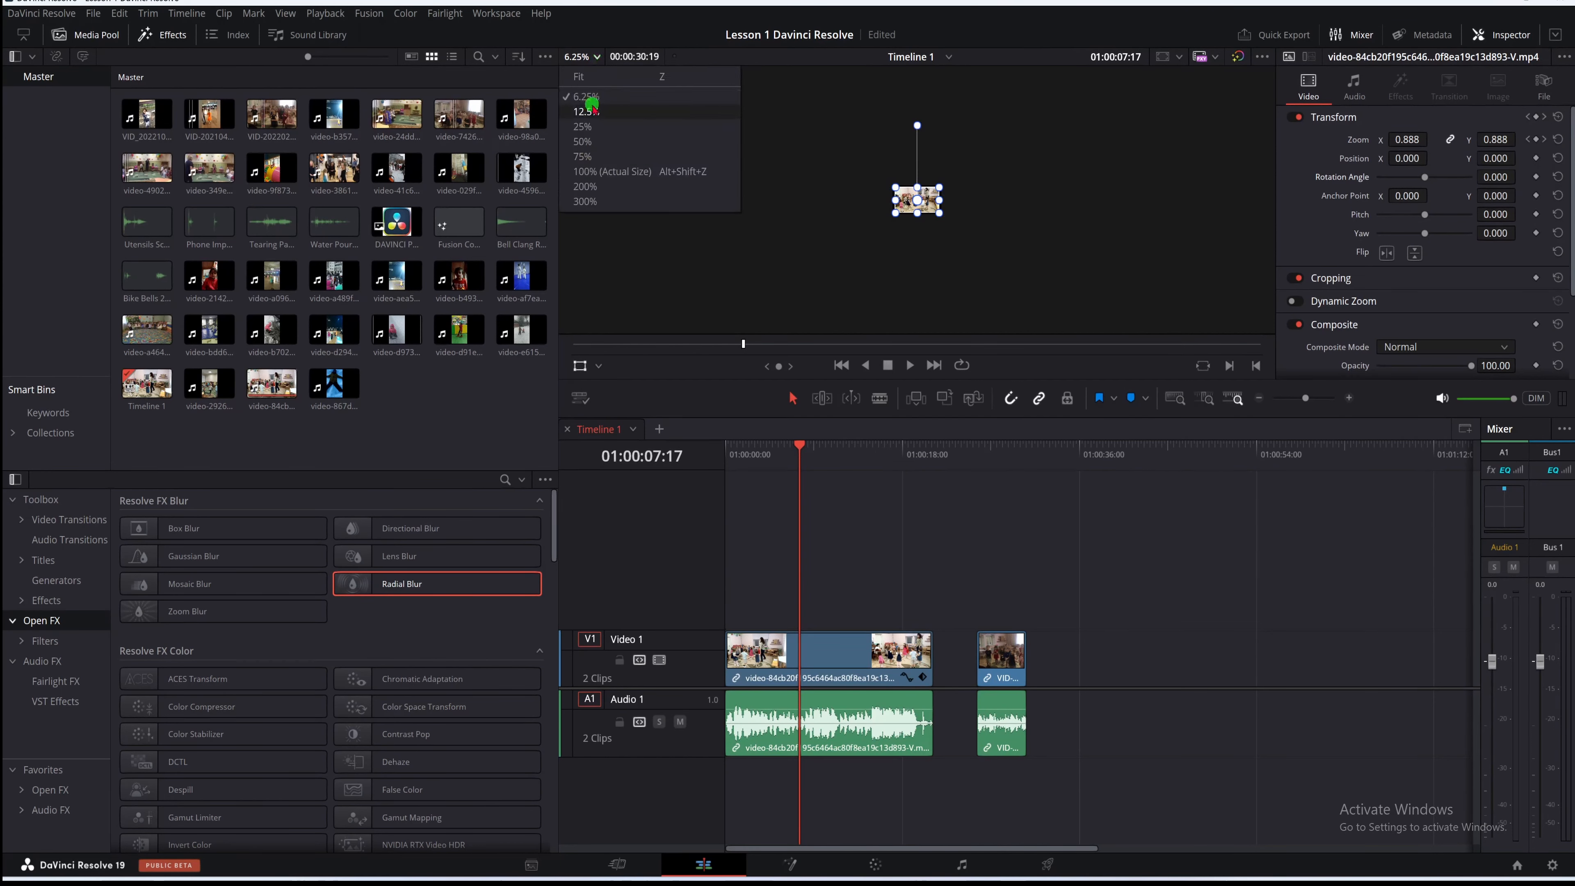
left_click(595, 55)
left_click(588, 137)
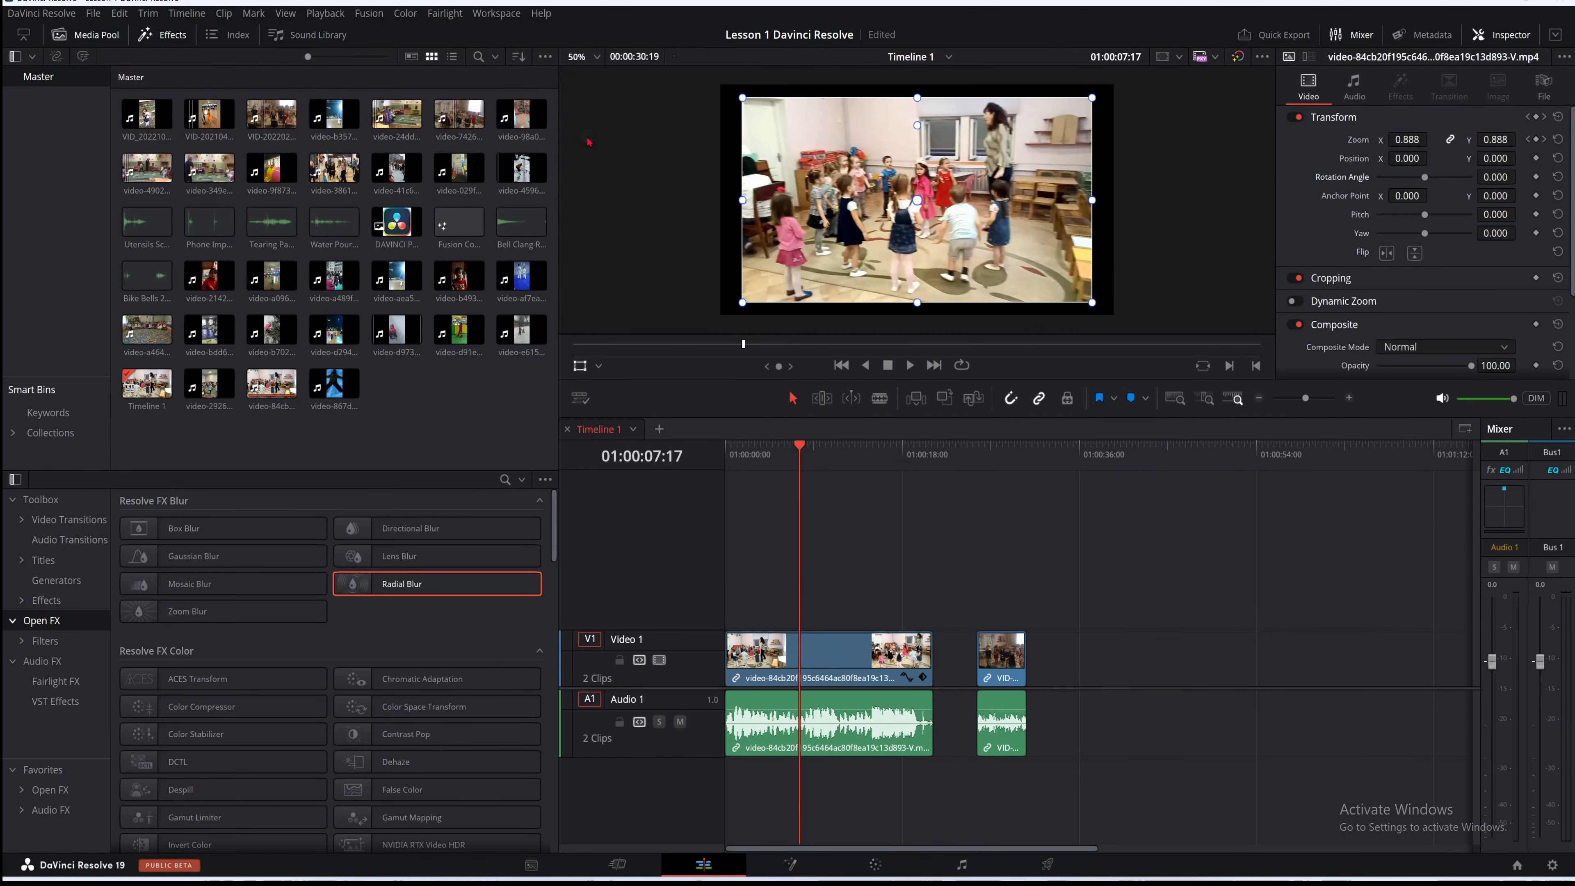
left_click(598, 57)
left_click(586, 155)
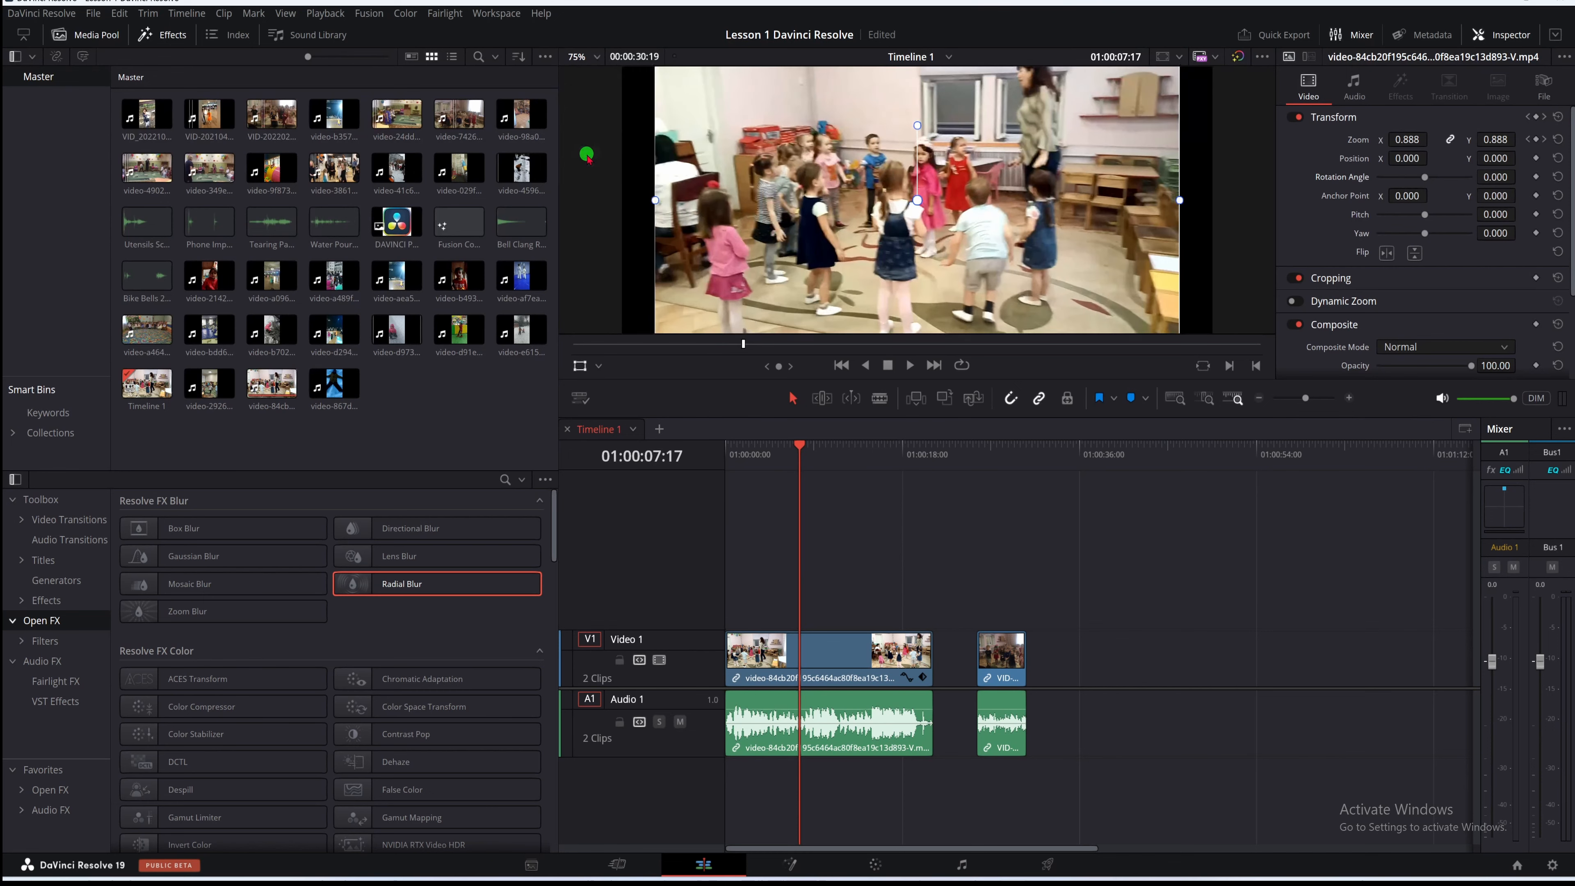
left_click(600, 57)
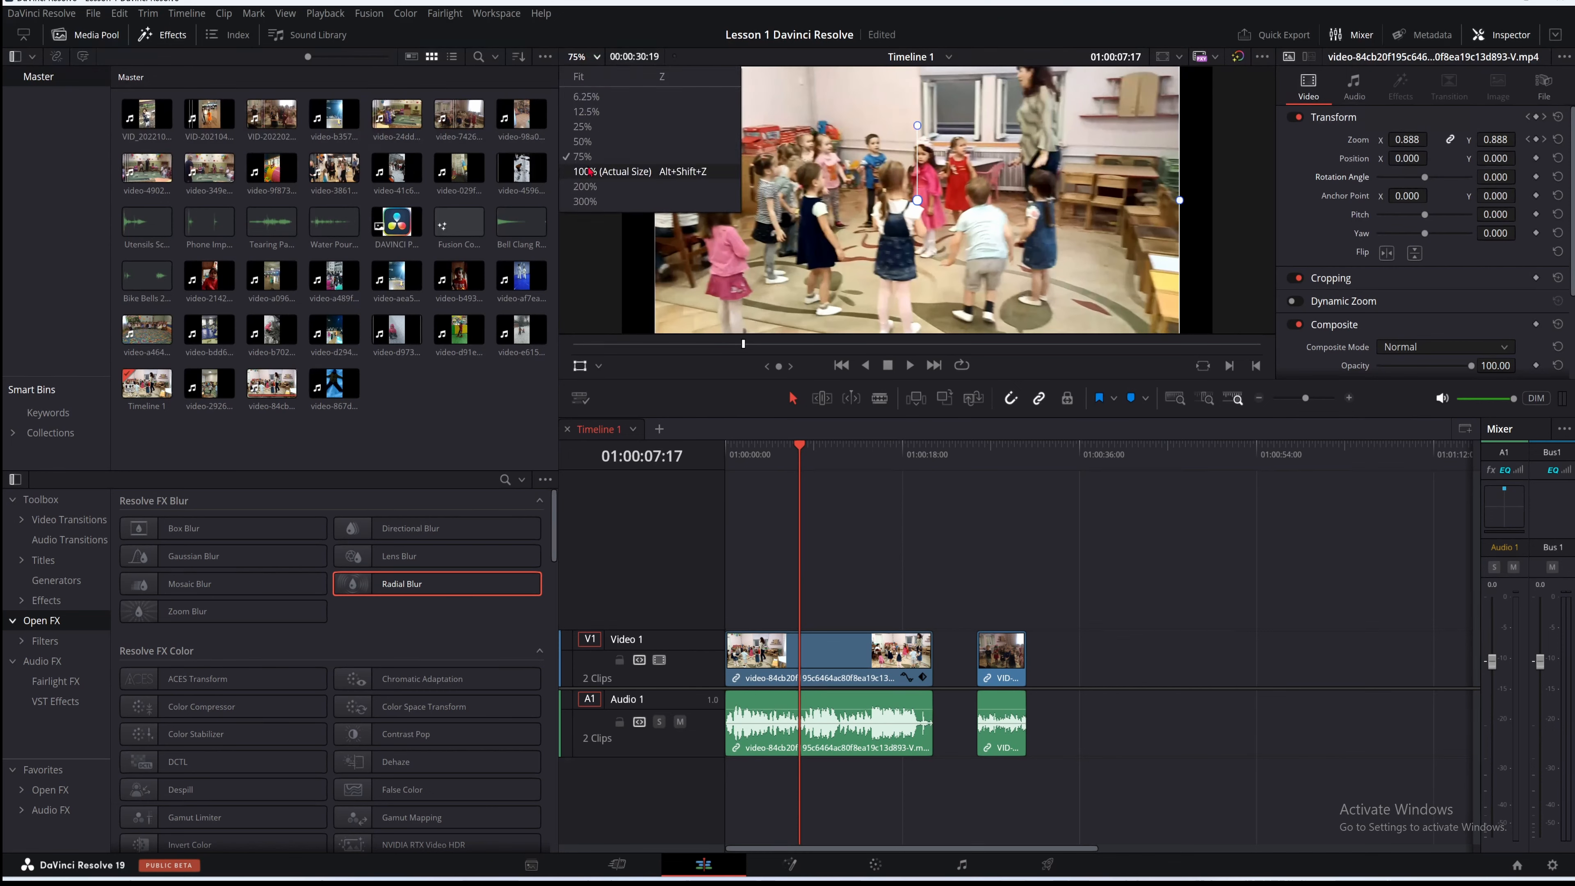
left_click(588, 170)
left_click(599, 58)
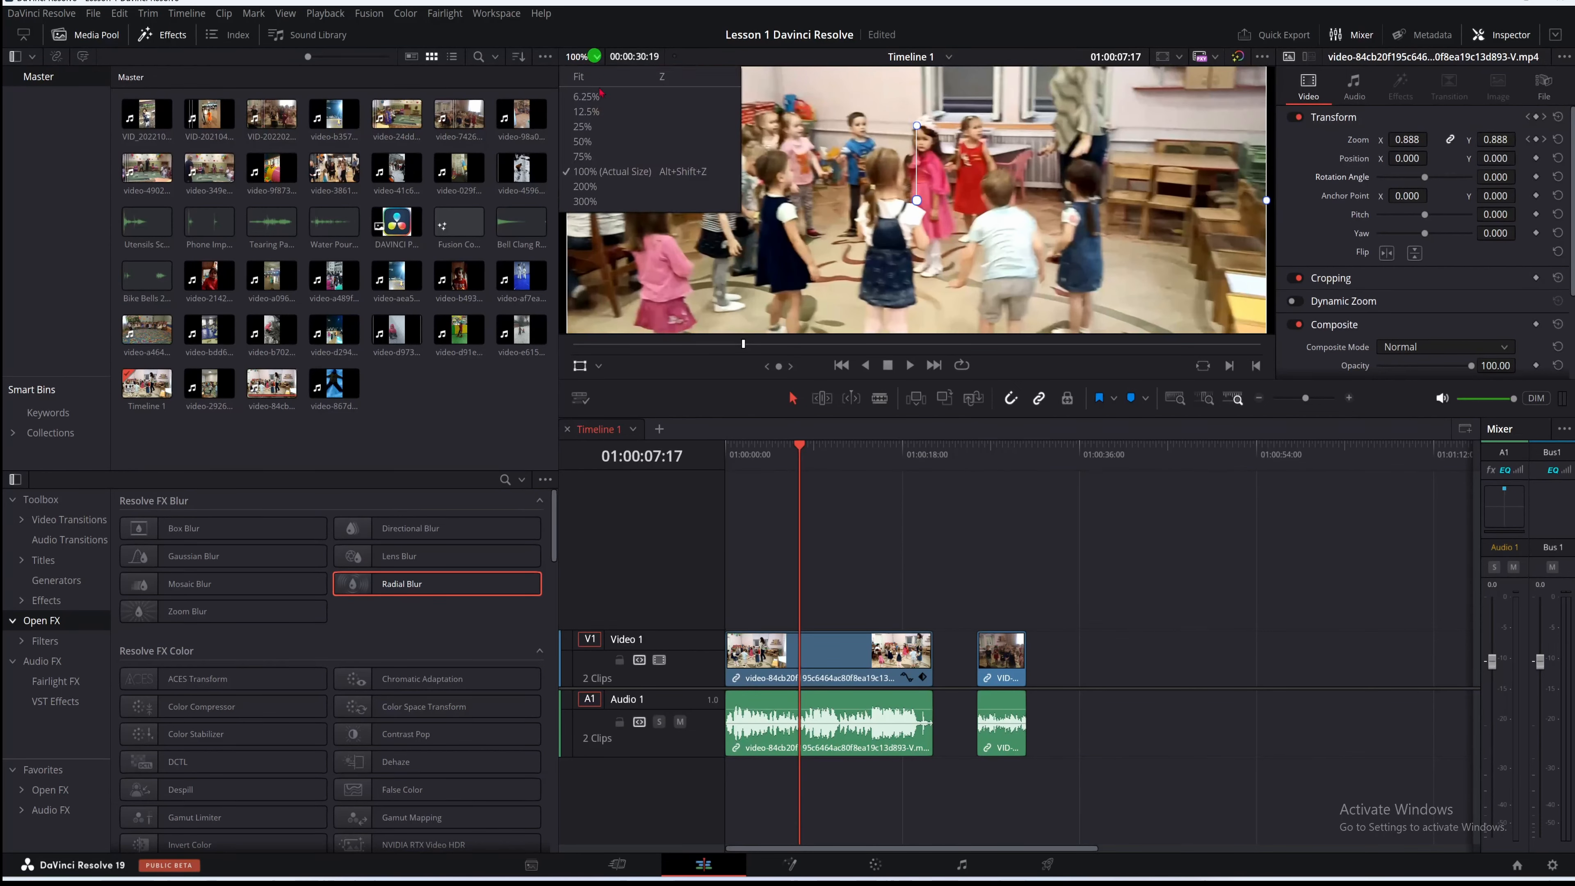
left_click(598, 183)
left_click(598, 58)
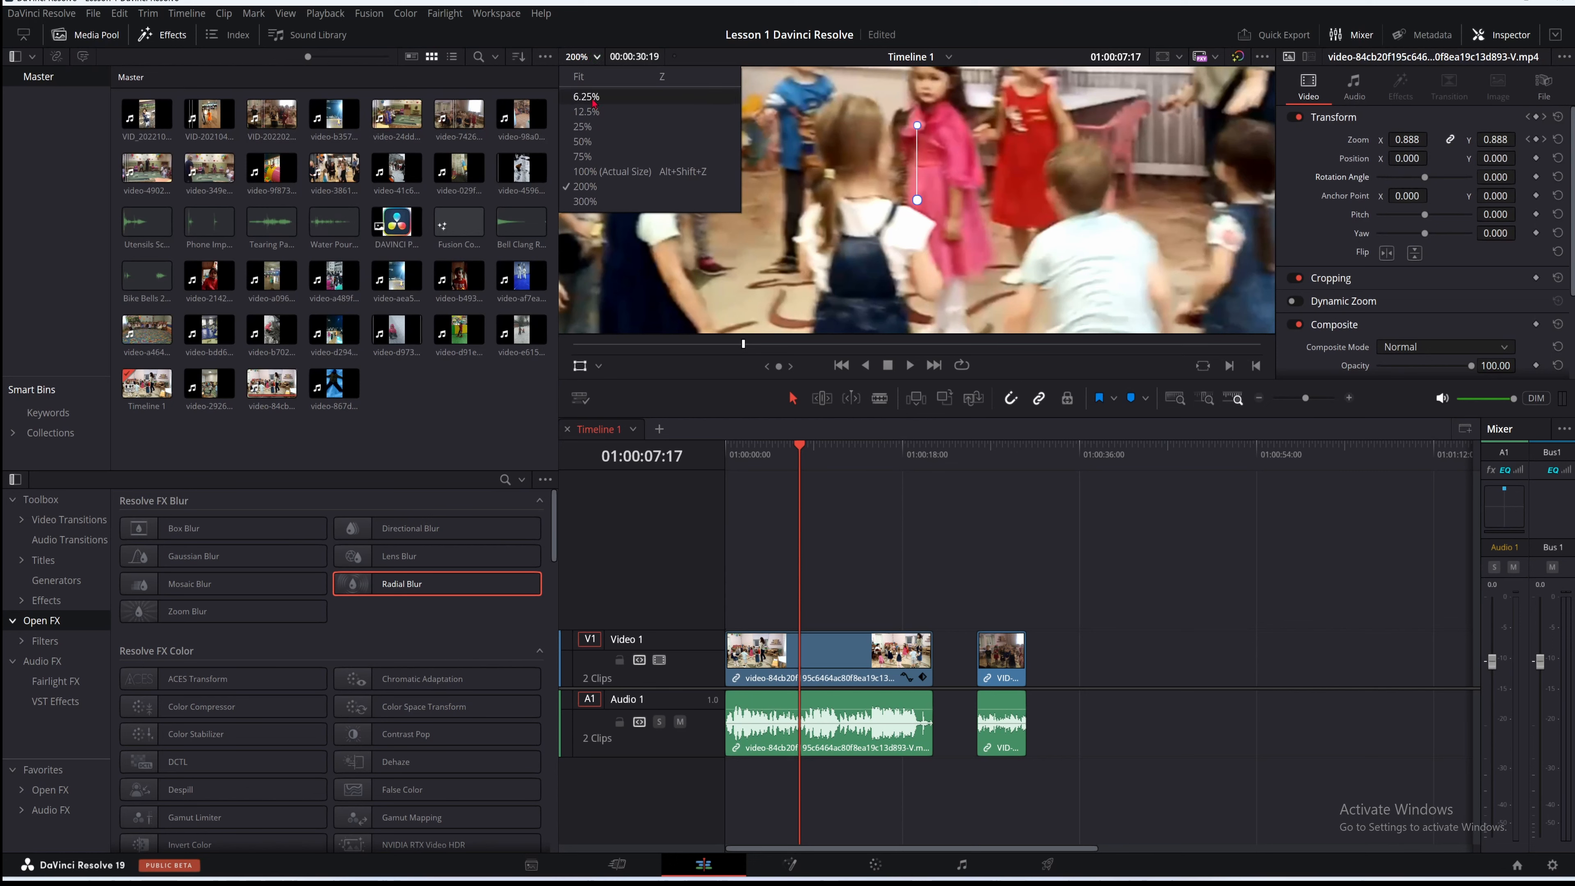
left_click(579, 76)
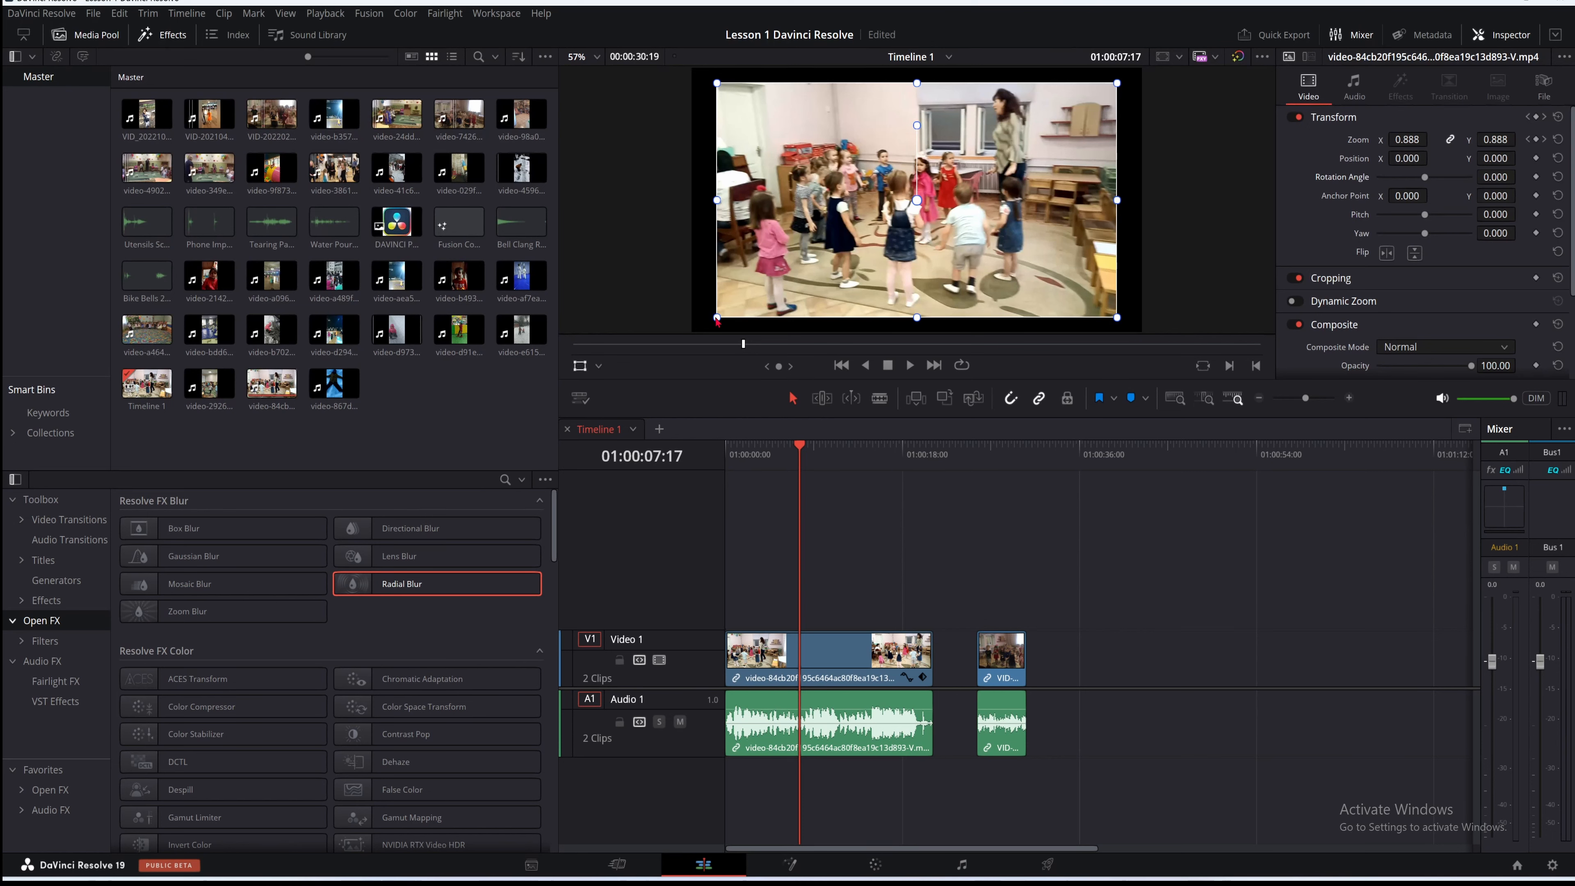
Scale the first clip in the viewer to a Zoom of 0.812 and rotate it to 2.750 at 01:00:07:17
mouse_move(716, 321)
left_mouse_down()
mouse_move(772, 283)
mouse_move(692, 327)
left_mouse_up()
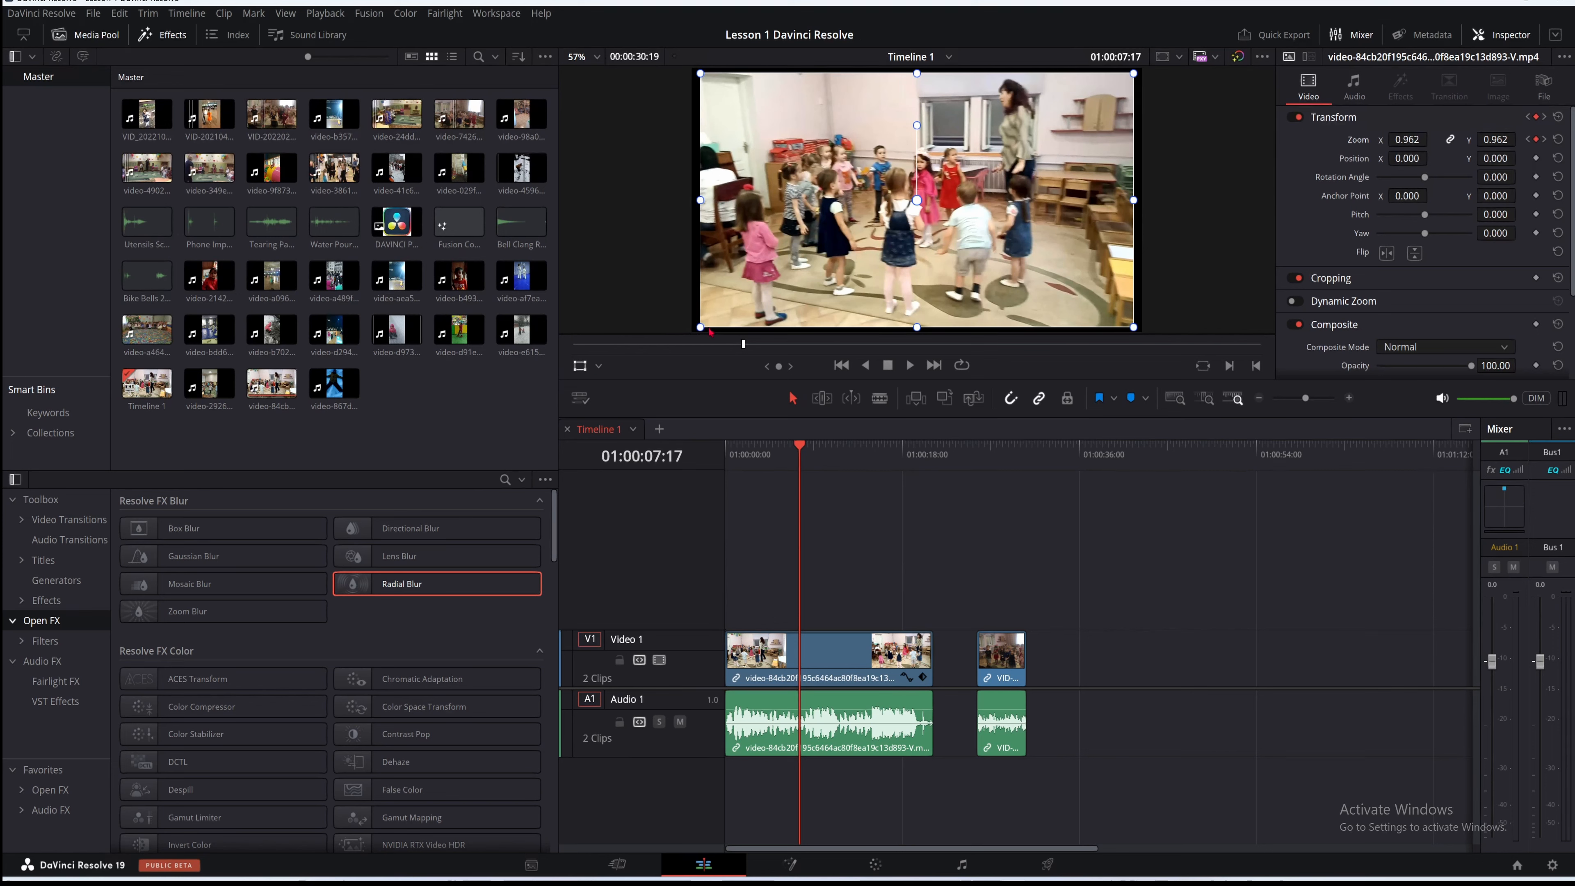
left_click_drag(698, 327, 754, 295)
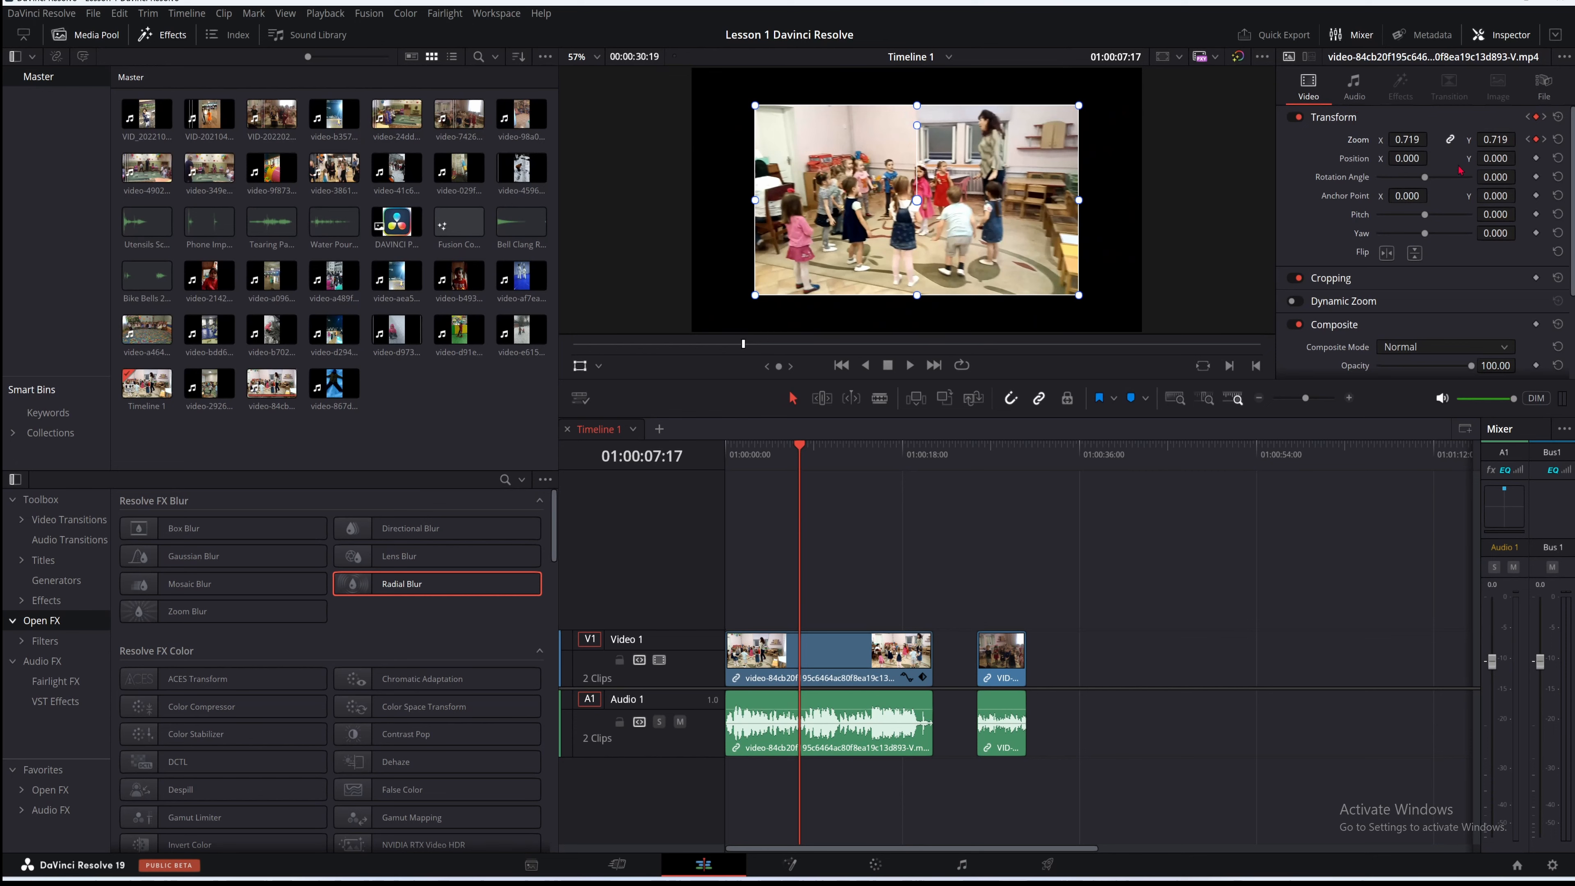
left_click_drag(759, 303, 692, 299)
mouse_move(916, 118)
left_mouse_down()
mouse_move(939, 156)
mouse_move(917, 136)
left_mouse_up()
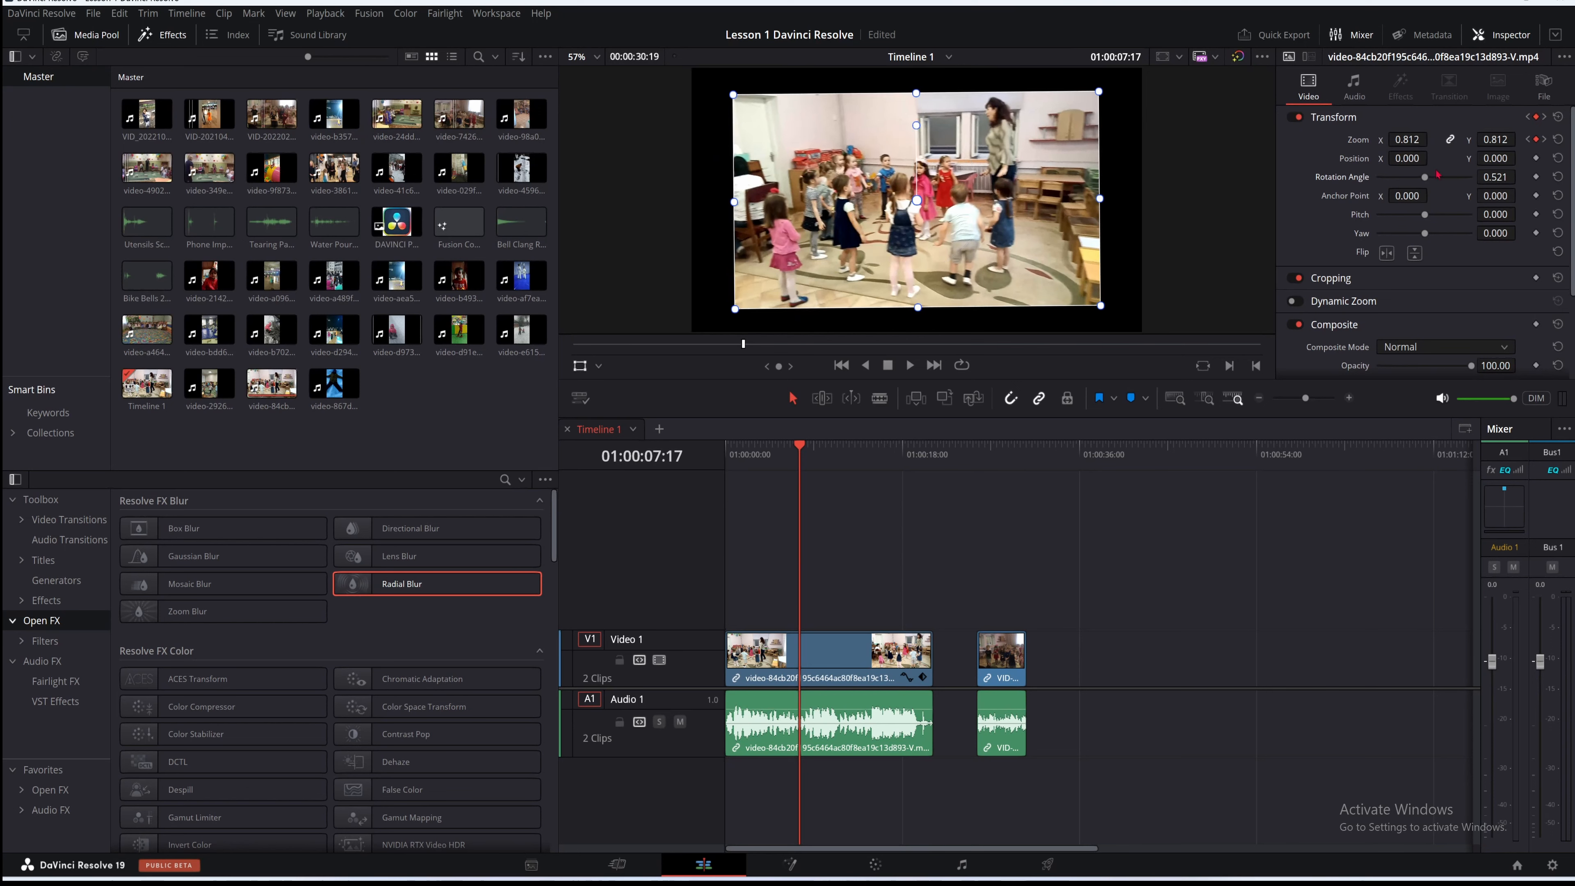
left_click_drag(1425, 178, 1426, 178)
Show the first clip's keyframe track, and undo the recent scaling, rotation and keyframe edits back to the clip's full-frame state
left_click(923, 677)
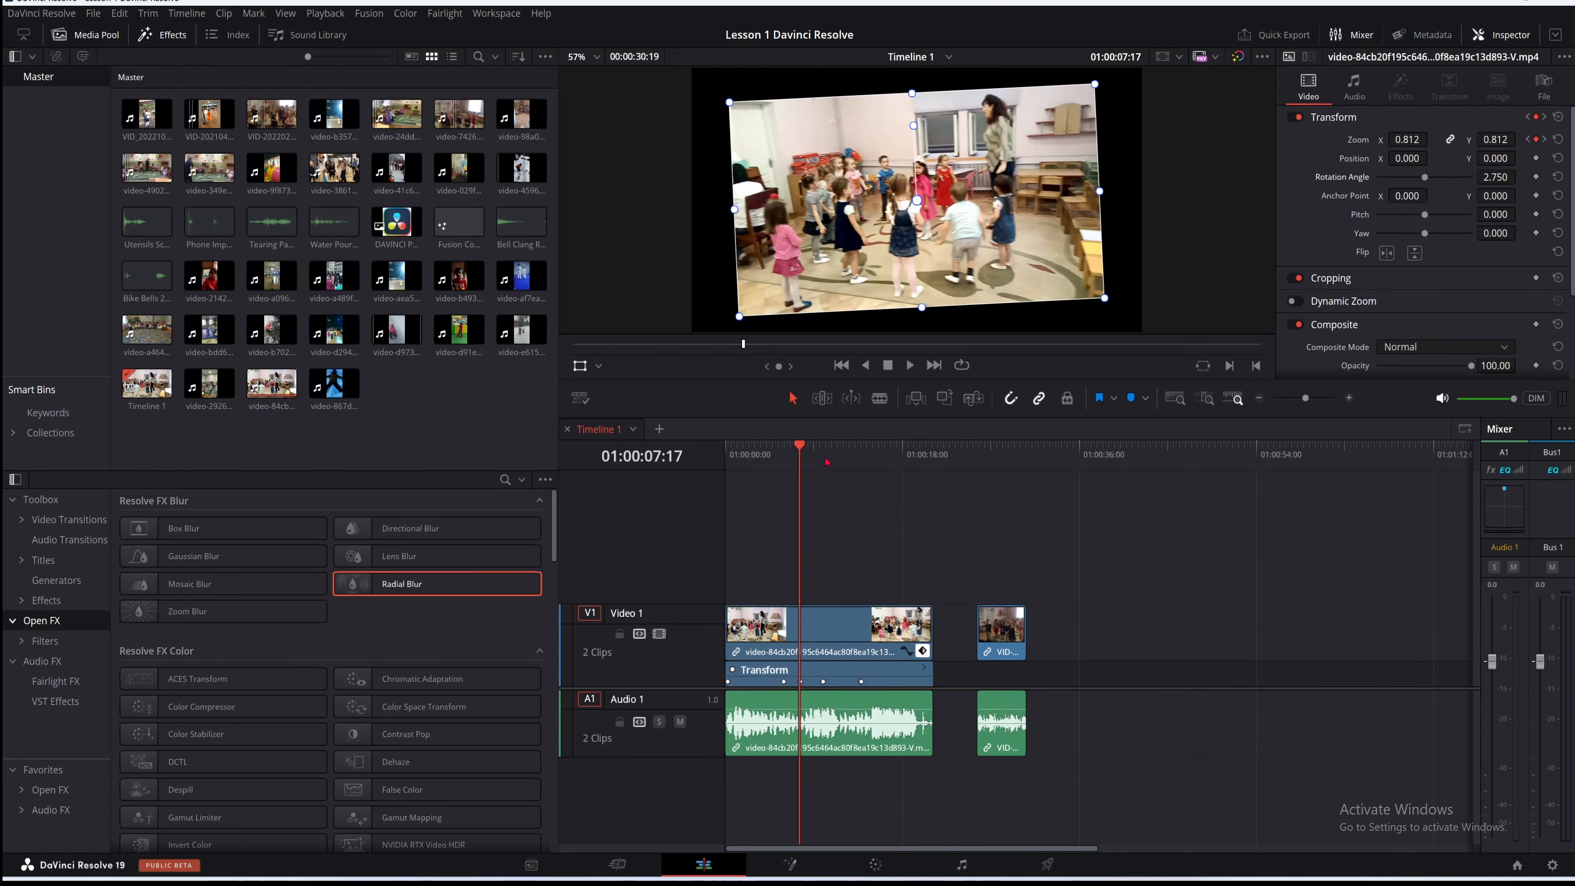
key("ctrl+z")
key("ctrl+z")
key("ctrl+z")
key("ctrl+z")
key("ctrl+z")
key("ctrl+z")
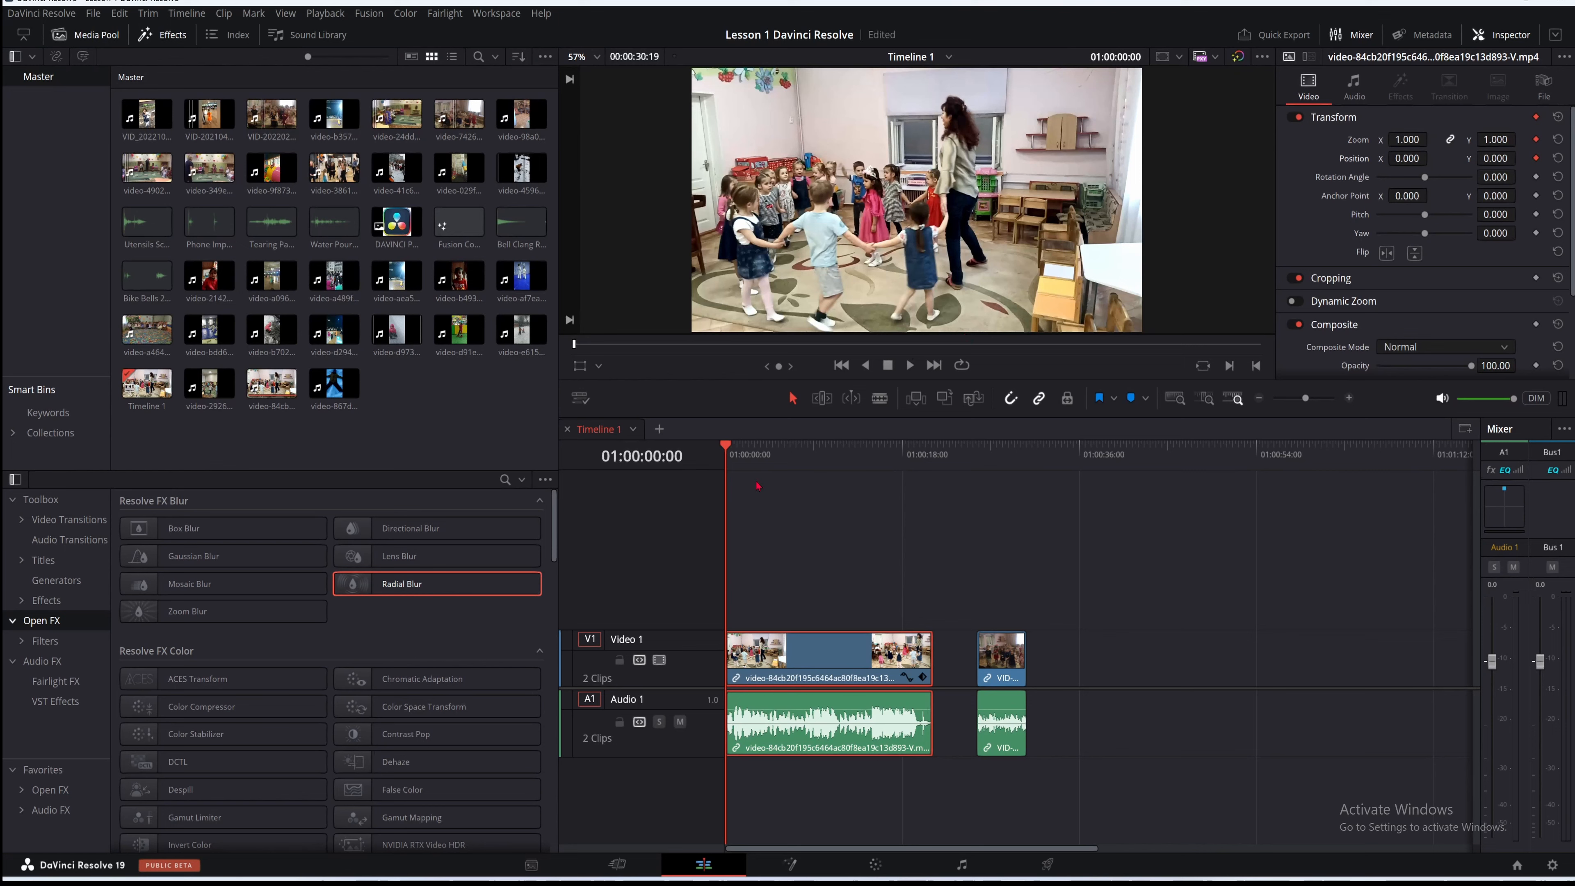
Keyframe the first clip at 01:00:03:04 with a Zoom of 2.450 and a Position X of 243.000, and play it
left_click_drag(726, 447, 755, 448)
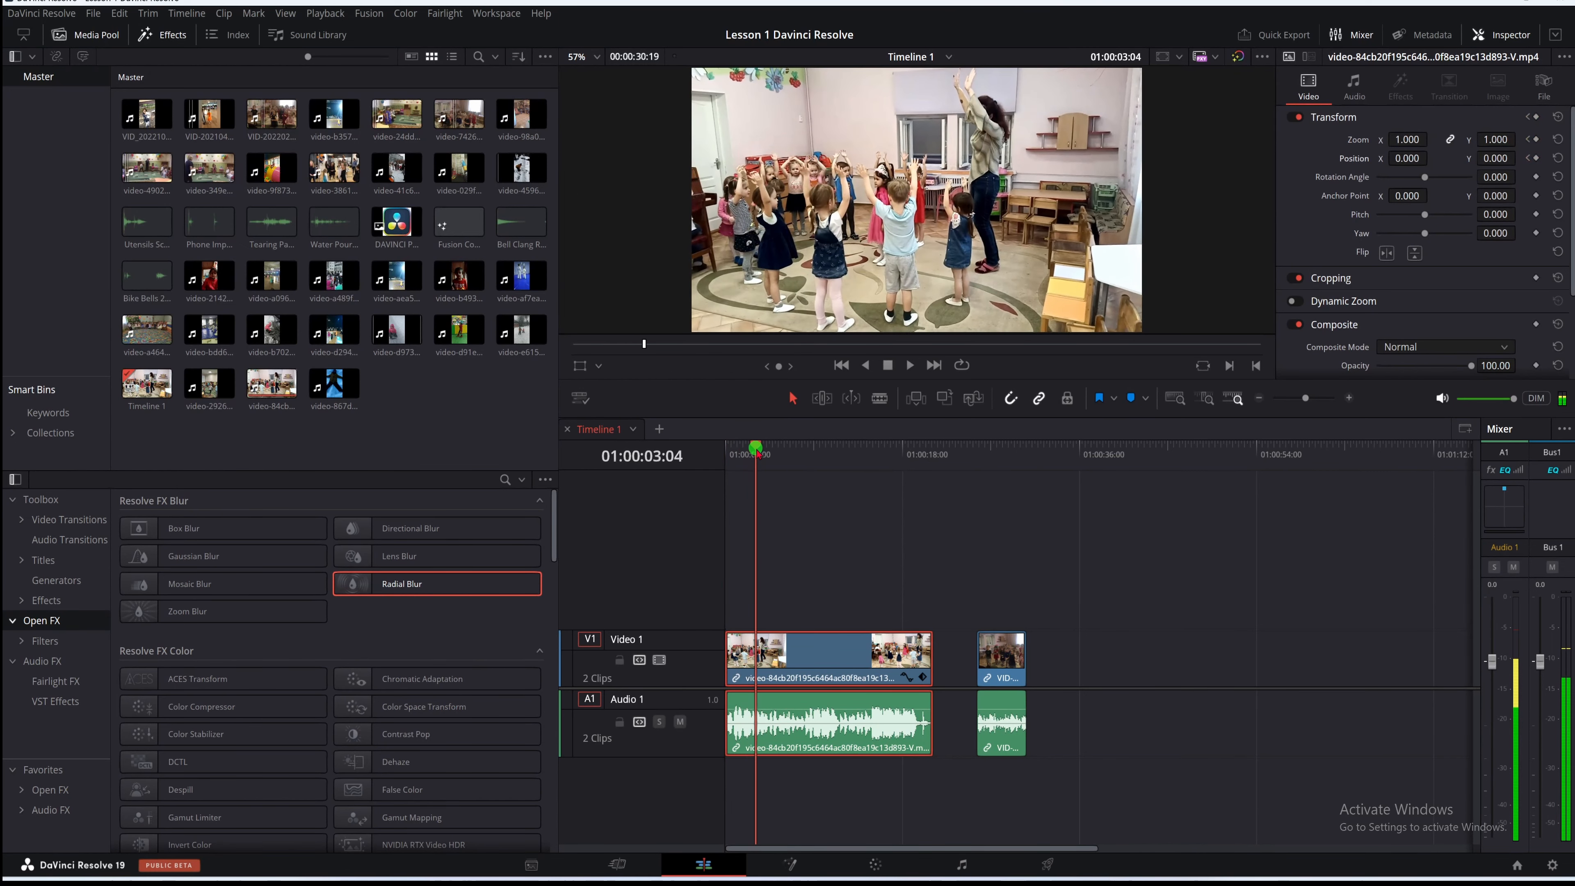
left_click(1536, 139)
left_click(1535, 159)
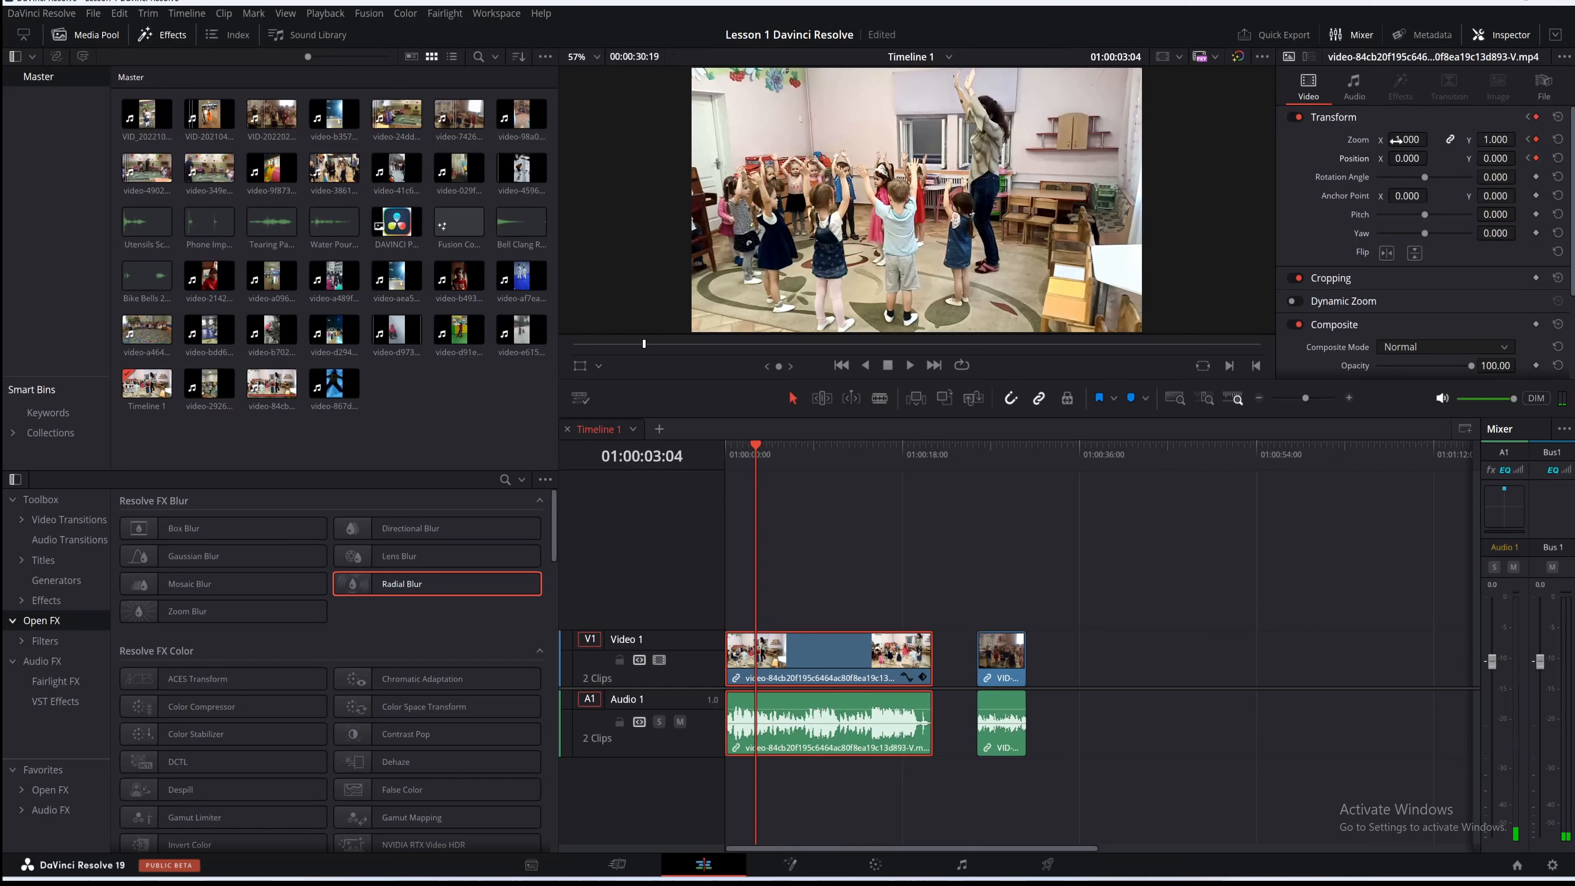
left_click_drag(1406, 139, 1510, 196)
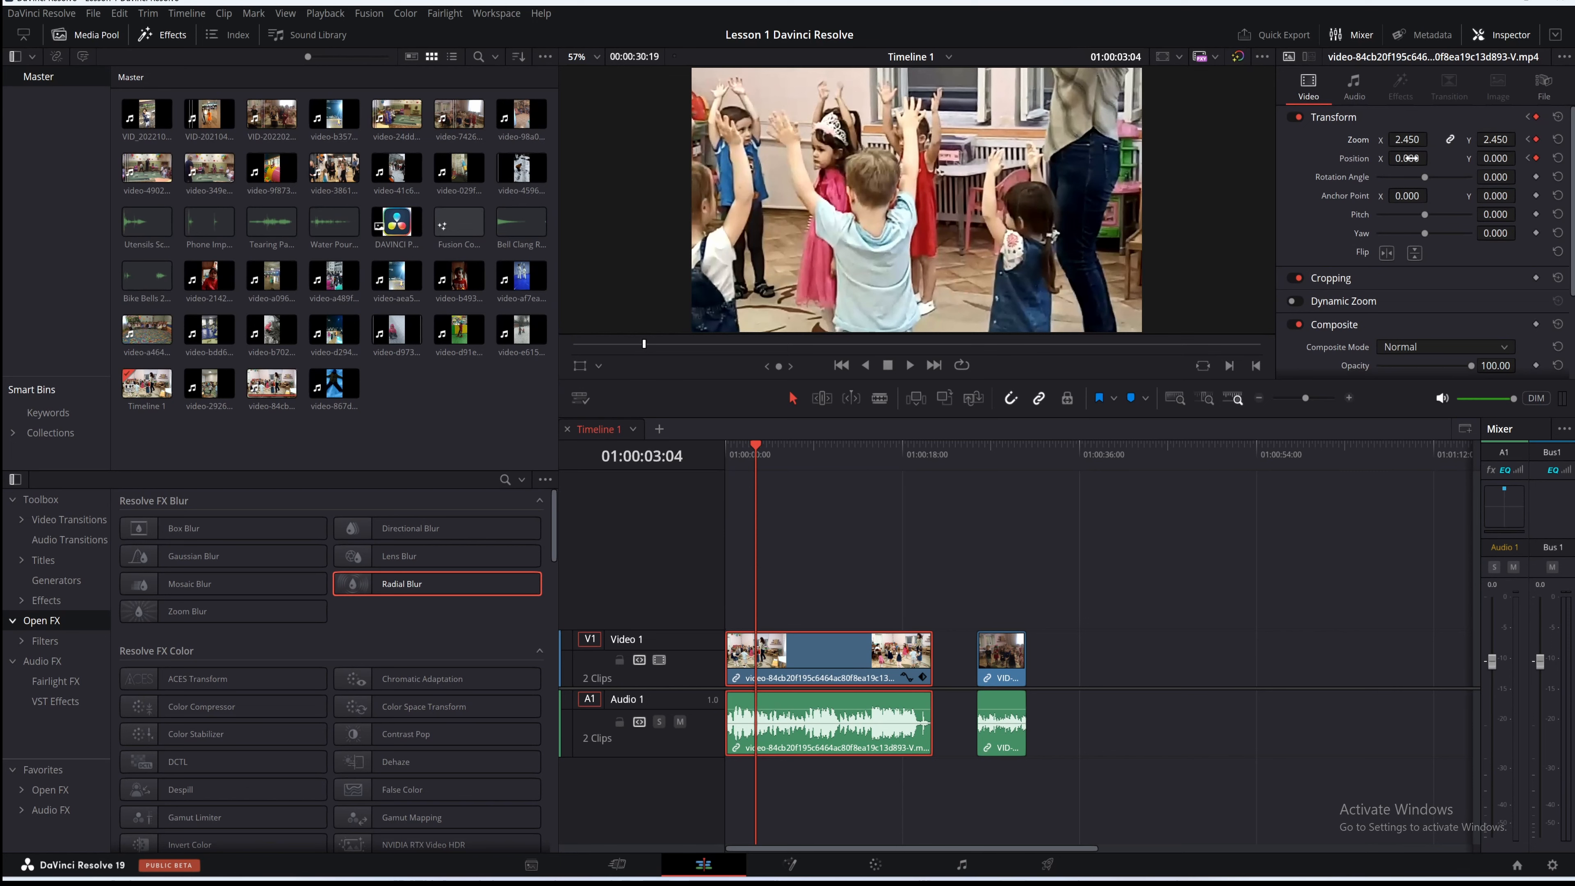
left_click_drag(1402, 159, 802, 454)
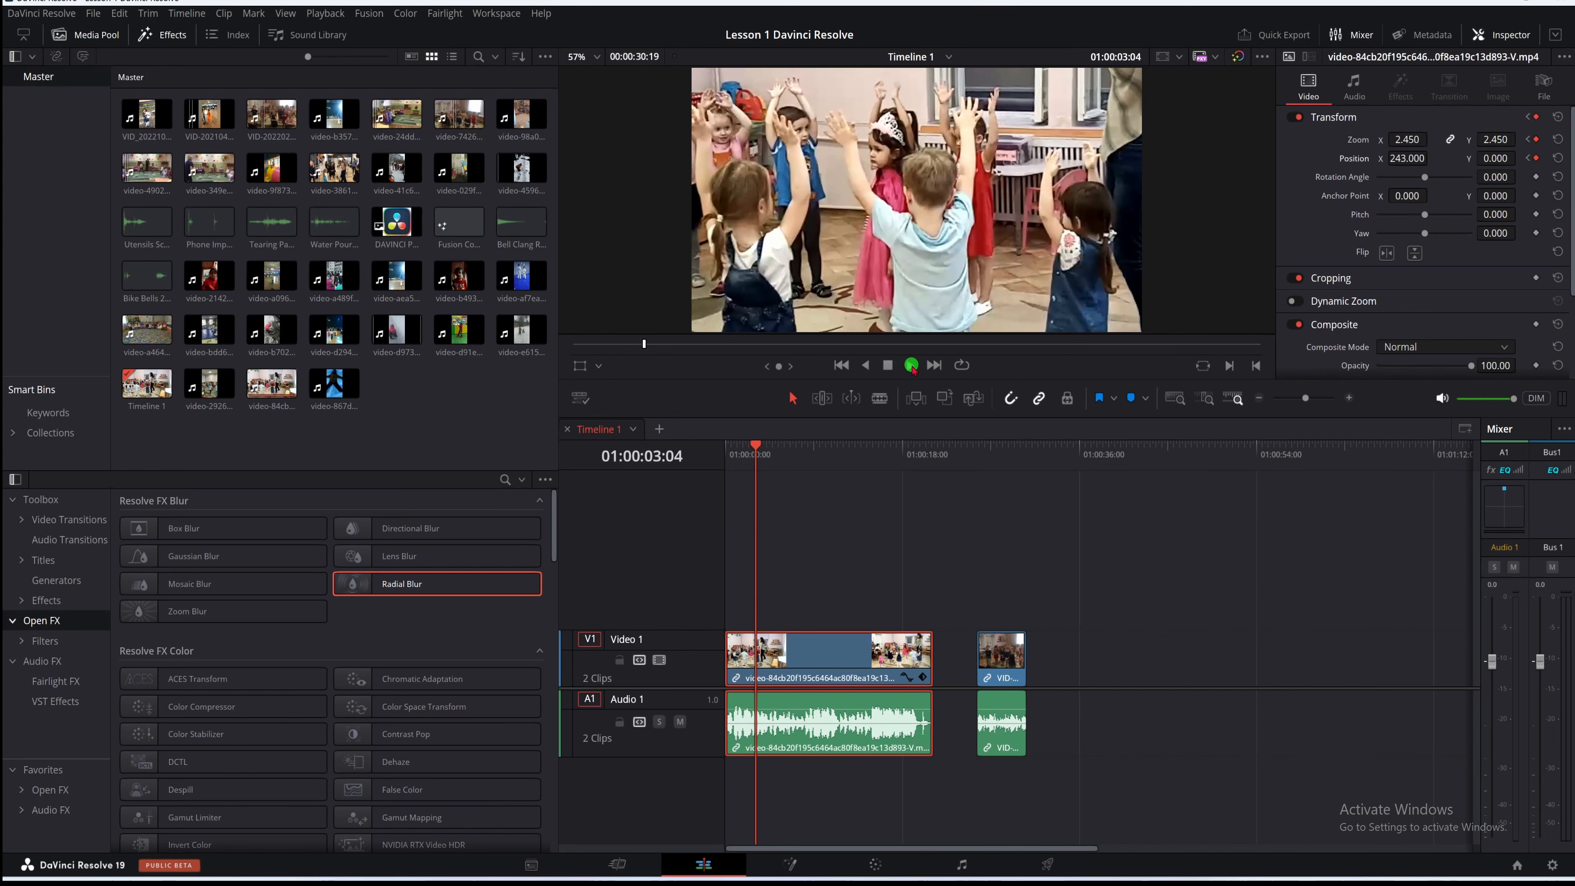
left_click(912, 366)
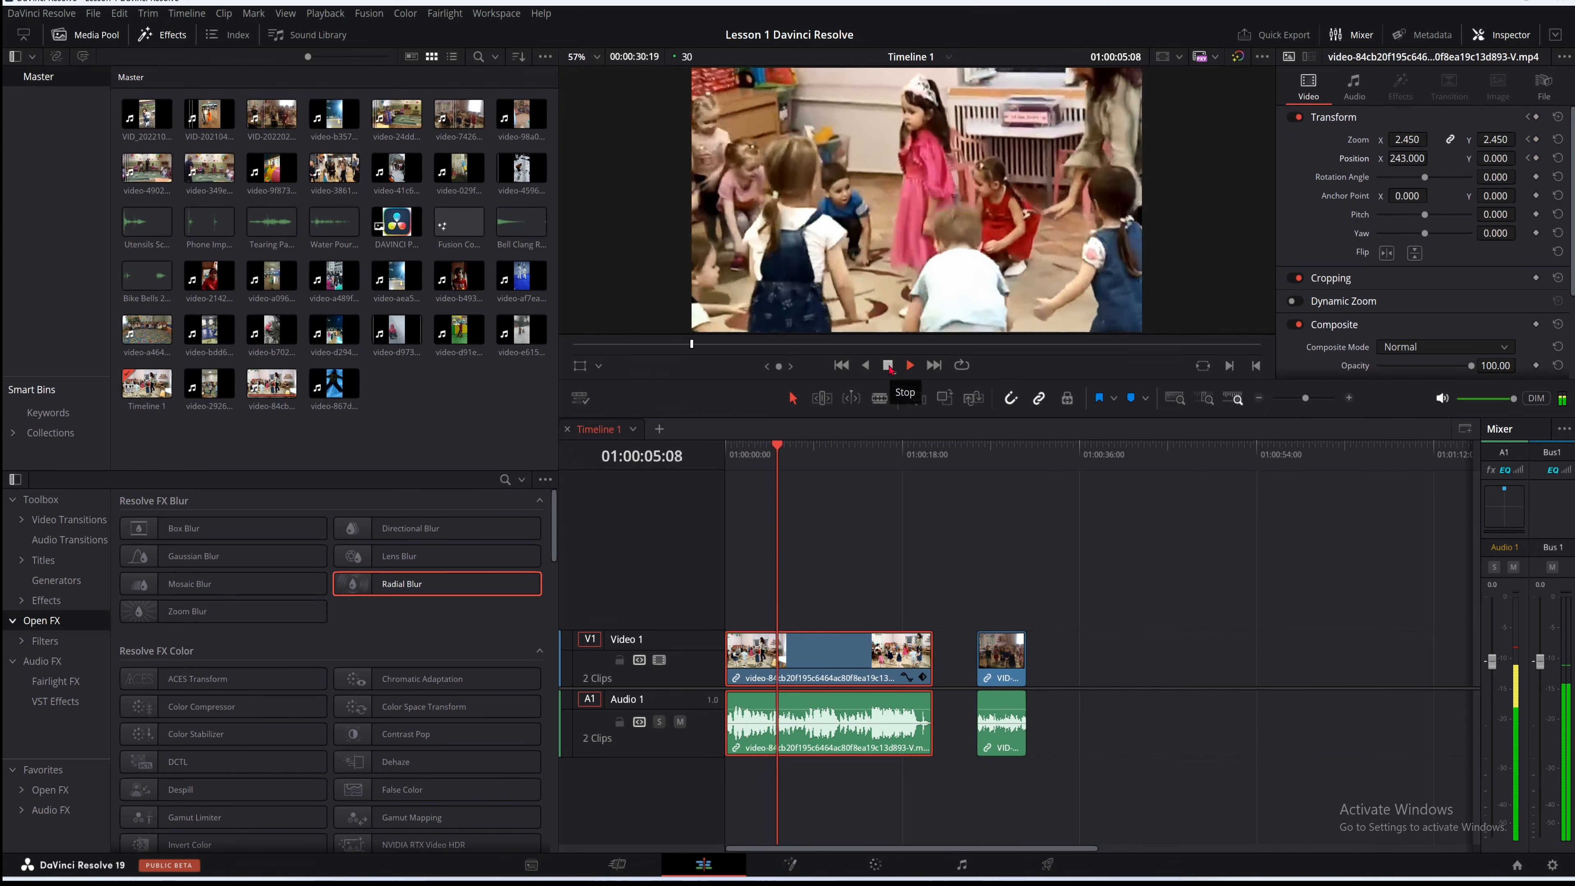
Keyframe the first clip at 01:00:07:02 with a Zoom of 0.520 and a Position X of 59.000
left_click(888, 365)
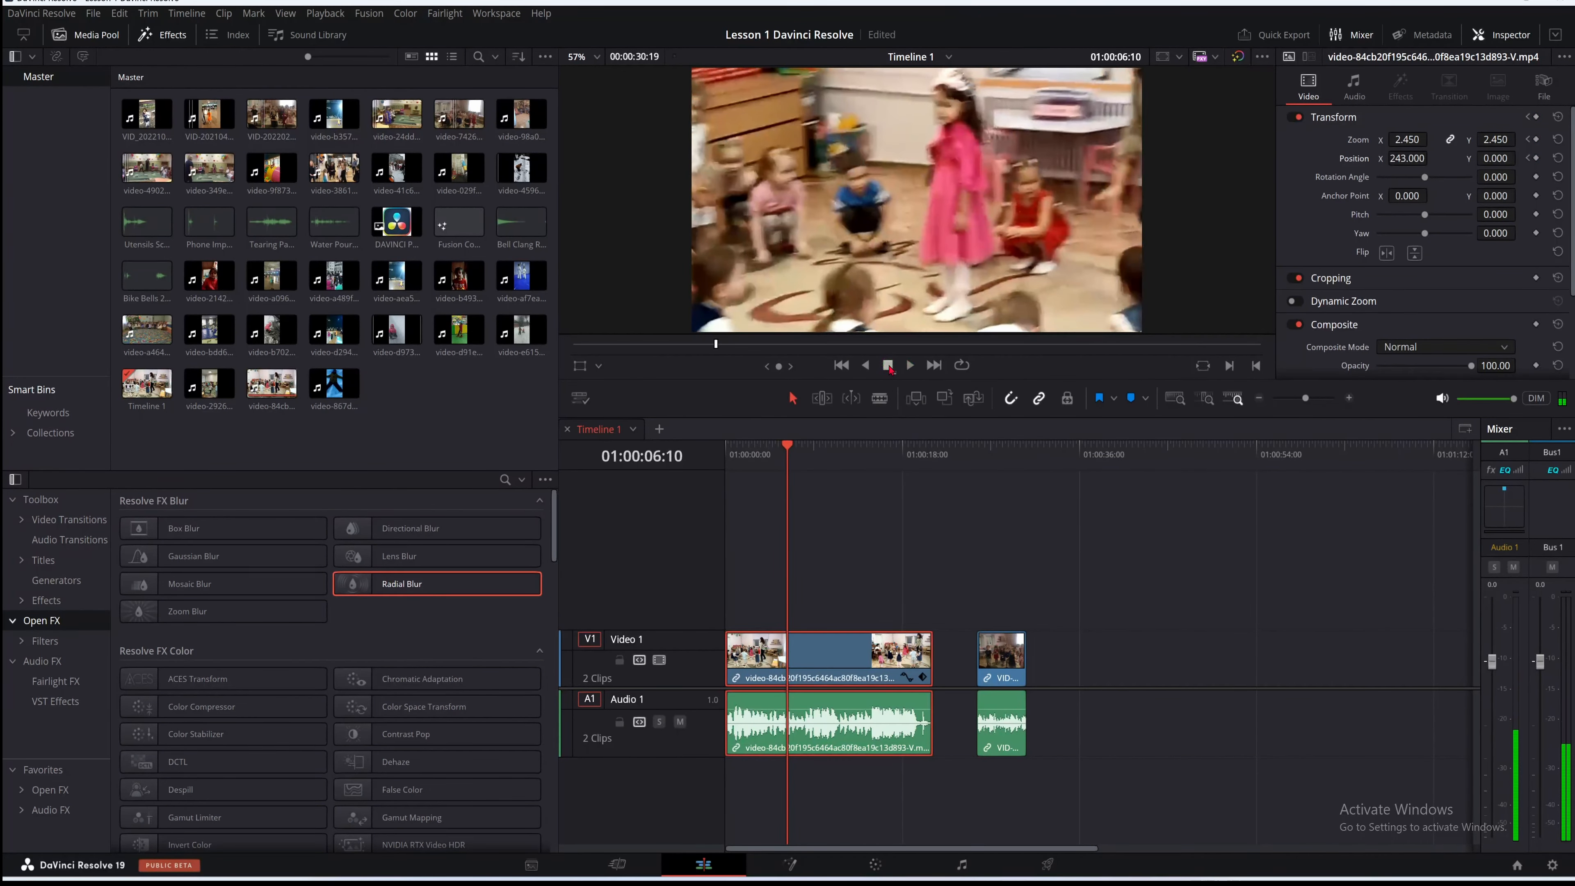
left_click(910, 365)
left_click(888, 366)
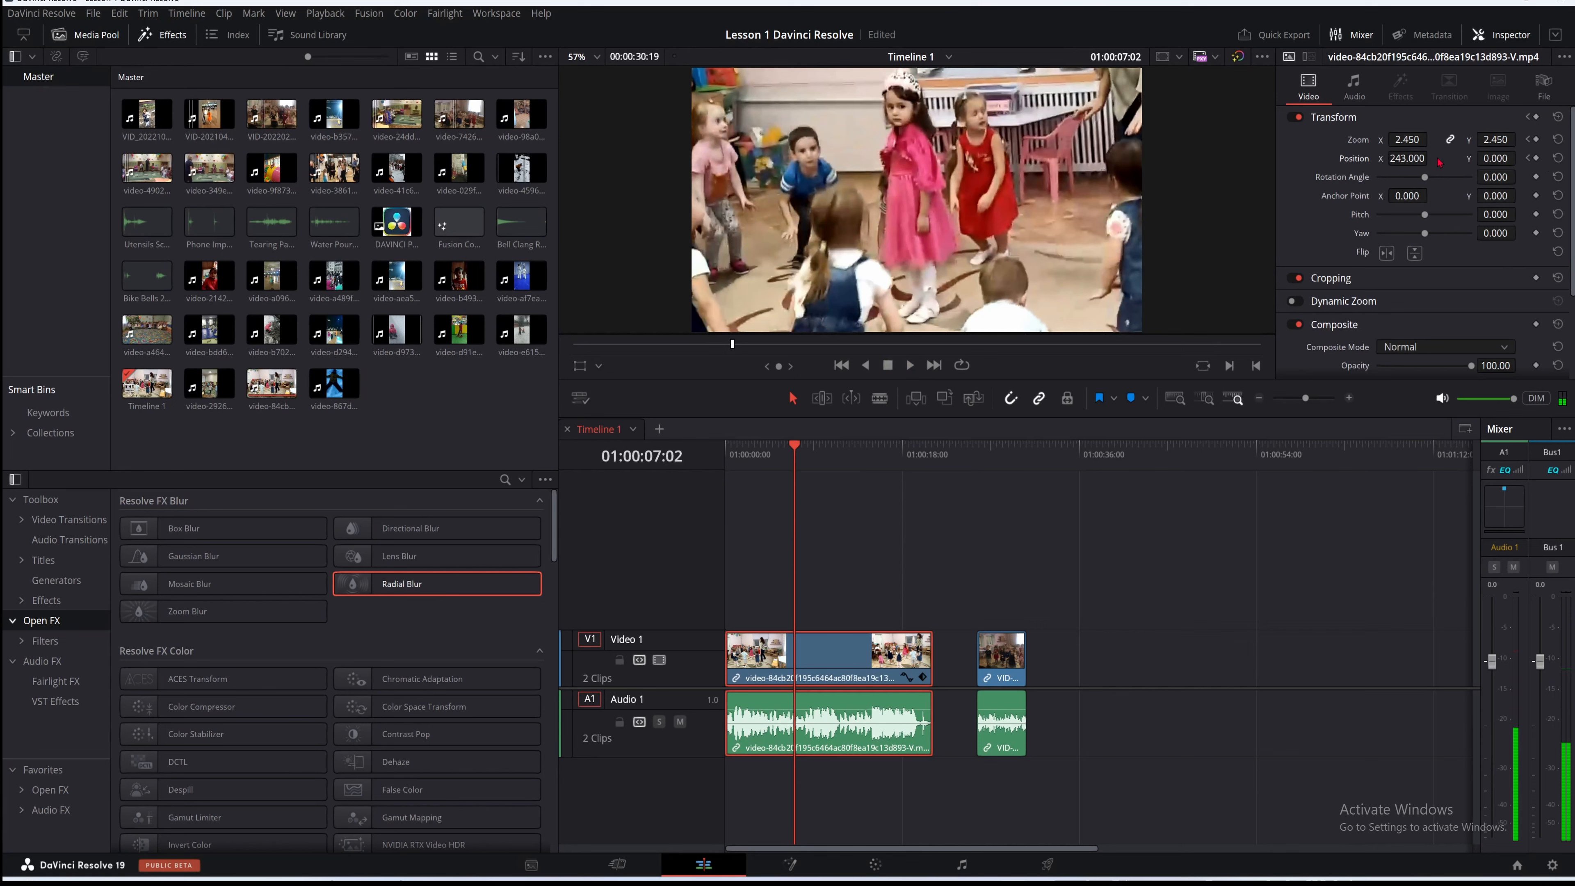
left_click_drag(1407, 139, 1273, 164)
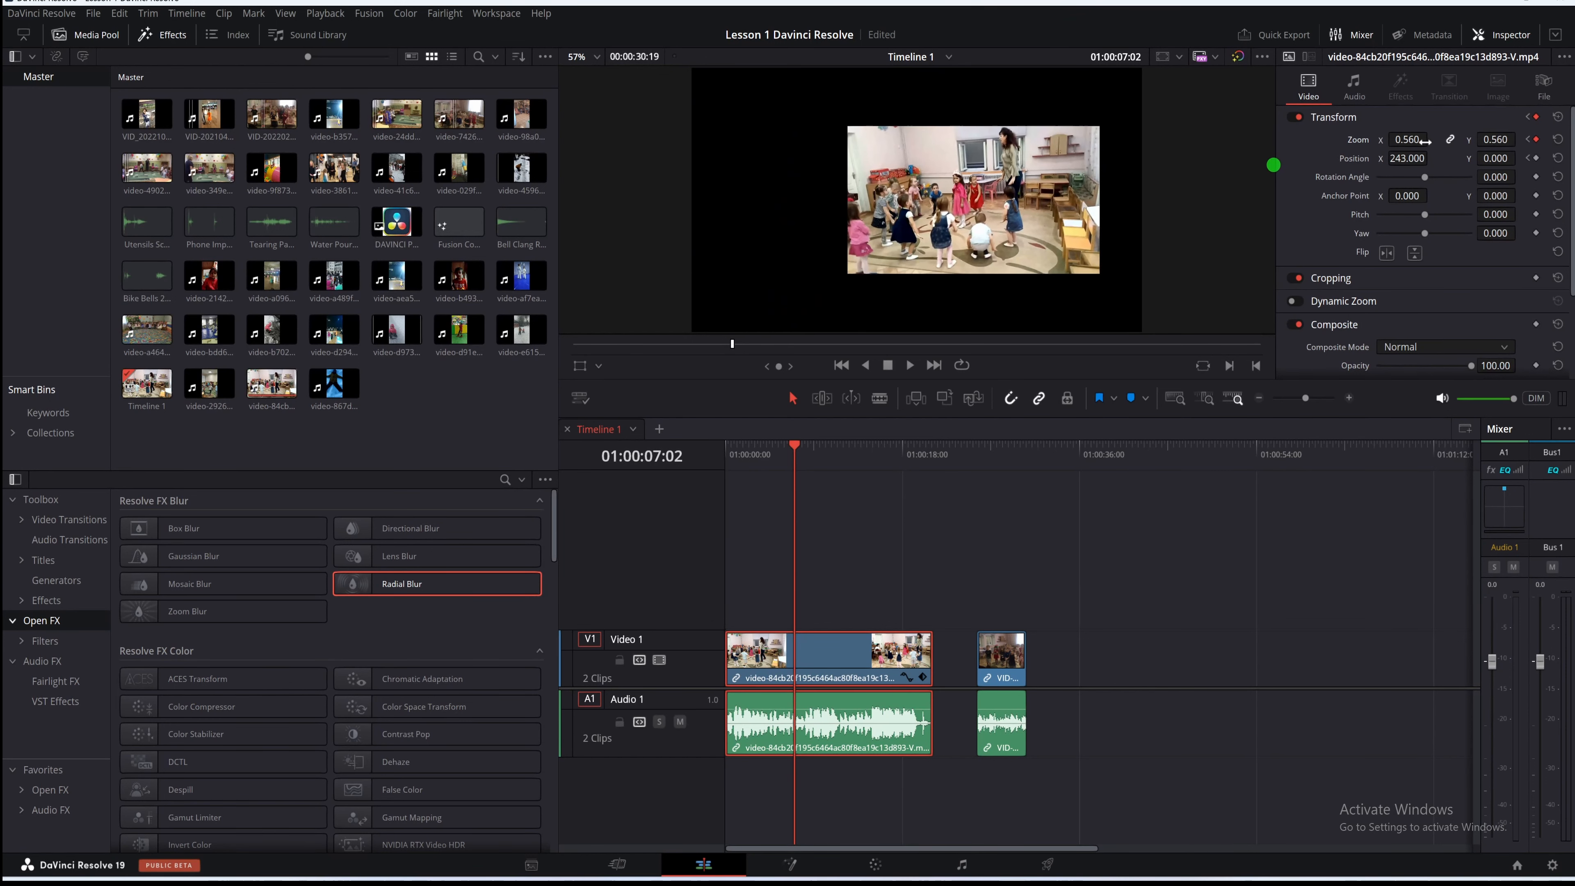
left_click_drag(1409, 159, 1281, 160)
left_click_drag(1413, 140, 1410, 140)
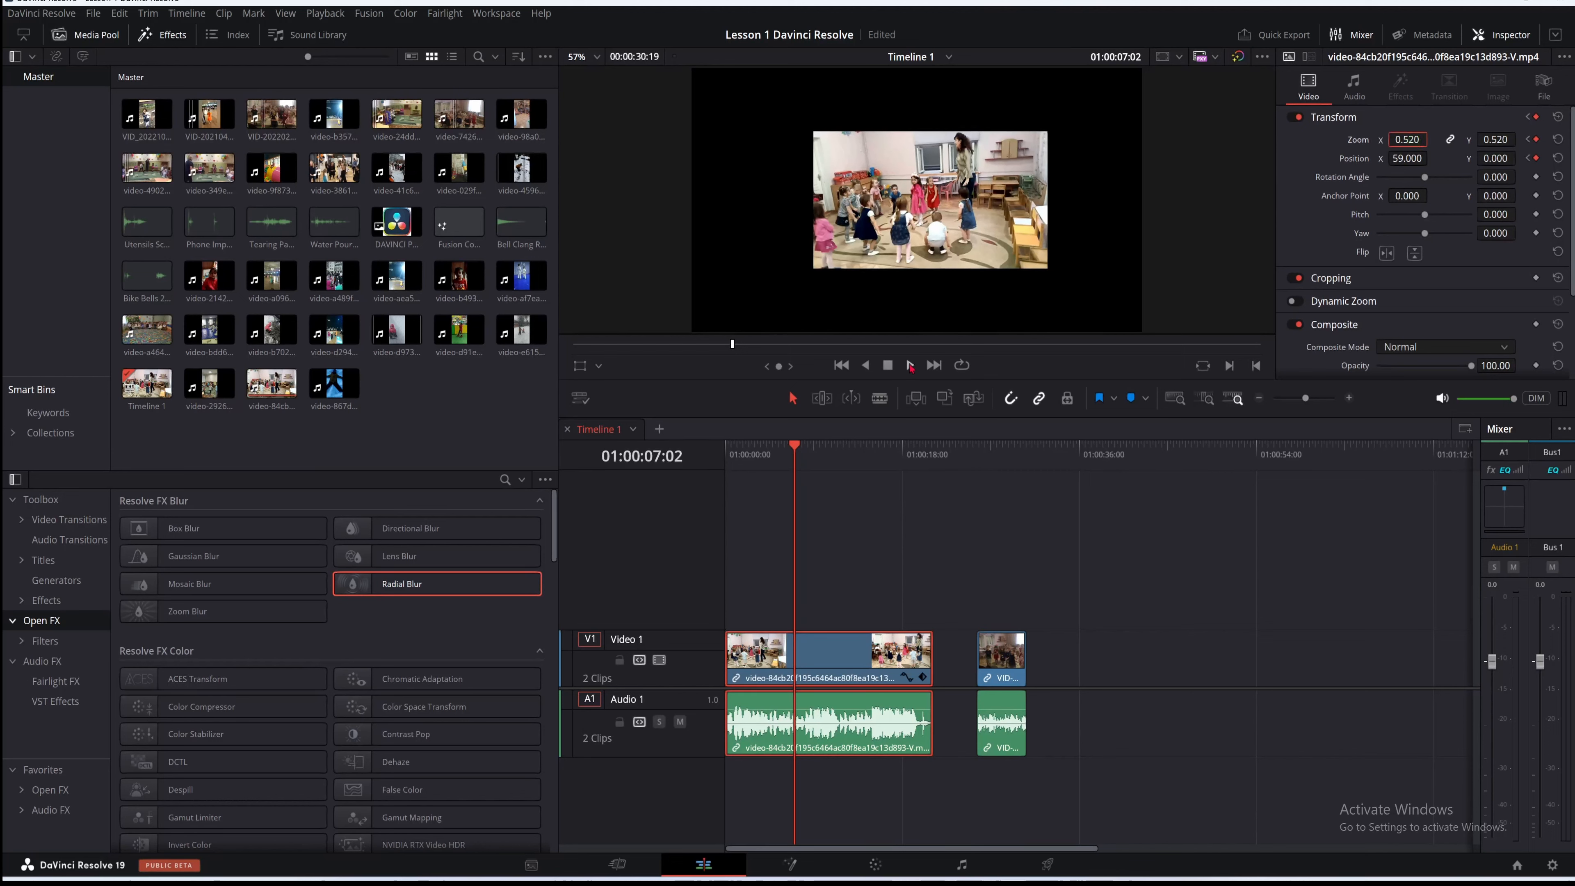
Keyframe the first clip at 01:00:13:02 with a Zoom of 0.640, a Position X of 285.000 and a Position Y of 114.000
left_click(909, 366)
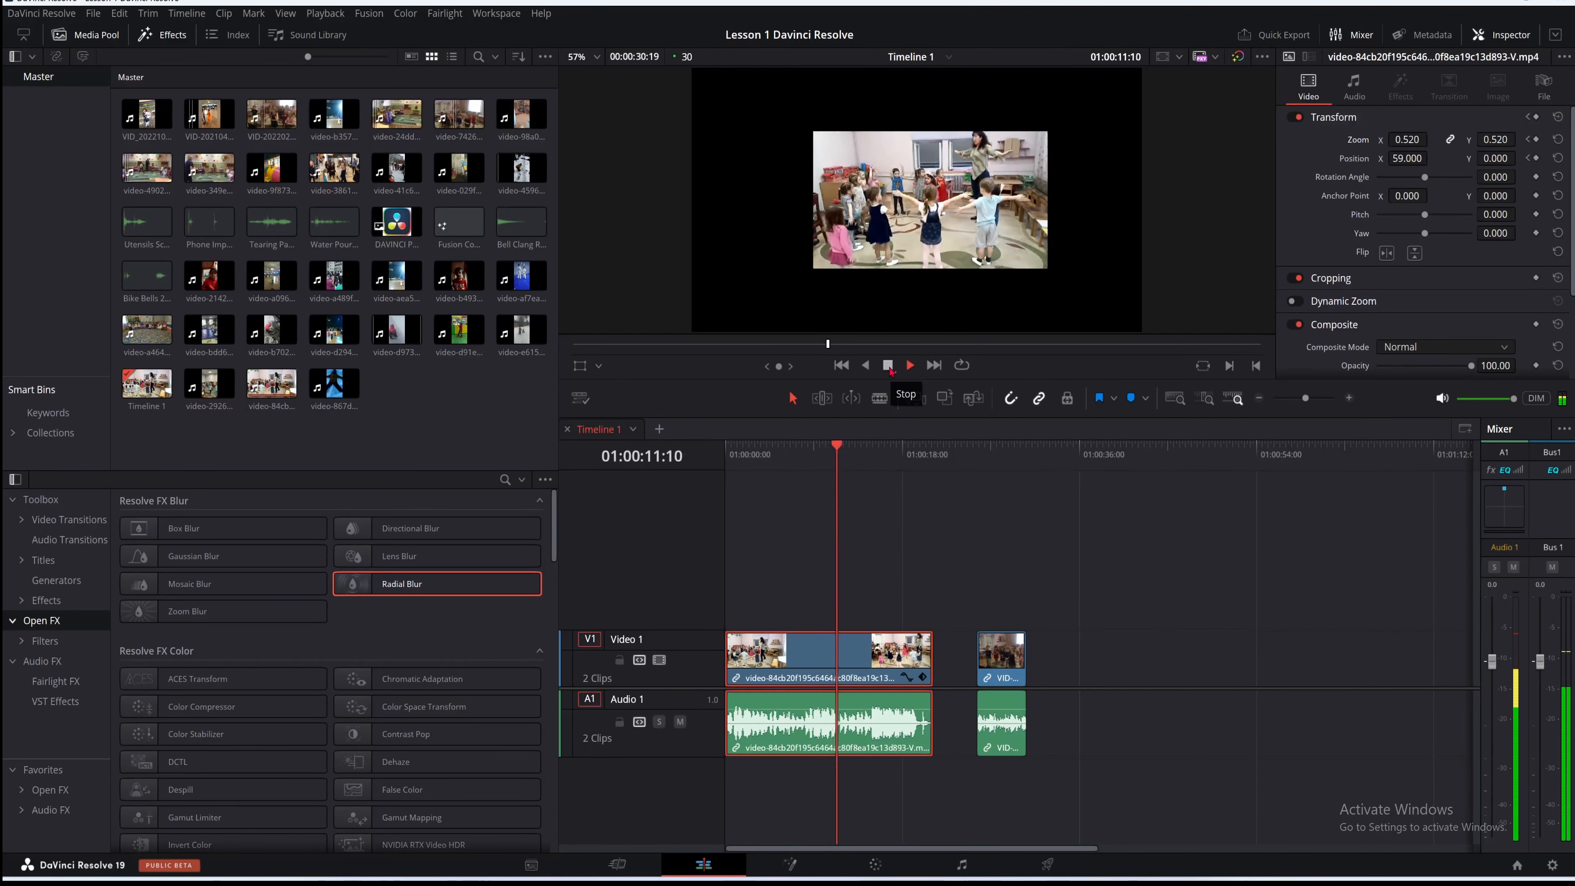
left_click(888, 366)
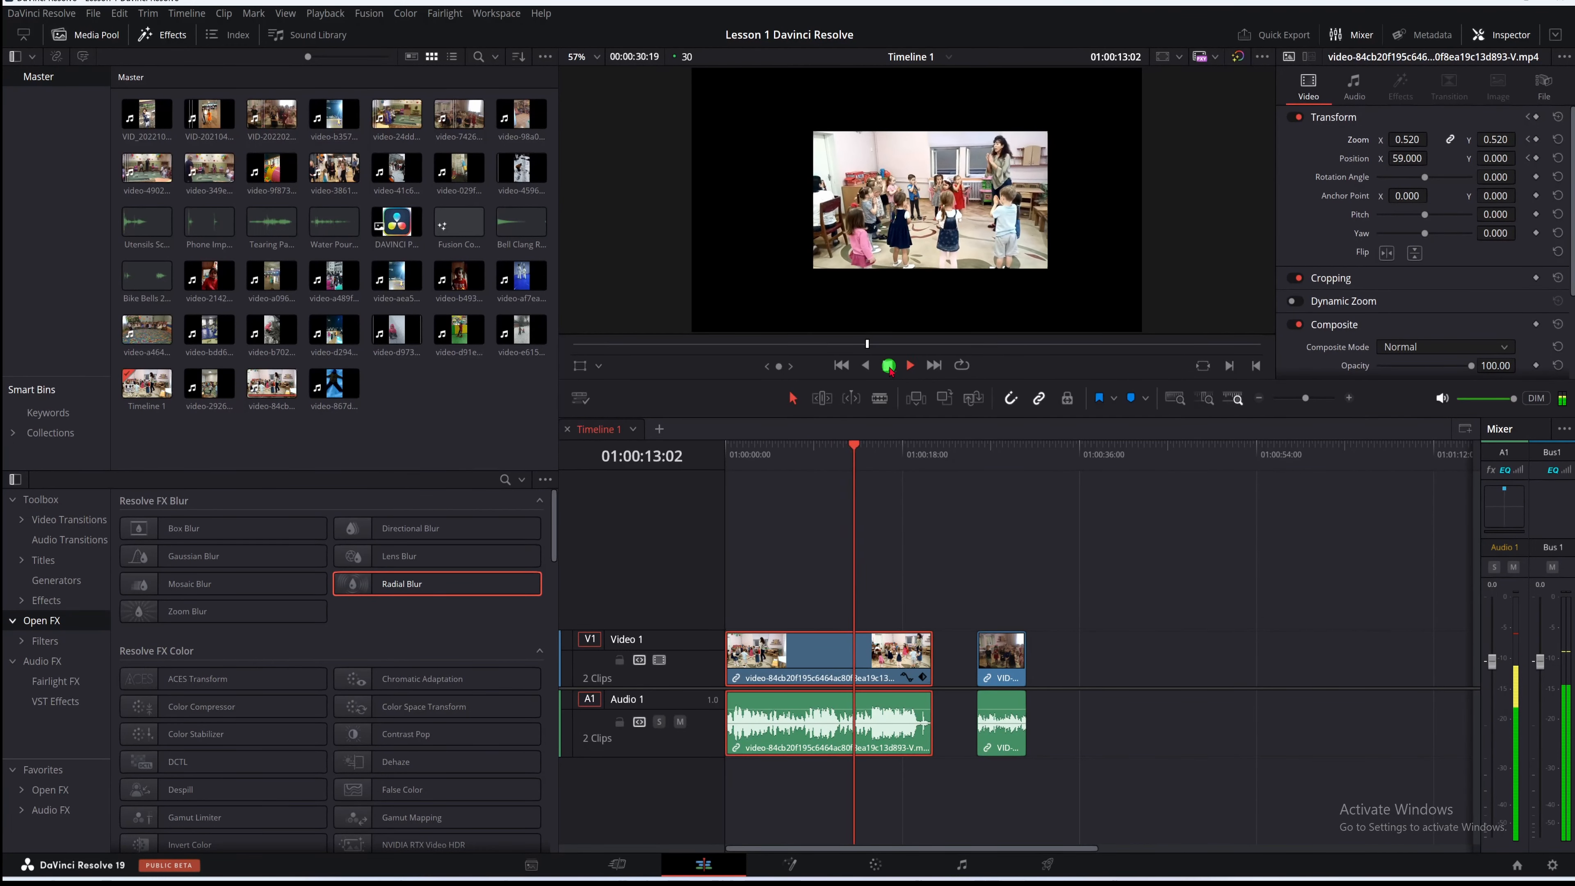
left_click(1535, 140)
left_click(1536, 159)
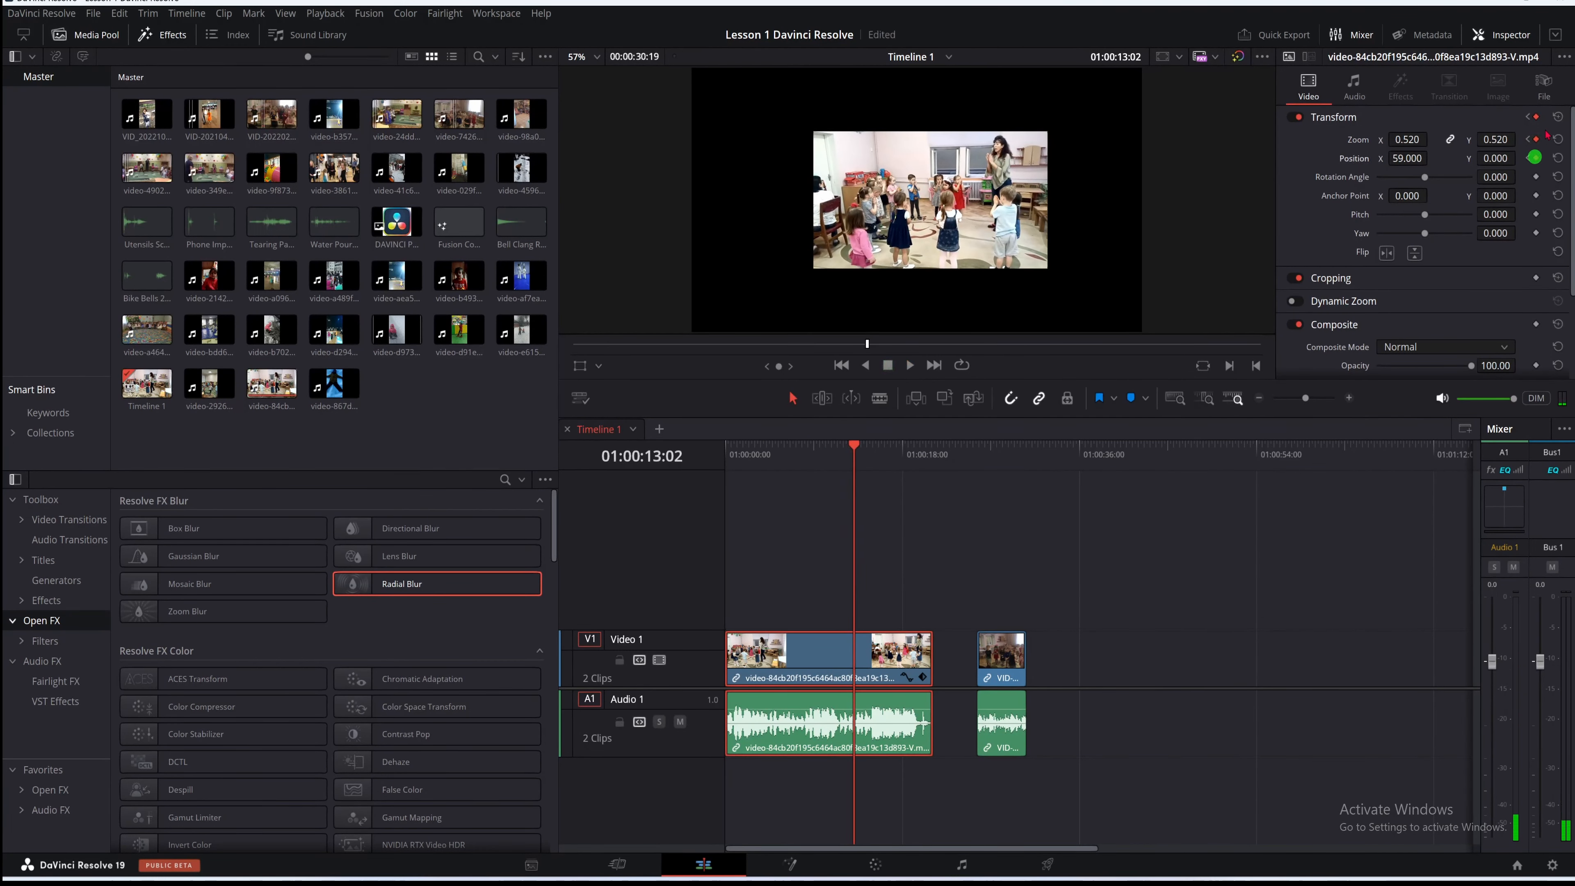
key("ctrl+s")
left_click_drag(1406, 139, 1519, 158)
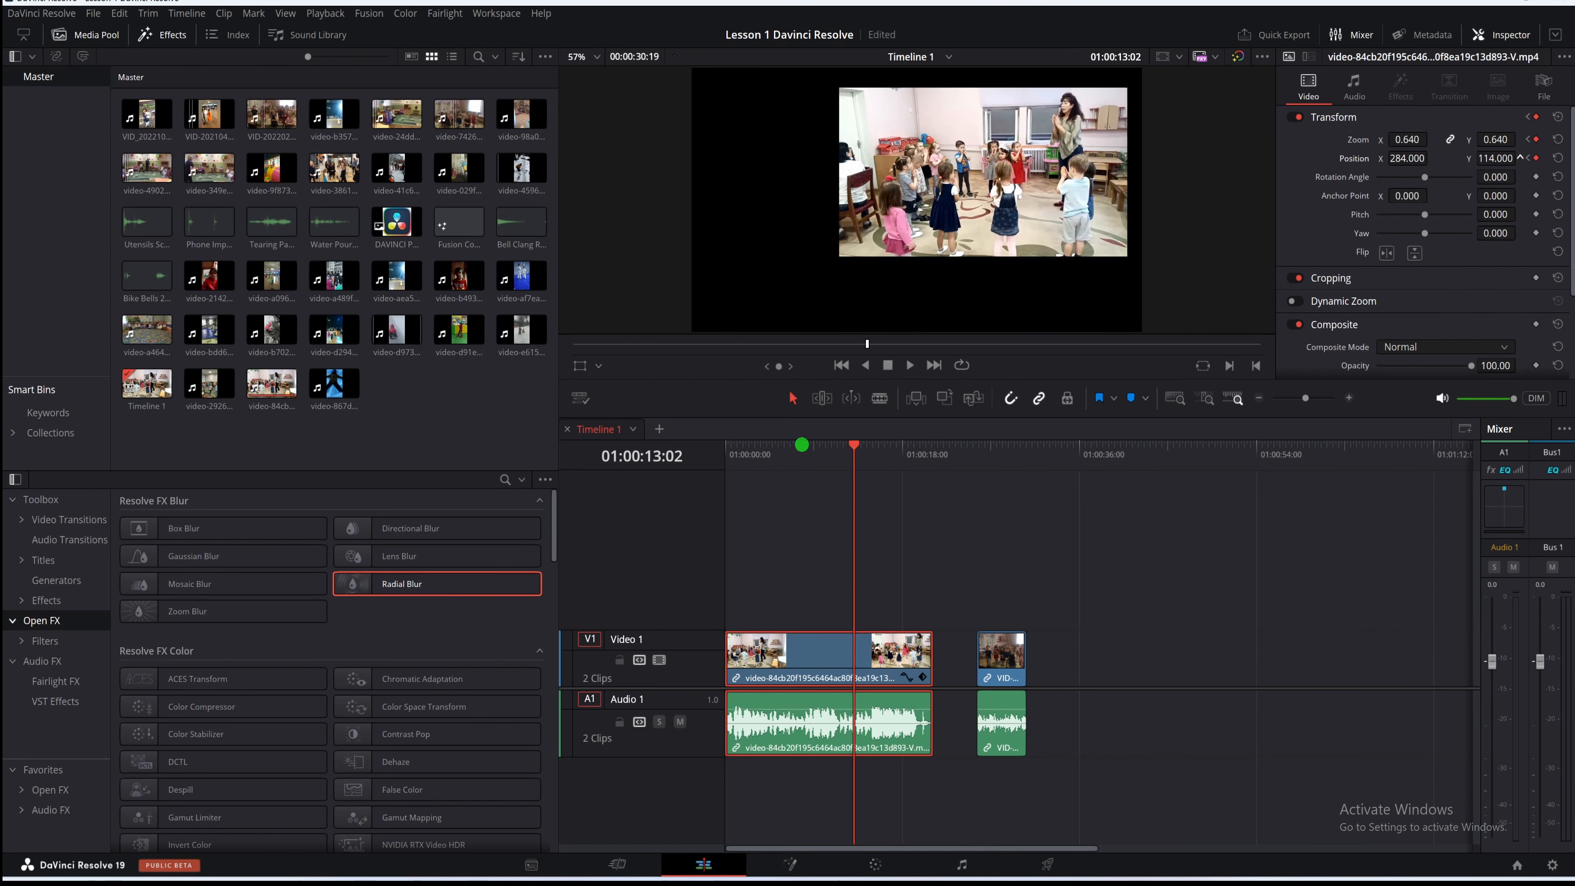
left_click_drag(1407, 158, 1408, 158)
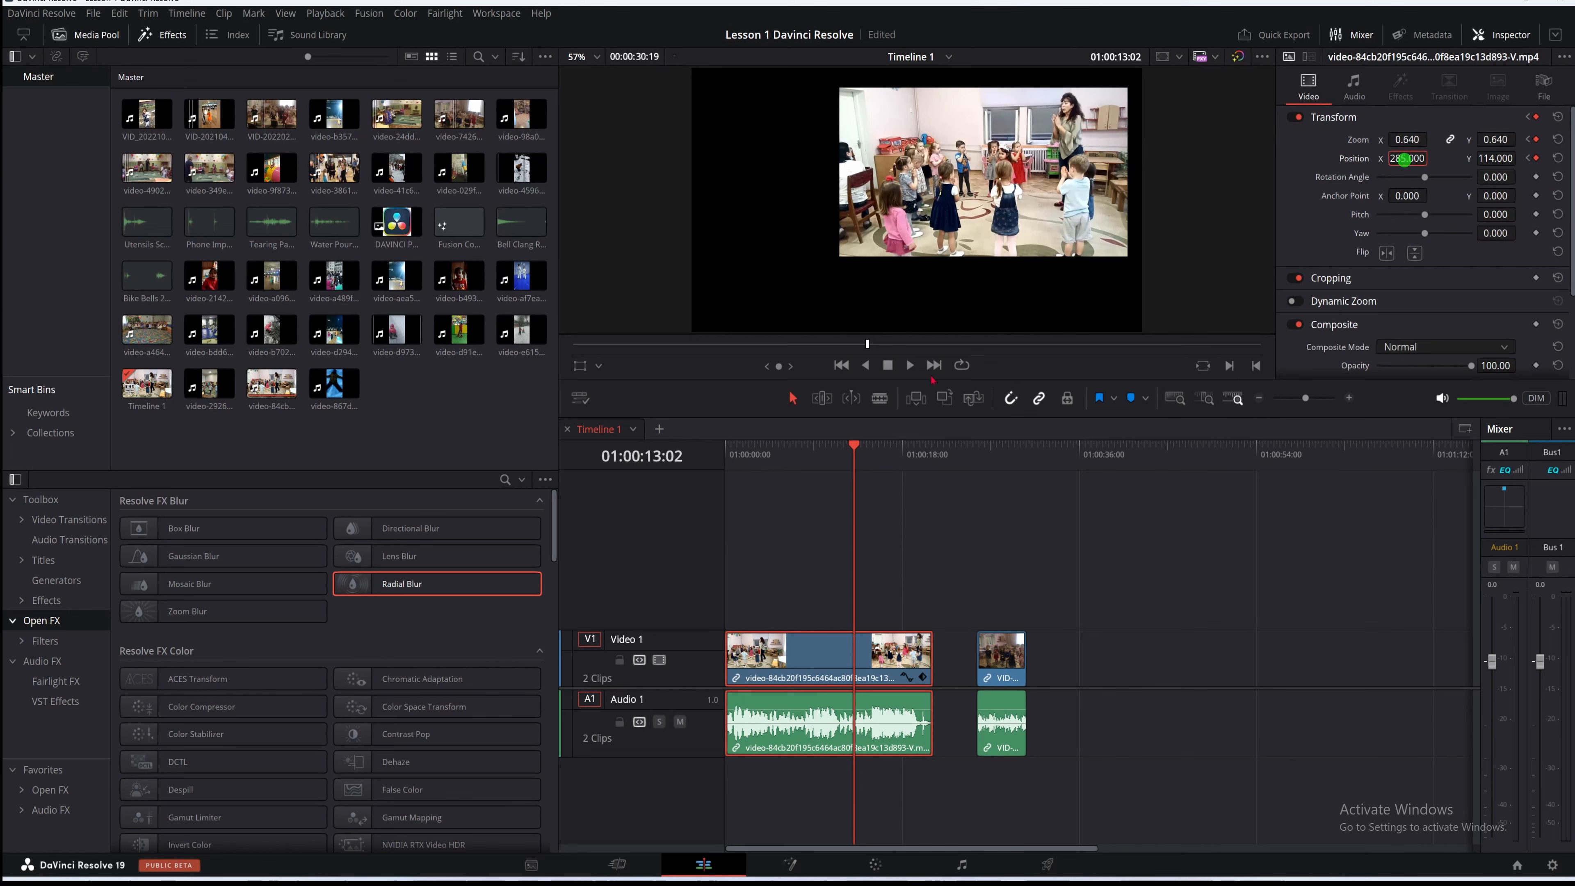
Play on to 01:00:16:28 and keyframe the first clip there with a Zoom of 1.000 and Position X and Y of 0.000
left_click(909, 364)
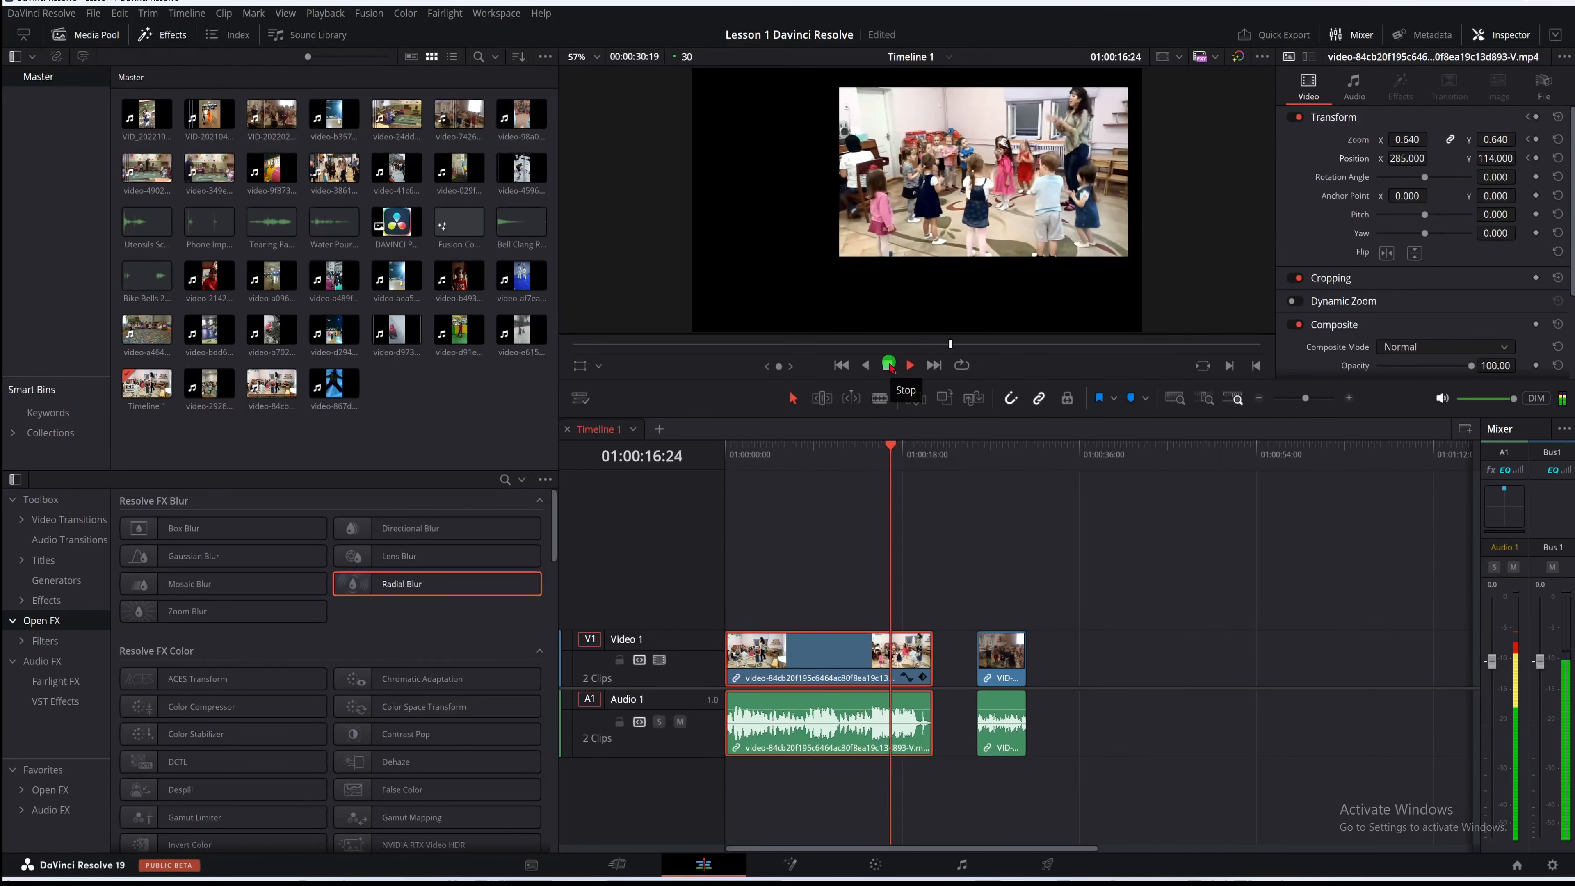
left_click(888, 364)
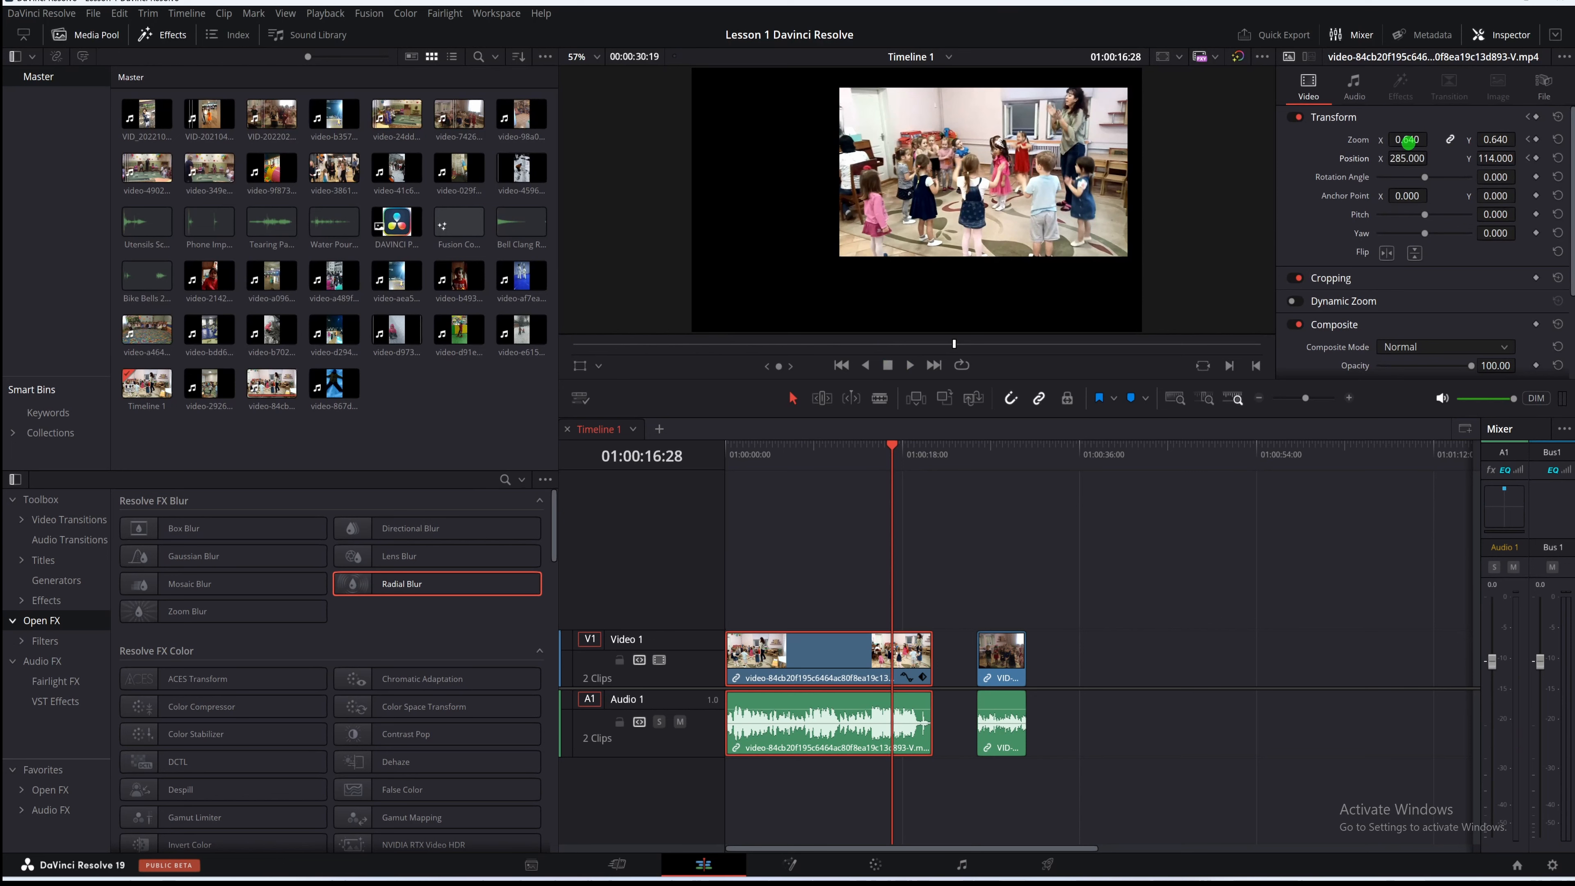
left_click_drag(1409, 142, 1435, 159)
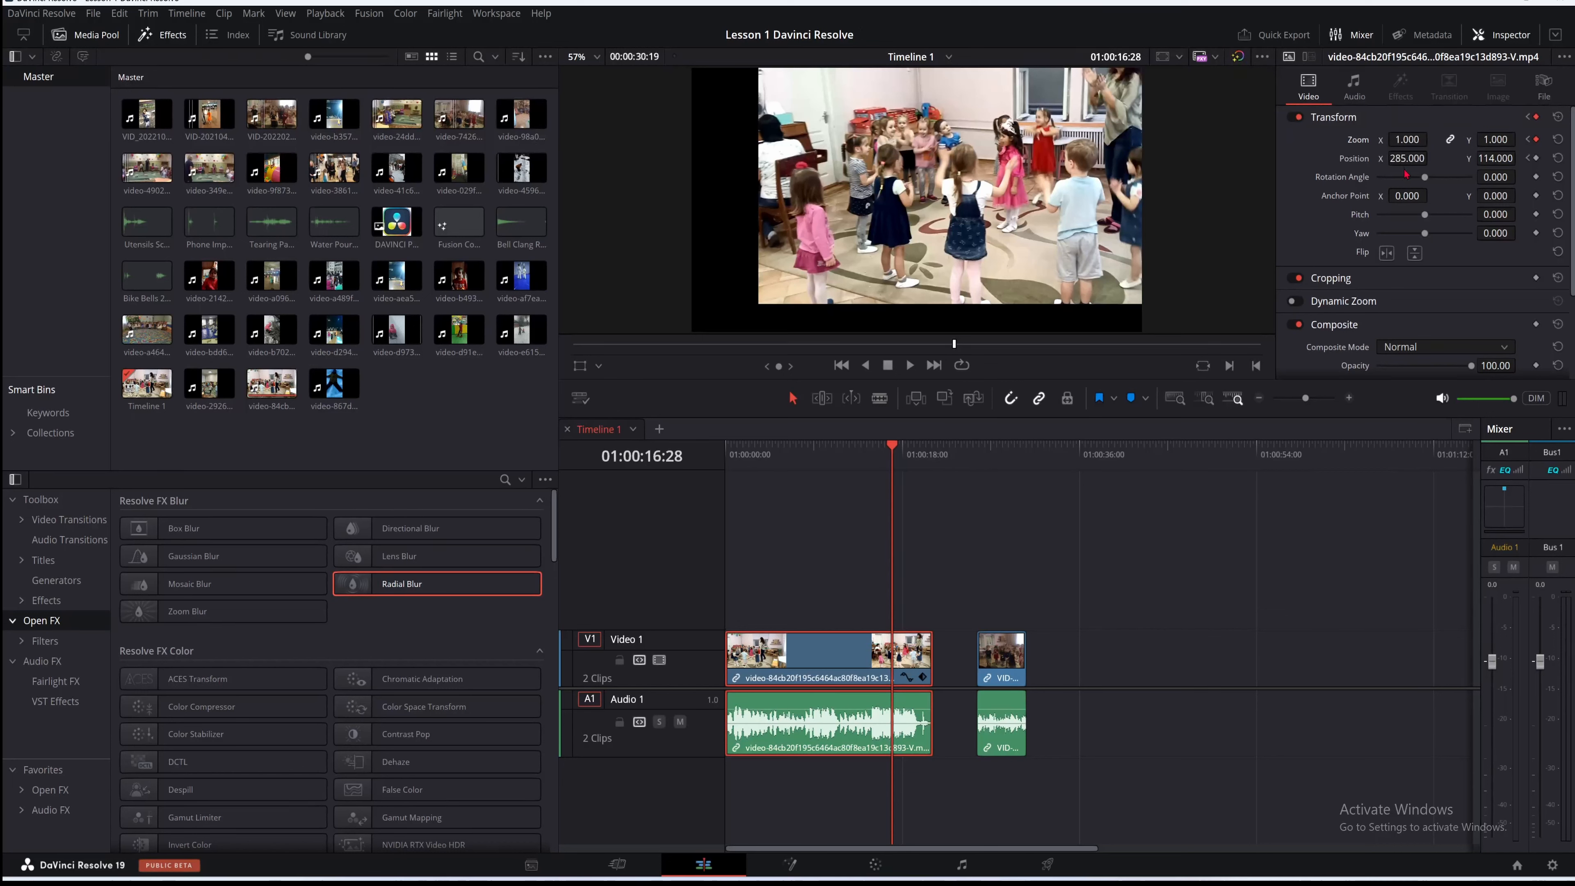
left_click_drag(1402, 163, 1202, 150)
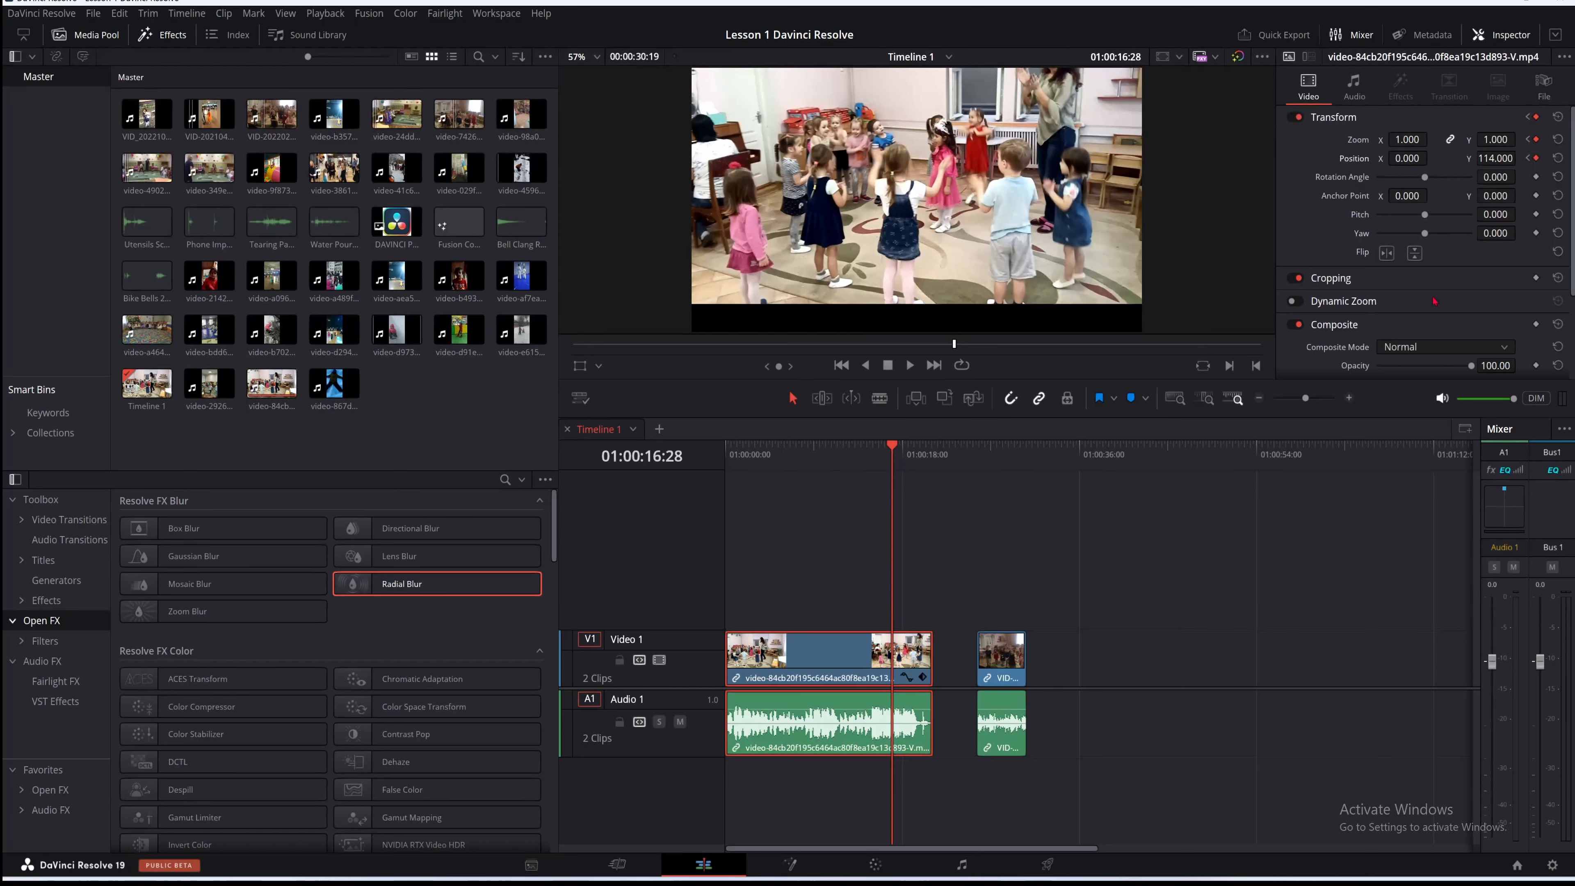
mouse_move(1492, 160)
left_mouse_down()
mouse_move(1401, 250)
mouse_move(1410, 210)
left_mouse_up()
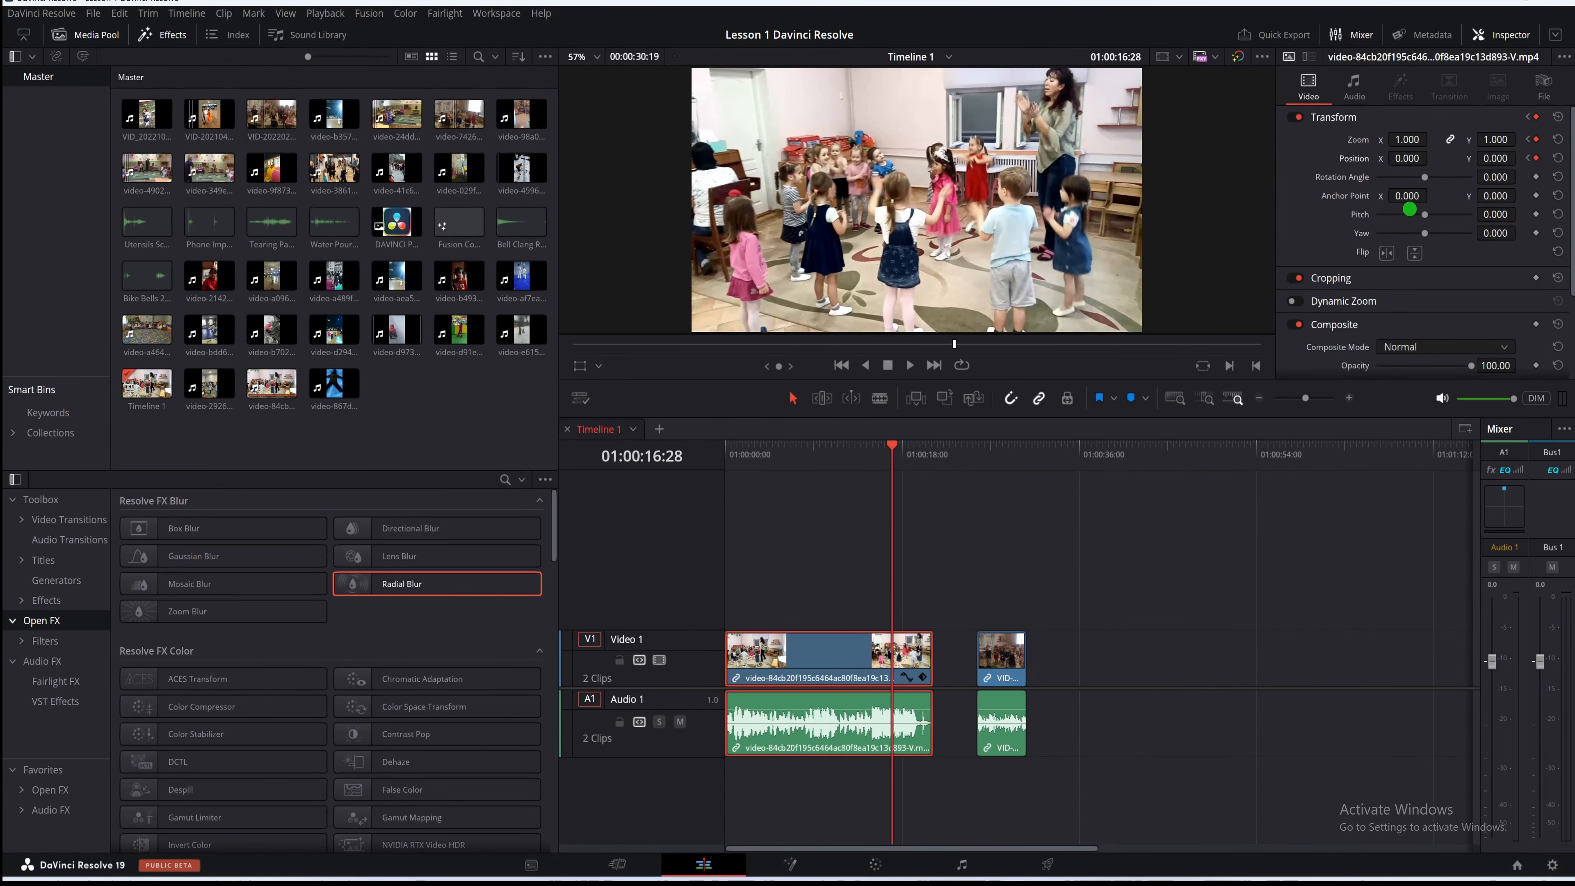
Play the first clip from its start to review the zoom and position animation
left_click_drag(891, 448, 727, 448)
left_click(910, 366)
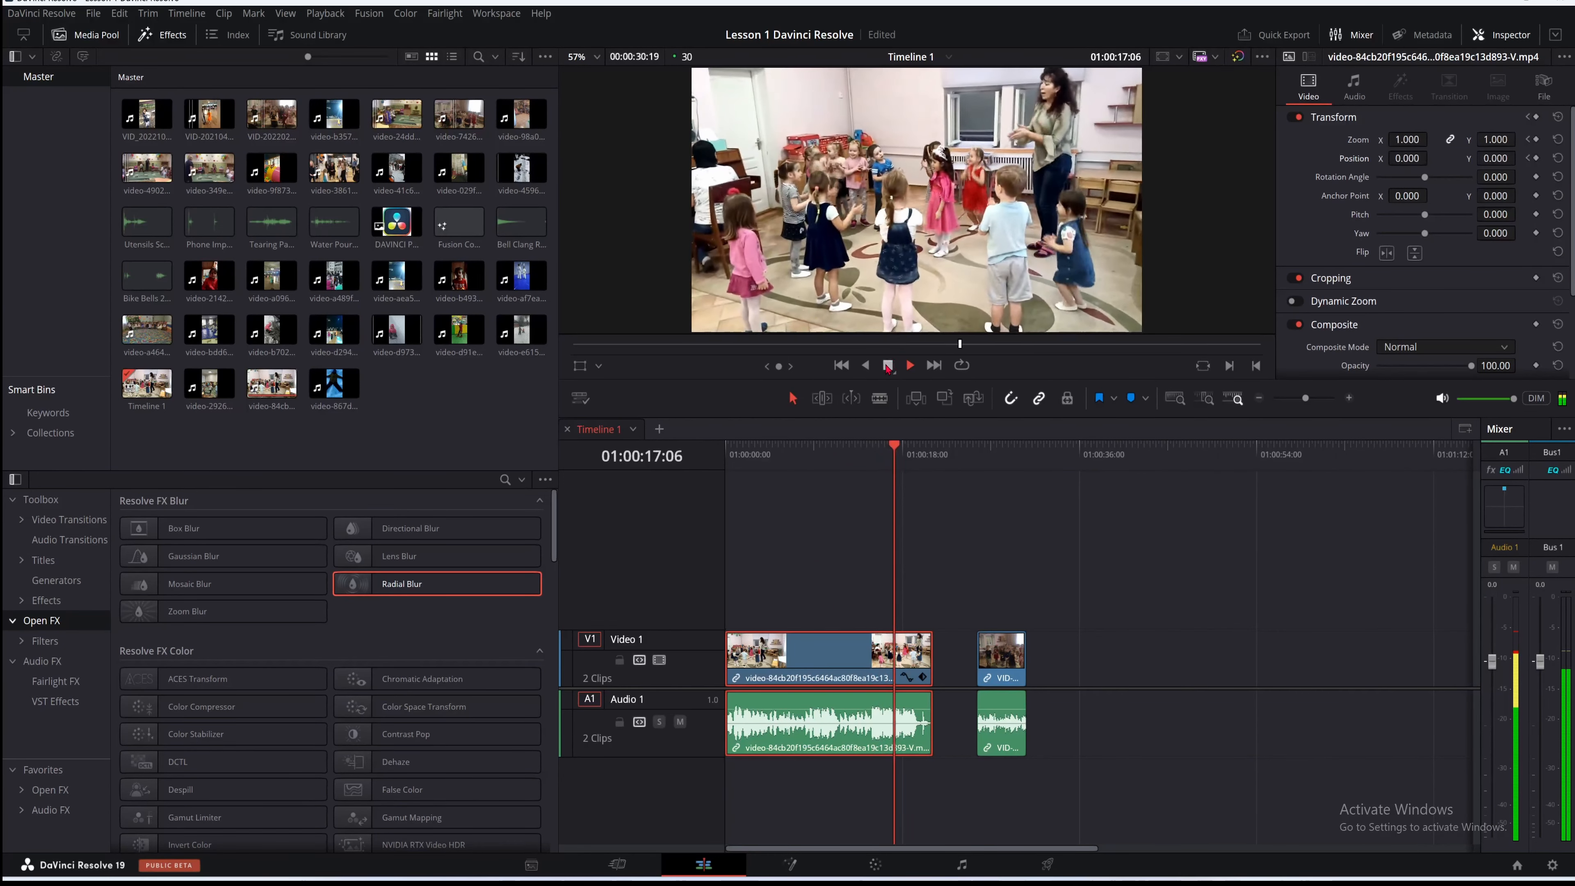
left_click(888, 366)
left_click(742, 457)
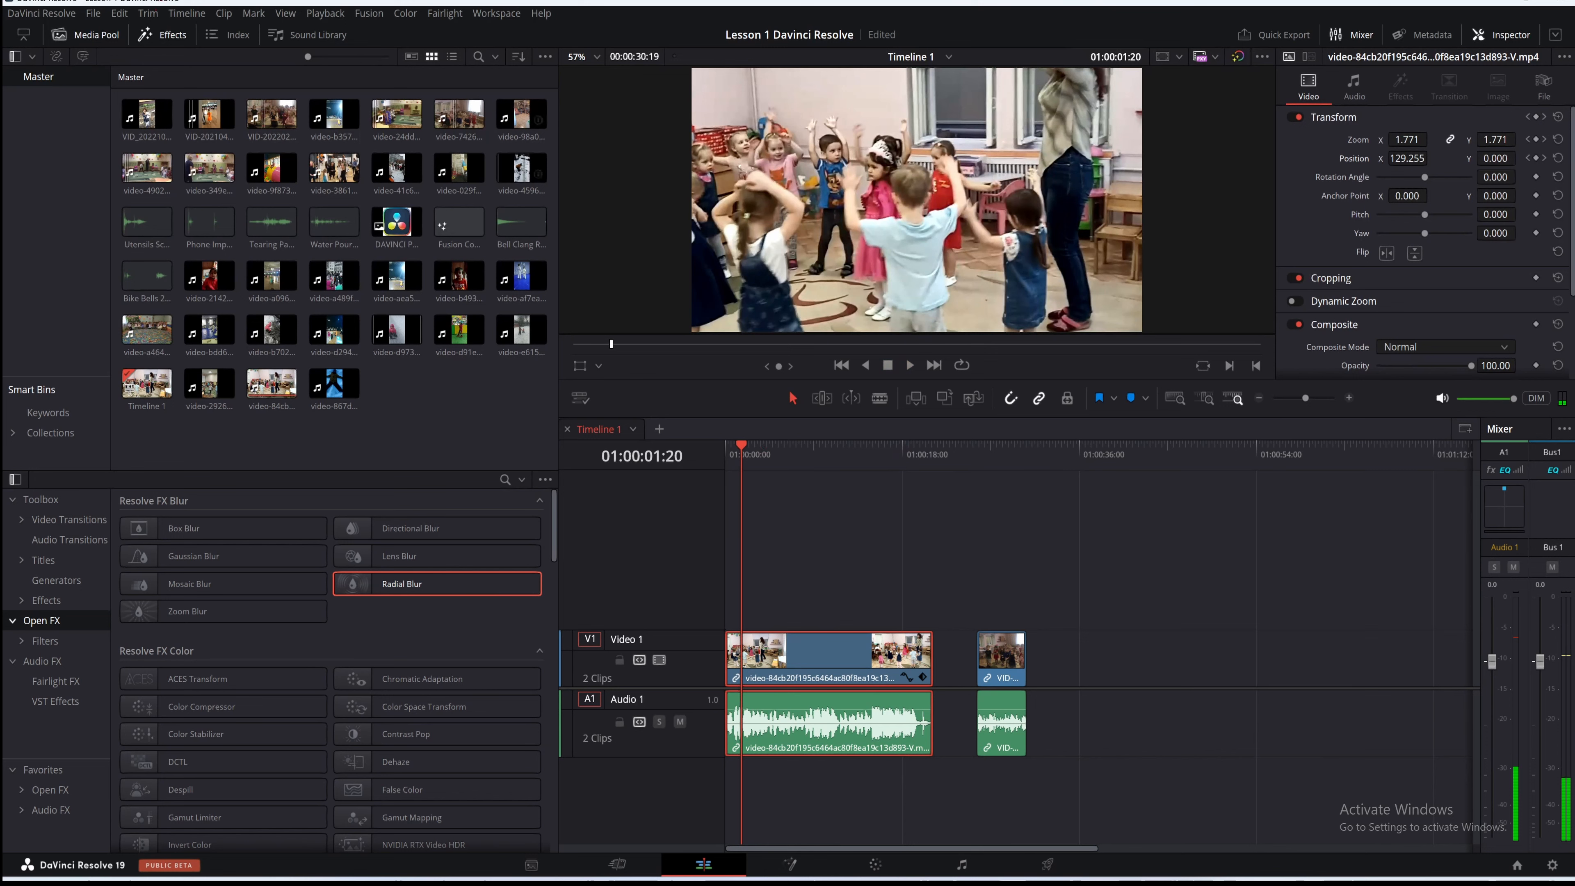
Show the first clip's keyframe track, expand Transform into its separate Zoom and Position rows, and scrub through the keyframes
left_click(923, 678)
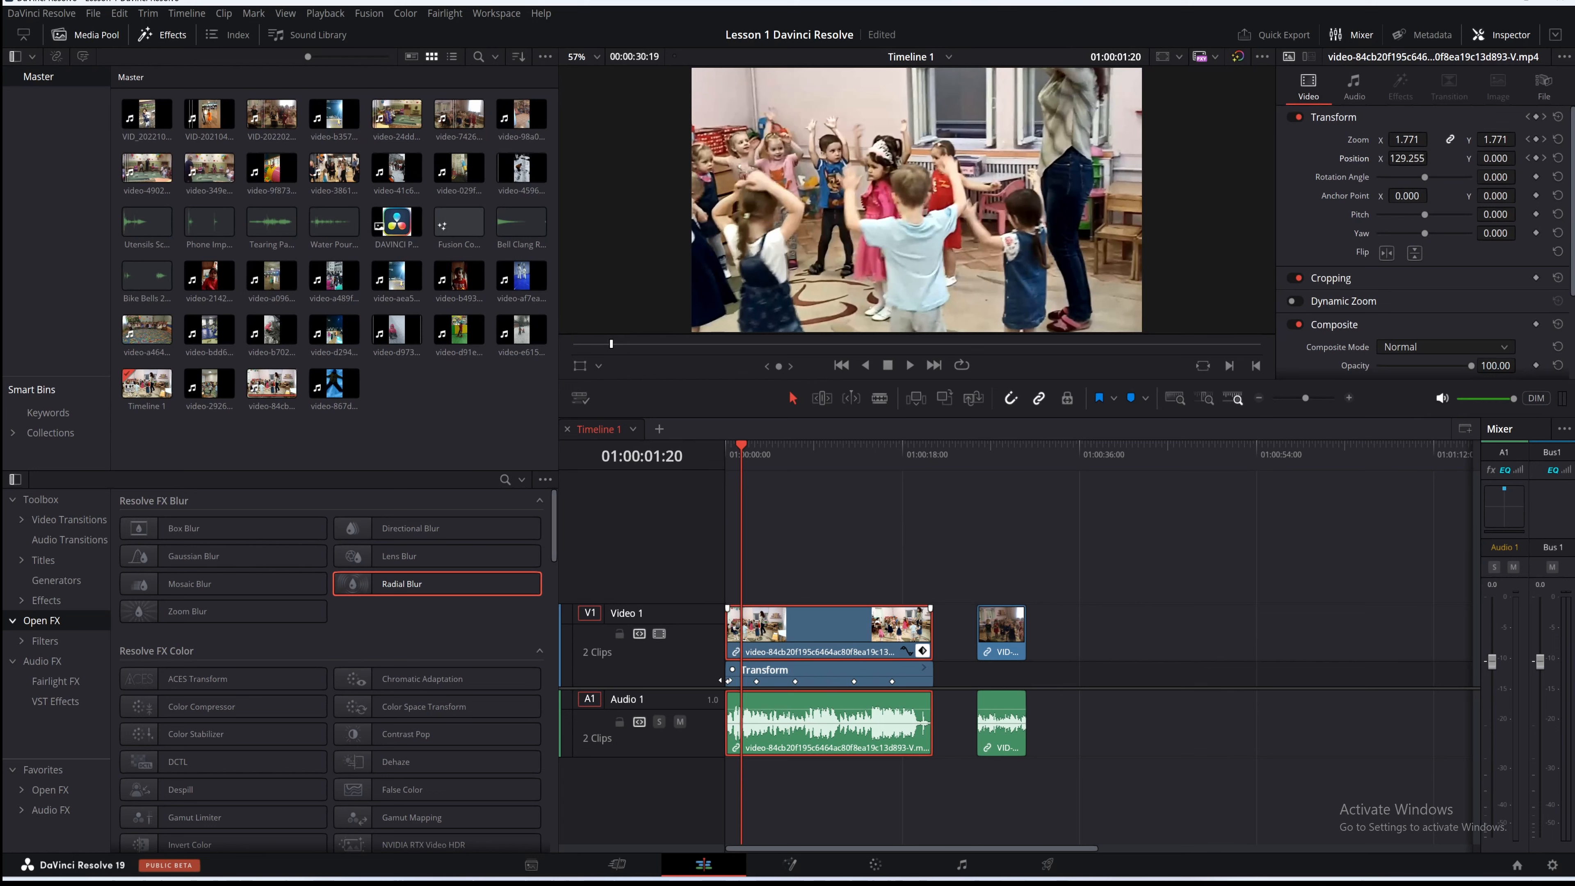
left_click(923, 669)
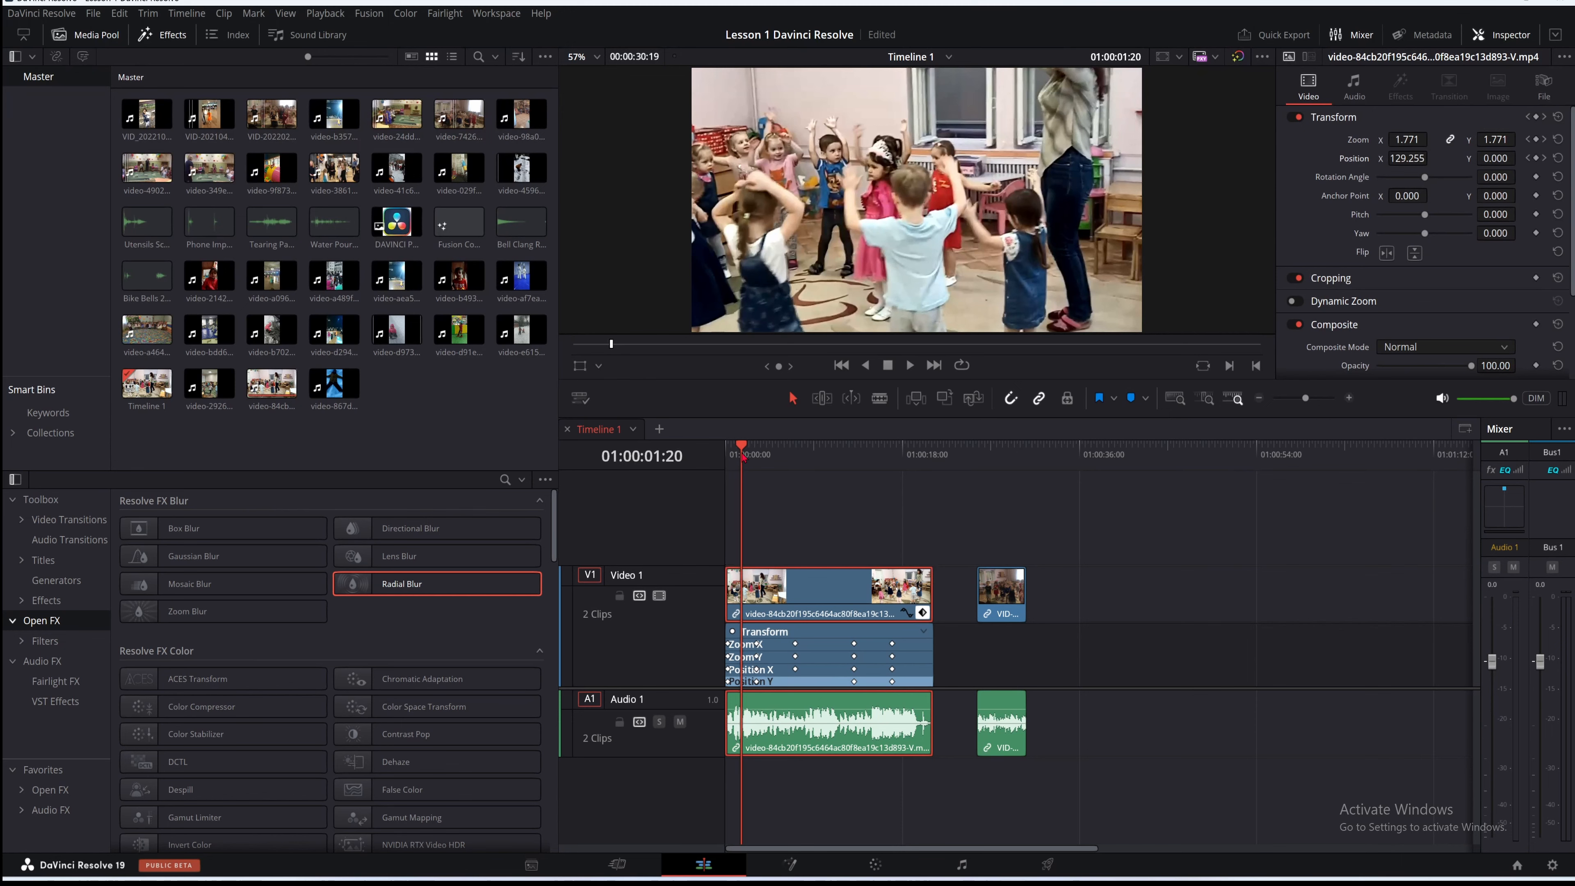
key("space")
left_click(732, 465)
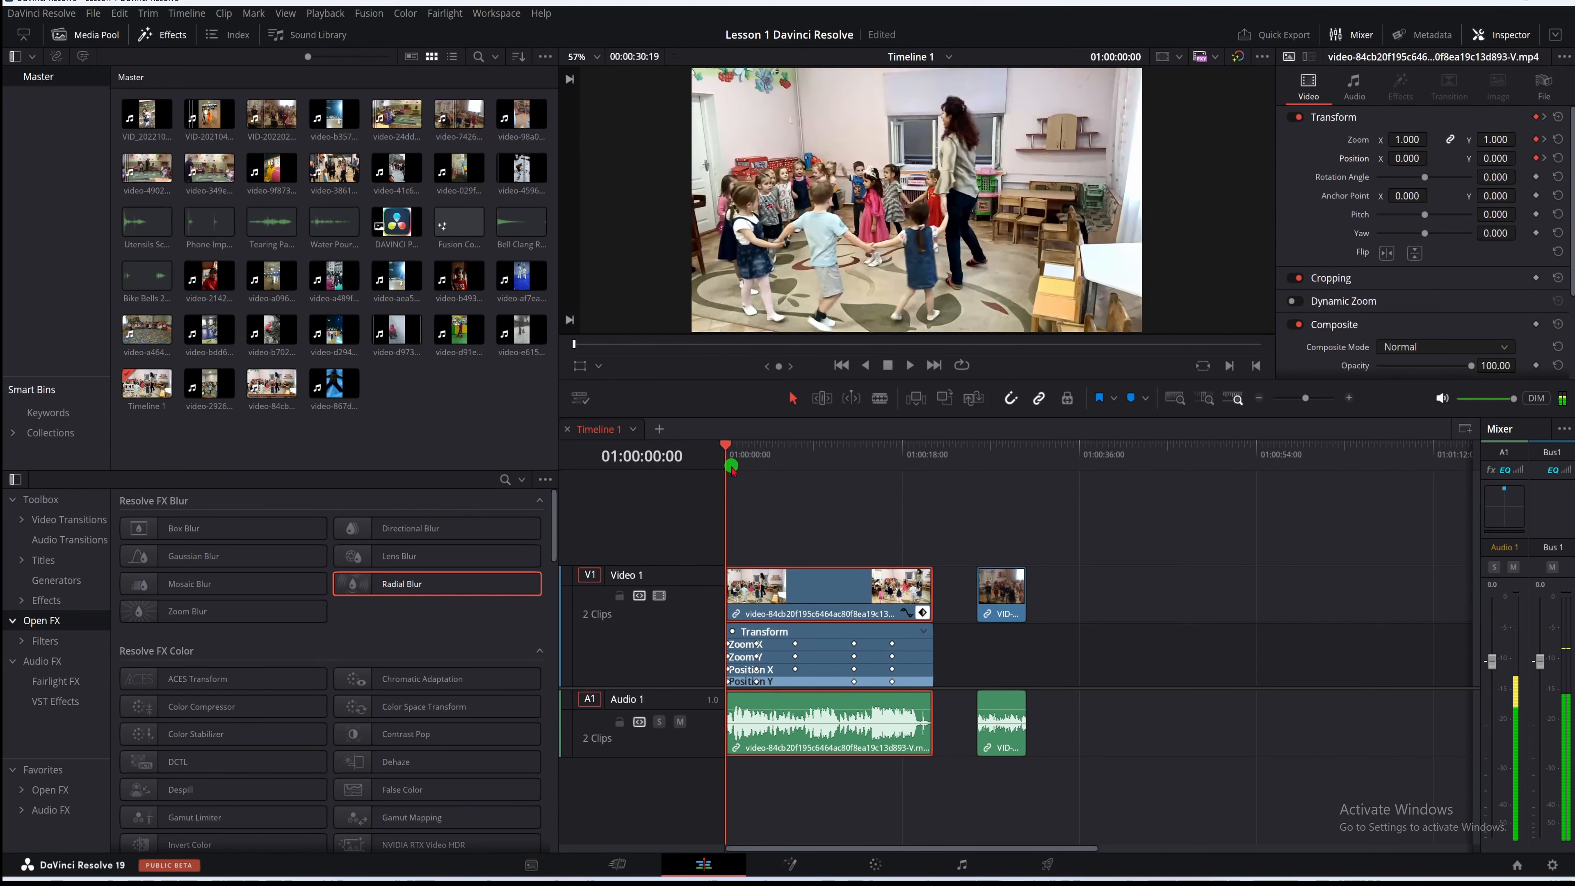
left_click_drag(732, 468, 741, 646)
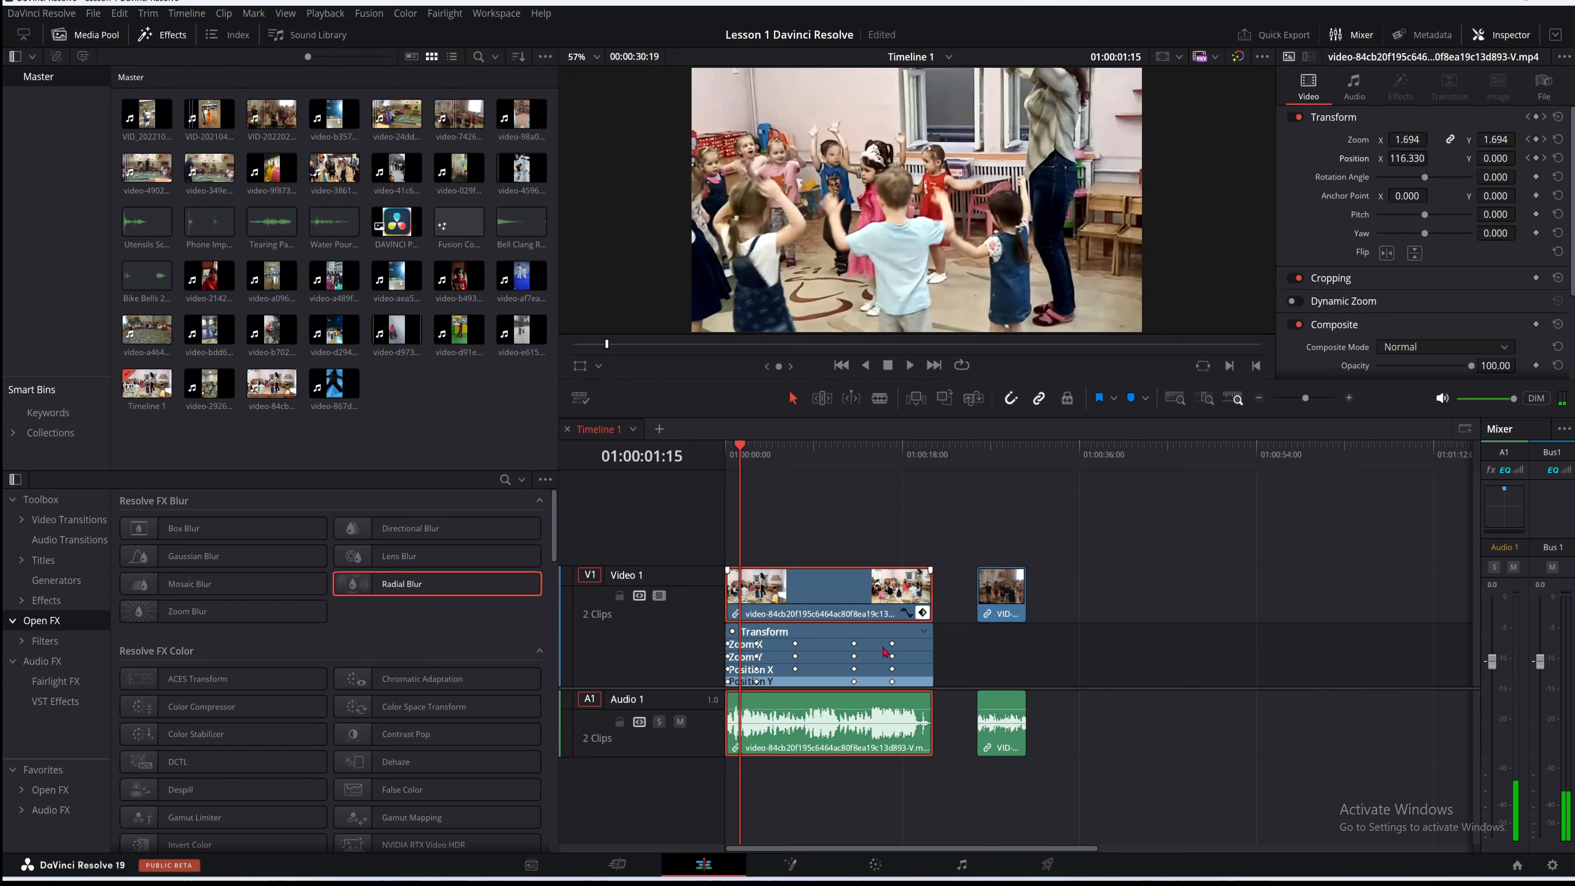
left_click_drag(744, 469, 804, 487)
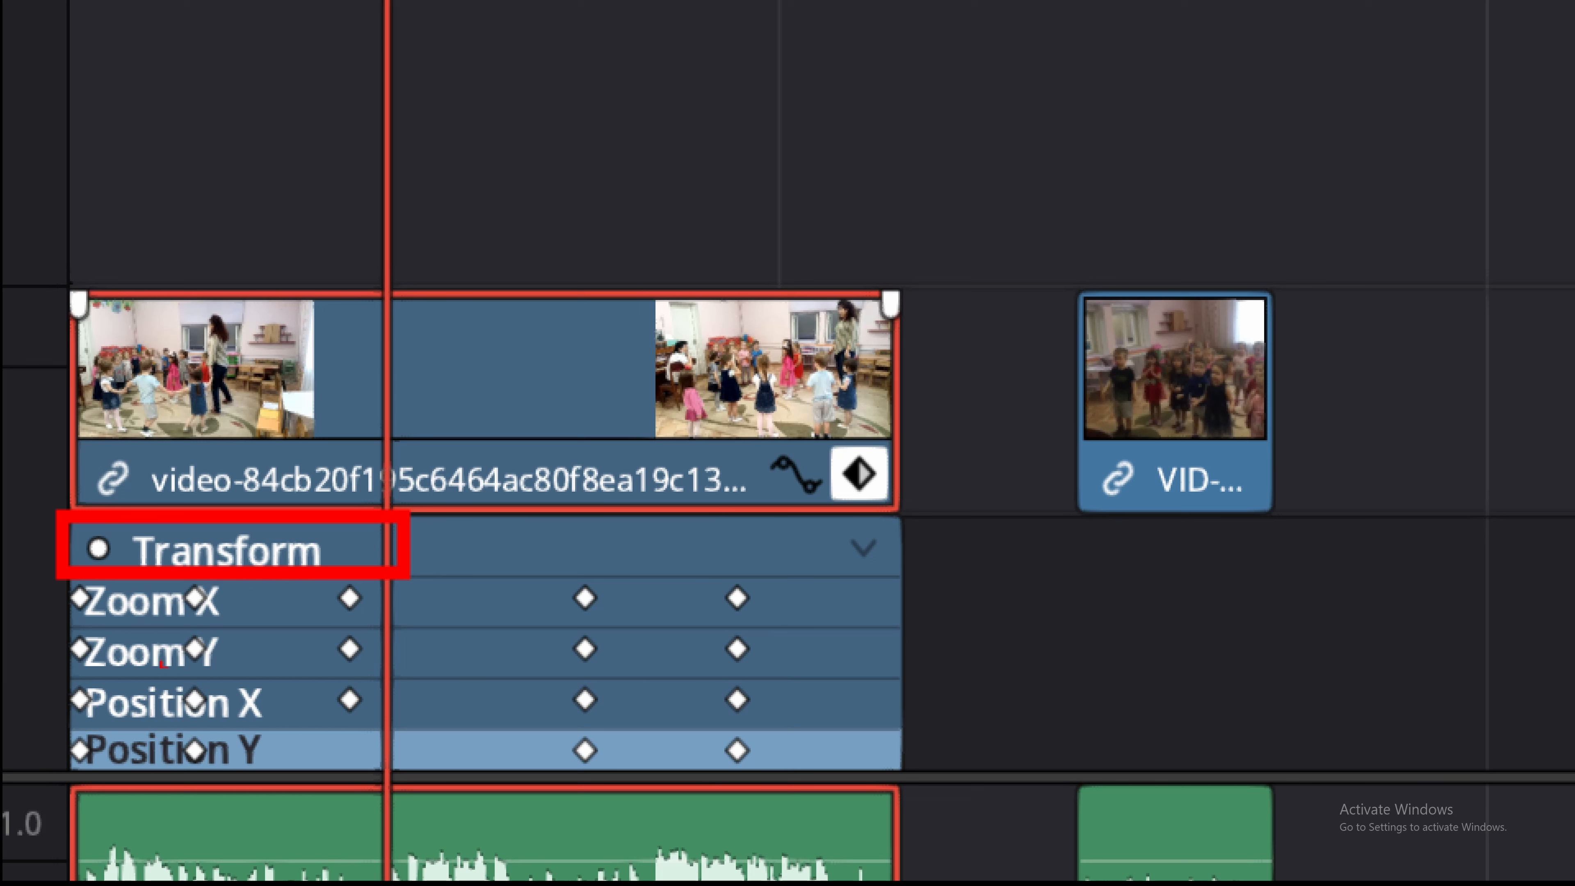
left_click_drag(73, 586, 797, 649)
left_click_drag(907, 656, 739, 651)
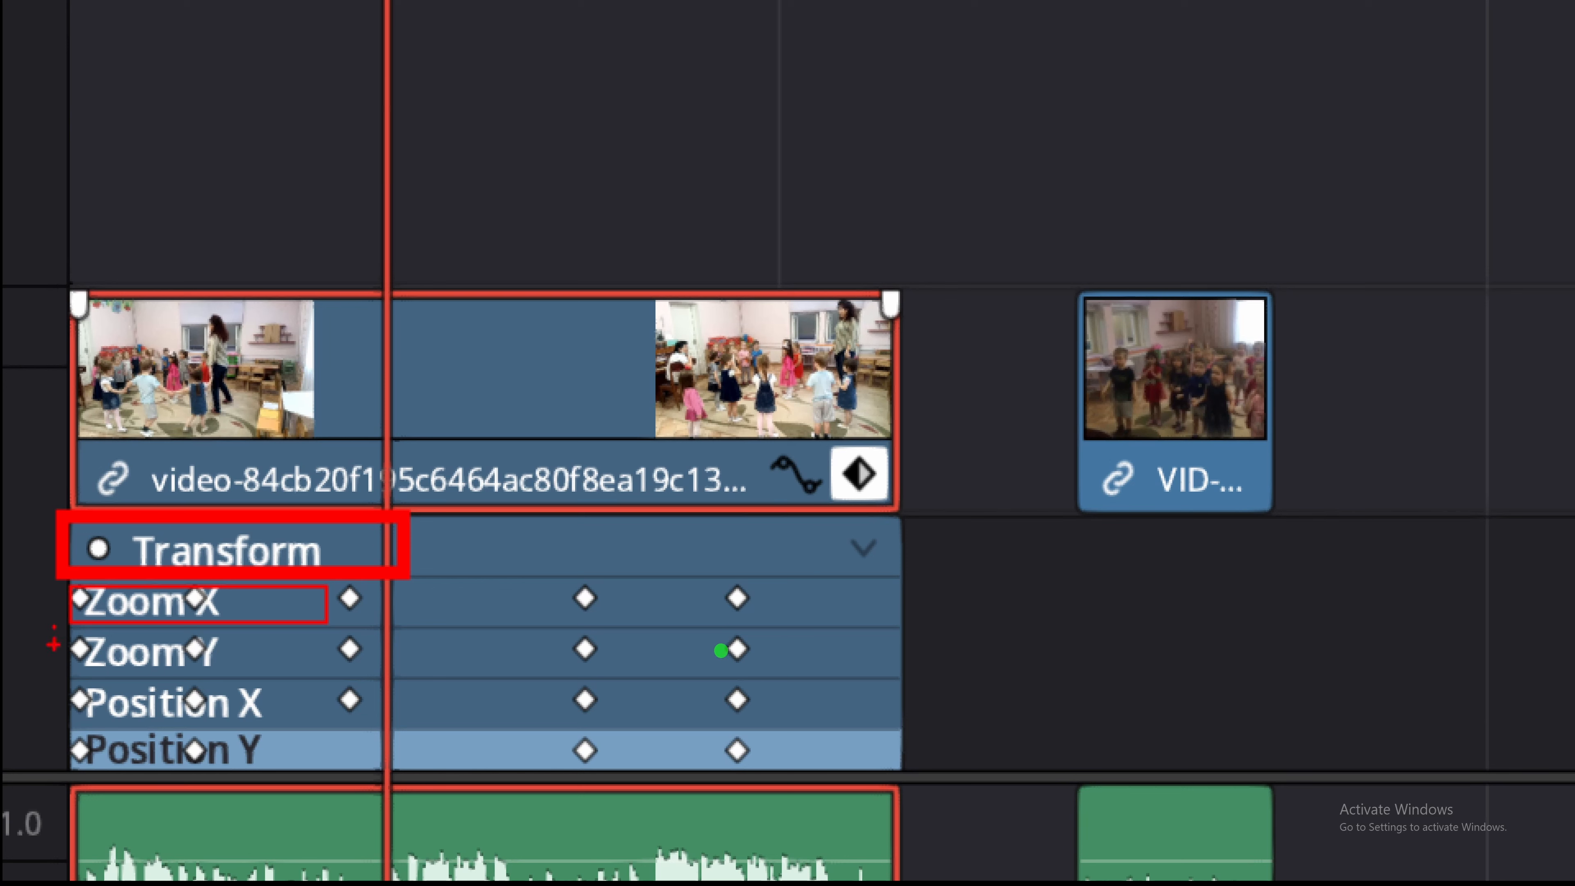
left_click_drag(58, 632, 307, 671)
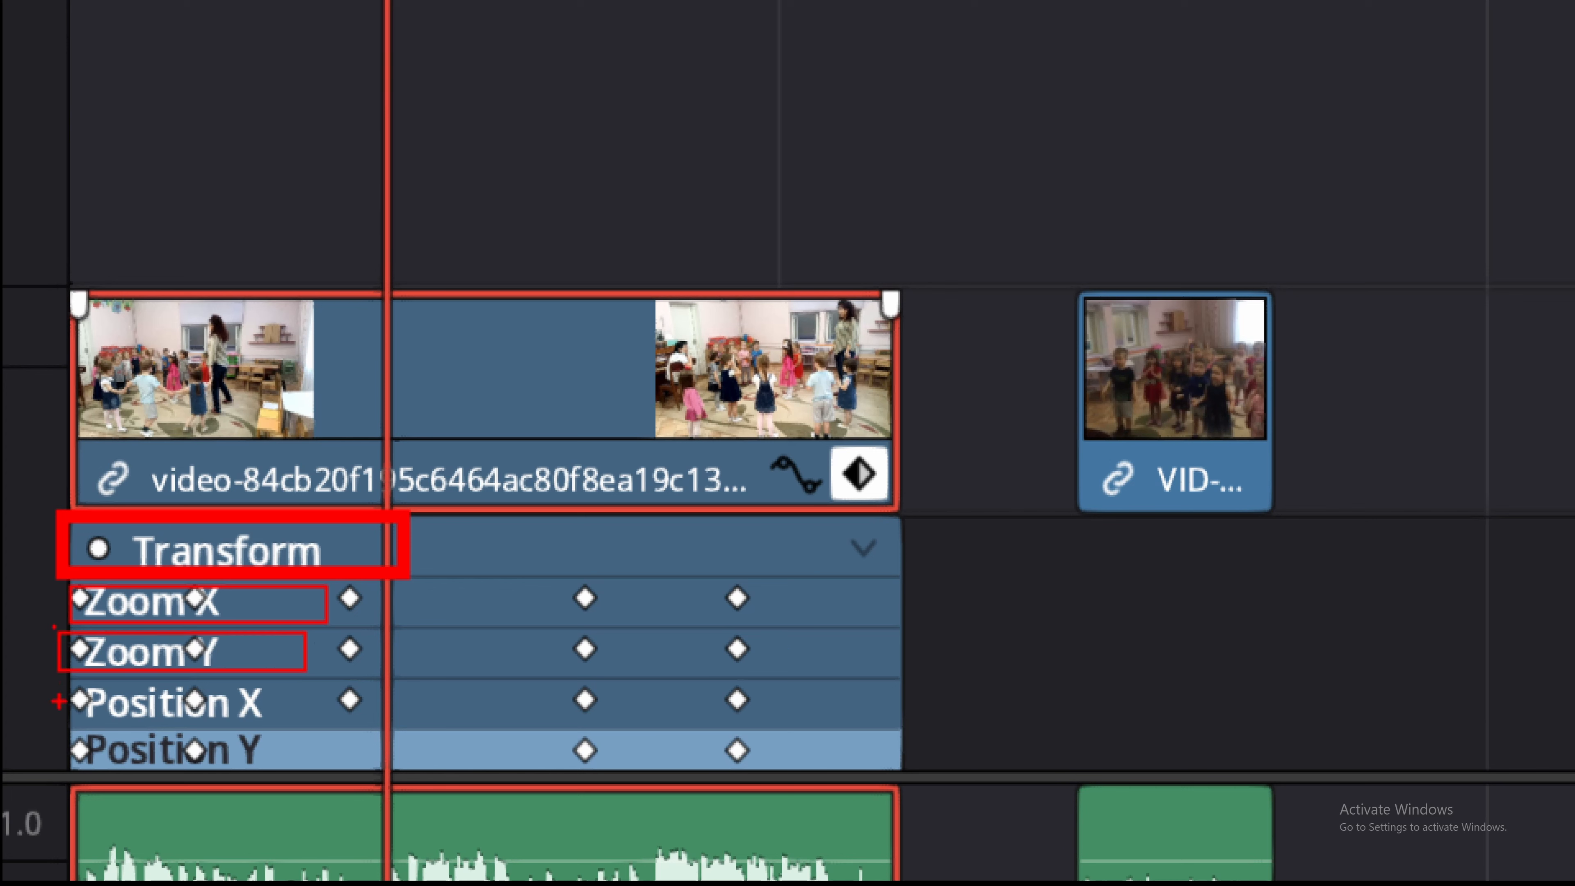
left_click_drag(57, 683, 363, 727)
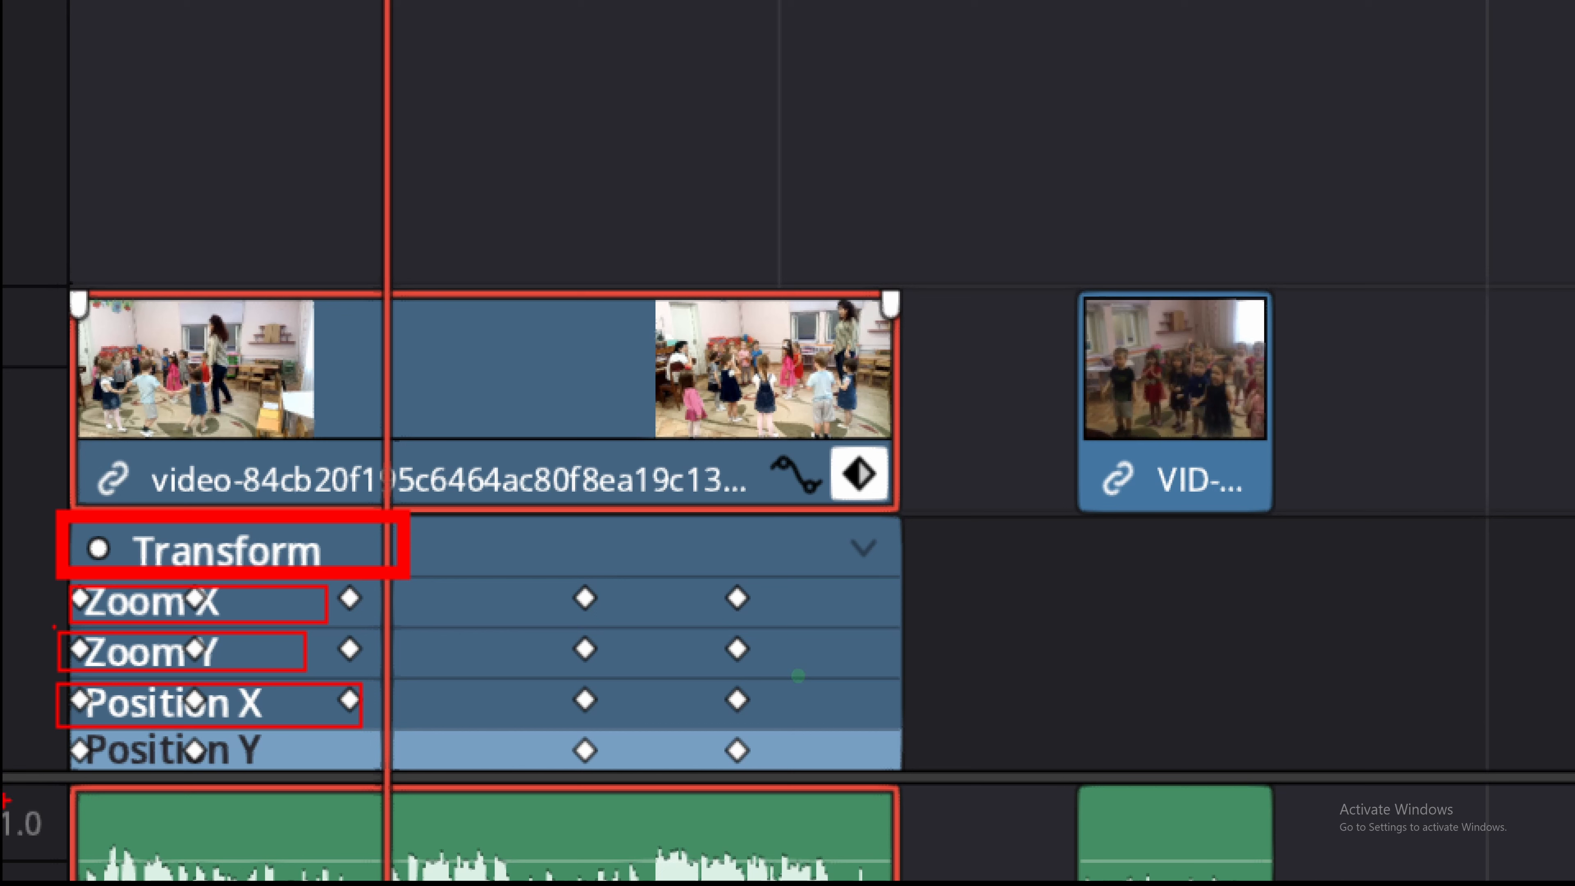
mouse_move(64, 729)
left_mouse_down()
mouse_move(222, 732)
mouse_move(338, 776)
left_mouse_up()
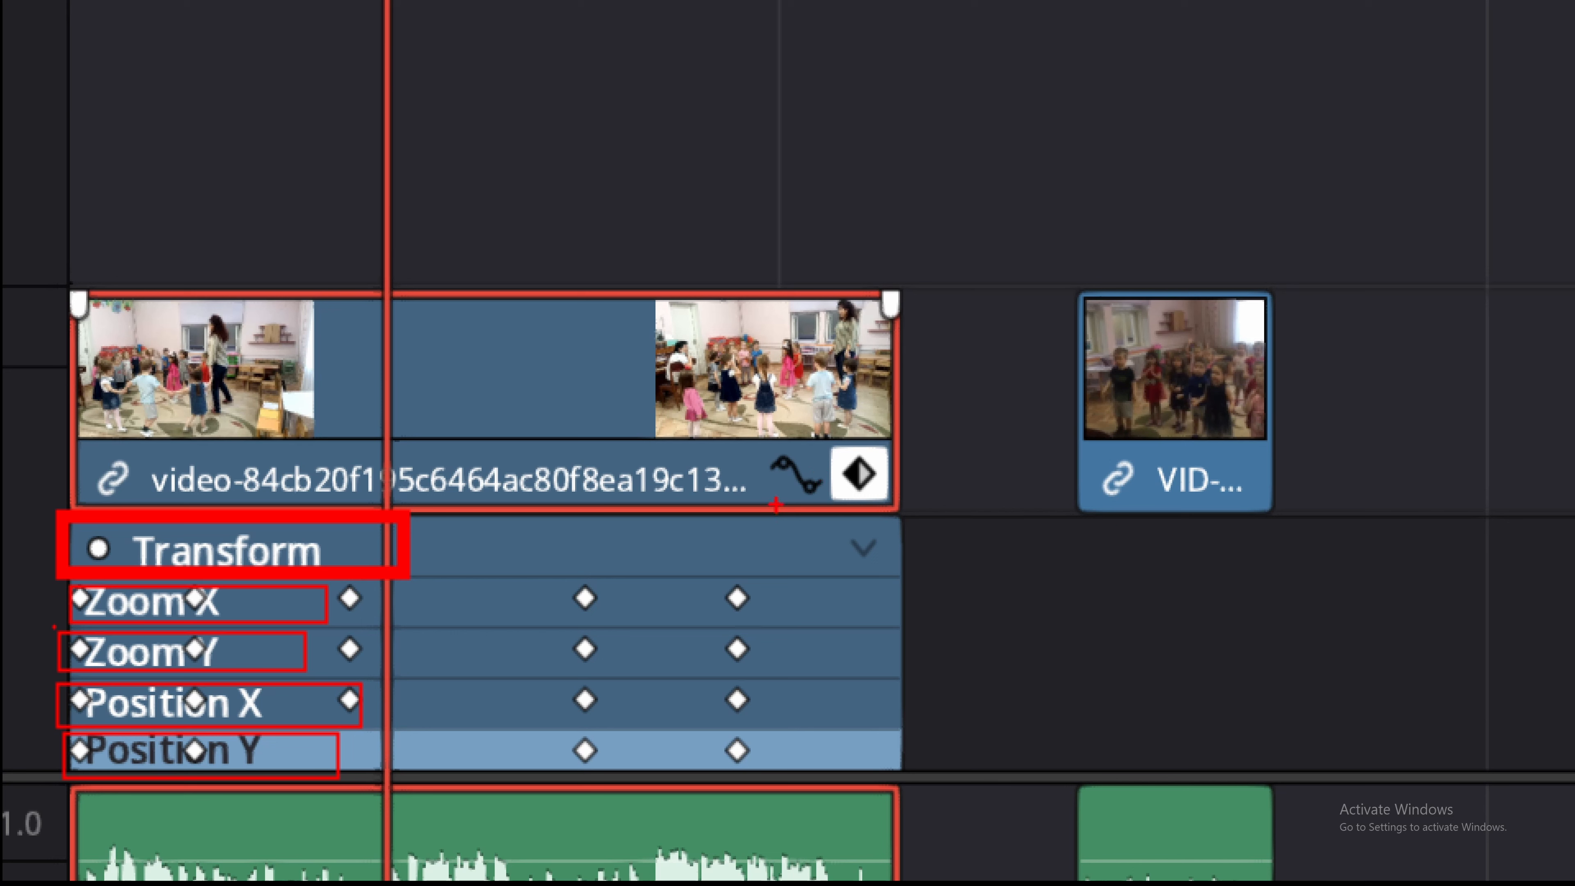
left_click_drag(797, 495, 851, 623)
left_click_drag(865, 497, 945, 654)
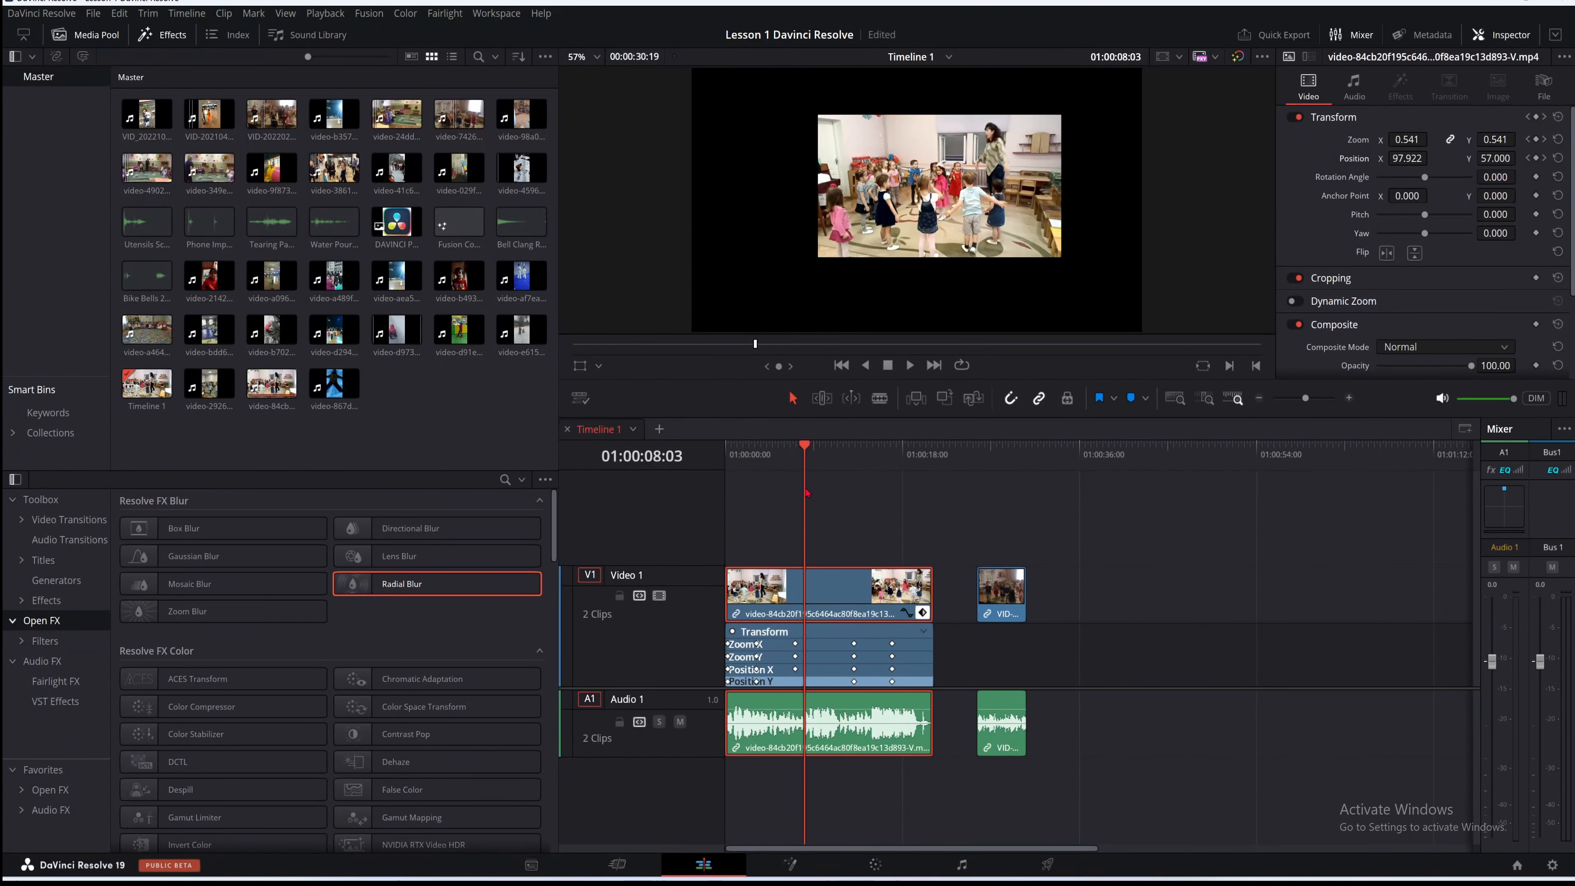
Add Zoom and Position keyframes to the first clip at 01:00:19:12, keeping the Zoom at 1.000 and the Position at 0.000
left_click_drag(805, 494, 783, 472)
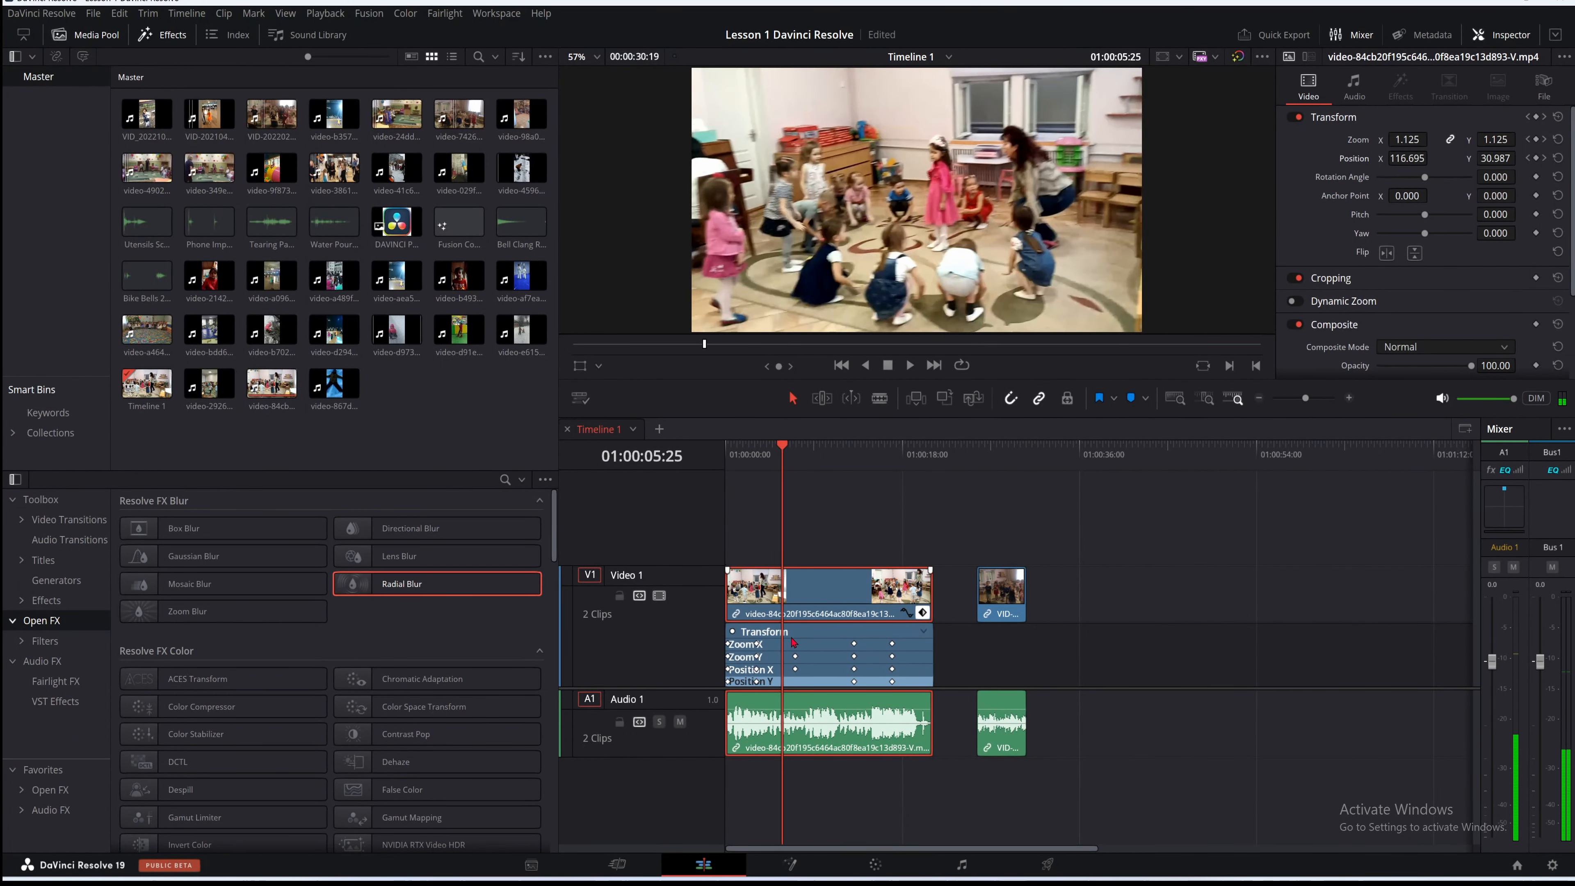
left_click_drag(783, 568, 911, 574)
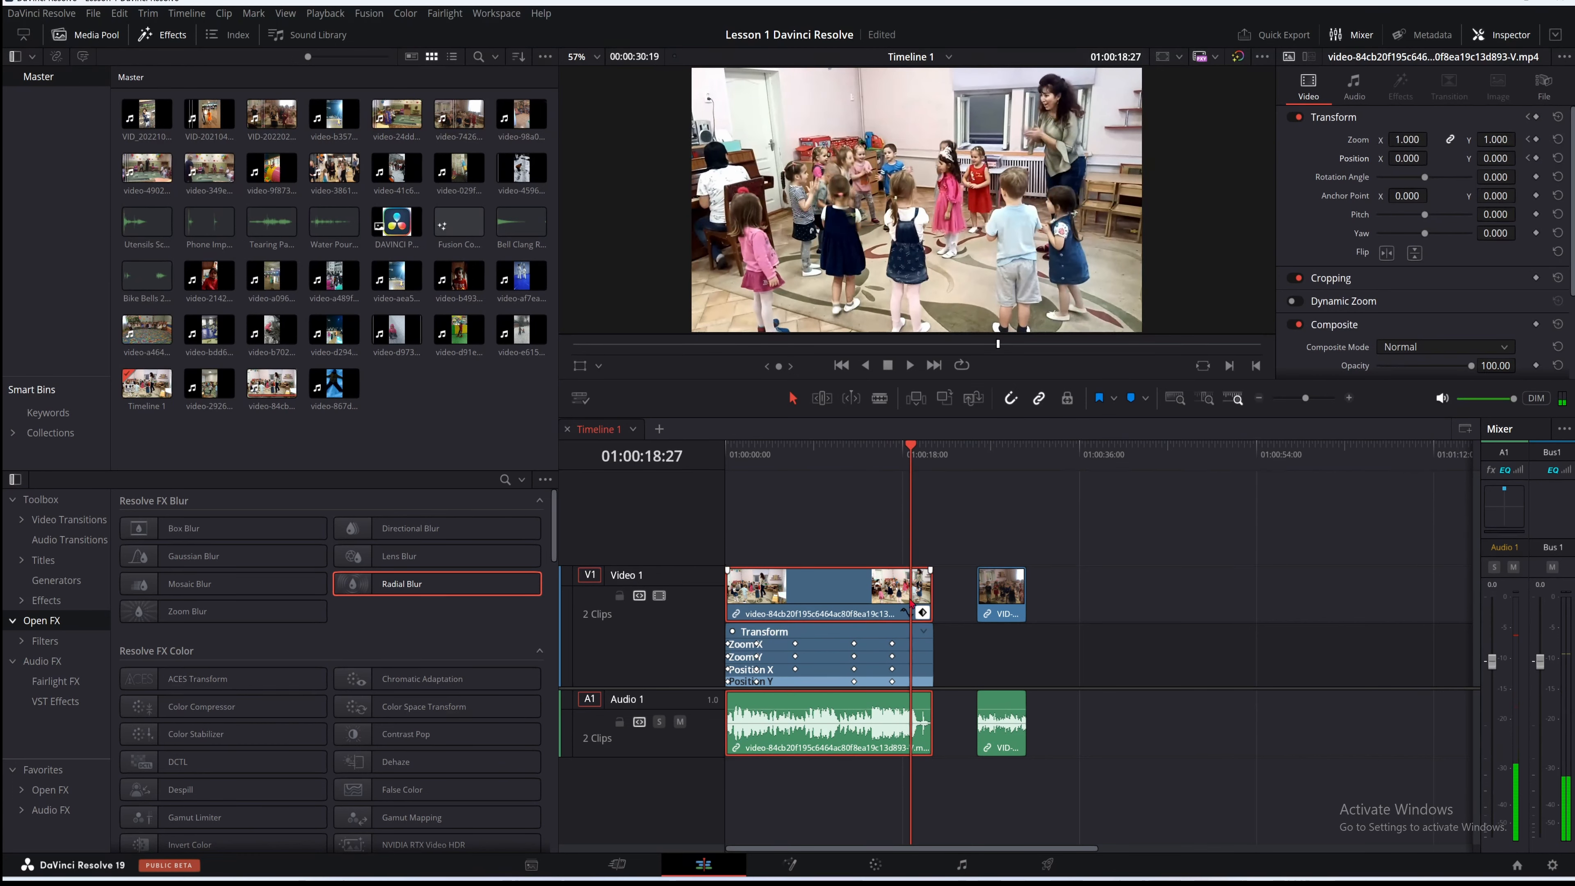
left_click_drag(910, 459, 916, 459)
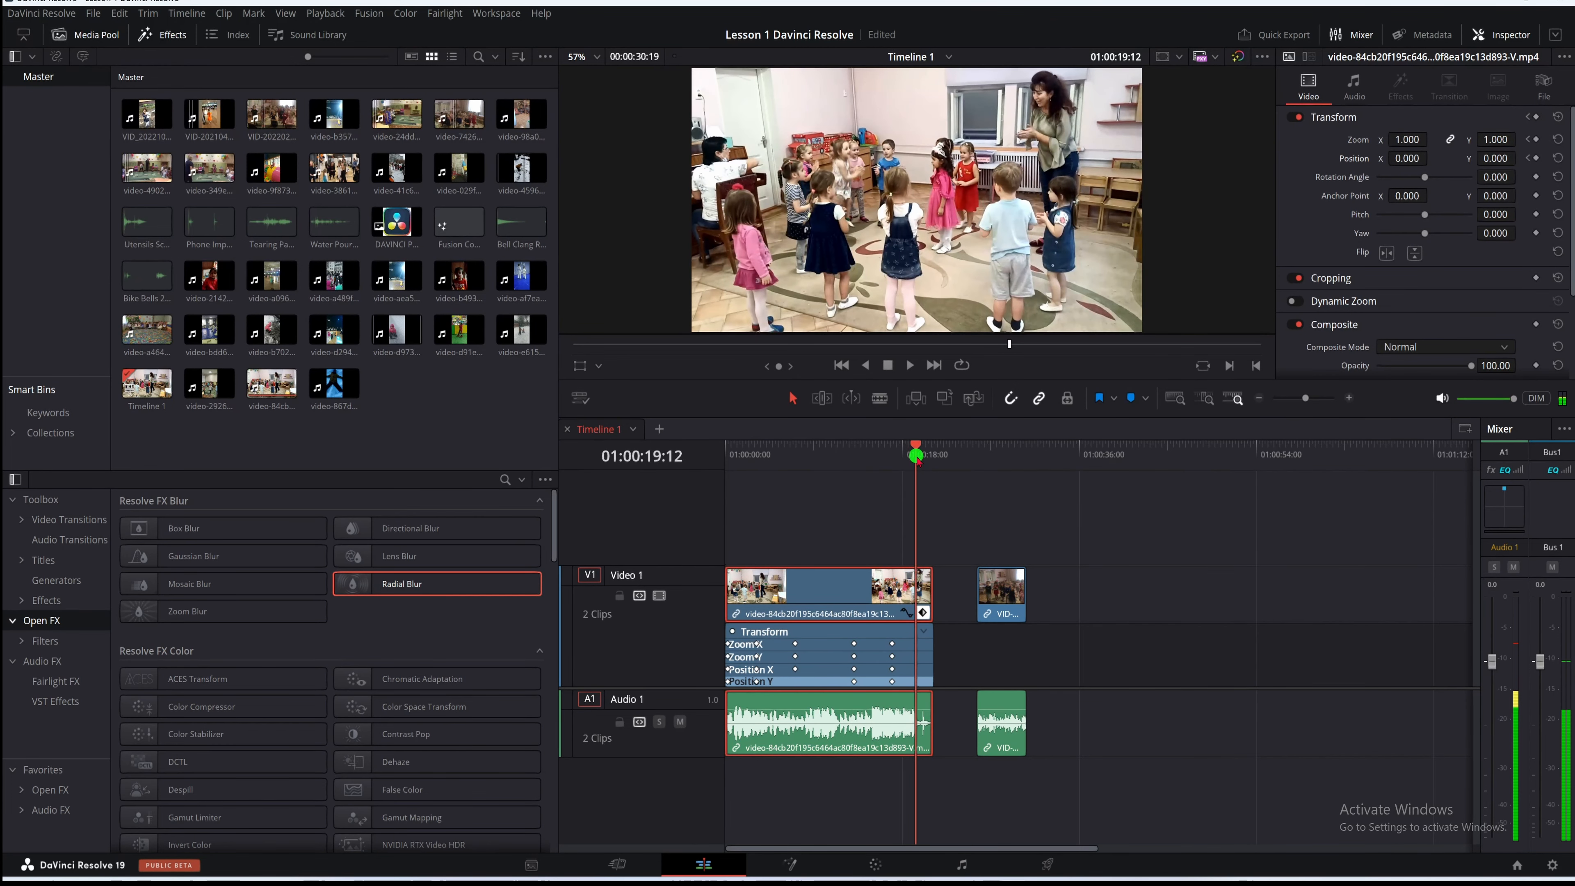
left_click(1537, 138)
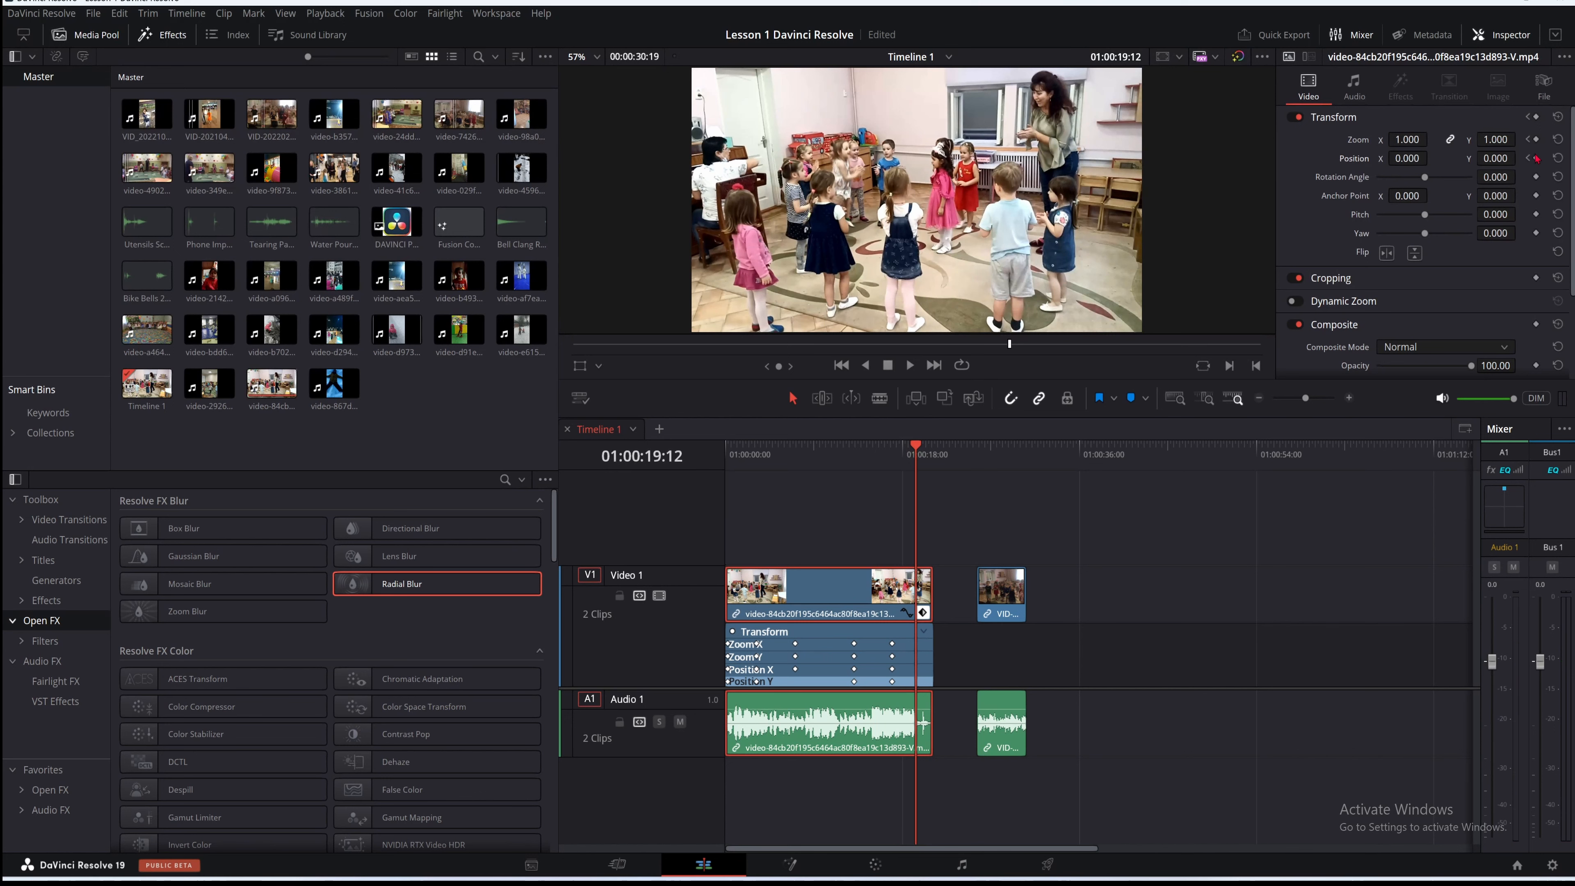
left_click(1537, 139)
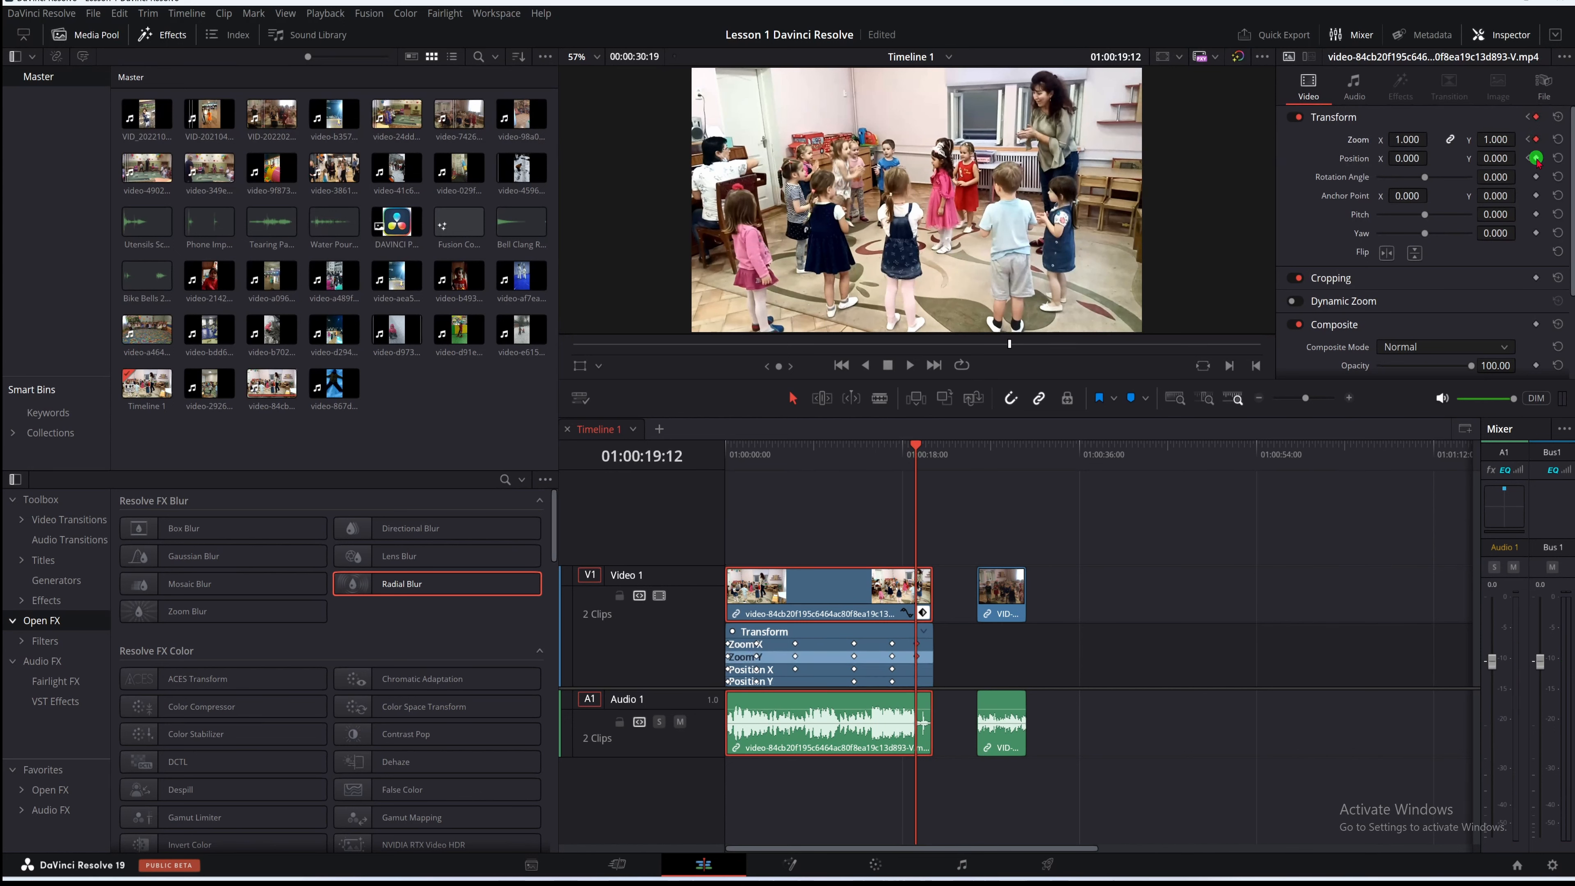
left_click(1536, 159)
Scrub between the first clip's last two keyframes and back through its earlier ones to compare how the picture changes
left_click_drag(918, 467, 892, 456)
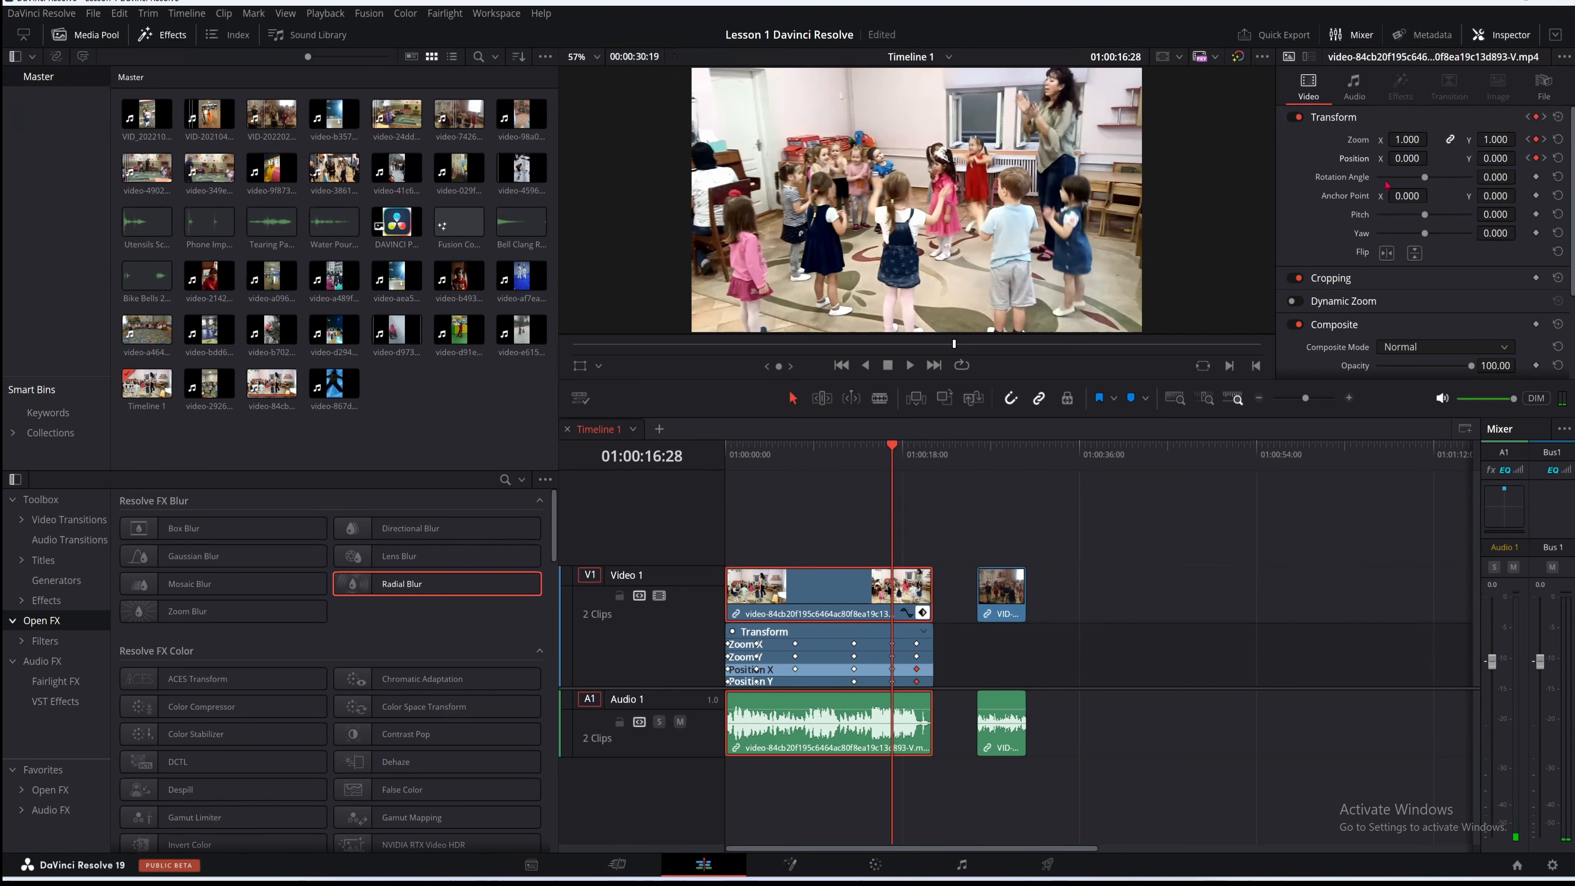
left_click_drag(893, 446, 916, 448)
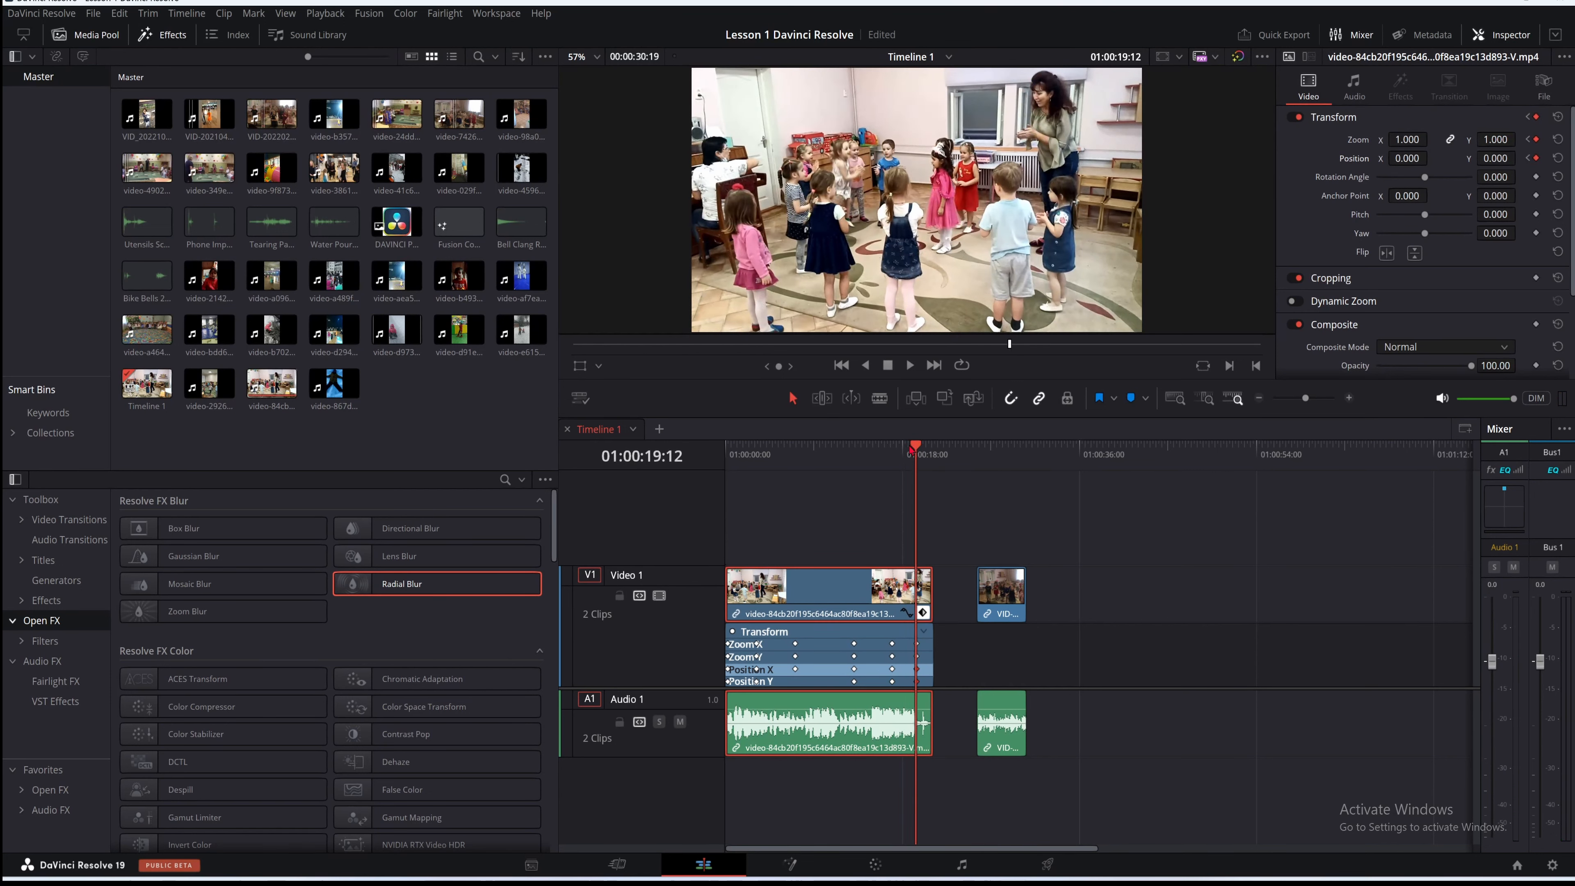
left_click_drag(914, 447, 874, 458)
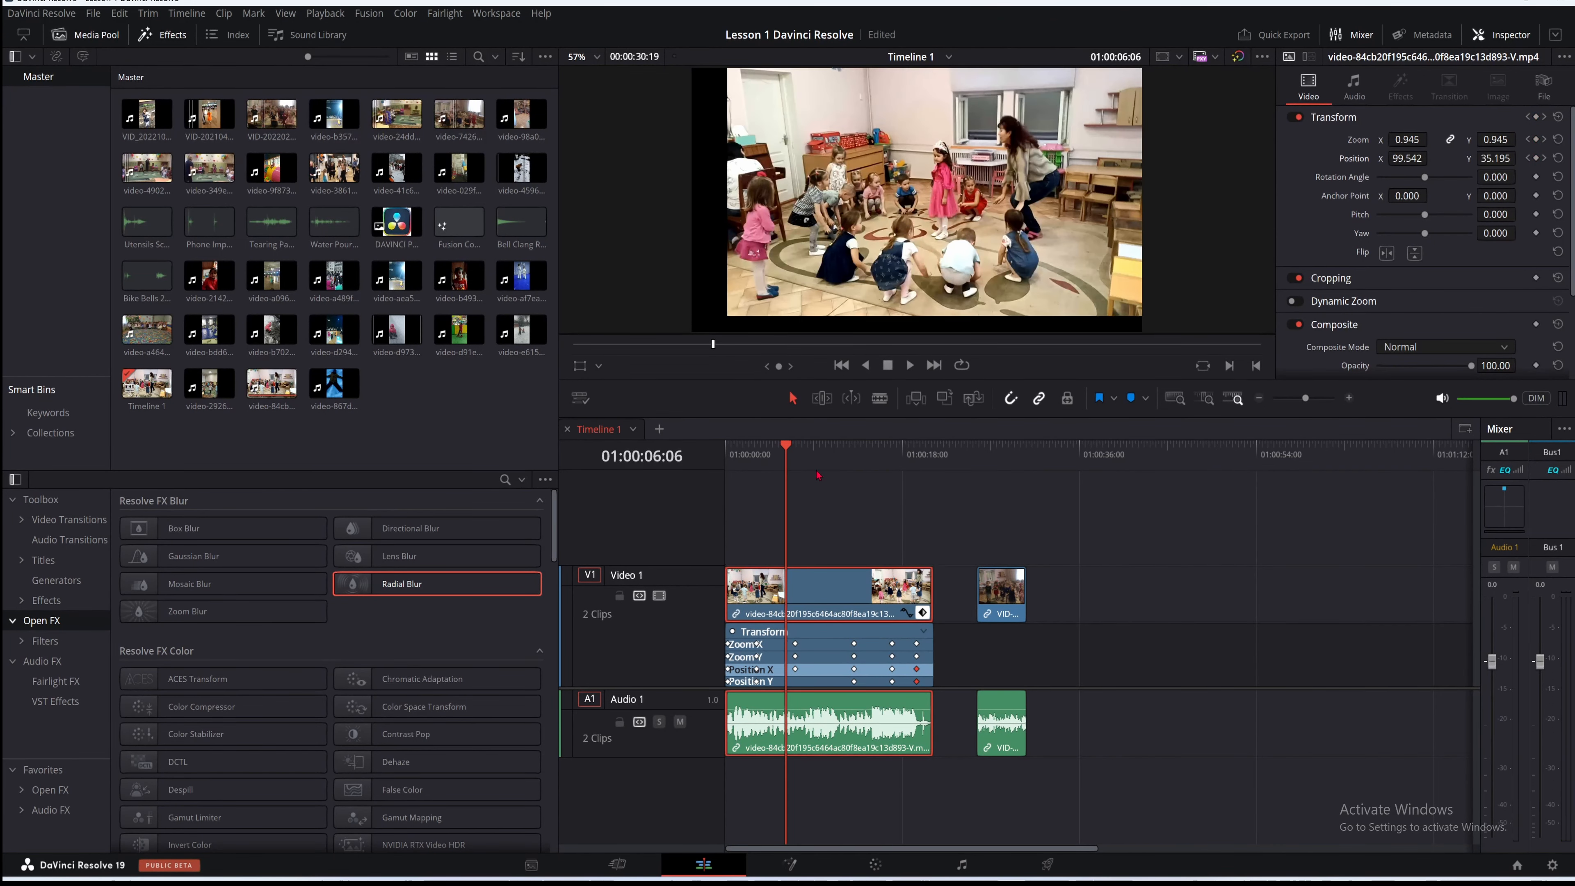
left_click_drag(817, 461, 820, 461)
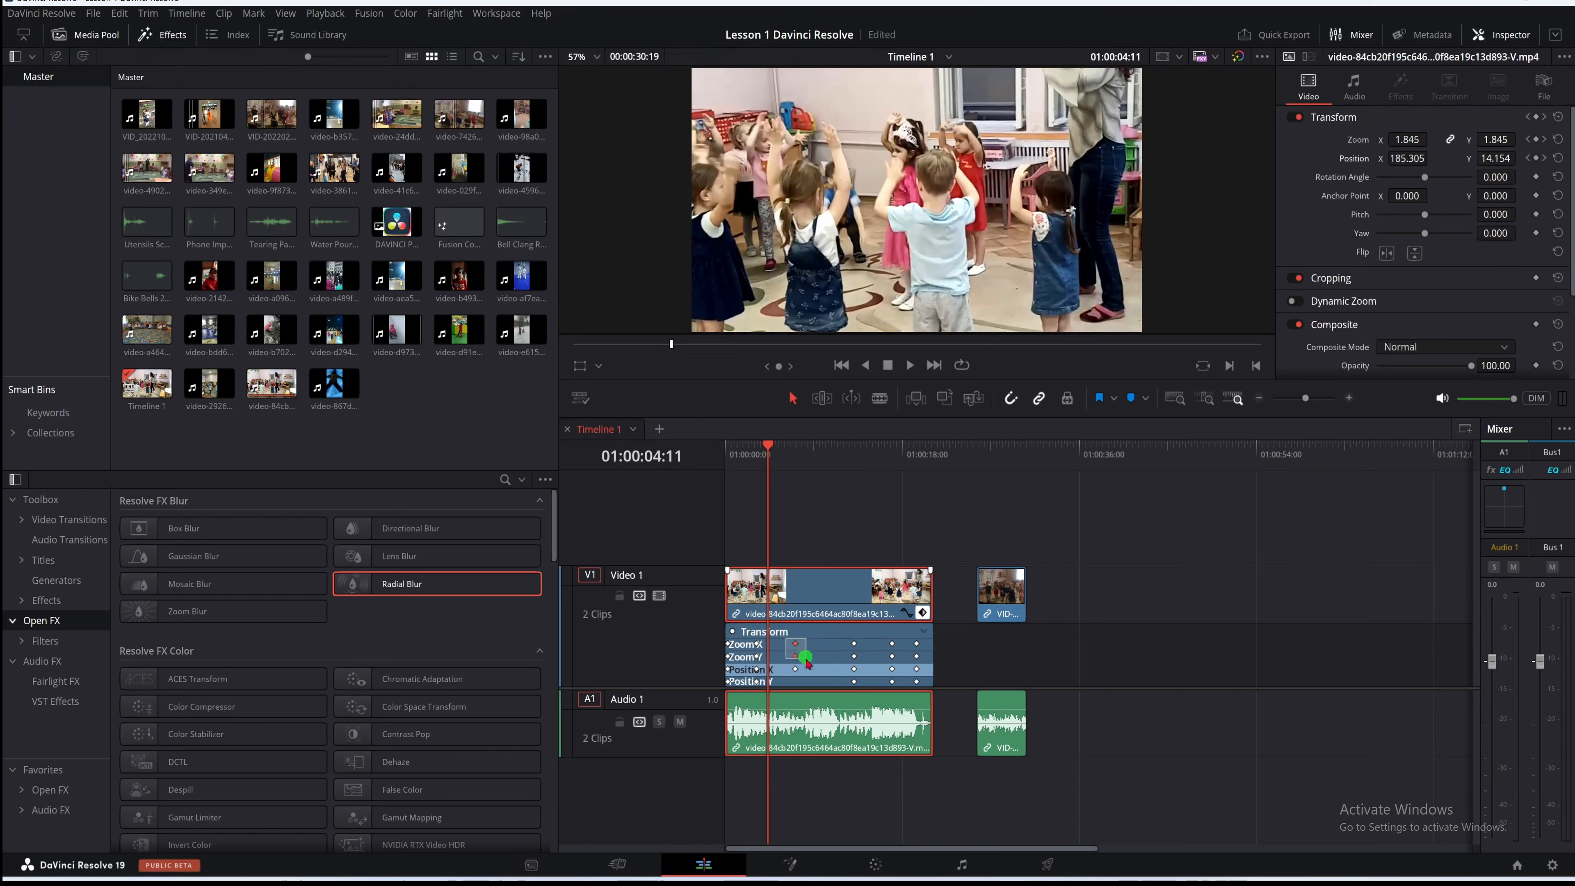
Duplicate the first clip's Zoom and Position X keyframes from 01:00:07:02 to 01:00:09:29
left_click_drag(807, 661, 809, 680)
left_click_drag(796, 644, 824, 650)
Play the first clip from 01:00:07:02 and scrub around the duplicated keyframes to check how the picture holds between them
mouse_move(774, 467)
left_mouse_down()
mouse_move(822, 480)
mouse_move(796, 483)
left_mouse_up()
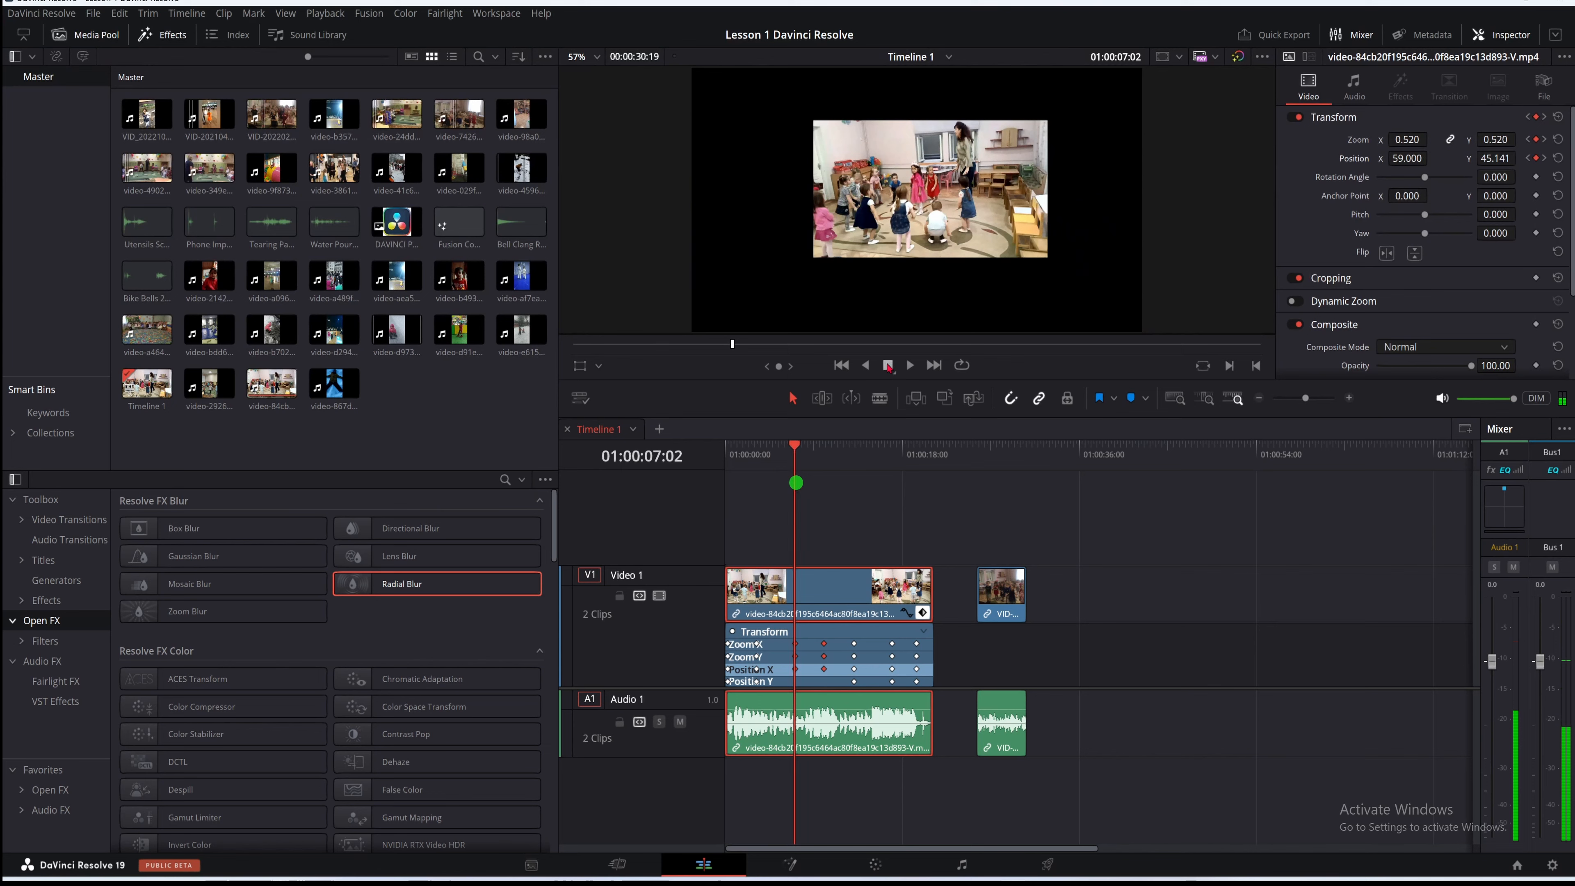
left_click(910, 365)
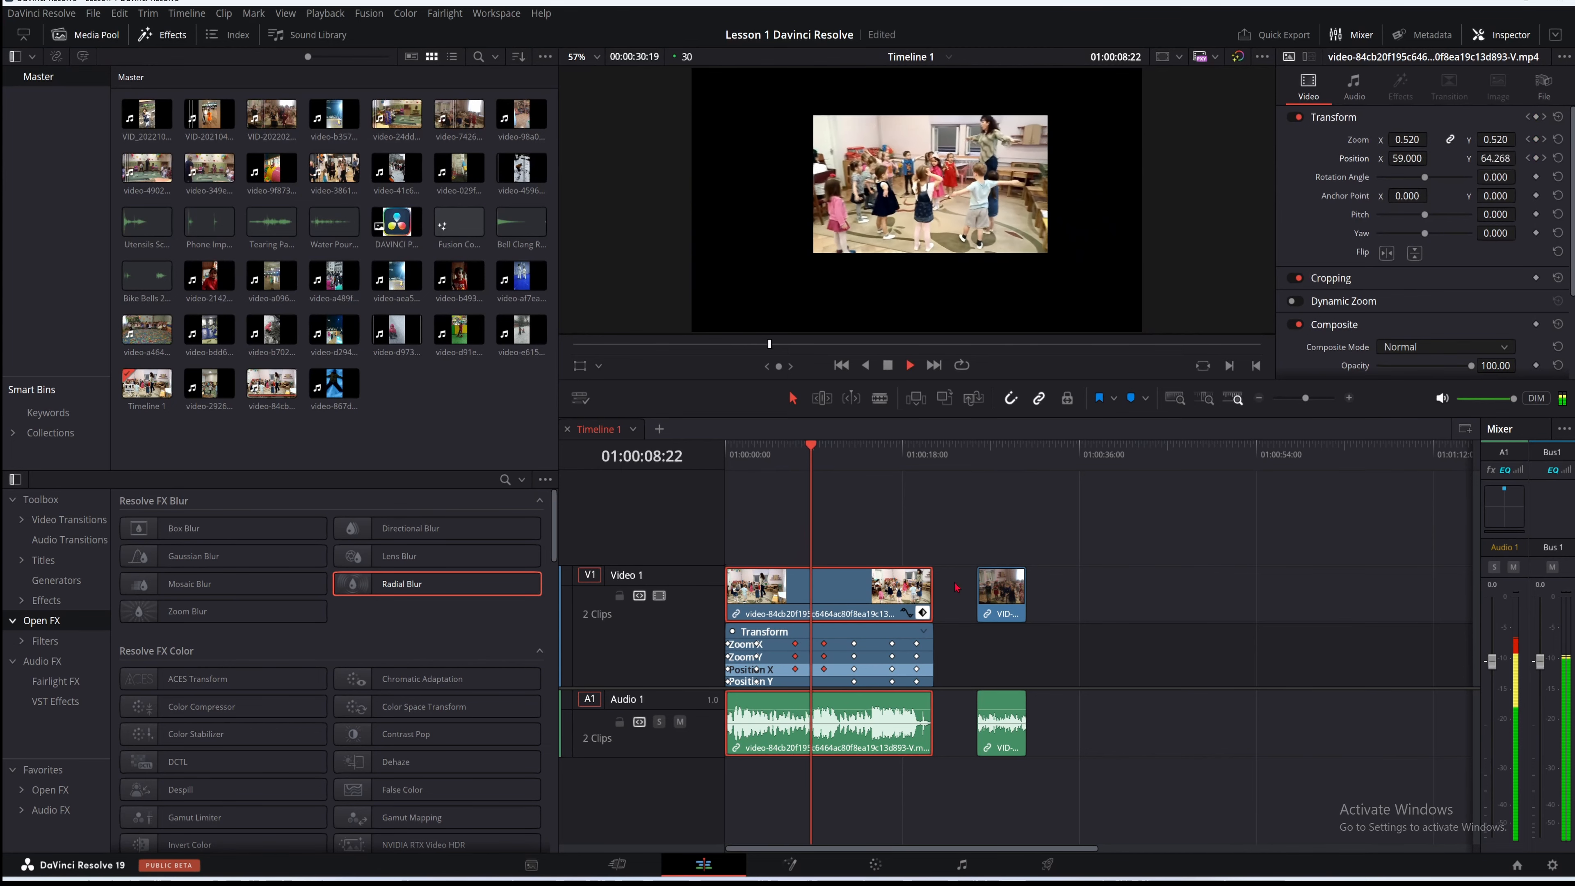
left_click(887, 362)
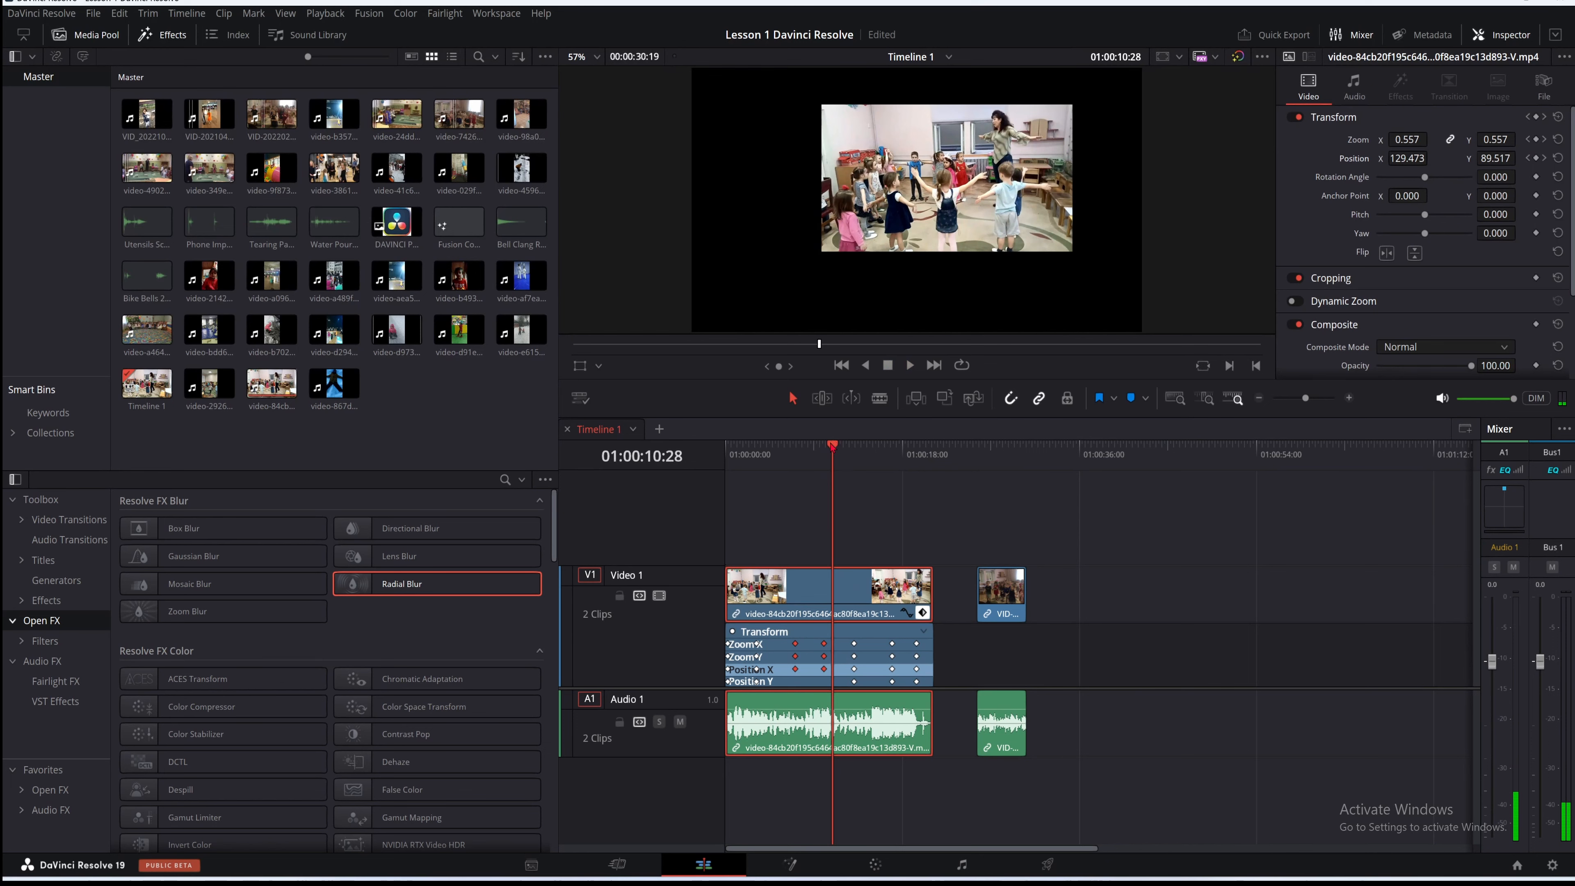
left_click(784, 652)
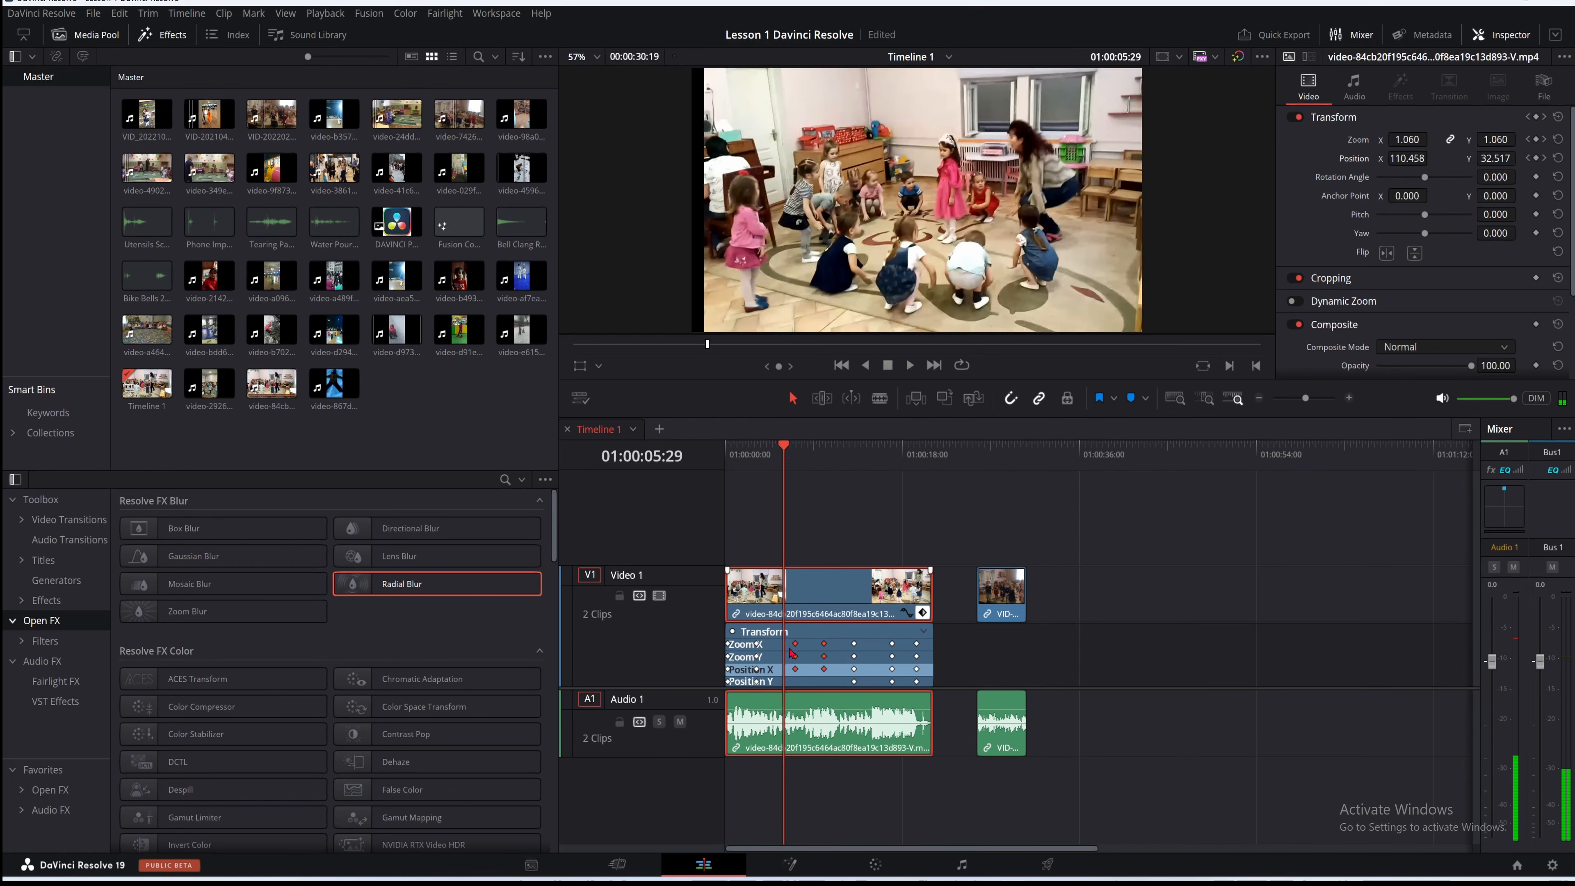
left_click_drag(793, 456, 777, 537)
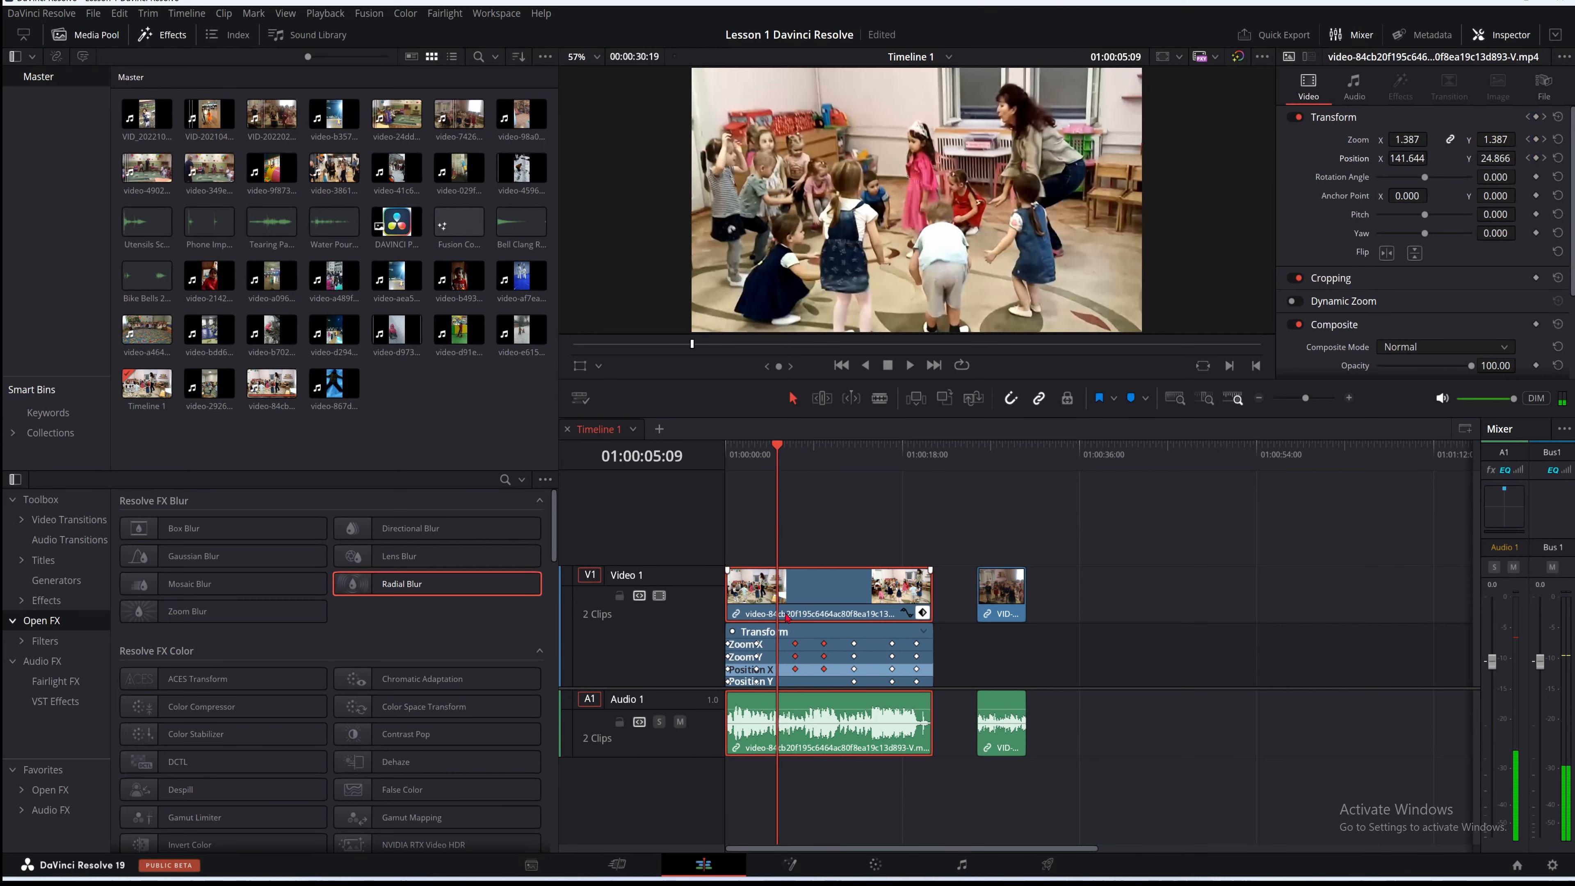
left_click_drag(779, 455, 842, 500)
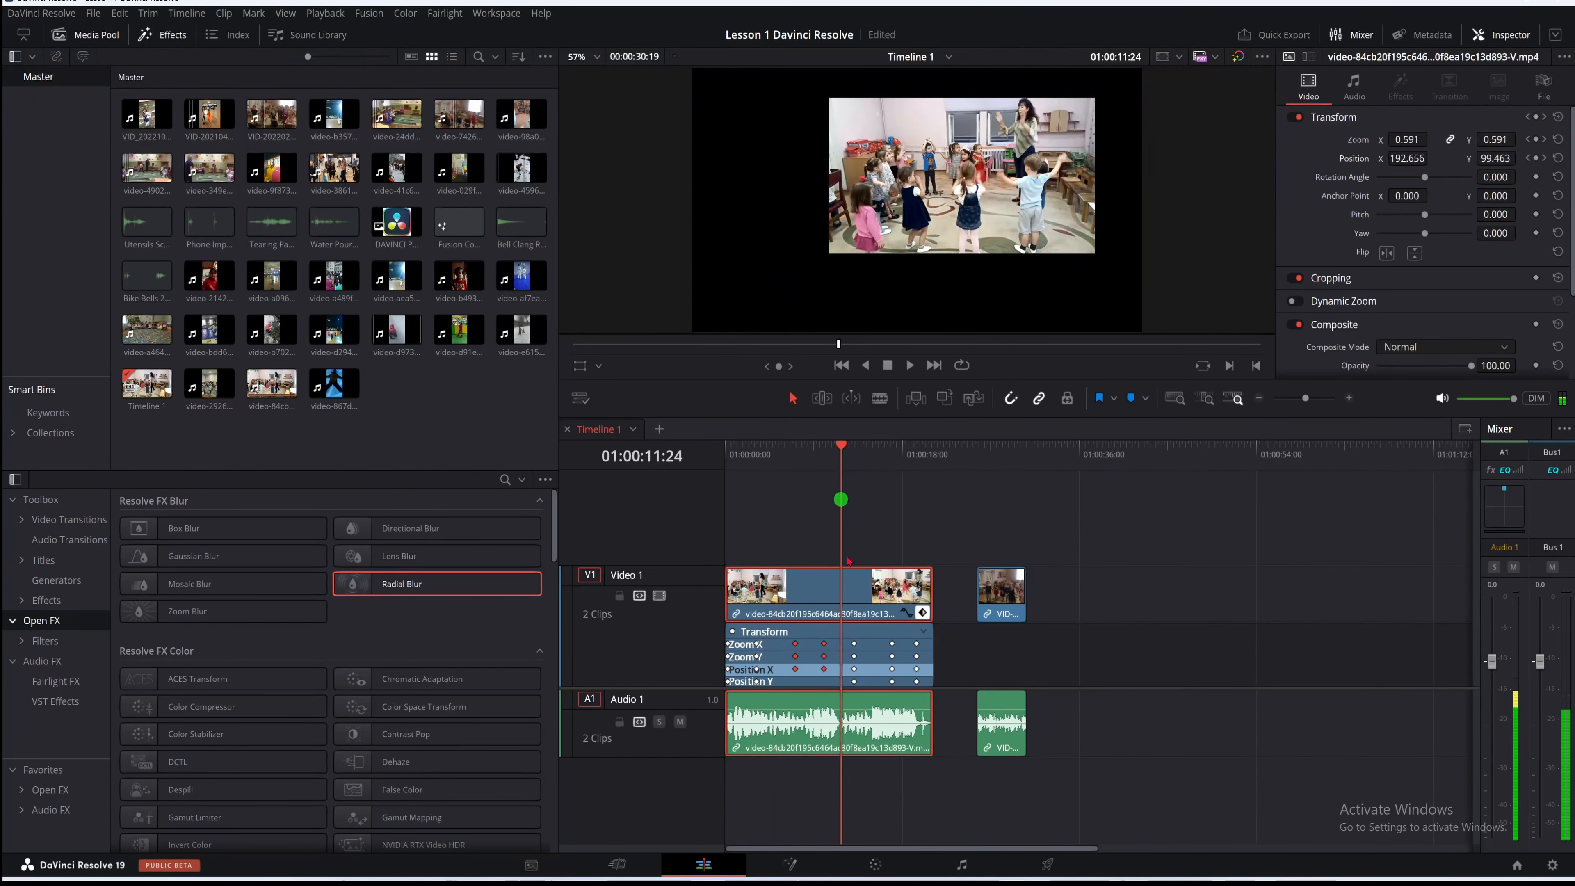
Duplicate the first clip's Zoom and Position keyframes from 01:00:13:02 to 01:00:14:26
scroll(1052, 533, "up", 5)
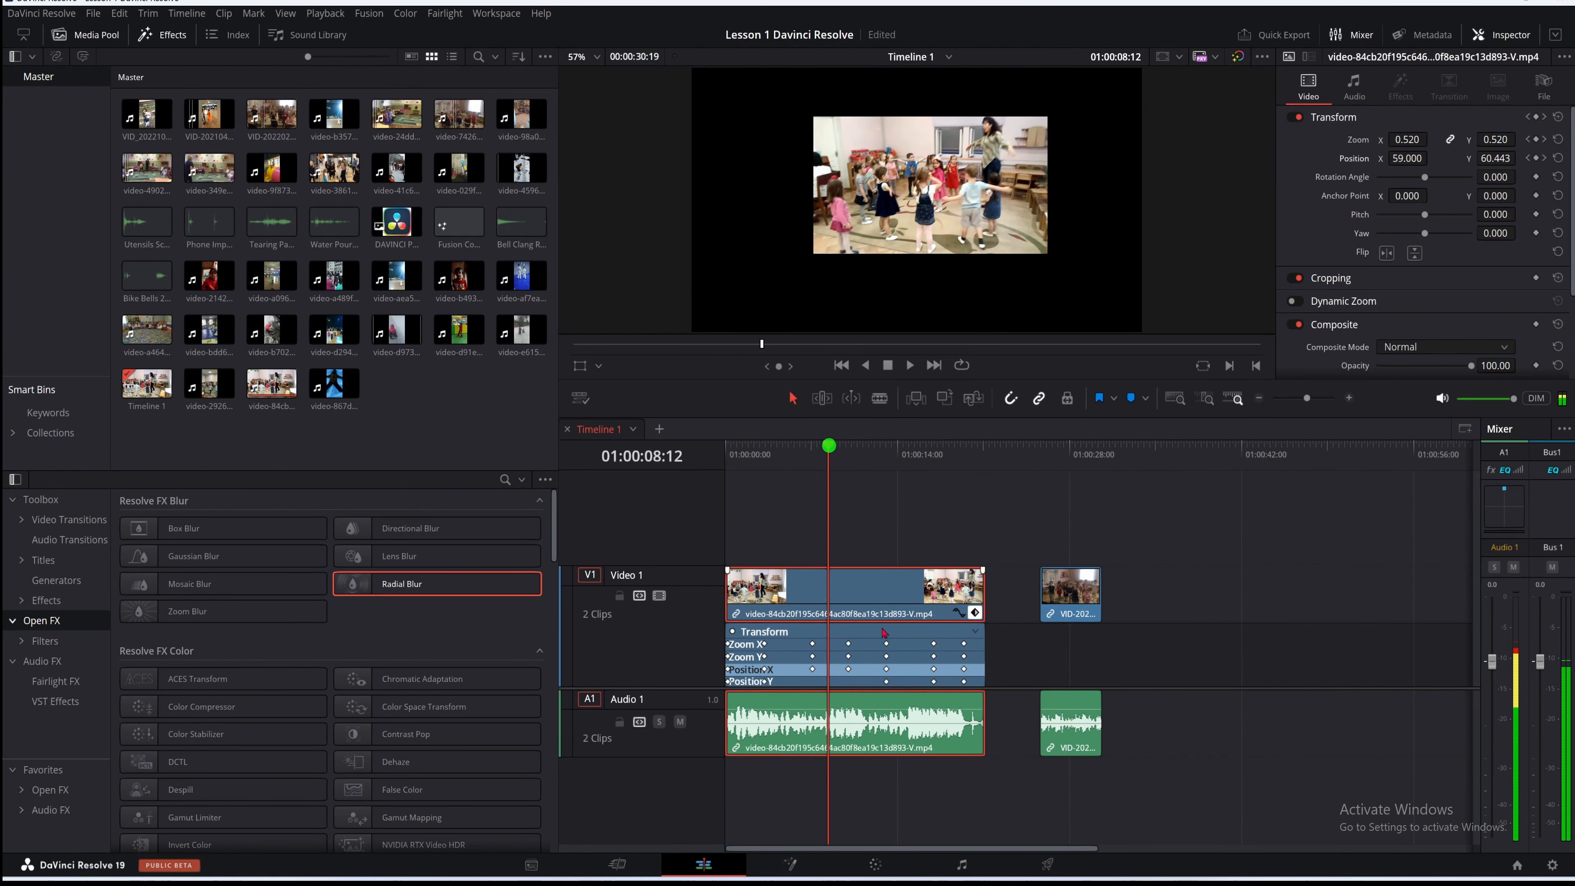
left_click_drag(877, 633, 905, 694)
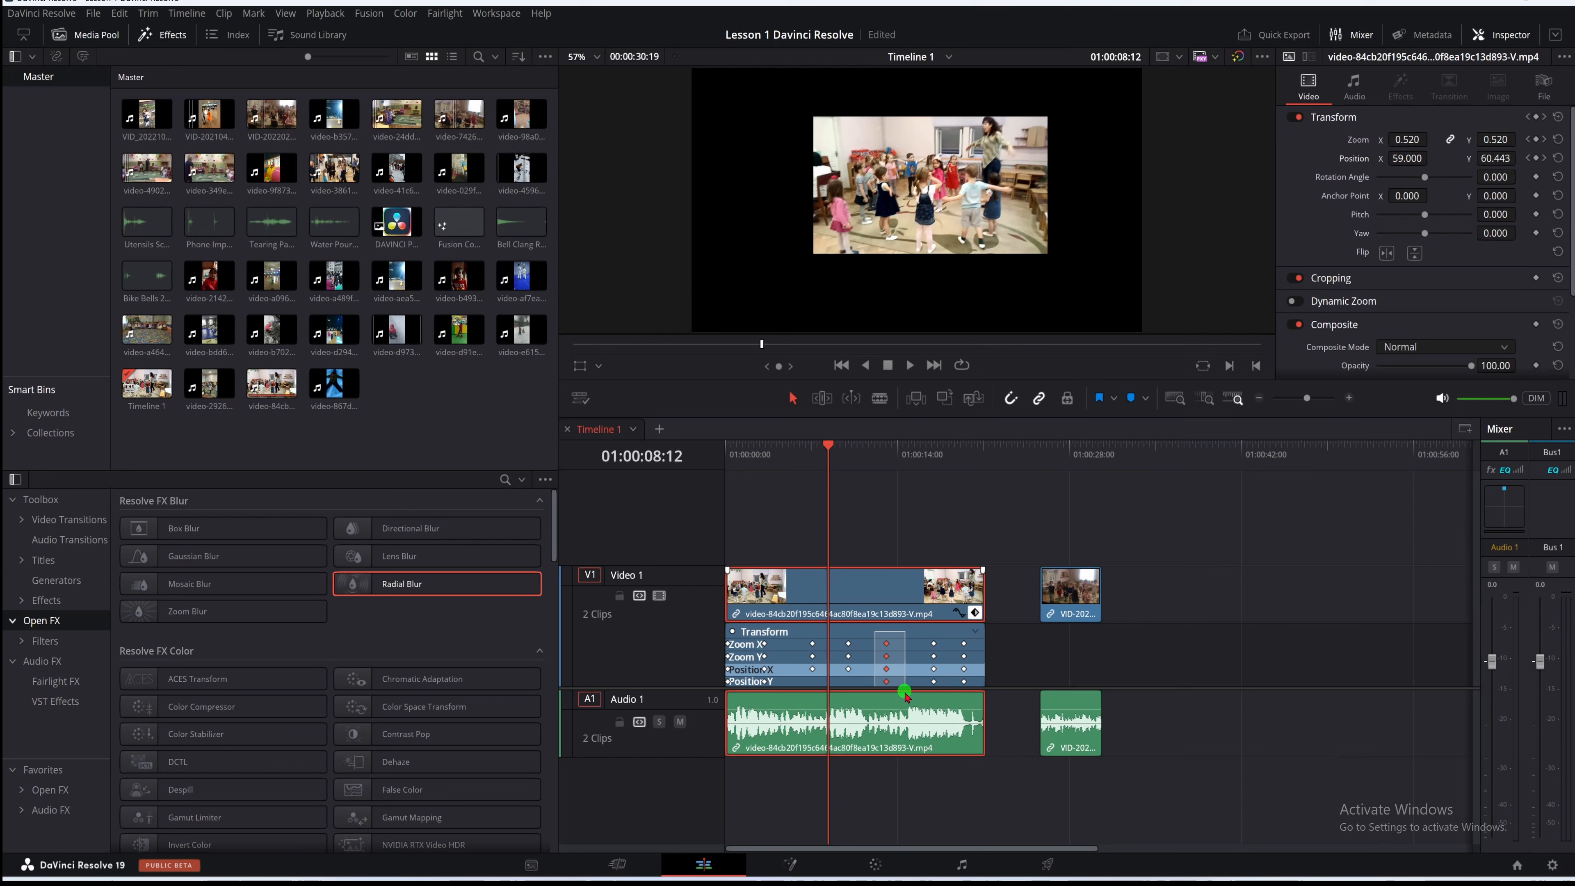
left_click_drag(905, 695, 906, 696)
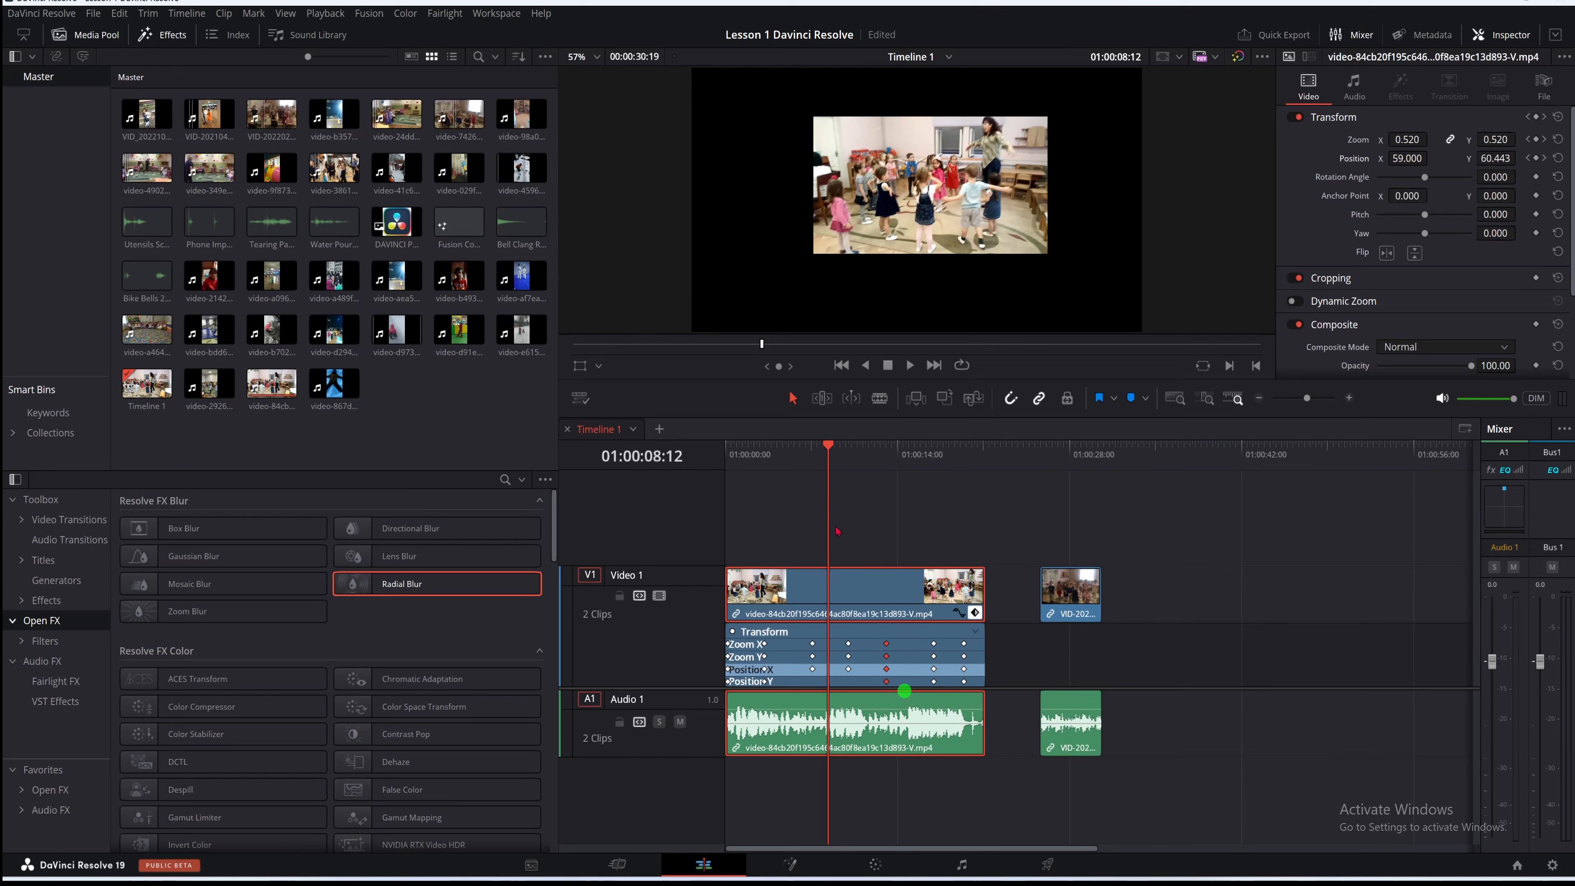
left_click_drag(832, 452, 911, 661)
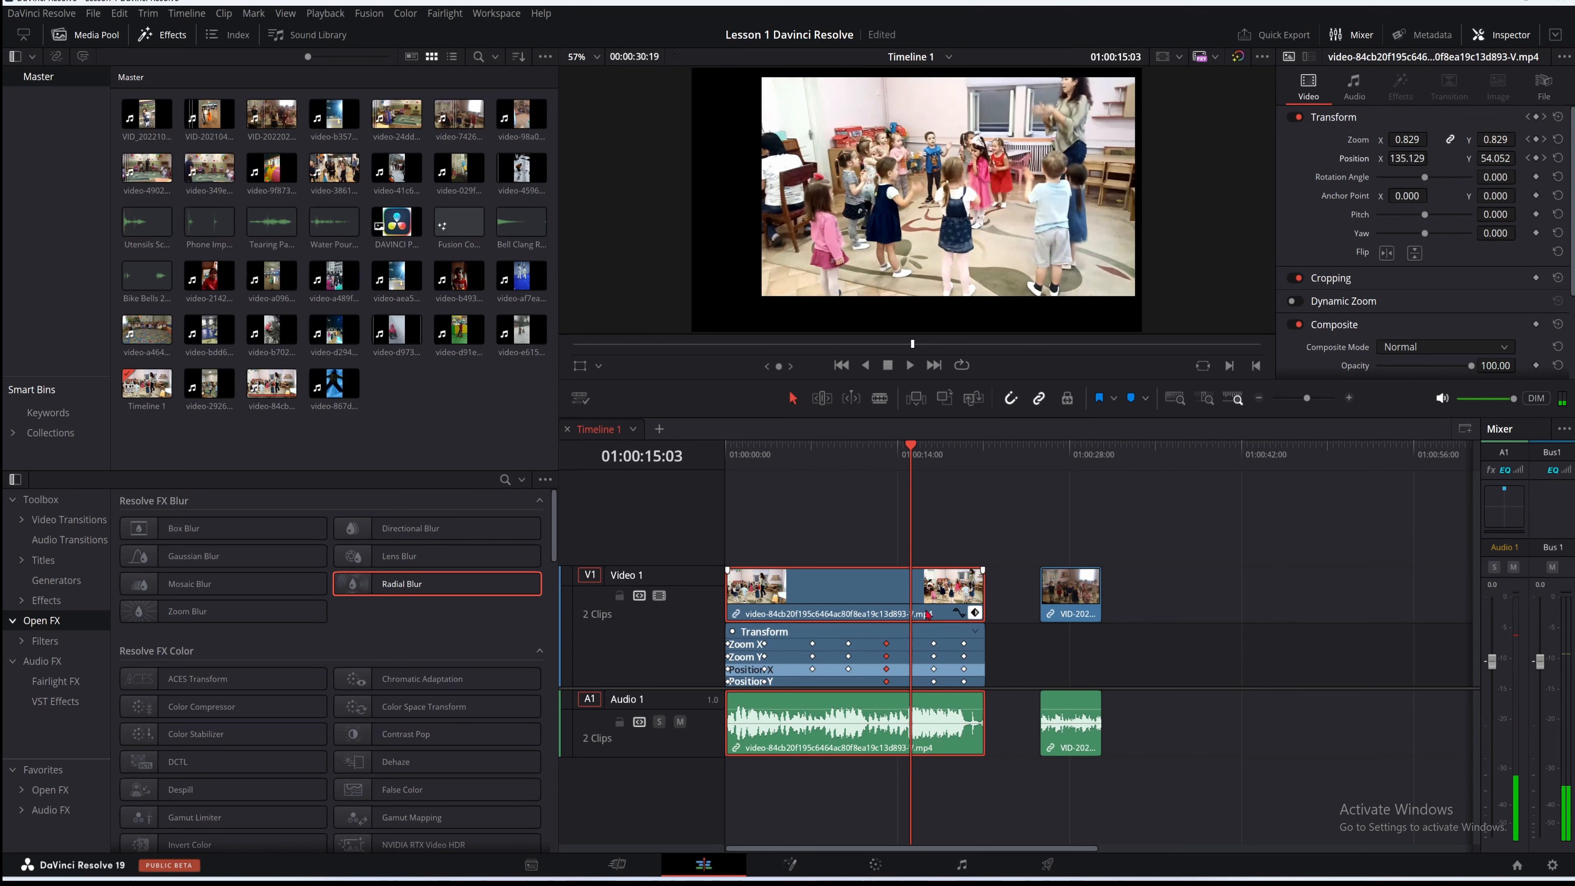
left_click(910, 658, "alt")
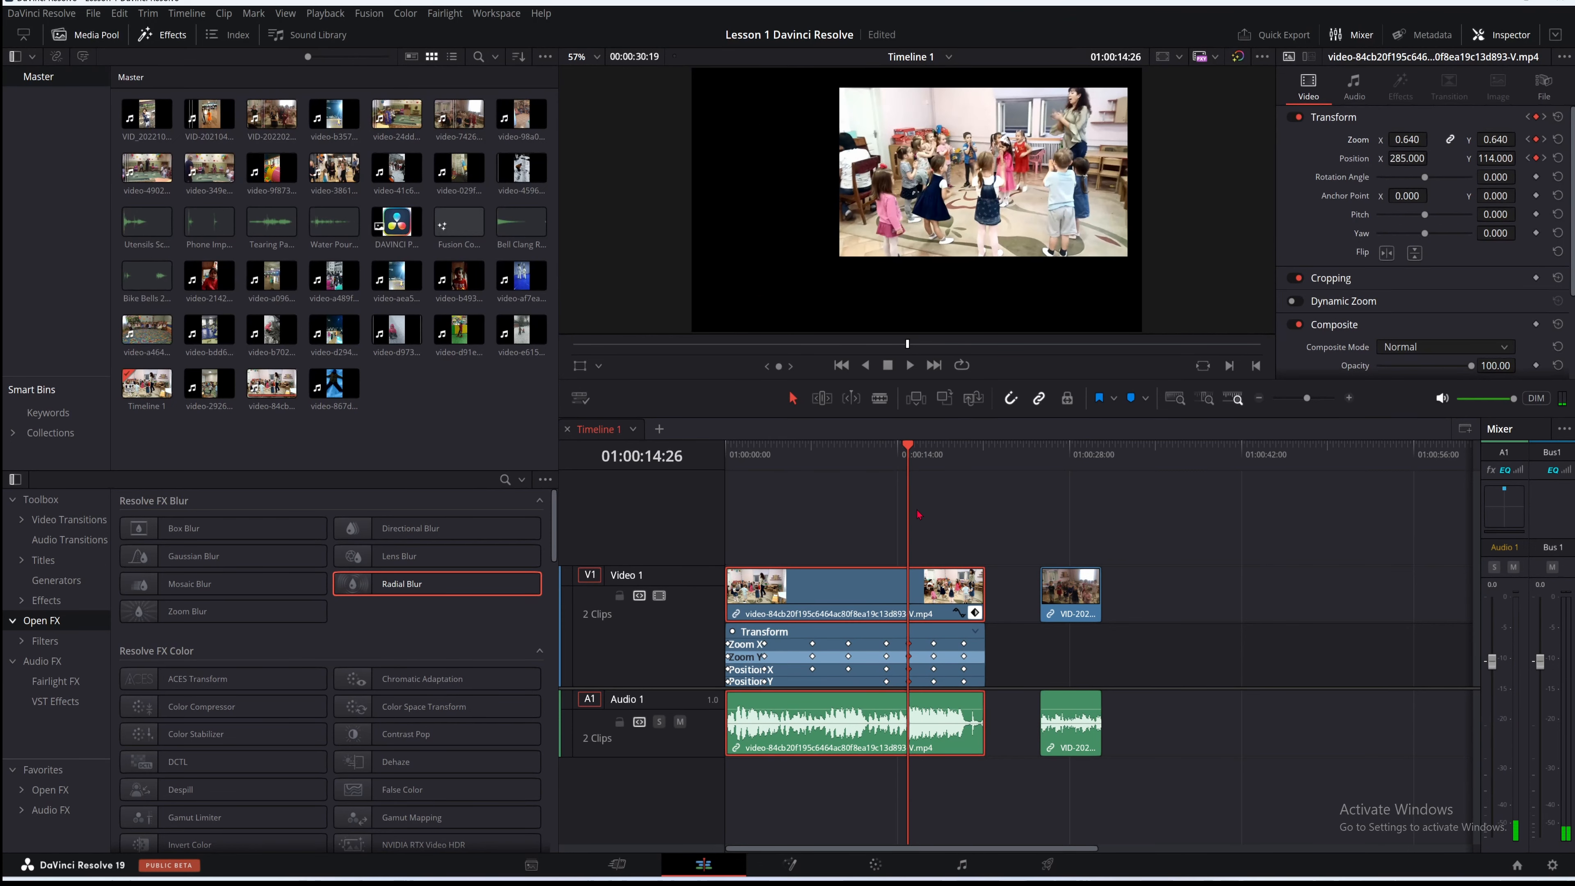
Scrub back from 01:00:14:26 through the first clip's duplicated keyframe pairs to compare the held and moving sections
left_click(886, 458)
left_click_drag(876, 450, 867, 460)
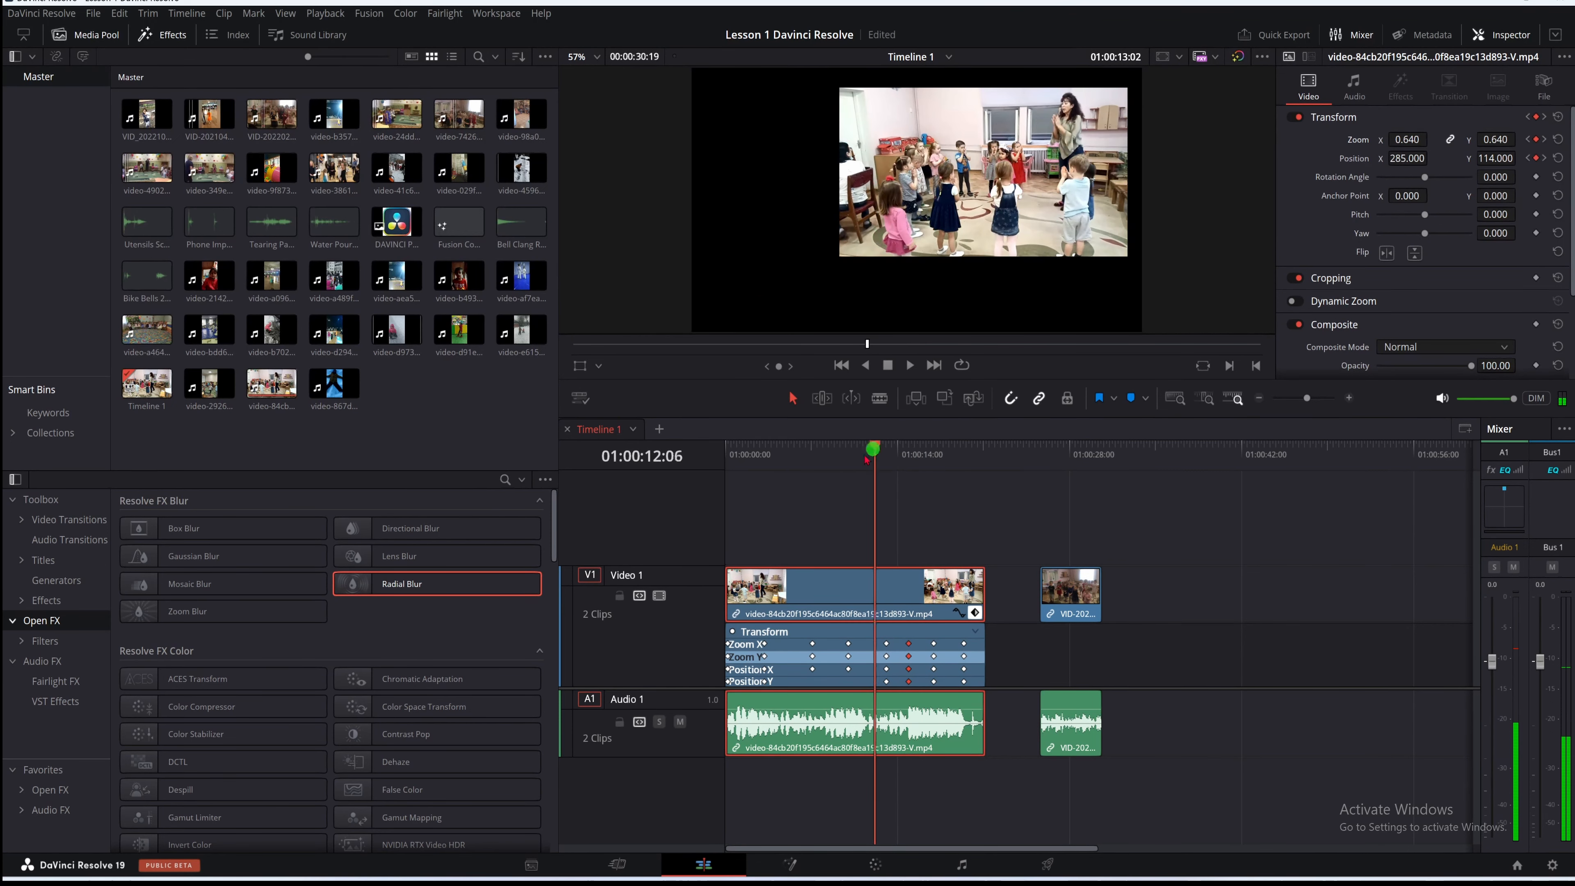
left_click(847, 452)
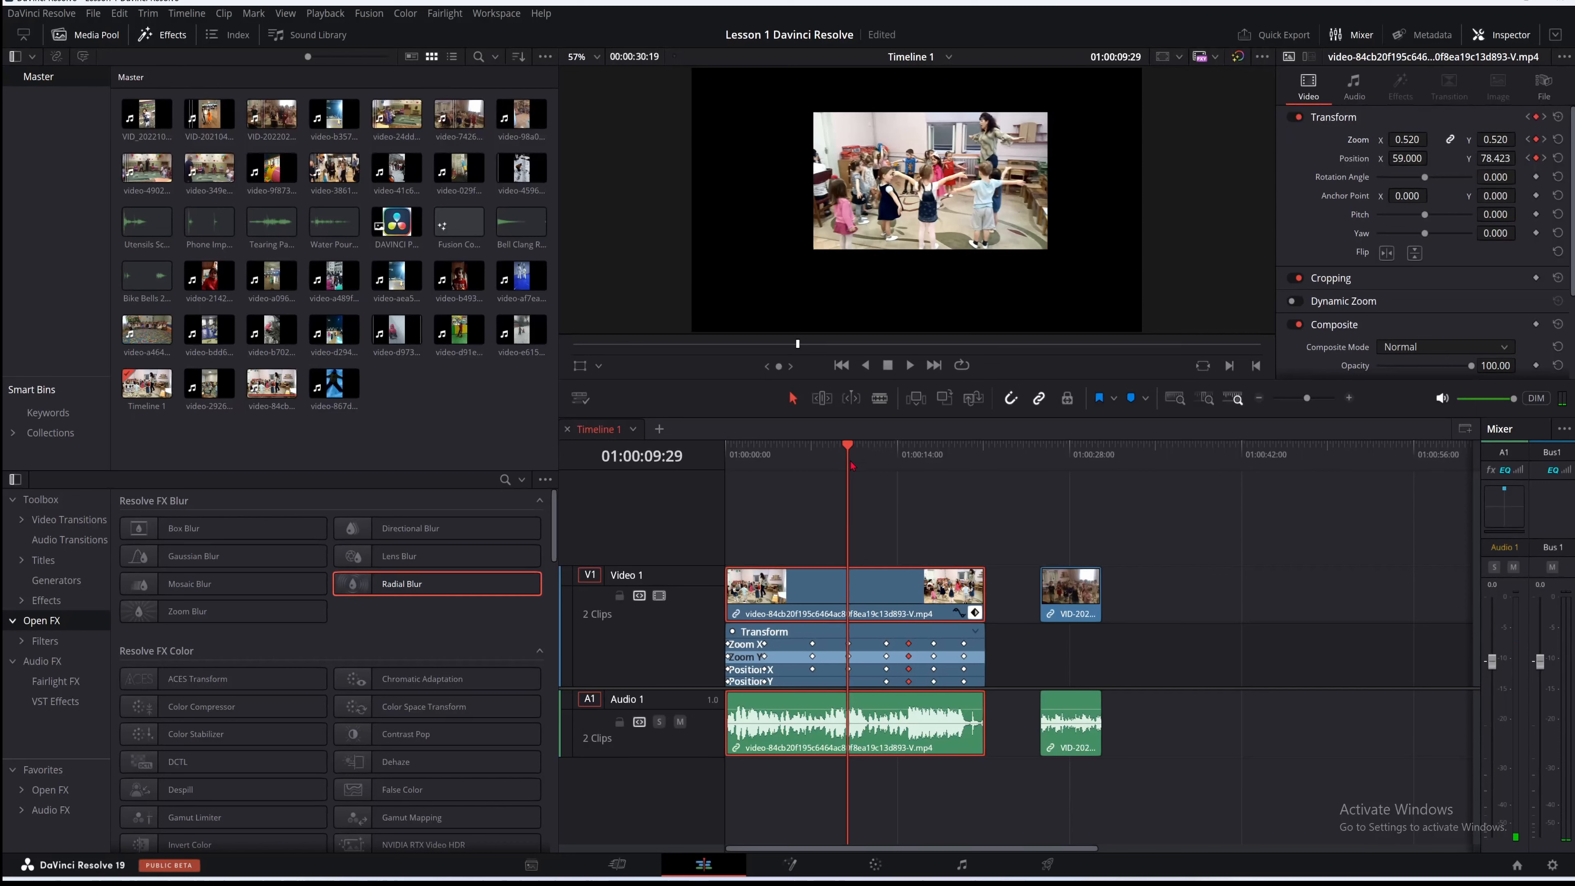
left_click(828, 453)
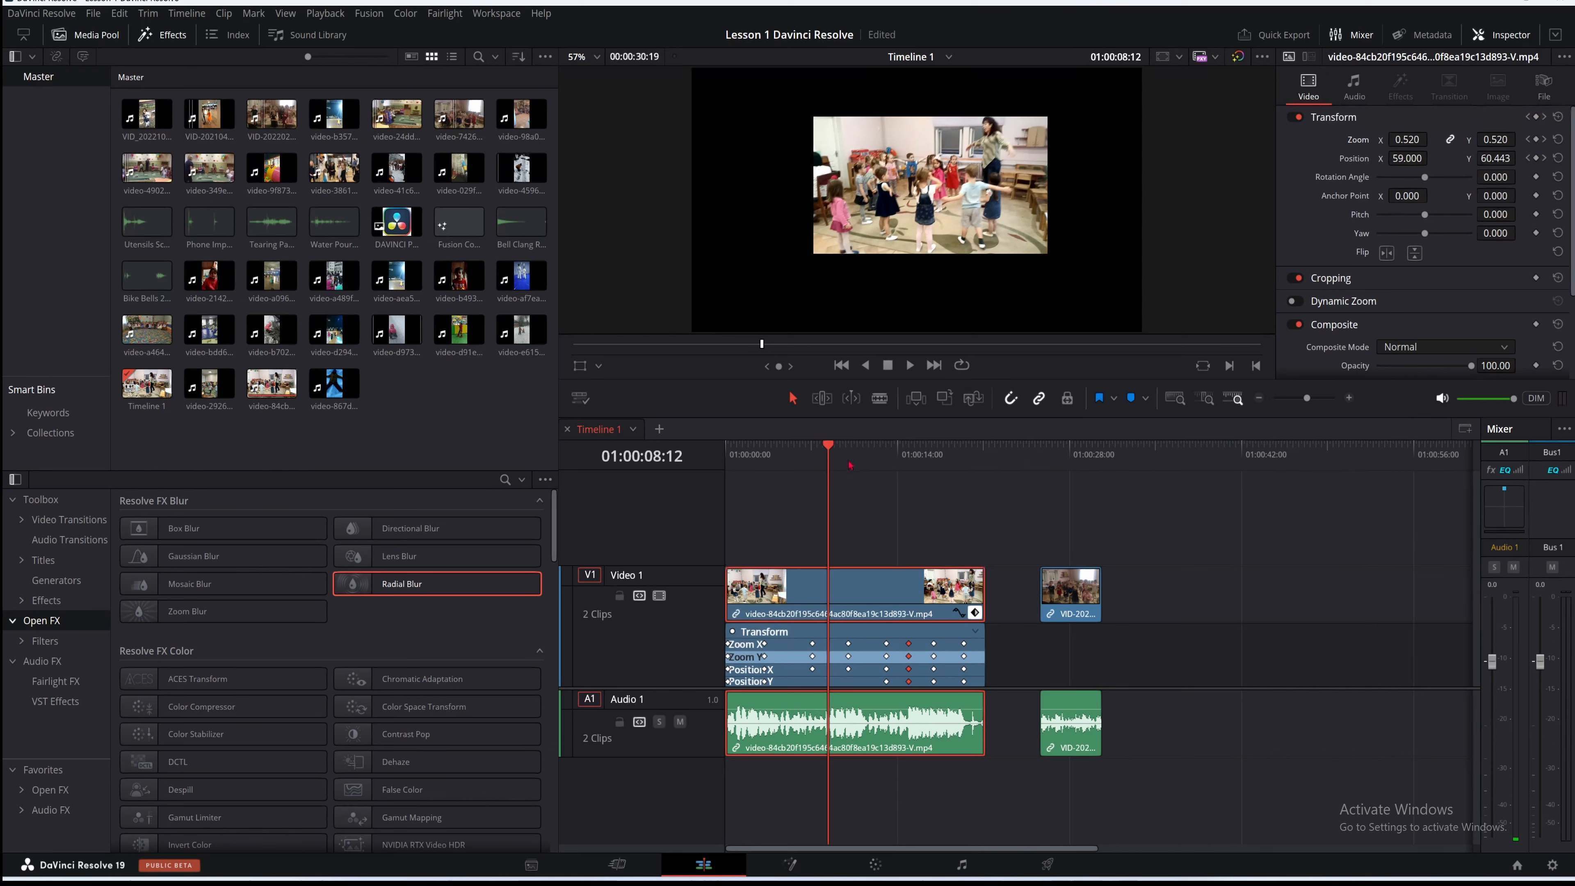
left_click_drag(826, 451, 855, 482)
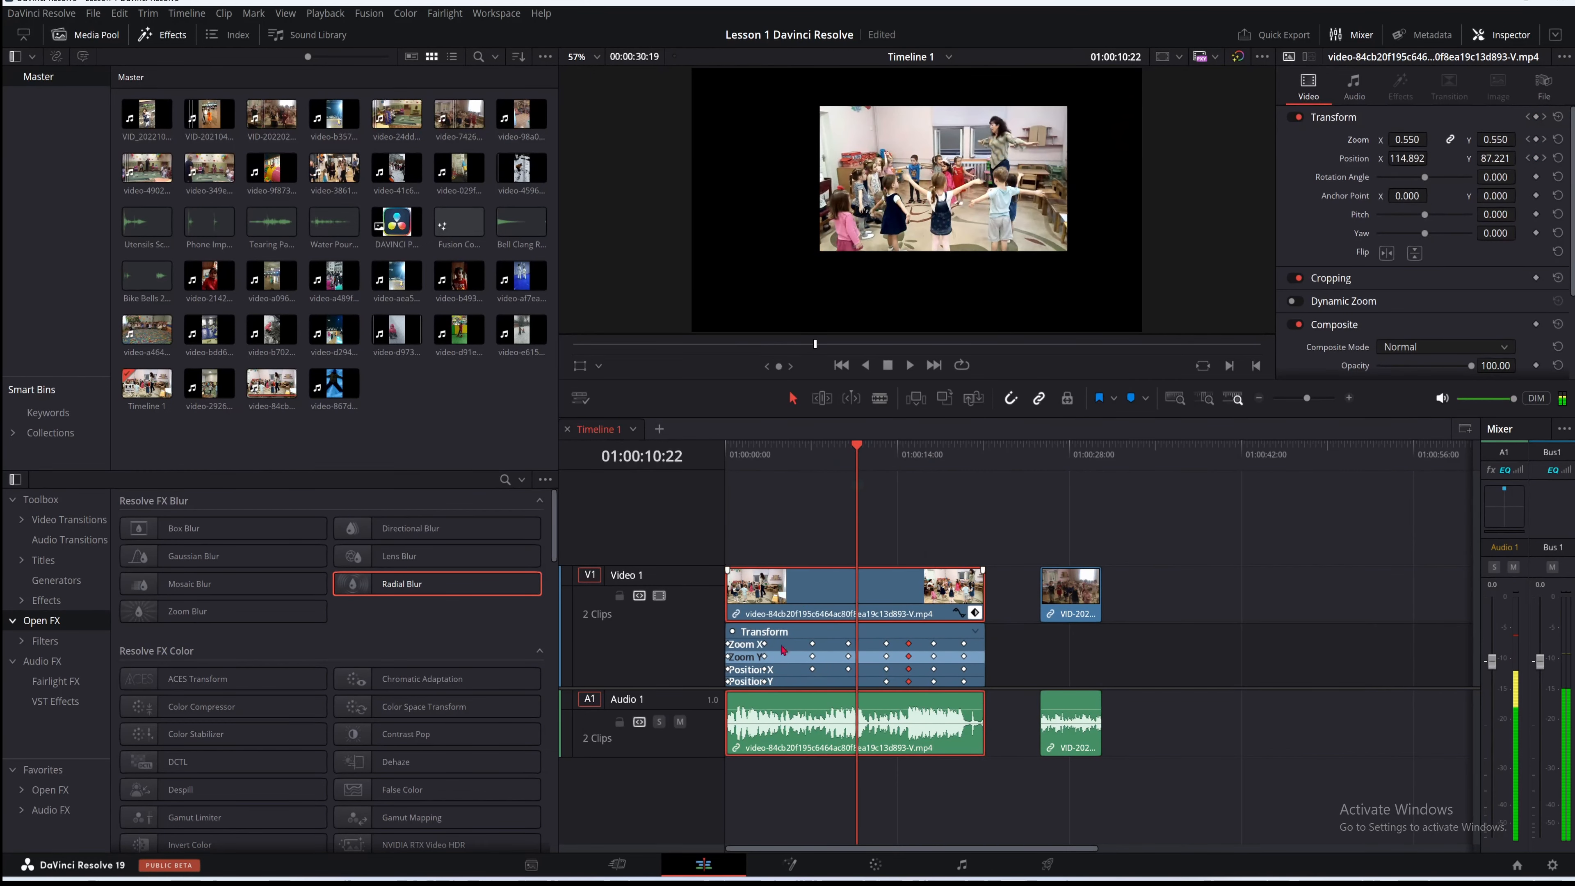
Delete all of the first clip's Transform keyframes, then undo the deletion, scrubbing the picture in each state
left_click_drag(729, 626, 975, 699)
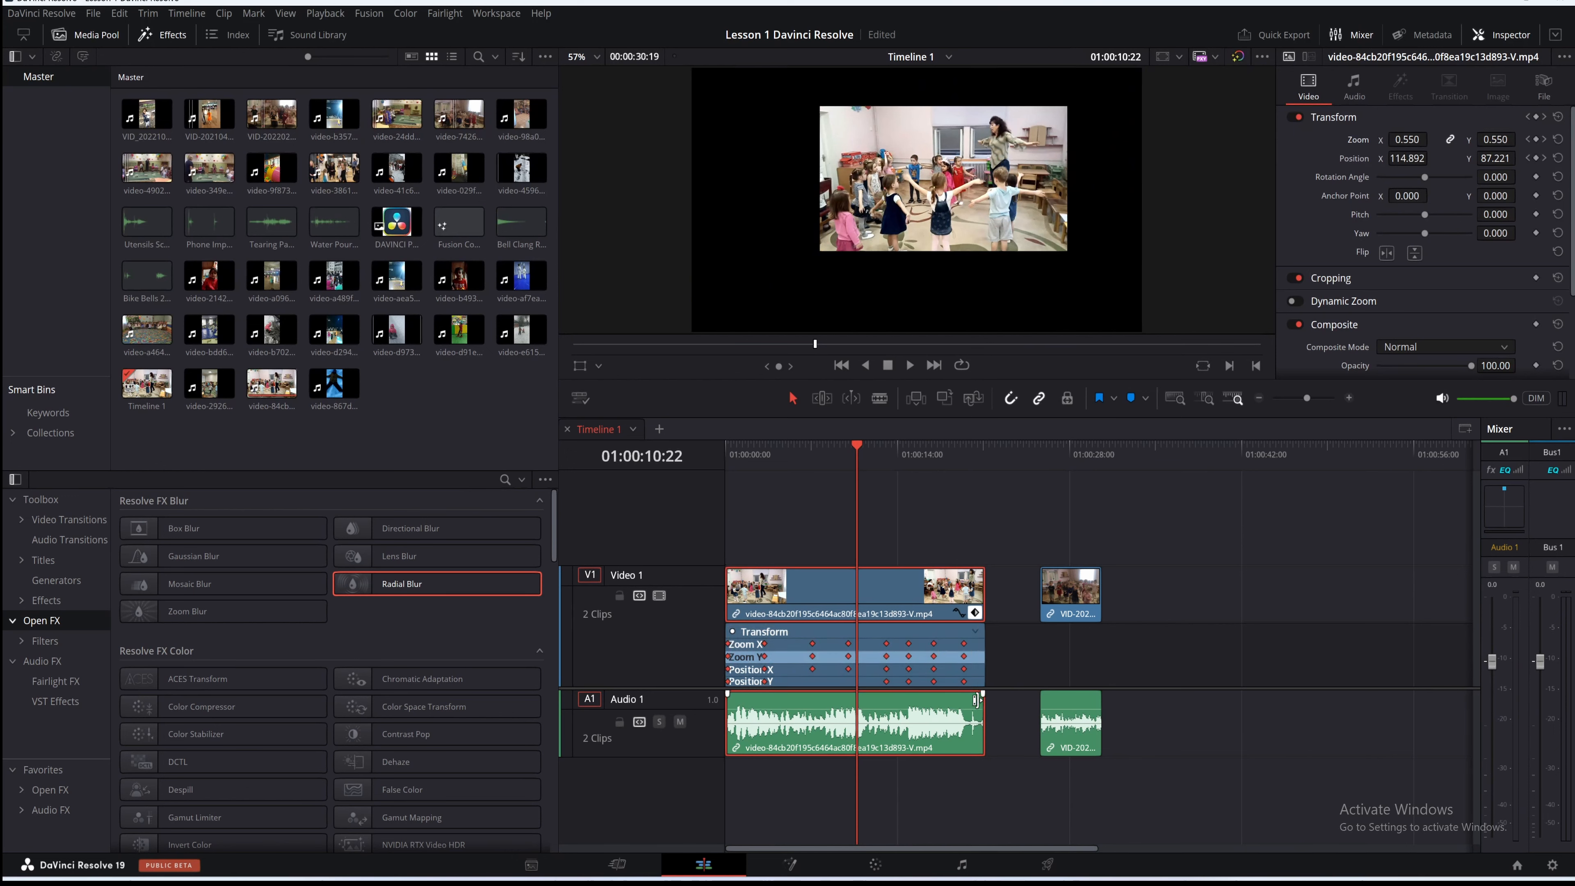
key("Delete")
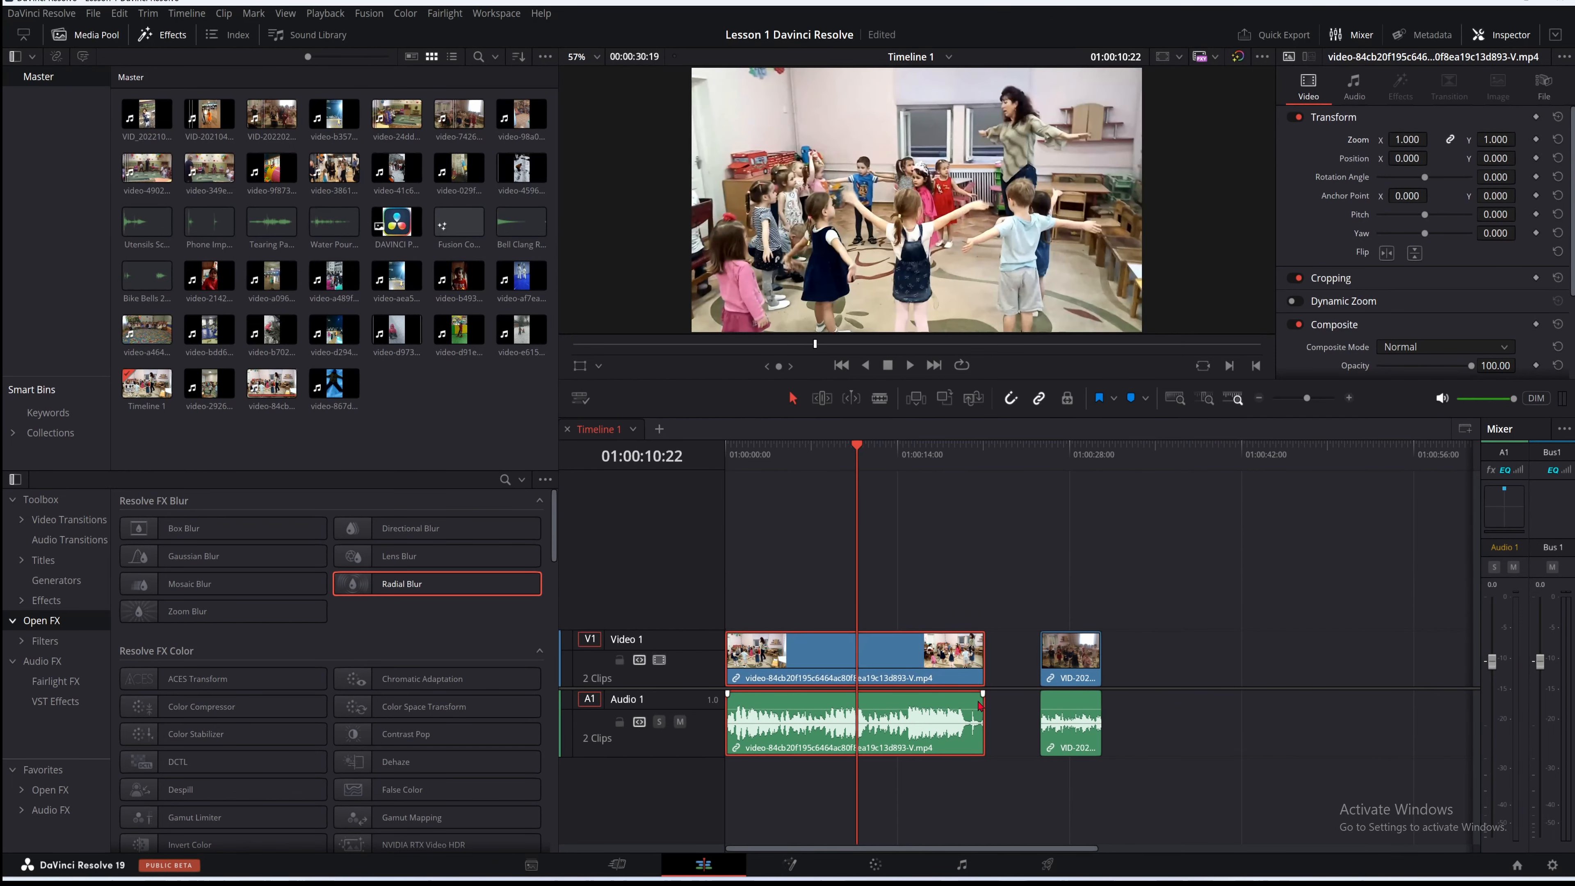
left_click_drag(868, 459, 939, 523)
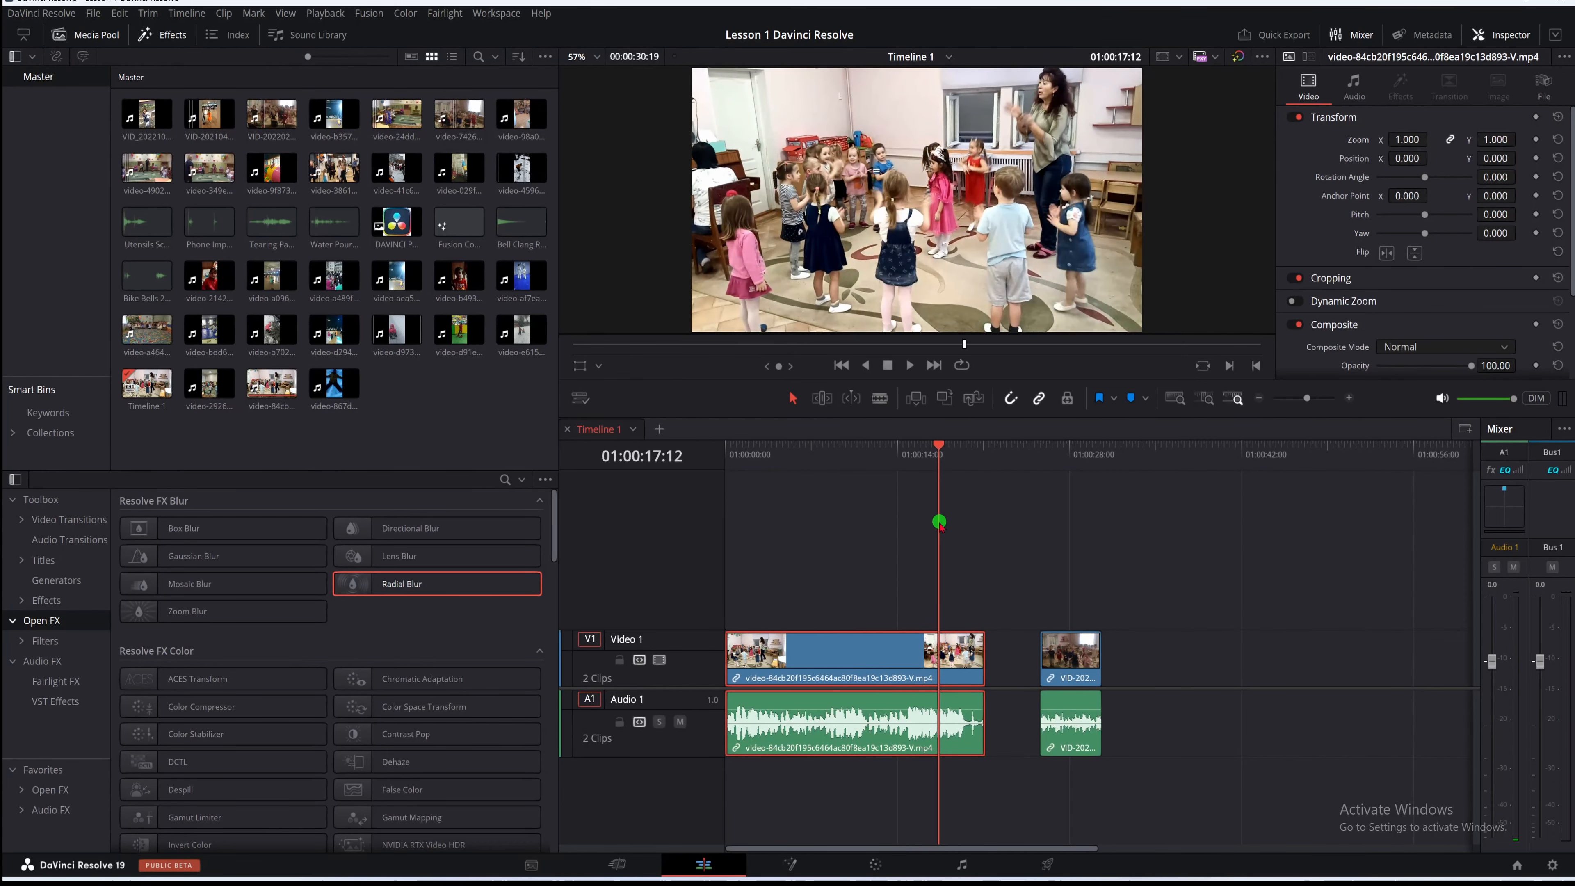
key("ctrl+z")
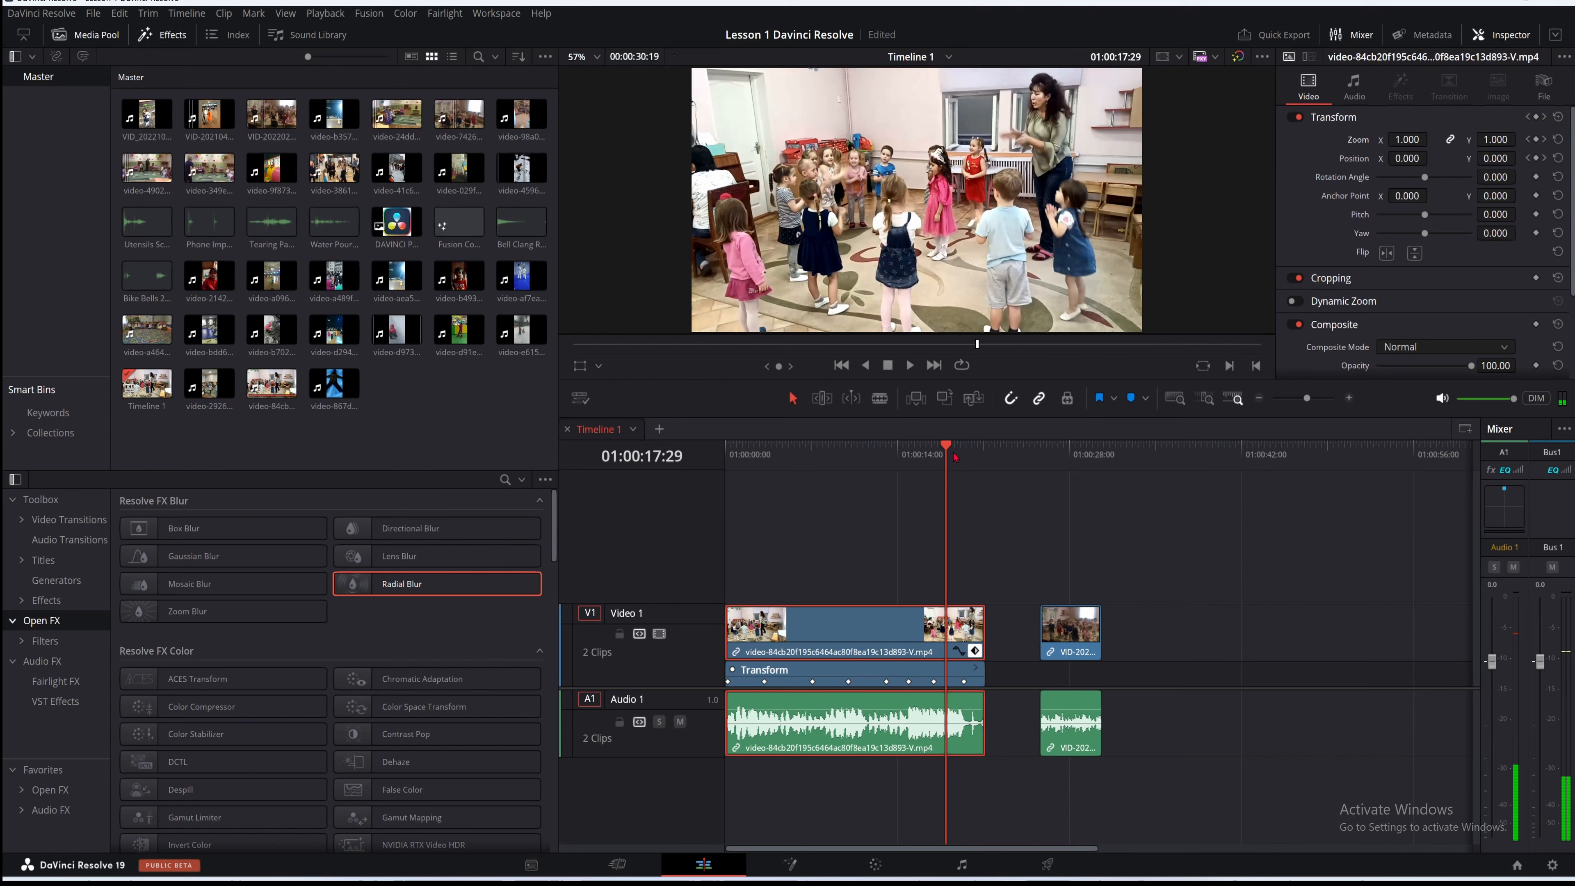
left_click_drag(946, 447, 769, 482)
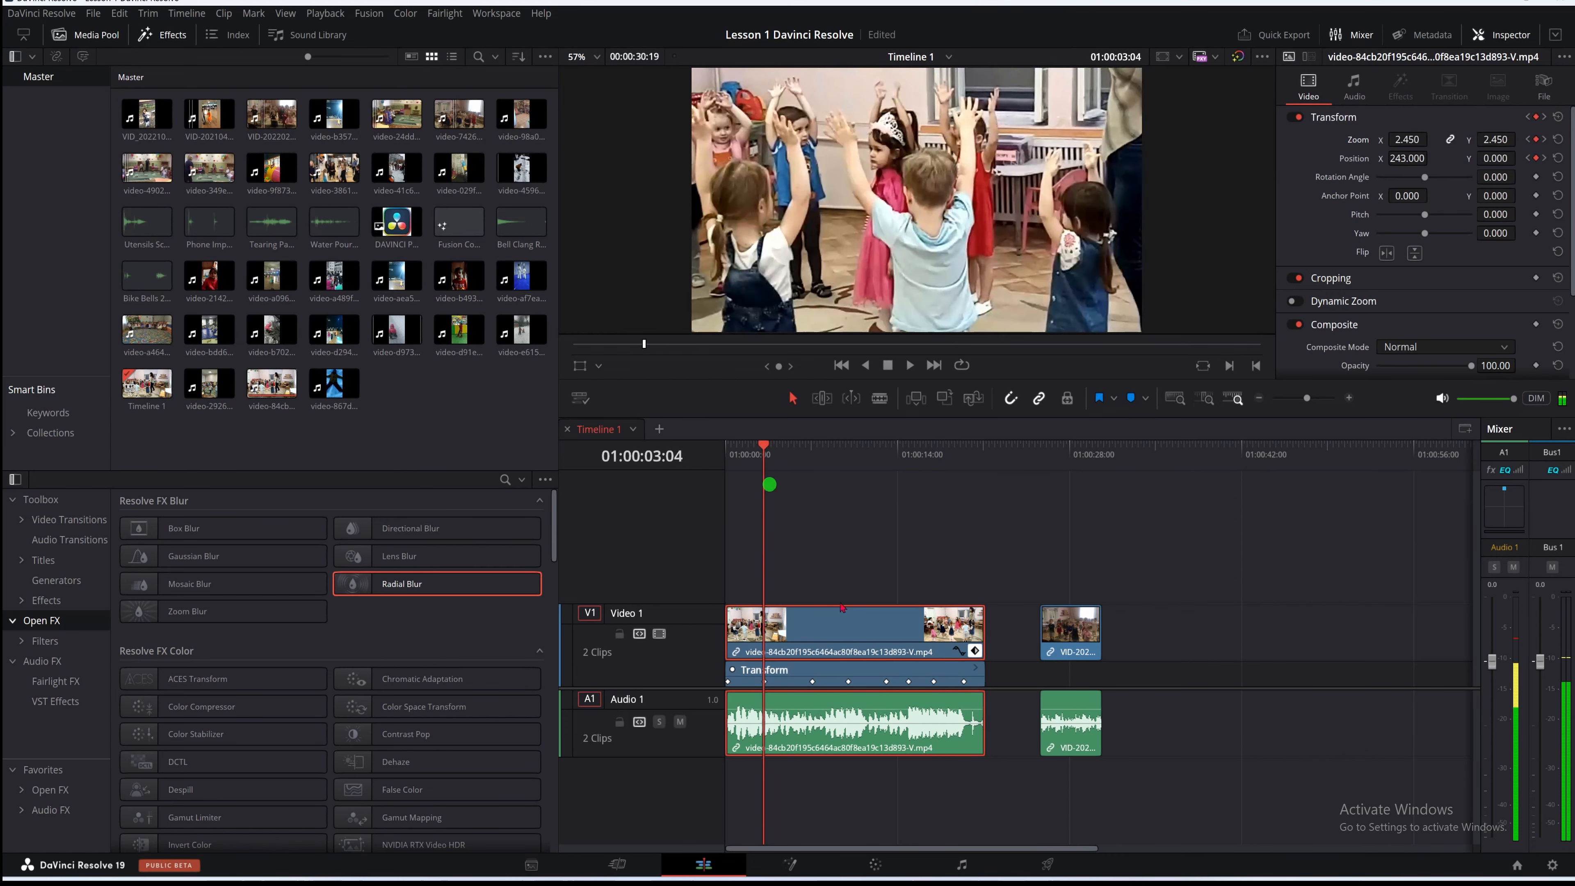
Expand the first clip's Transform keyframes into separate parameter rows and show its keyframe curve editor
left_click(746, 664)
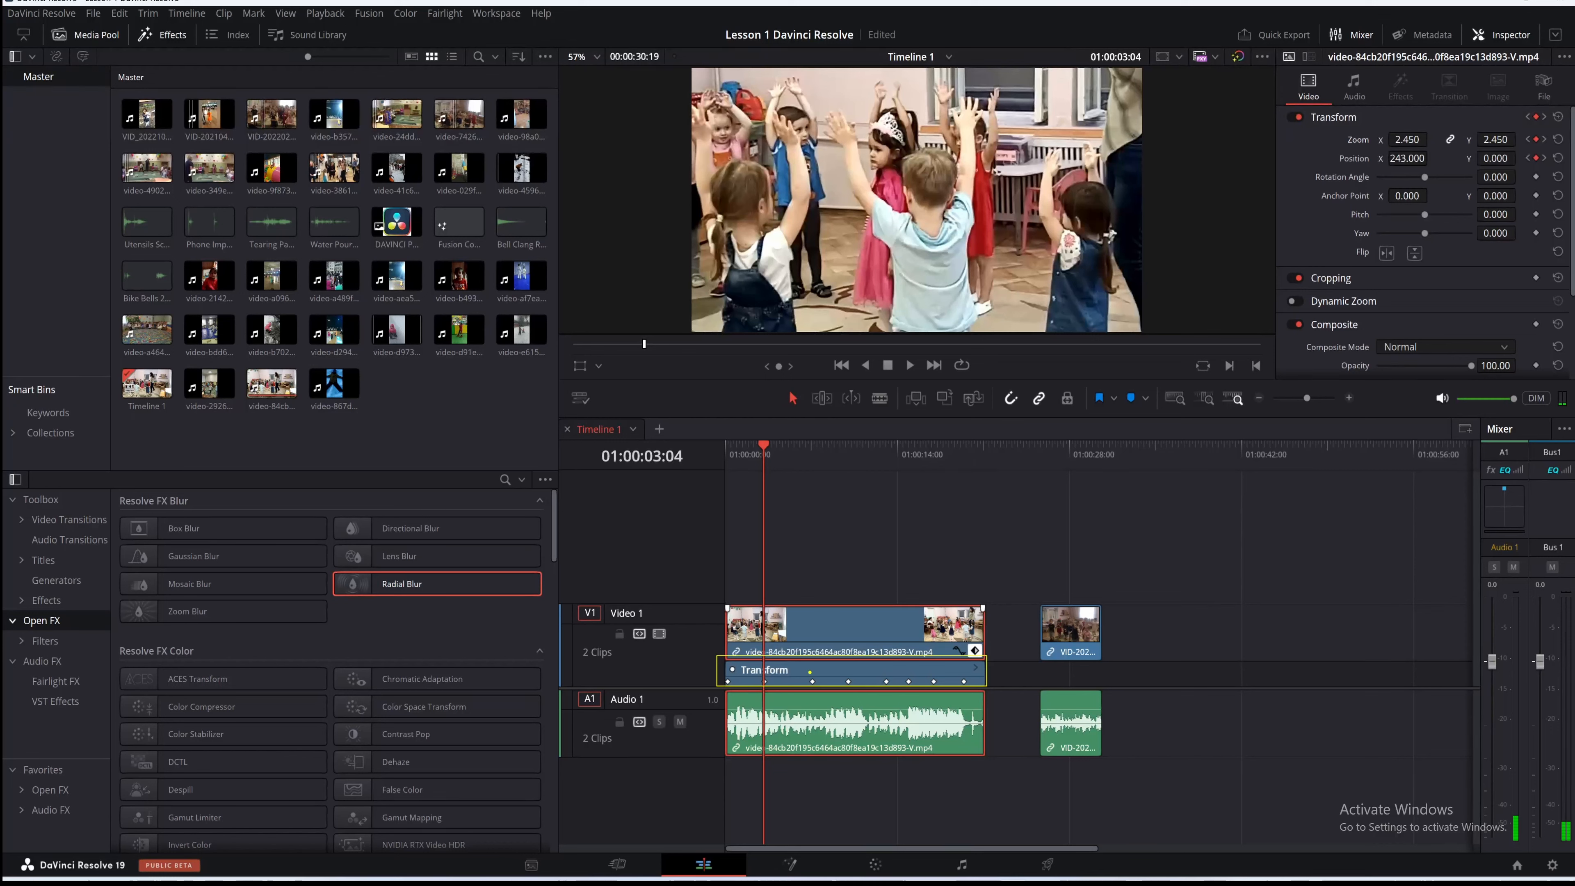
key("e")
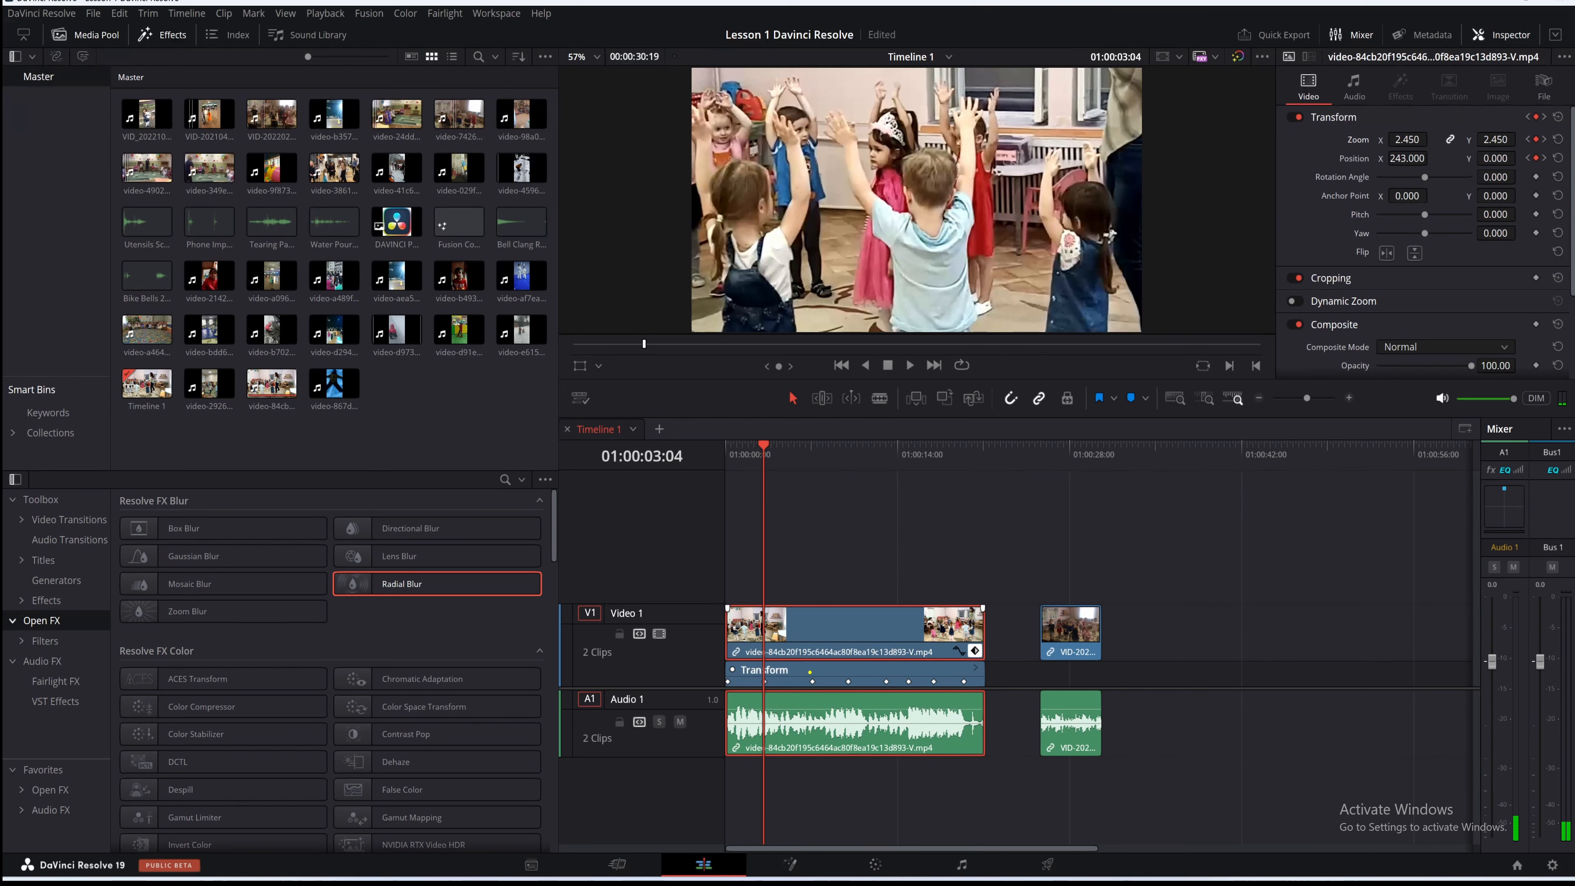
left_click(974, 546)
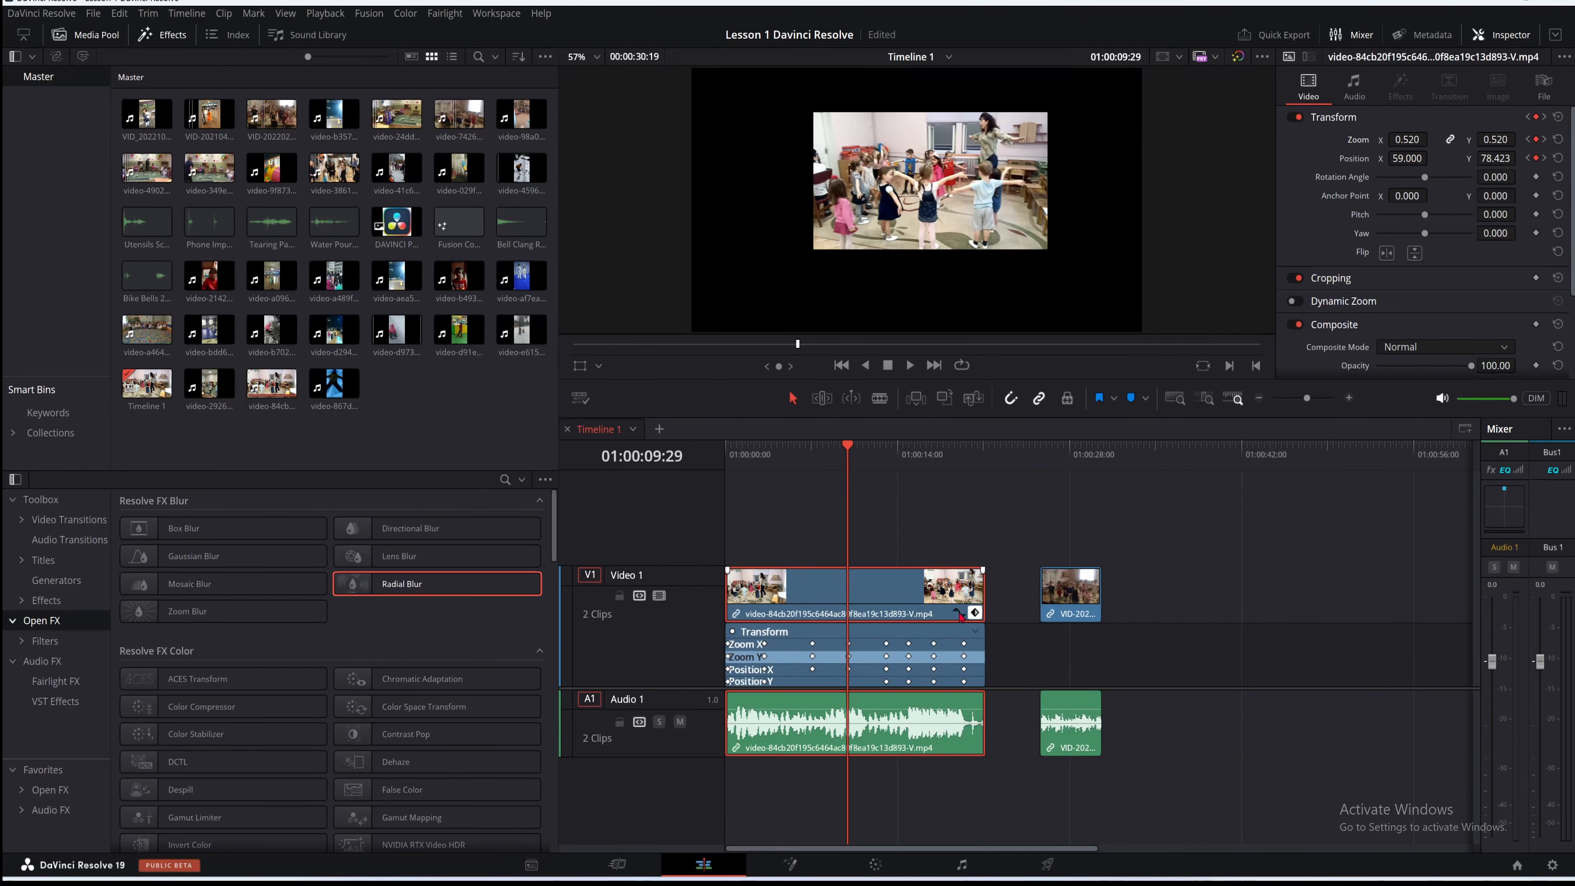
left_click_drag(961, 618, 983, 661)
key("Escape")
left_click(961, 612)
Scrub the first clip against its Zoom Y curve and examine which Transform parameters the curve editor can display
left_click(834, 456)
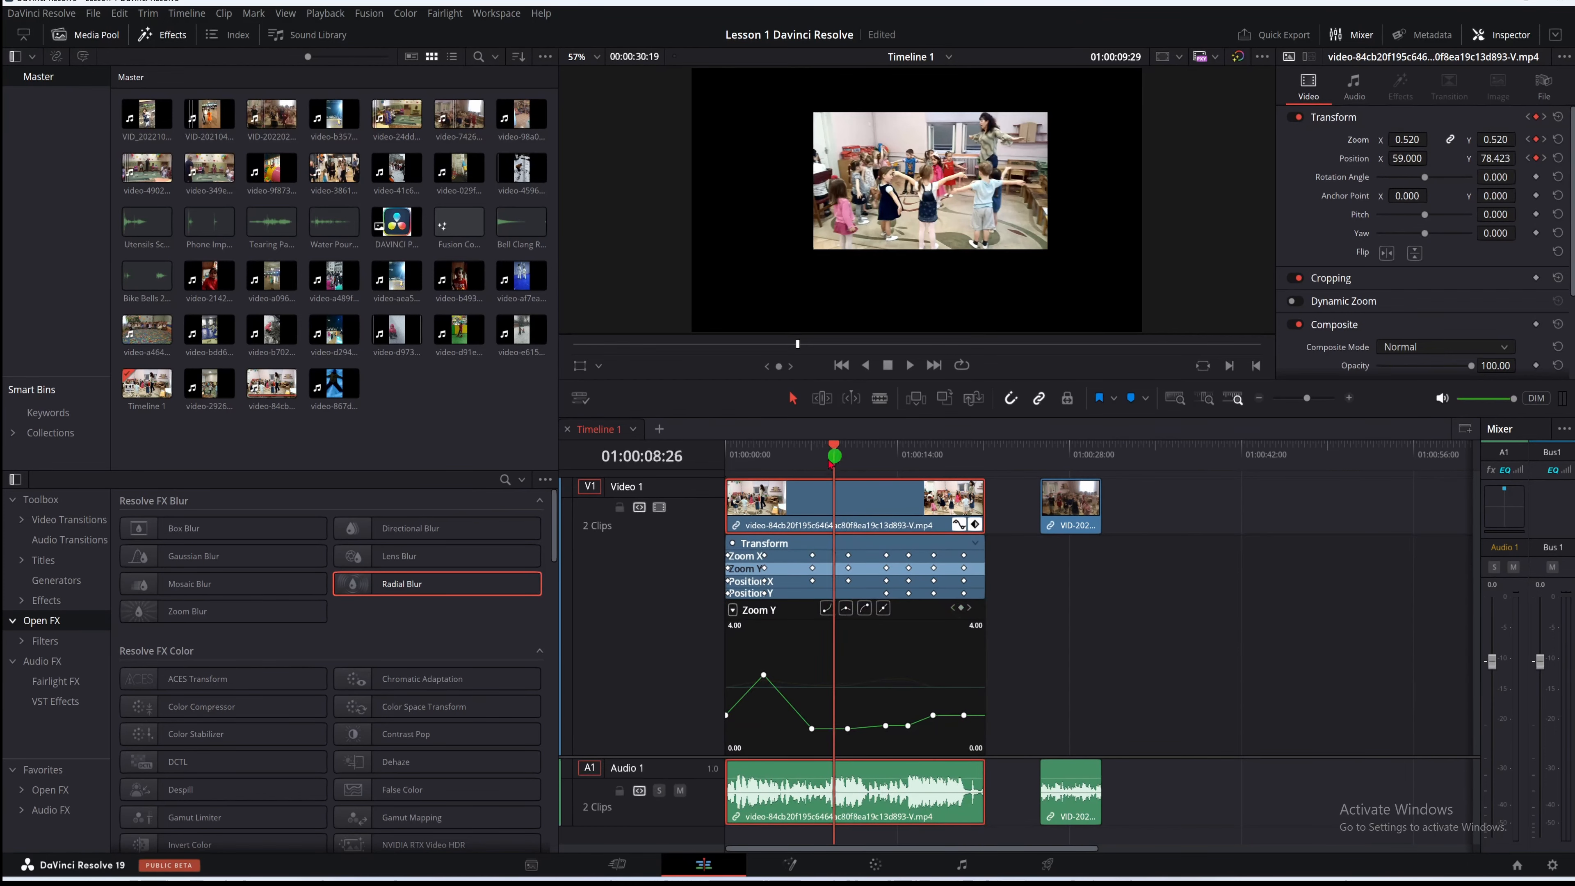
left_click(772, 451)
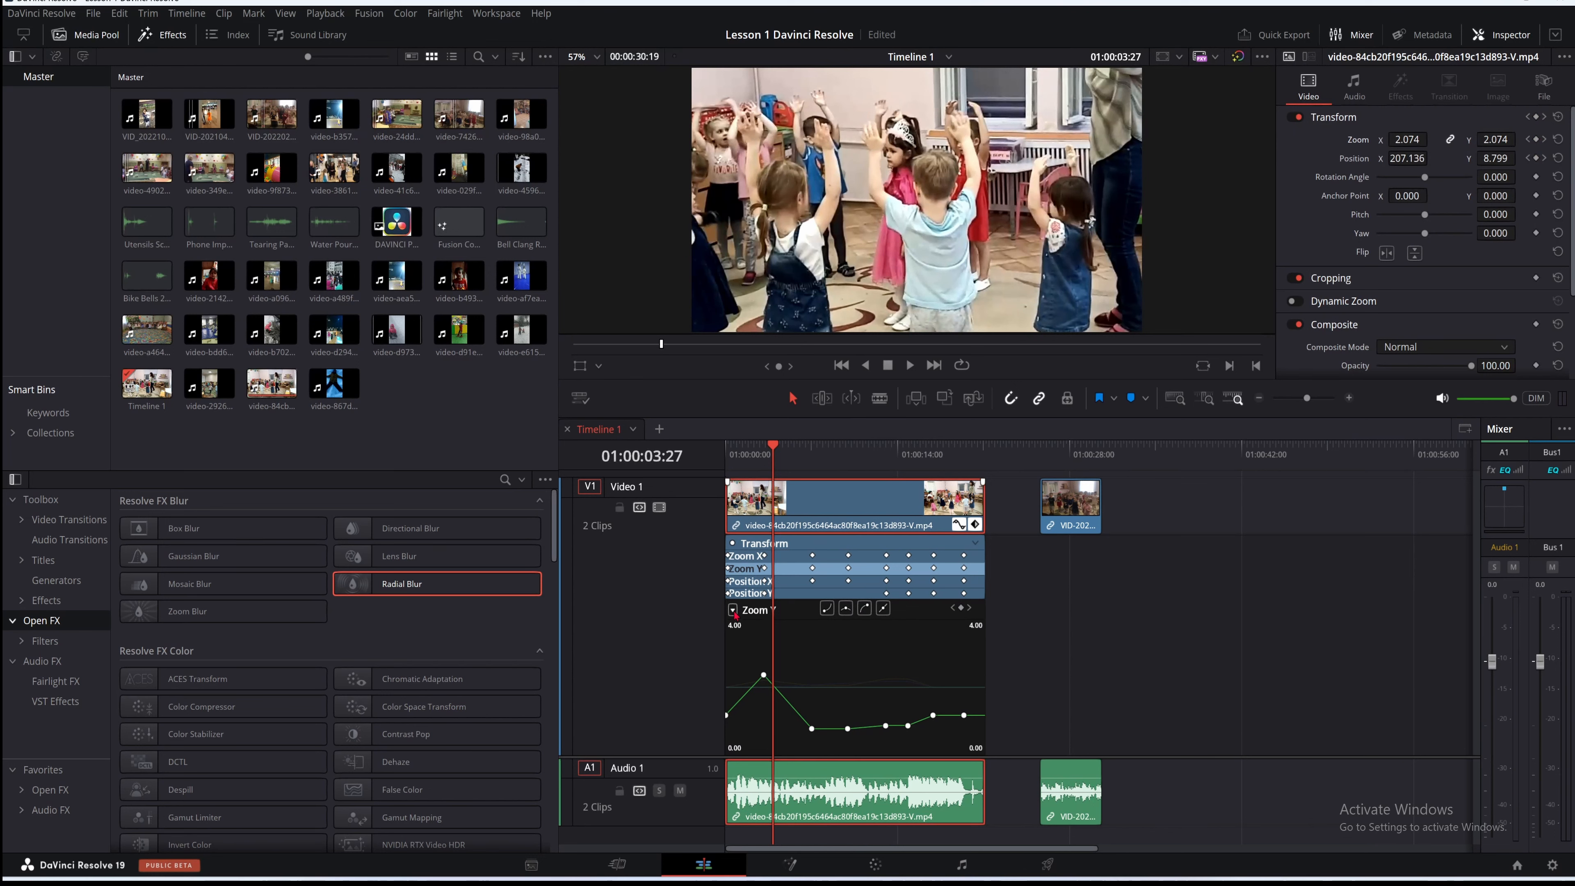
left_click_drag(736, 620, 760, 679)
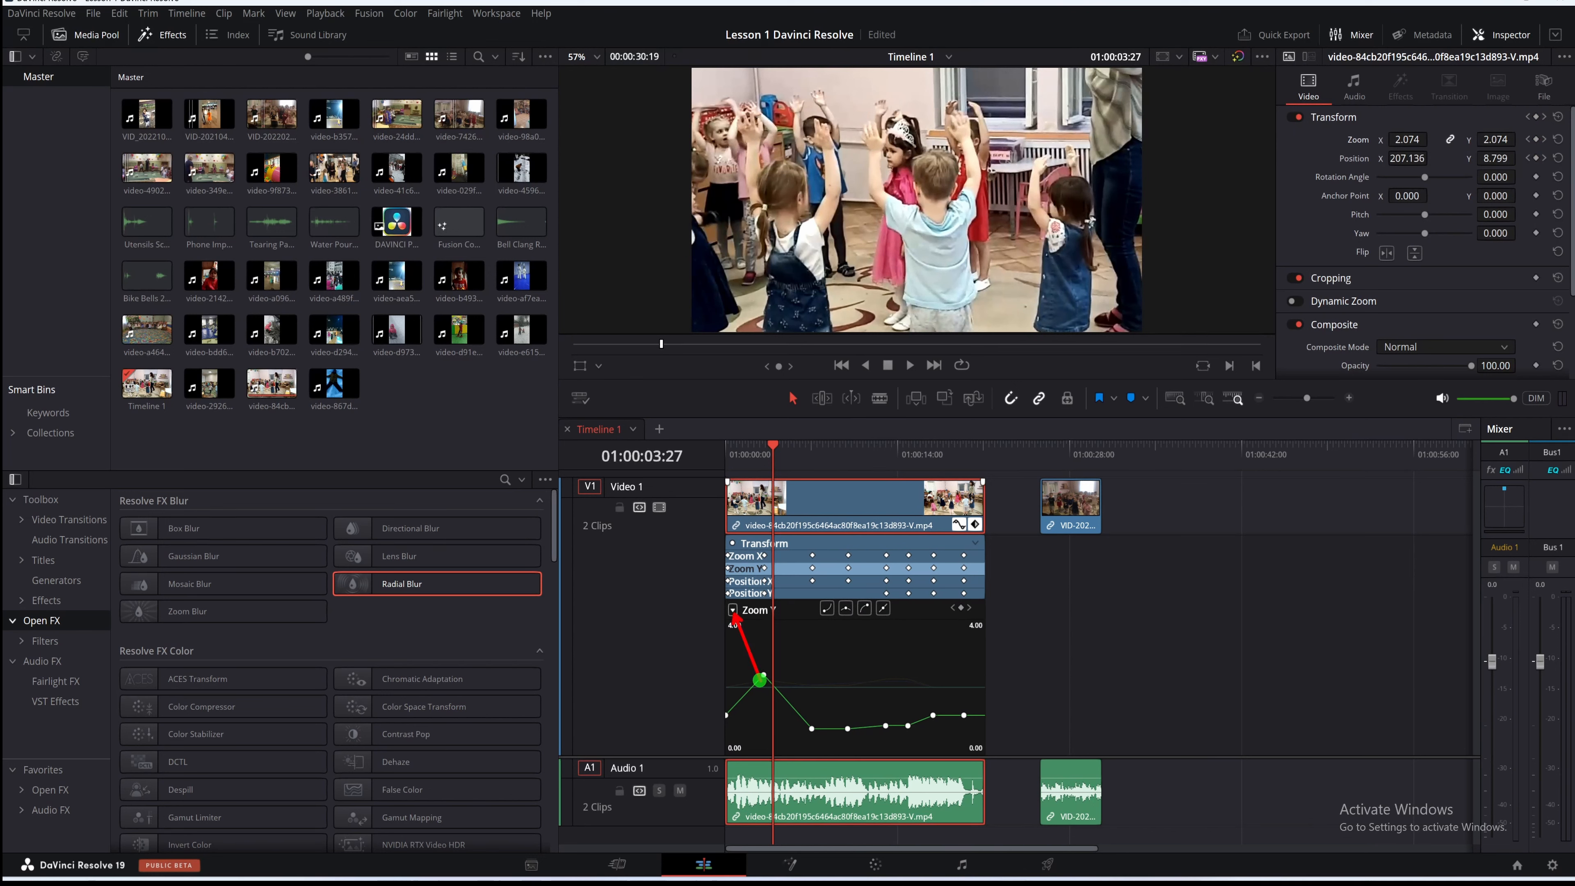
left_click(733, 610)
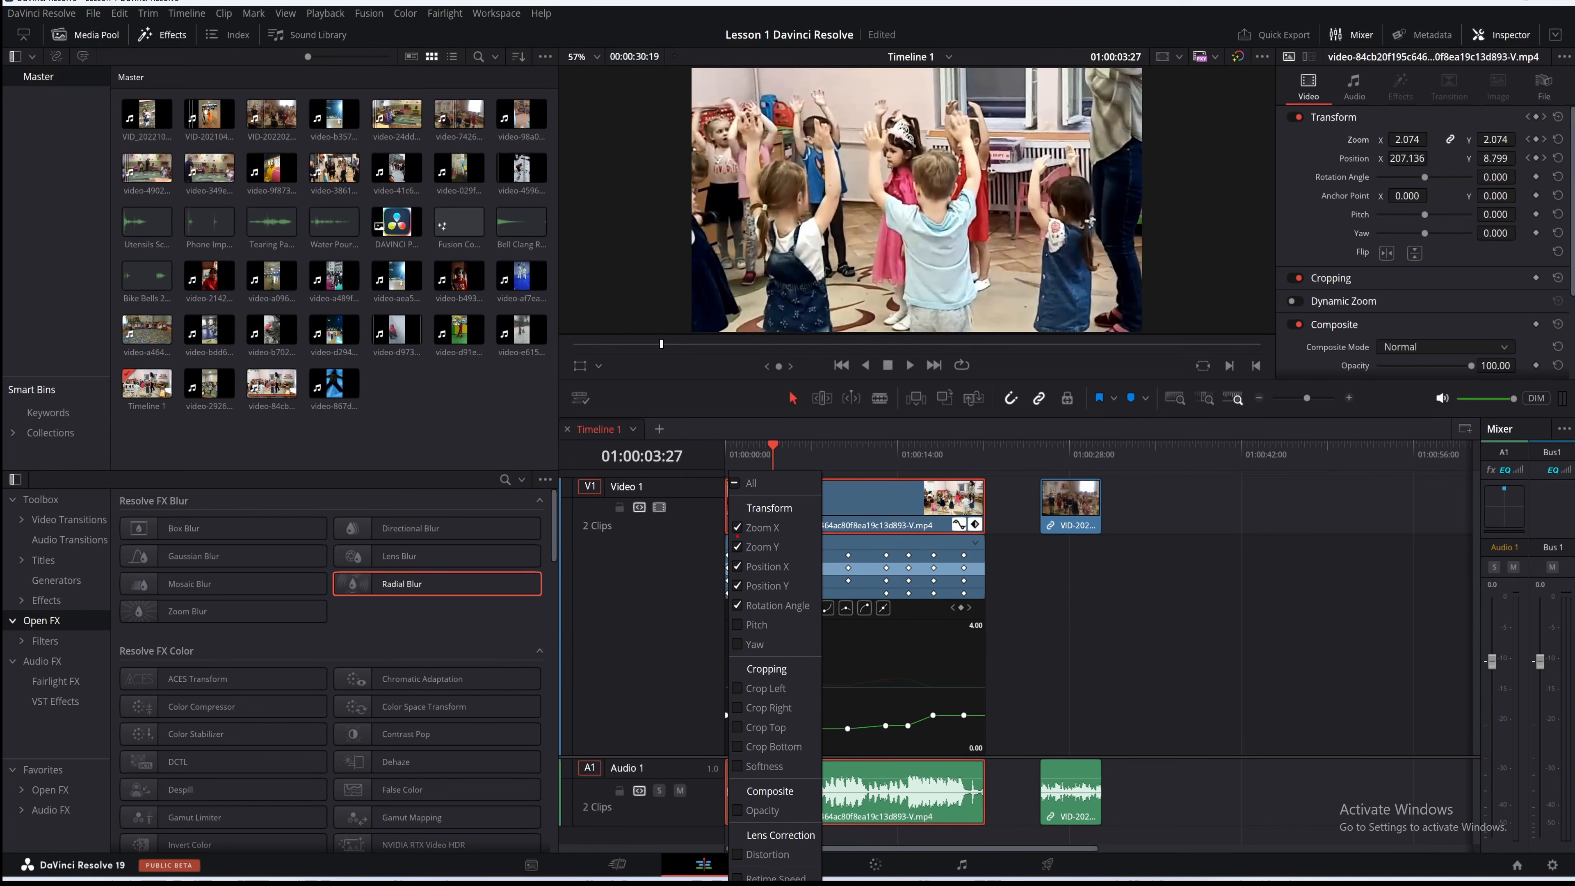
mouse_move(736, 516)
left_mouse_down()
mouse_move(789, 562)
mouse_move(800, 617)
mouse_move(822, 616)
left_mouse_up()
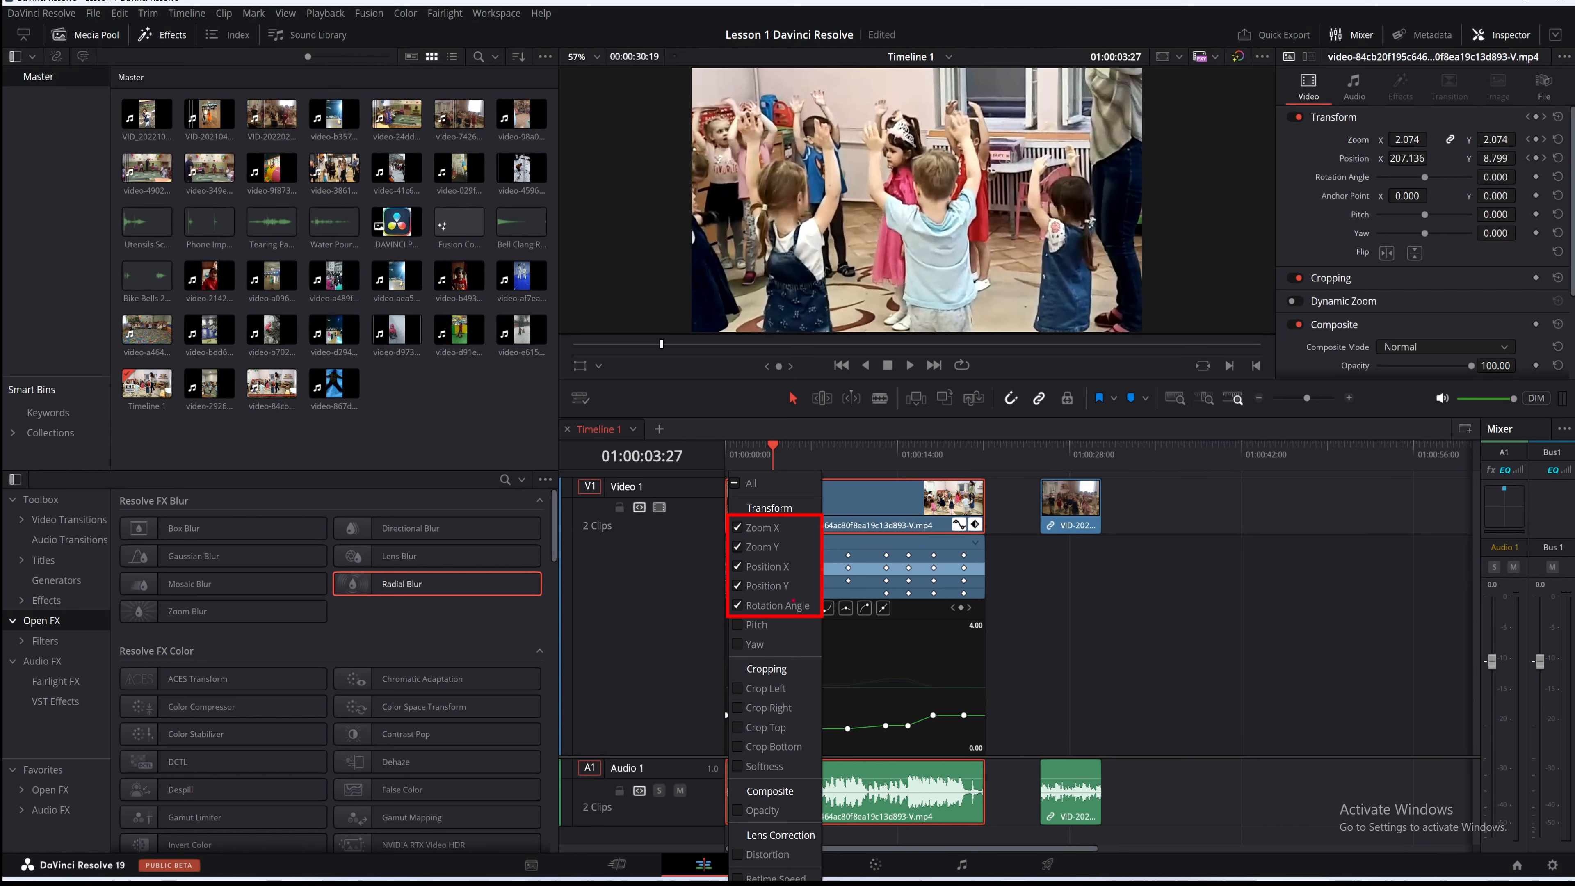
left_click(792, 563)
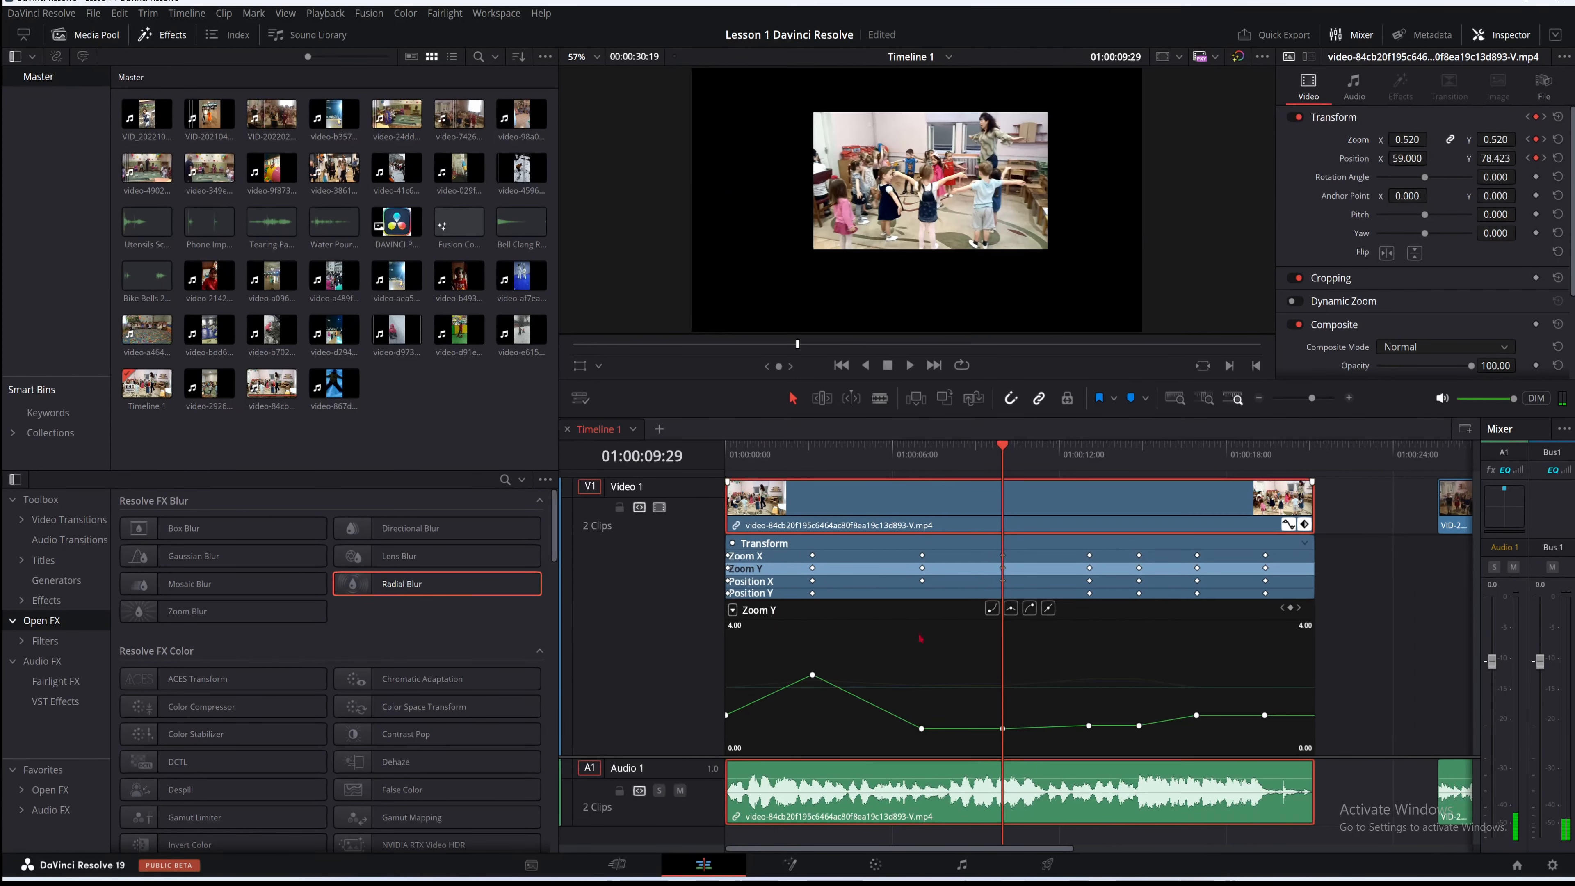
Display the Rotation Angle curve for the first clip and lower its line to -4.800
left_click_drag(1003, 442, 833, 525)
mouse_move(813, 681)
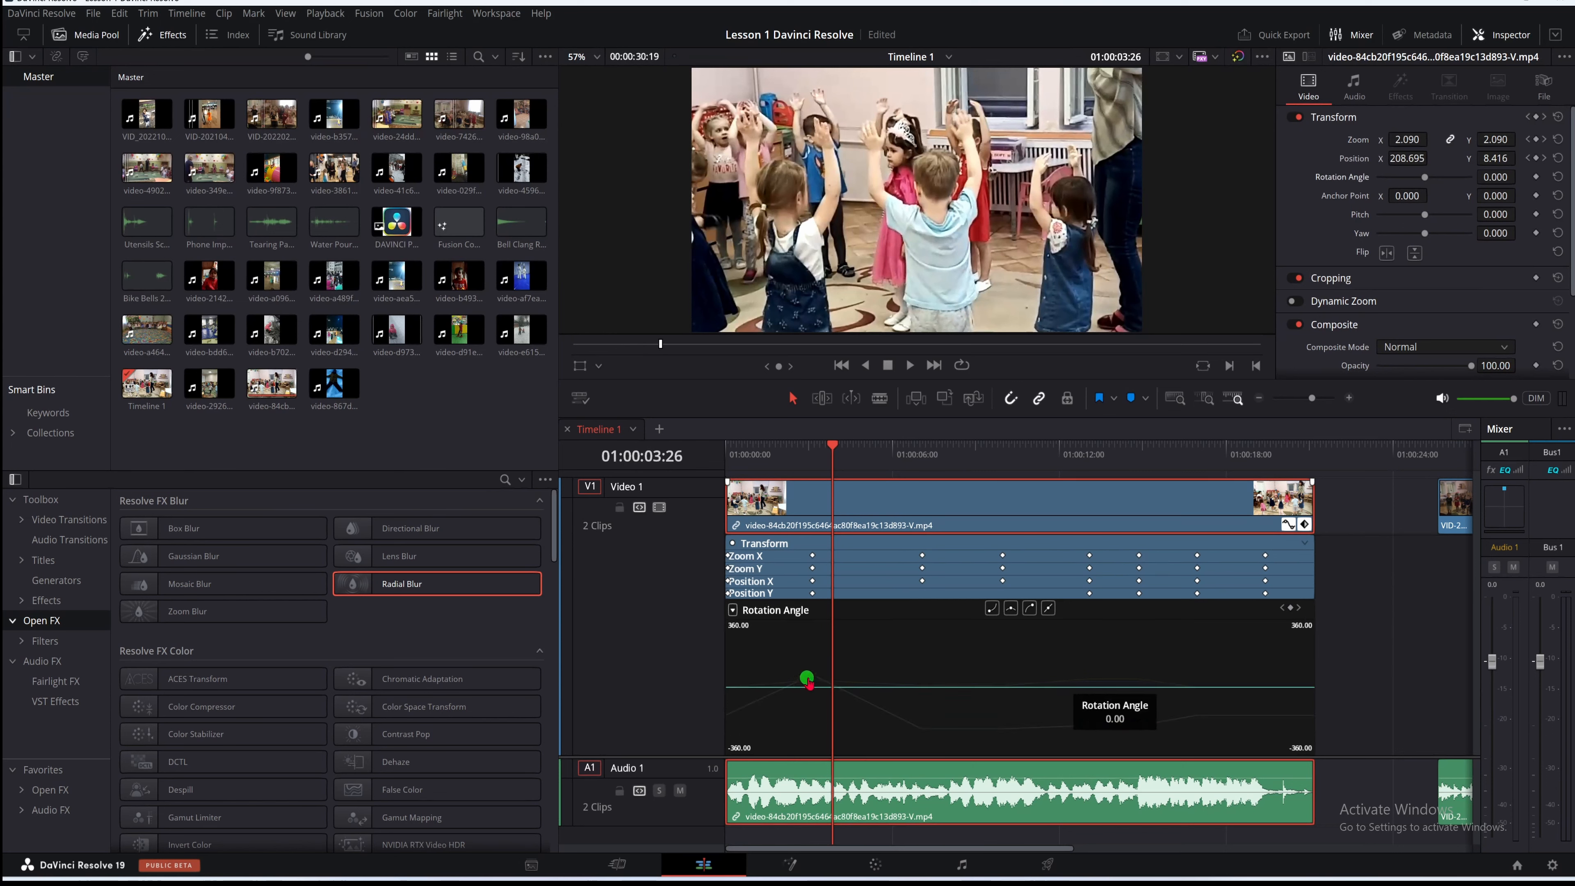
left_click(1066, 687)
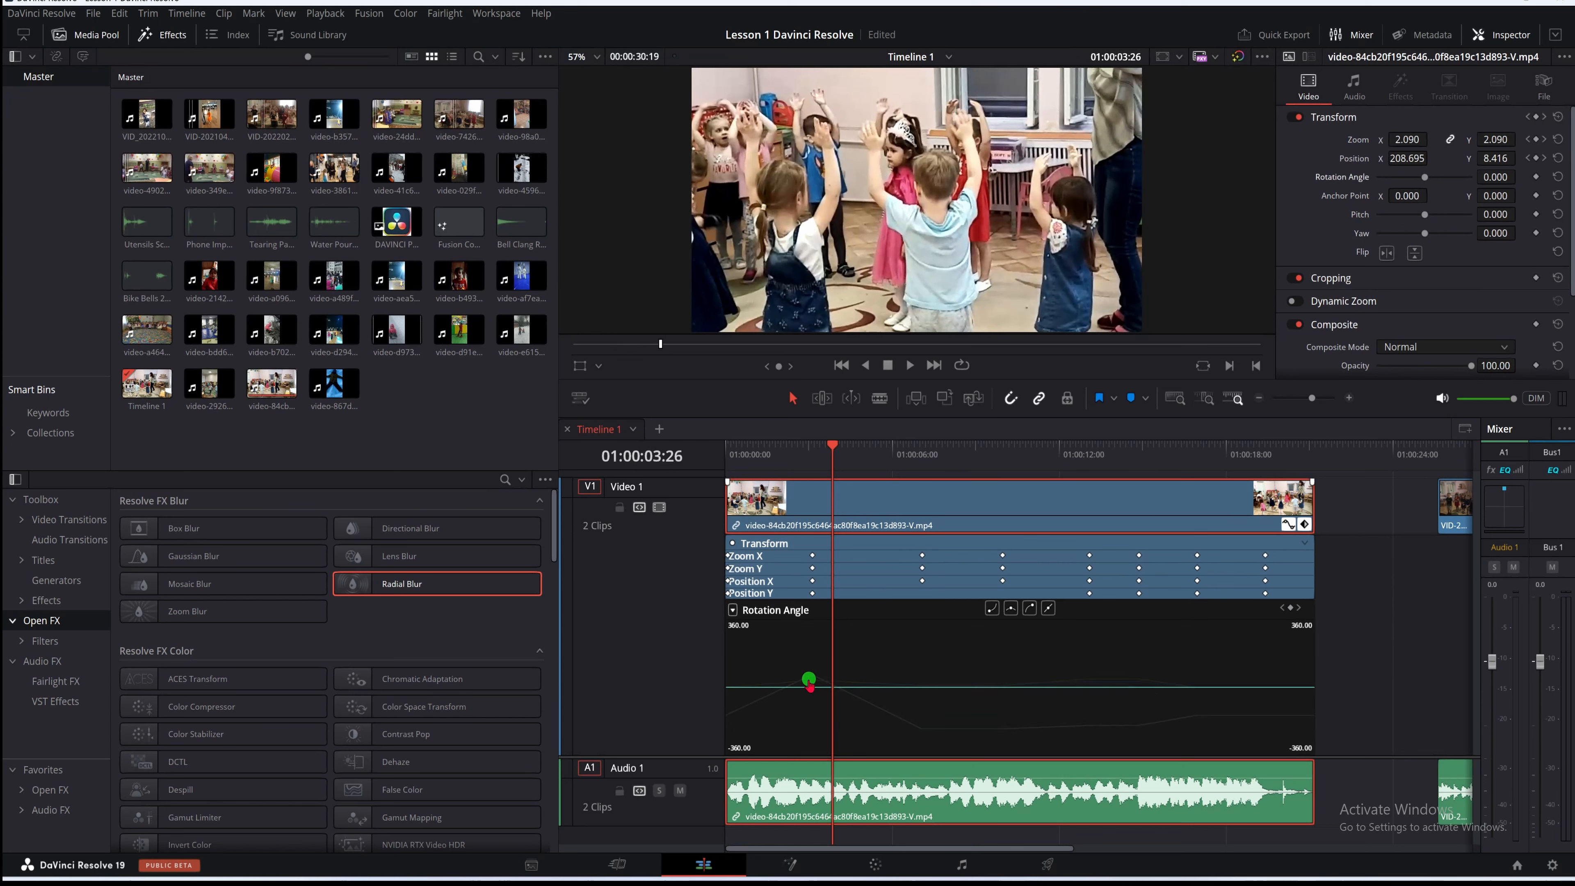
mouse_move(832, 449)
left_mouse_down()
mouse_move(801, 460)
mouse_move(842, 464)
left_mouse_up()
mouse_move(799, 690)
left_mouse_down()
mouse_move(801, 673)
mouse_move(804, 691)
left_mouse_up()
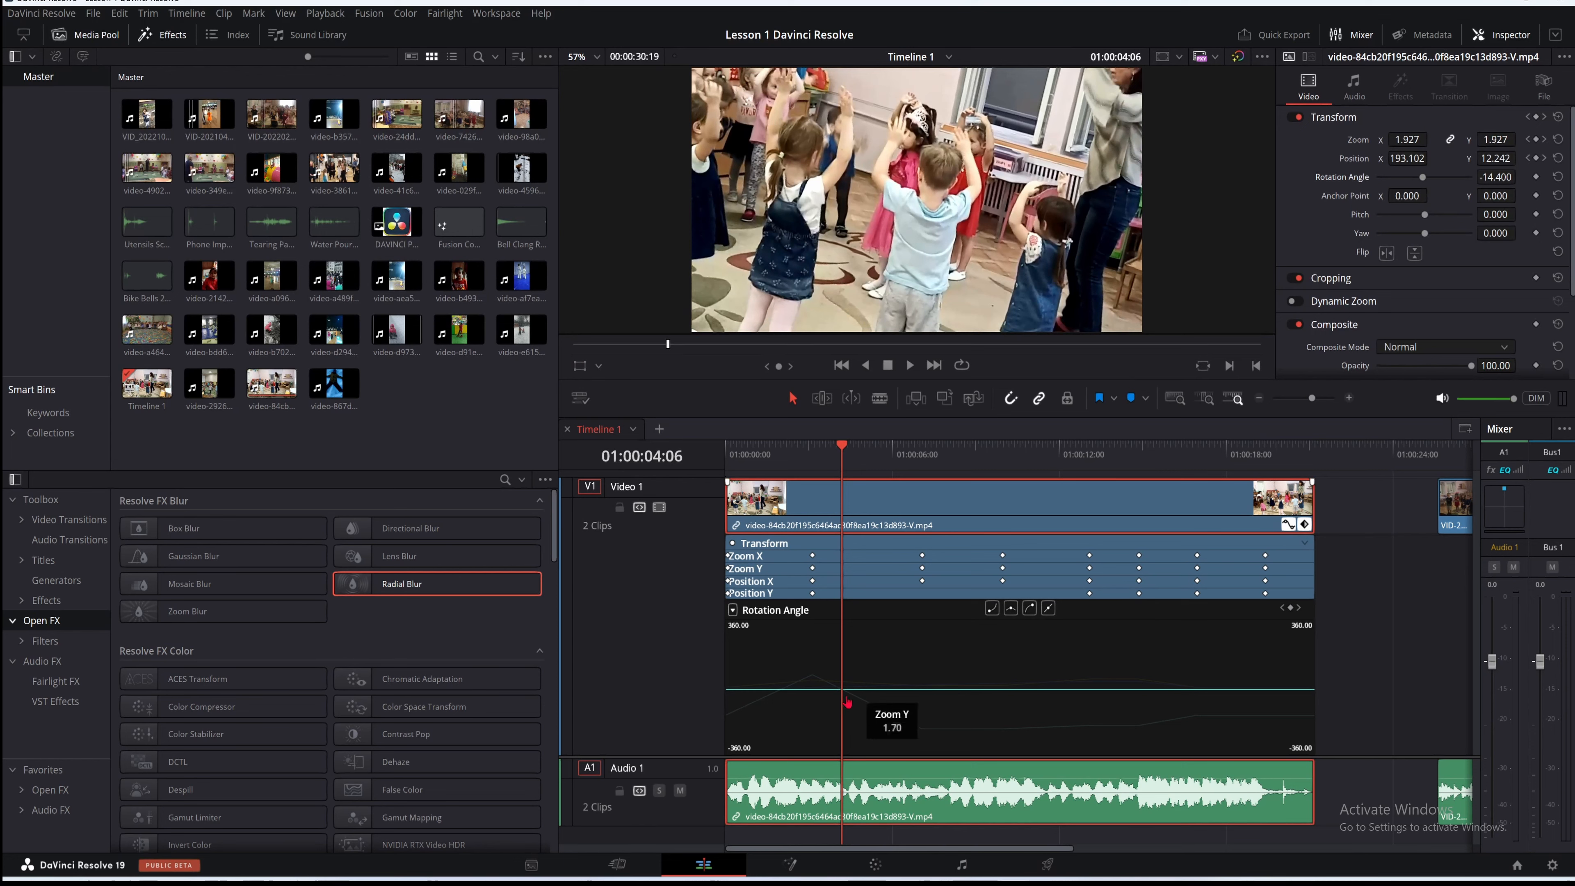
mouse_move(863, 689)
left_mouse_down()
mouse_move(851, 697)
mouse_move(869, 687)
left_mouse_up()
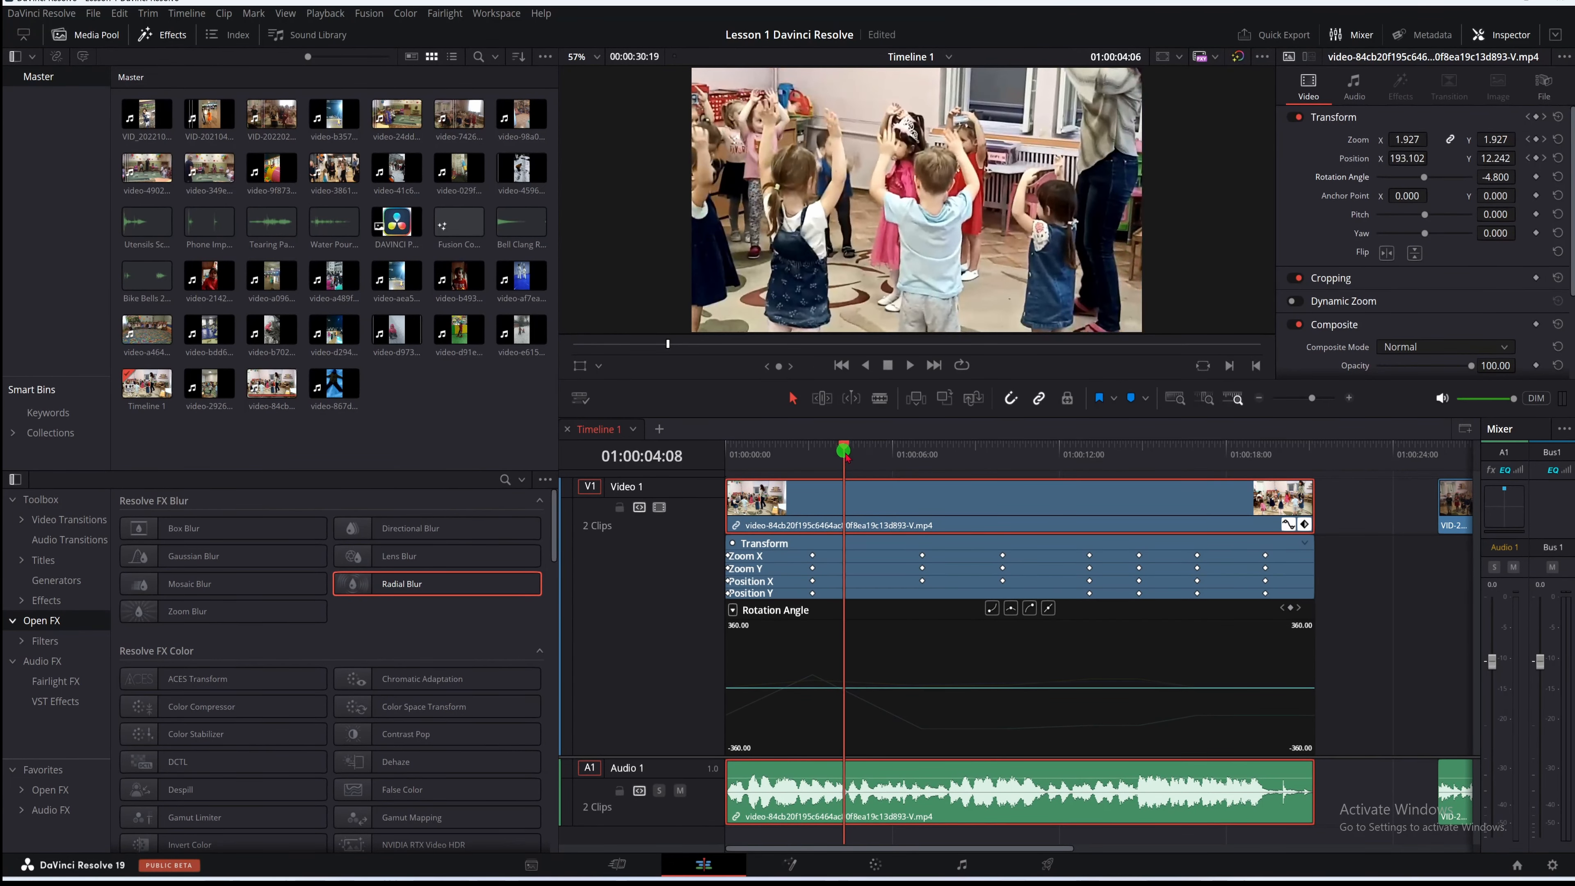
Add a Rotation Angle keyframe to the first clip at 01:00:05:03
left_click_drag(841, 448, 868, 469)
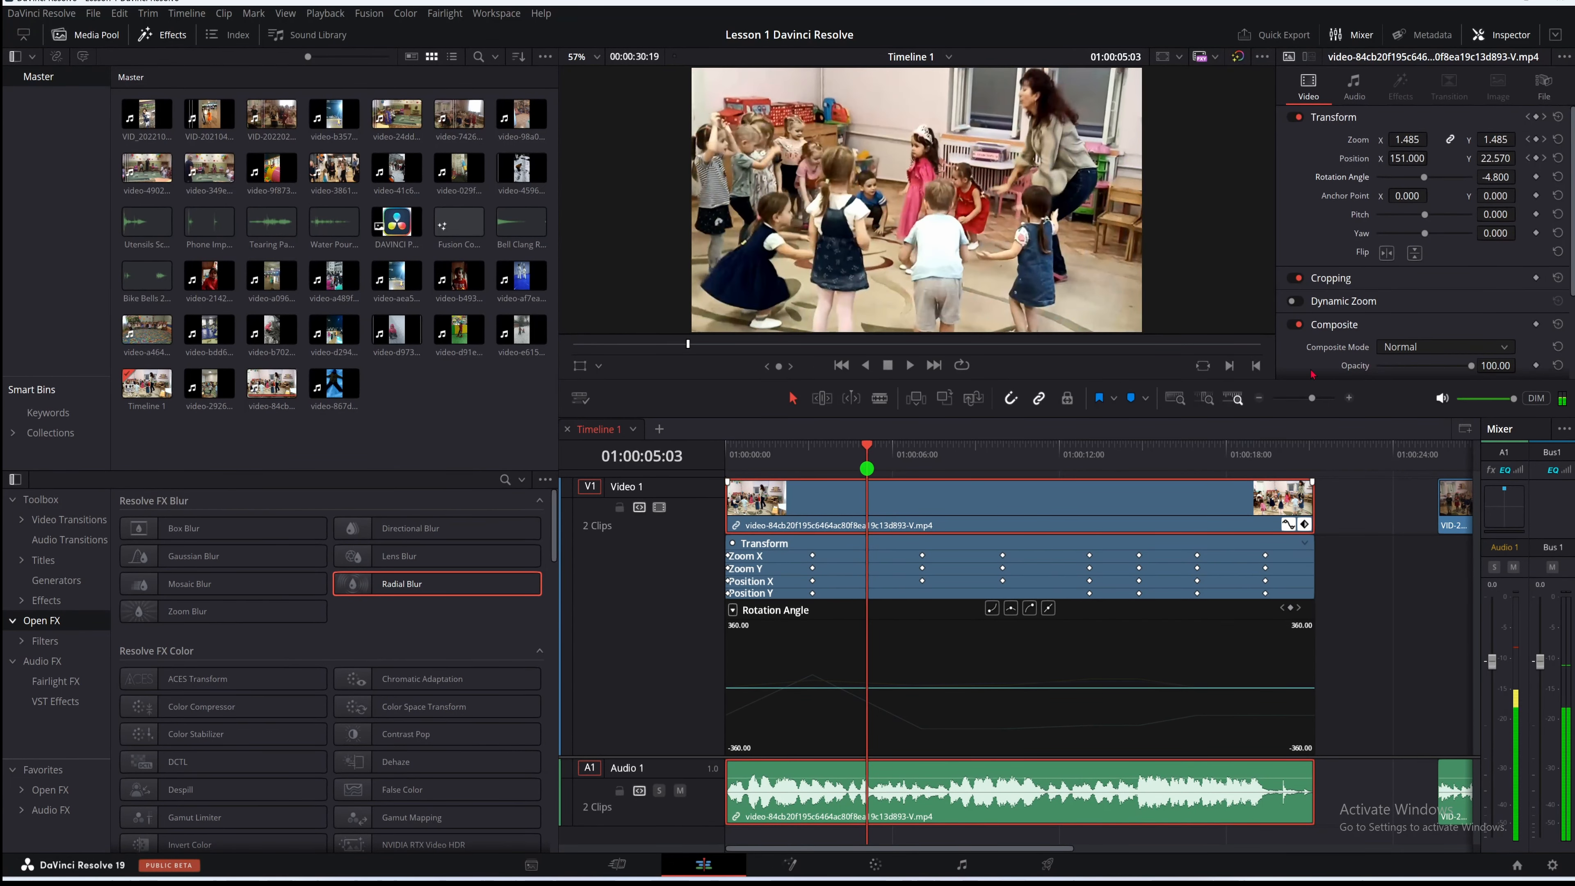
left_click(1537, 178)
mouse_move(882, 692)
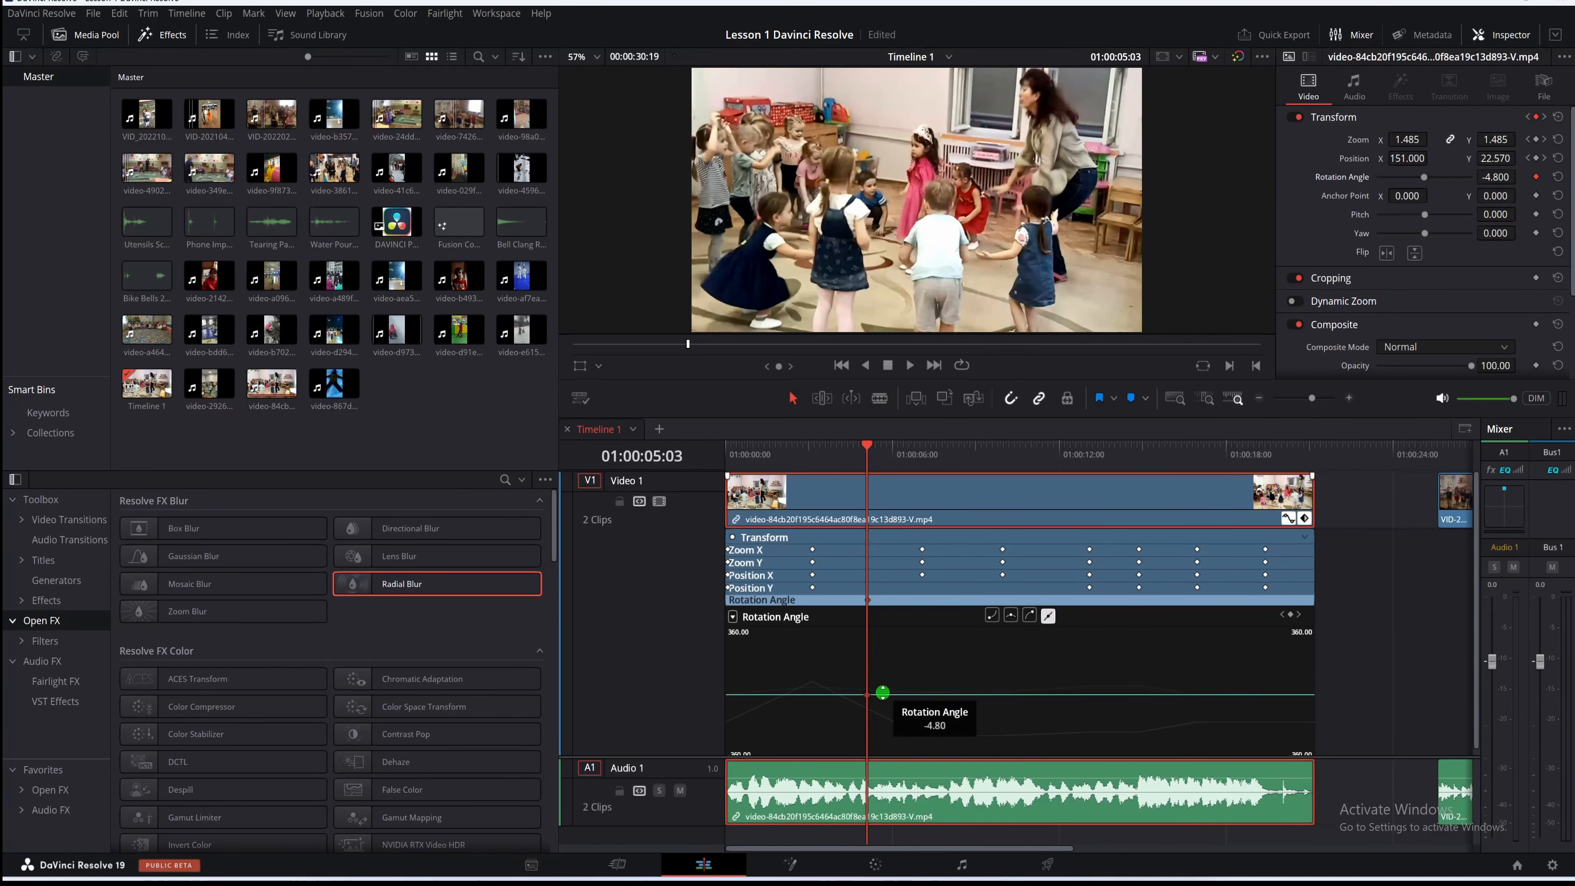
Try lowering the Rotation Angle keyframe at 01:00:05:03 to -57.600 and play the clip around it
left_click_drag(882, 692, 868, 700)
left_click_drag(870, 461, 855, 462)
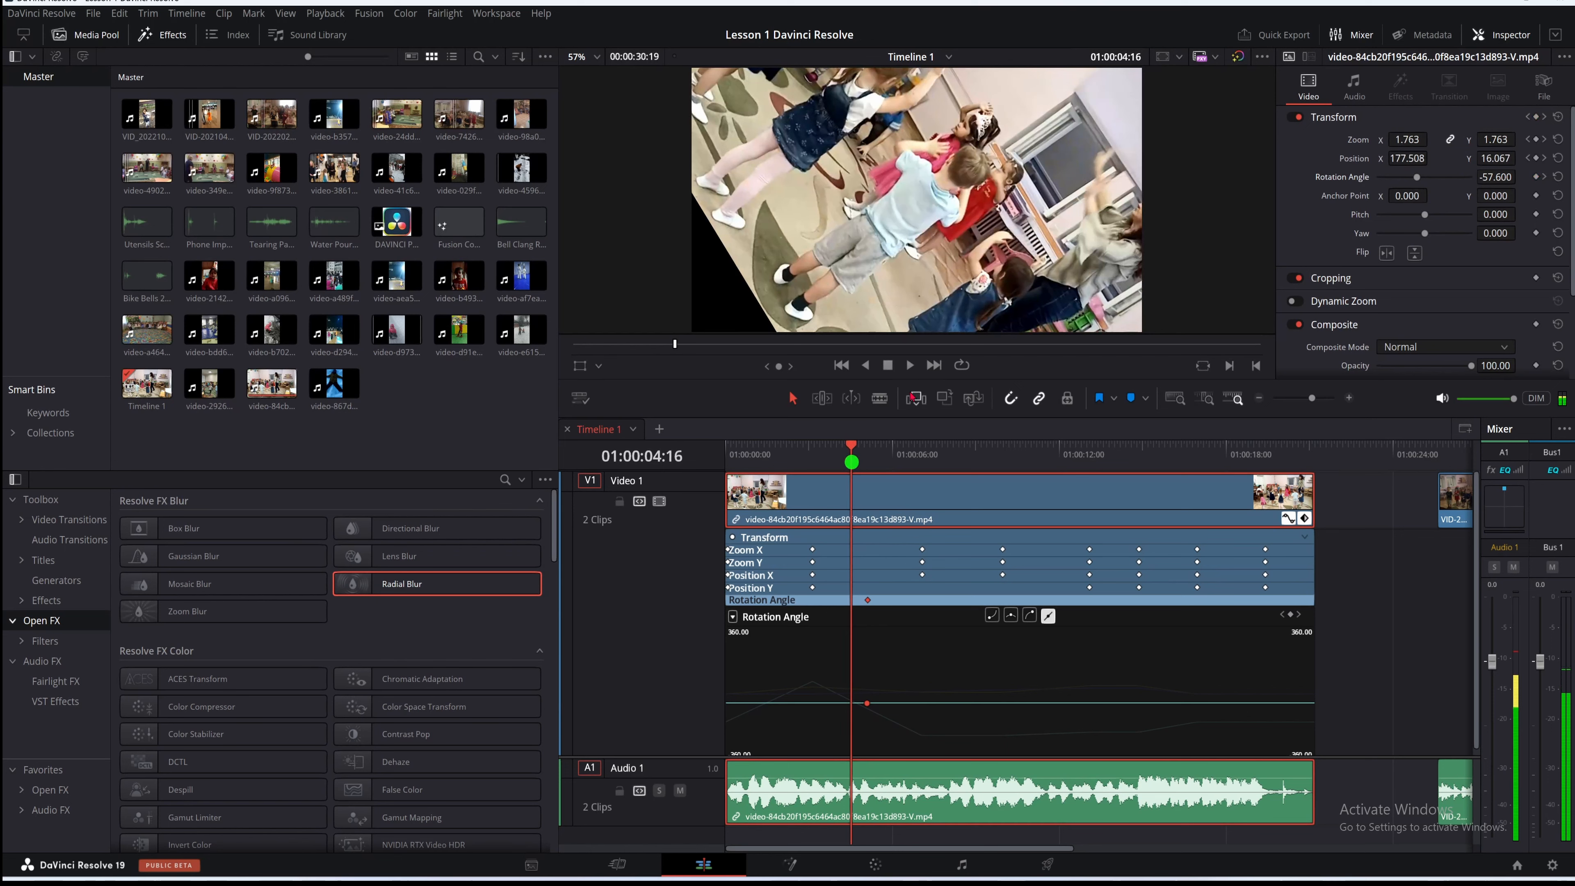
left_click(909, 365)
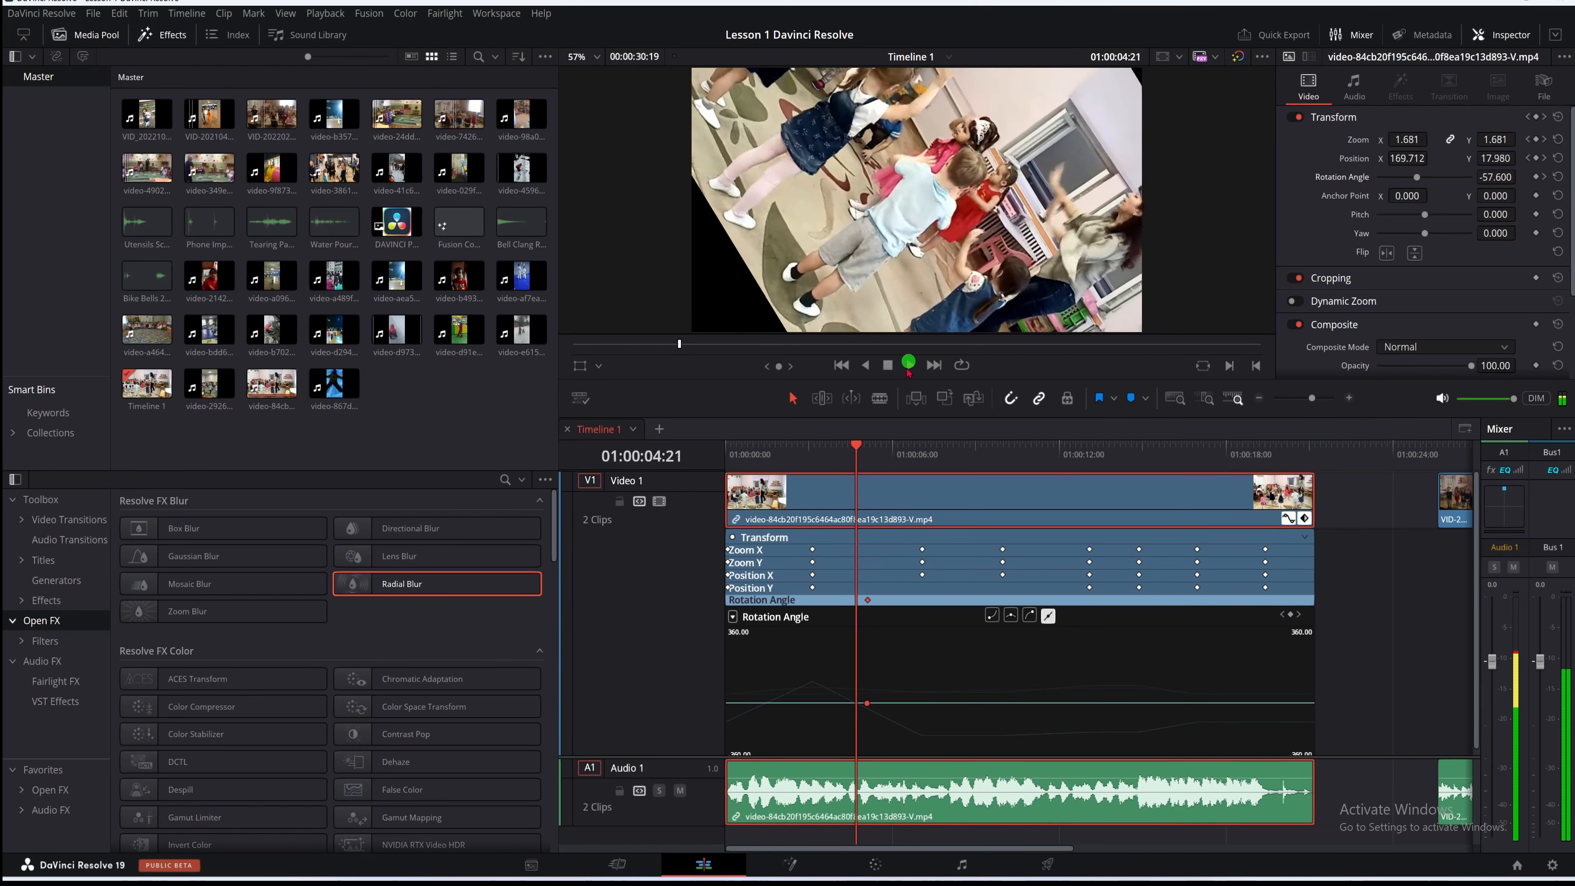
left_click(887, 365)
left_click(1528, 177)
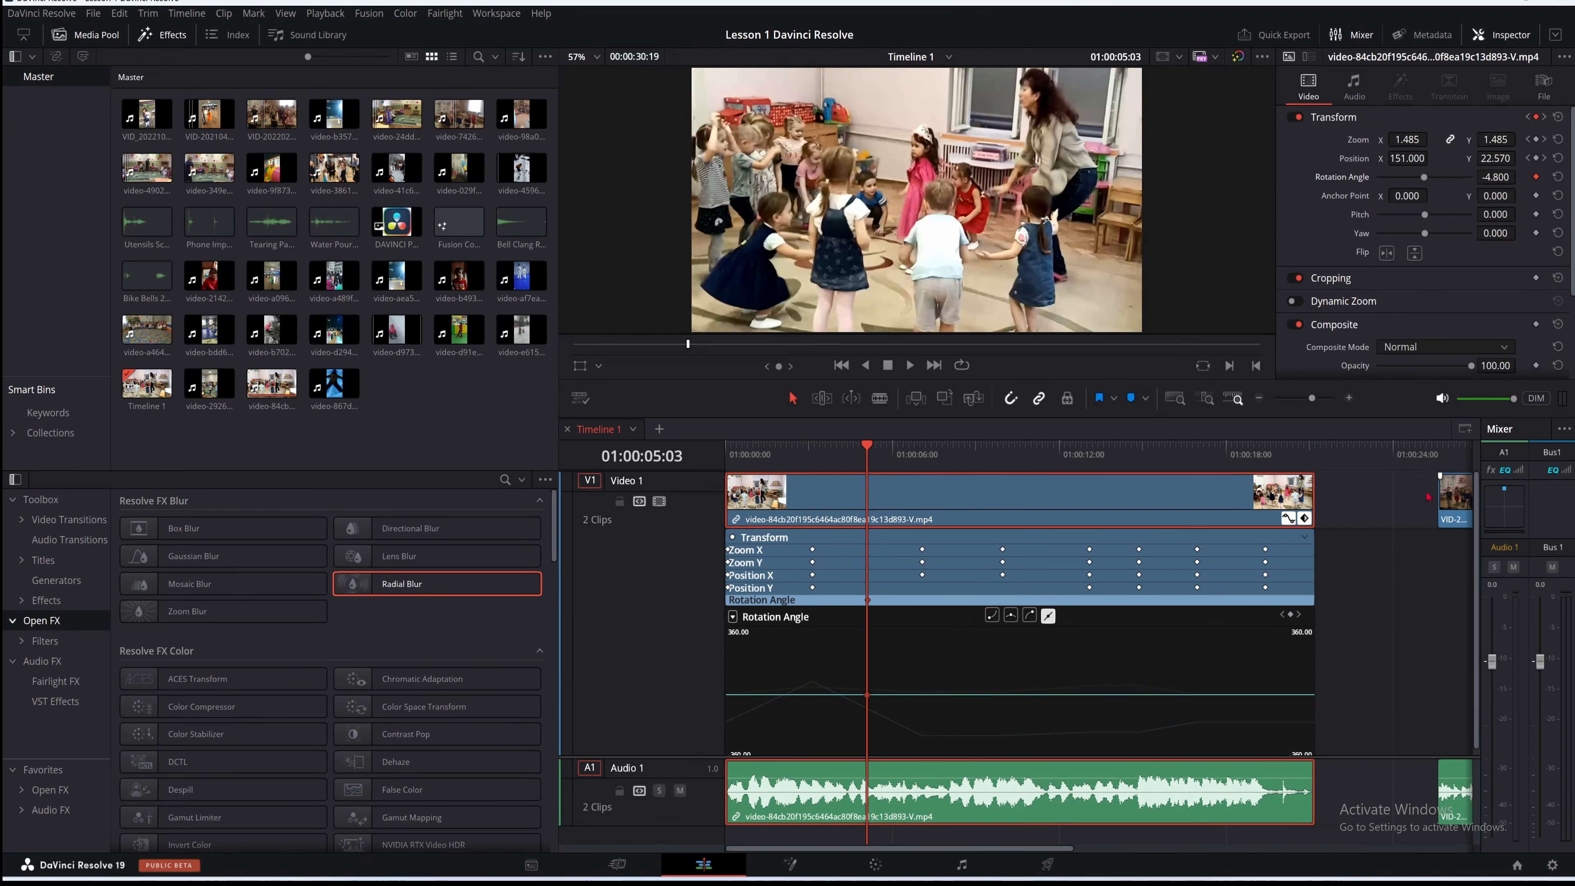
Move the playhead to 01:00:03:04 and display the Zoom Y curve instead of Rotation Angle for the first clip
left_click_drag(868, 448, 811, 450)
left_click(732, 616)
left_click(738, 606)
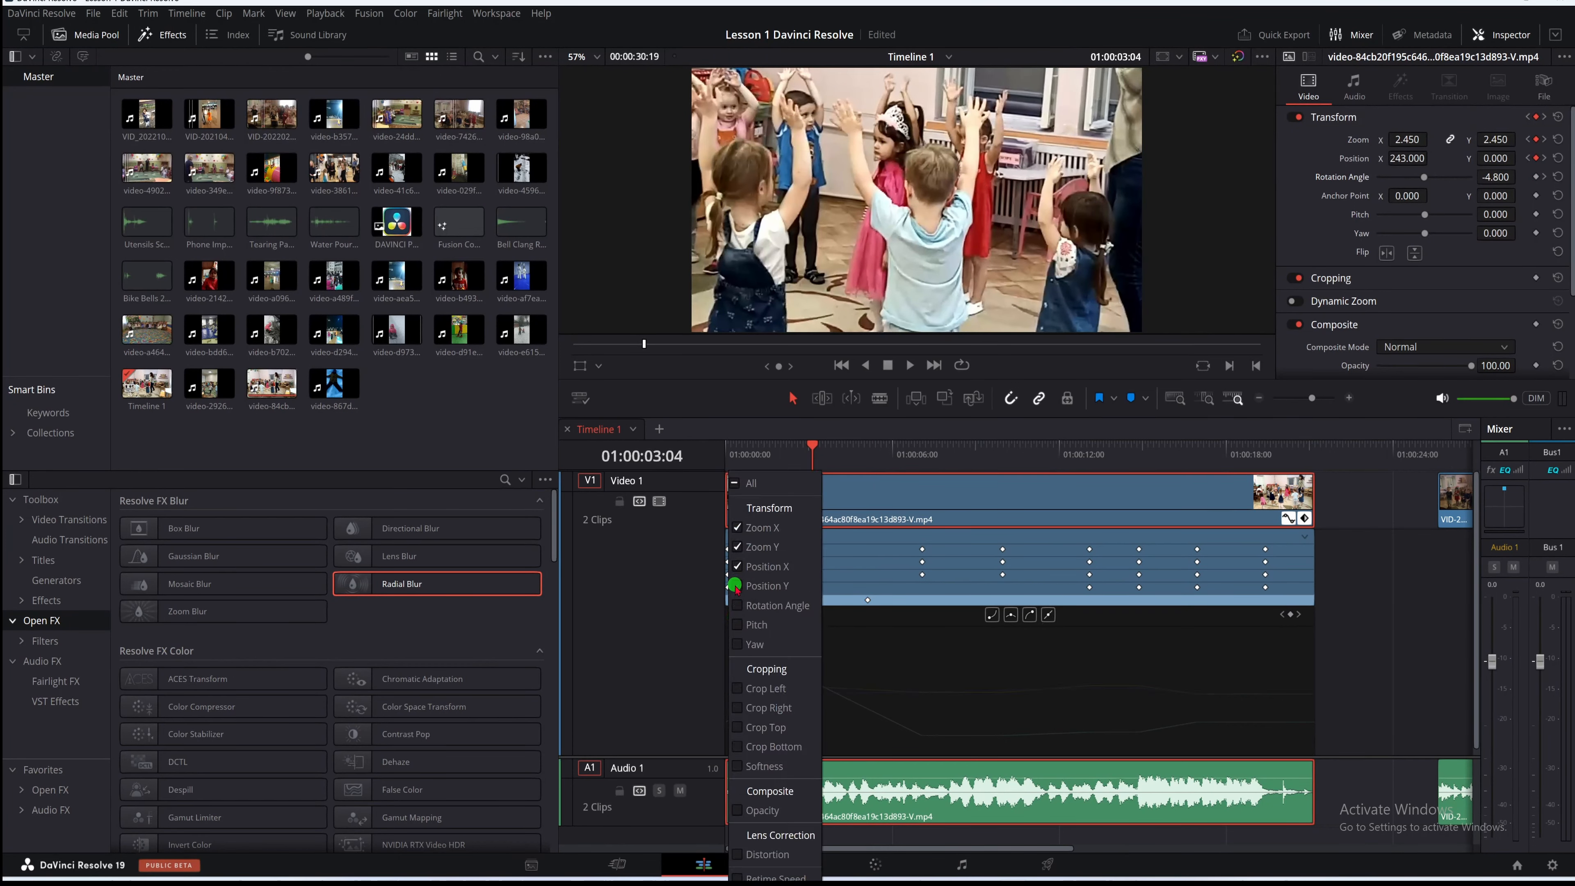
left_click(738, 547)
left_click(738, 527)
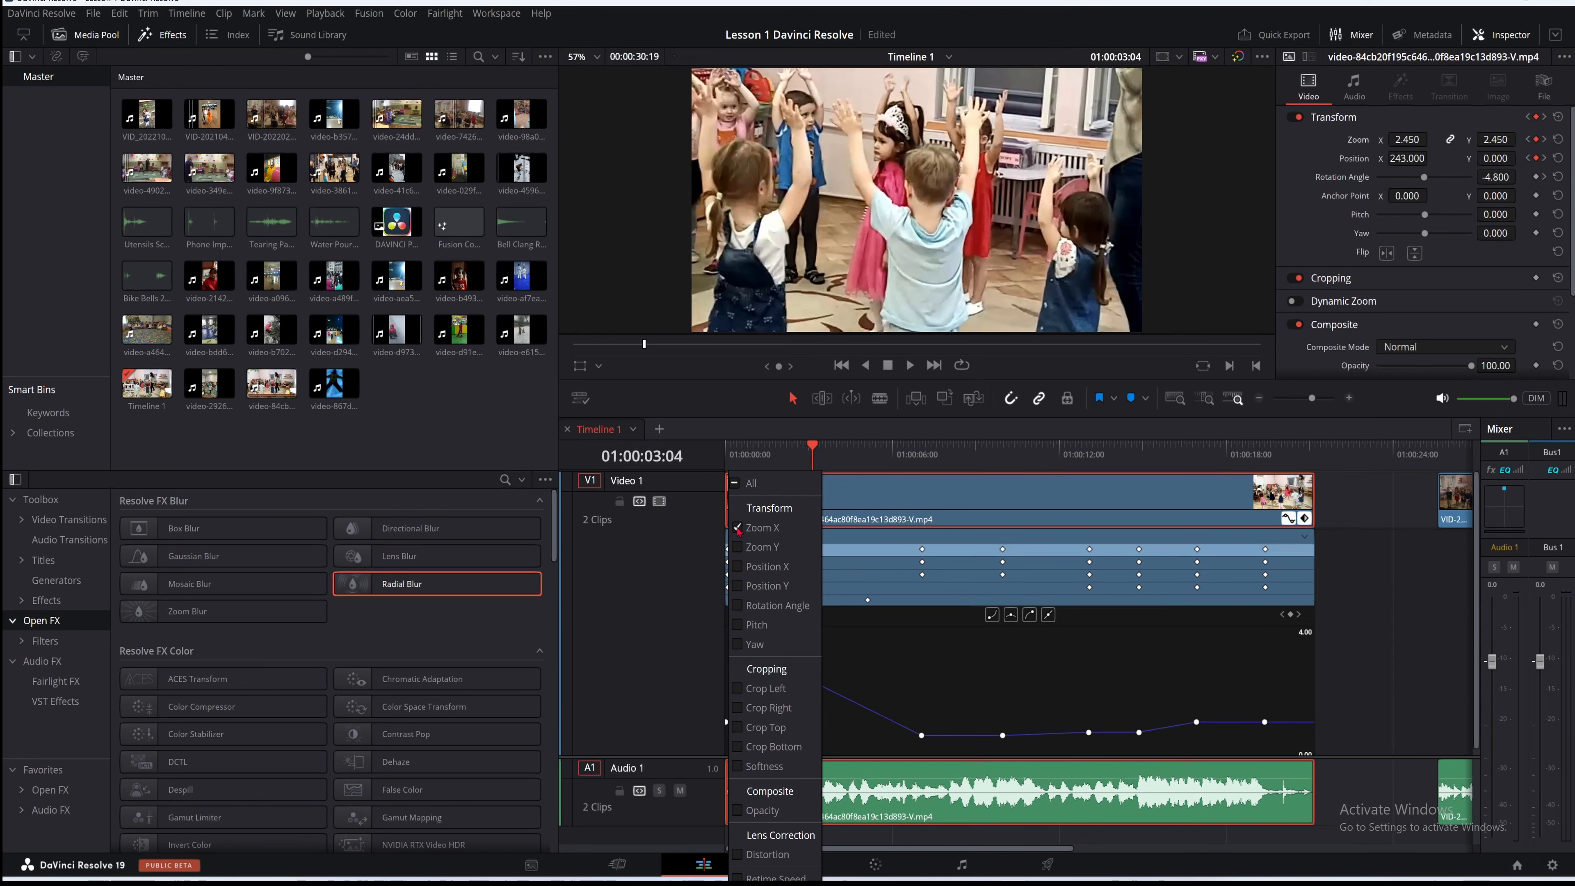
left_click(736, 547)
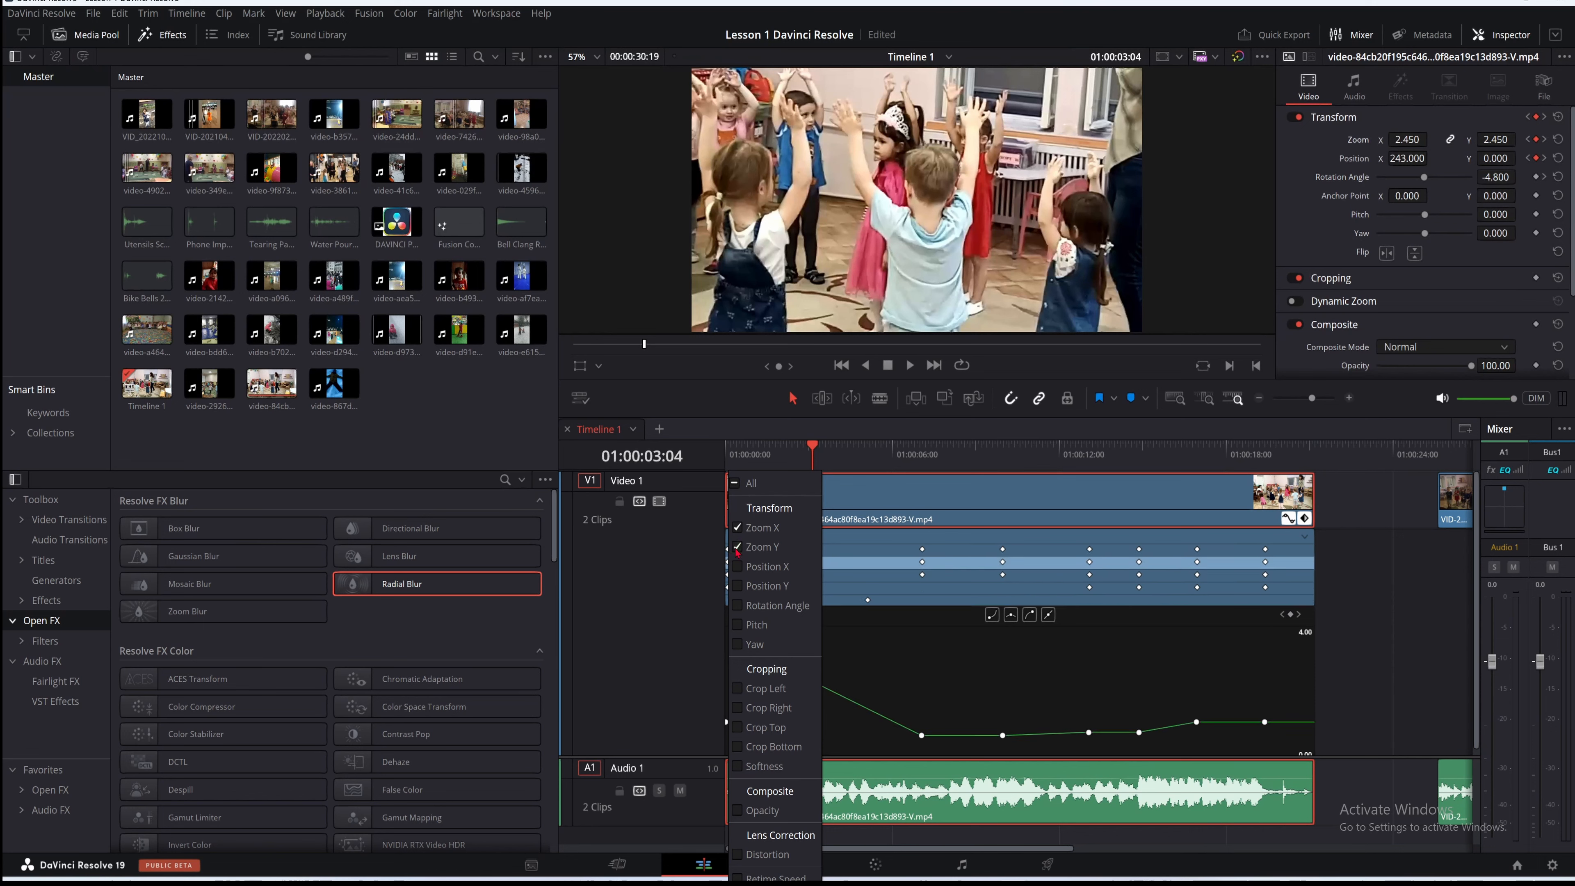
left_click(736, 547)
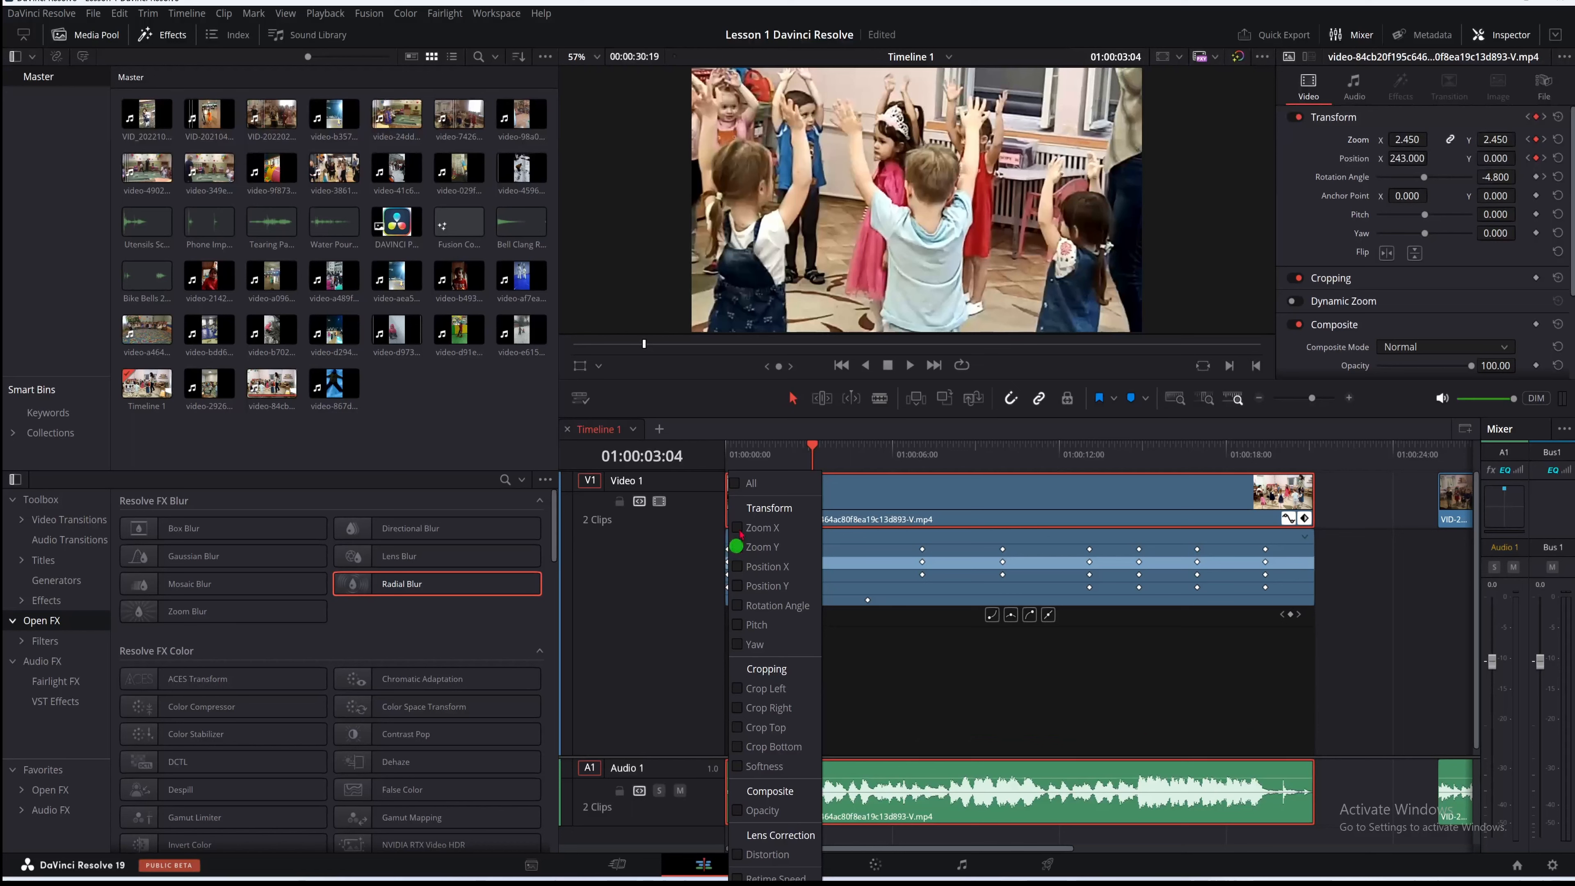
left_click(738, 528)
left_click(737, 547)
left_click(908, 643)
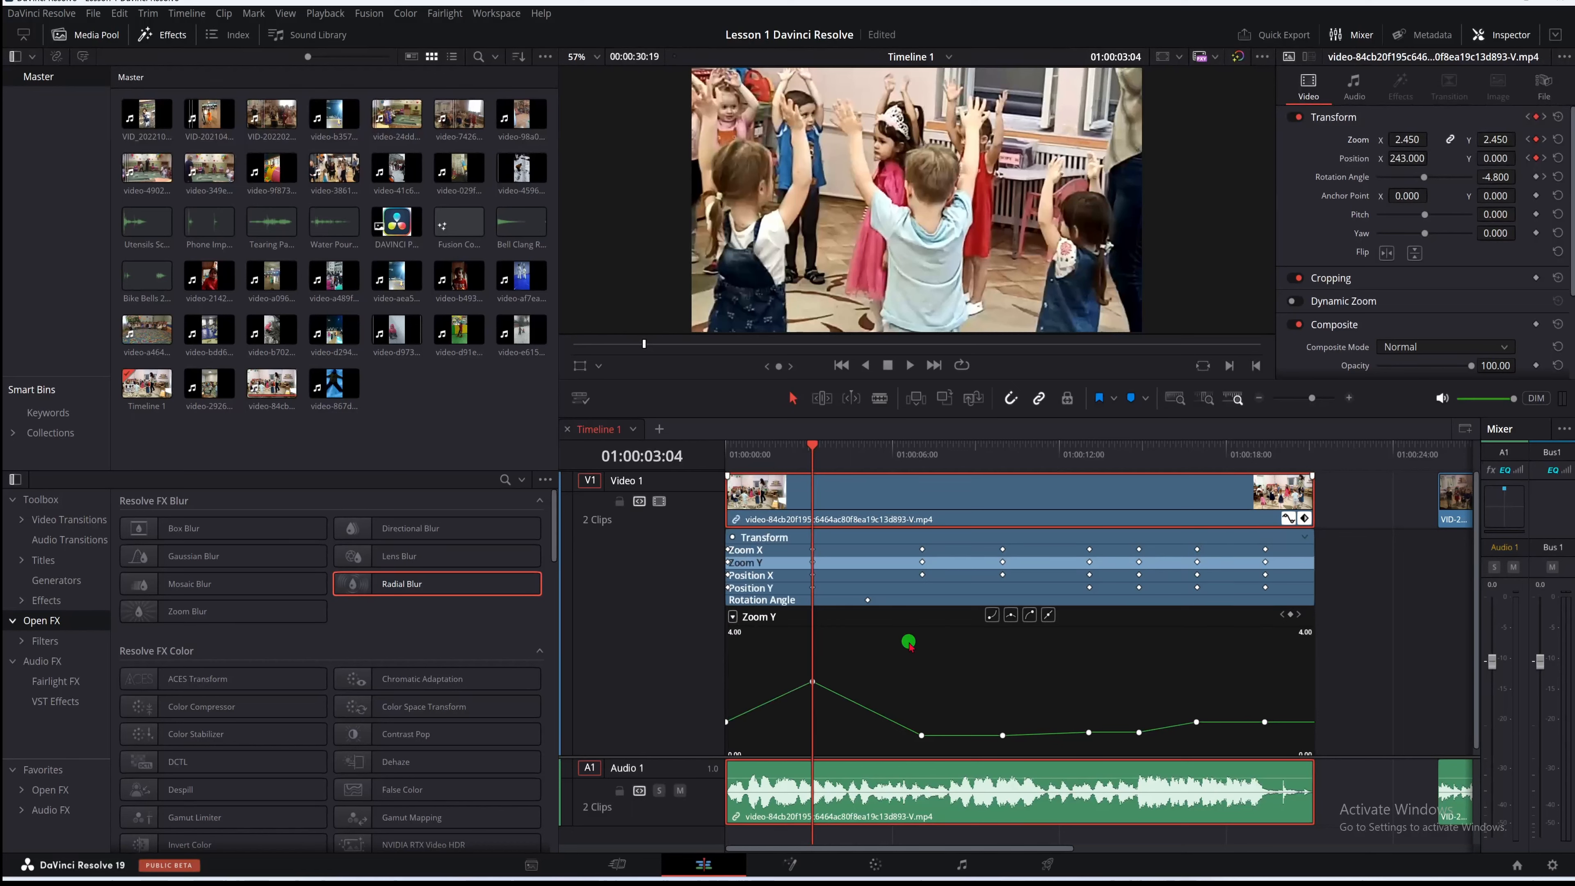
Scrub and play the first clip around the 01:00:03:04 Zoom Y keyframe to examine how the zoom follows the curve
left_click_drag(813, 446, 801, 445)
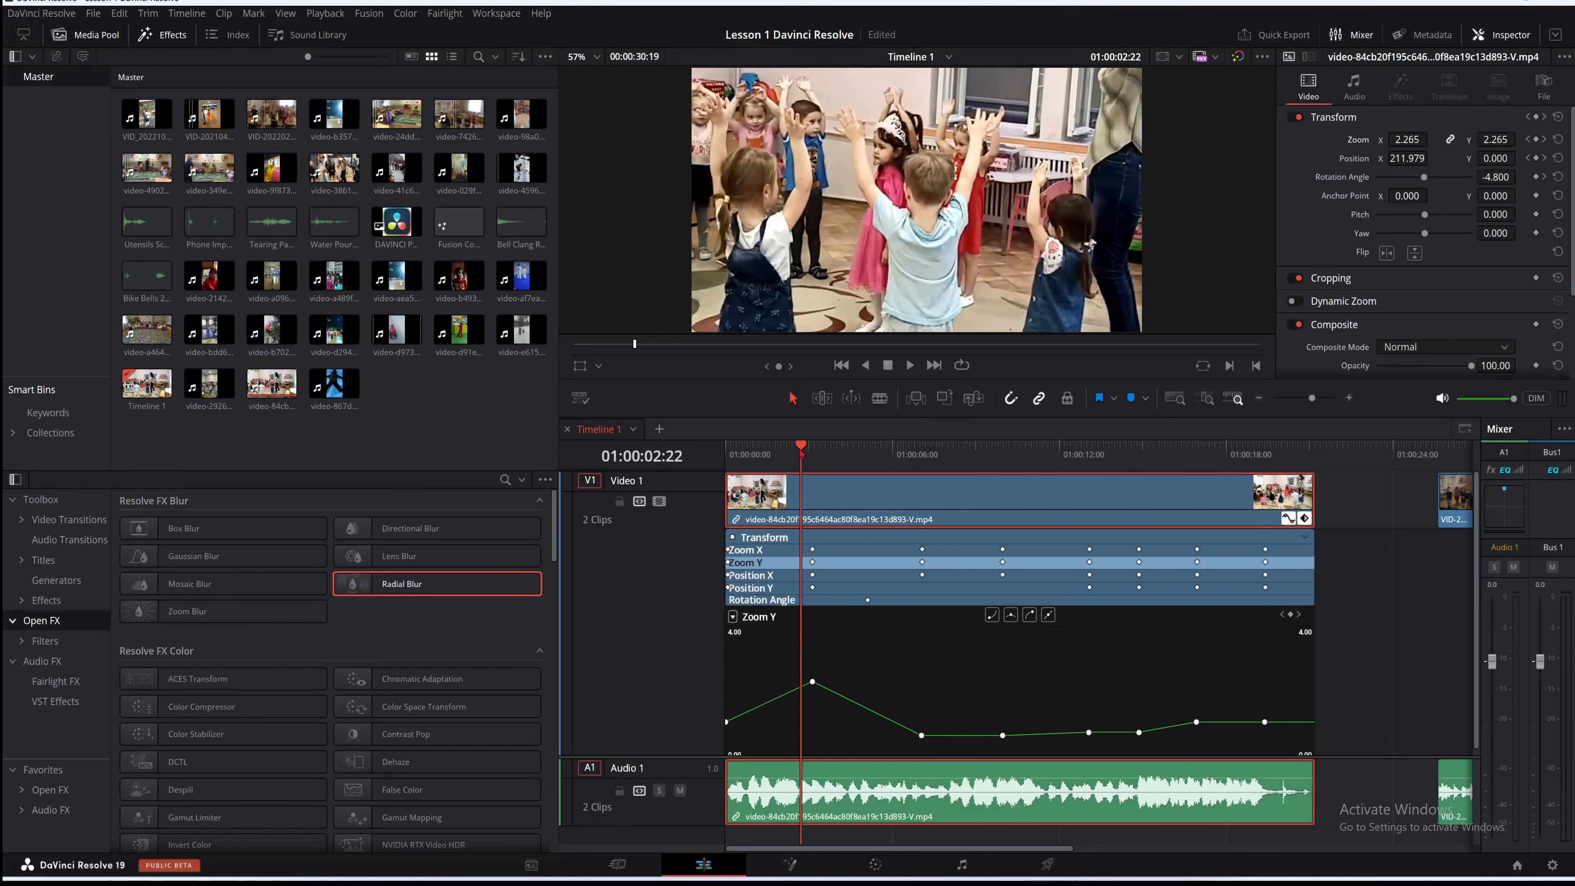
left_click(773, 458)
mouse_move(772, 460)
left_mouse_down()
mouse_move(834, 457)
mouse_move(785, 455)
left_mouse_up()
key("space")
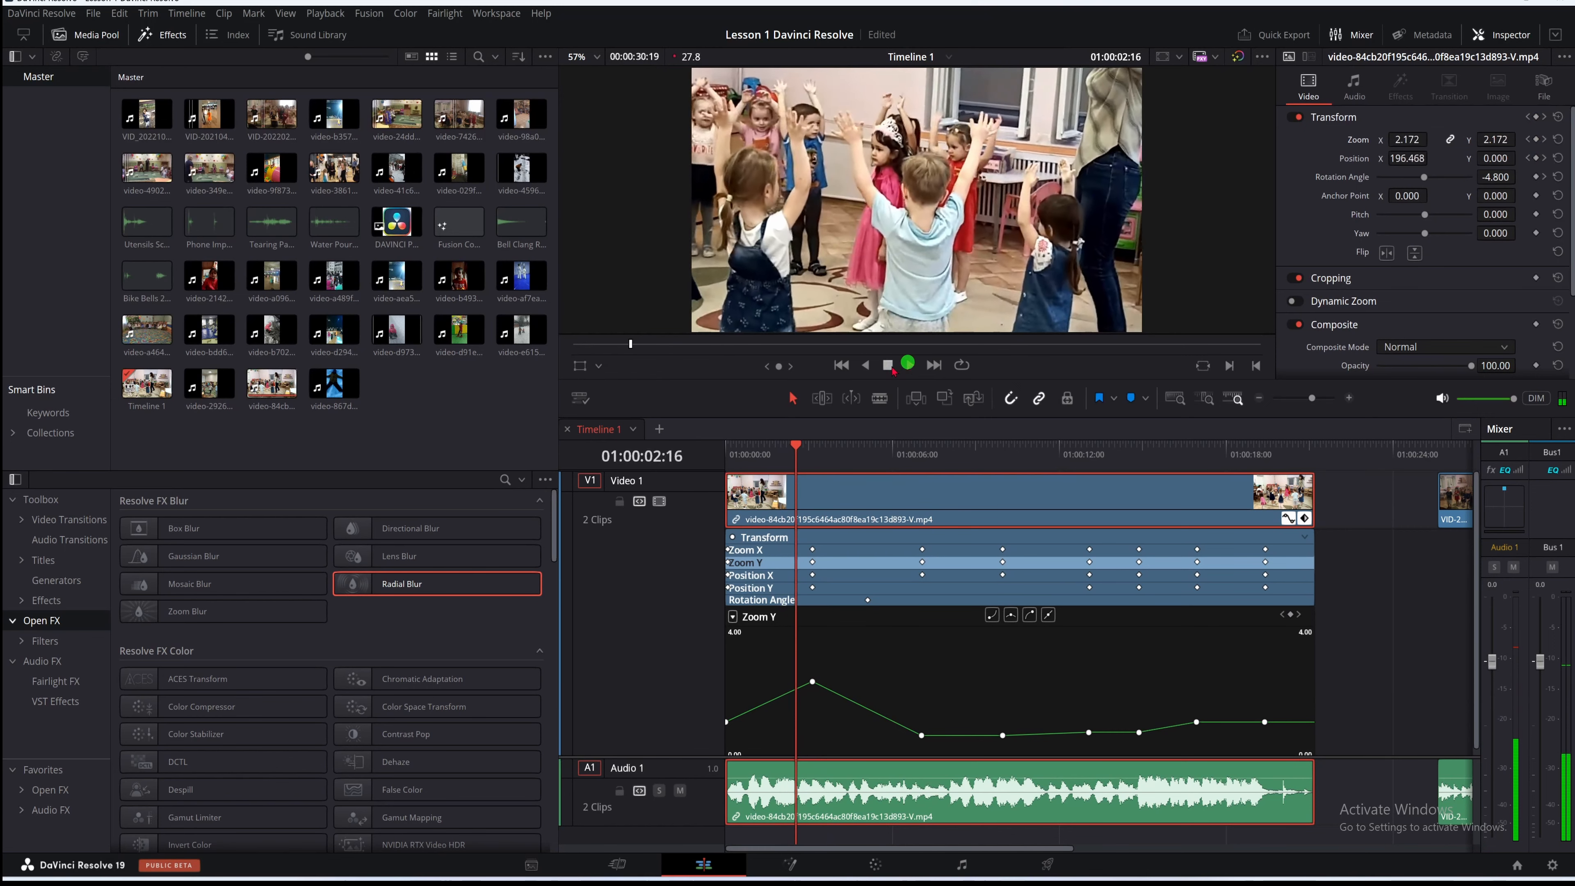
left_click(888, 366)
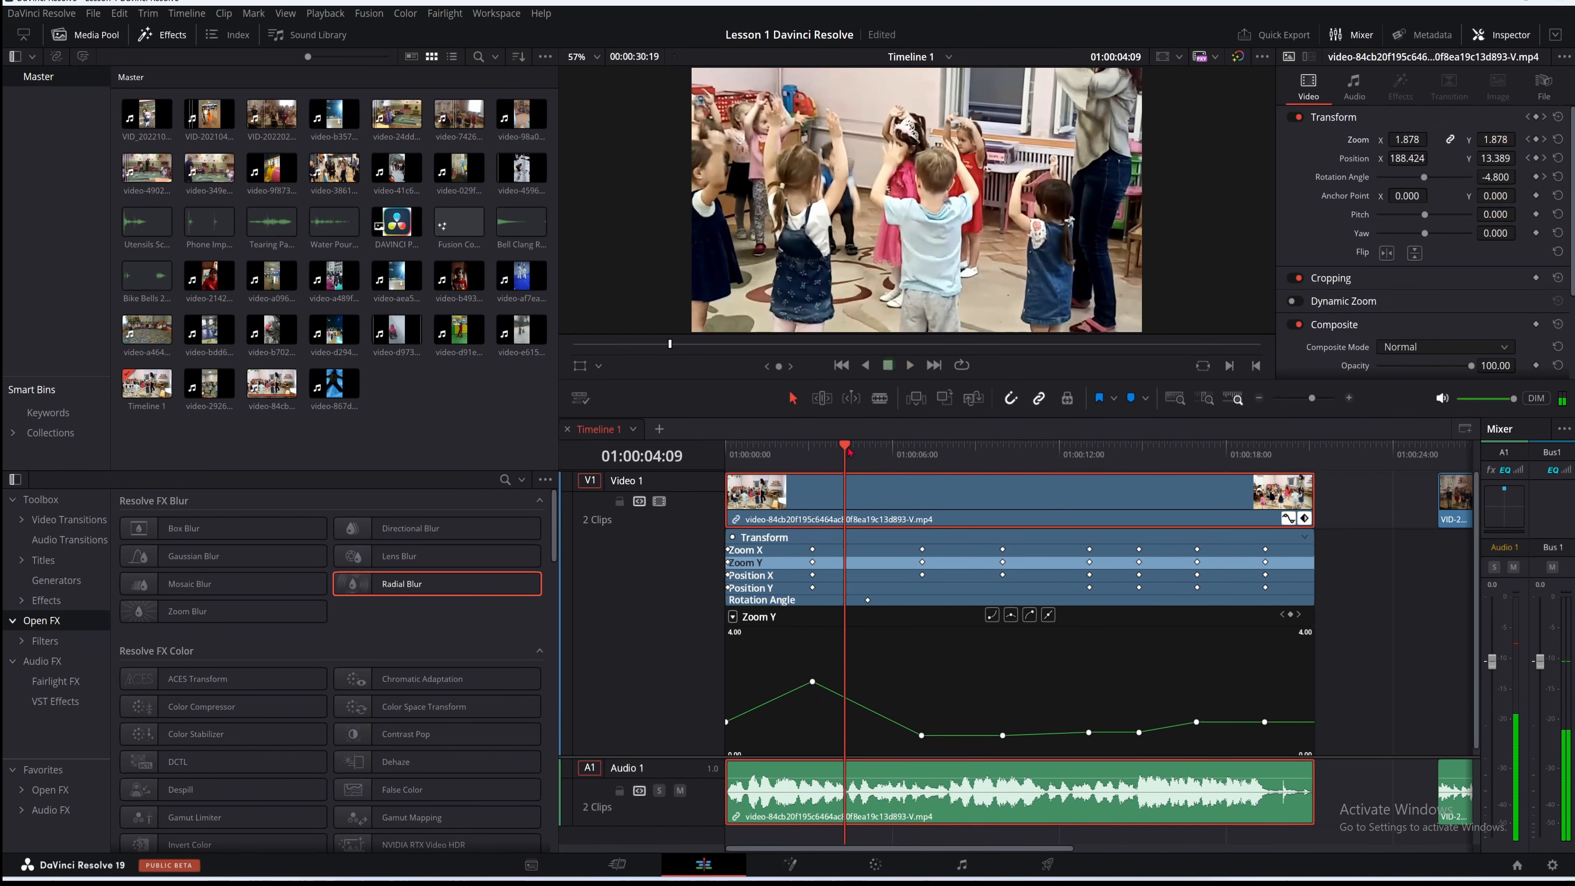
left_click_drag(844, 457, 804, 447)
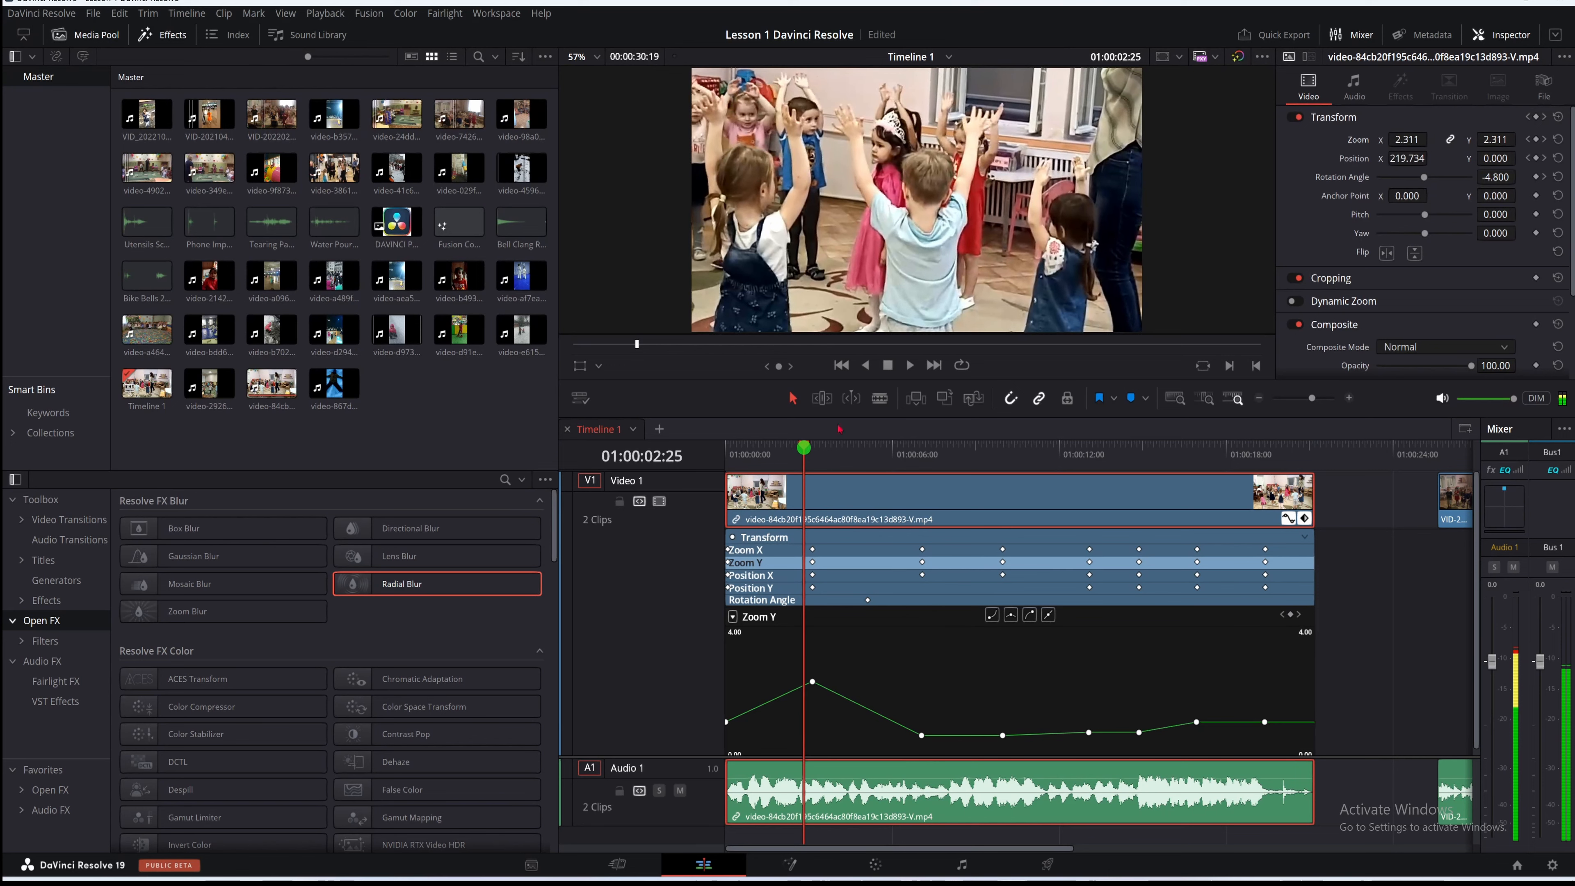
left_click(909, 361)
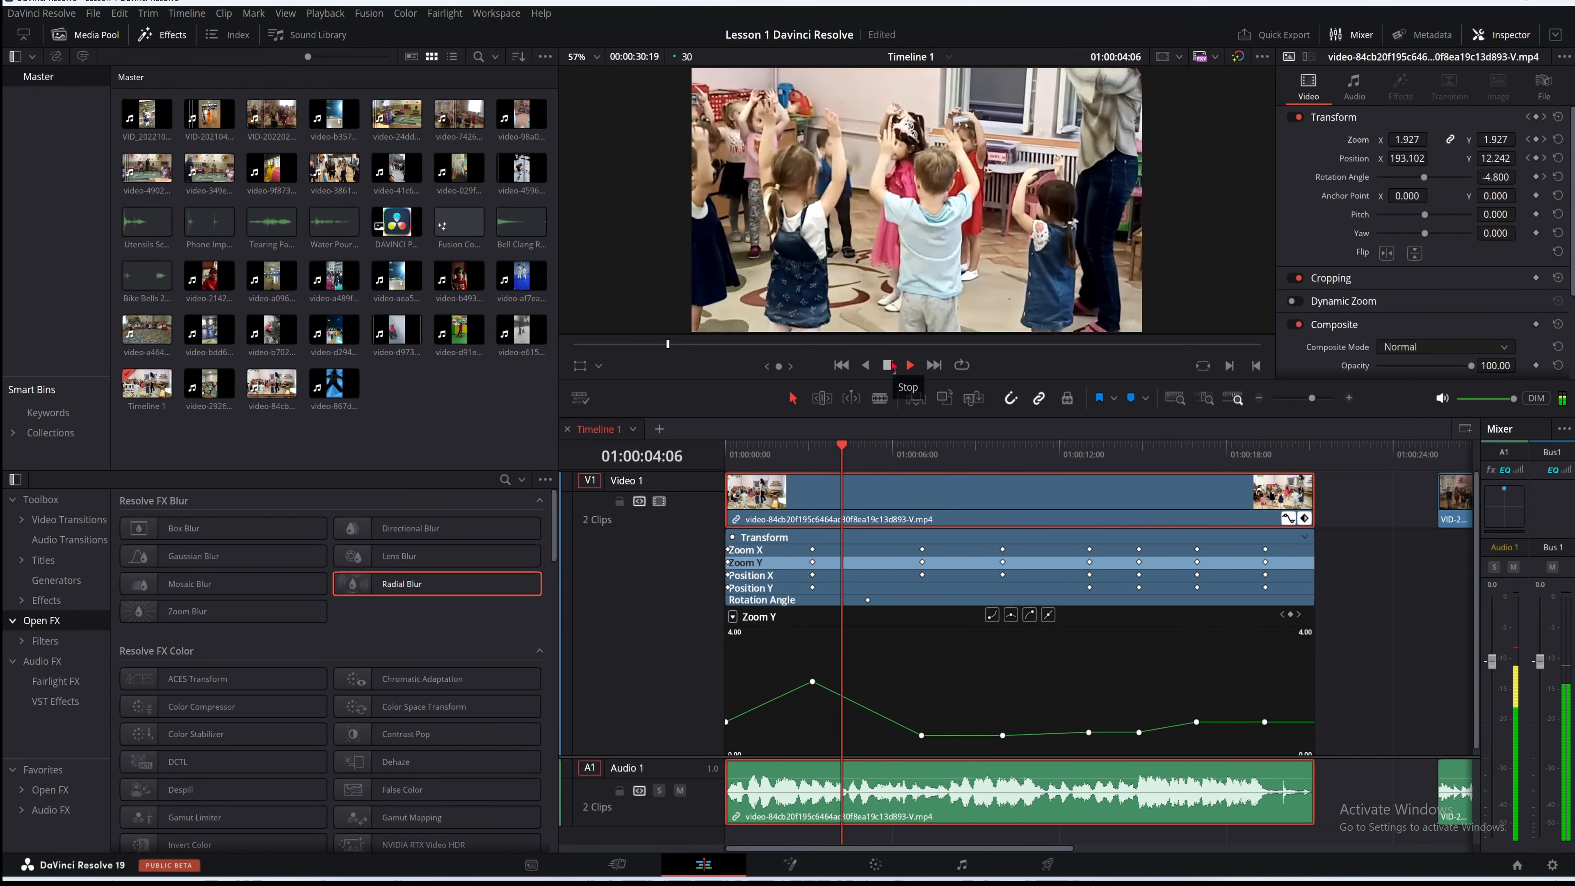
left_click(891, 361)
left_click_drag(864, 482, 792, 465)
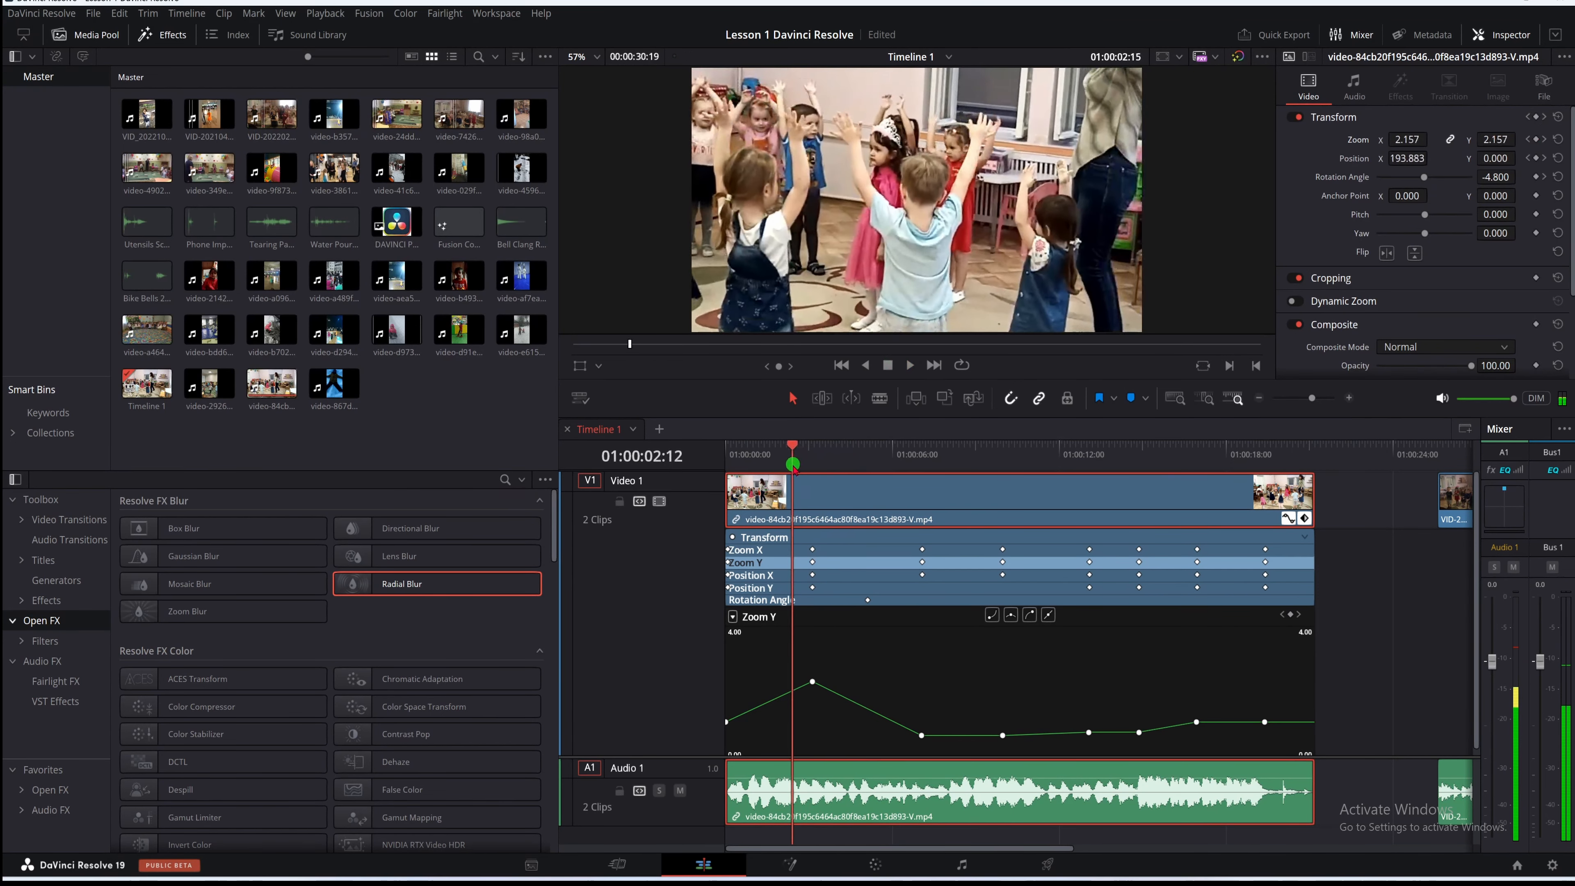
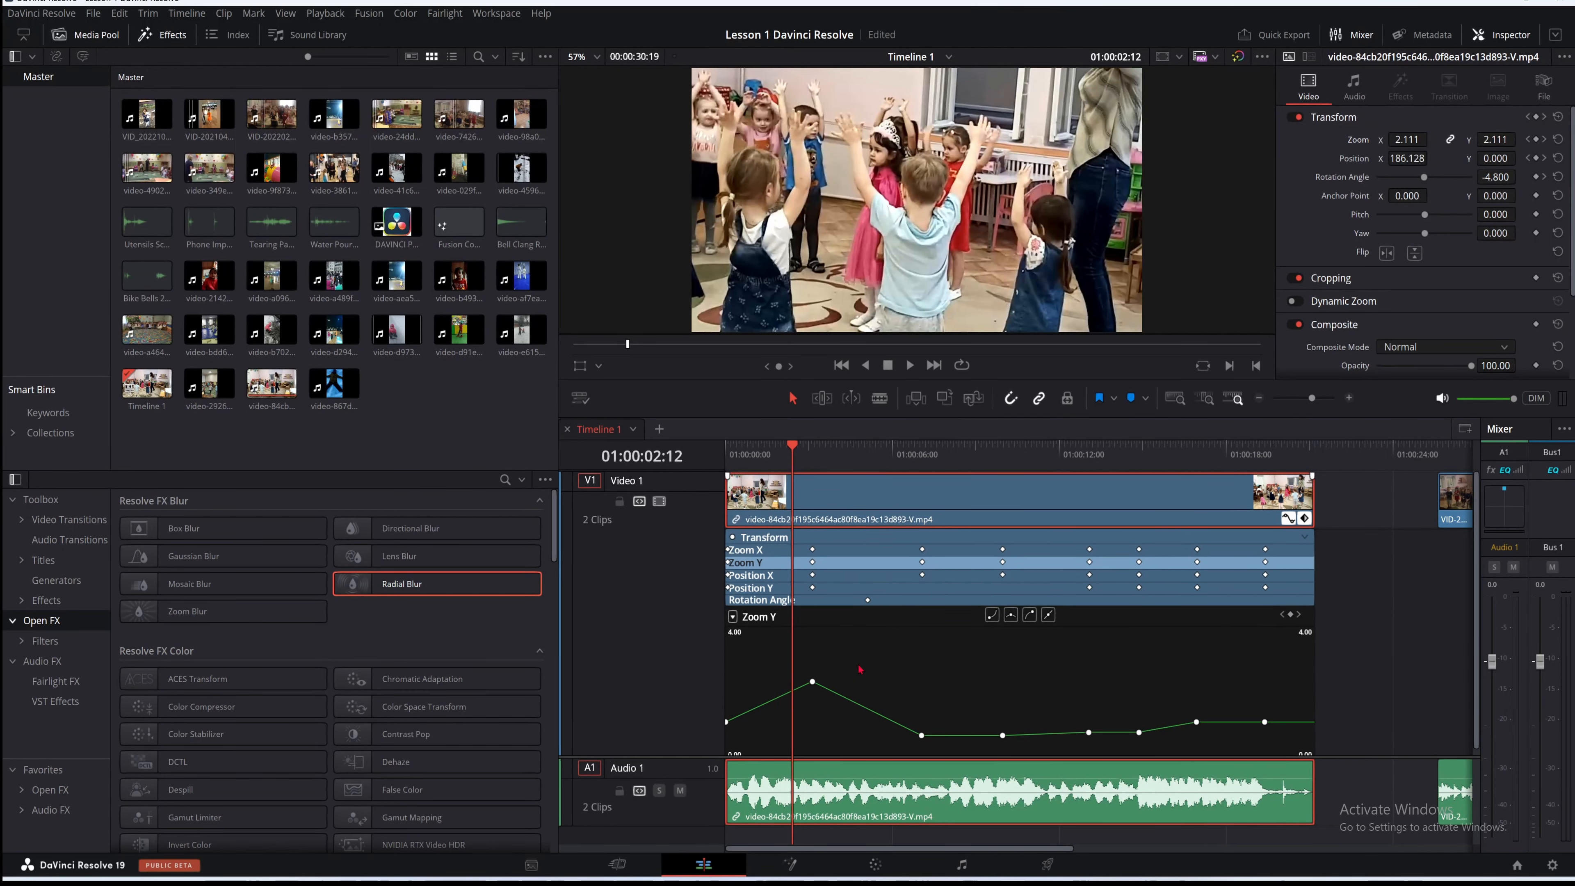
Hide and show again the first clip's keyframe curve editor and its keyframe track
left_click(1289, 519)
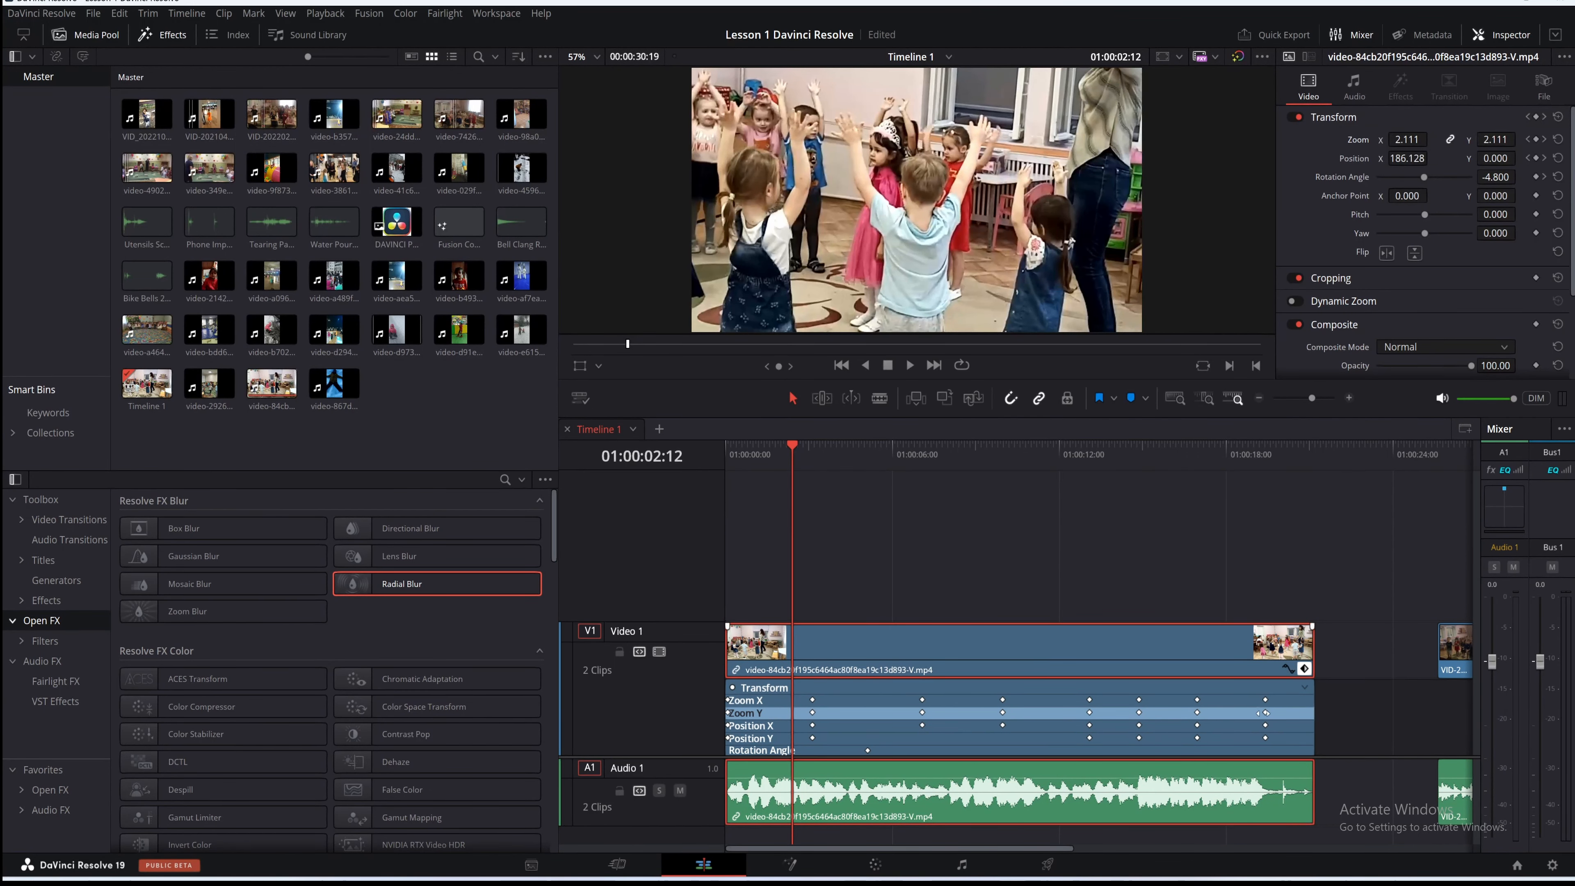
left_click(1287, 669)
left_click(1304, 523)
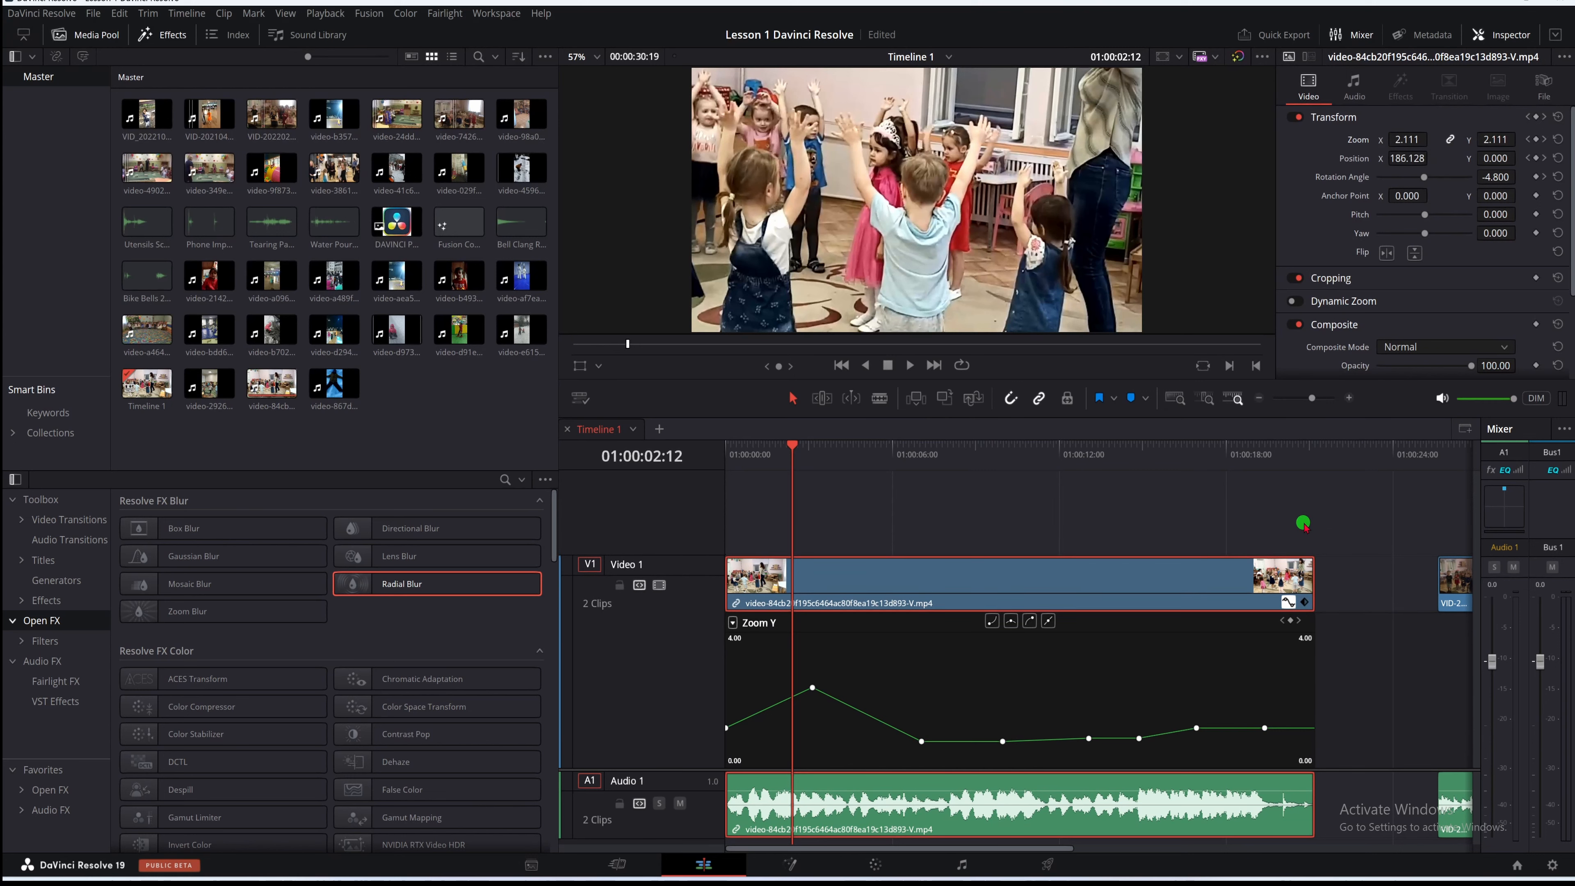
left_click(1306, 602)
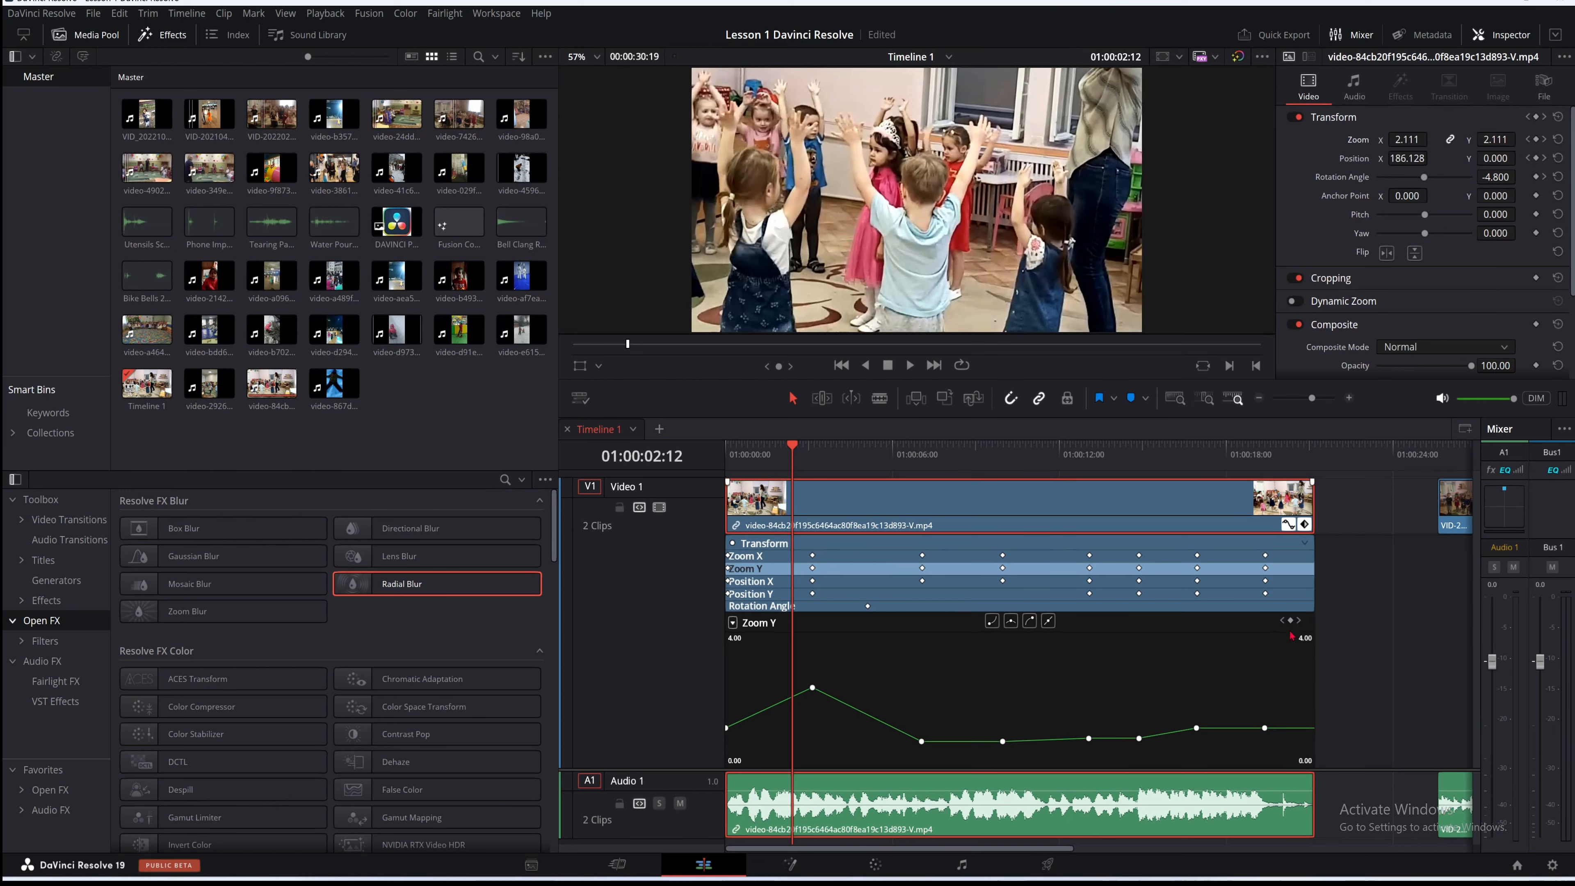
Step forward through the keyframes on the Zoom Y curve to the last one at 01:00:19:12
left_click(1299, 620)
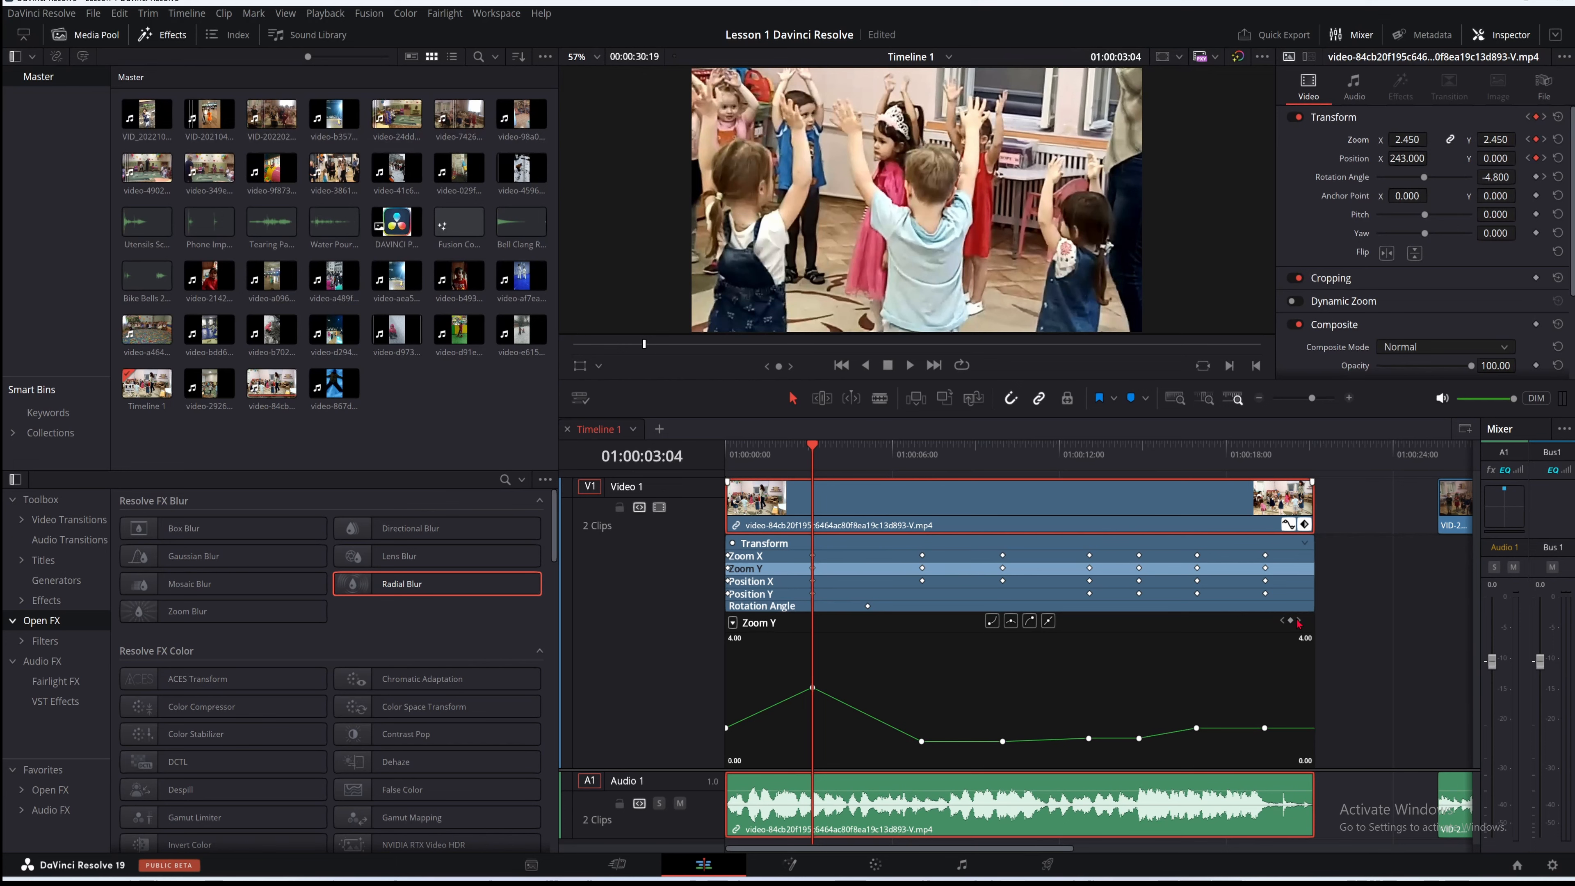
left_click(1299, 620)
left_click(1299, 621)
left_click(1299, 621)
left_click(1298, 621)
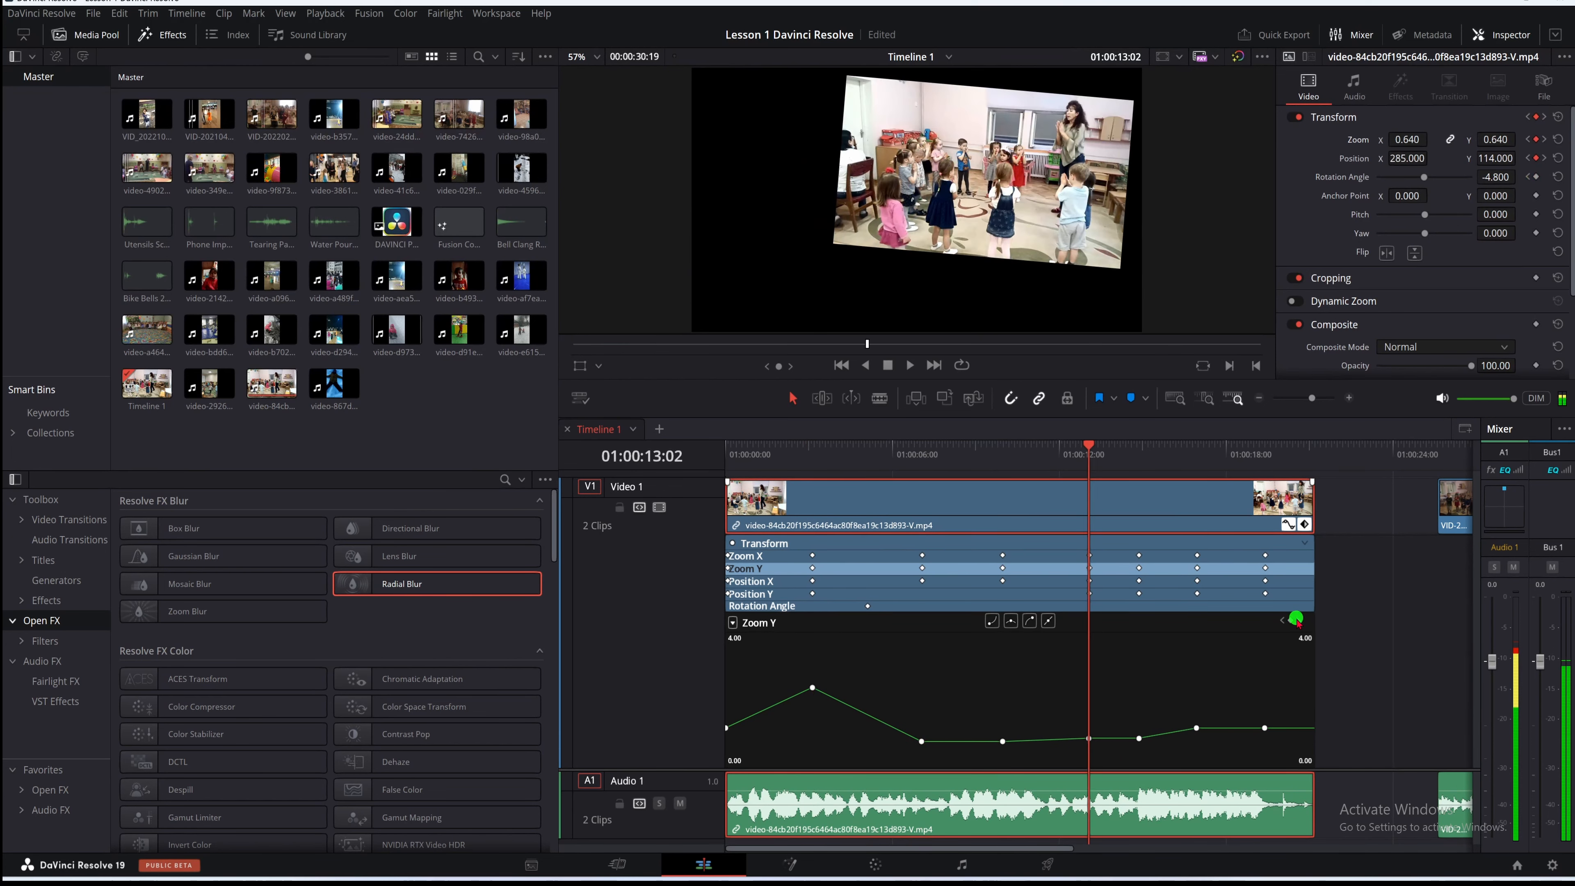
left_click(1299, 621)
left_click(1299, 620)
left_click(1299, 620)
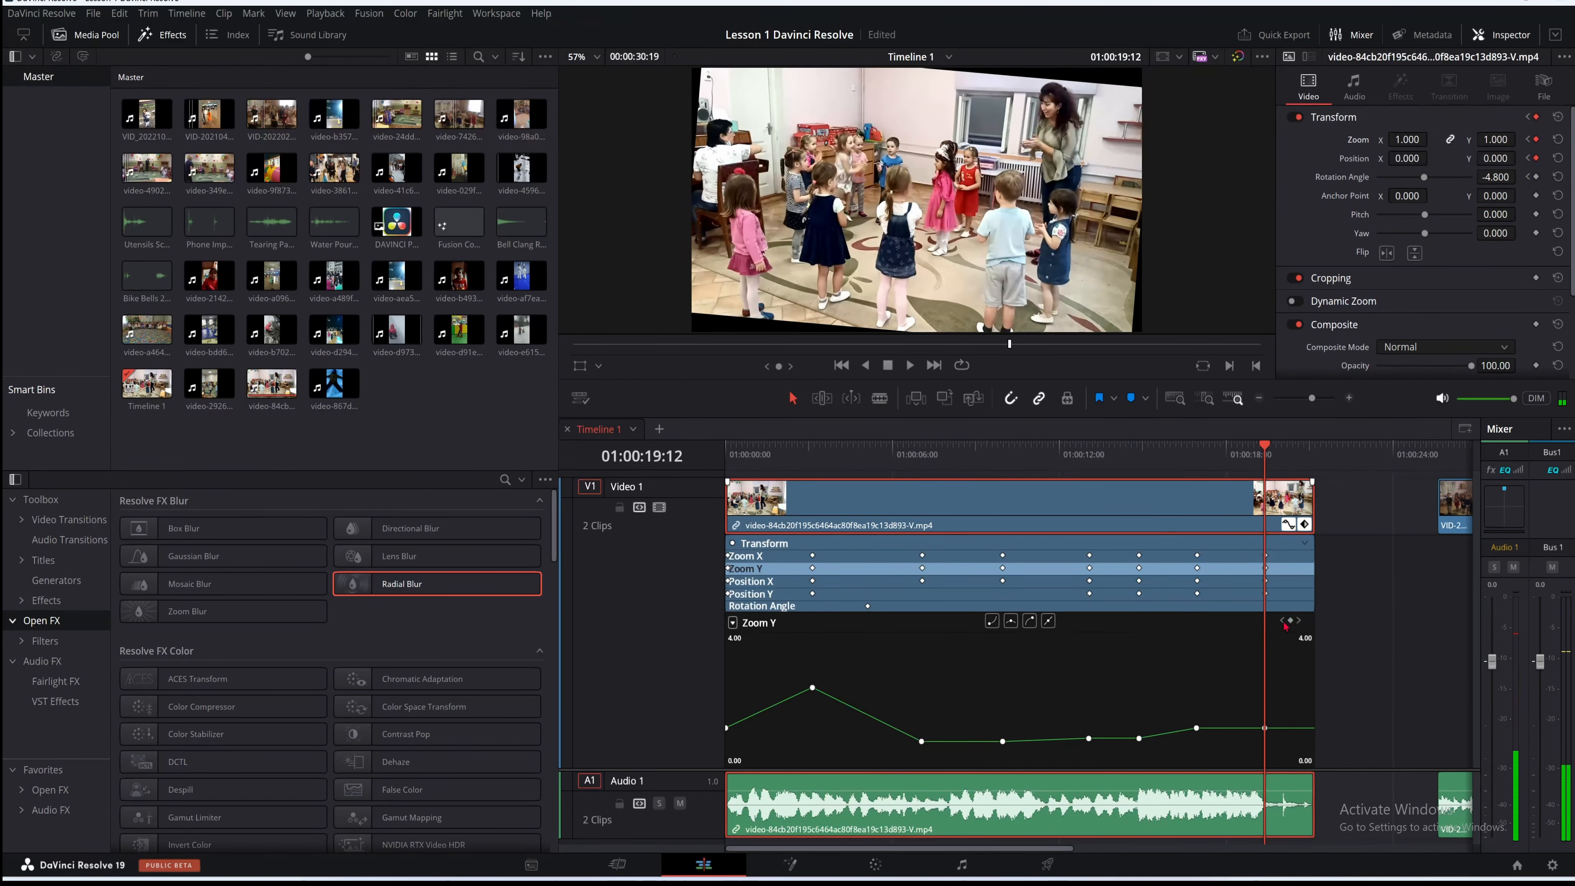
Step back through the Zoom Y keyframes to the first one at 01:00:00:00
left_click(1284, 621)
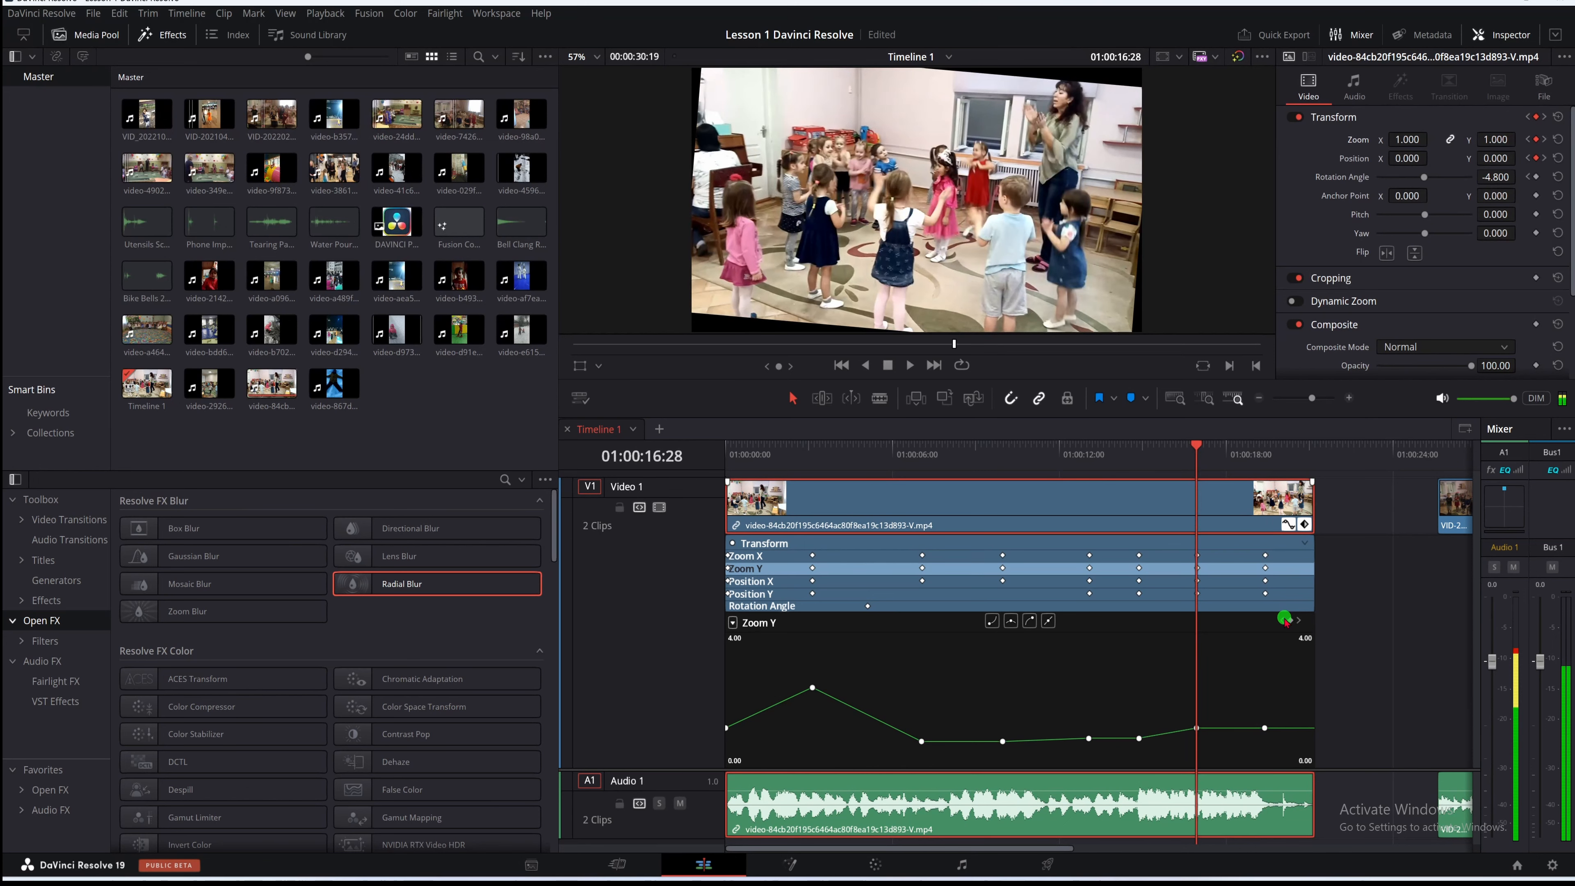
left_click(1285, 620)
left_click(1284, 621)
left_click(1285, 621)
left_click(1284, 620)
left_click(1284, 620)
left_click(1284, 621)
left_click(1285, 620)
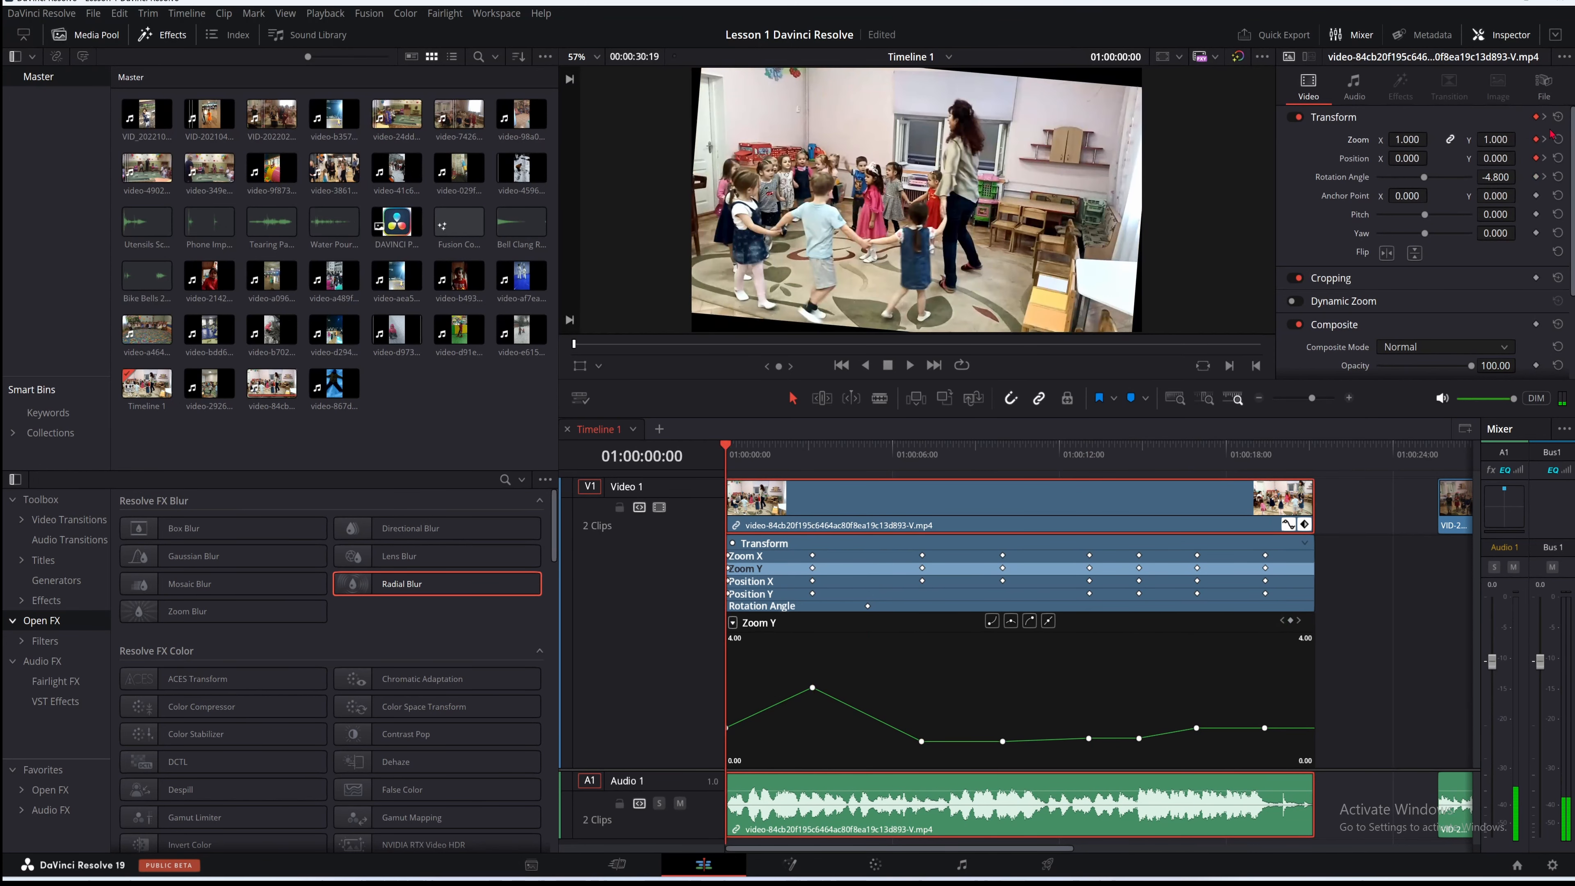
Browse the clip's keyframes with the Zoom parameter's own keyframe navigation, from the clip start to 01:00:19:12
left_click(1544, 140)
left_click(1544, 140)
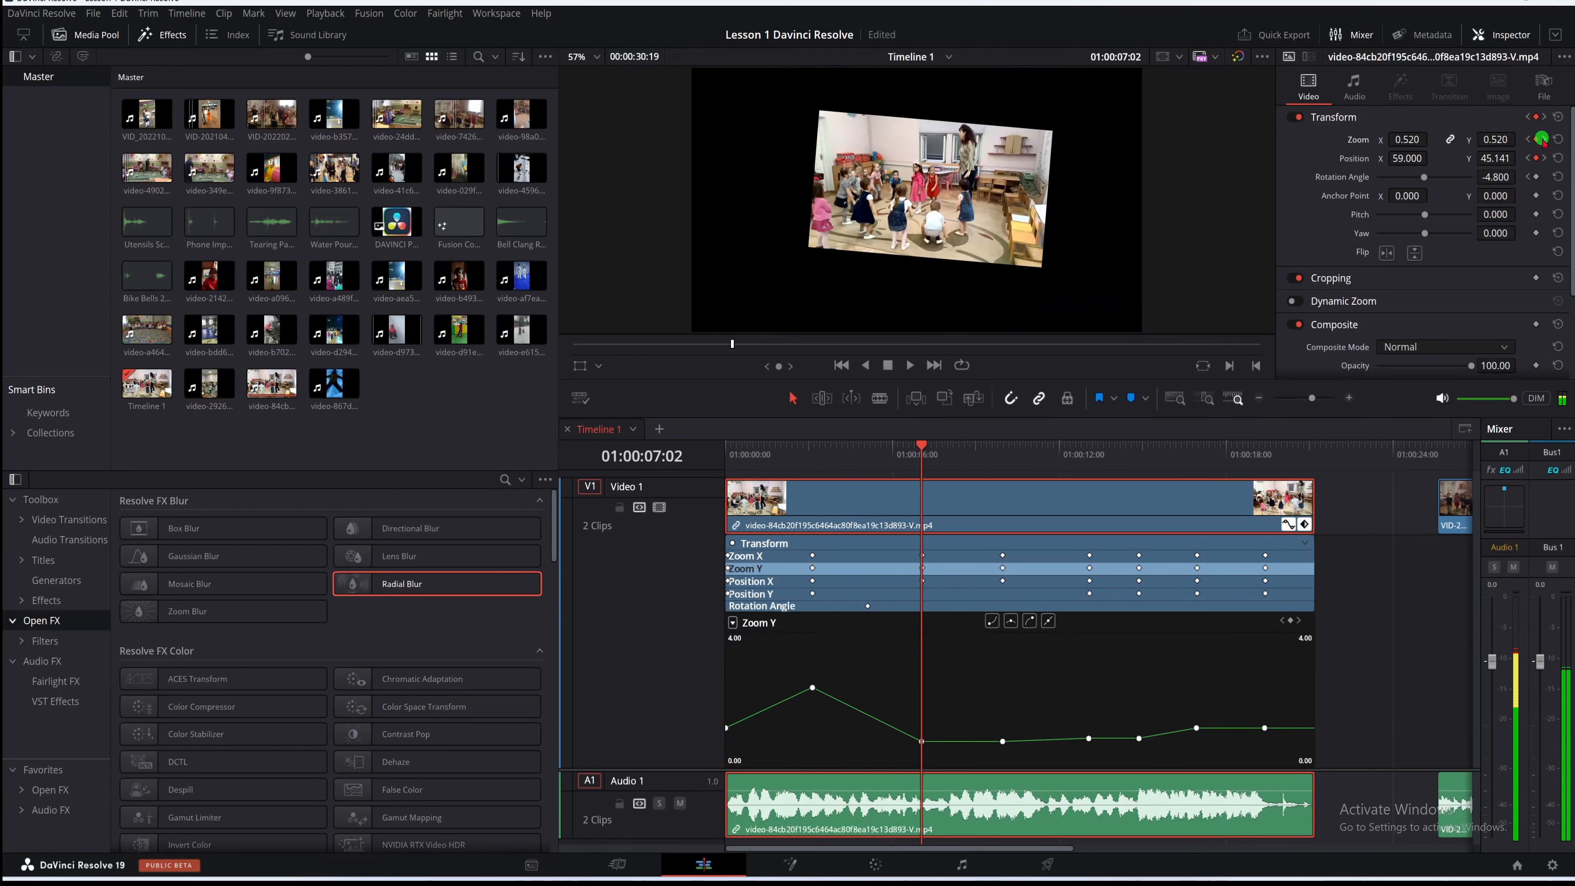
left_click(1544, 140)
left_click(1544, 140)
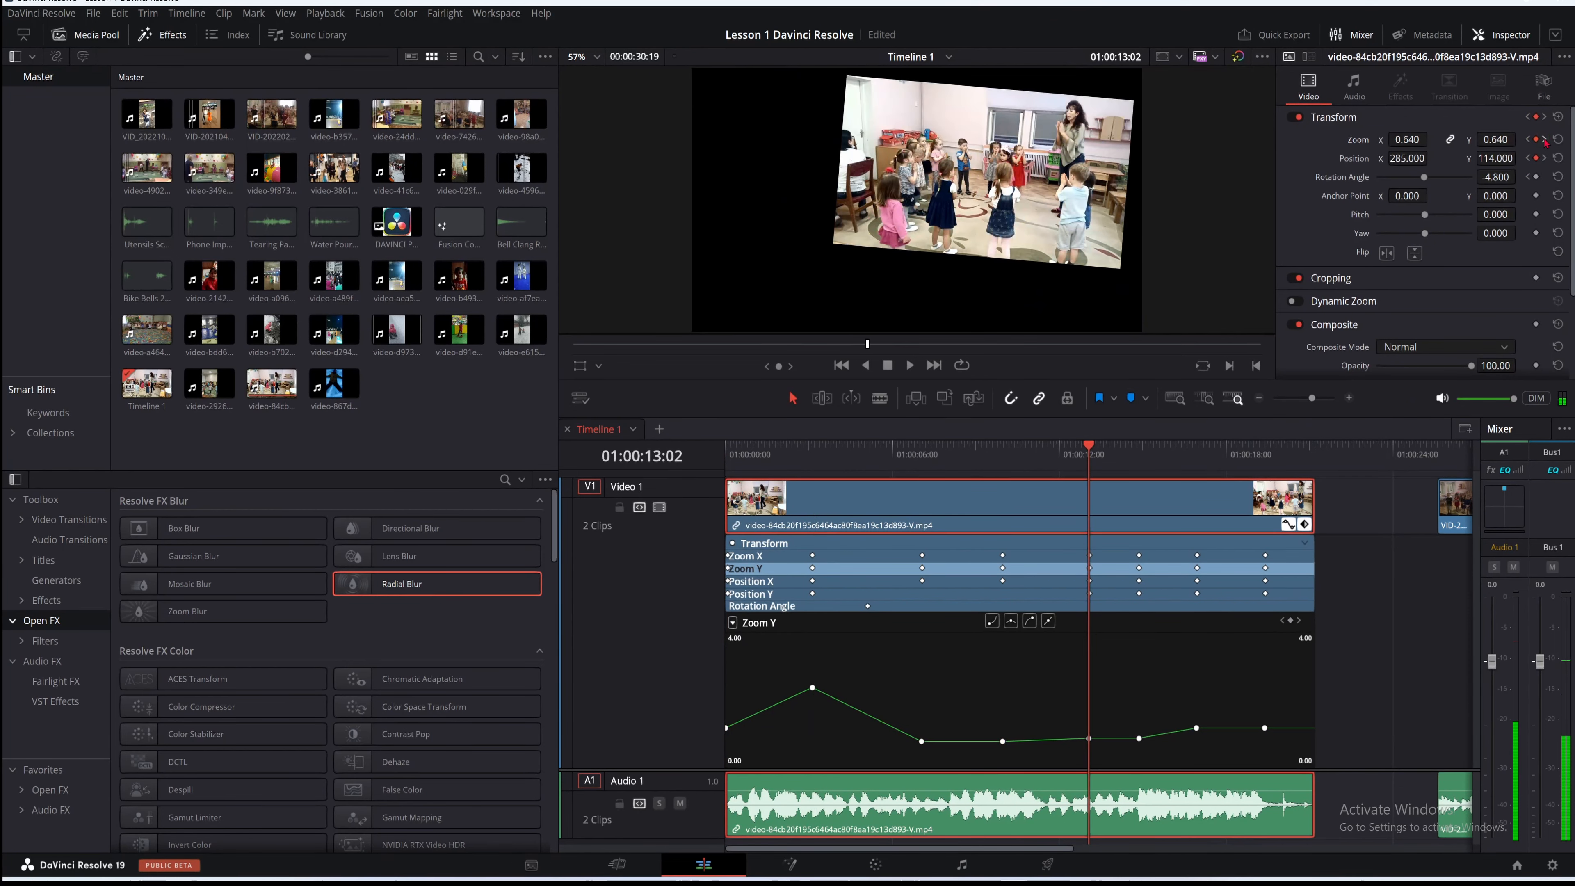
left_click(1543, 140)
left_click(1544, 140)
left_click(1544, 141)
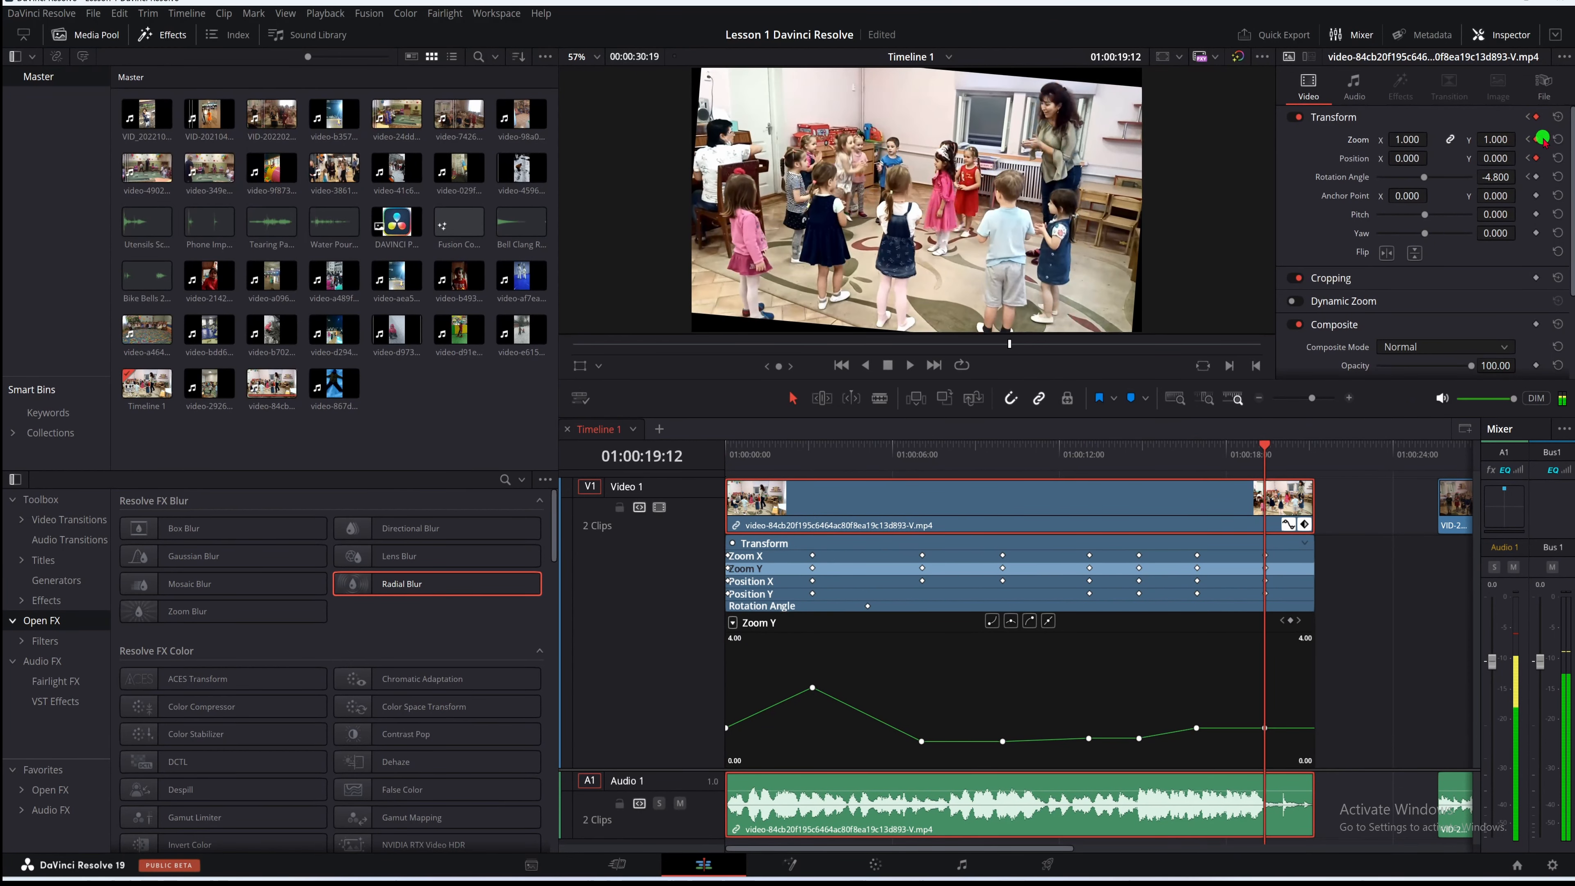
Go back to the Zoom keyframe at 01:00:14:26, remove it and add it again at the same frame
left_click(1283, 621)
left_click(1283, 620)
left_click(1290, 621)
left_click(1290, 621)
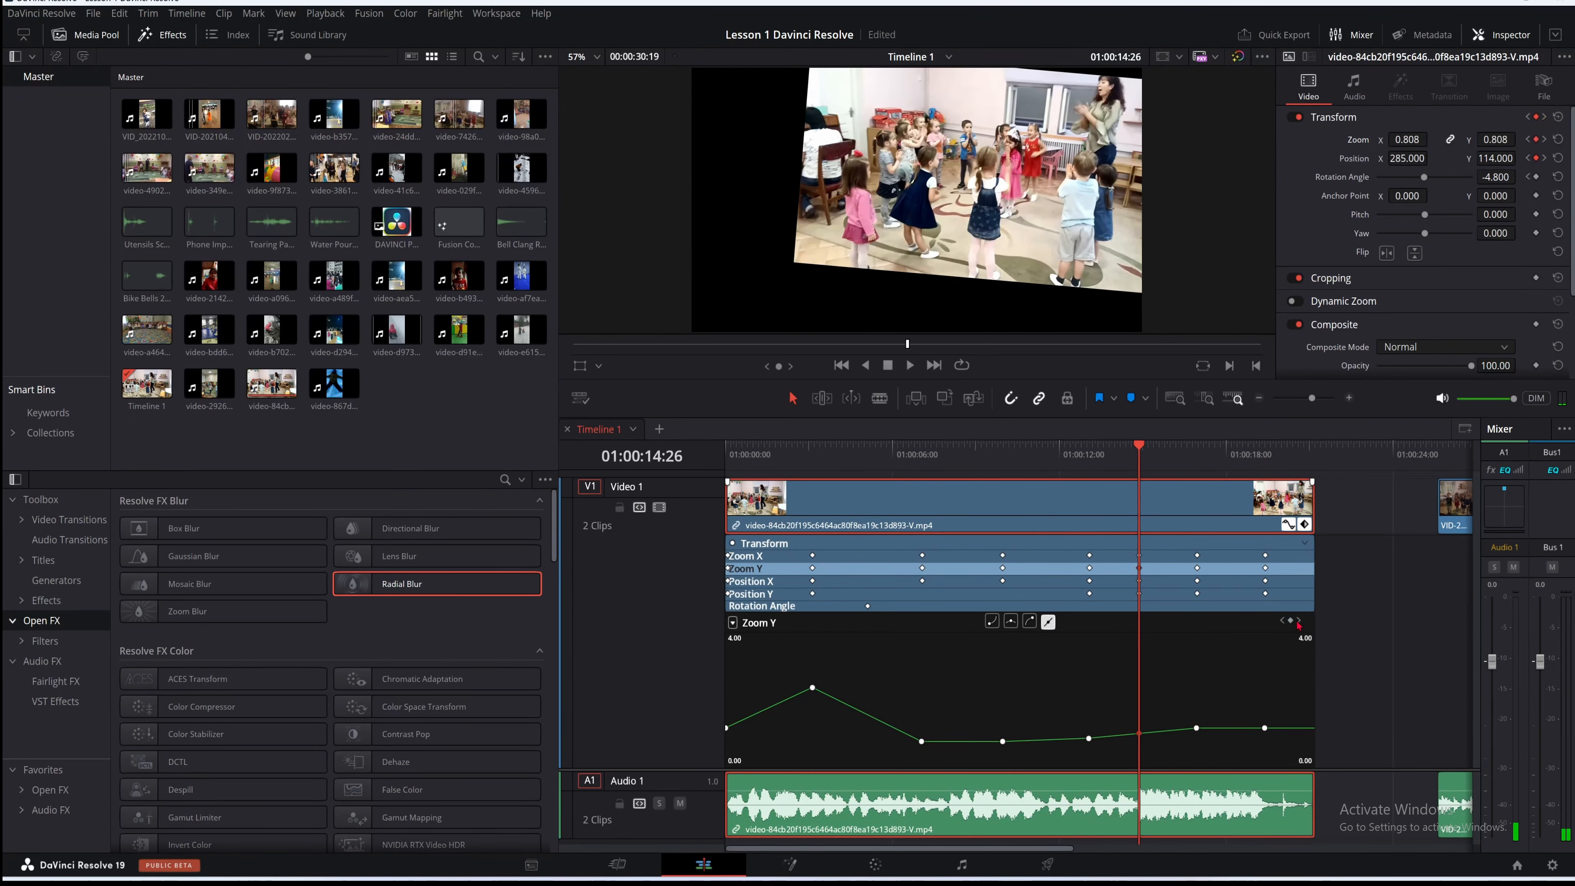
left_click(1299, 621)
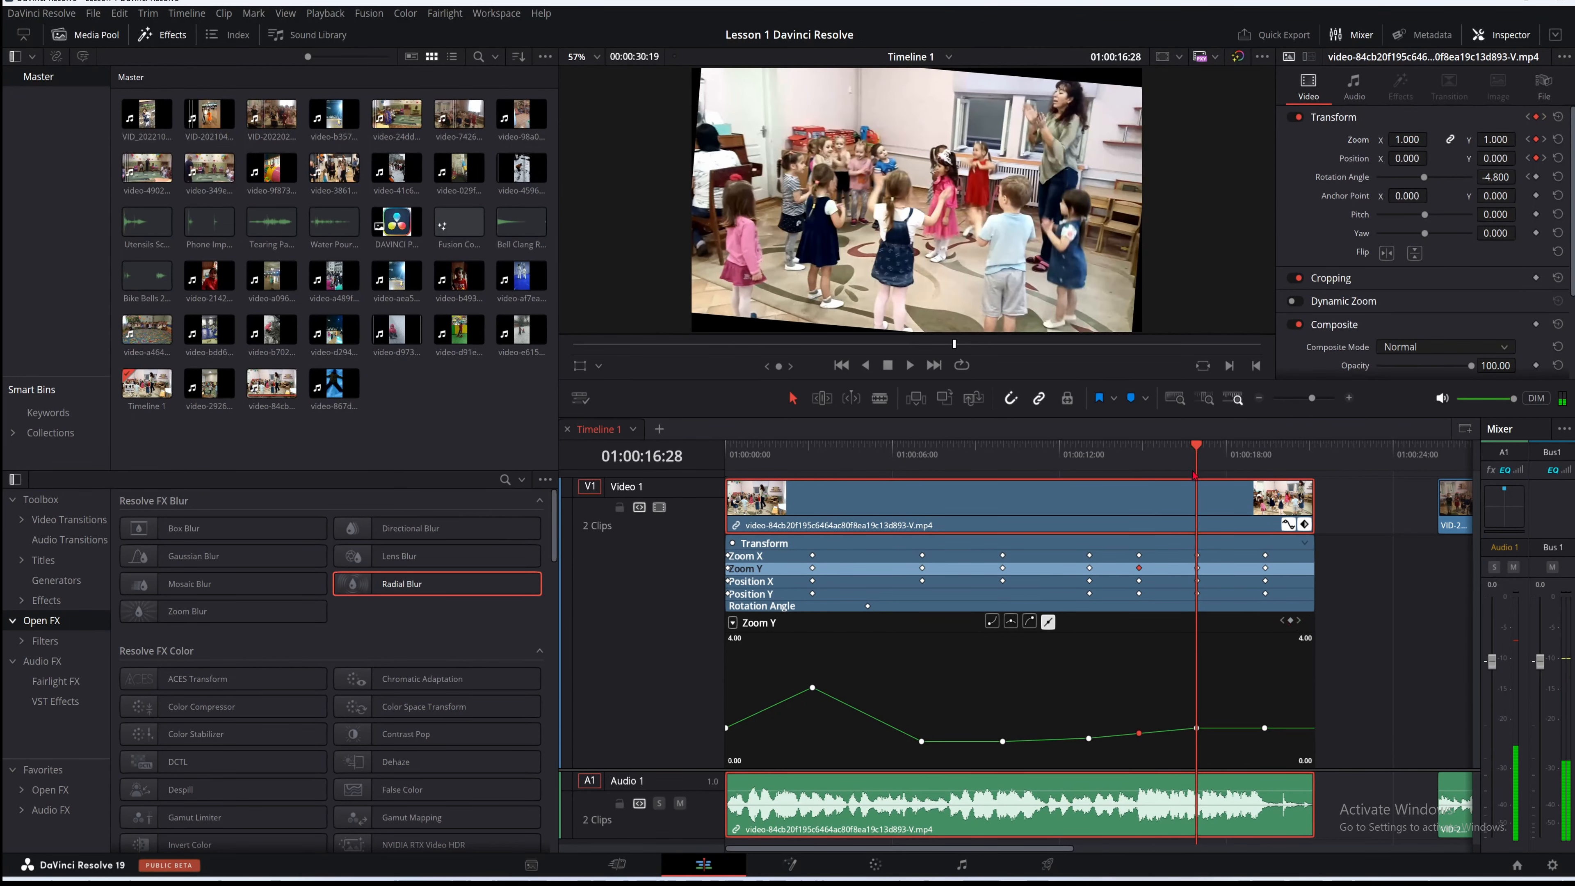
Add a Zoom keyframe at 01:00:10:24 and delete it together with the Zoom keyframe at 01:00:14:26
left_click_drag(1196, 476, 1026, 479)
left_click(1291, 620)
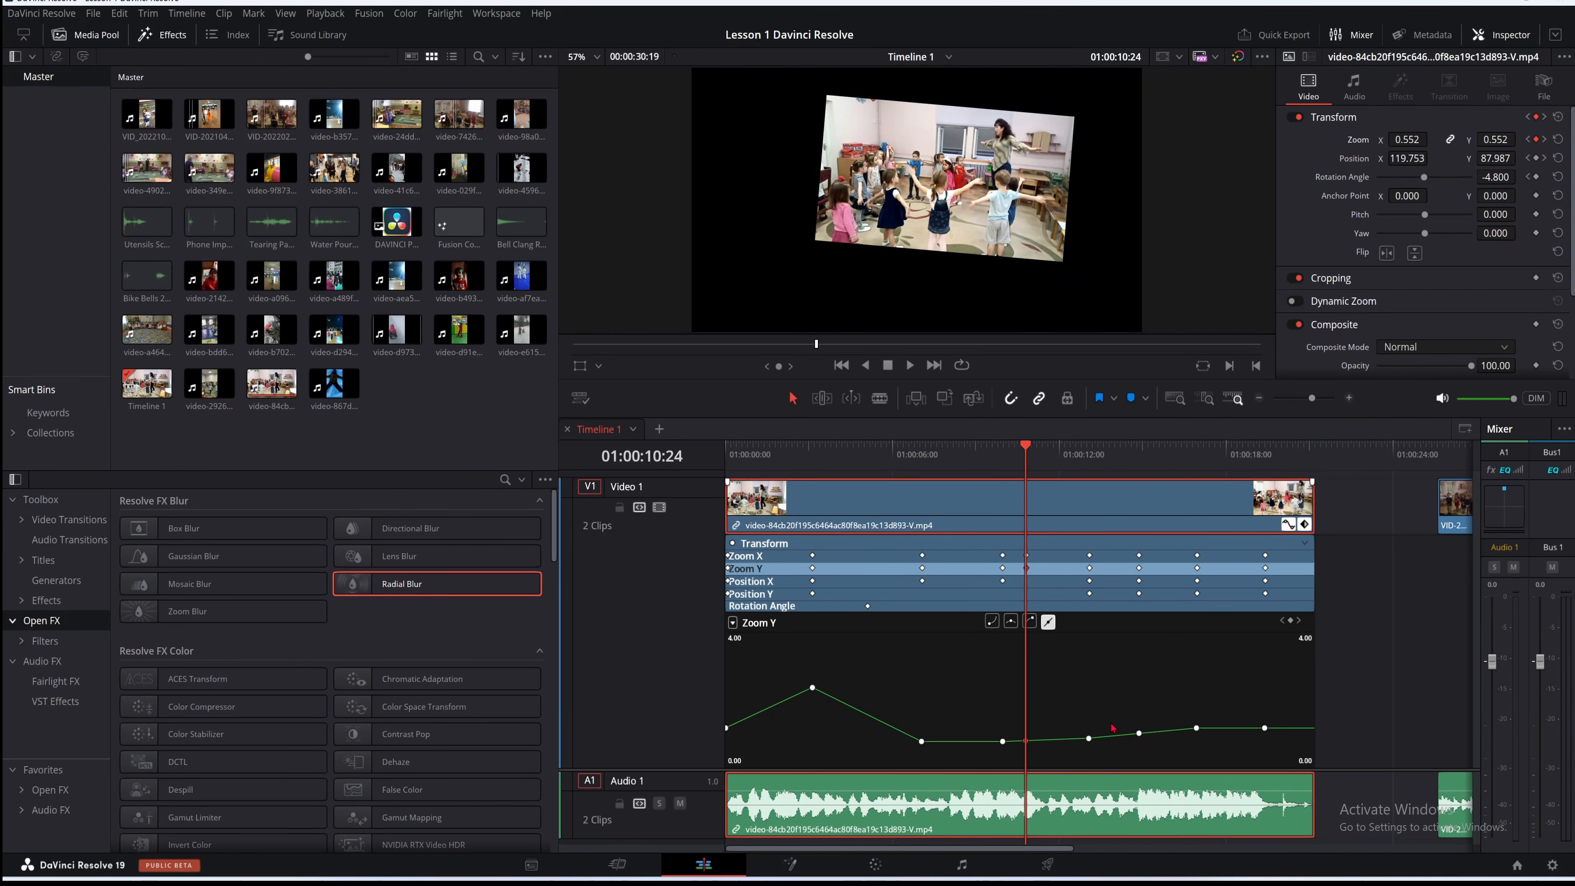
key("Delete")
Play the first clip from its start to check the zoom motion past the 01:00:03:04 keyframe
left_click_drag(1027, 456, 721, 459)
left_click(907, 367)
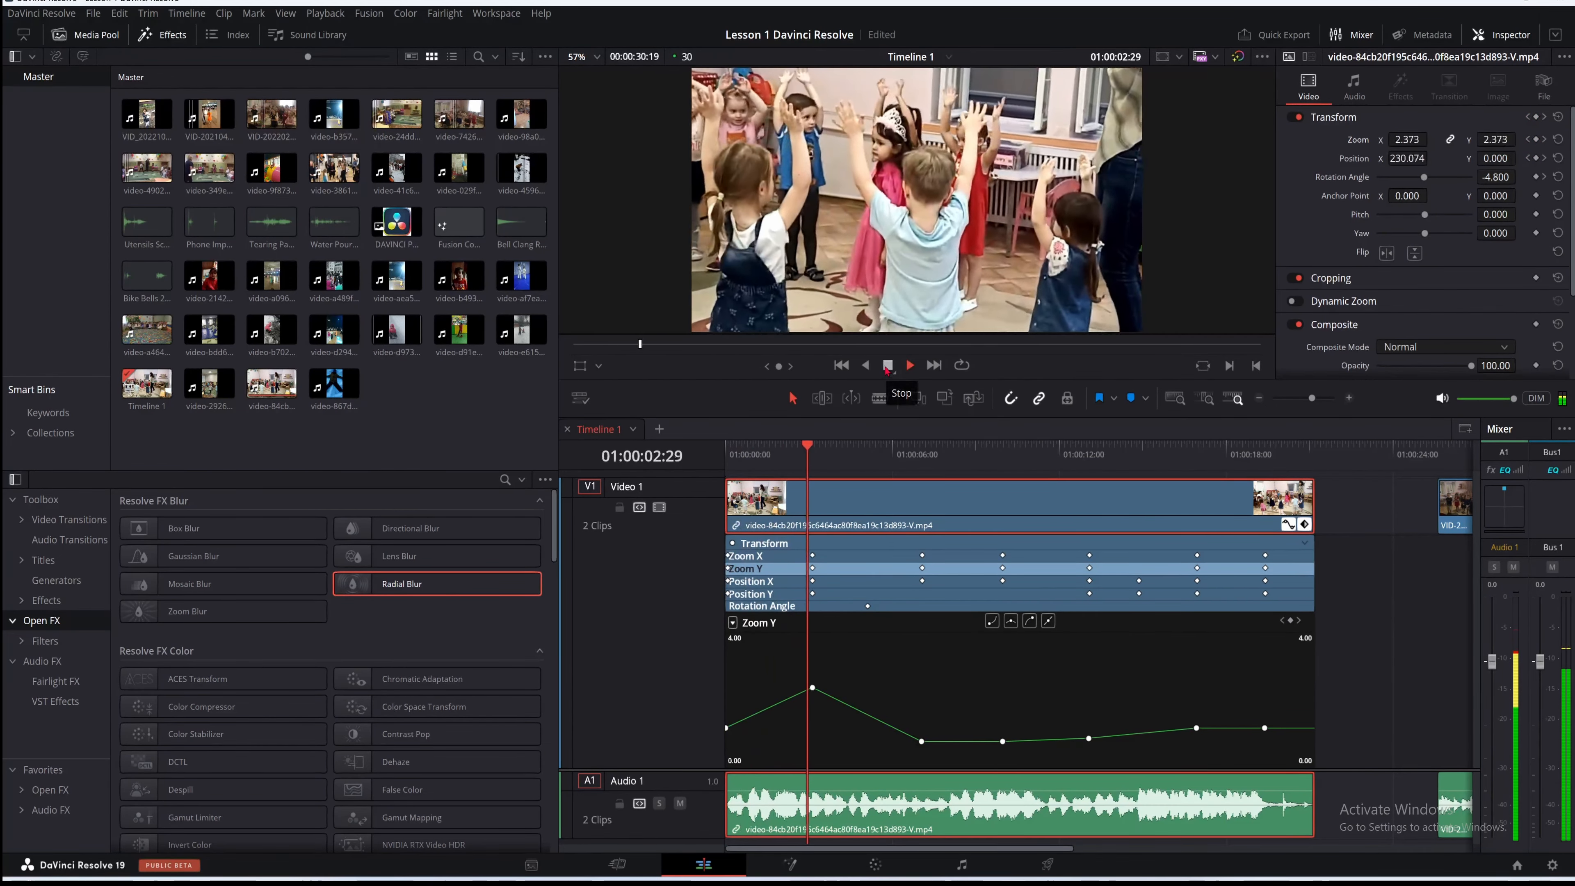
left_click(887, 368)
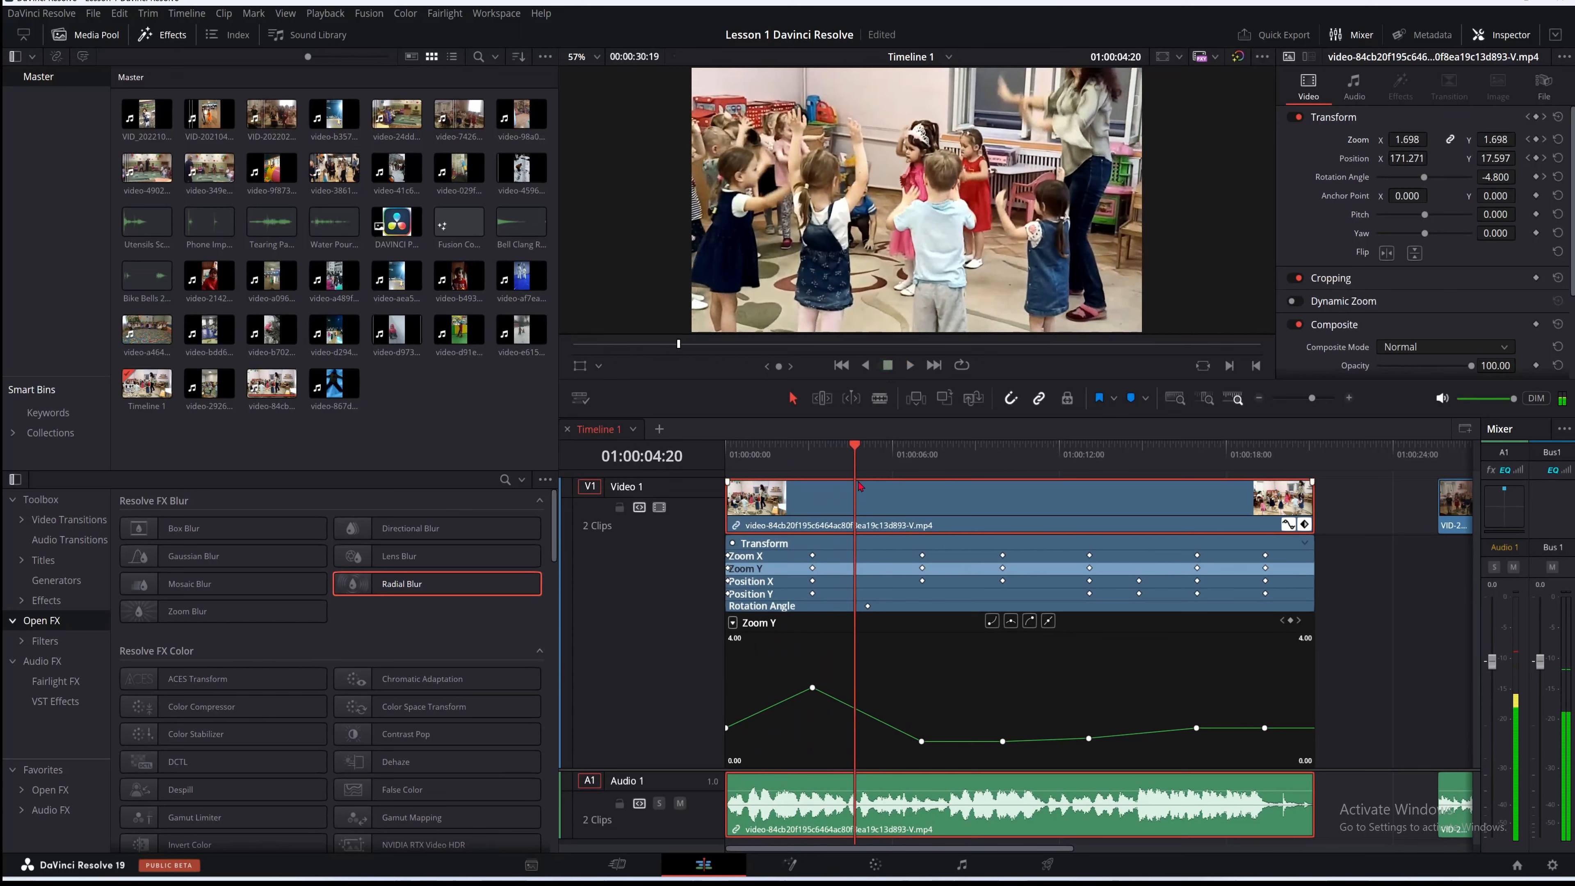
Smooth the Zoom Y curve leading into the 01:00:03:04 keyframe and shorten that keyframe's curve handle
left_click_drag(853, 457, 784, 463)
mouse_move(798, 695)
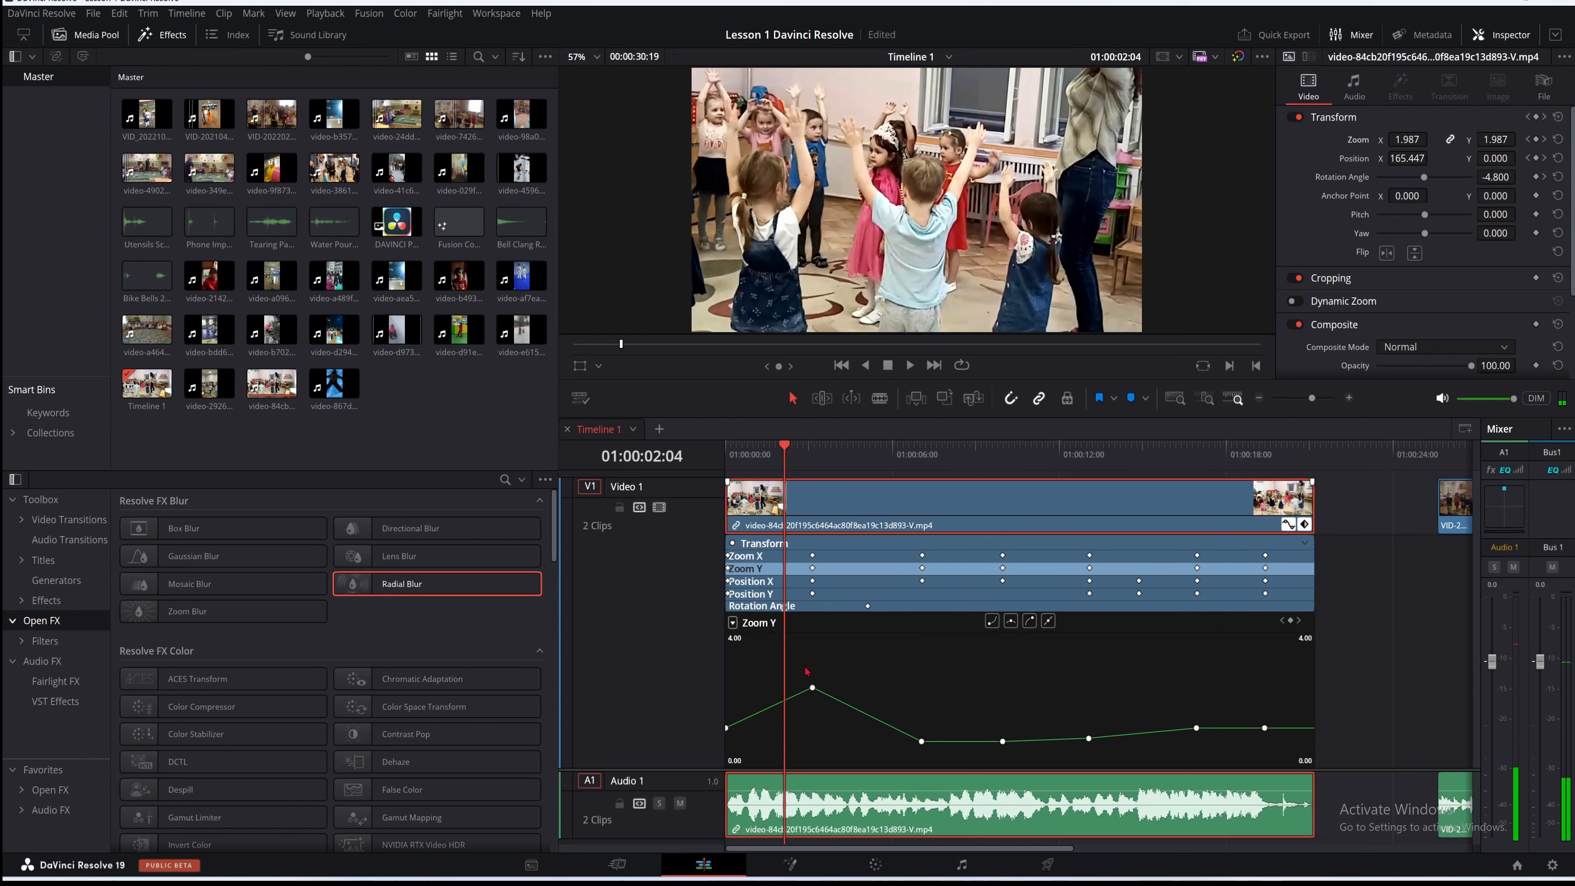
left_click_drag(802, 667, 832, 715)
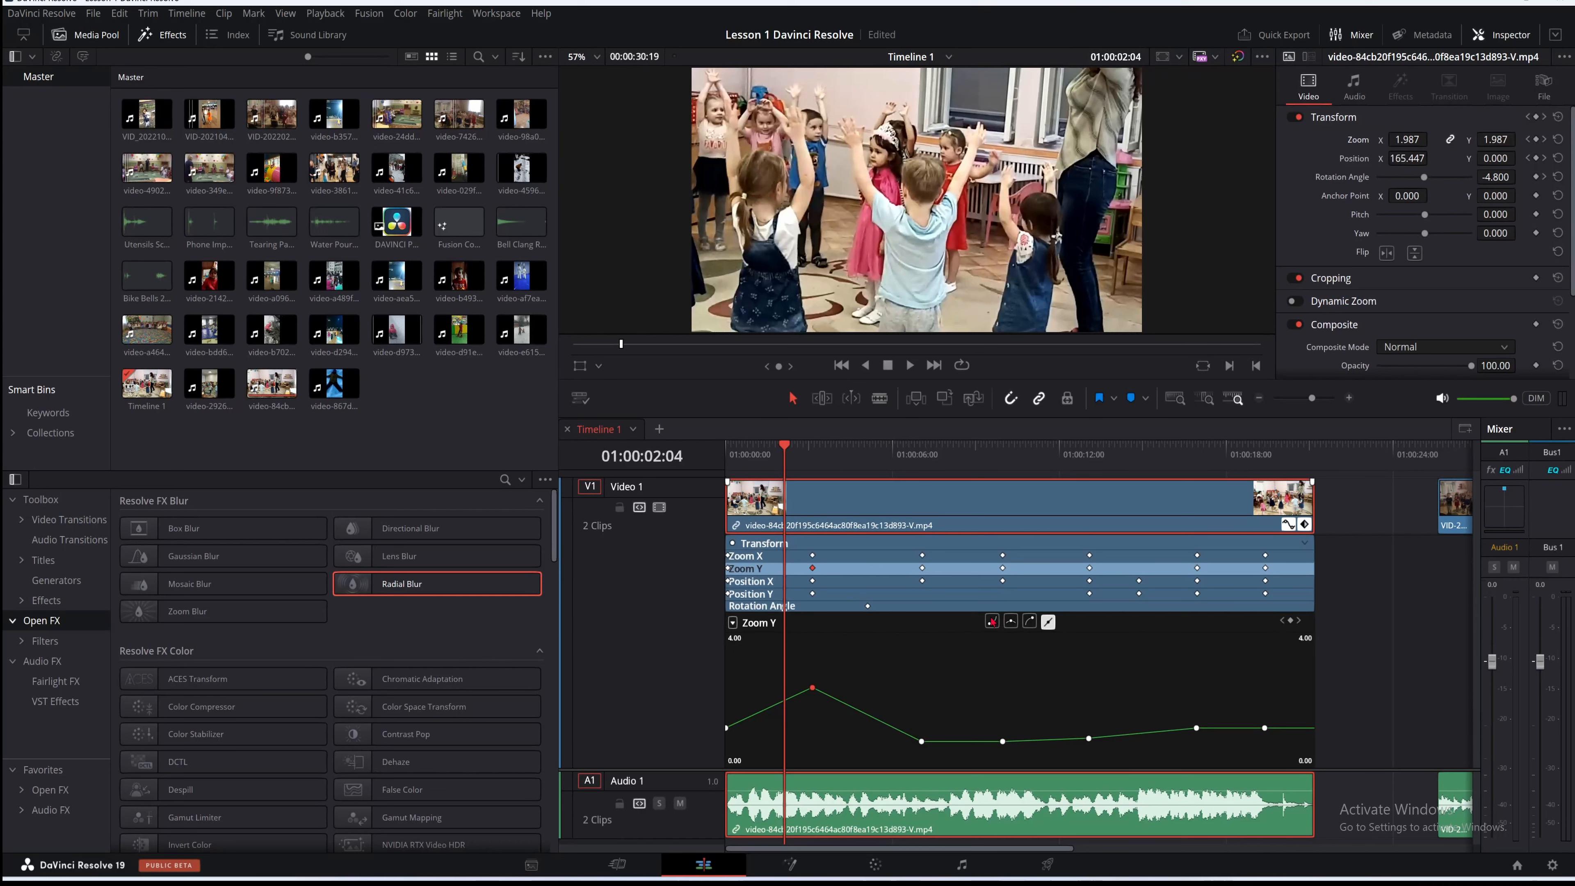
left_click(1029, 621)
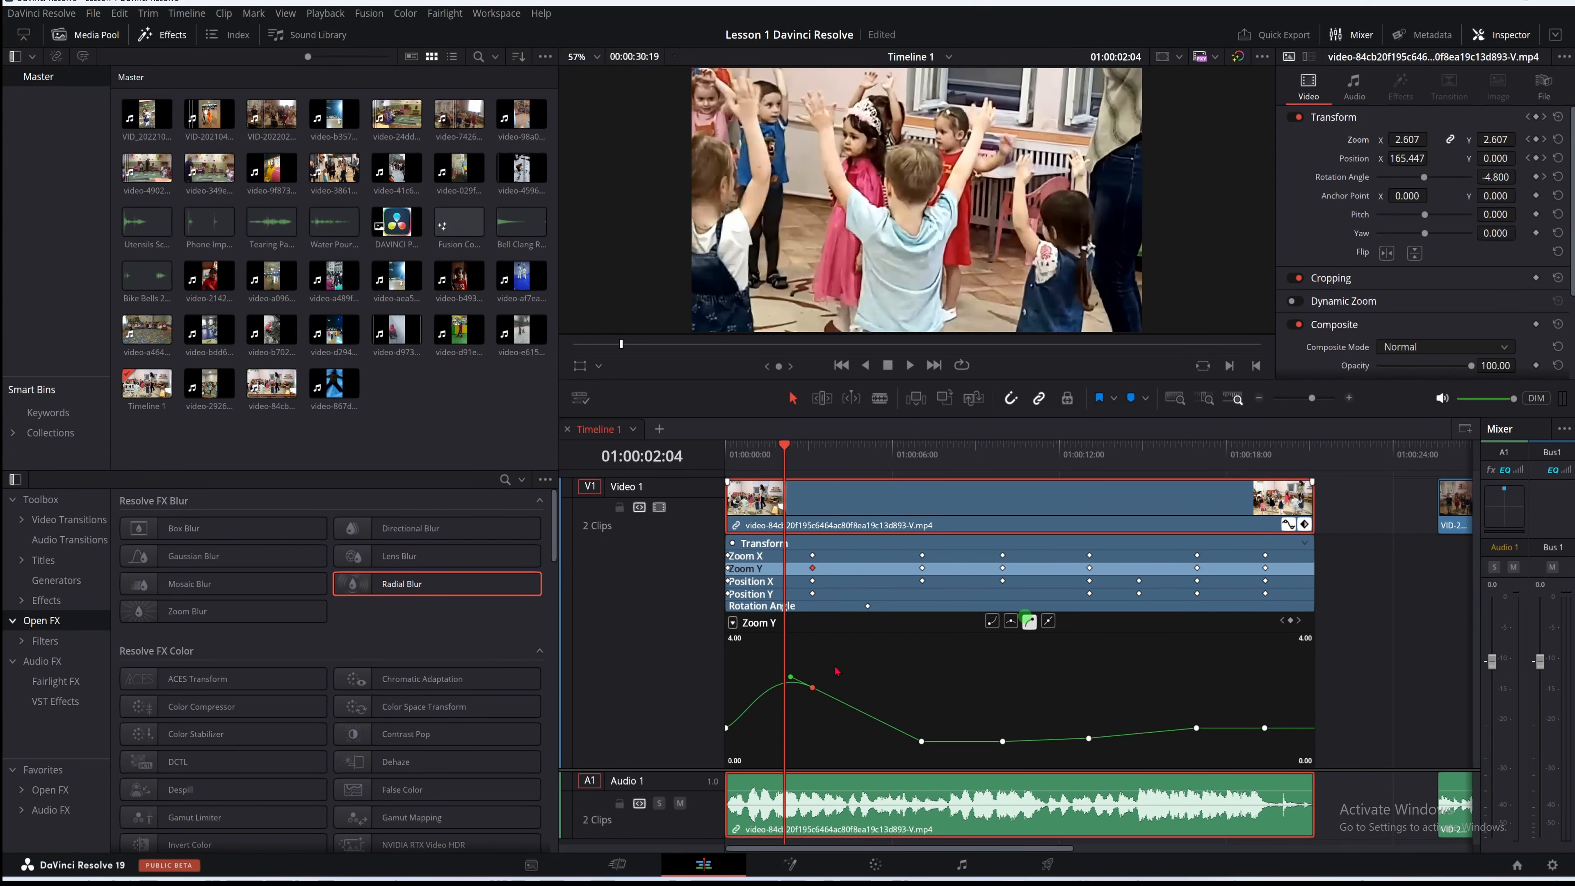
key("ctrl+s")
left_click_drag(791, 676, 800, 682)
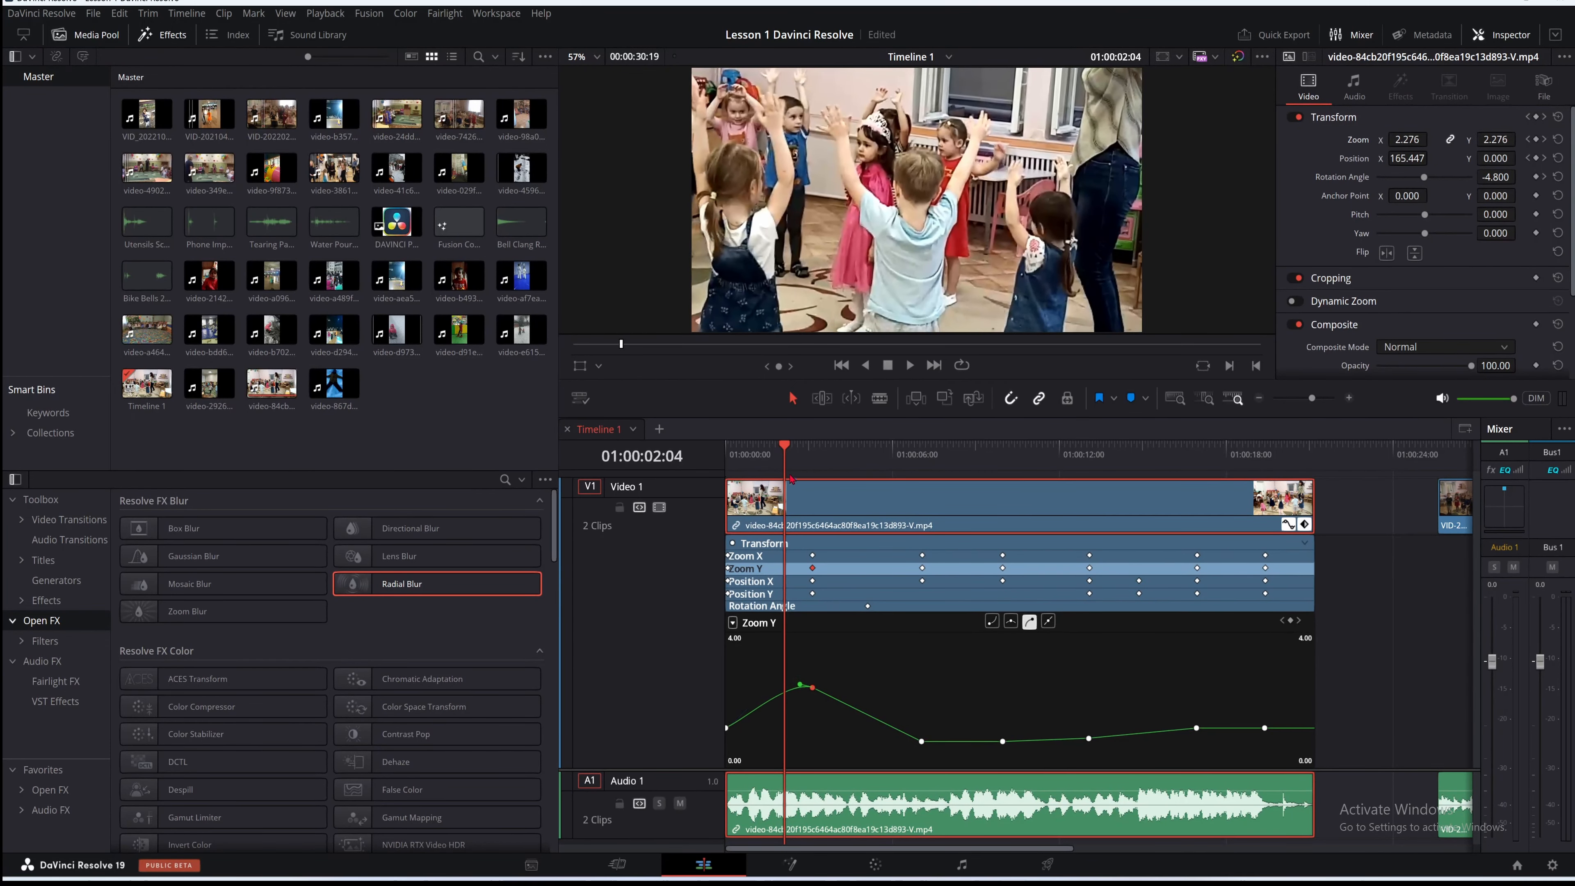
Play the first clip from 01:00:01:17 past the 01:00:03:04 keyframe to check the smoothed zoom motion
left_click_drag(775, 458, 769, 456)
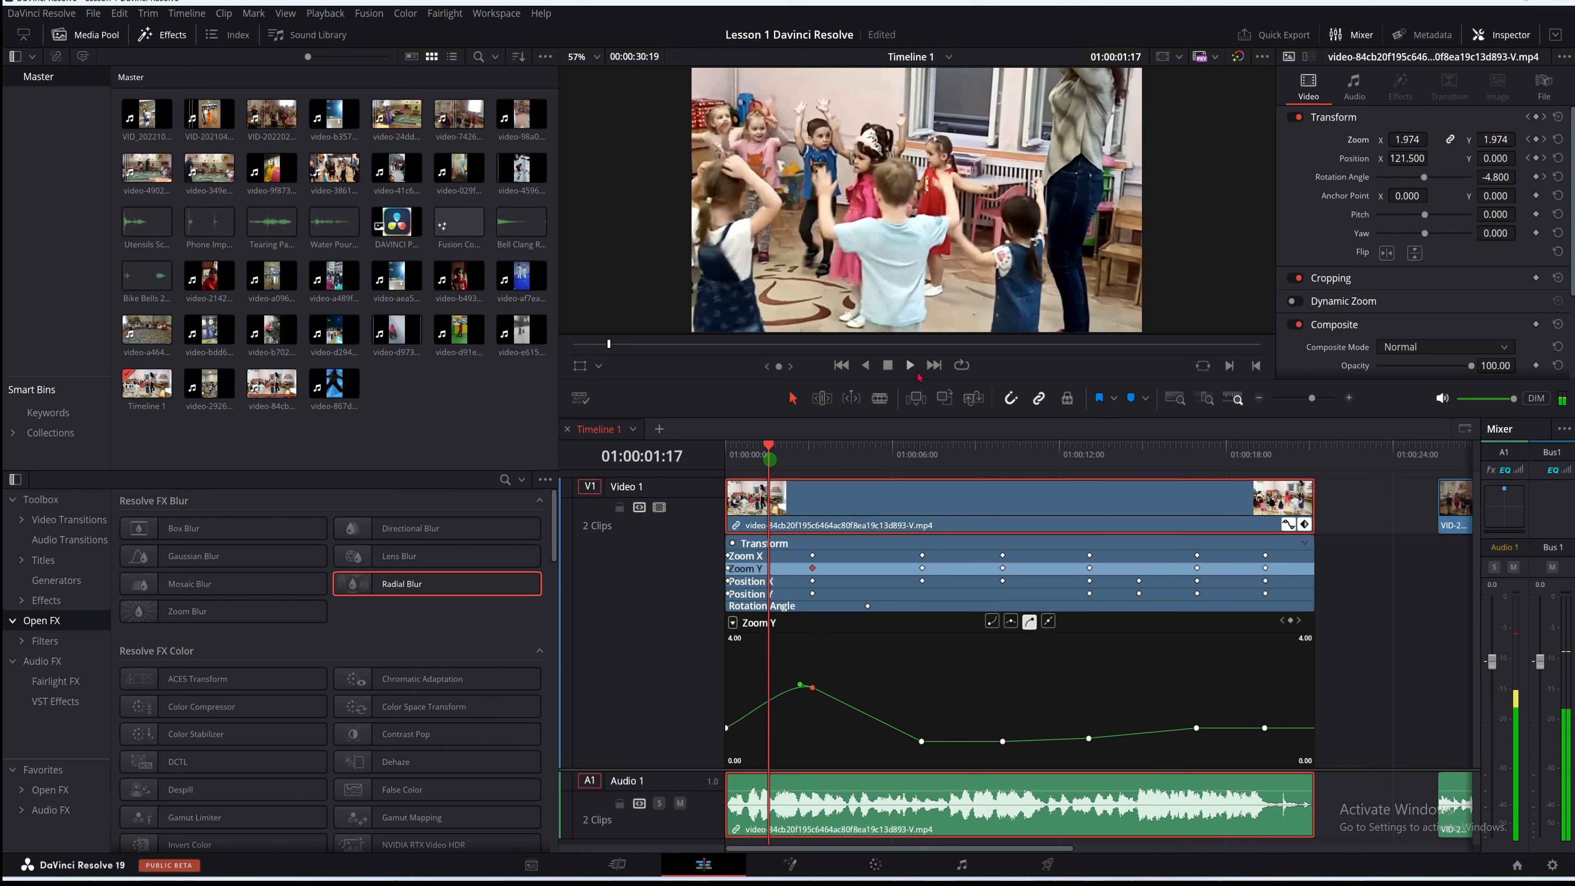
left_click(909, 366)
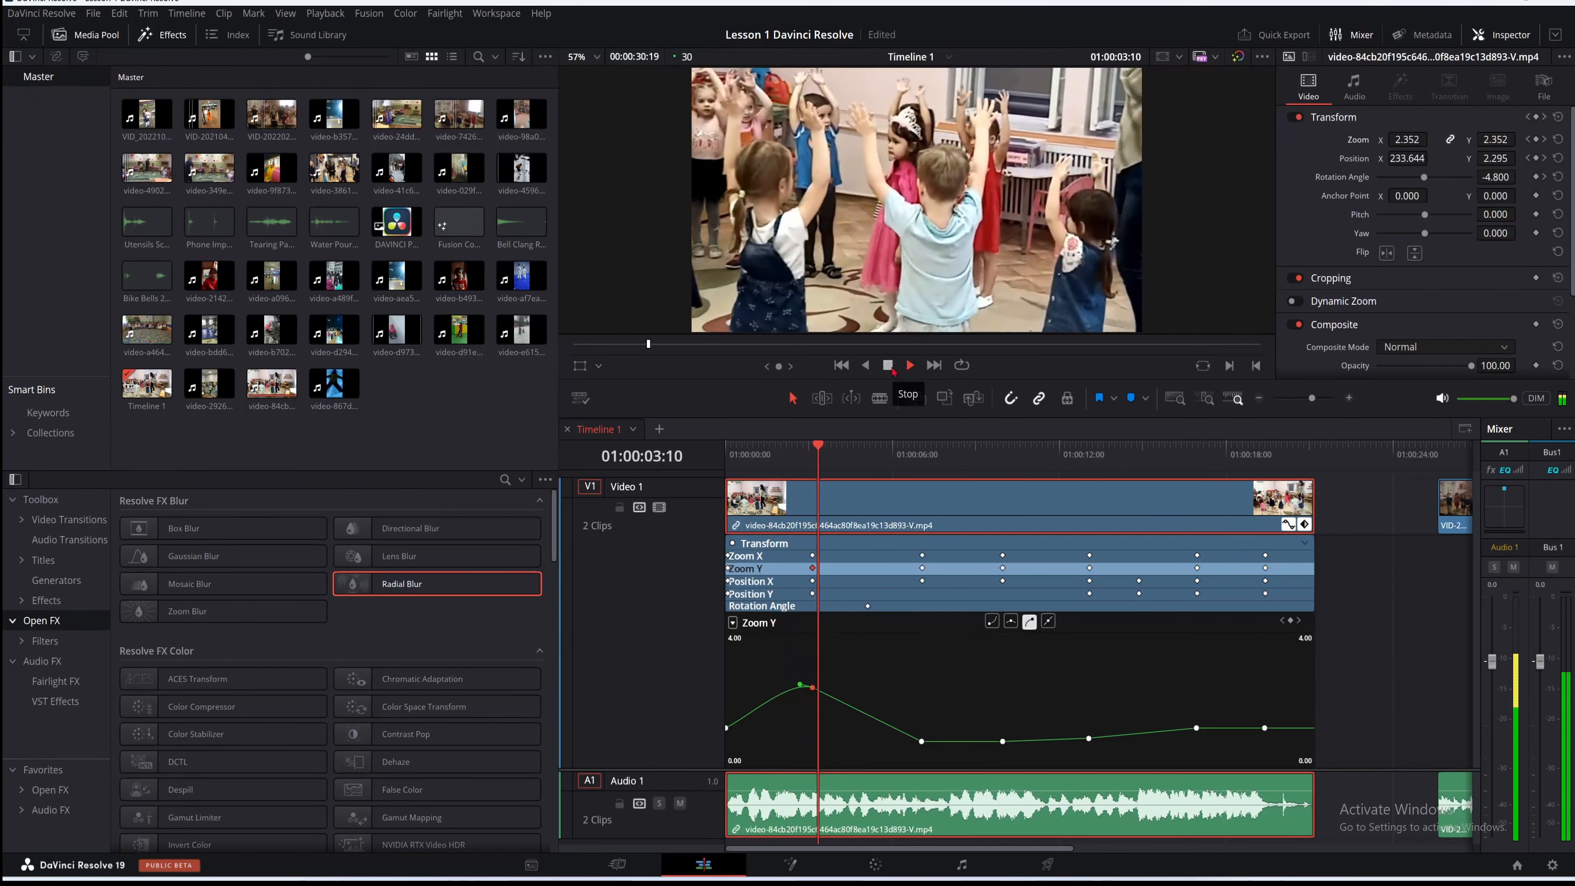
left_click(887, 365)
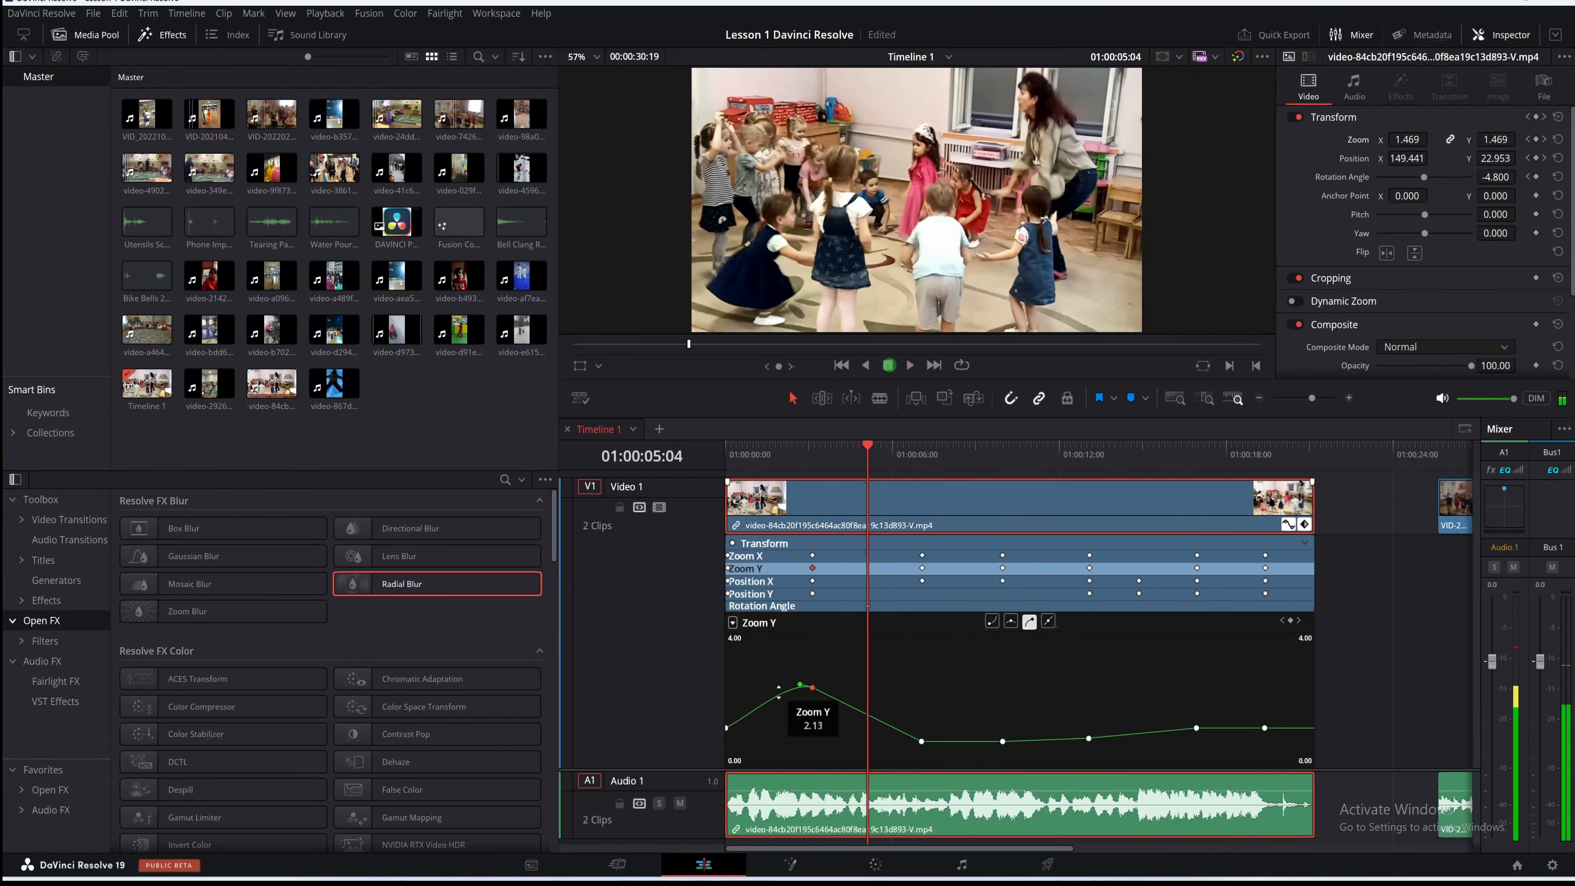
Pull the incoming Zoom Y curve handle of the 01:00:03:04 keyframe further up and out, then go to the 01:00:07:02 keyframe
left_click_drag(802, 682, 770, 652)
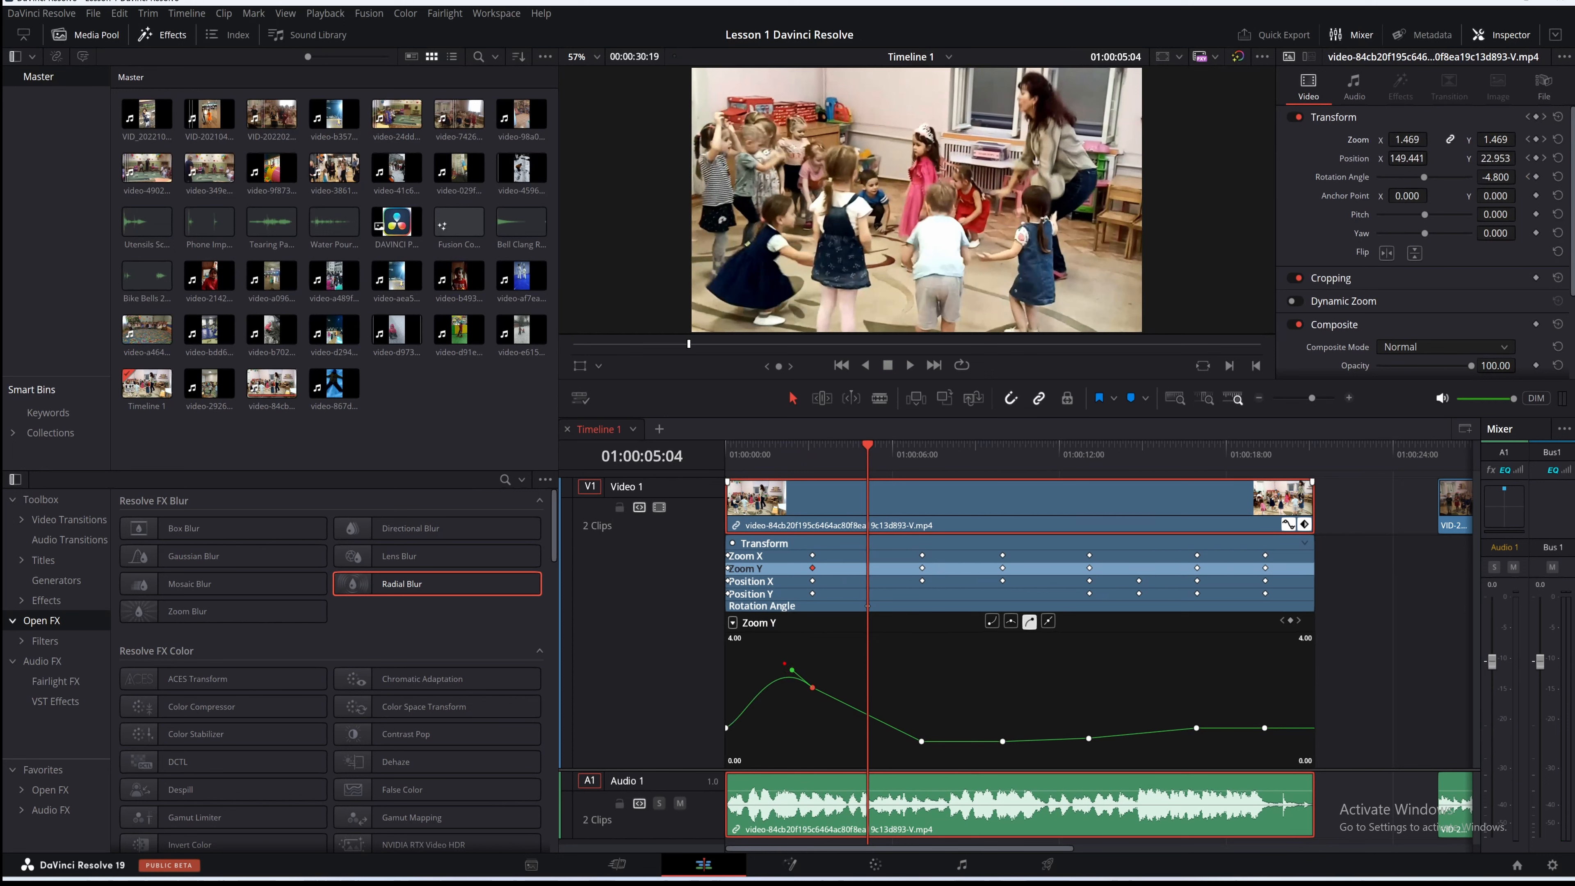
mouse_move(774, 662)
left_mouse_down()
mouse_move(806, 667)
mouse_move(828, 704)
left_mouse_up()
left_click(925, 490)
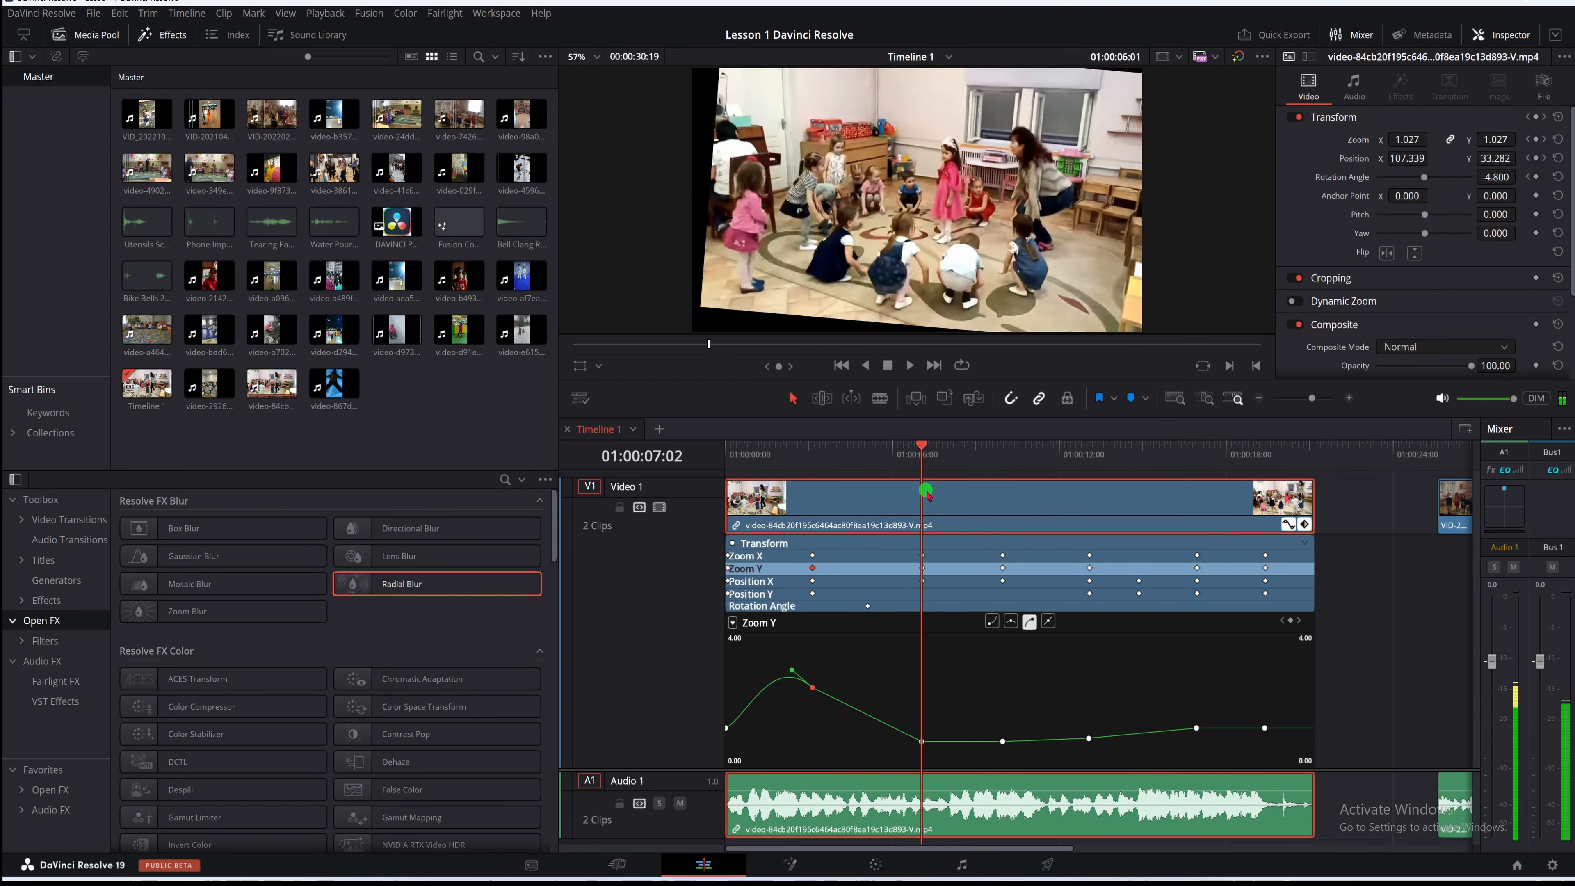
mouse_move(925, 491)
left_mouse_down()
mouse_move(903, 499)
mouse_move(918, 506)
left_mouse_up()
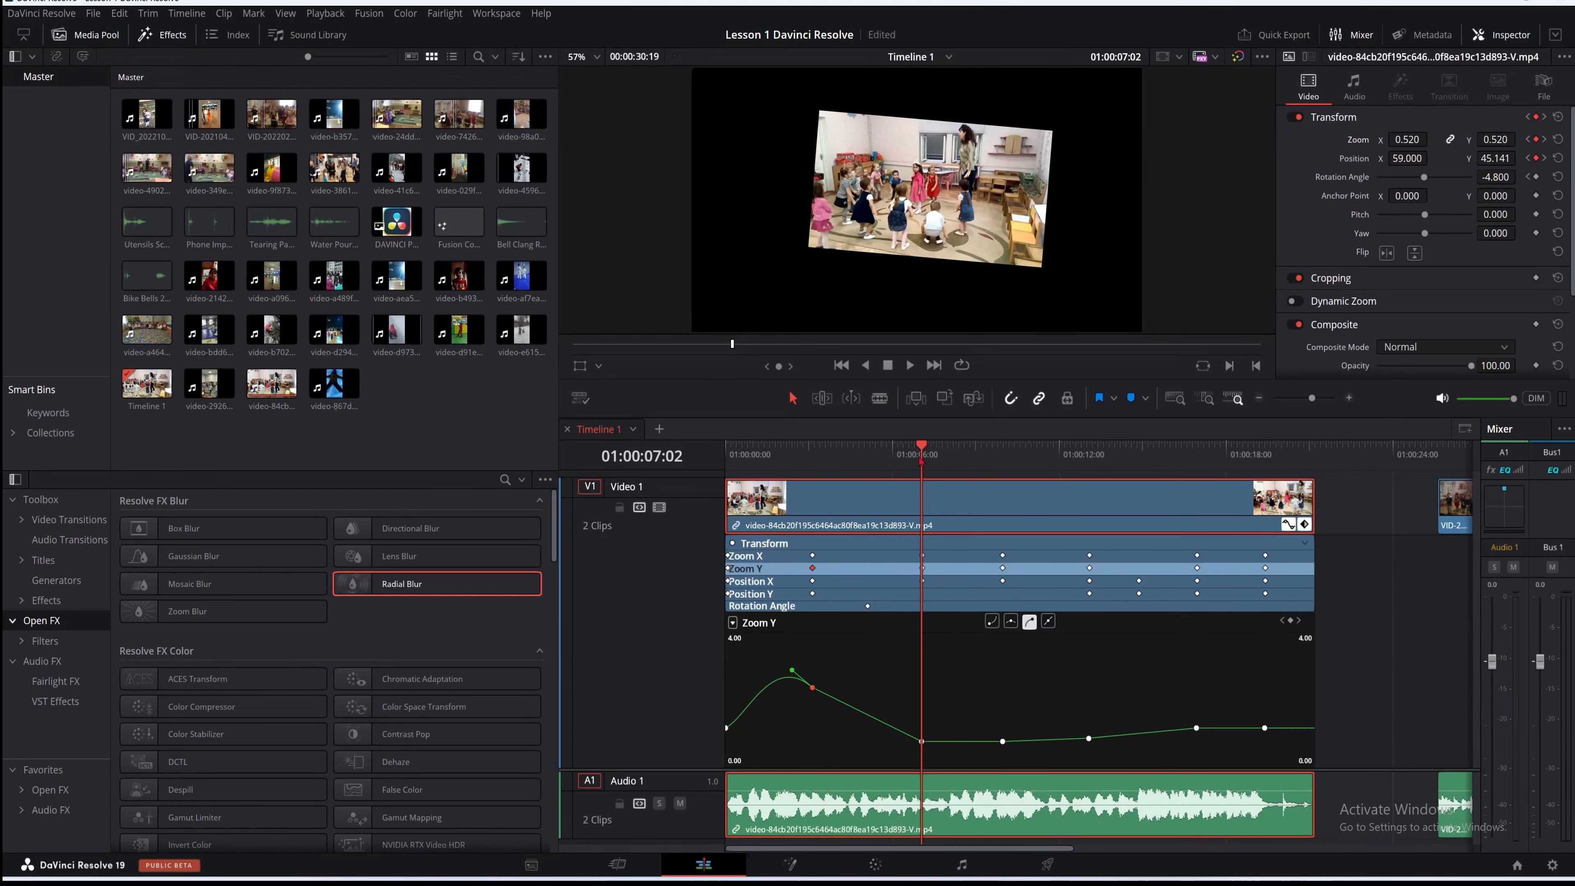
Apply easing on both sides of the 01:00:07:02 Zoom Y keyframe, with the playhead at 01:00:05:24
left_click_drag(922, 446, 886, 447)
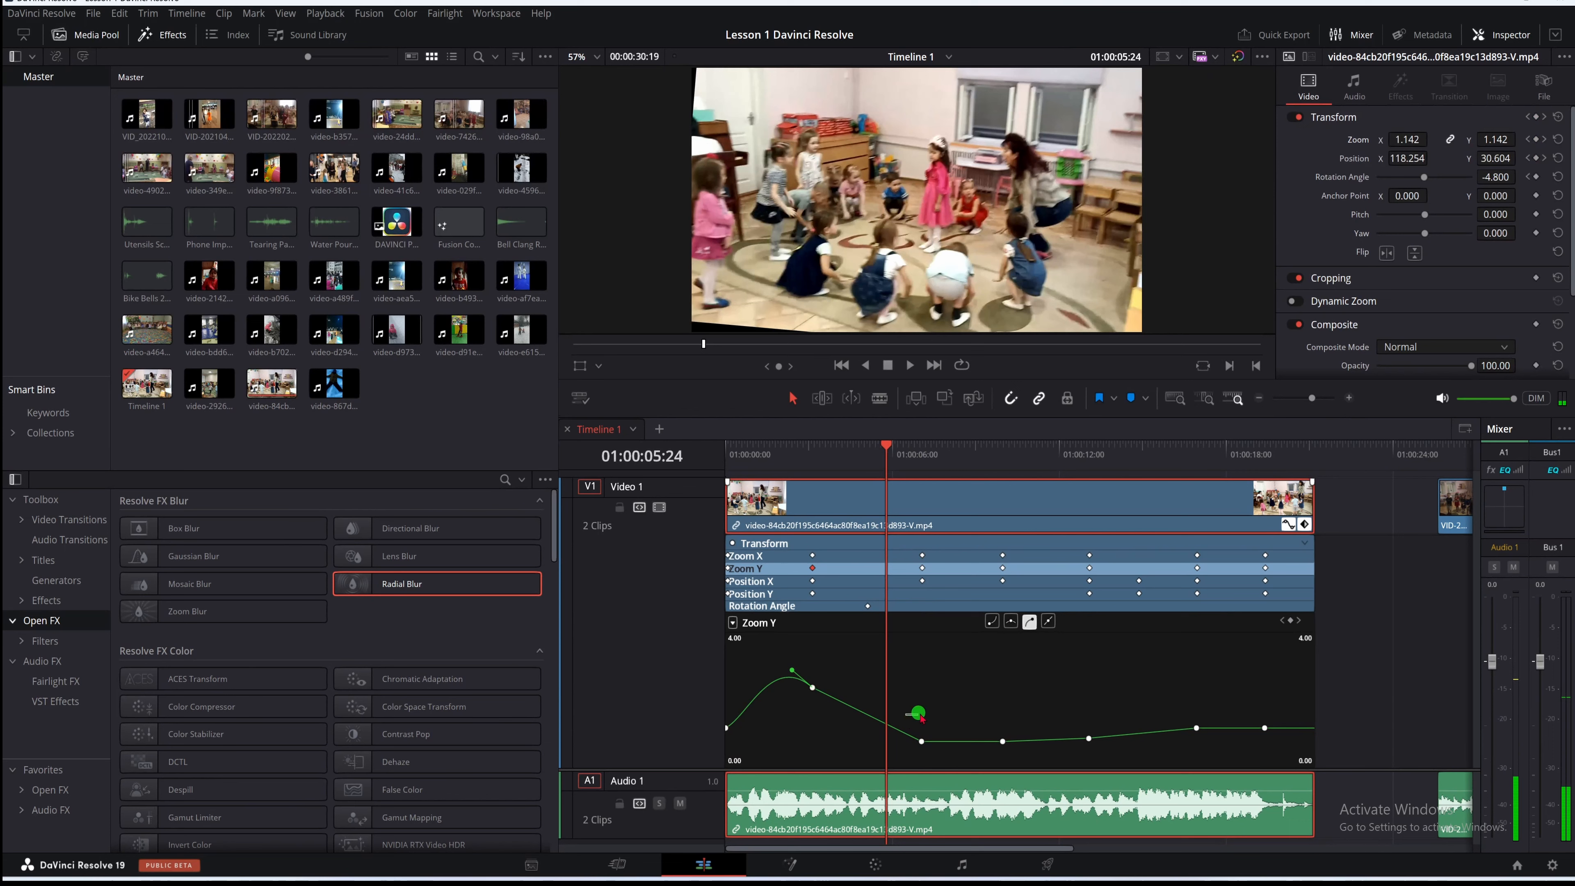
left_click_drag(905, 715, 941, 767)
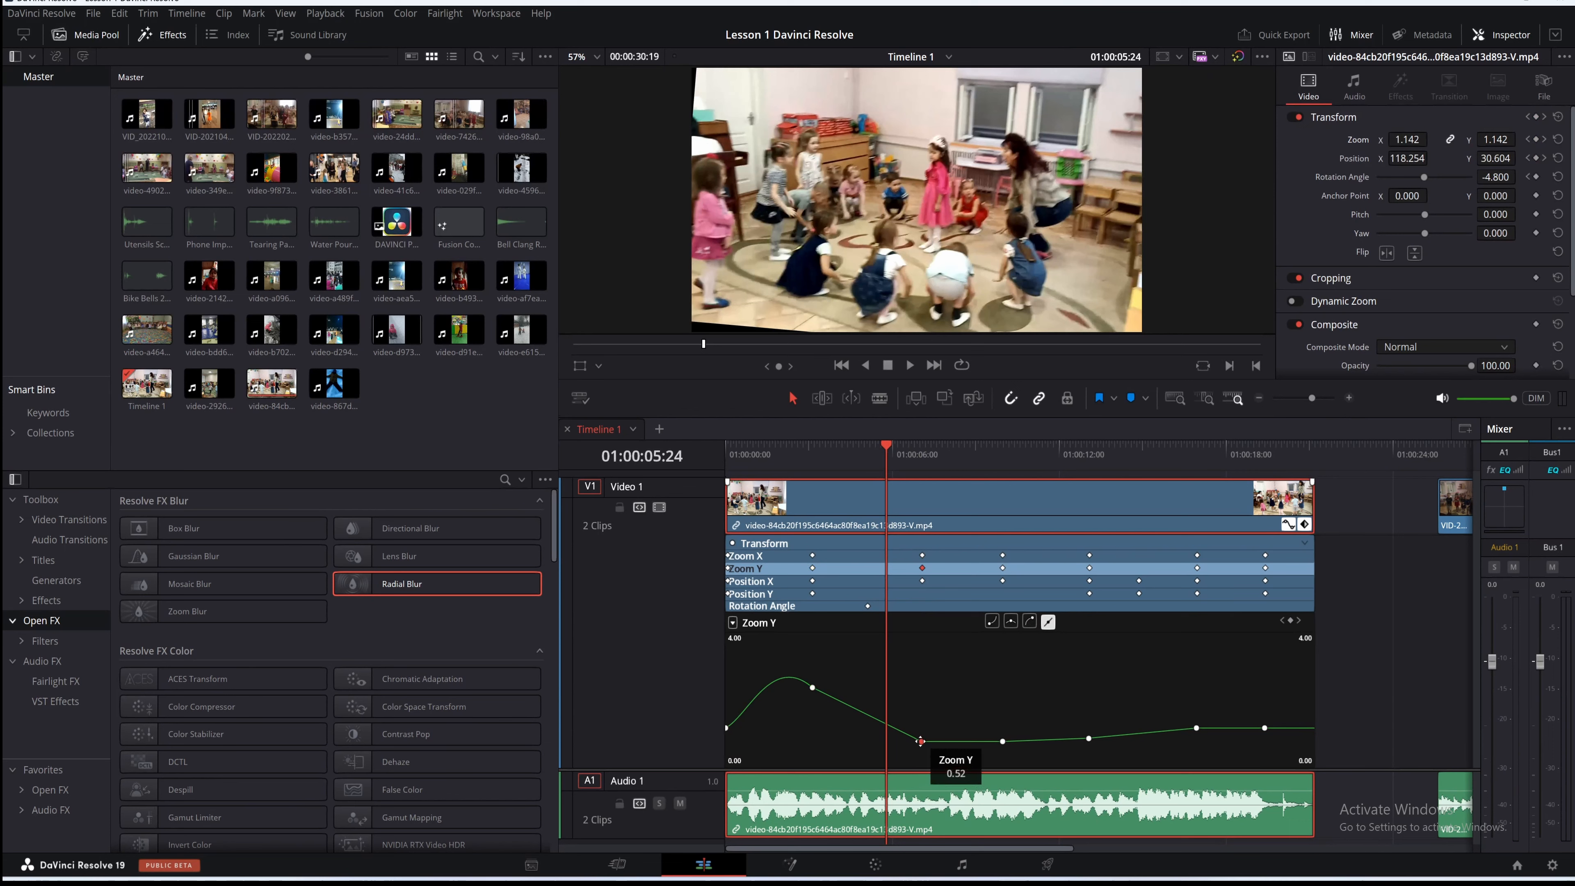
left_click(1011, 622)
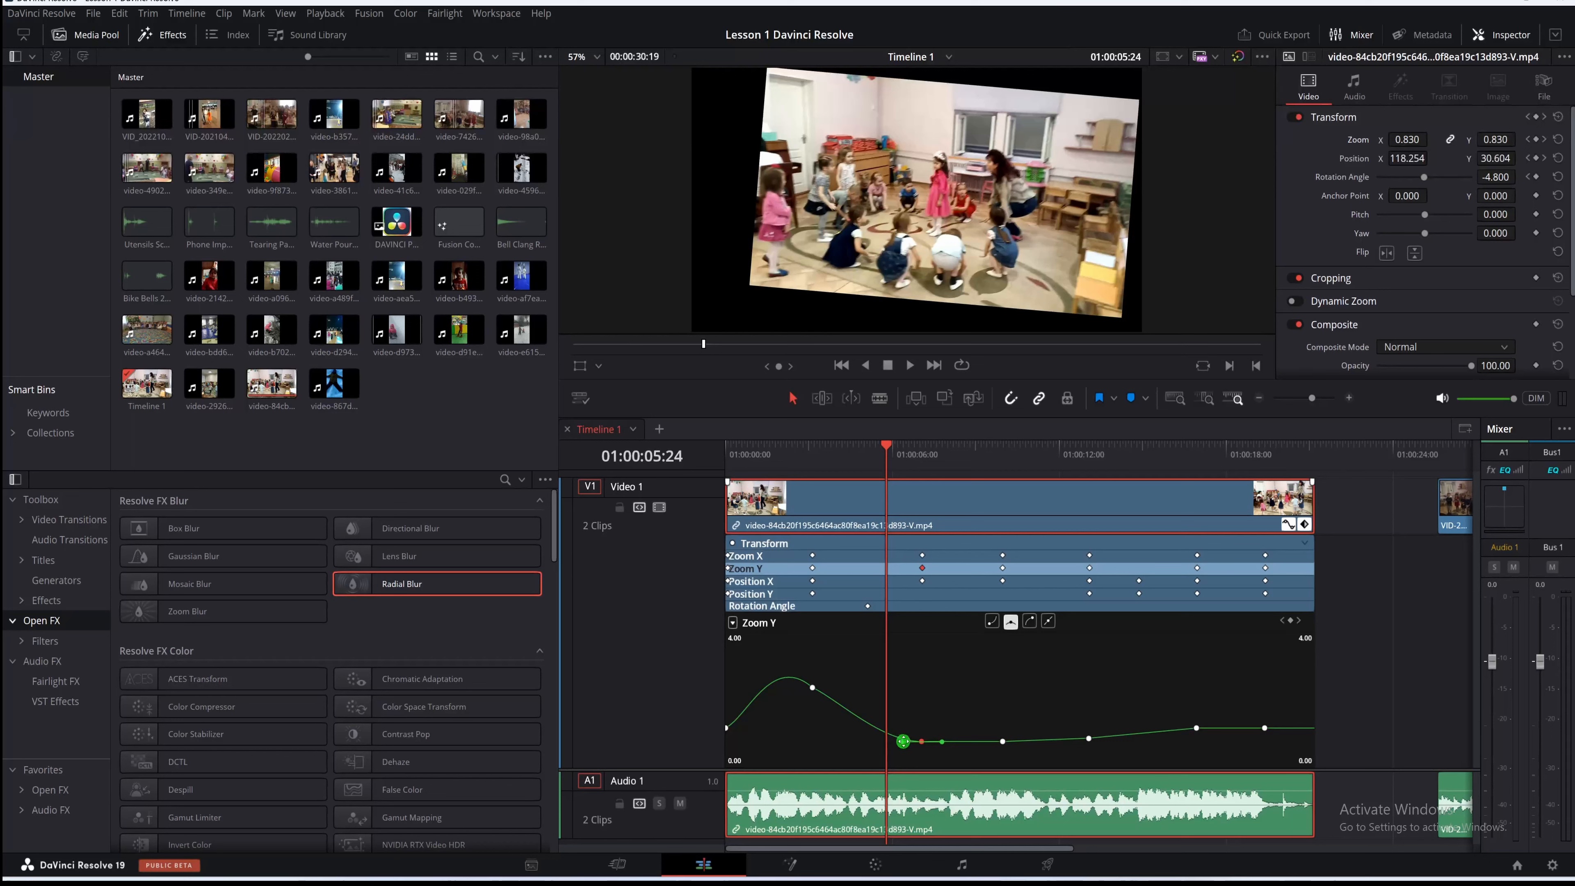
Adjust the two curve handles of the 01:00:07:02 Zoom Y keyframe, tilting the incoming one down and the outgoing one up
mouse_move(901, 740)
left_mouse_down()
mouse_move(904, 714)
mouse_move(902, 753)
left_mouse_up()
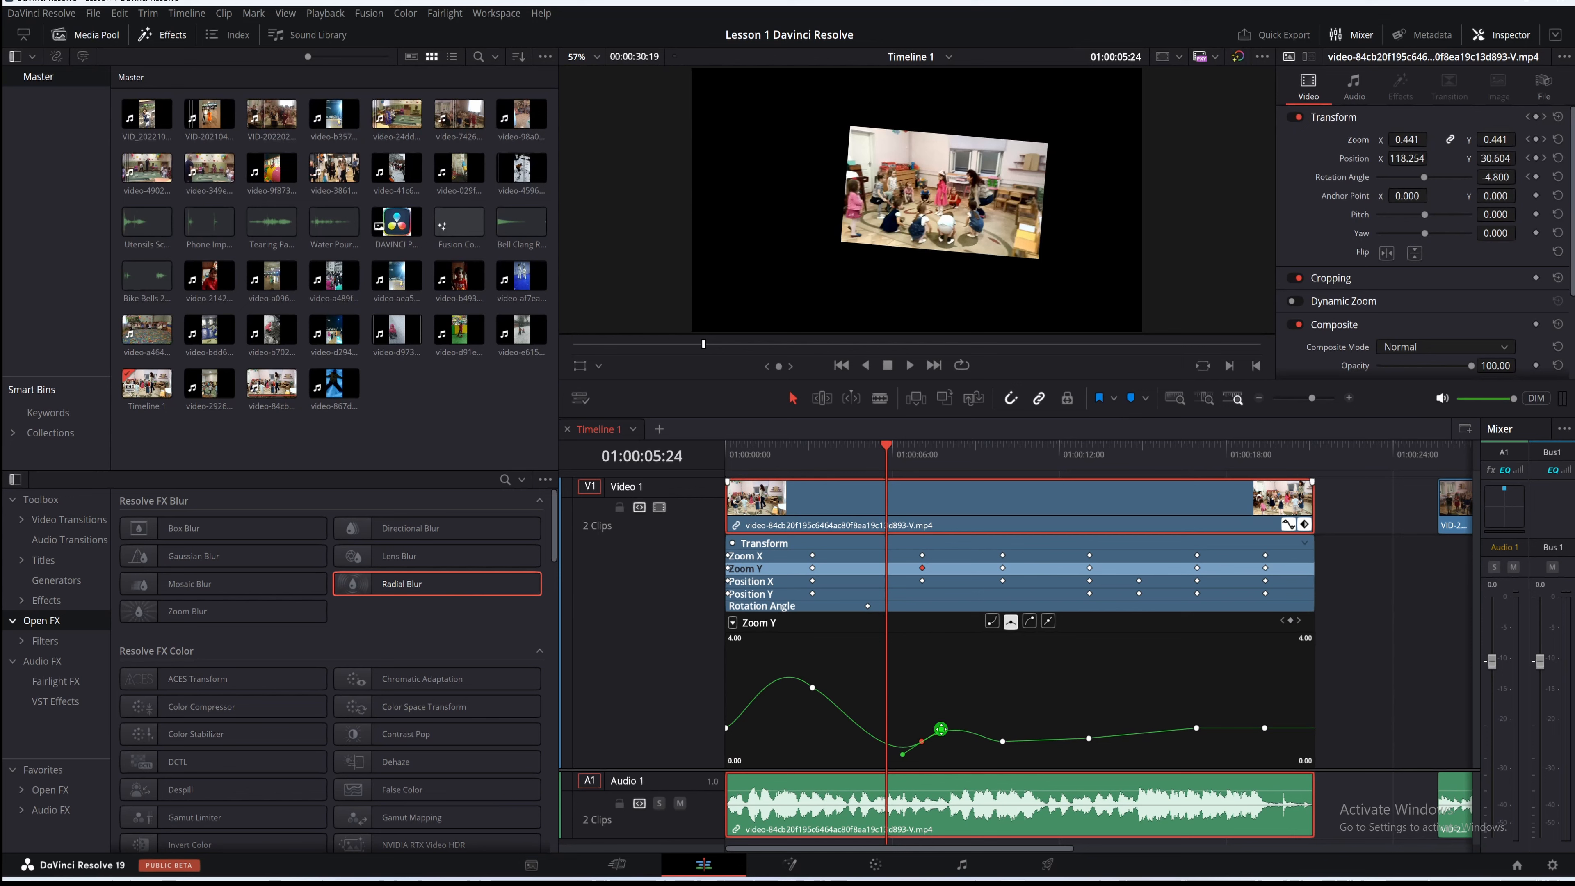
left_click_drag(940, 729, 947, 726)
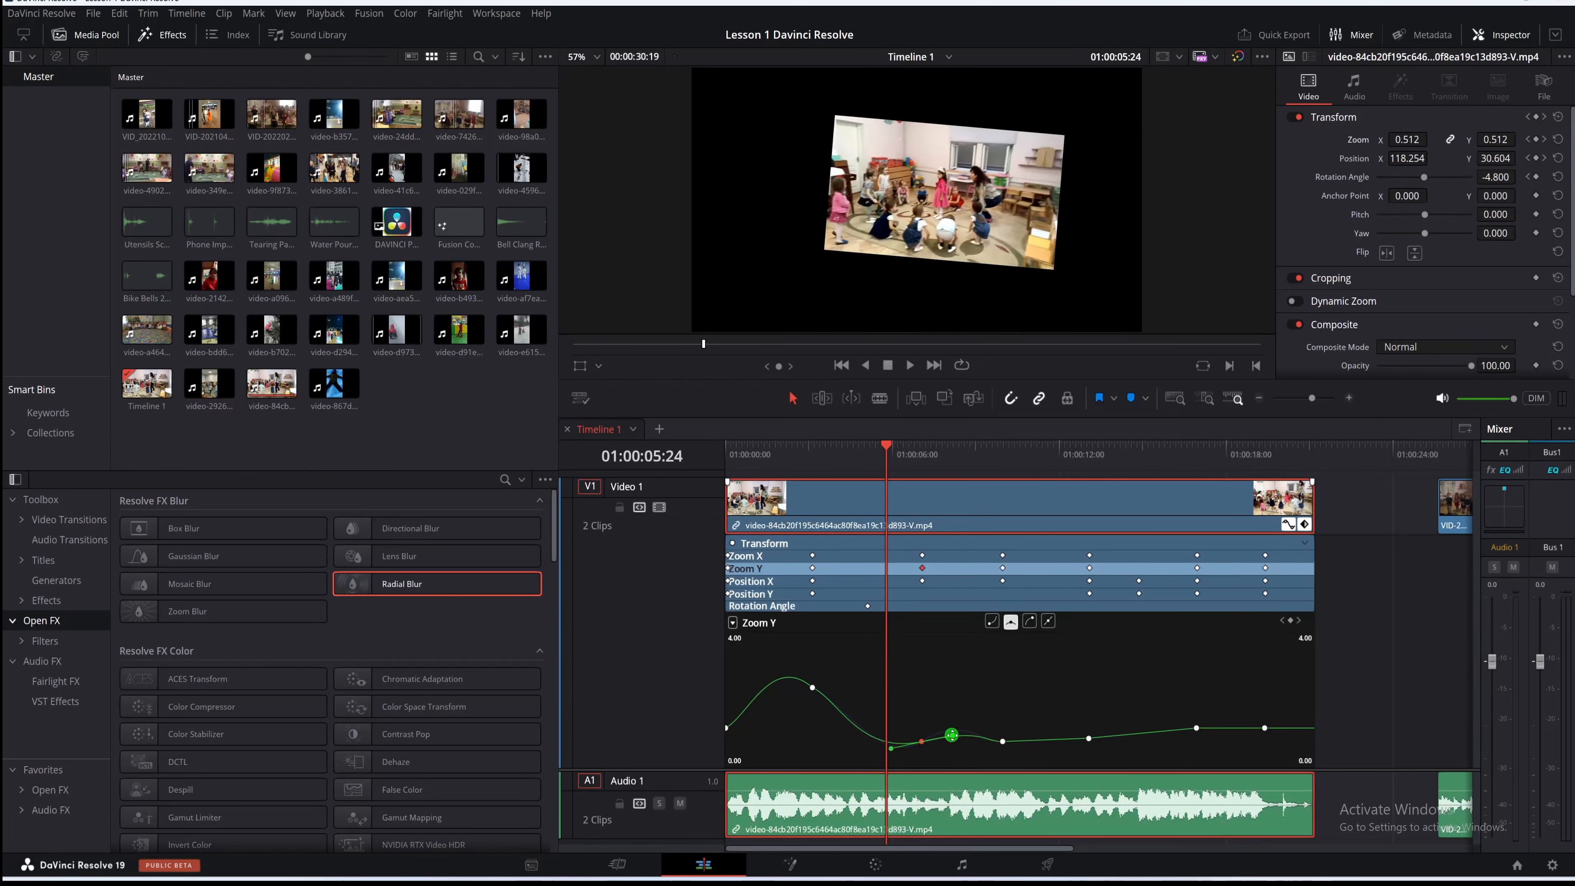
left_click_drag(952, 735, 953, 736)
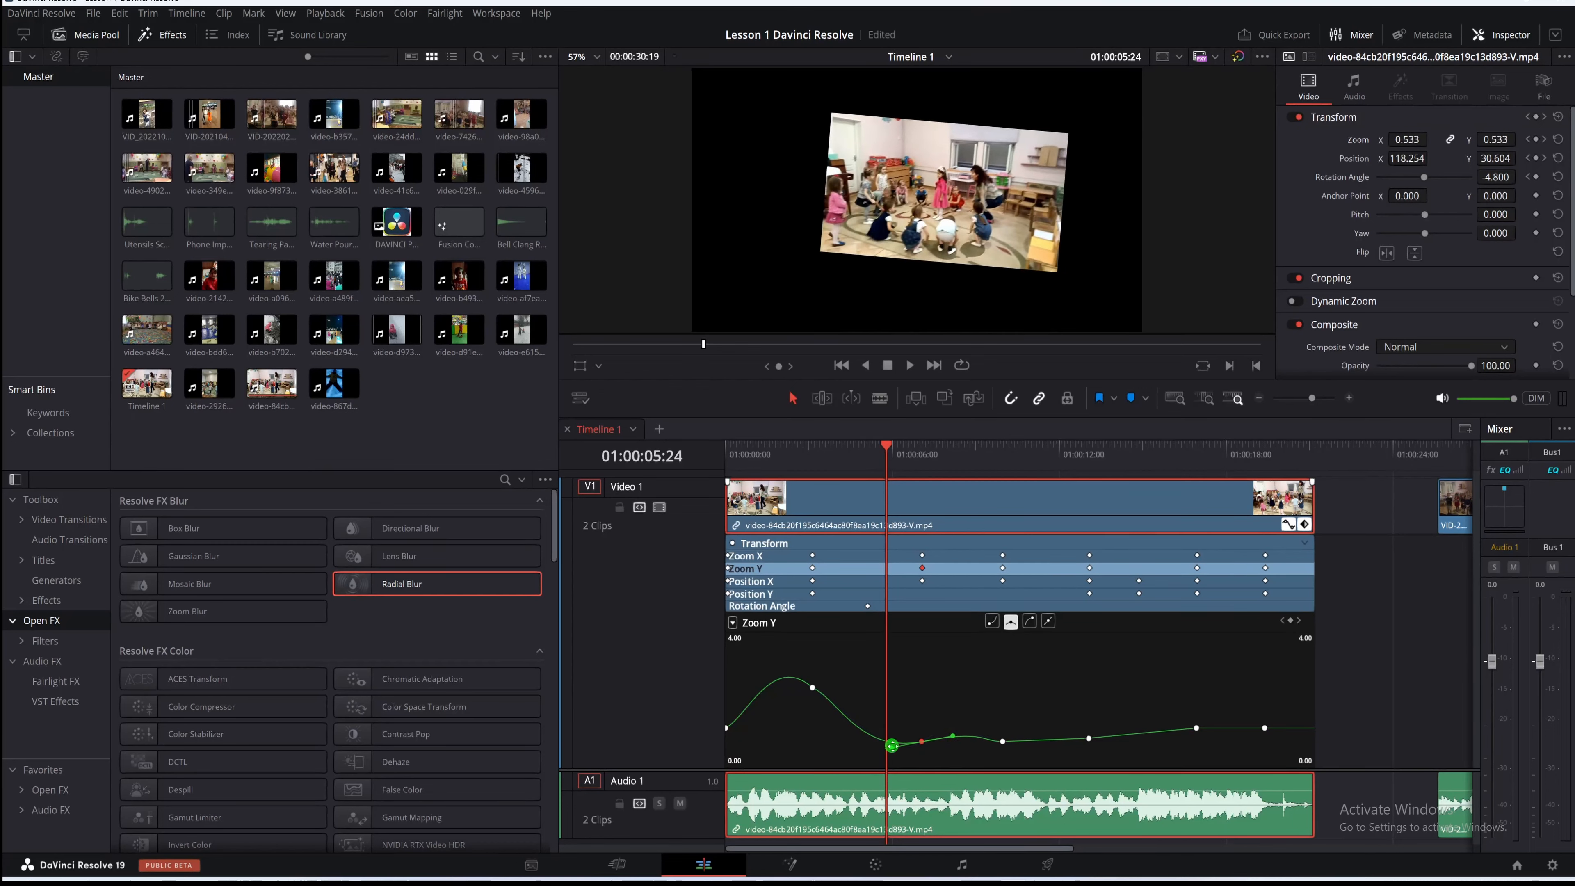
left_click_drag(889, 741, 955, 736)
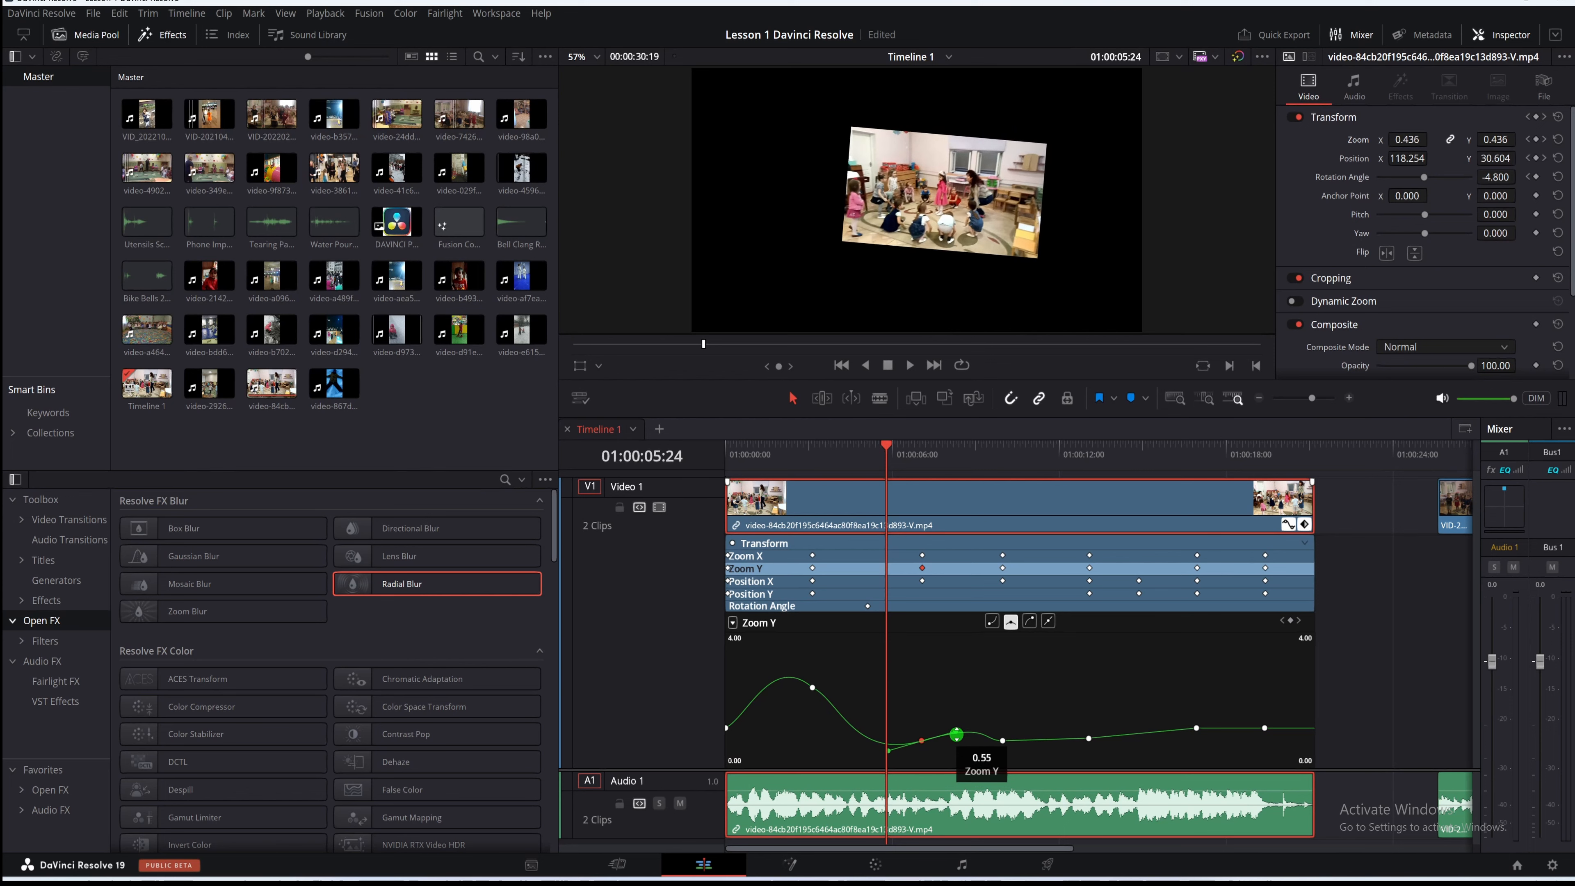
Select the 01:00:07:02 Zoom Y keyframe and the next one, and play the clip from 01:00:05:24 to check the zoom
left_click(938, 738)
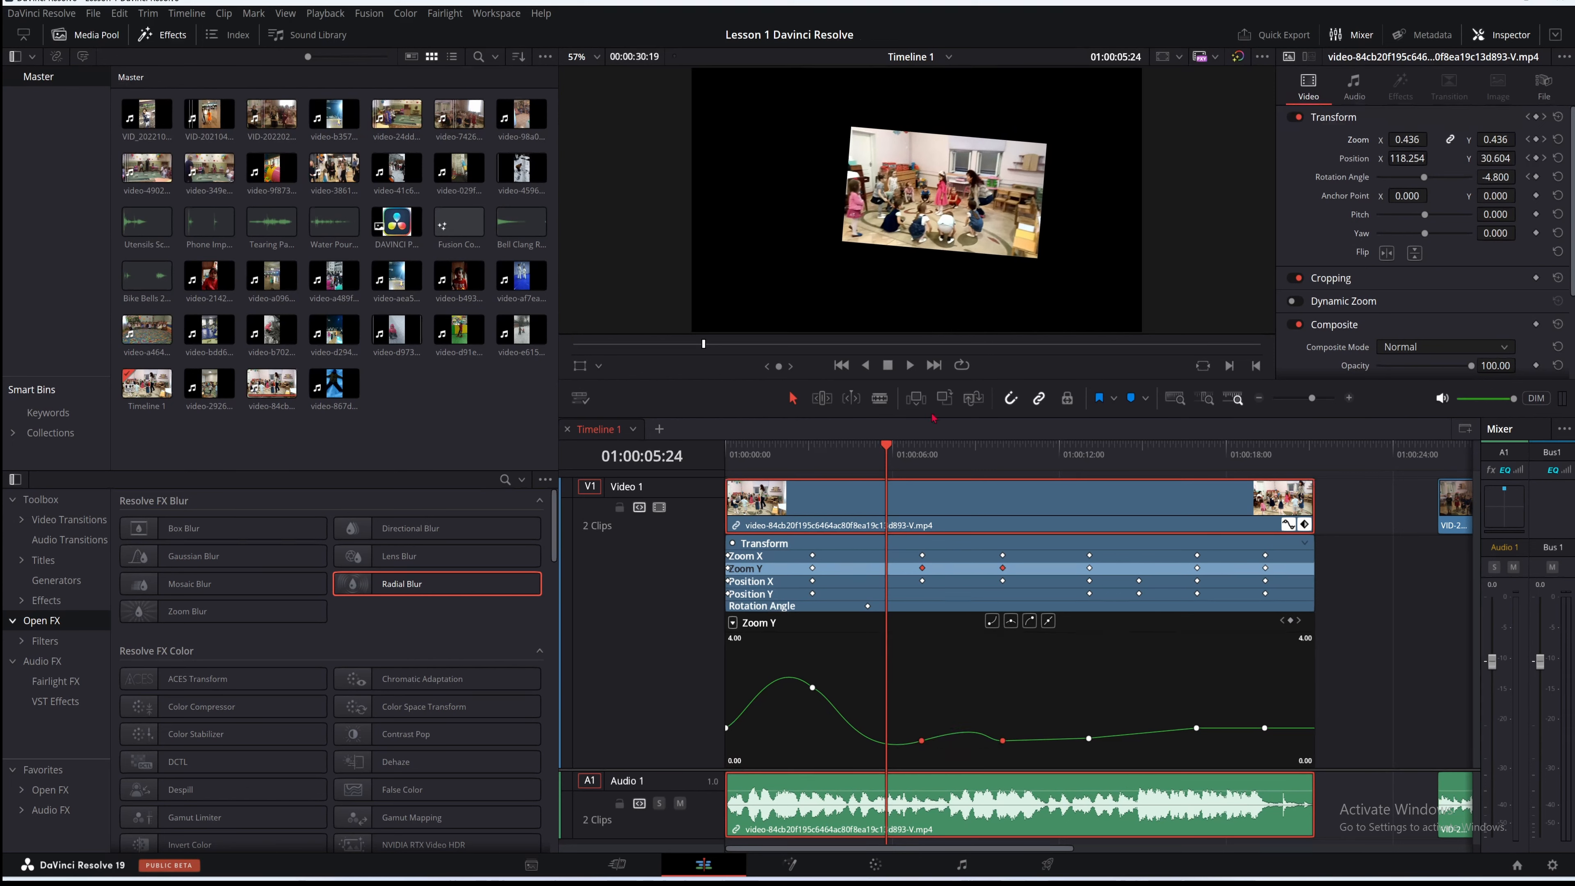
left_click(910, 367)
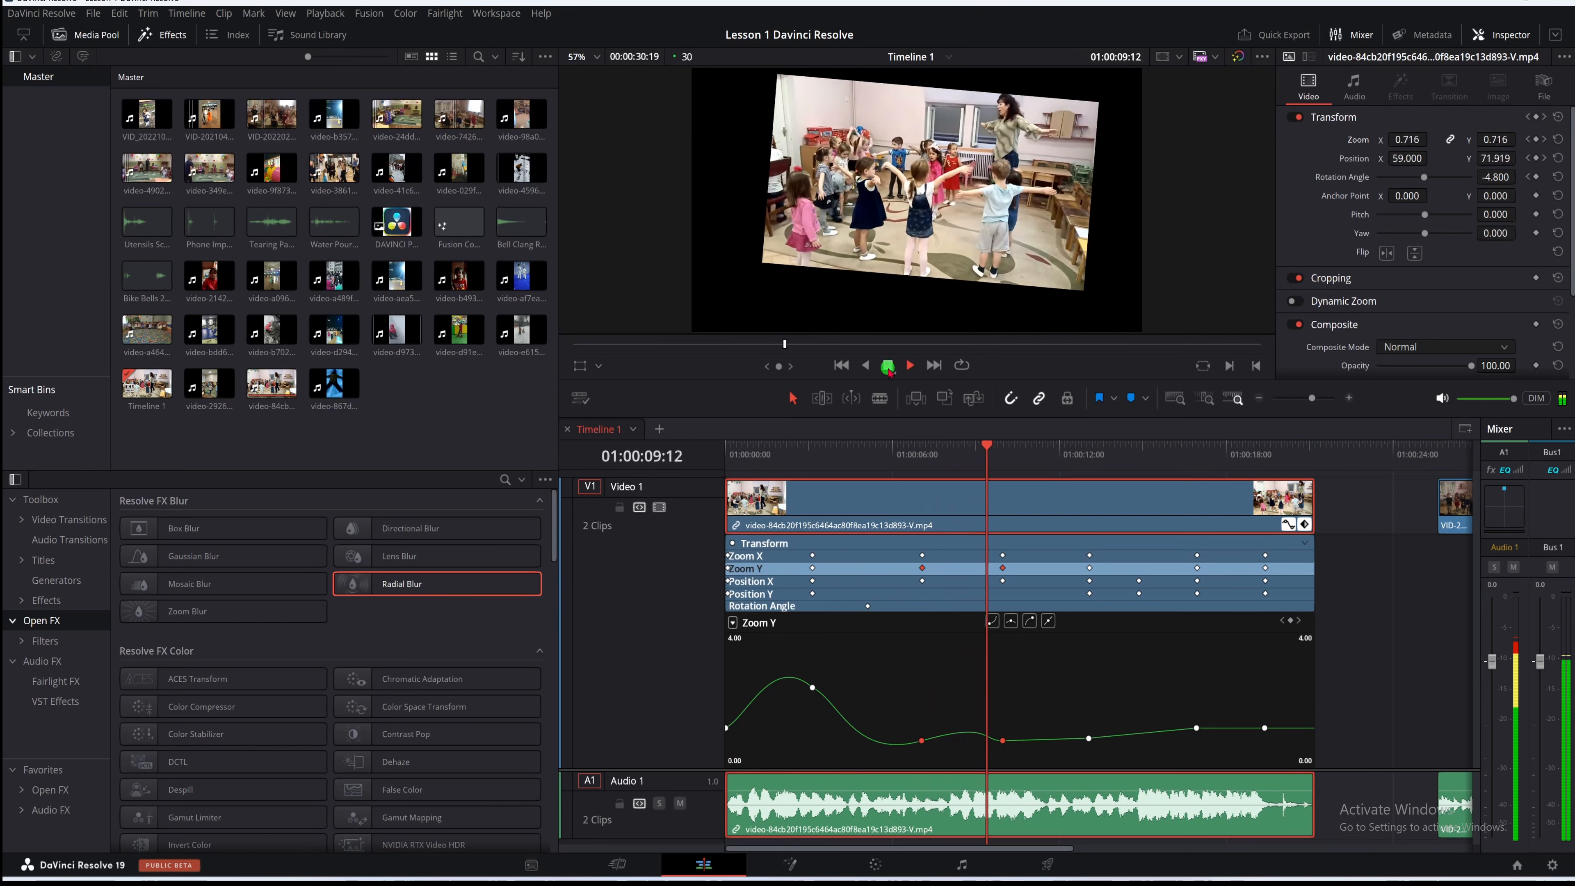
left_click(910, 366)
left_click(989, 444)
Apply easing on both sides to the two selected Zoom Y keyframes and nudge them slightly later and higher on the curve
left_click_drag(989, 444, 905, 444)
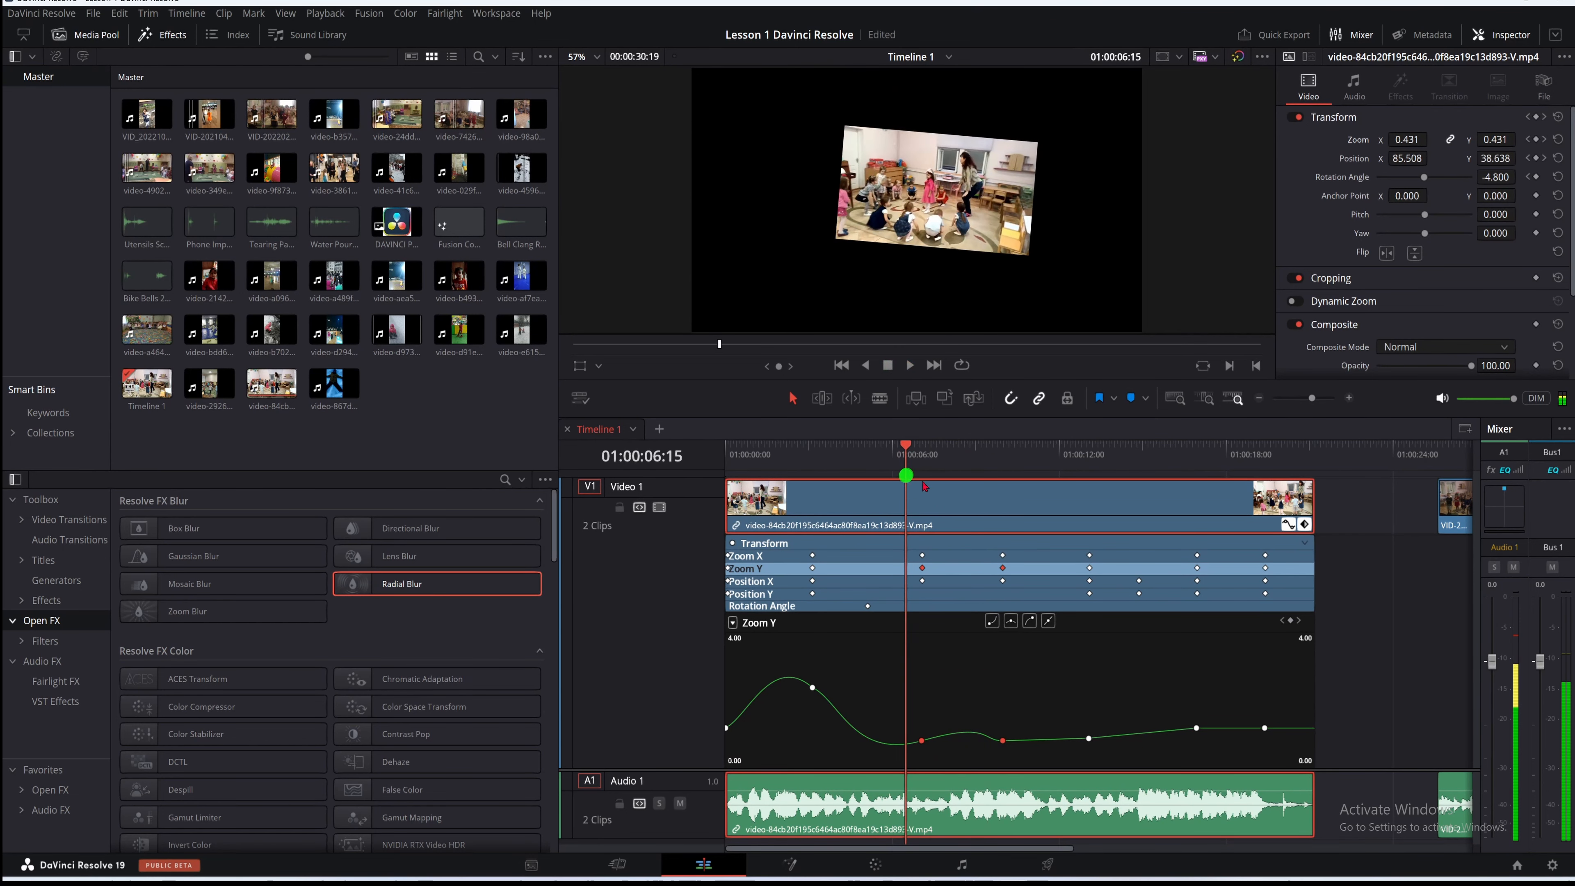
left_click(1009, 621)
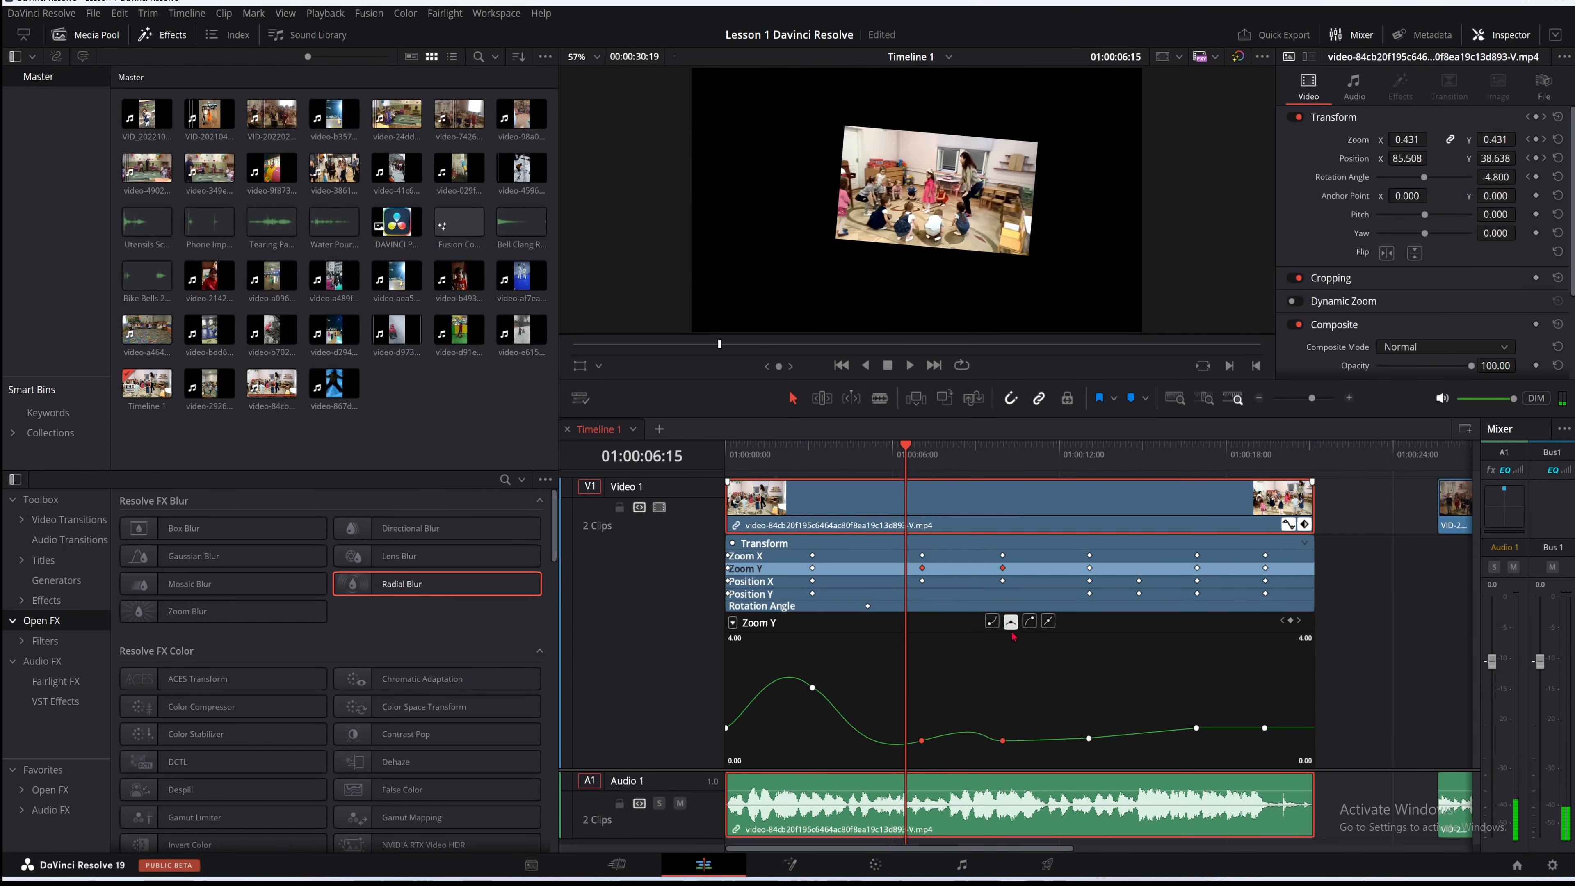
left_click_drag(922, 741, 927, 739)
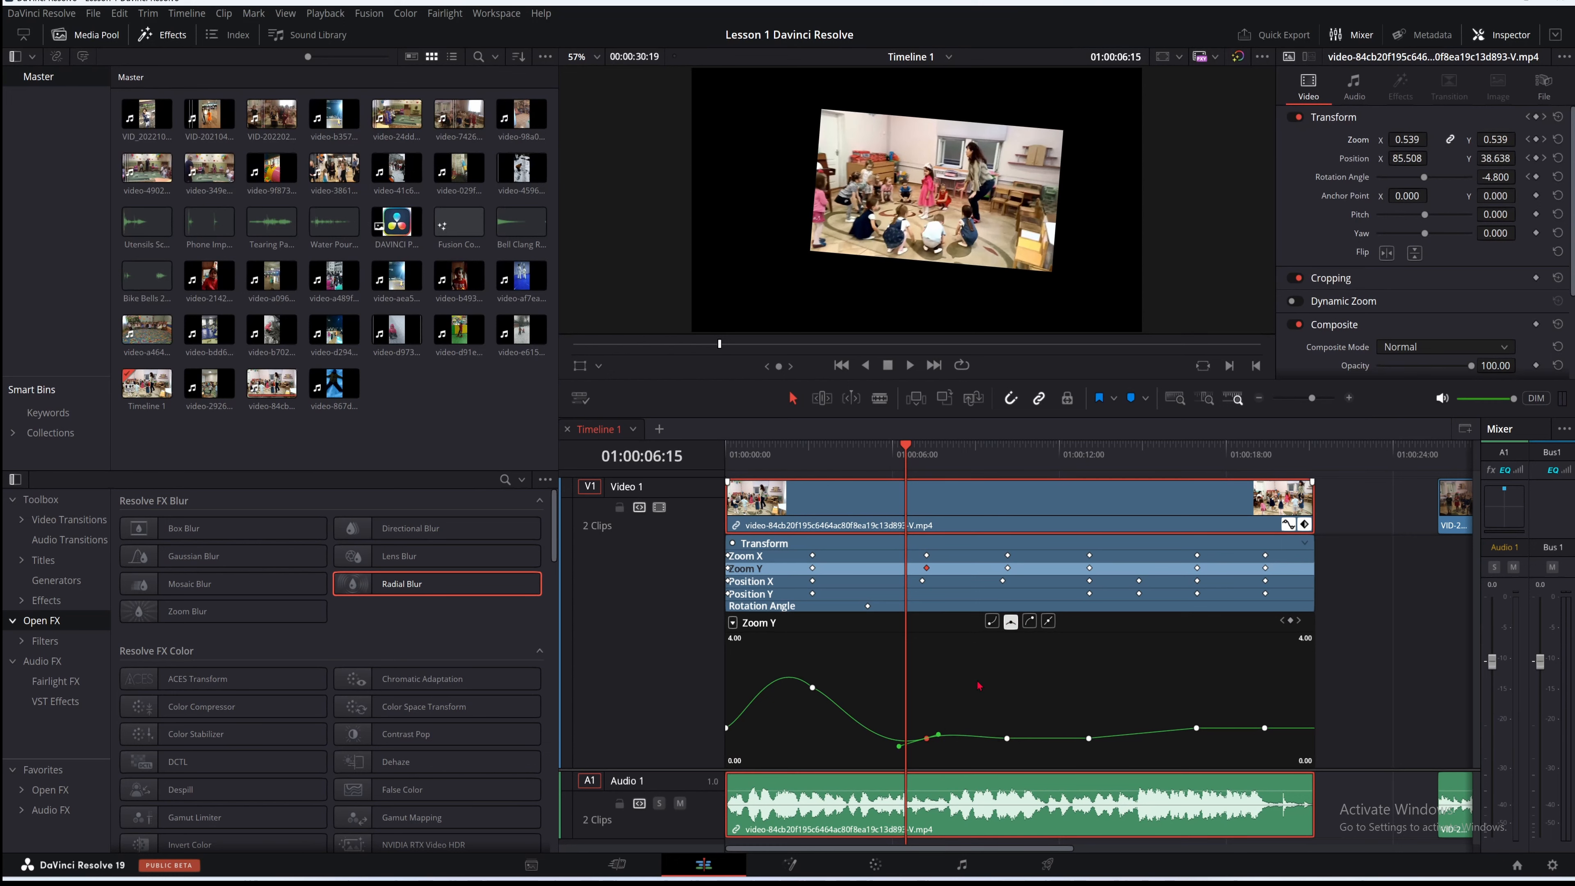
From 01:00:05:21, reshape the incoming handle of the moved Zoom Y keyframe, extending it up along the descending curve
left_click_drag(907, 446, 884, 447)
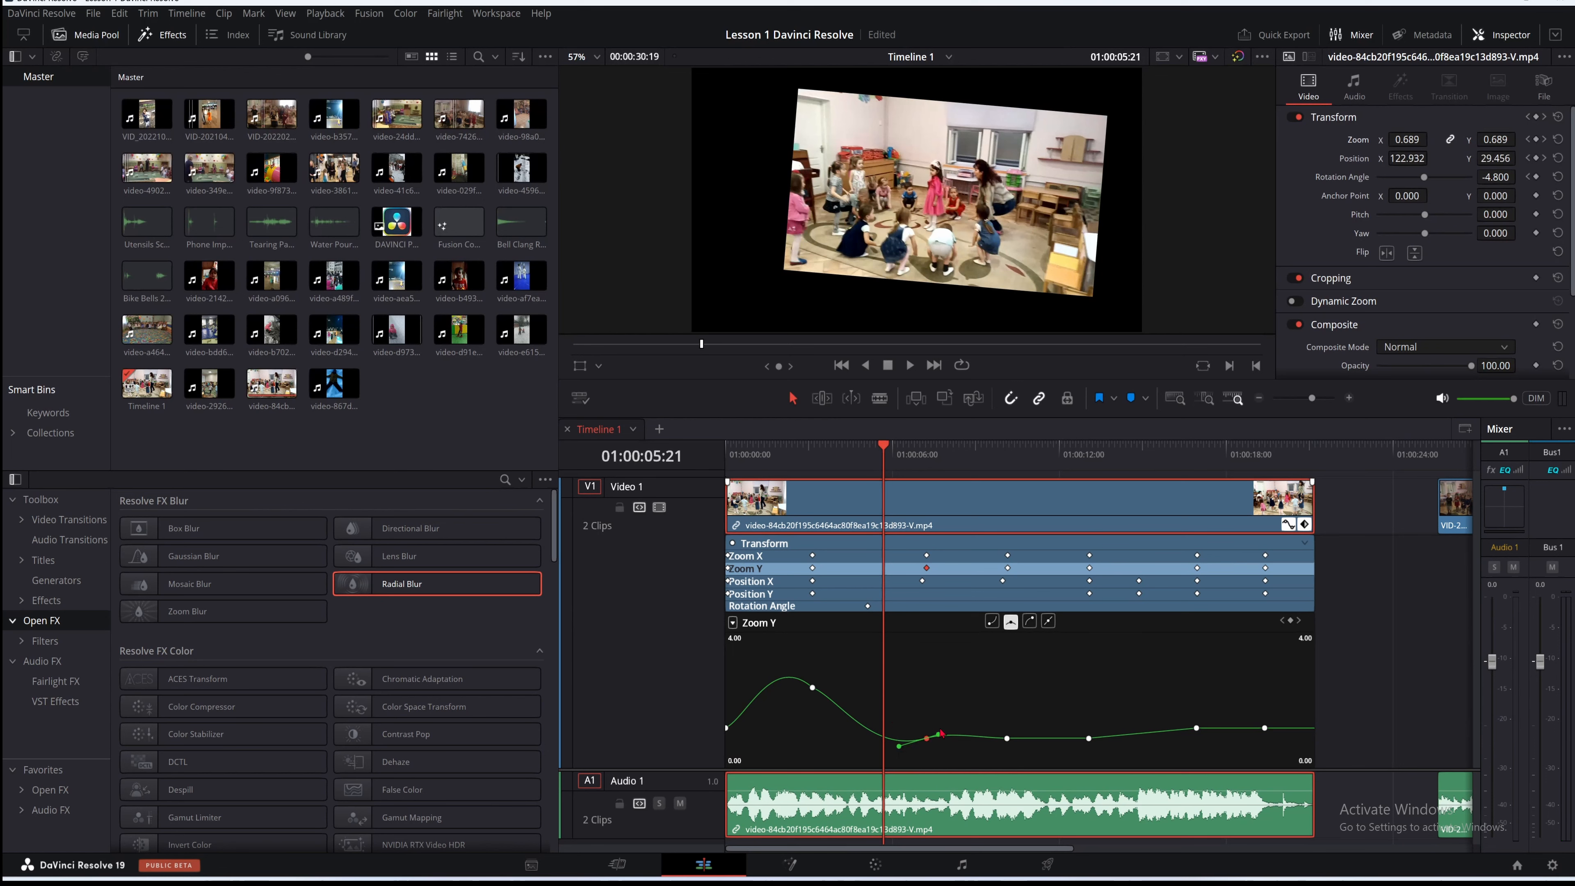
left_click_drag(898, 744, 898, 743)
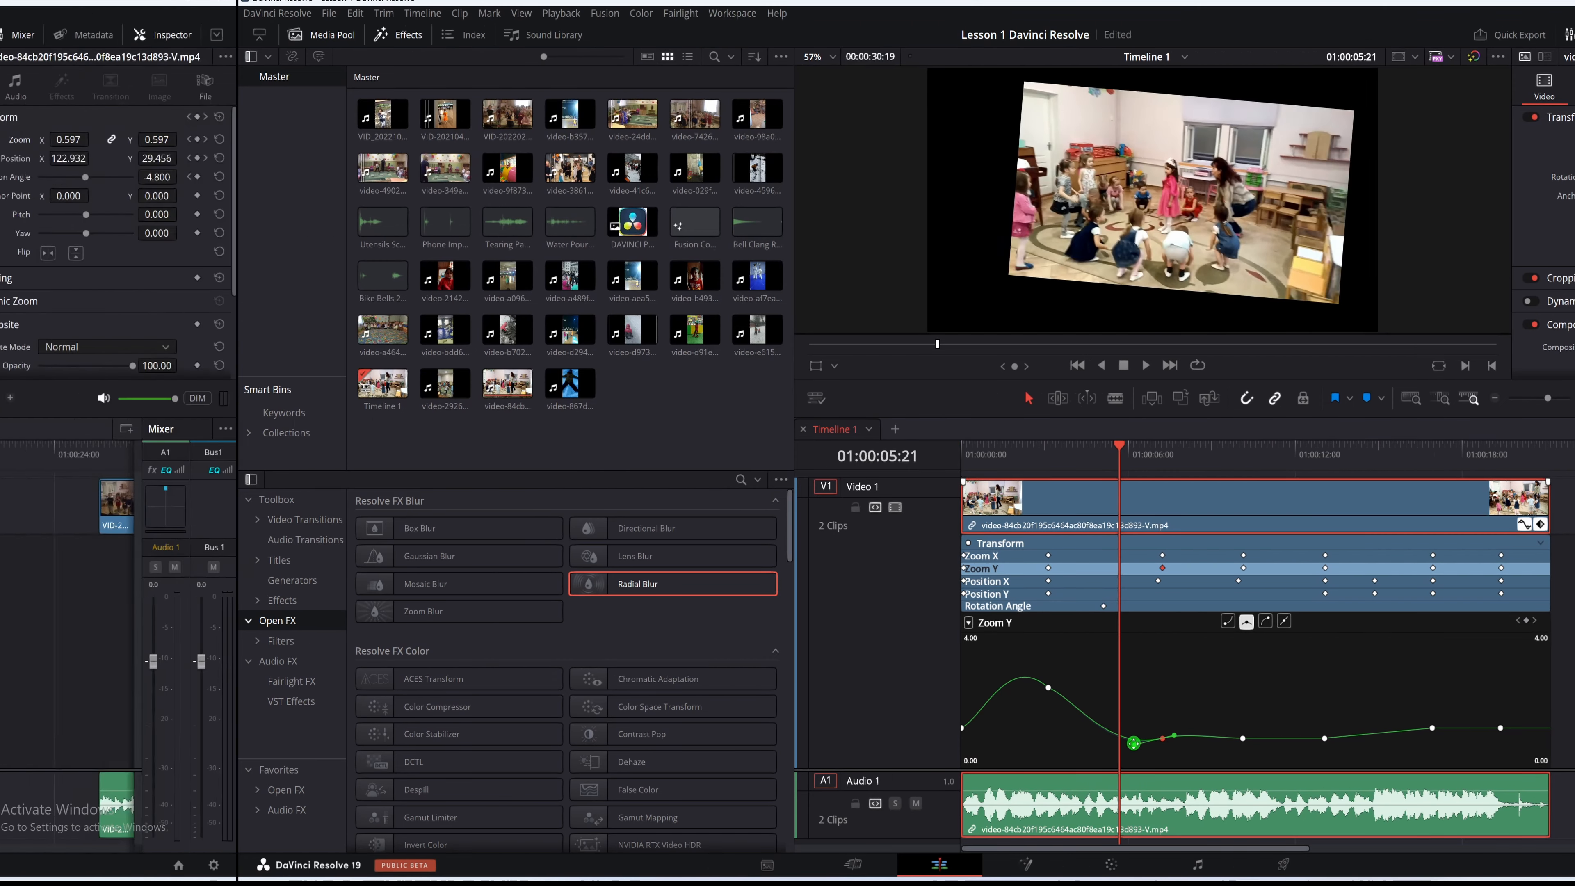
left_click_drag(1134, 743, 1137, 750)
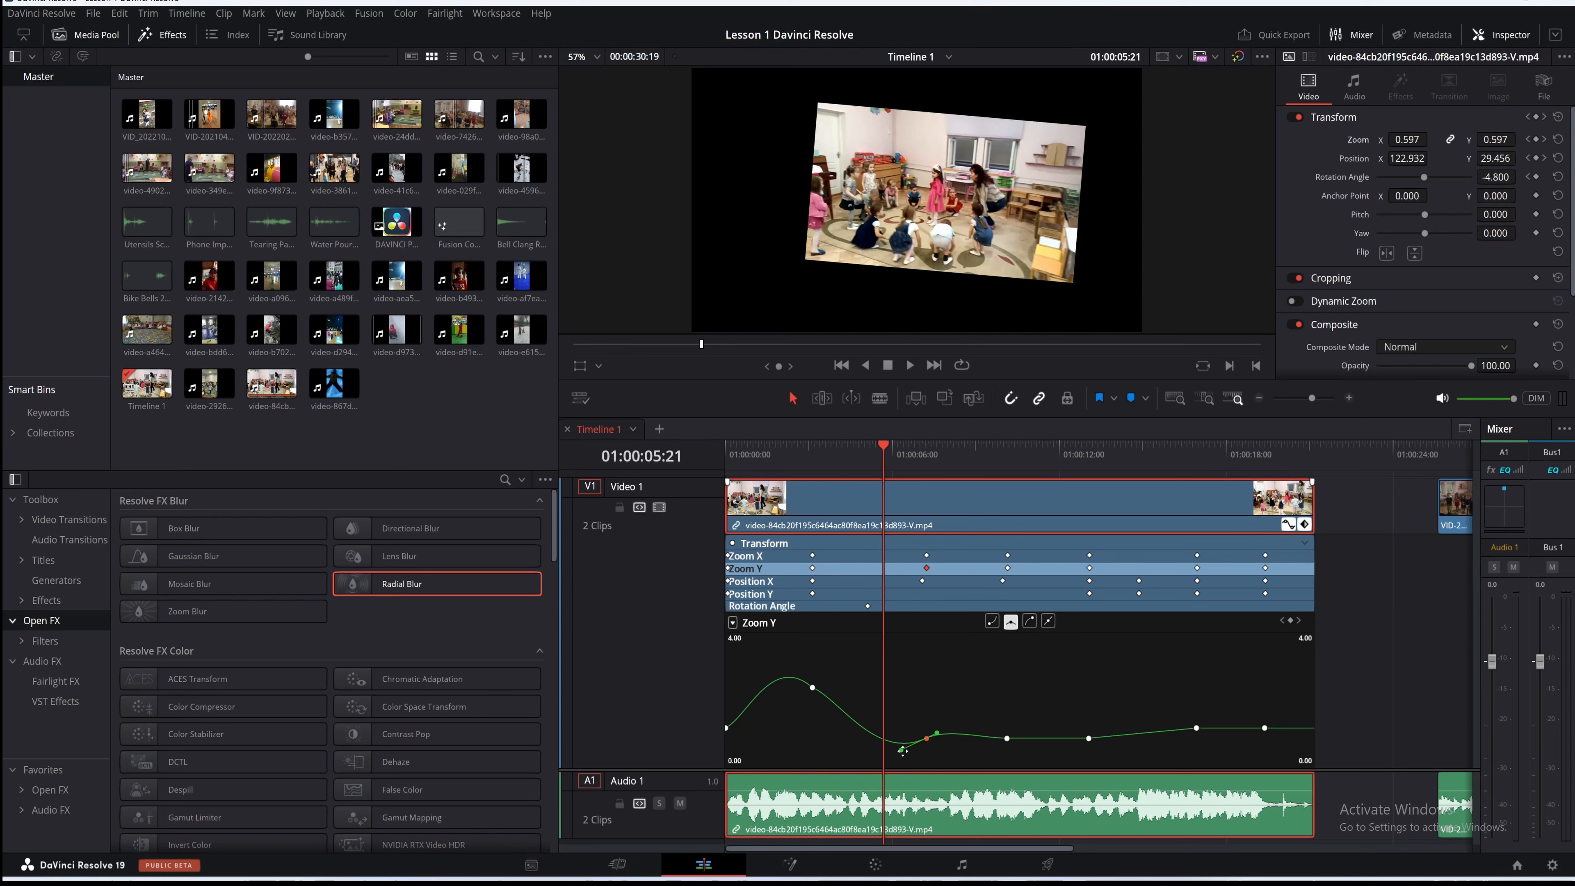
left_click_drag(901, 751, 883, 718)
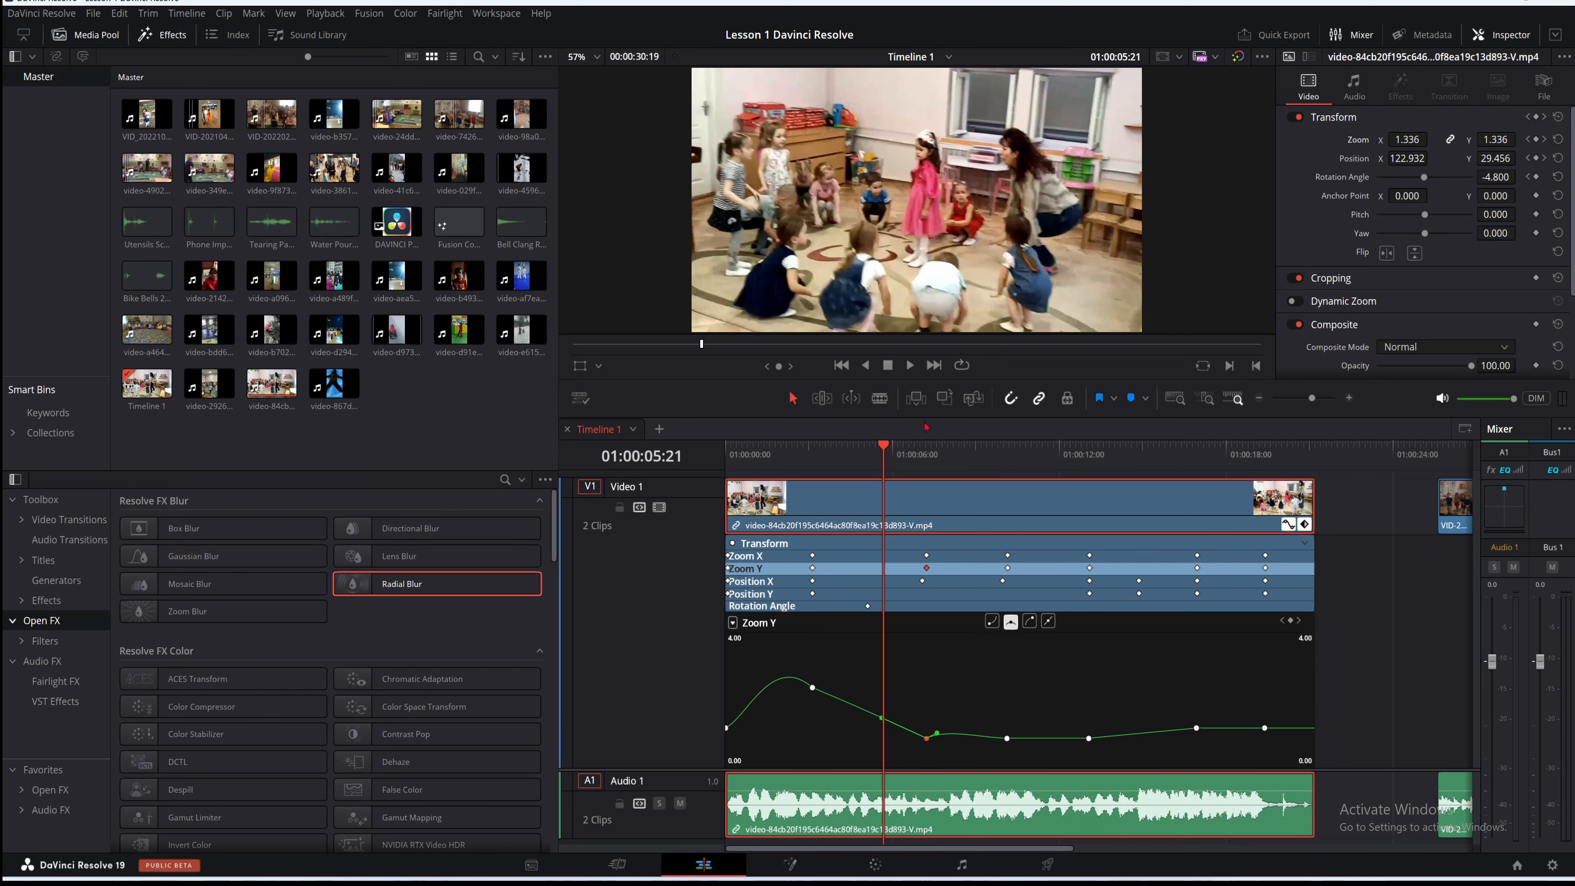
Play the section from about 01:00:06:00 past the moved Zoom Y keyframe several times to check the zoom transition
left_click(910, 365)
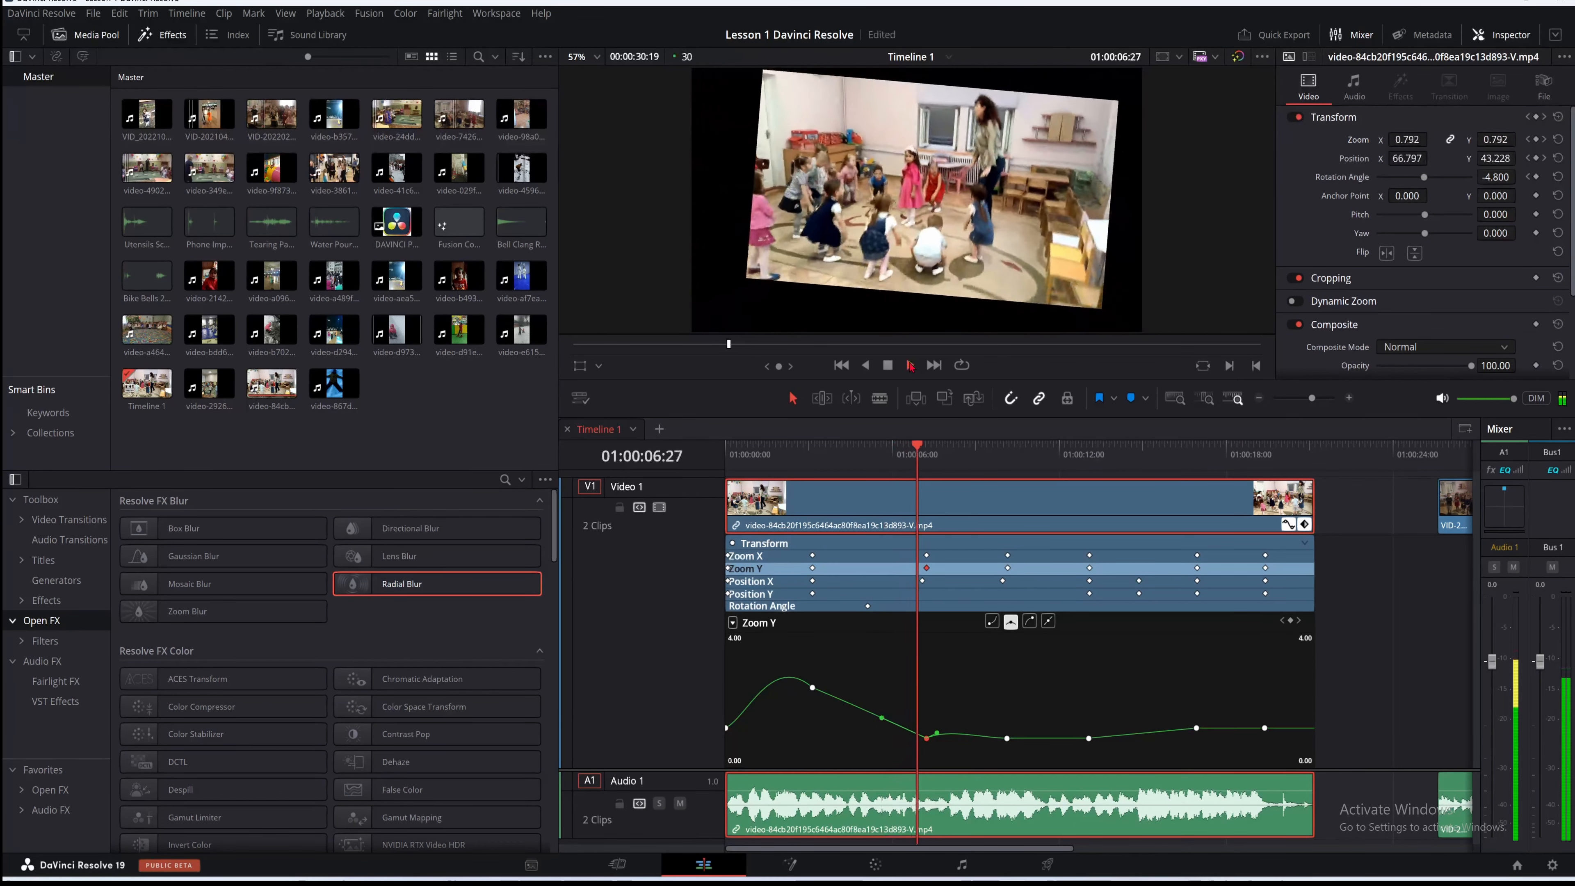
left_click(891, 366)
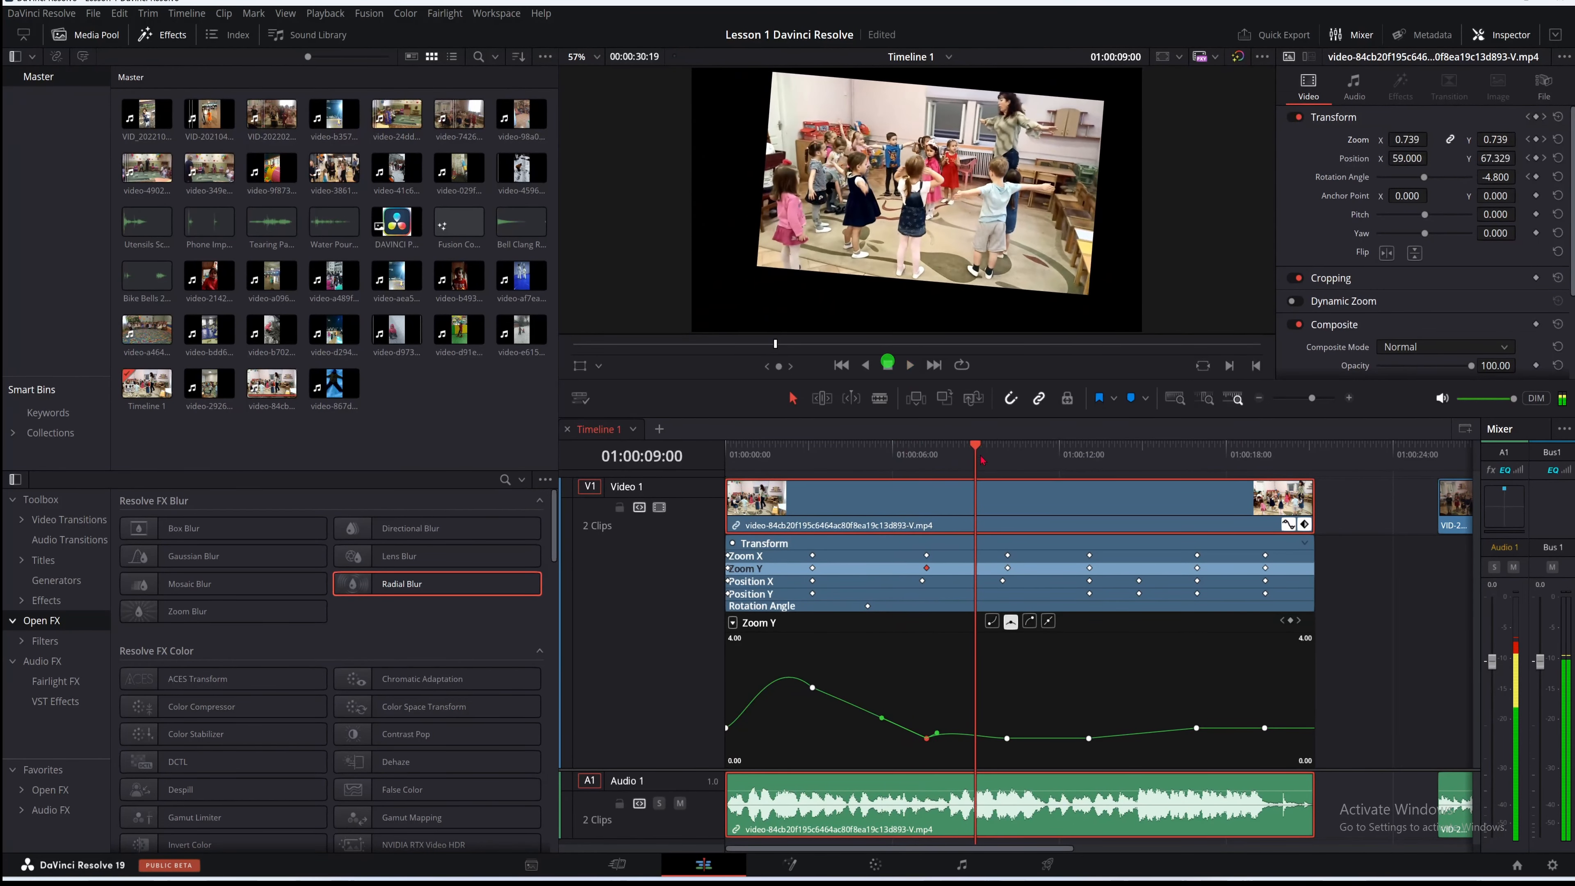
left_click(910, 364)
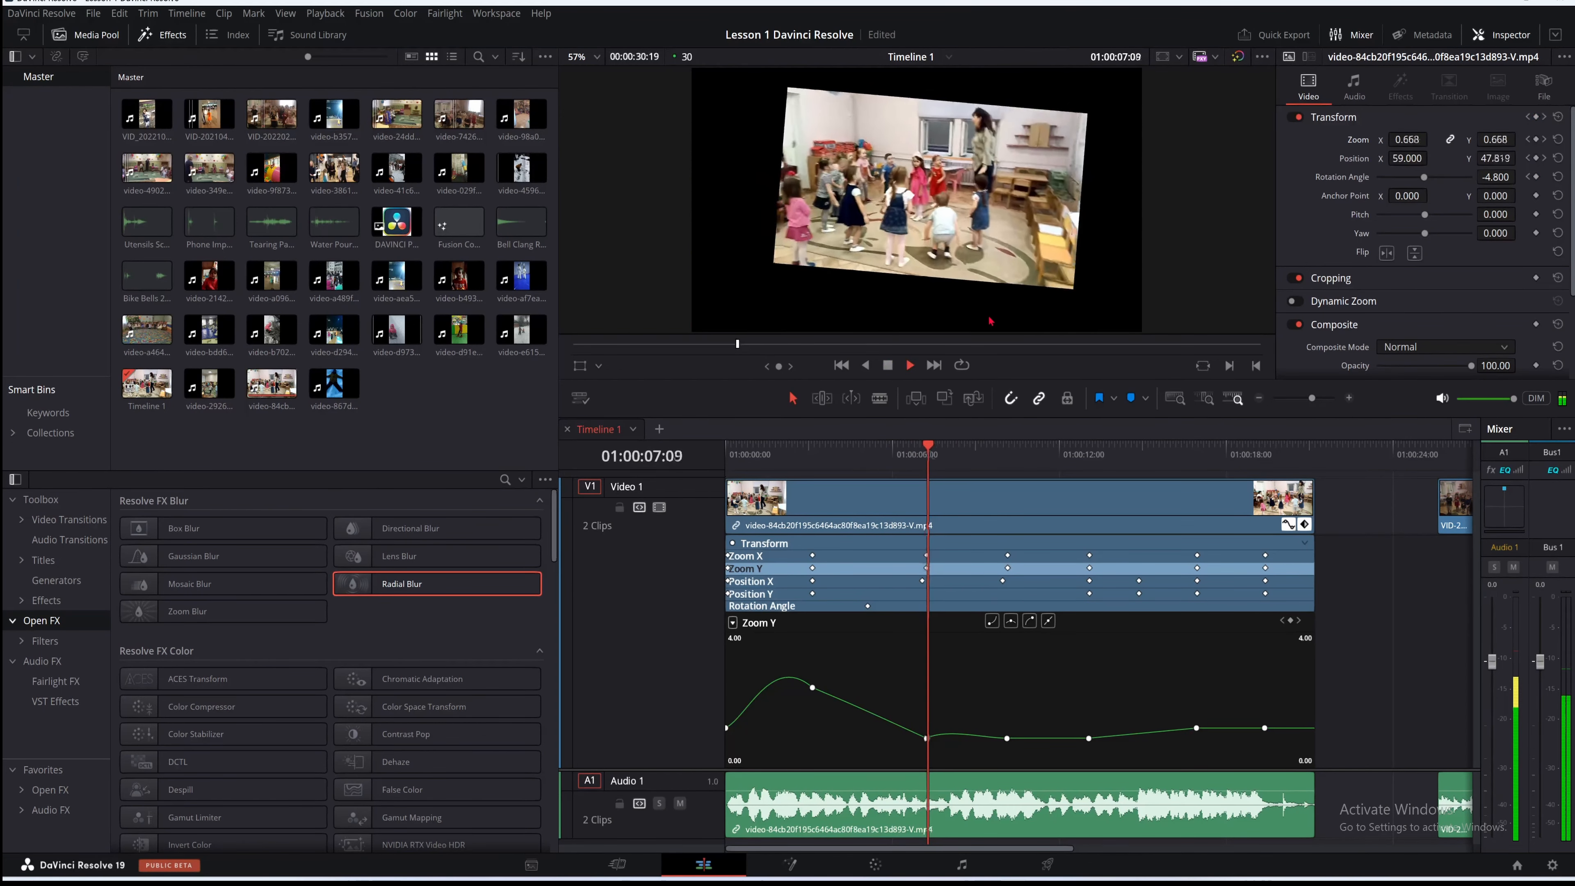
left_click(890, 367)
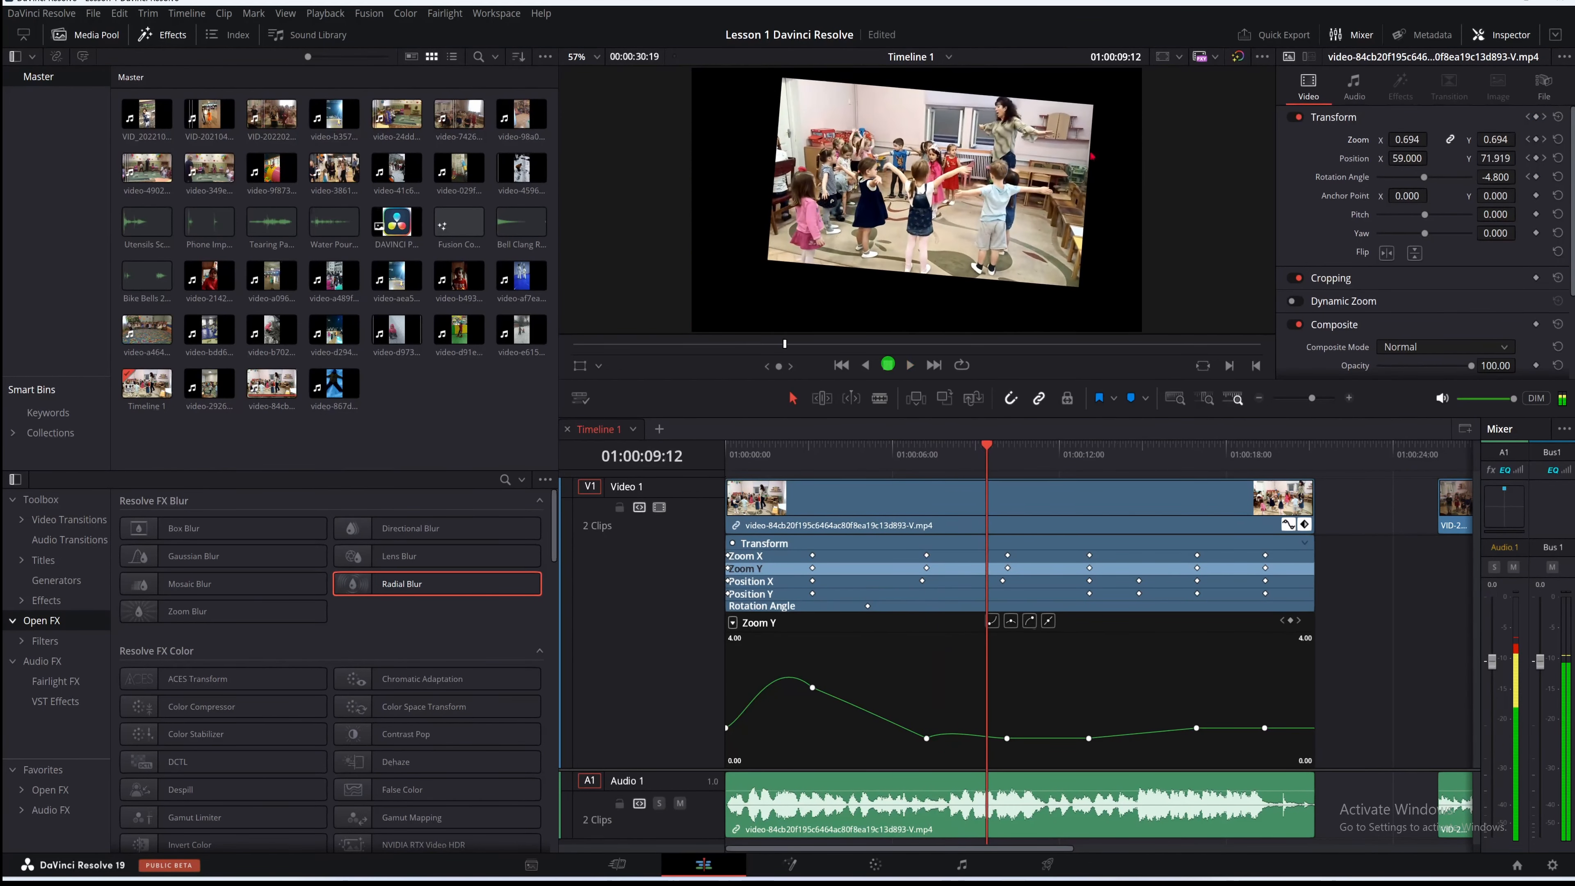
left_click(896, 460)
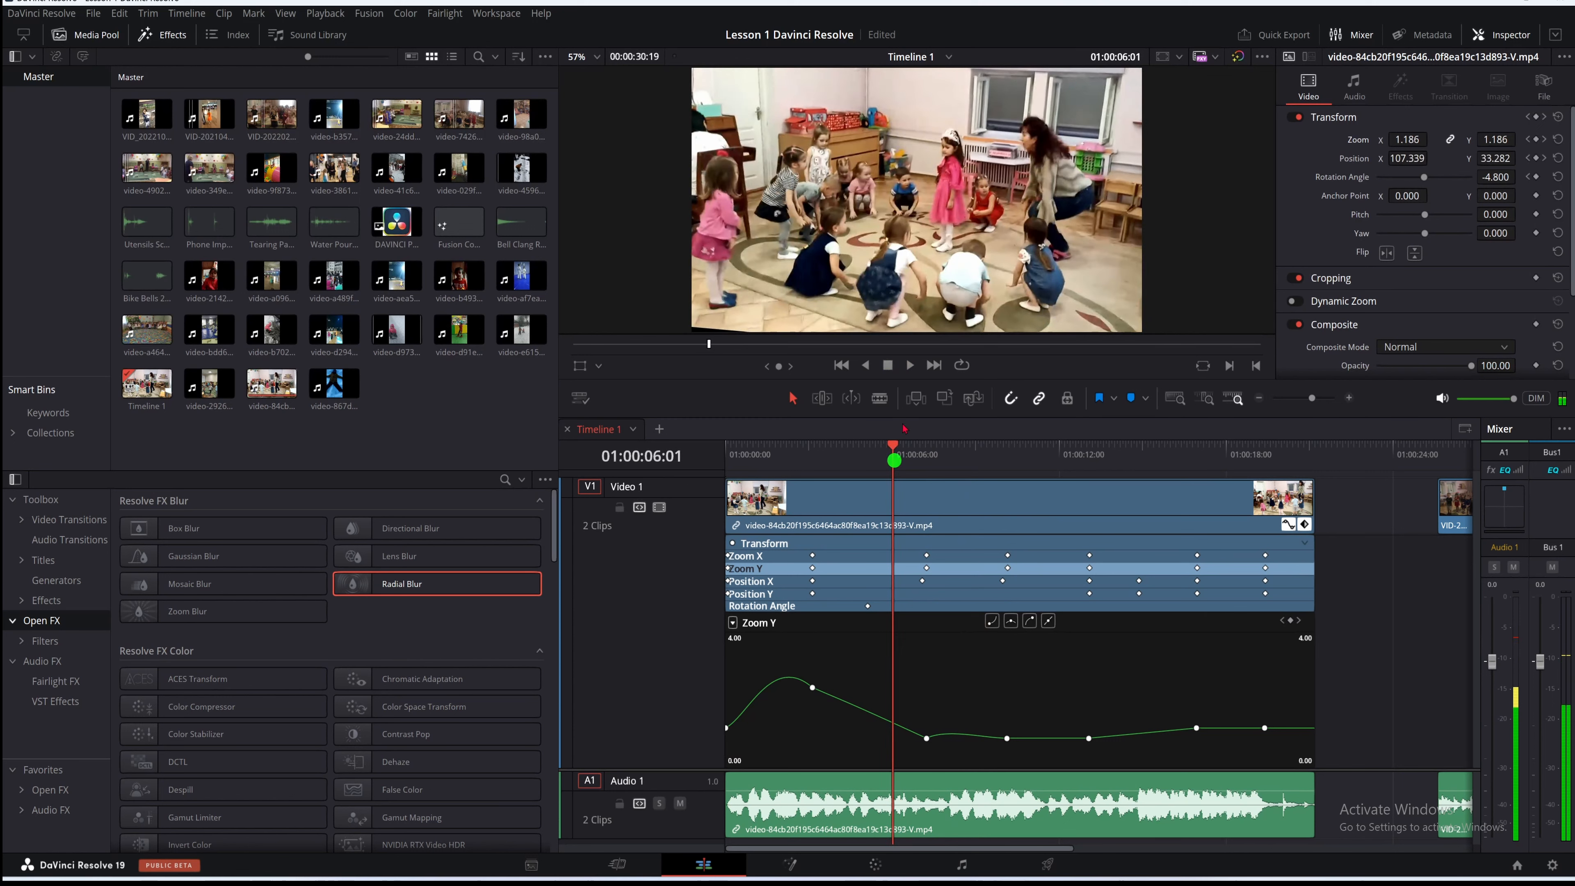
left_click(909, 364)
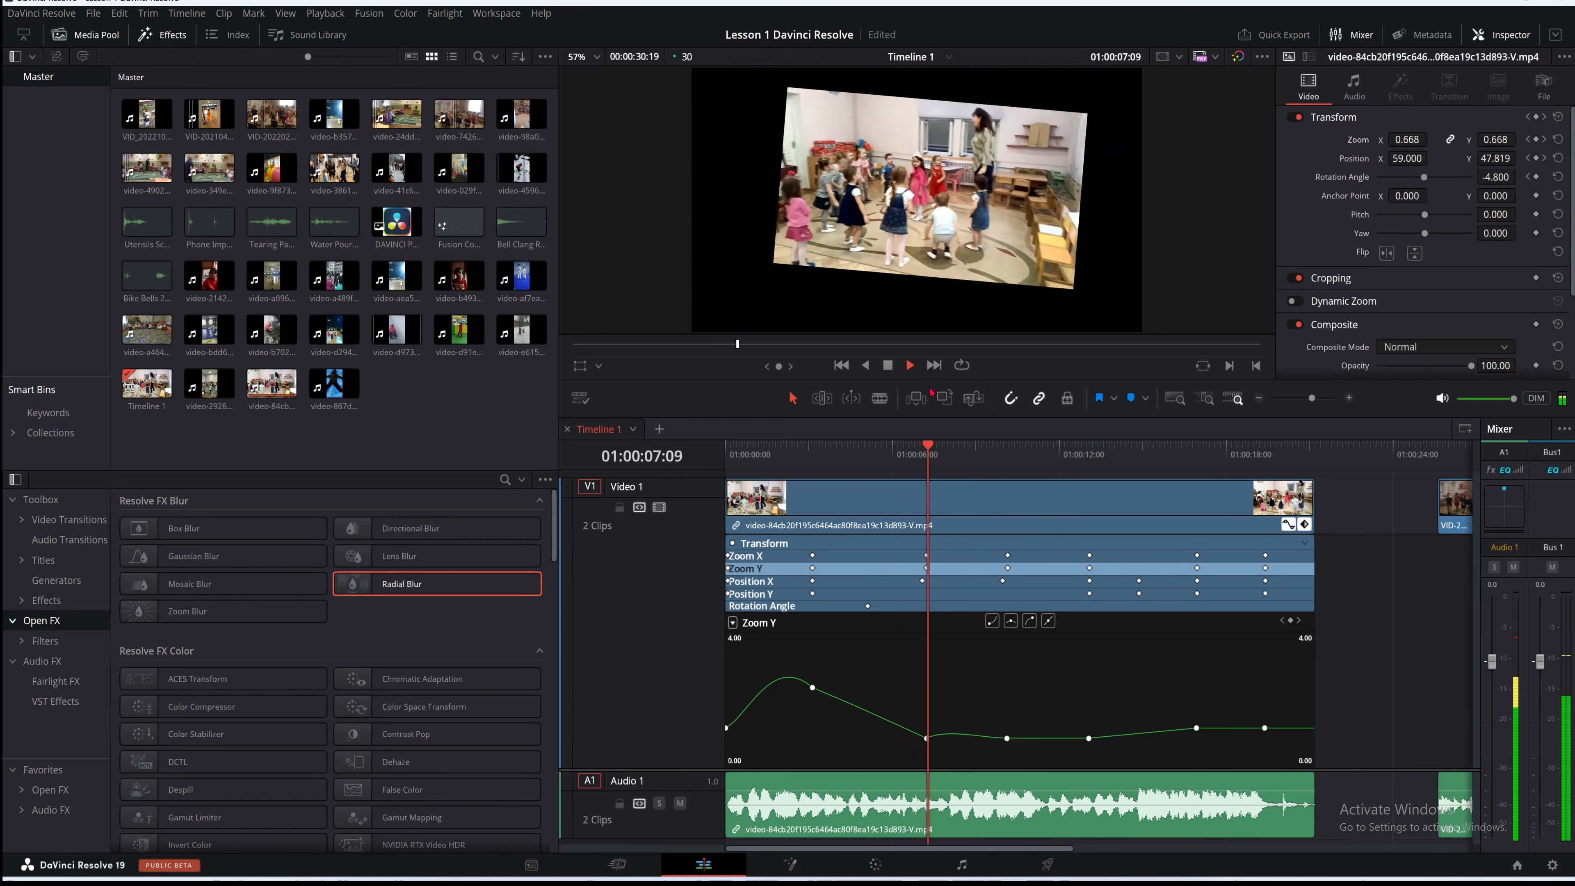
left_click(885, 364)
Ease out of the Zoom Y keyframe just before 01:00:11:18 and raise its outgoing curve handle into a slight upward bend
left_click(1048, 473)
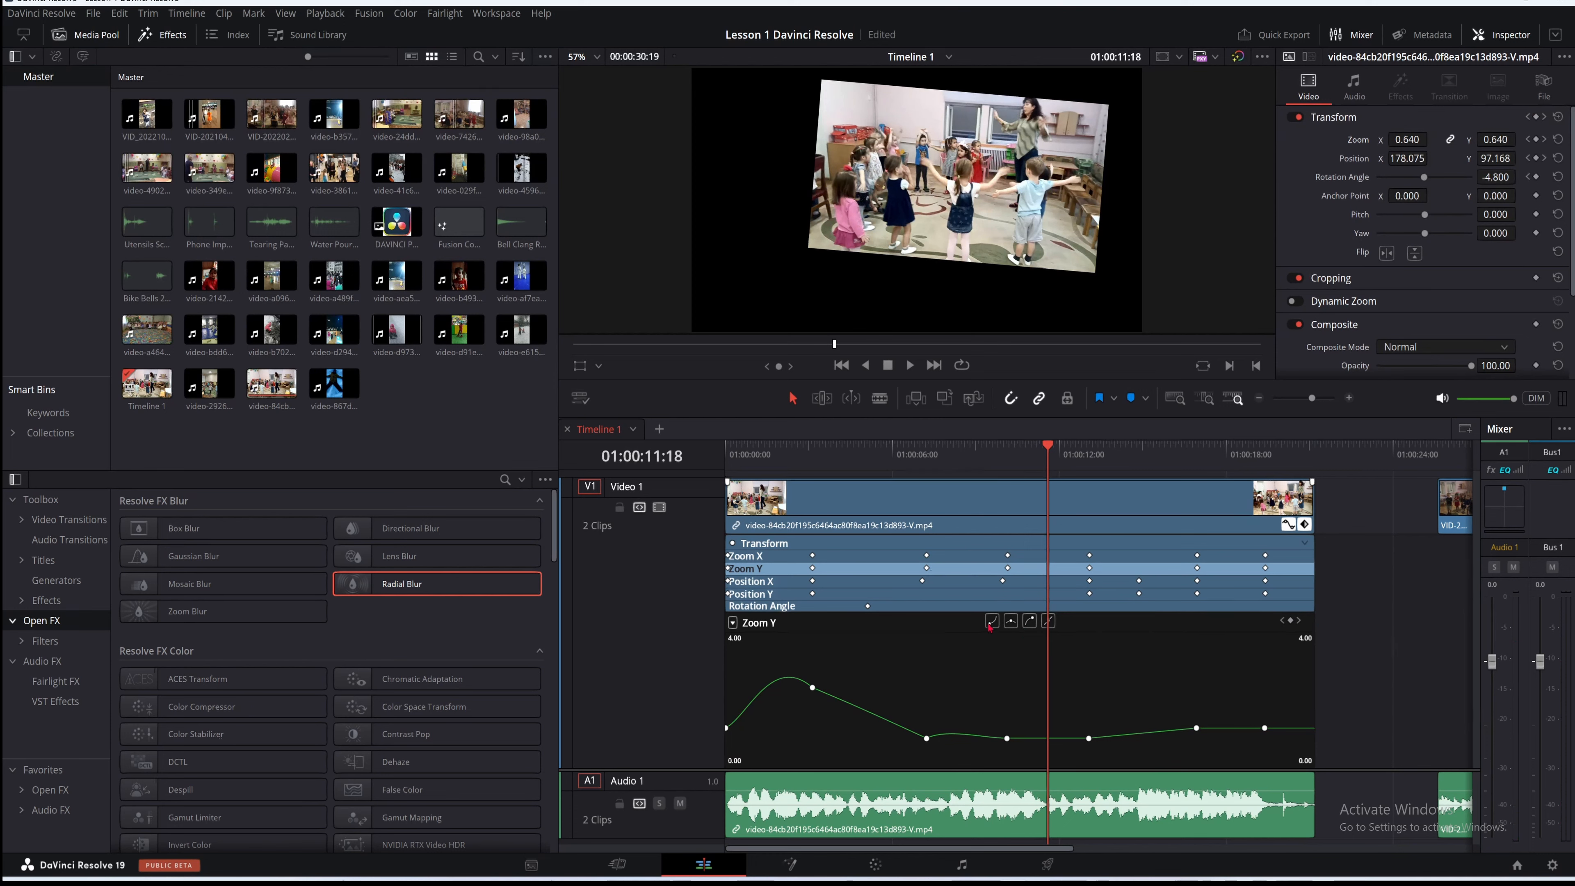
left_click_drag(989, 716, 1029, 761)
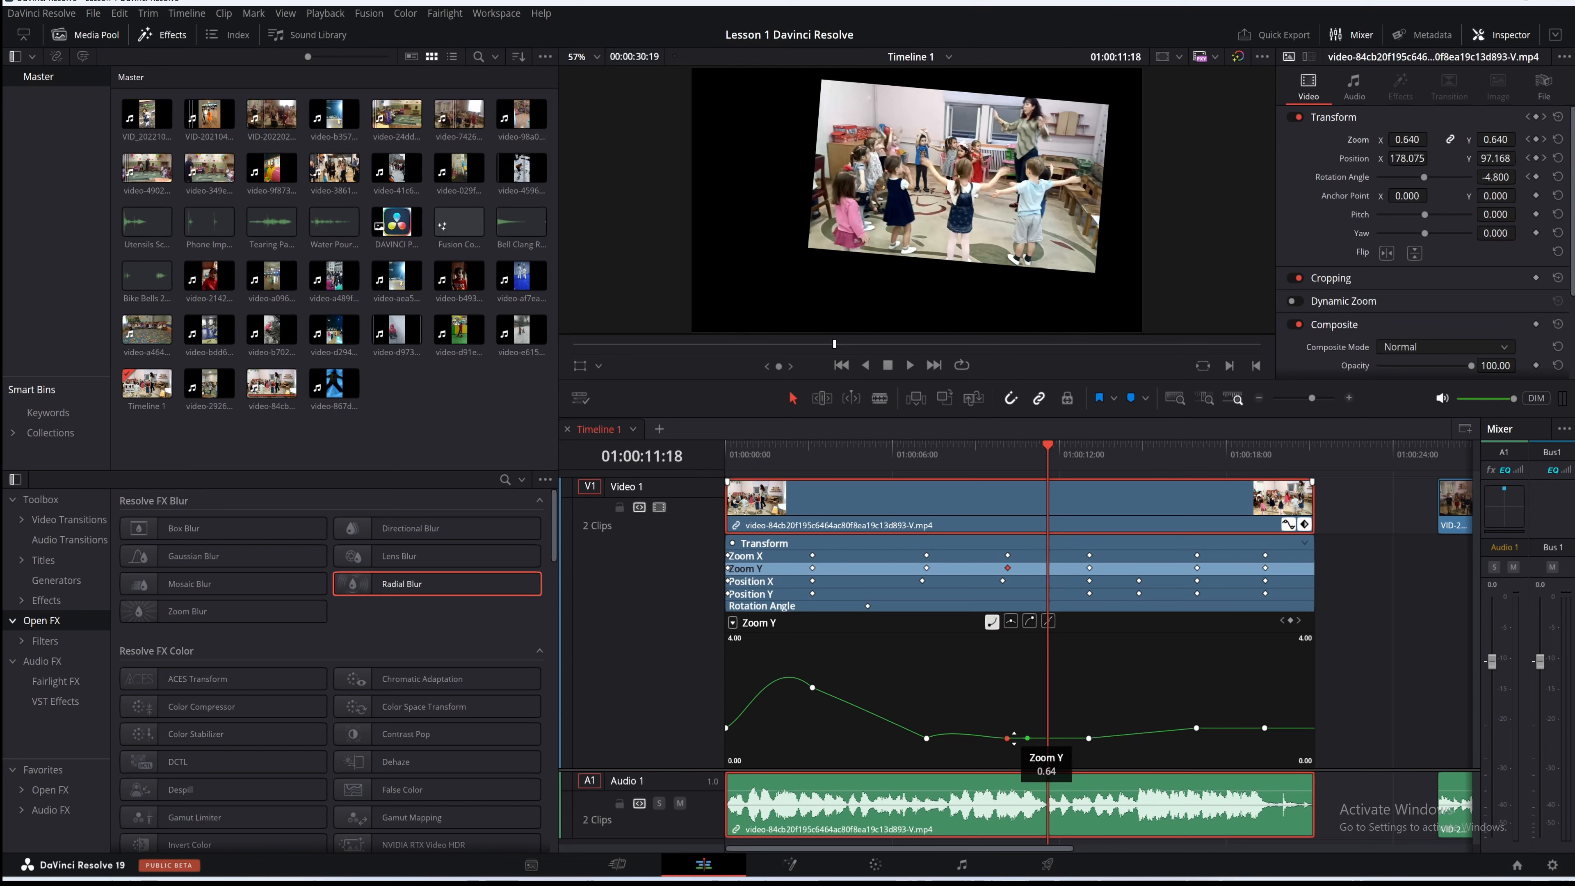
left_click_drag(1029, 737, 1032, 727)
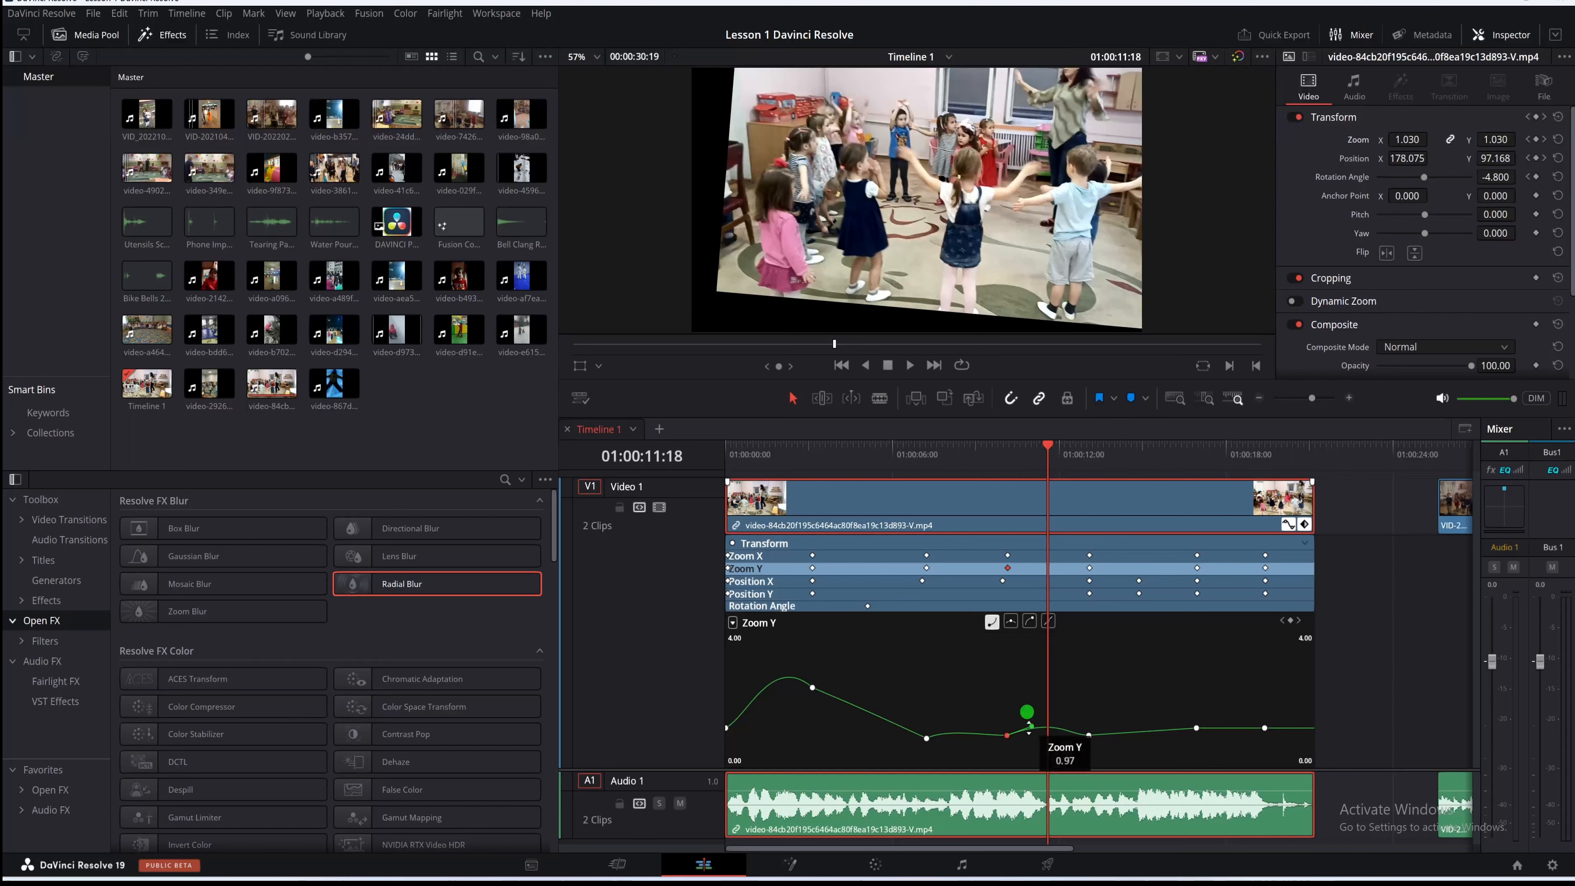
mouse_move(1031, 726)
left_mouse_down()
mouse_move(1027, 712)
mouse_move(1032, 726)
left_mouse_up()
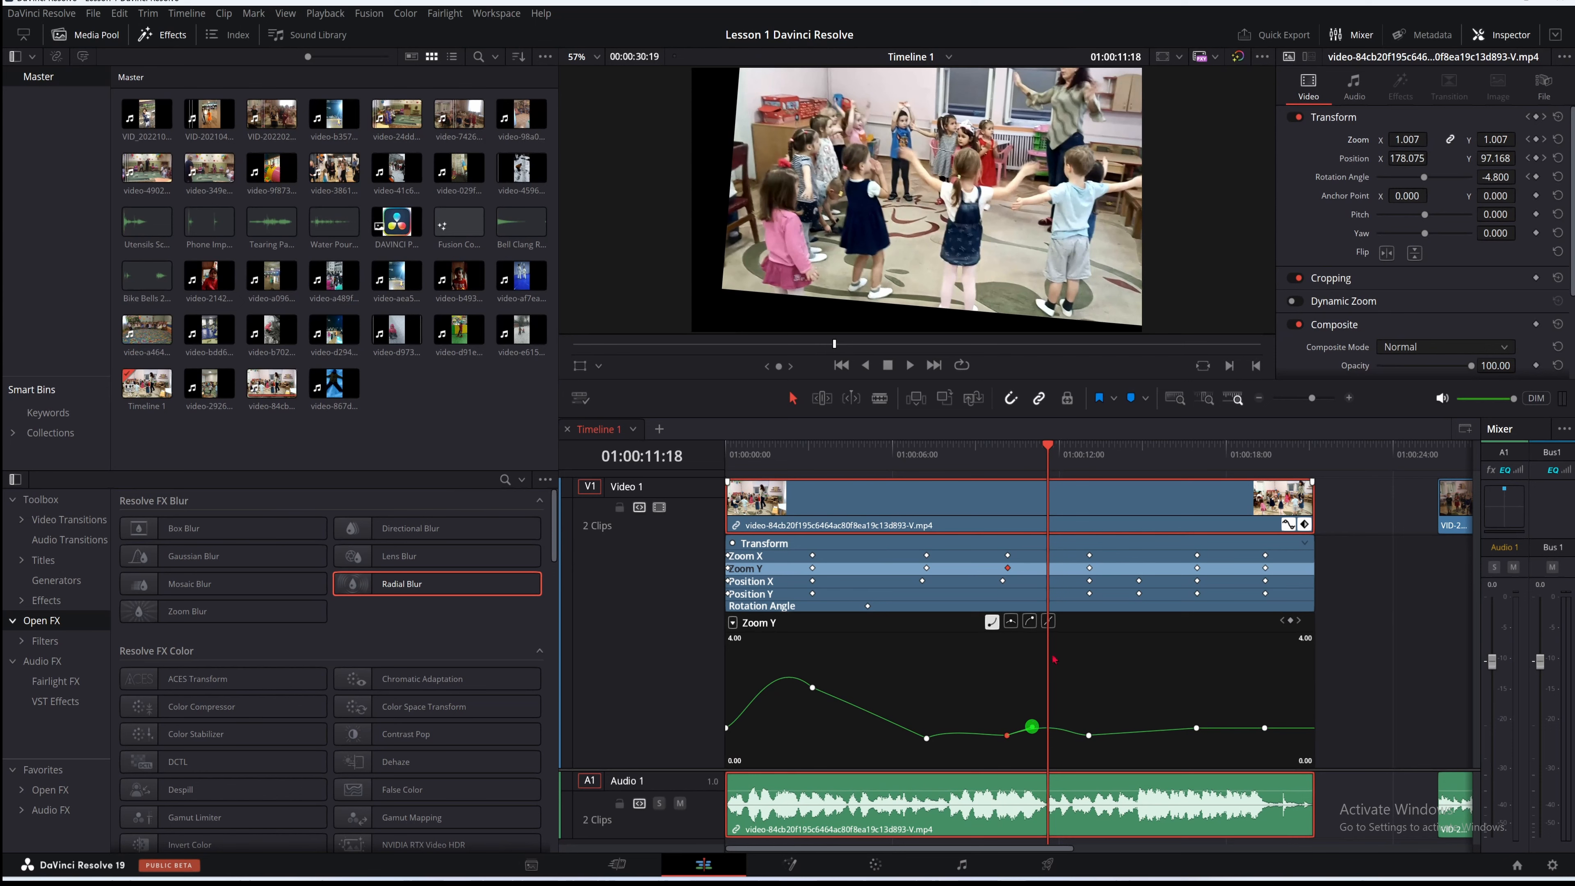
Play the clip from the eased-out Zoom Y keyframe to 01:00:14:22 and return the playhead to 01:00:03:23
left_click_drag(1056, 444, 1007, 462)
key("space")
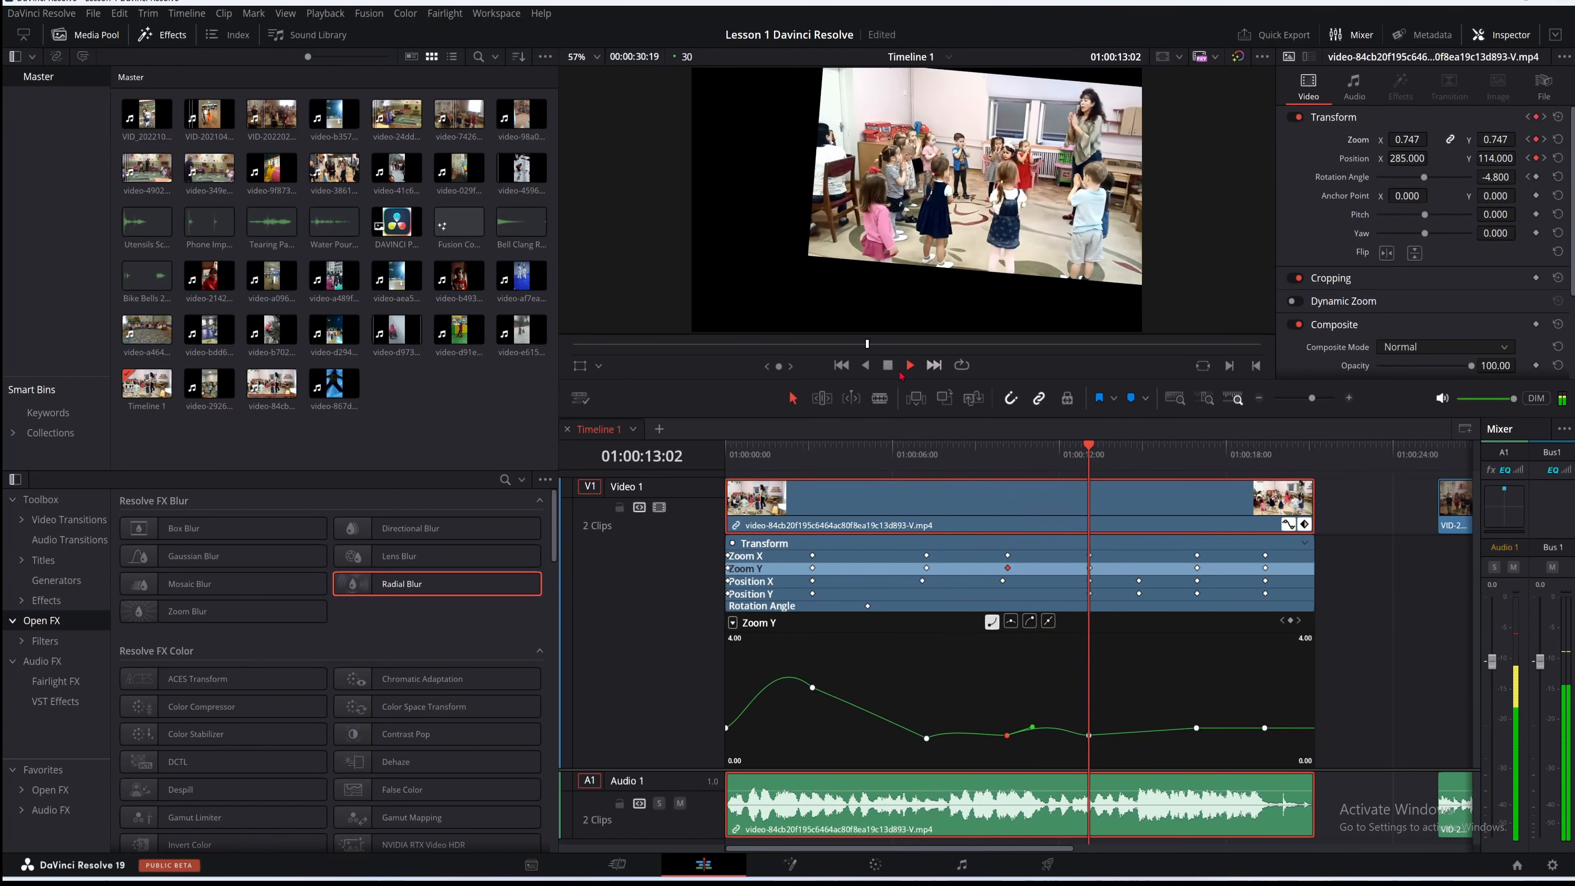
left_click(888, 366)
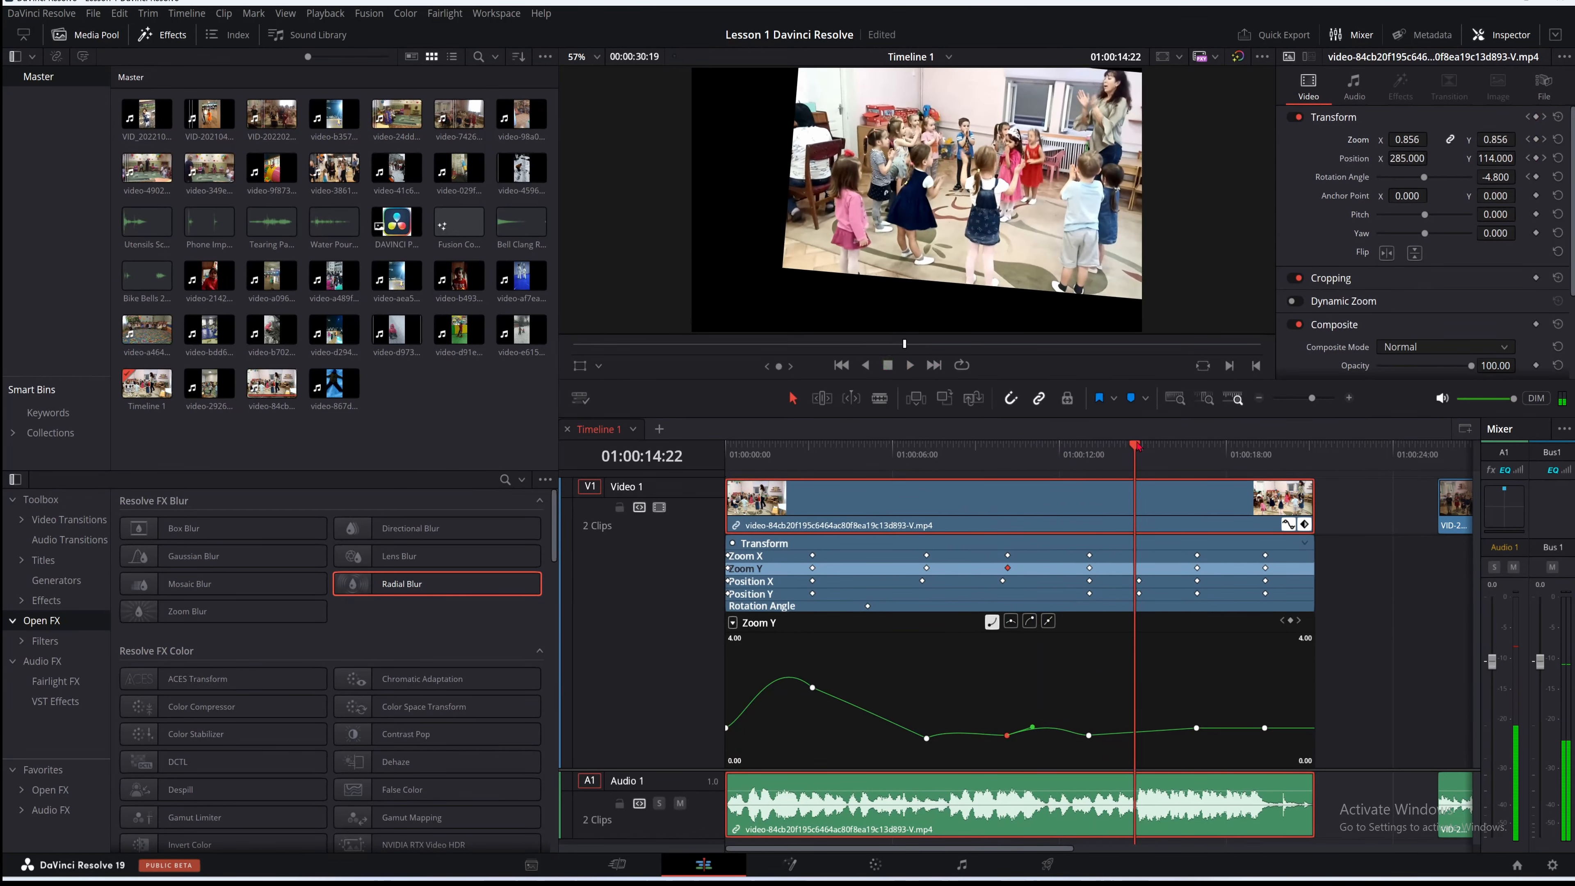
left_click_drag(868, 462, 831, 463)
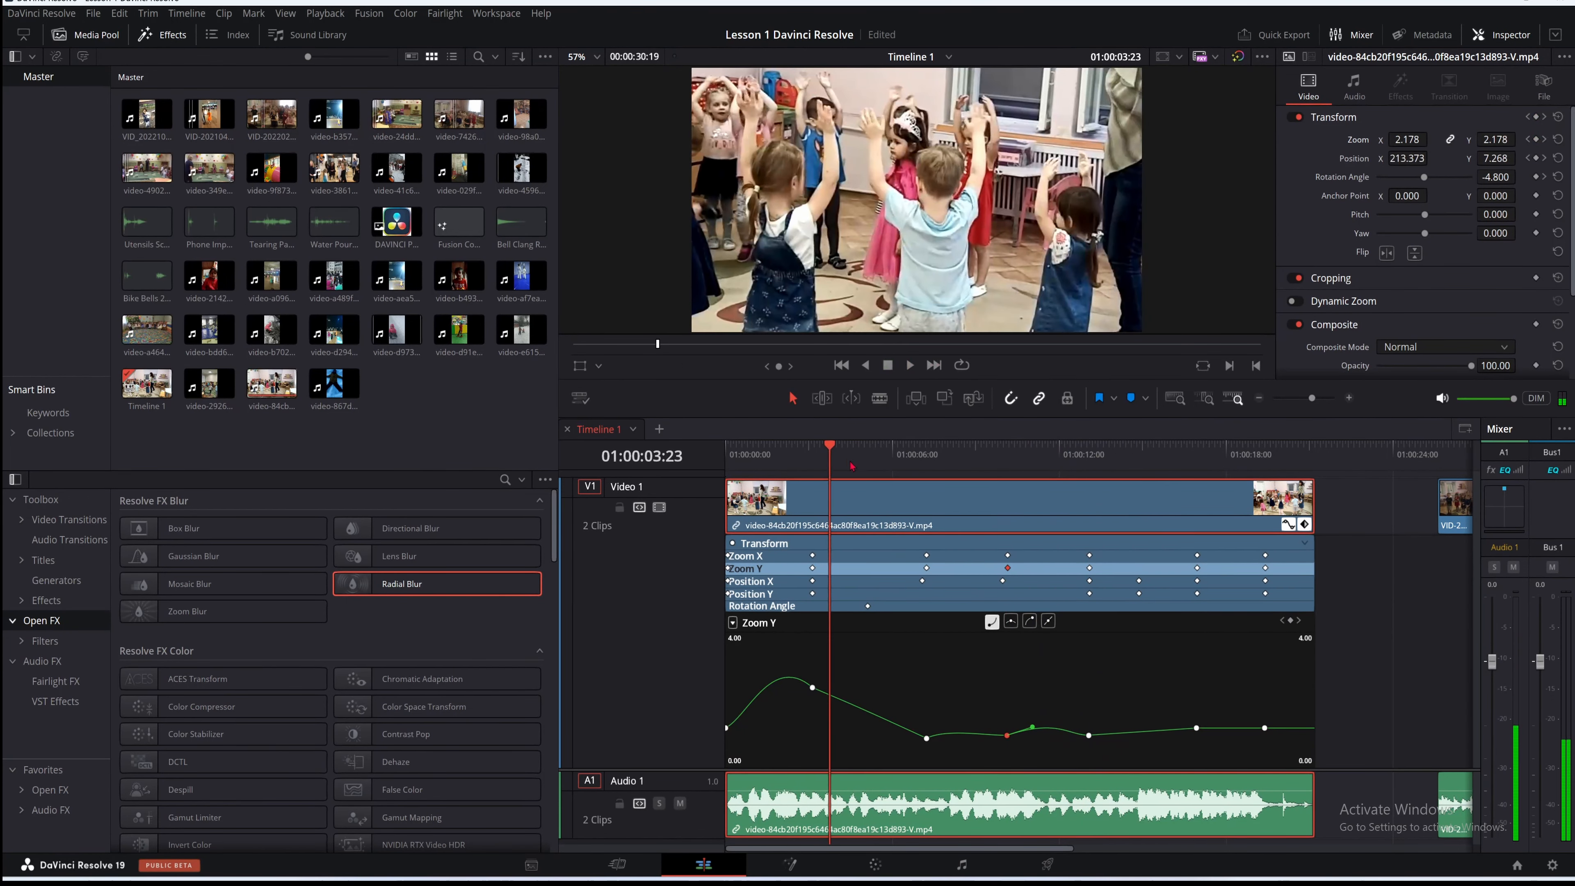
Play the clip from 01:00:01:22 past 01:00:06:03 to check the eased zoom motion, and stop playback
left_click(775, 459)
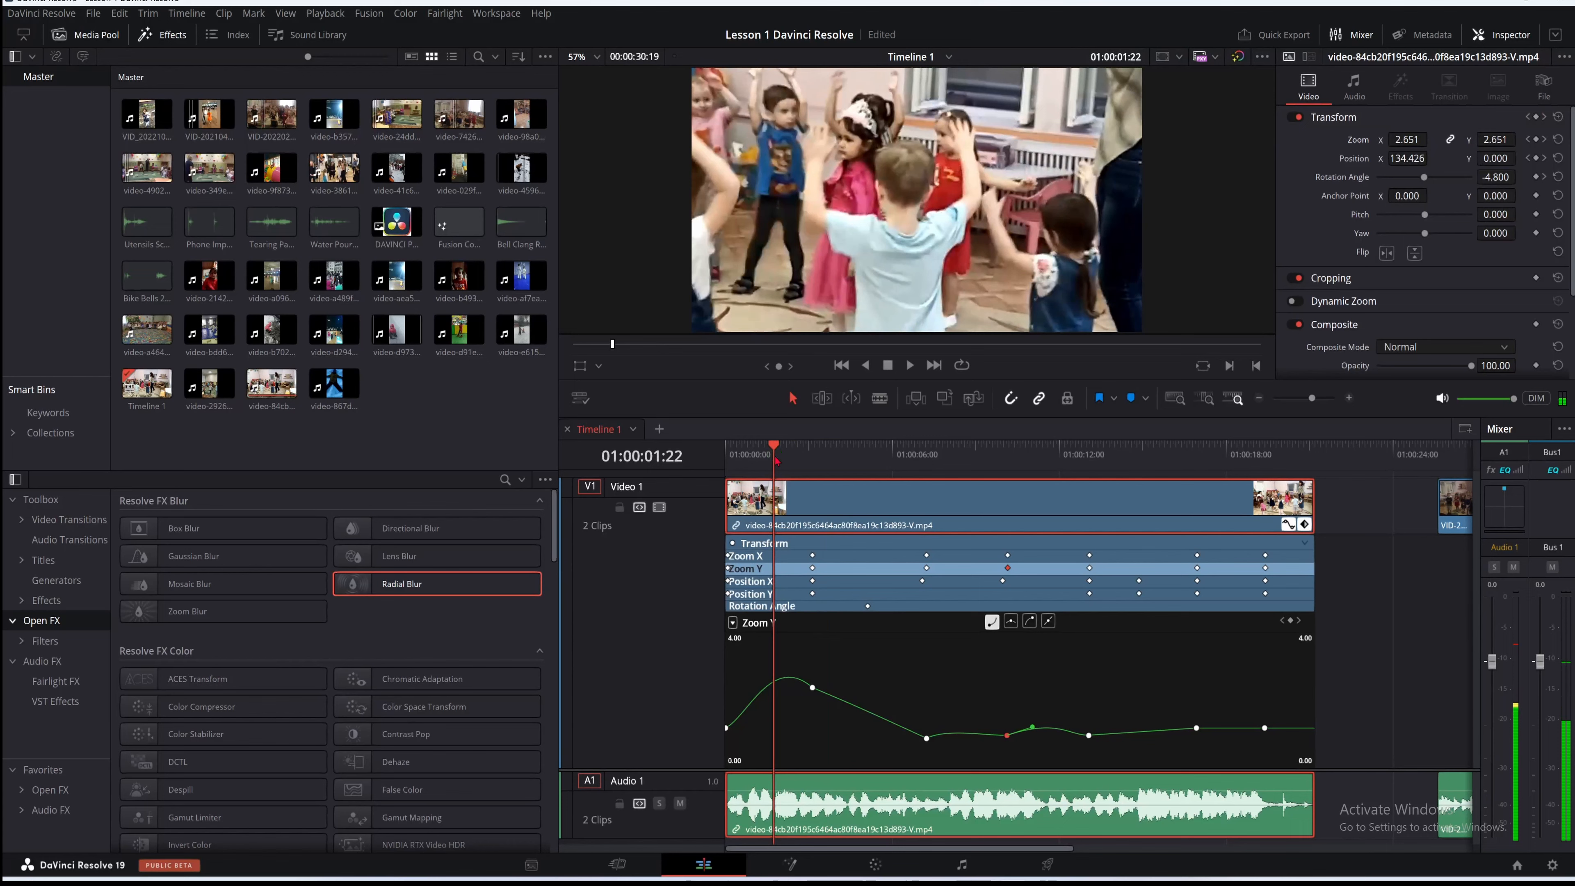
key("space")
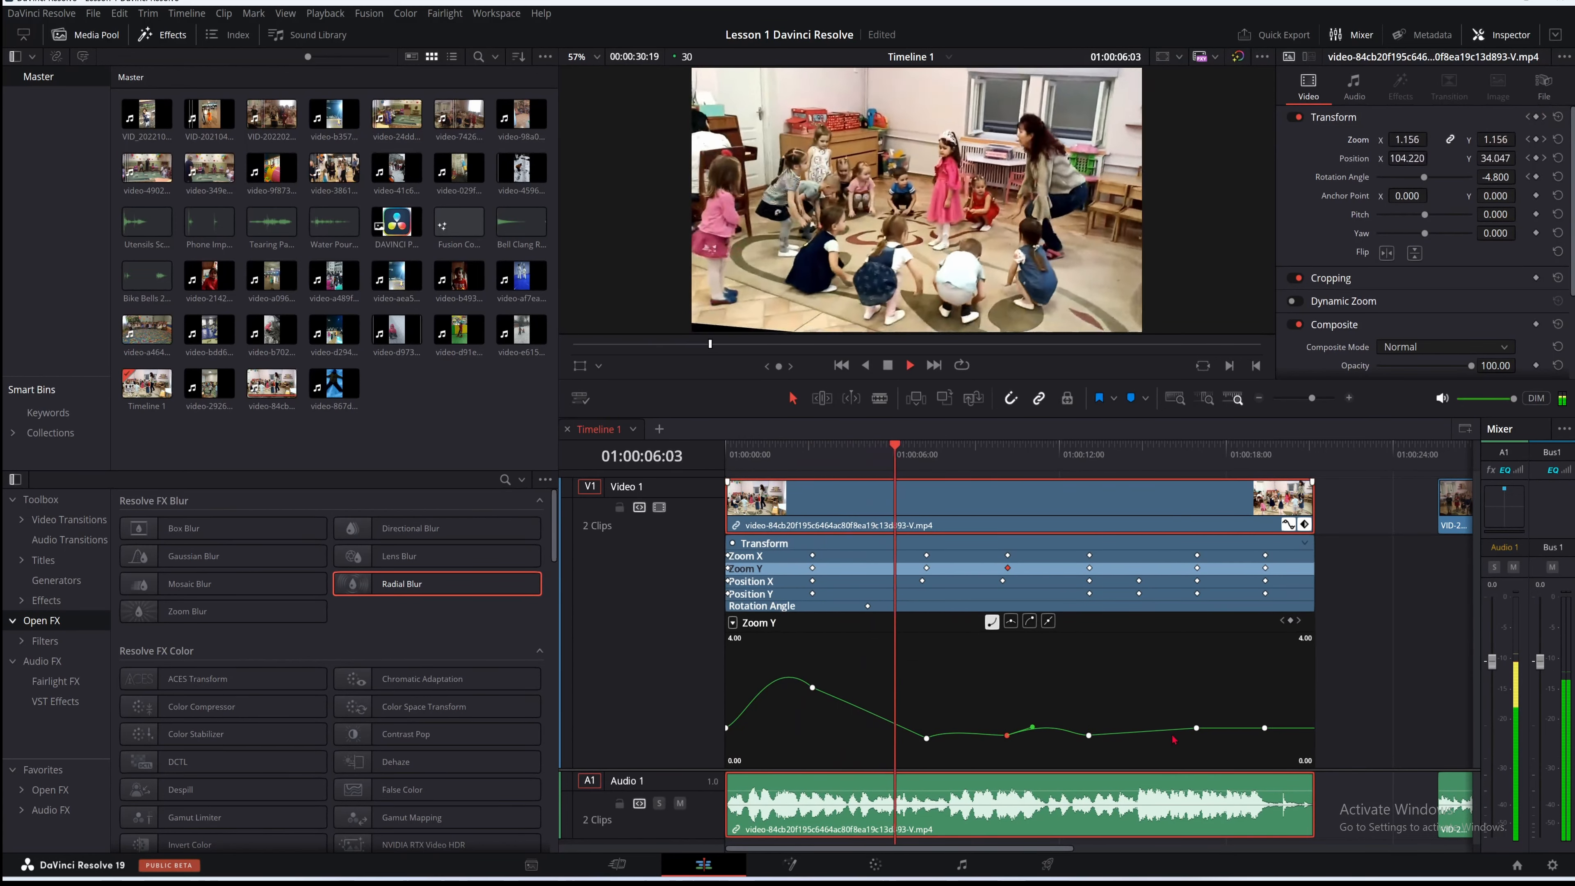
left_click(887, 363)
left_click_drag(1190, 453, 826, 552)
left_click(827, 558)
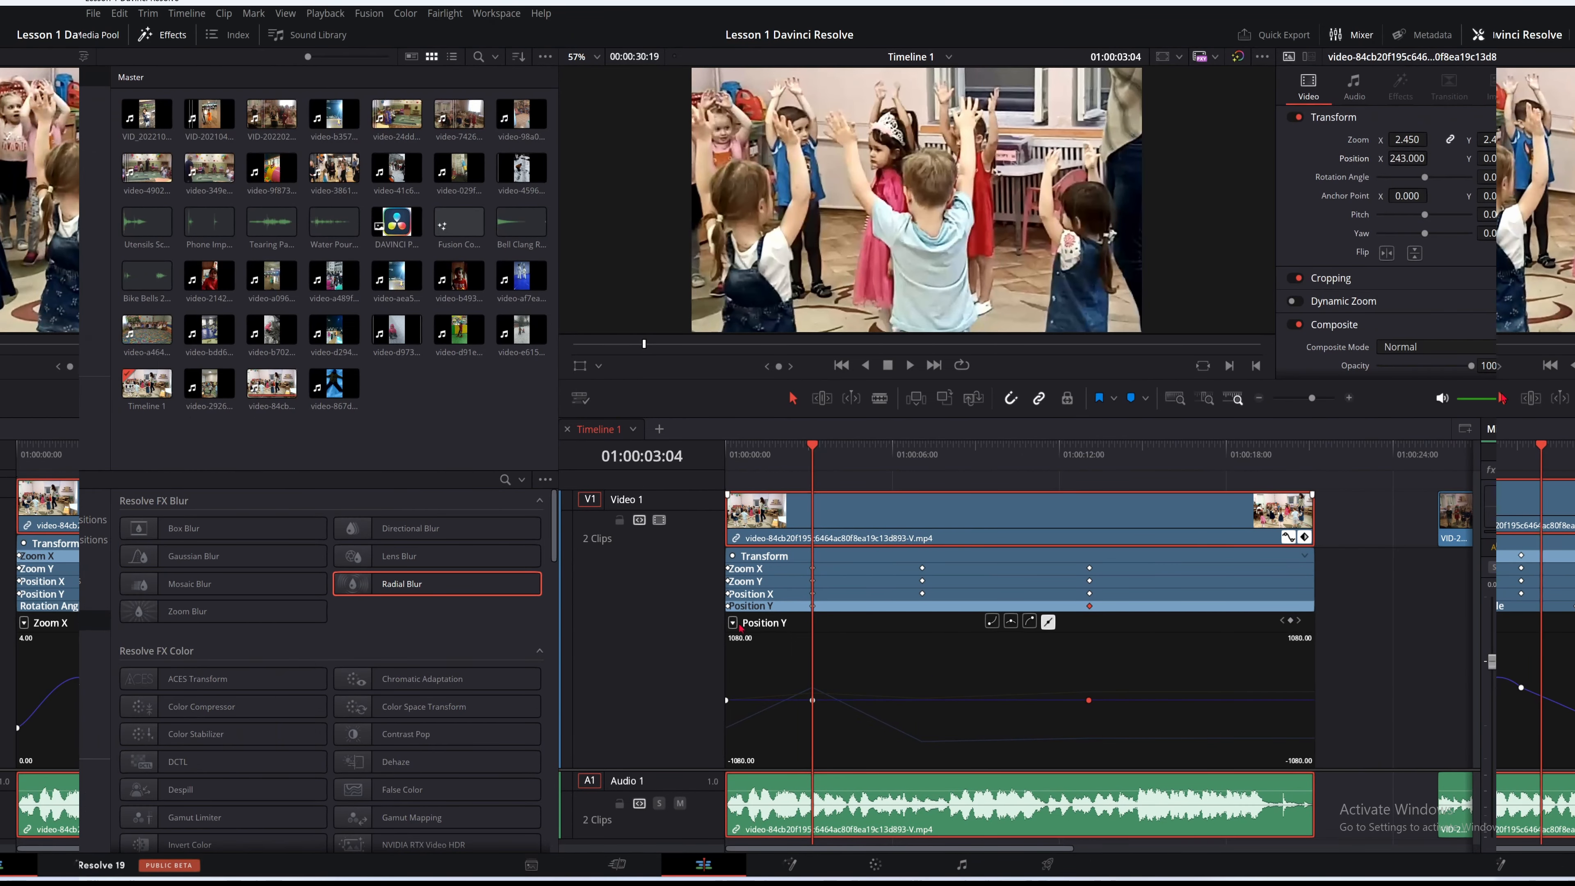
Hide the Rotation Angle curve, keeping Position X and Position Y shown, and move the playhead to 01:00:01:22
left_click(732, 623)
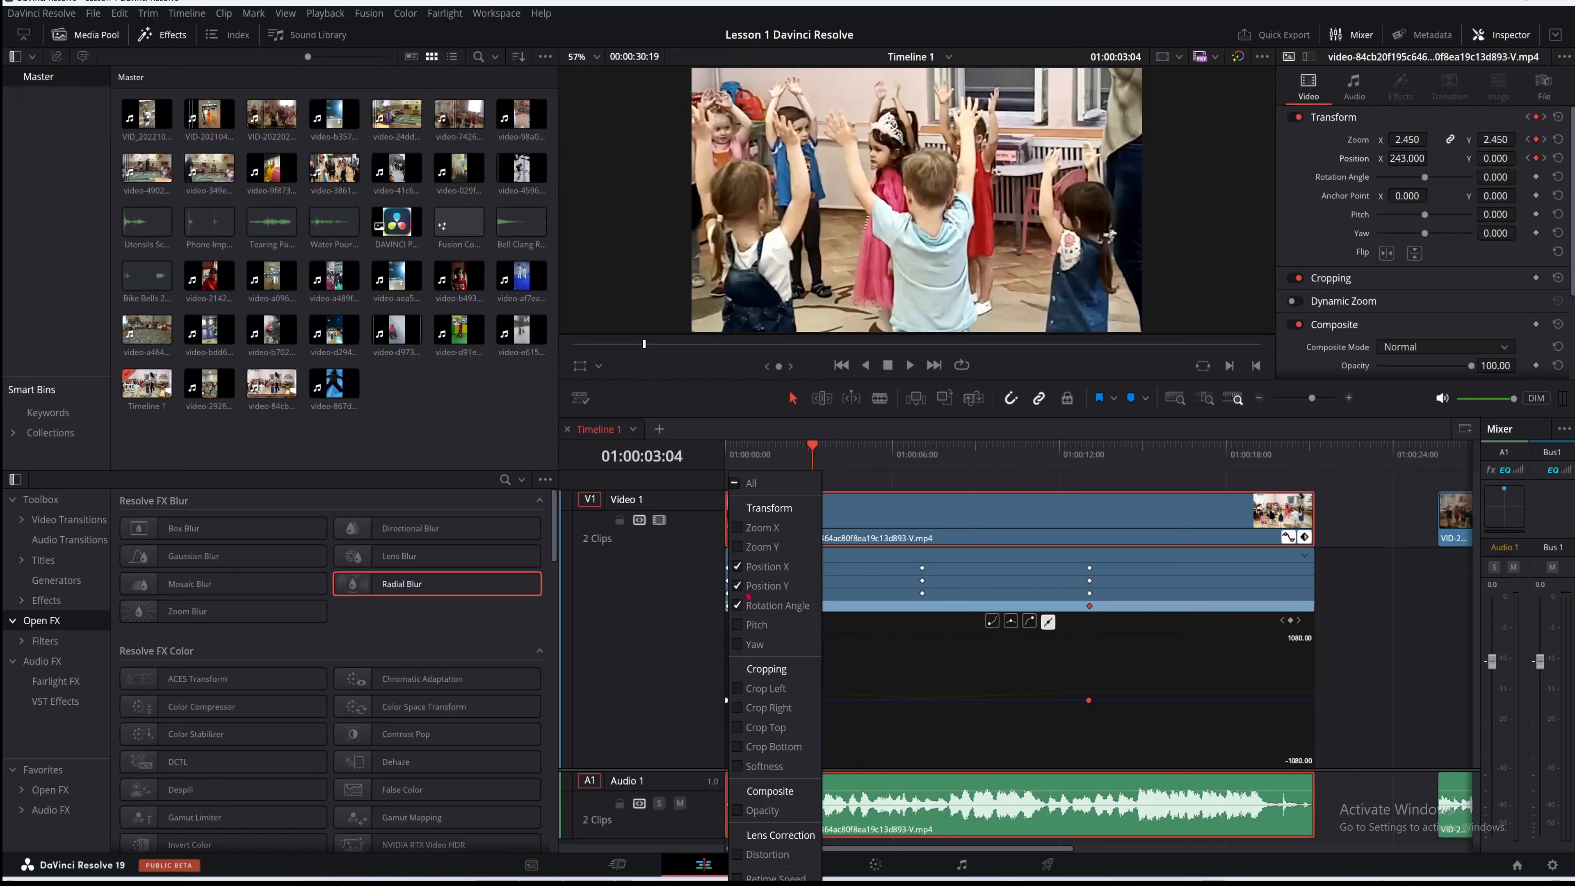
left_click(738, 604)
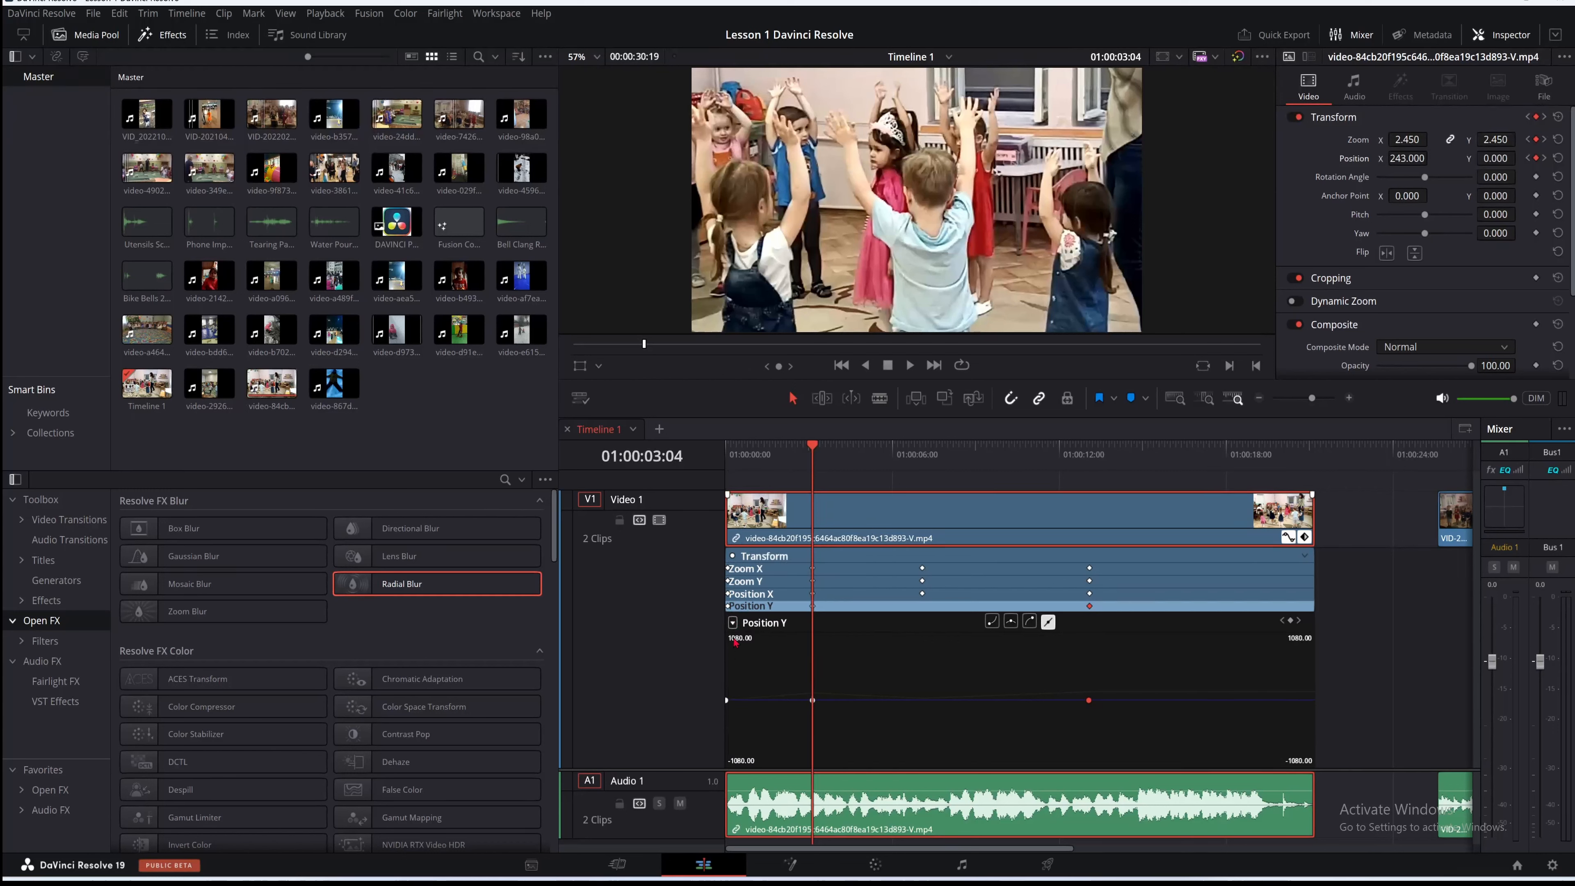
left_click(733, 626)
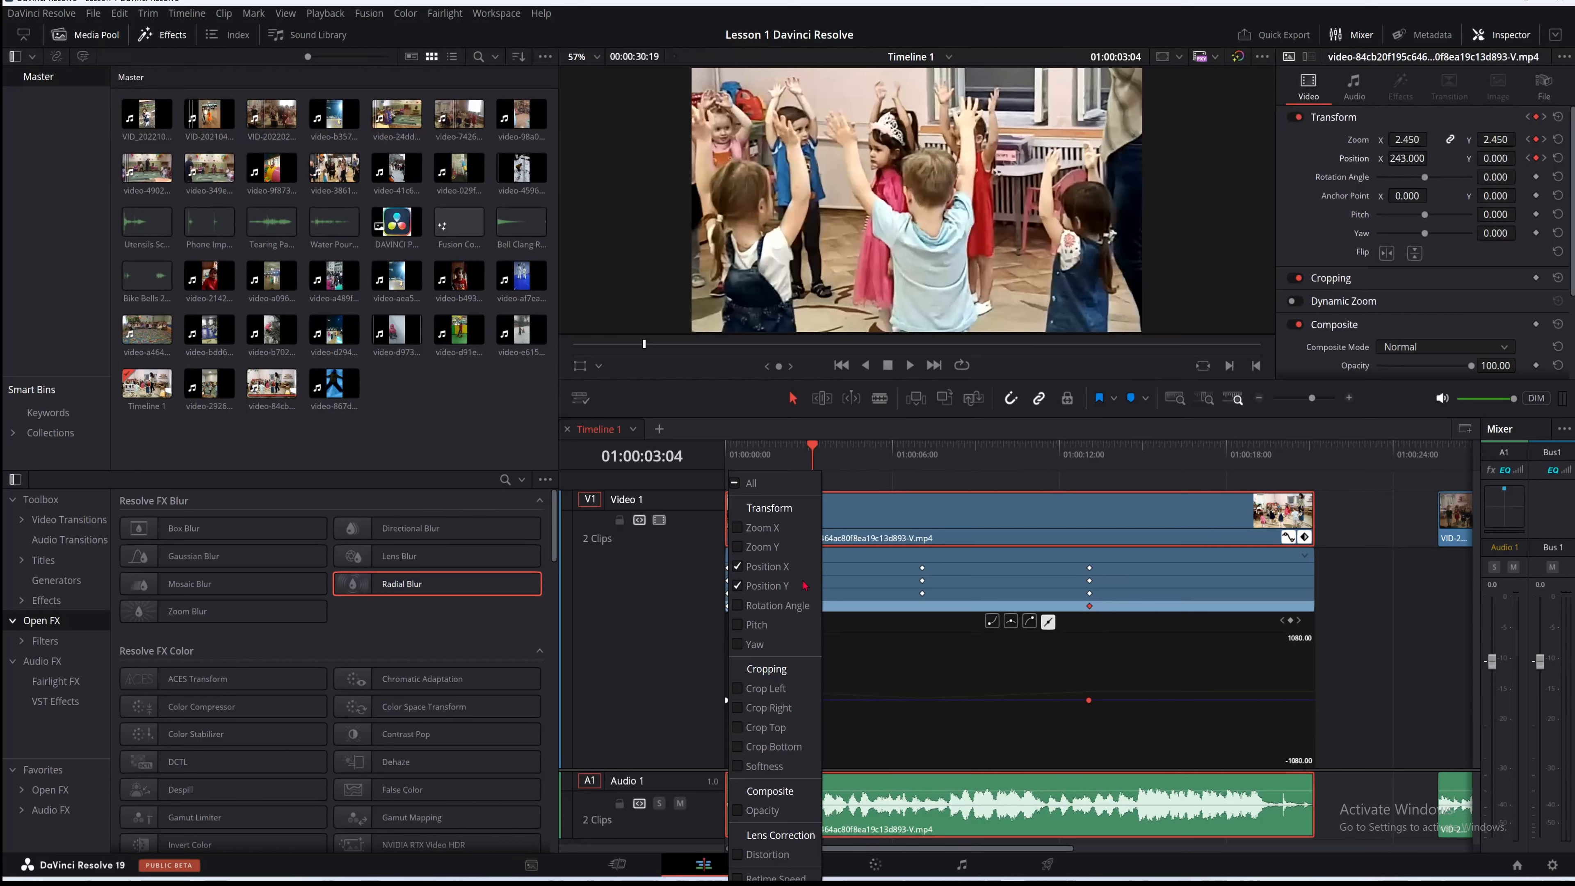
left_click(862, 466)
left_click_drag(861, 466, 776, 472)
Try lowering the Position Y keyframe at 01:00:03:04 in the curve editor, and undo the change
mouse_move(819, 699)
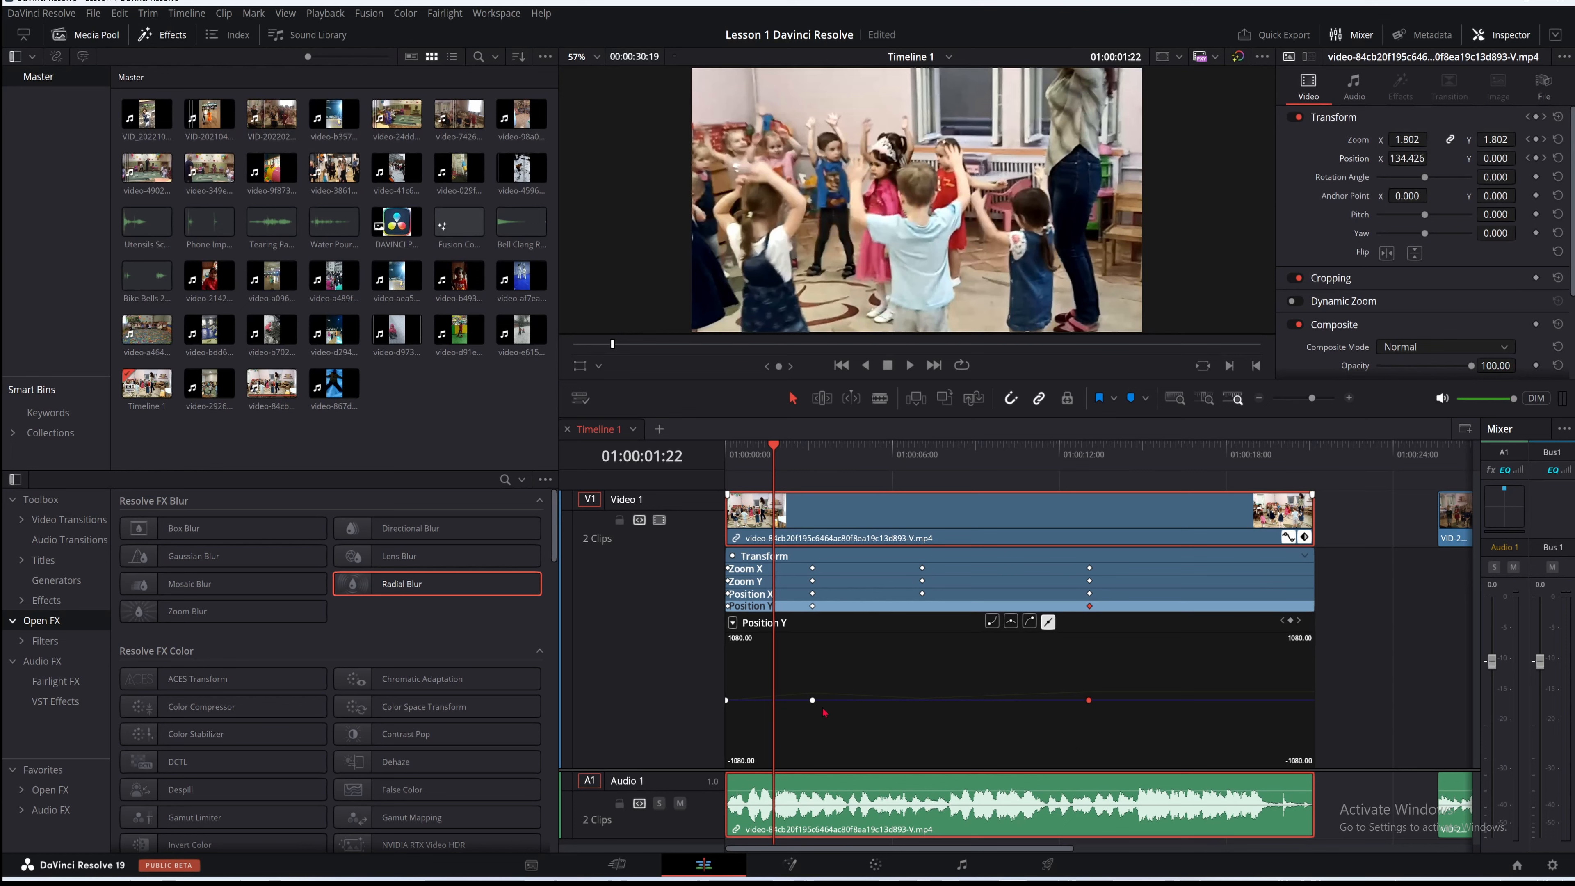
mouse_move(812, 700)
left_mouse_down()
mouse_move(806, 755)
mouse_move(815, 726)
left_mouse_up()
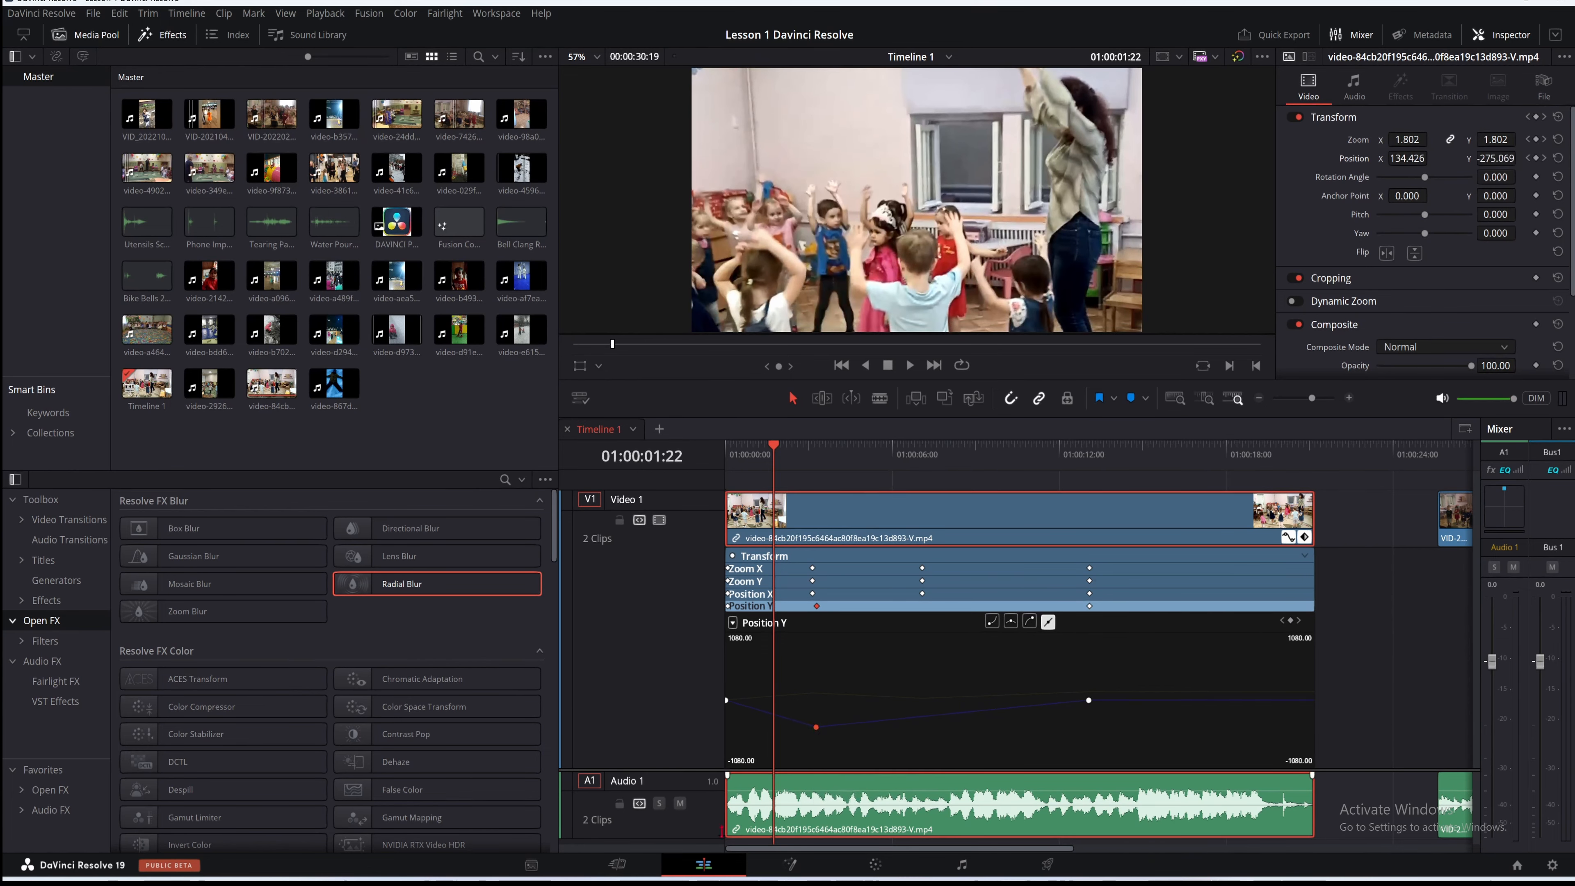
mouse_move(811, 724)
key("ctrl+z")
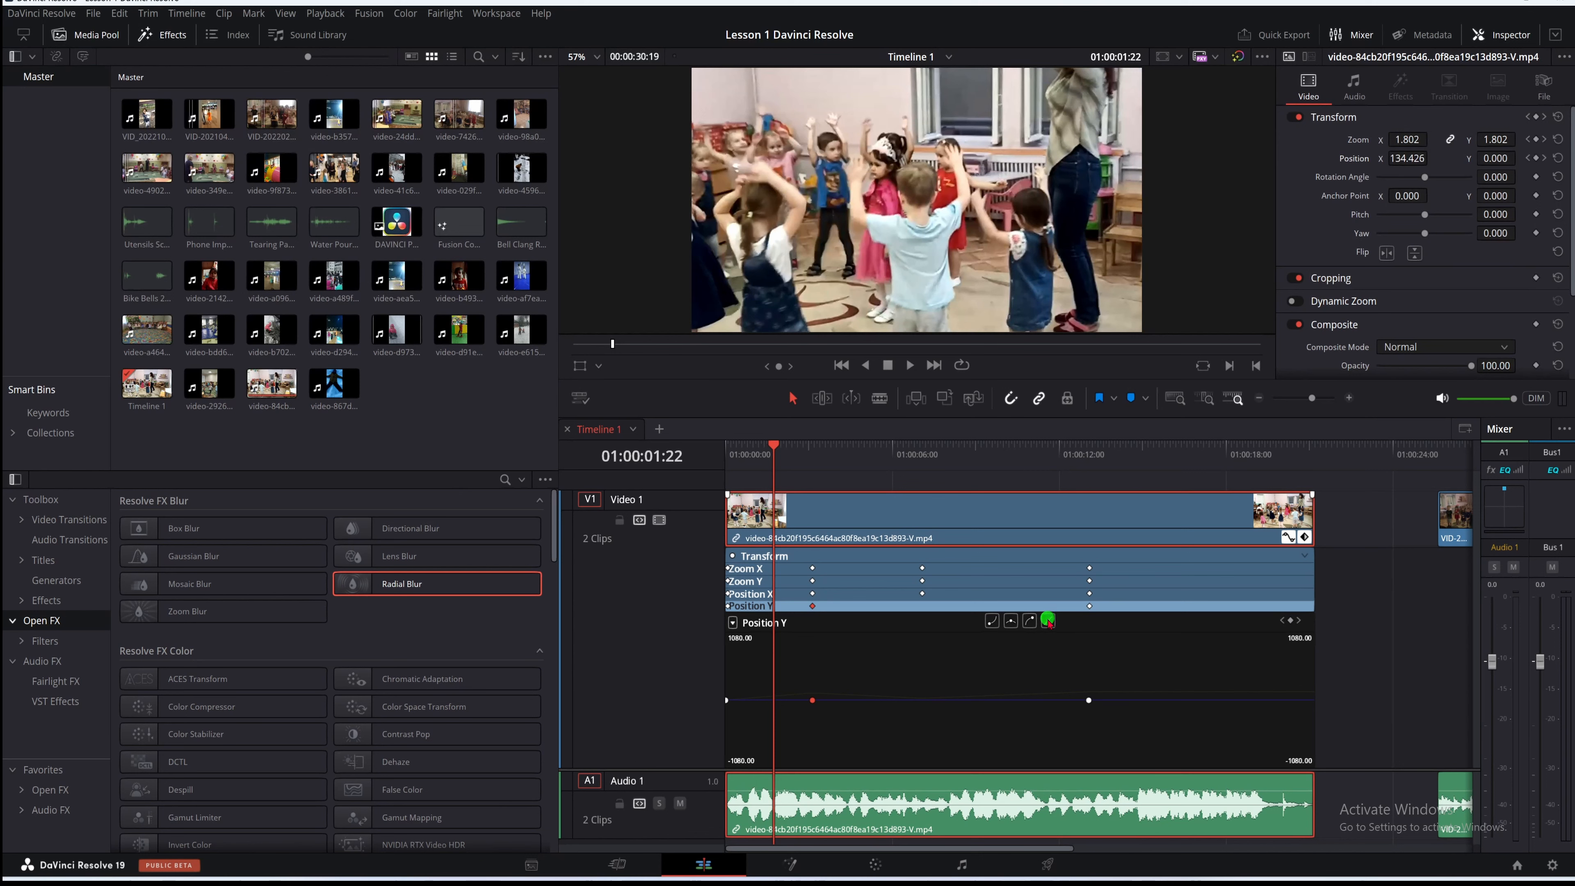
Ease into the Position X keyframe near 01:00:03:04 and shape its incoming handle into a short, slightly raised bend
left_click(803, 693)
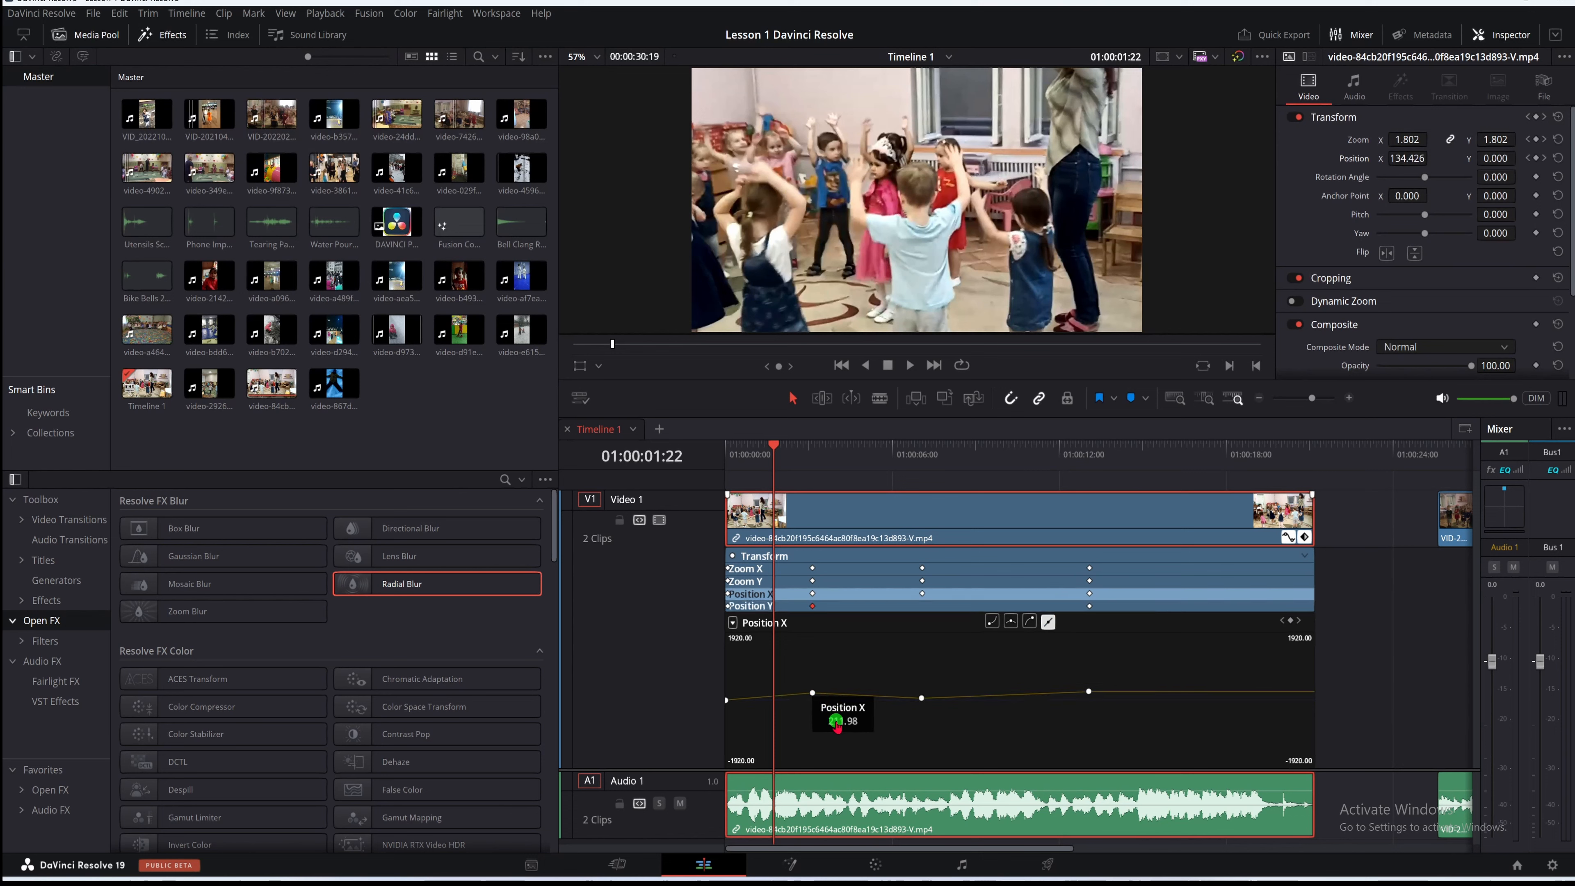
left_click(814, 693)
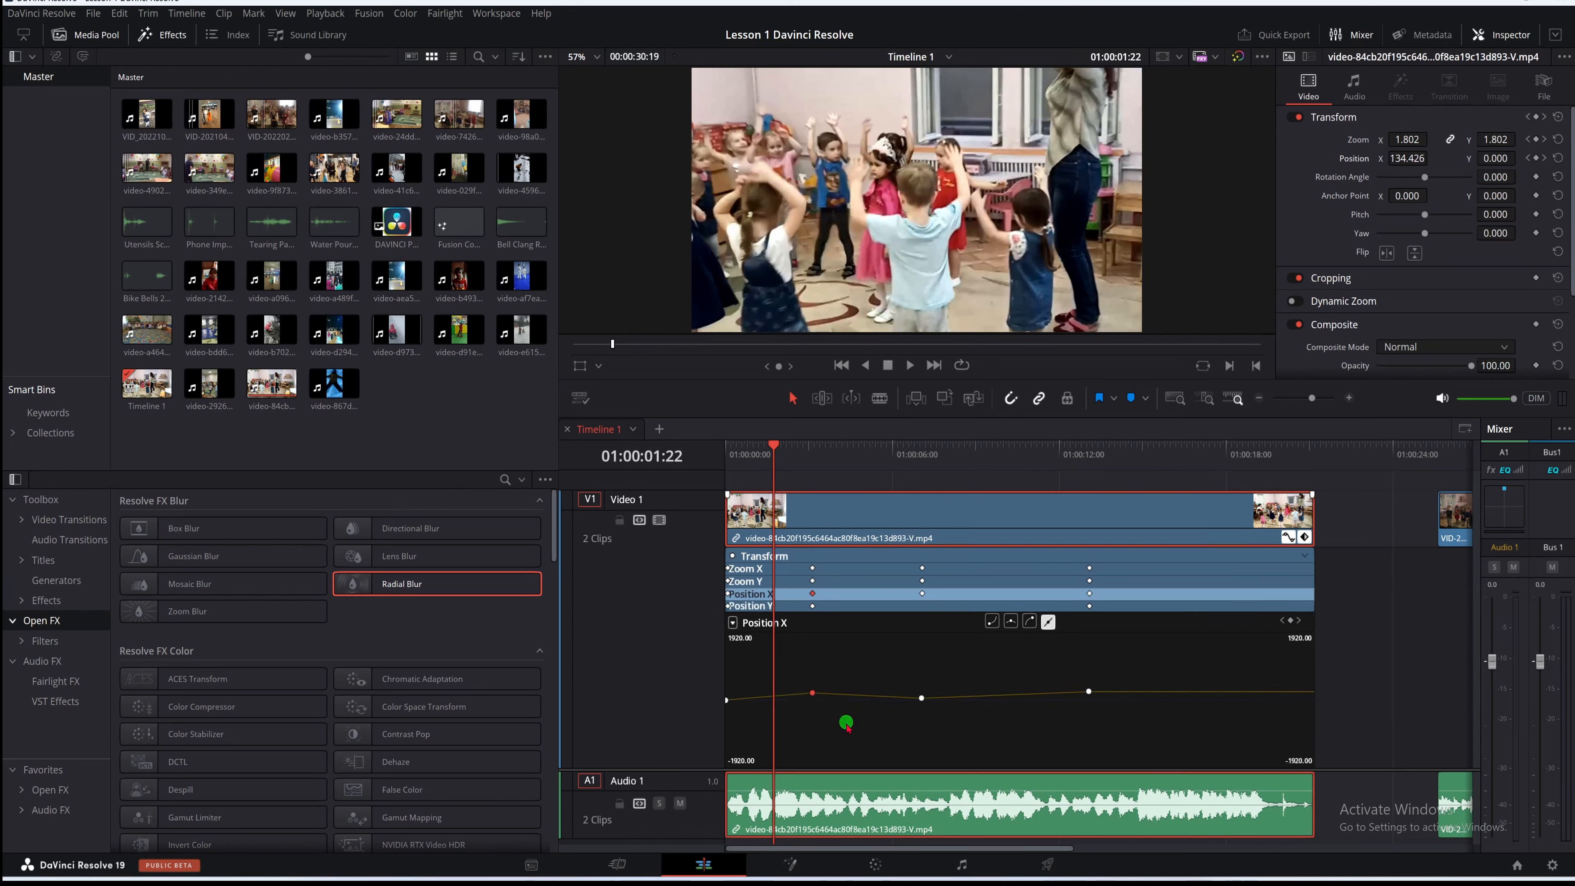
left_click(1028, 622)
mouse_move(810, 694)
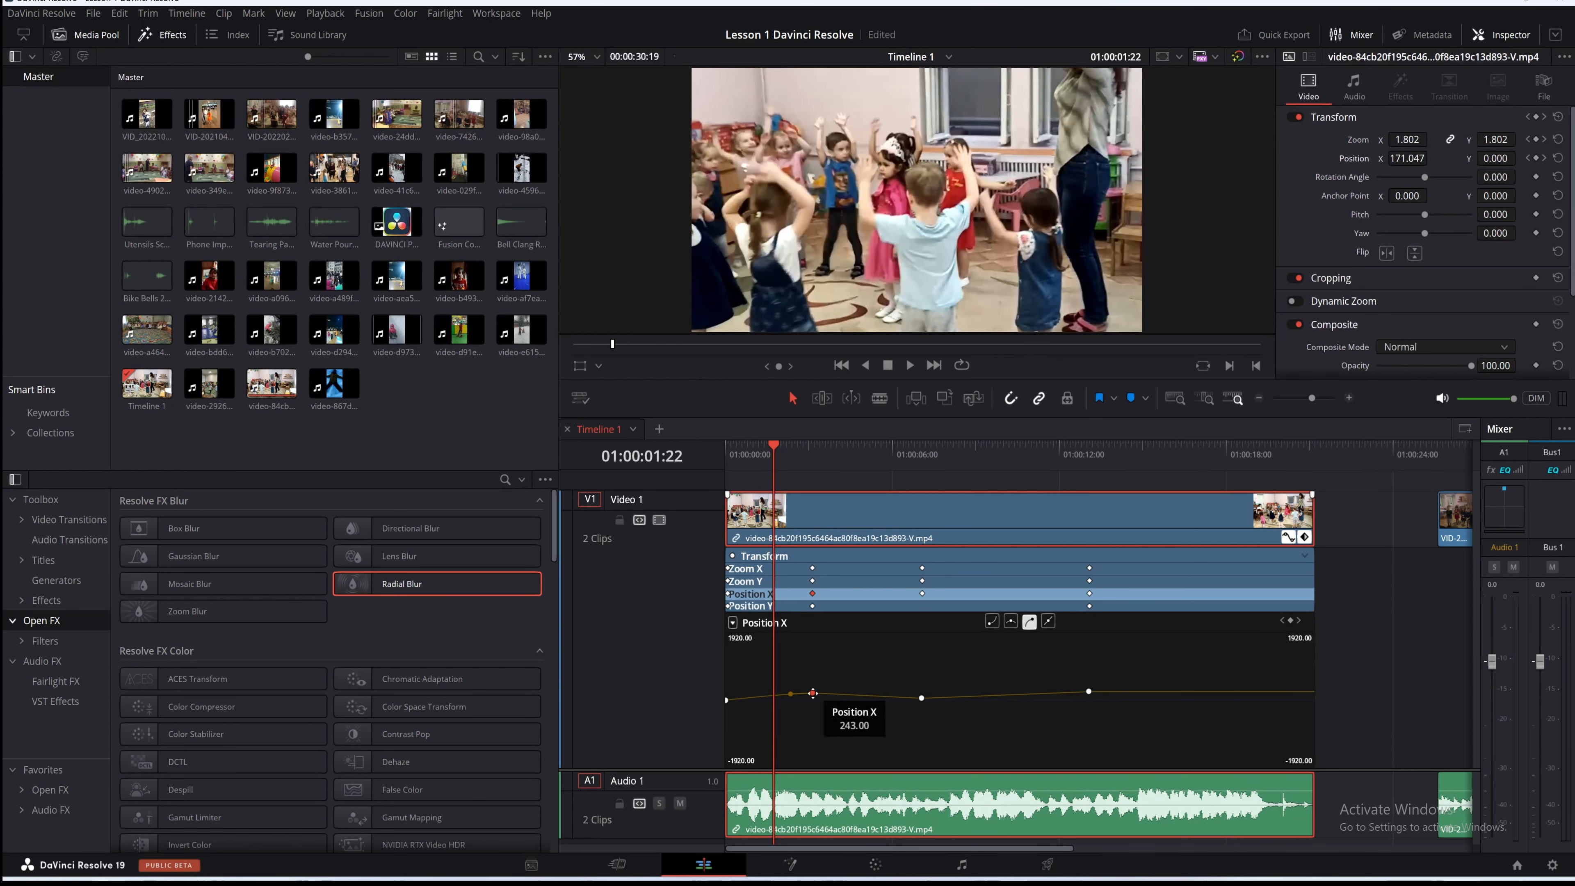
left_click_drag(811, 693, 804, 675)
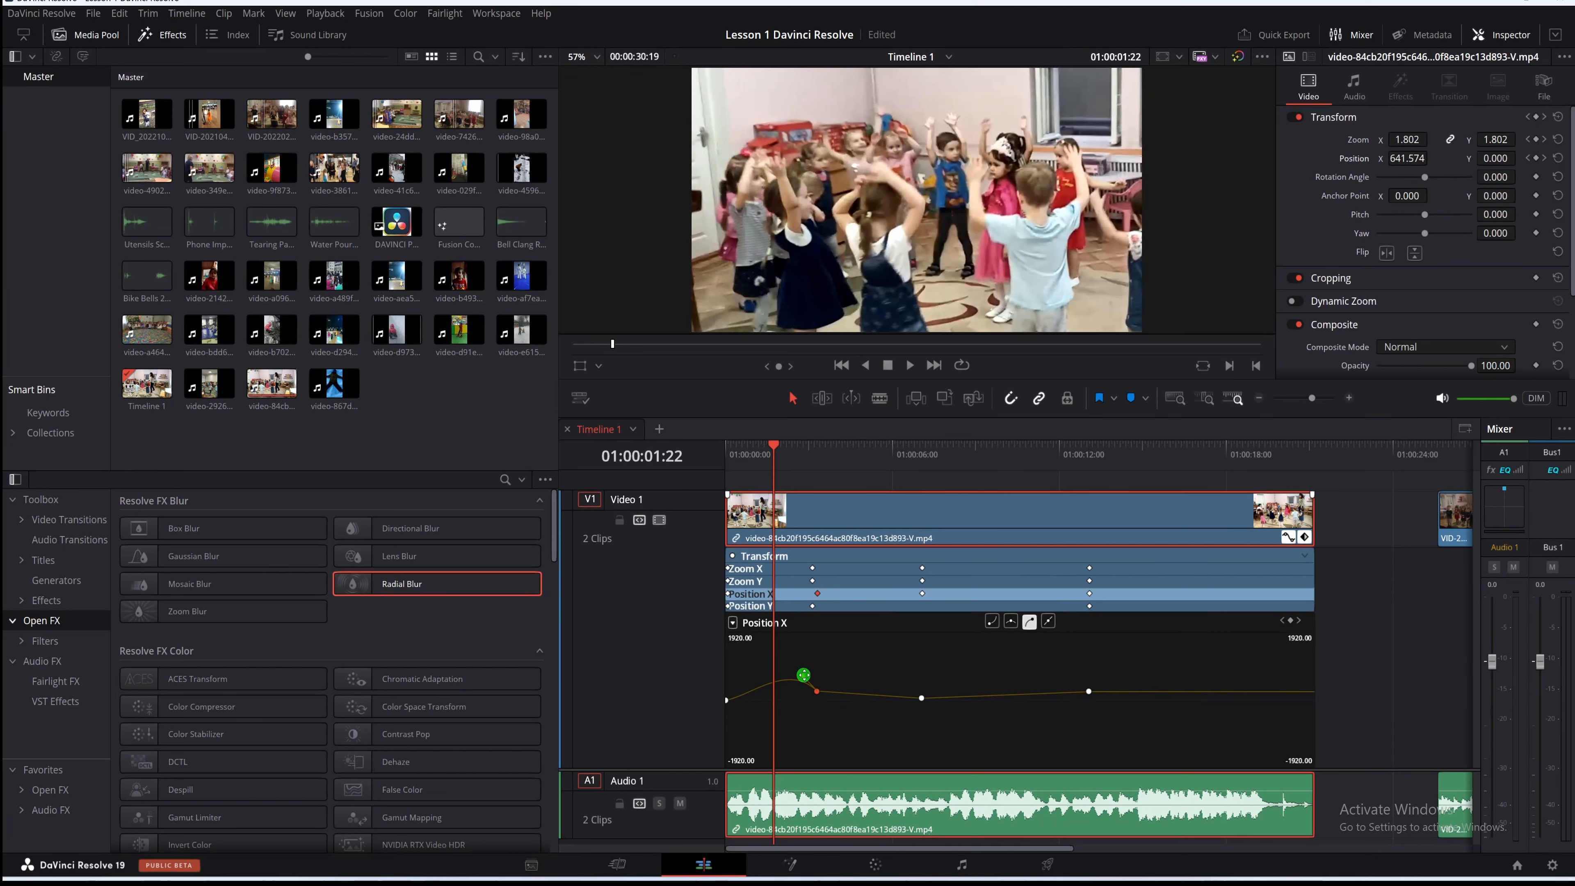
mouse_move(812, 690)
mouse_move(802, 676)
left_mouse_down()
mouse_move(813, 698)
mouse_move(825, 673)
mouse_move(810, 687)
left_mouse_up()
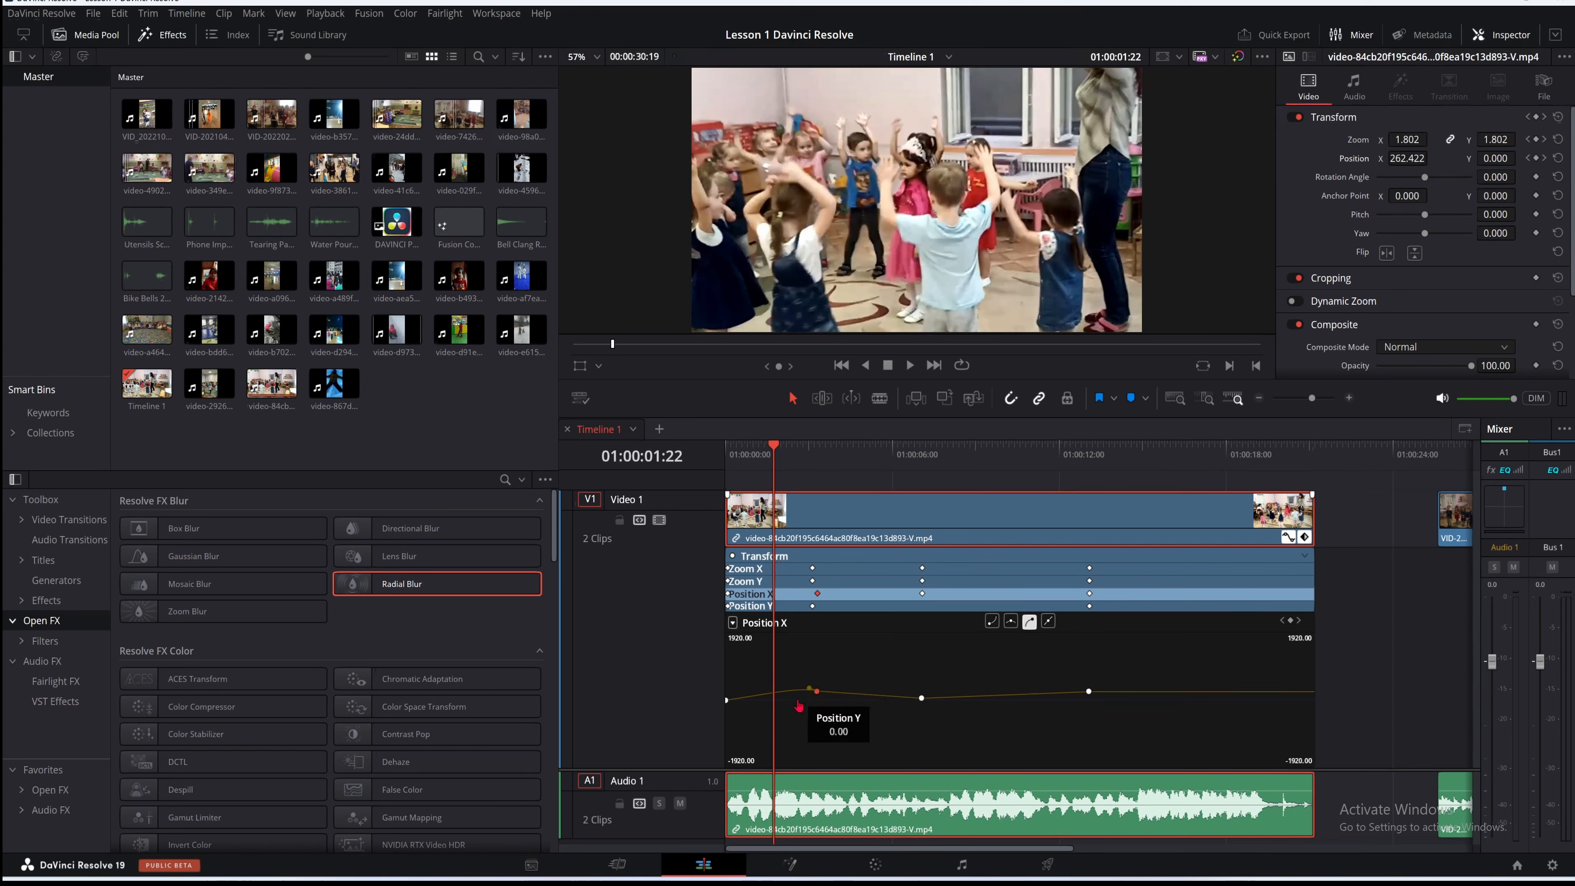
Move the second Position Y keyframe later, to about 01:00:04:25, and raise it well above zero on the curve
left_click(802, 698)
left_click_drag(803, 696, 847, 697)
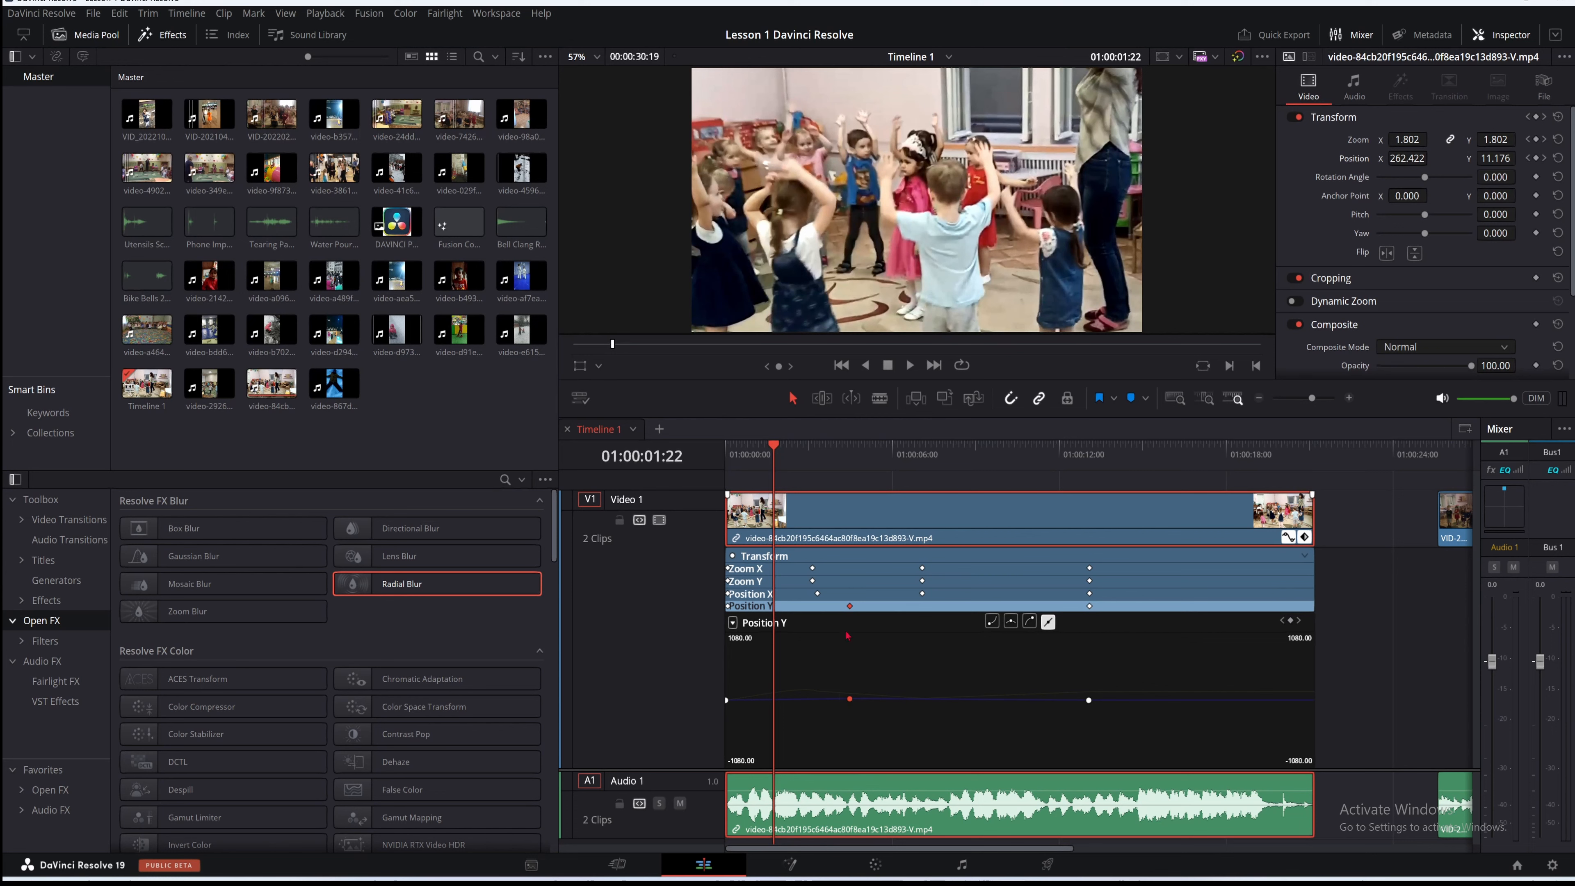
mouse_move(850, 701)
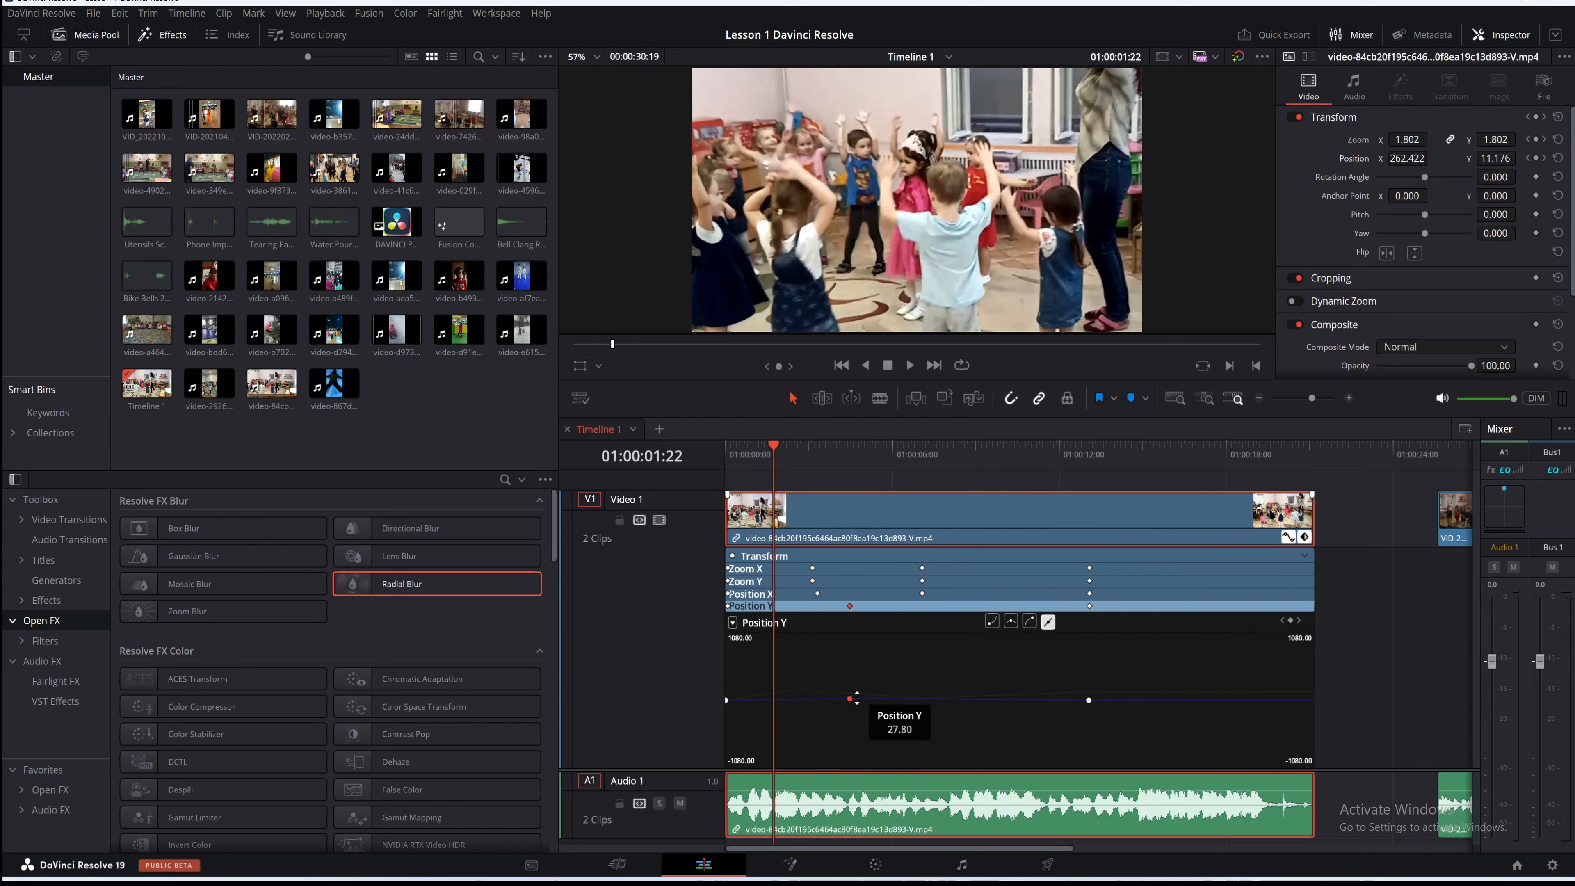
mouse_move(849, 701)
left_mouse_down()
mouse_move(858, 718)
mouse_move(859, 676)
left_mouse_up()
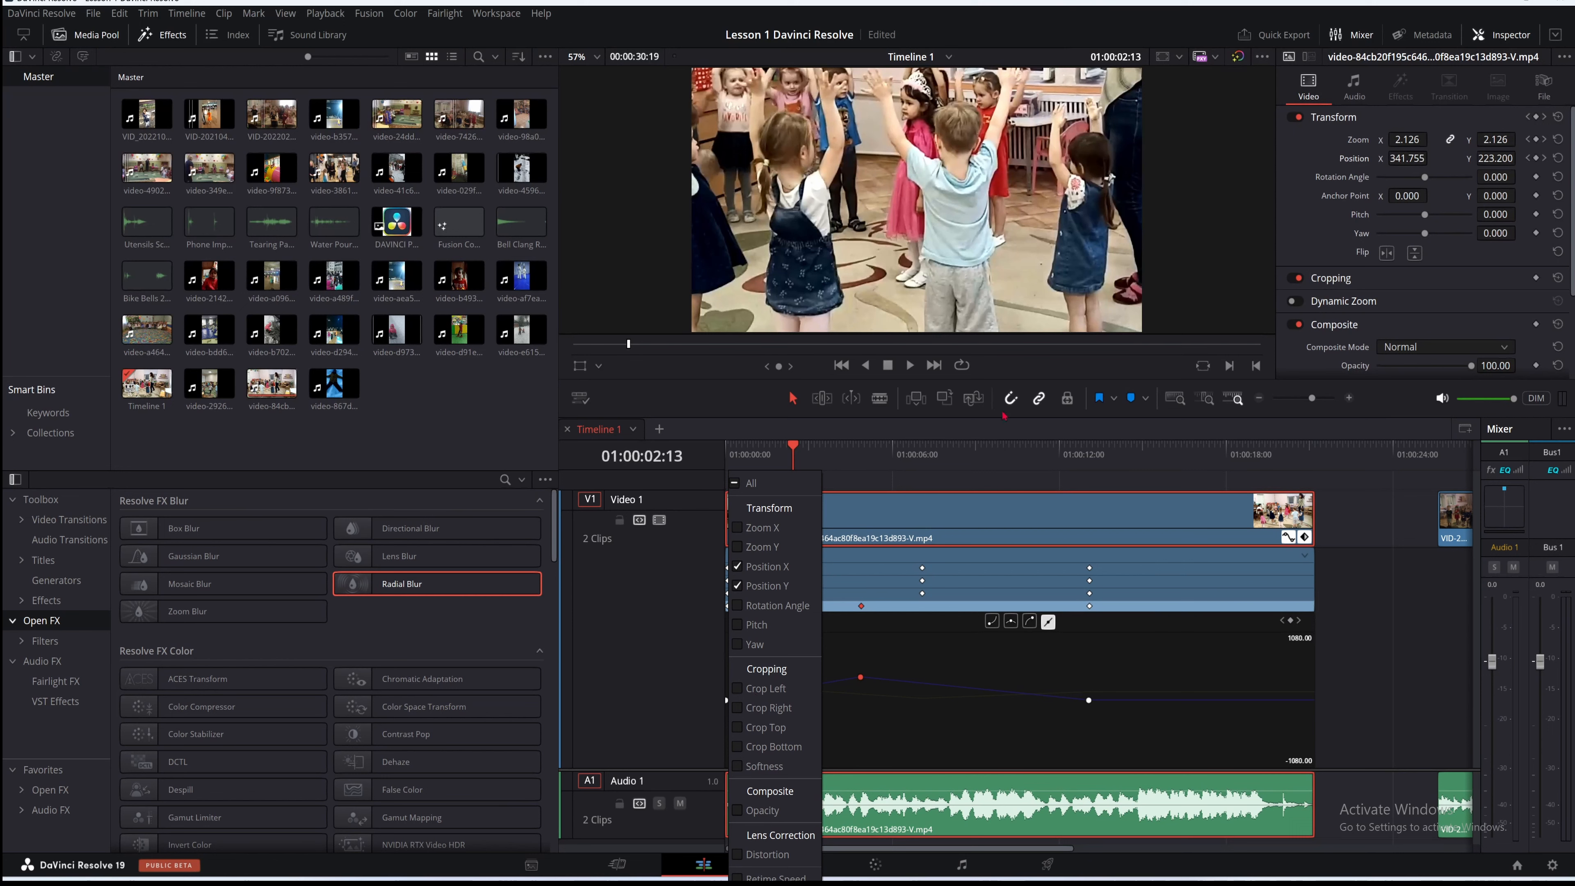
left_click(1076, 650)
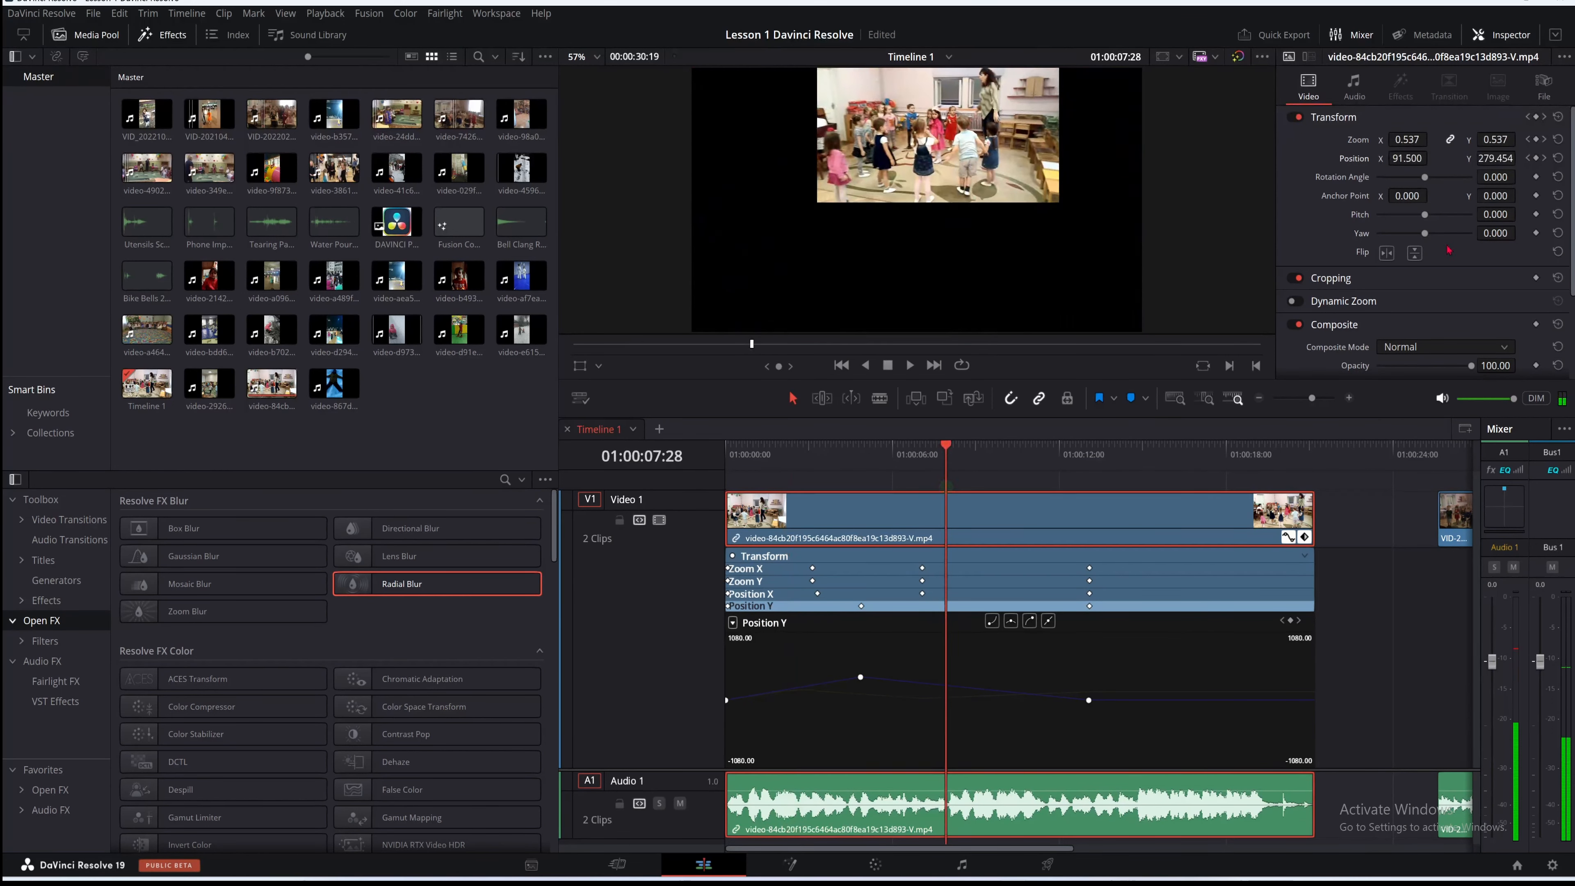
Expand the clip's Cropping settings and add a keyframe for all of them at 01:00:07:28
scroll(1445, 279, "down", 1)
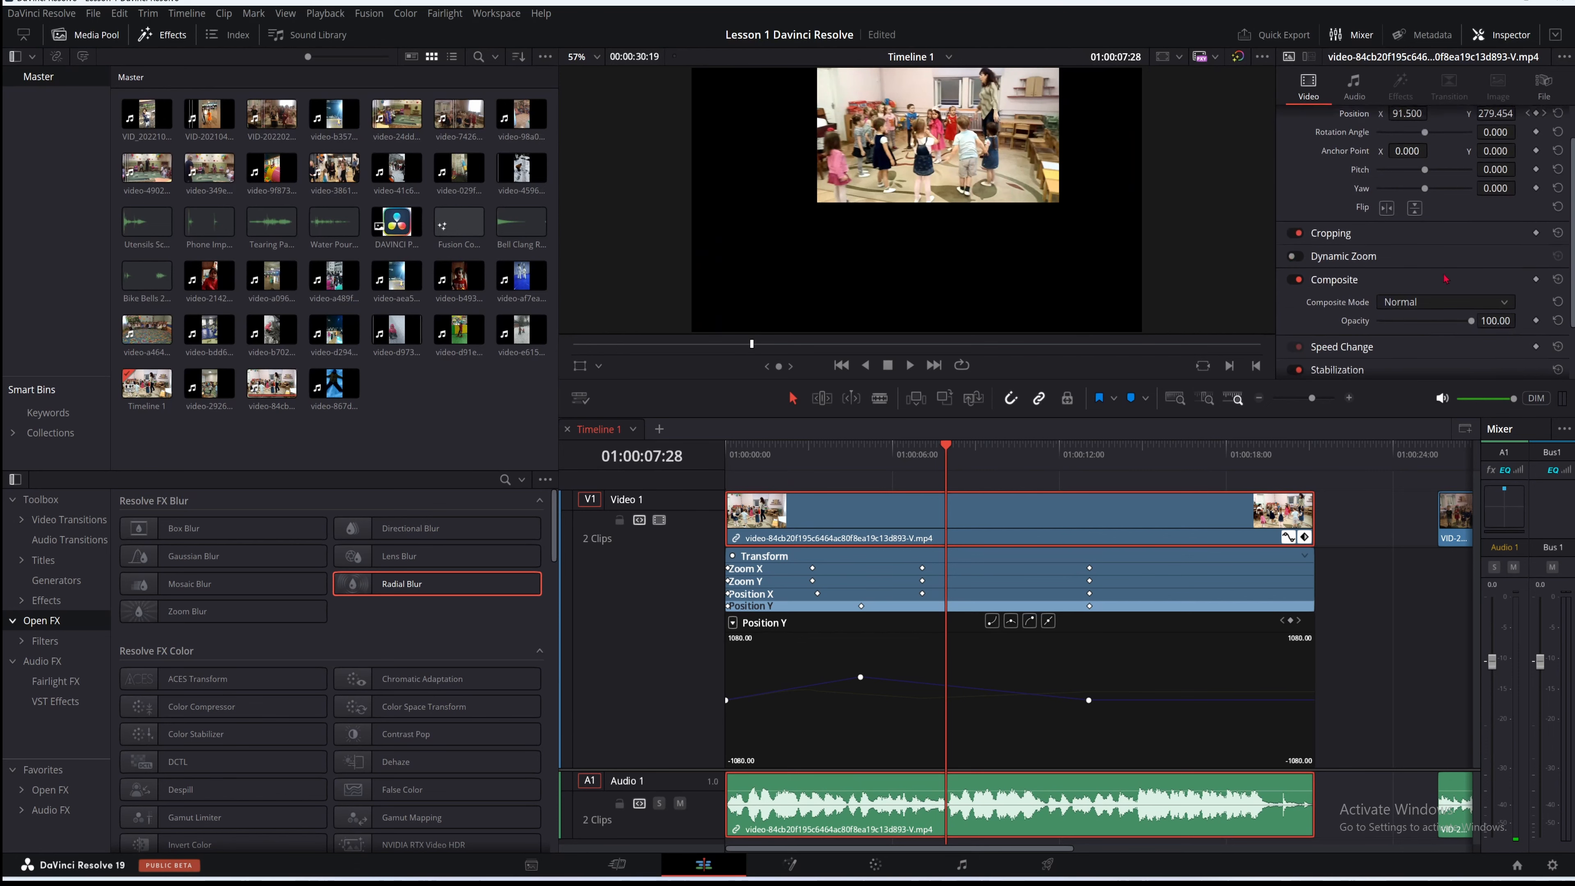
scroll(1445, 278, "down", 3)
scroll(1380, 231, "up", 3)
left_click(1380, 231)
left_click(1536, 233)
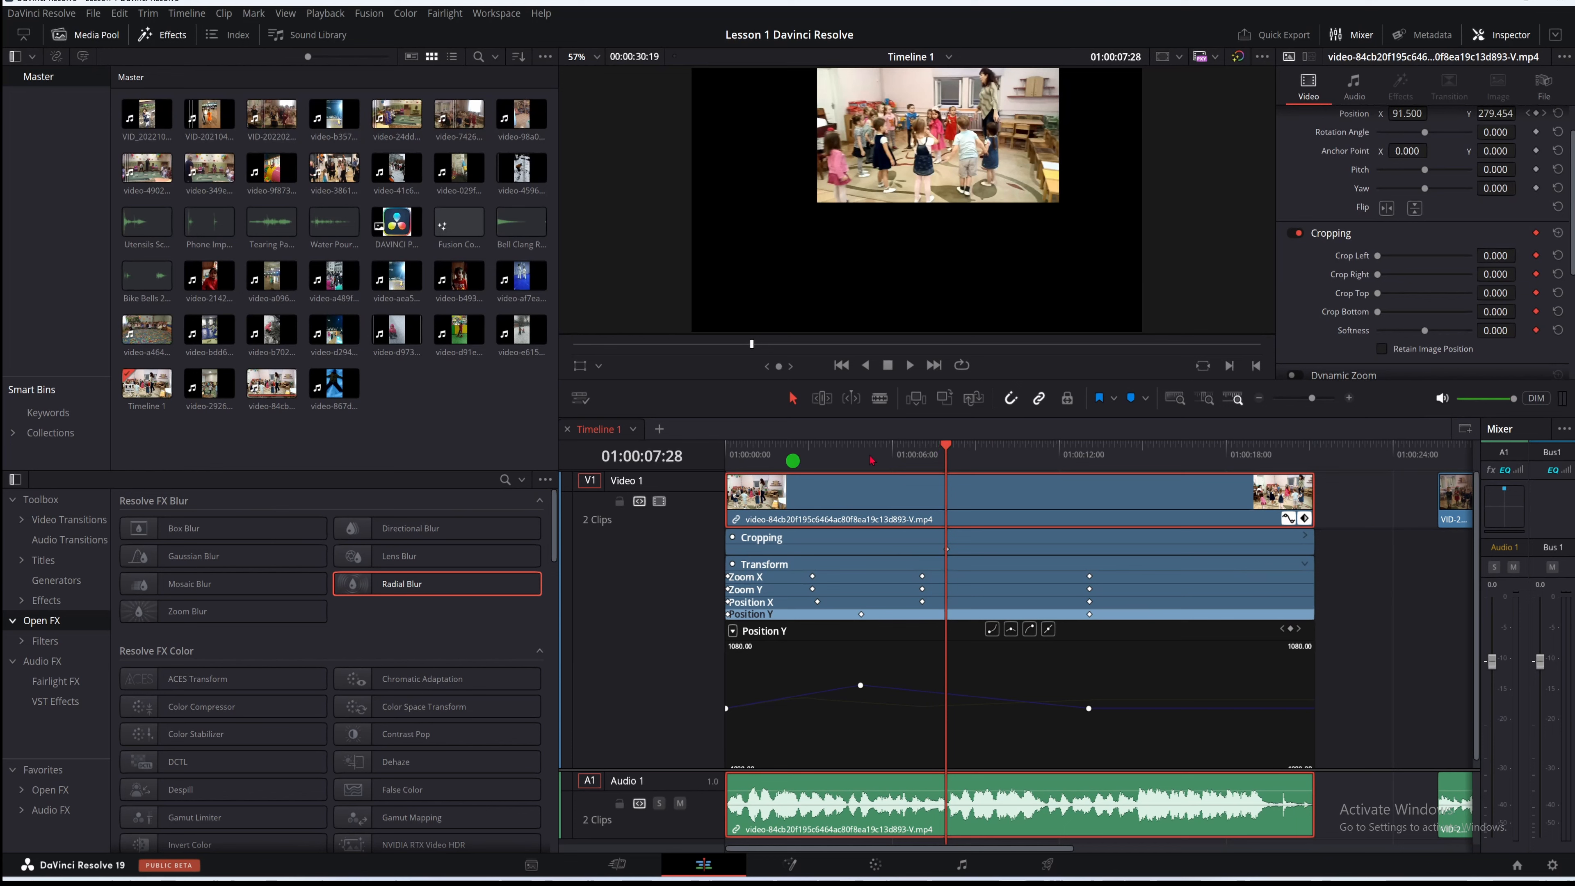
At 01:00:01:03, set Crop Left to 32 and Crop Right to 54
left_click(749, 463)
left_click_drag(749, 463, 756, 464)
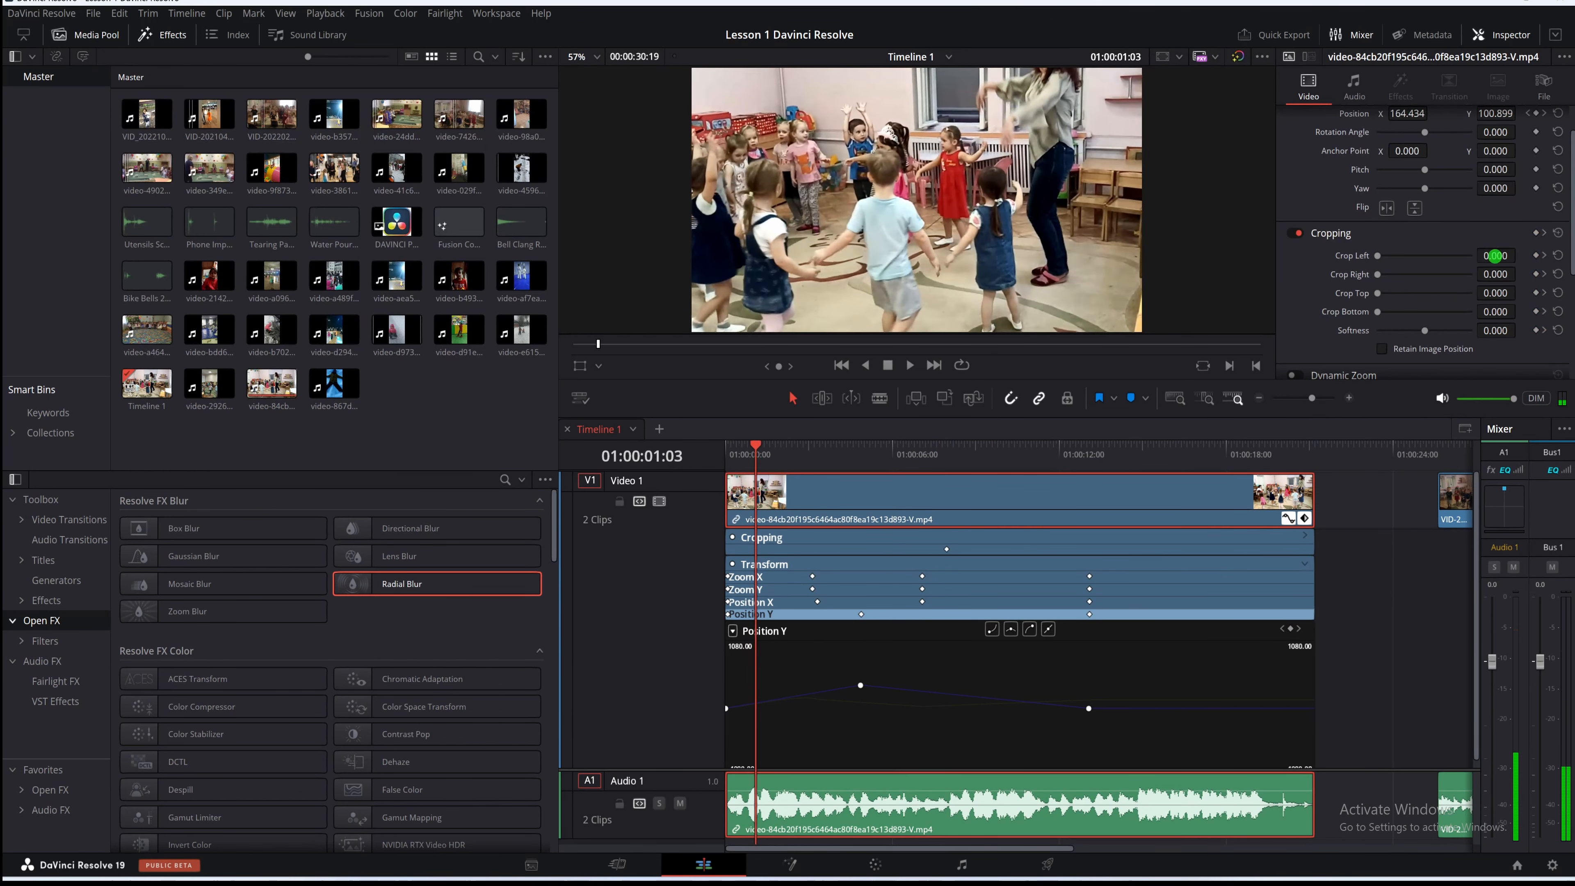
left_click_drag(1495, 255, 1520, 273)
Play the clip's opening, return to 01:00:01:03, and check which parameters are enabled for the curve display
left_click(733, 458)
key("space")
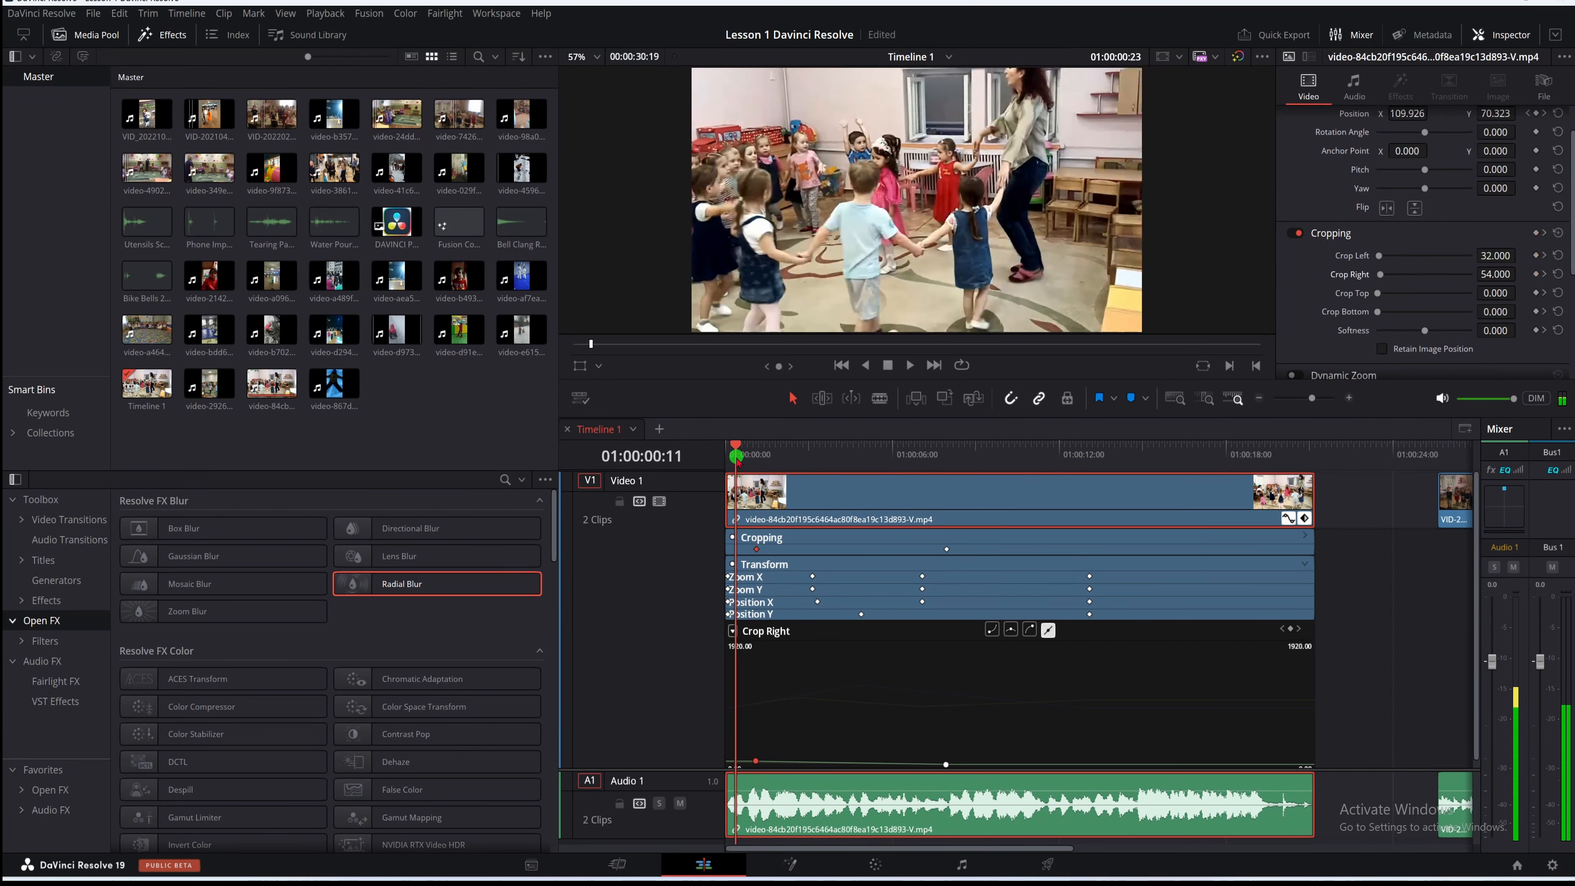
left_click(751, 463)
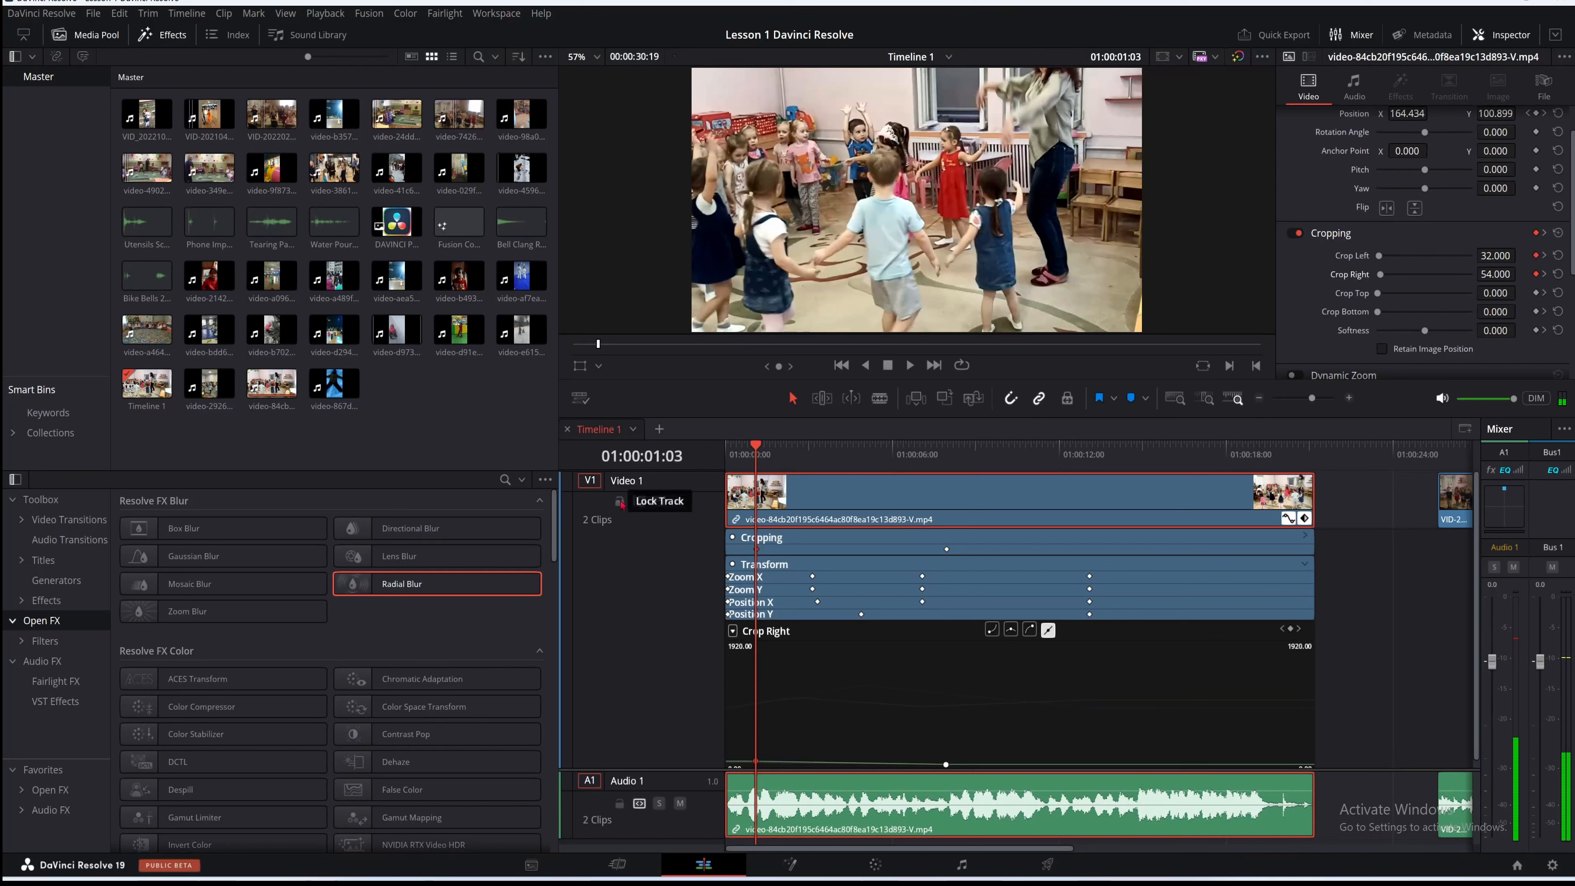
left_click(732, 632)
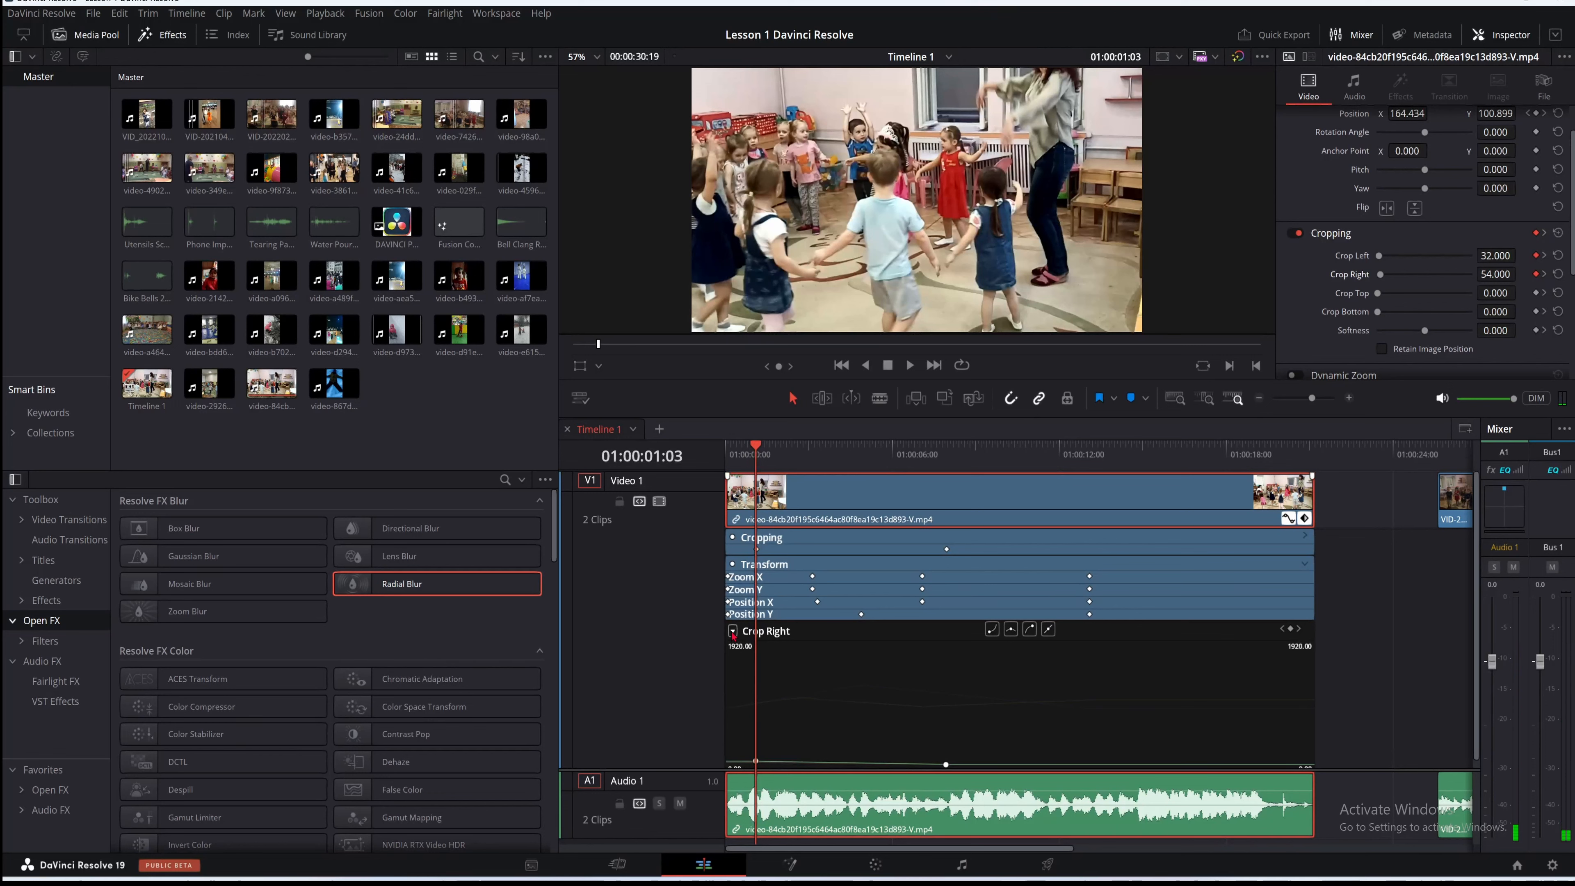
left_click(732, 632)
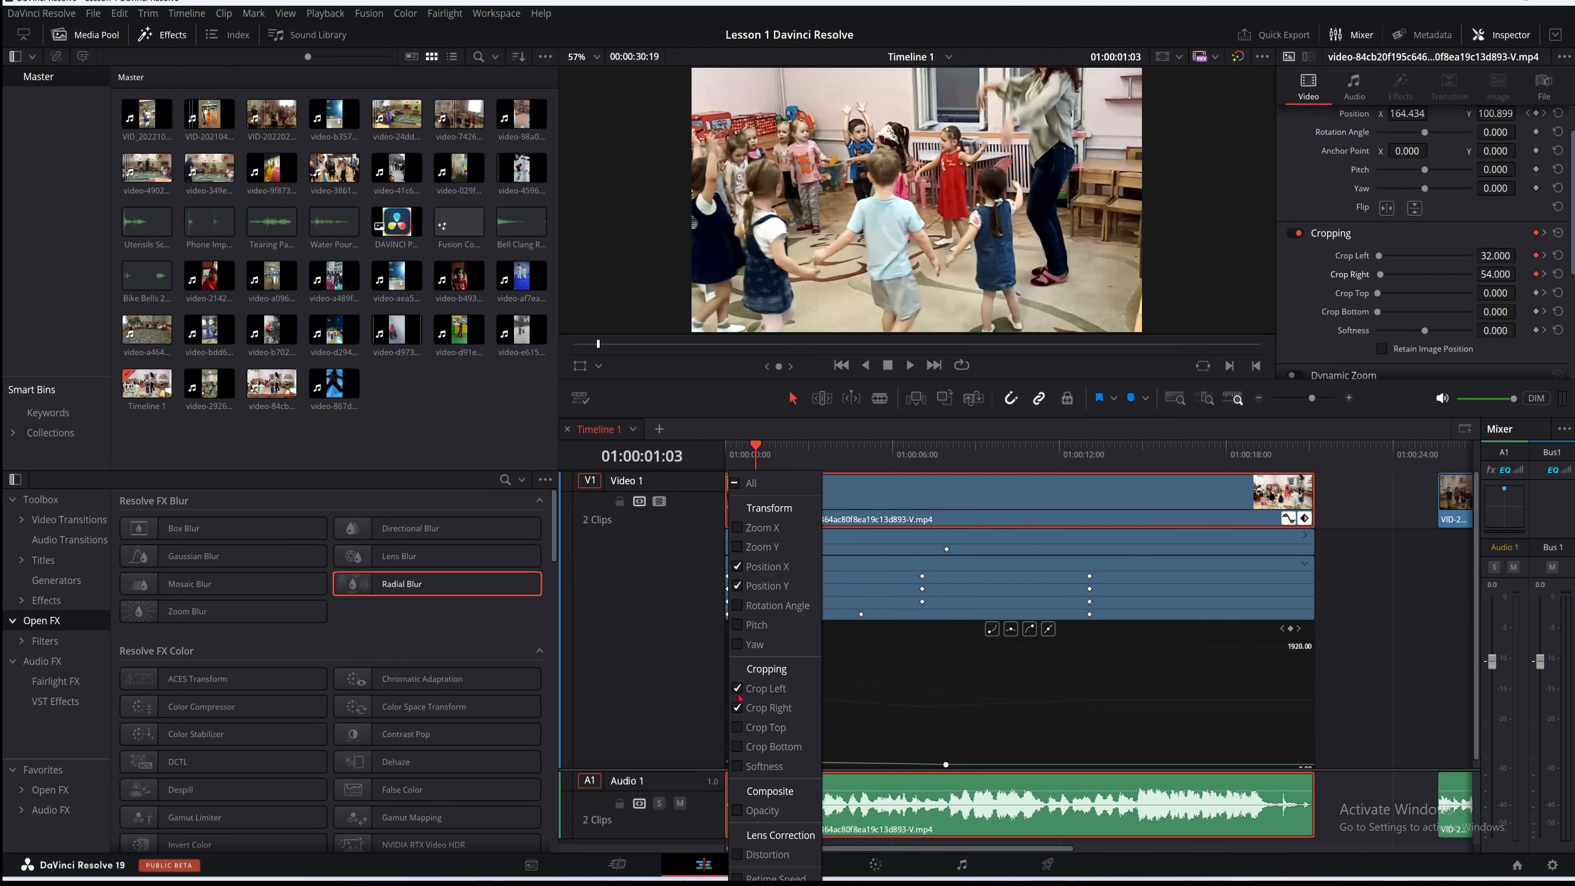
left_click(863, 661)
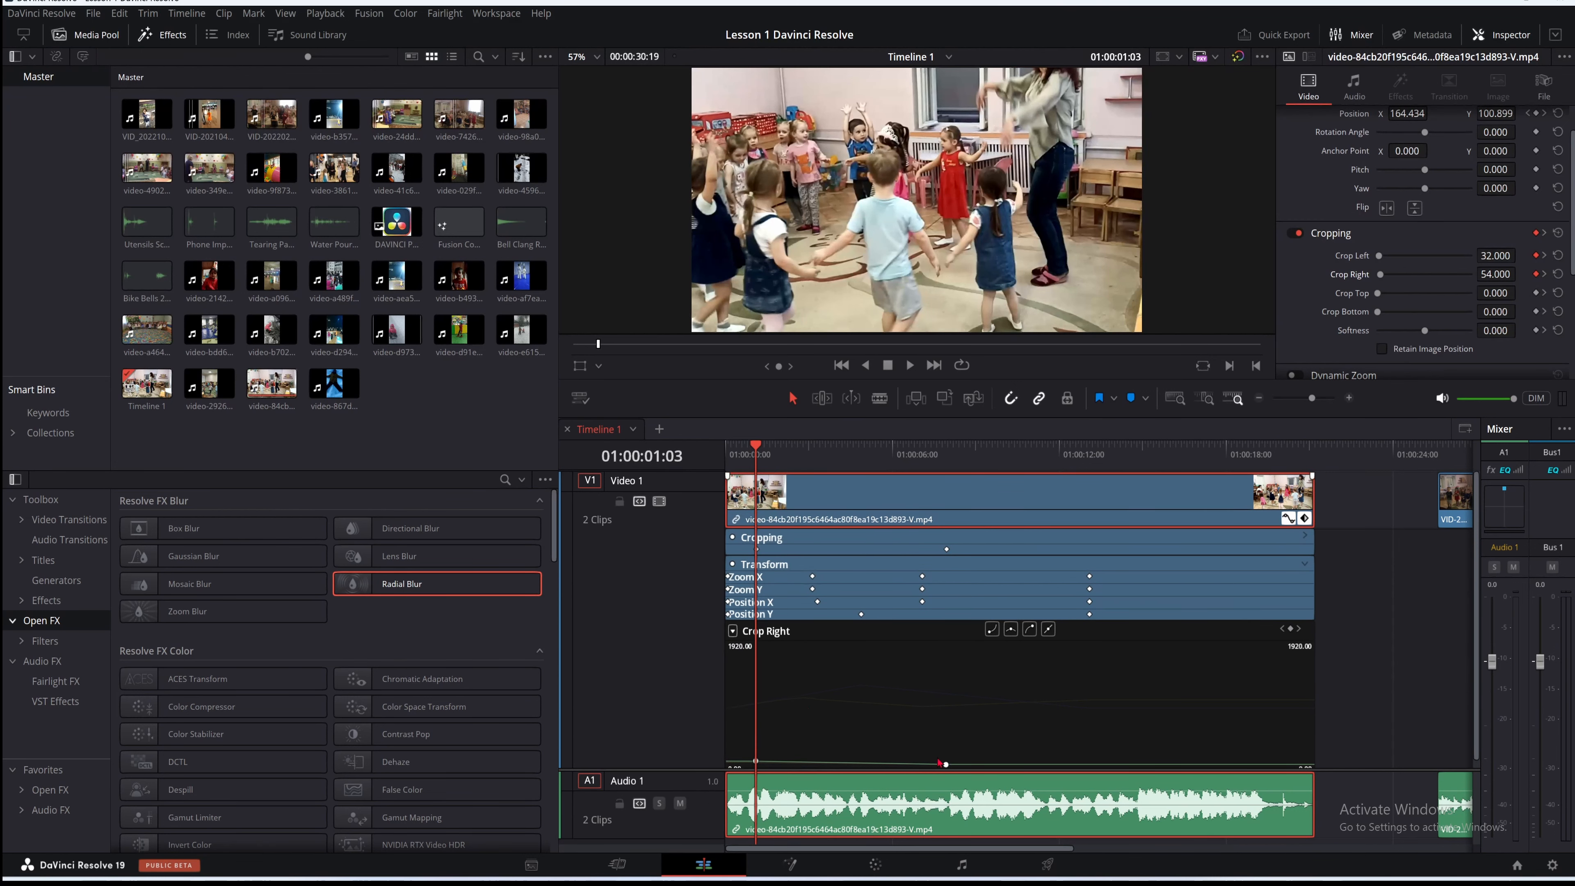
Raise the Crop Right keyframe at 01:00:07:28 moderately, and move the first one later and slightly higher, to about 01:00:02:04
left_click_drag(944, 764, 946, 731)
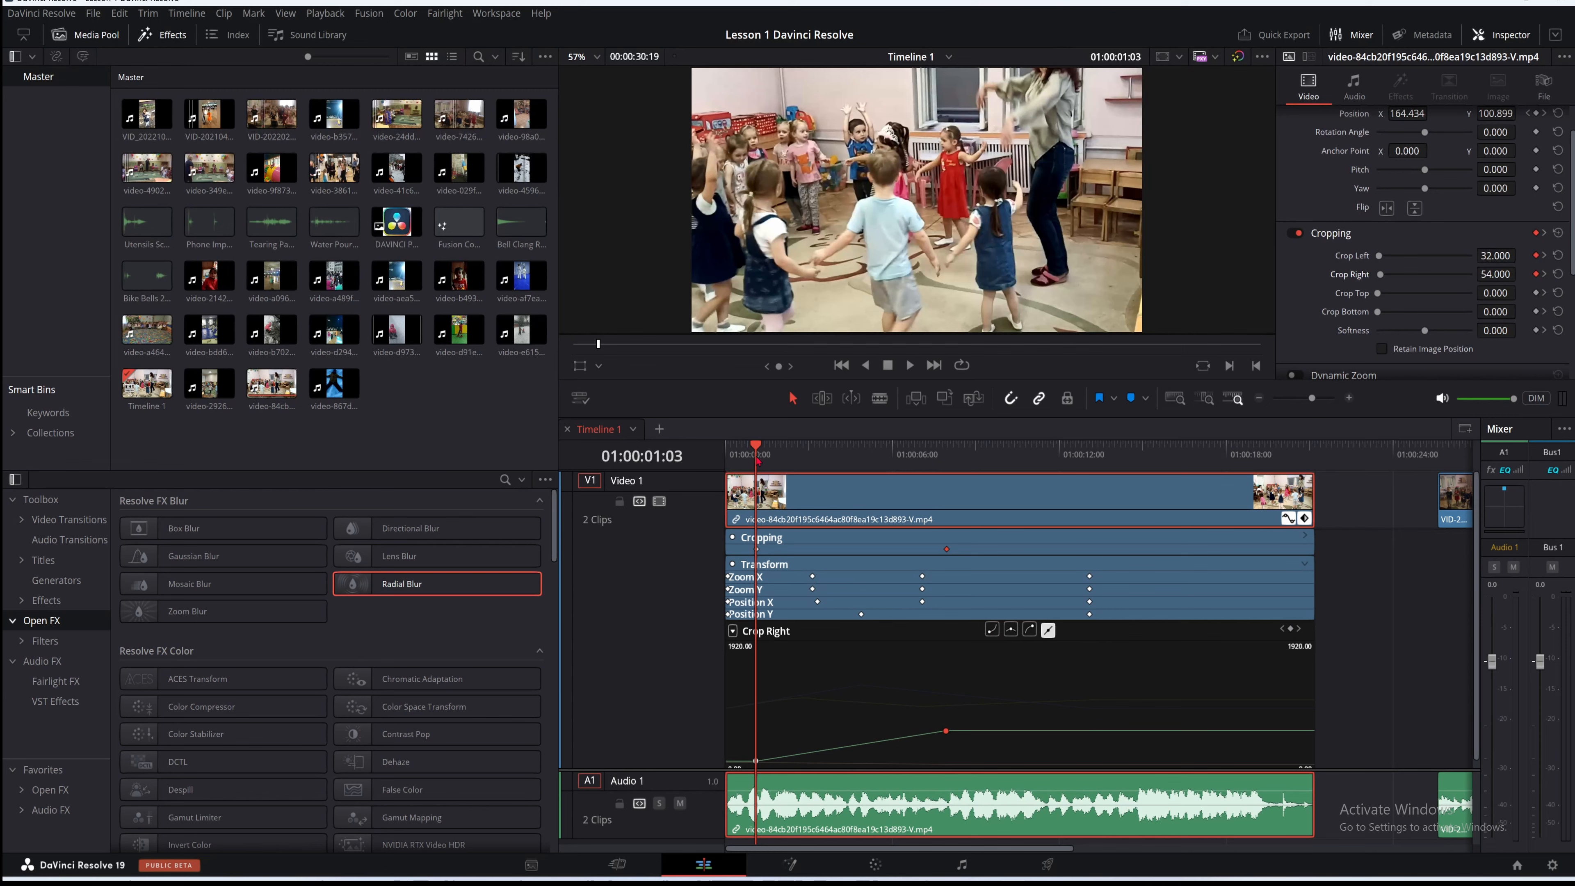
left_click_drag(758, 459, 899, 458)
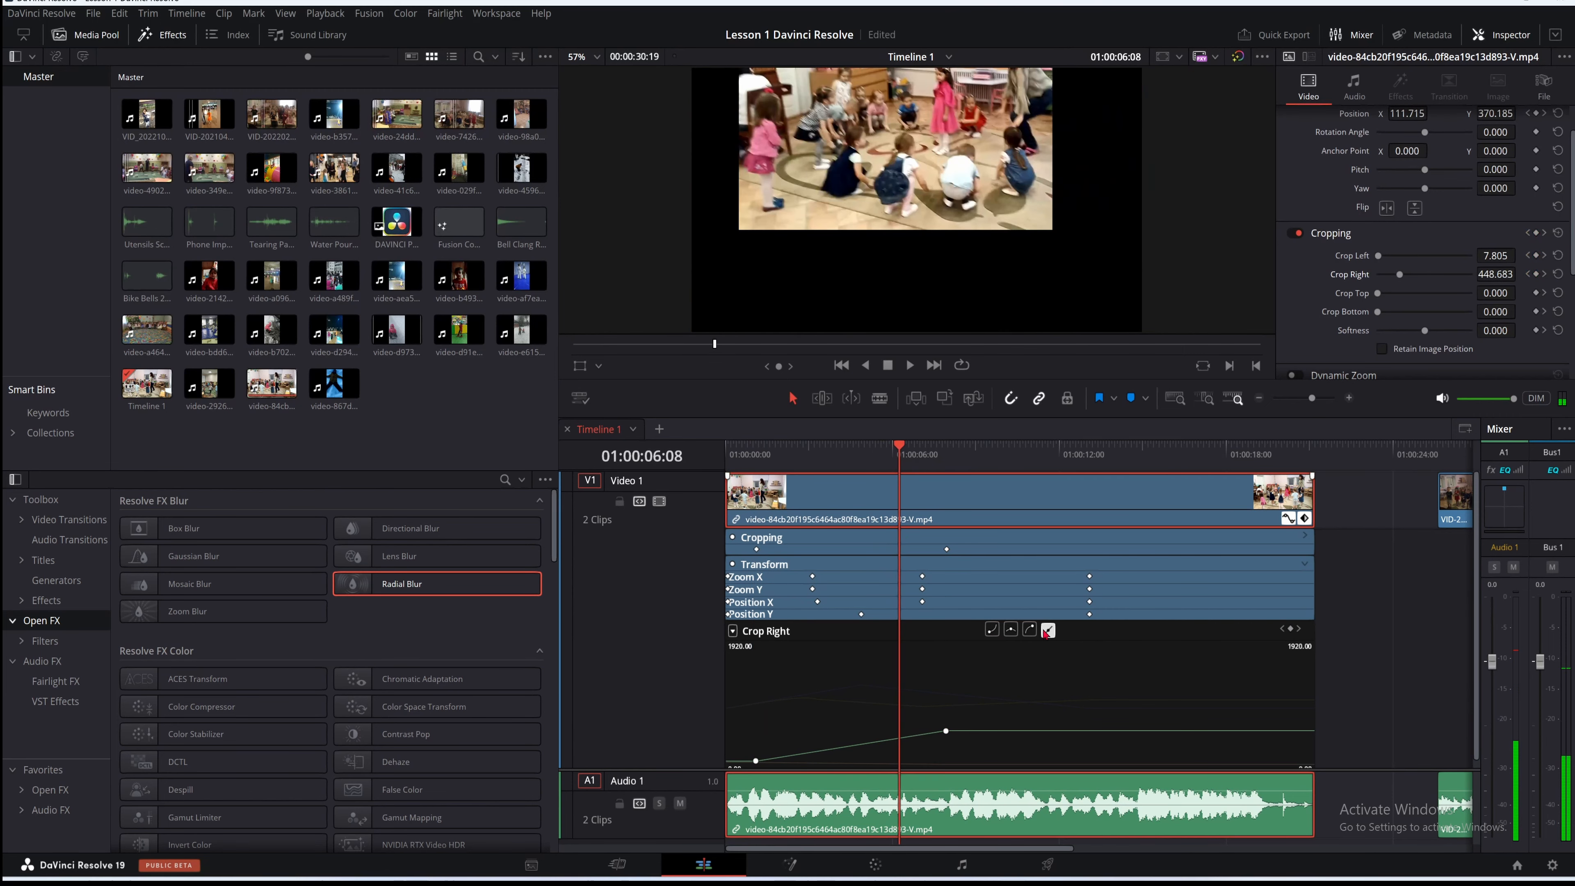
left_click_drag(946, 731, 946, 741)
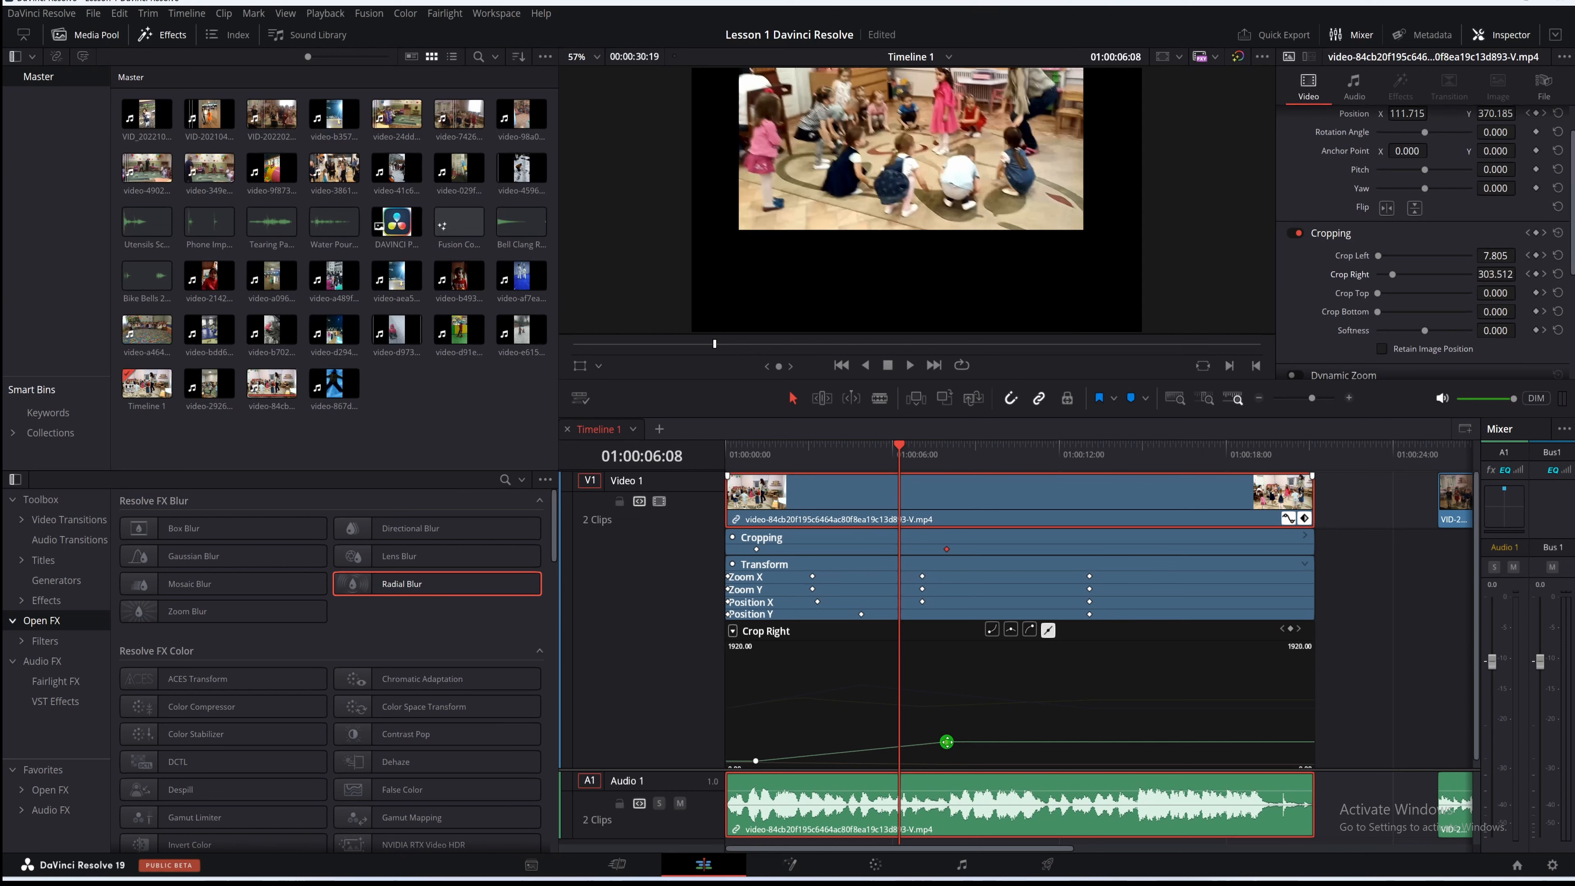
left_click_drag(756, 760, 782, 752)
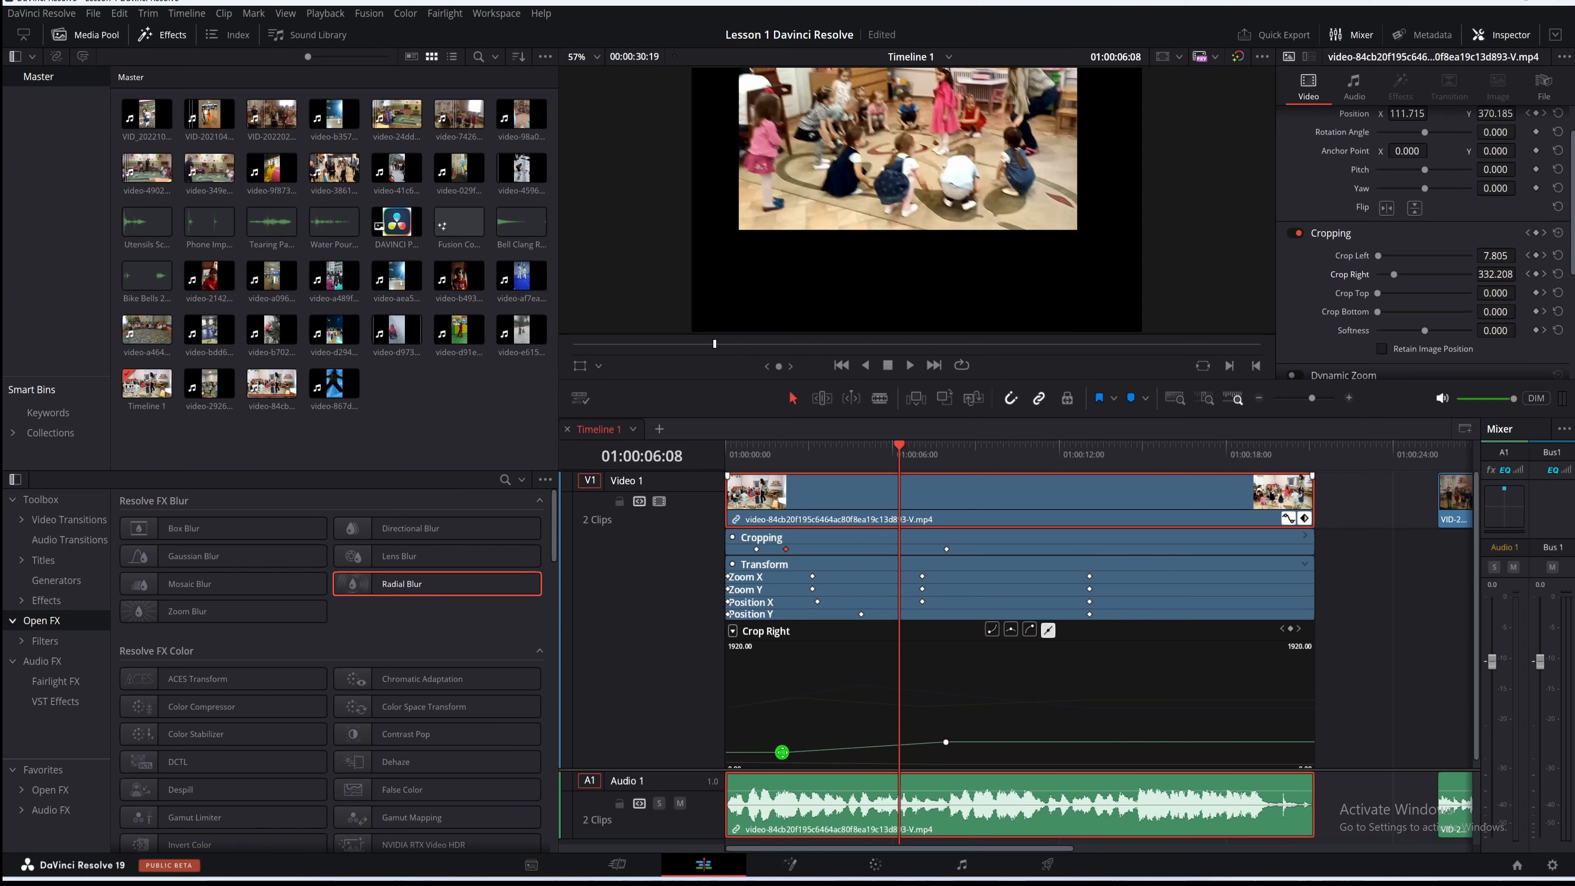
left_click(1047, 631)
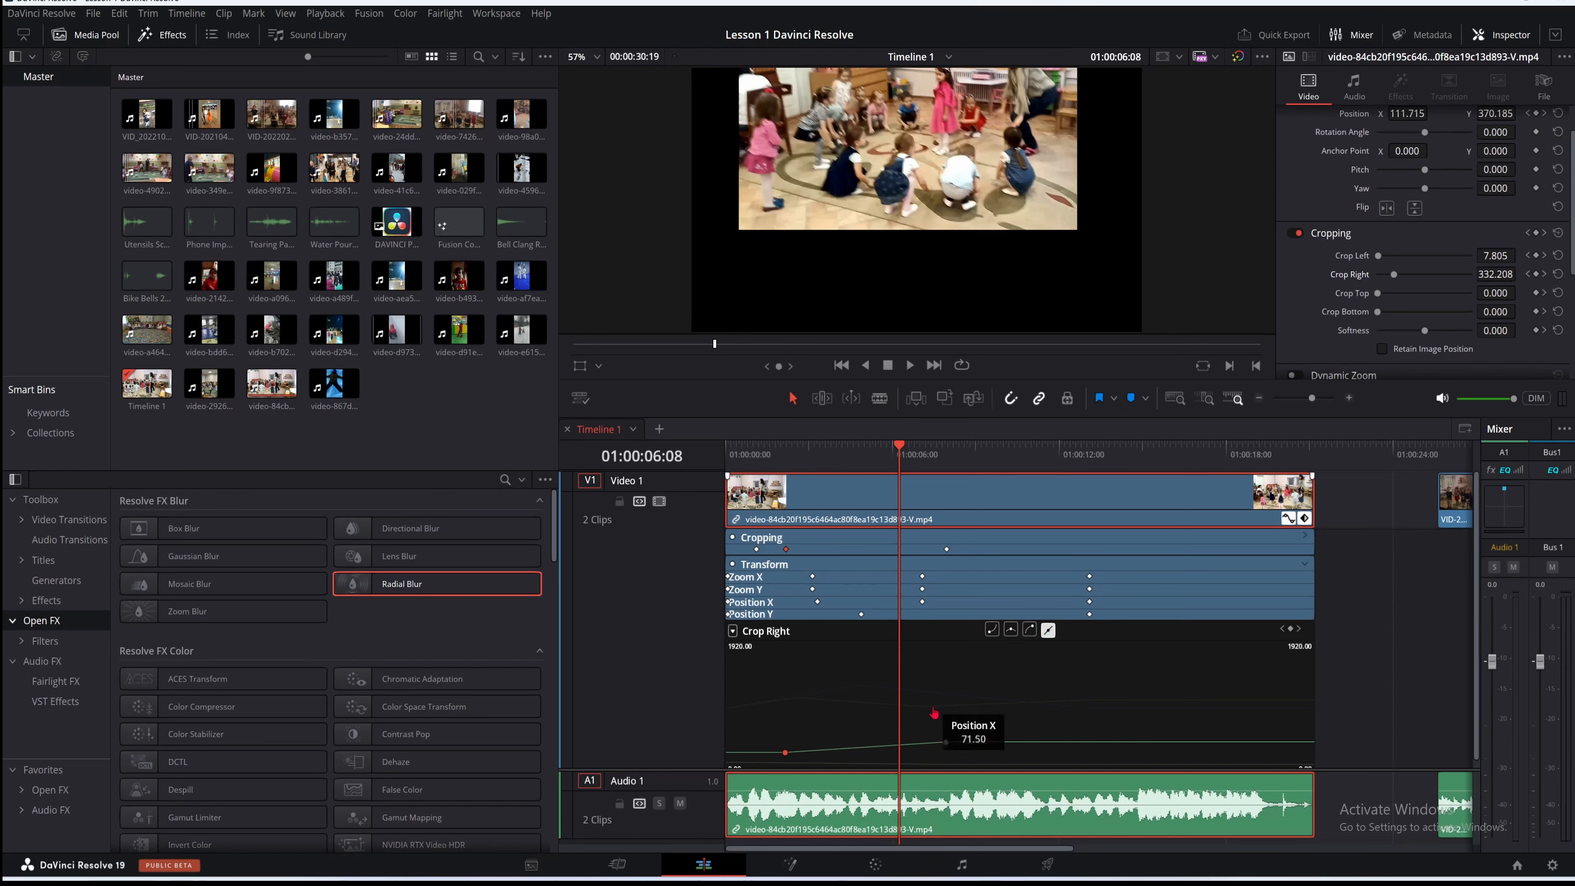
With the playhead at 01:00:05:14, raise the Position X keyframe near 01:00:07:00 above its neighbouring keyframes on the curve
left_click_drag(902, 453, 878, 452)
left_click(919, 597)
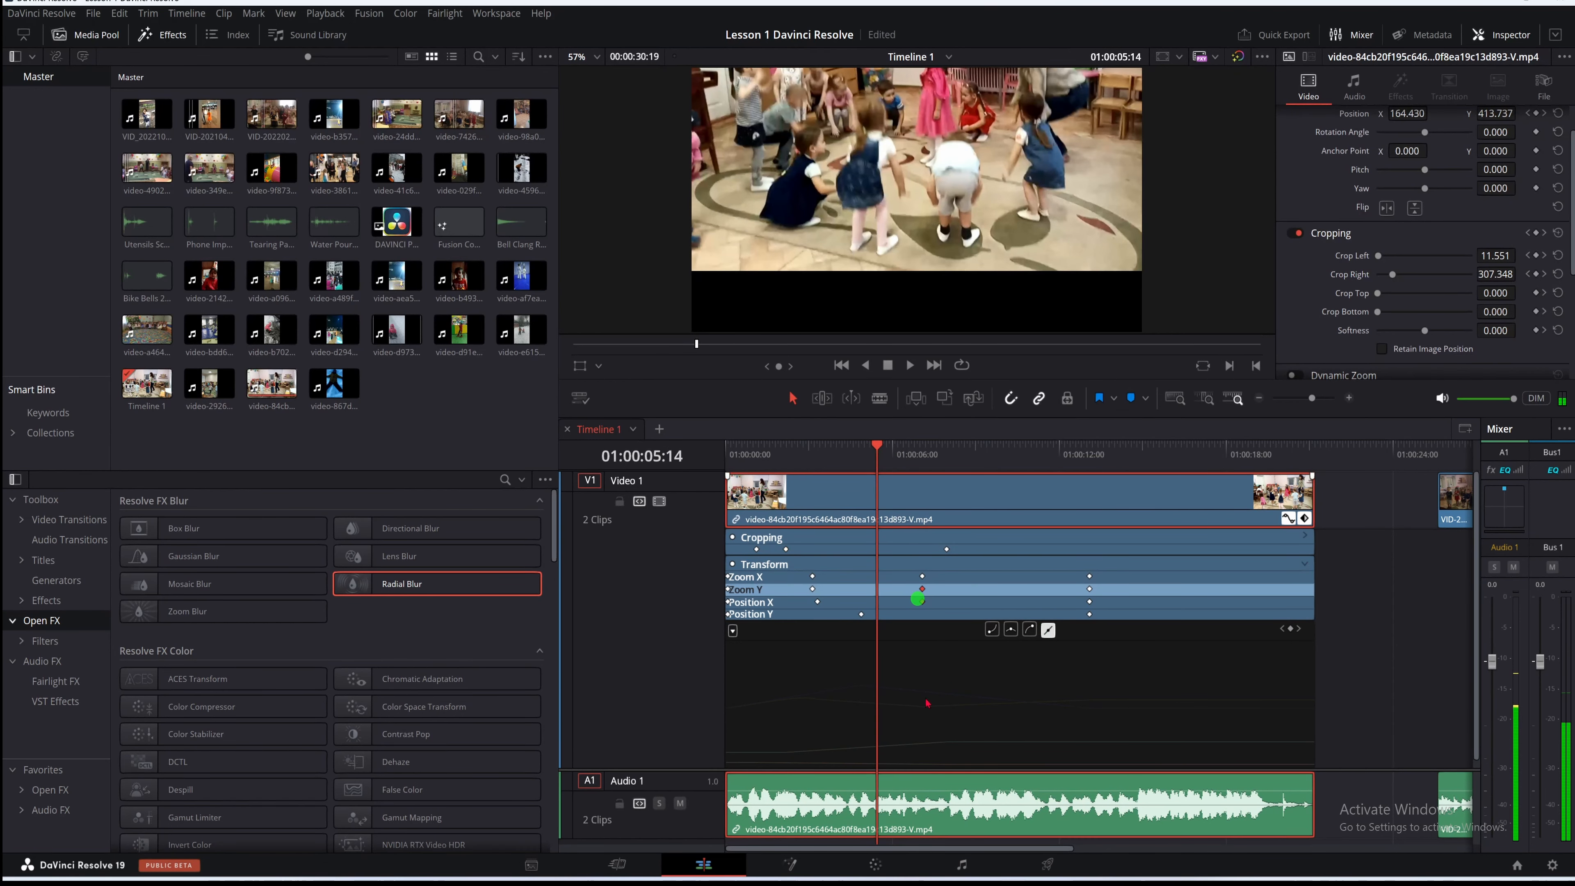
left_click(1048, 632)
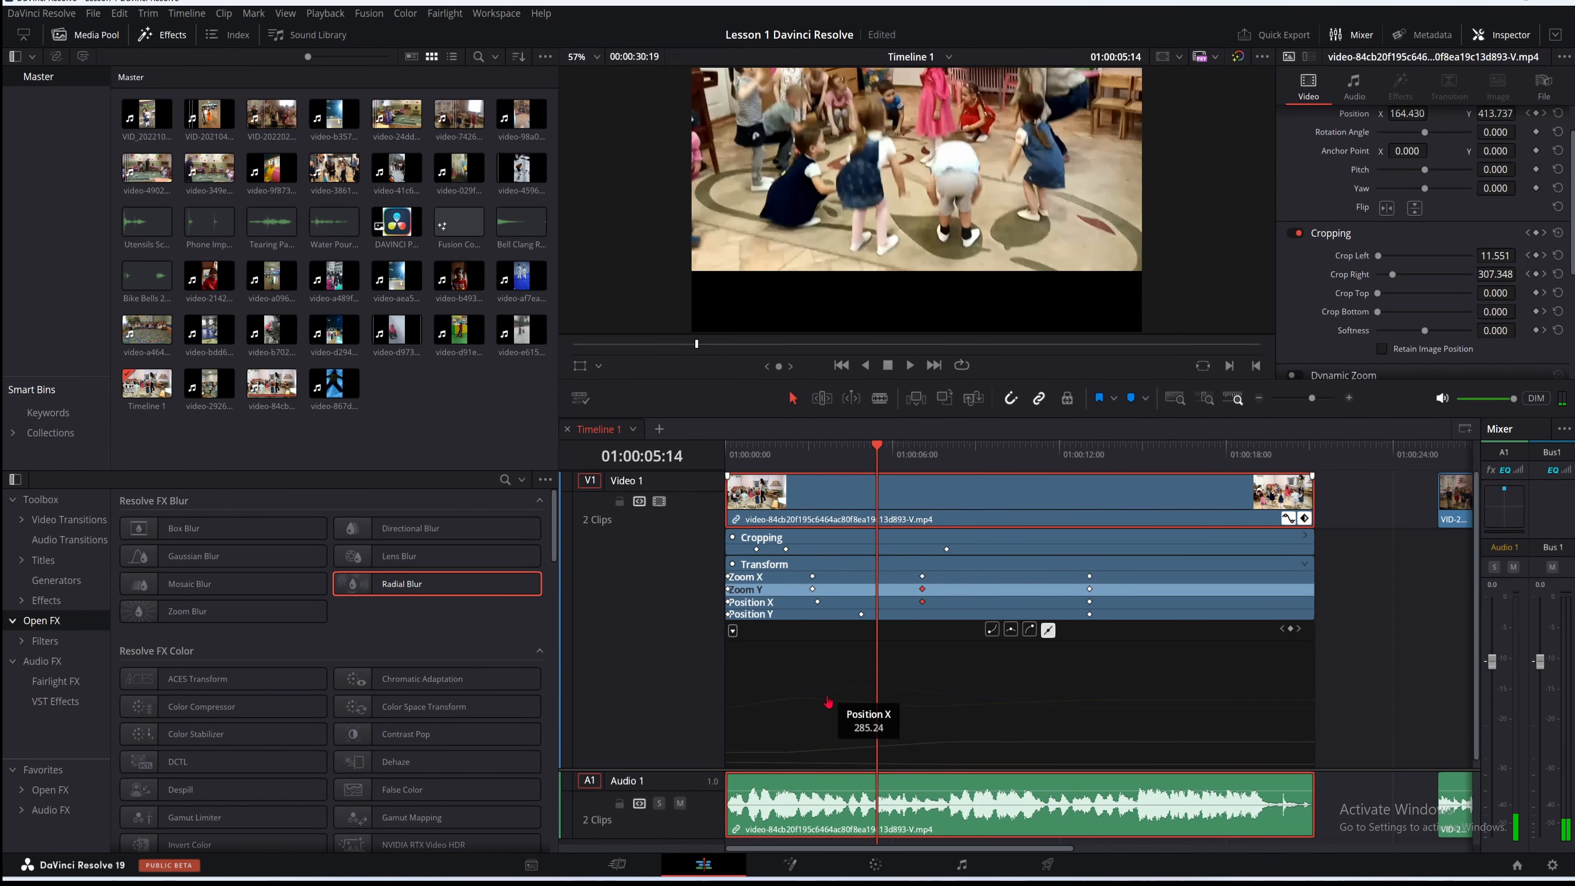
left_click(931, 706)
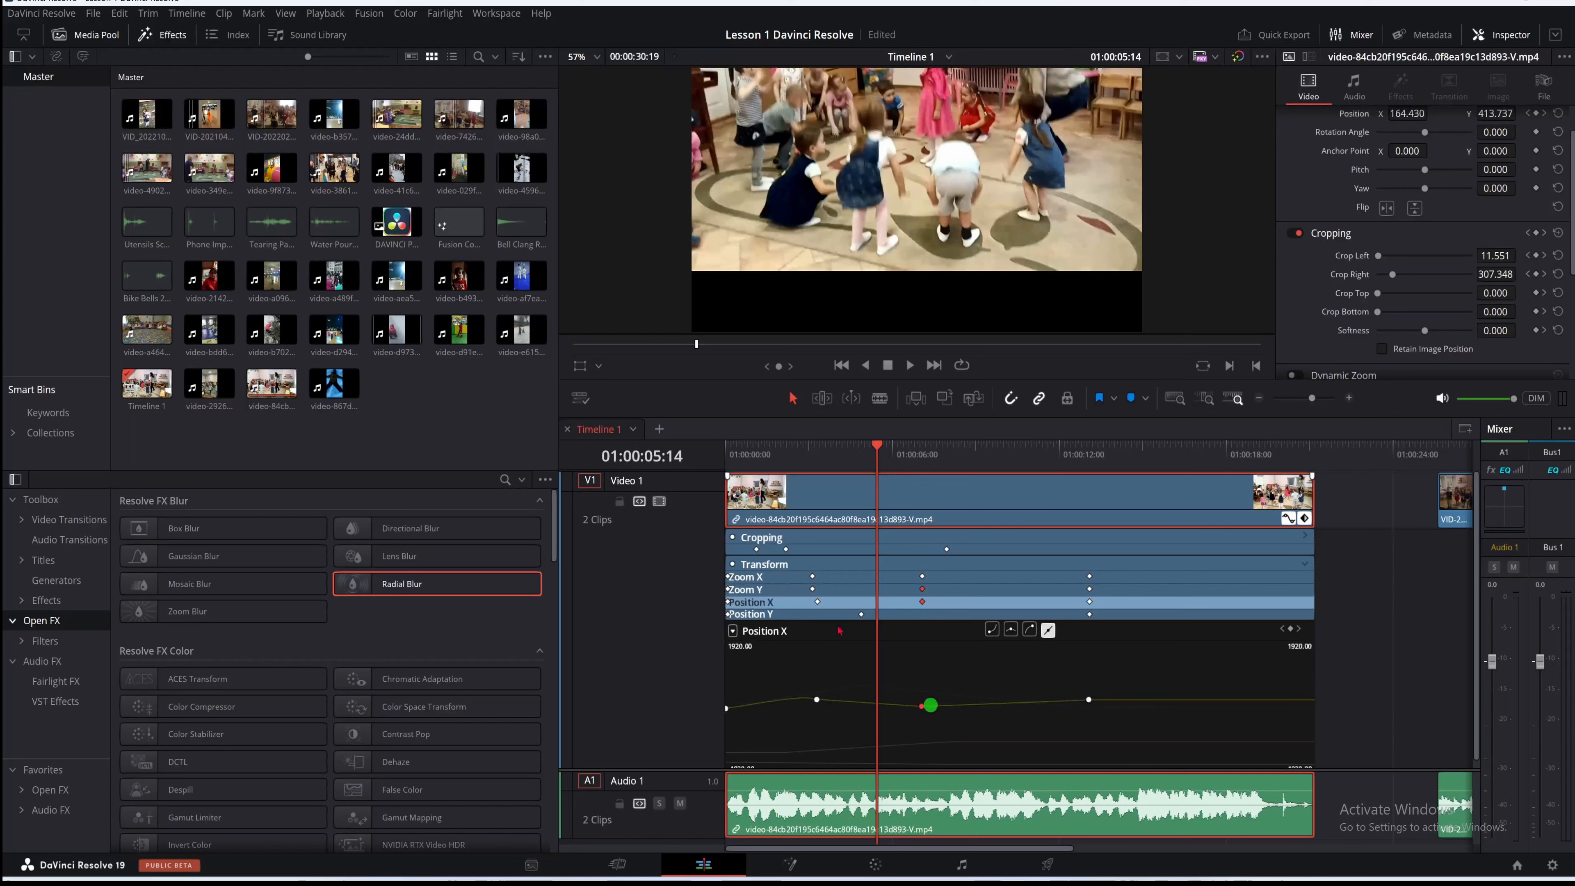
left_click_drag(922, 706, 920, 691)
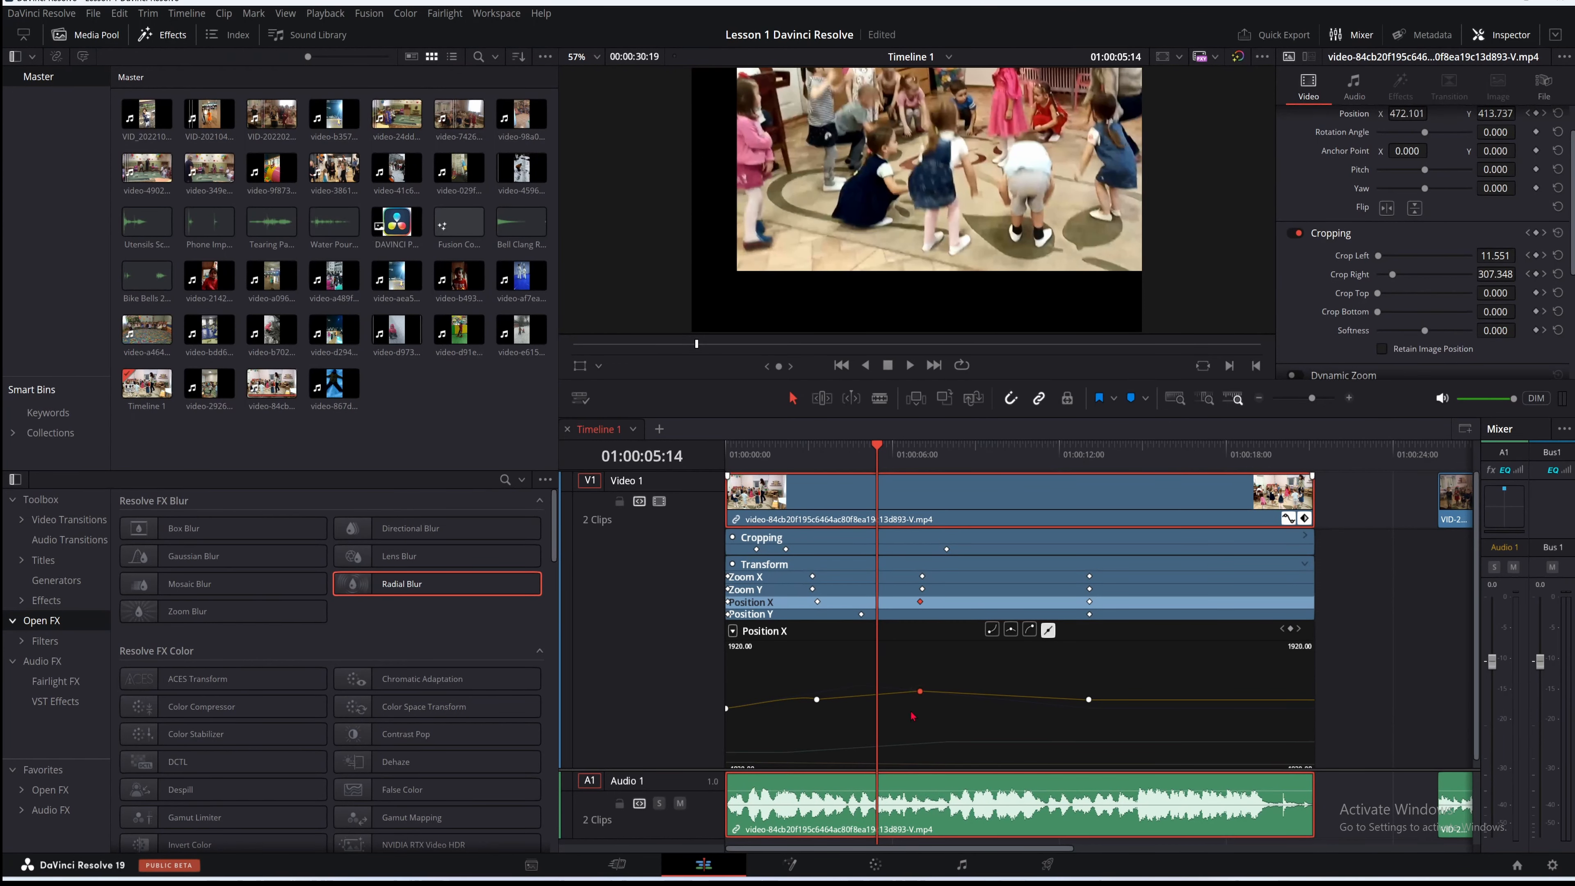
Deselect the Position X keyframe and enable Zoom X and Zoom Y in the clip's curve display
left_click(908, 708)
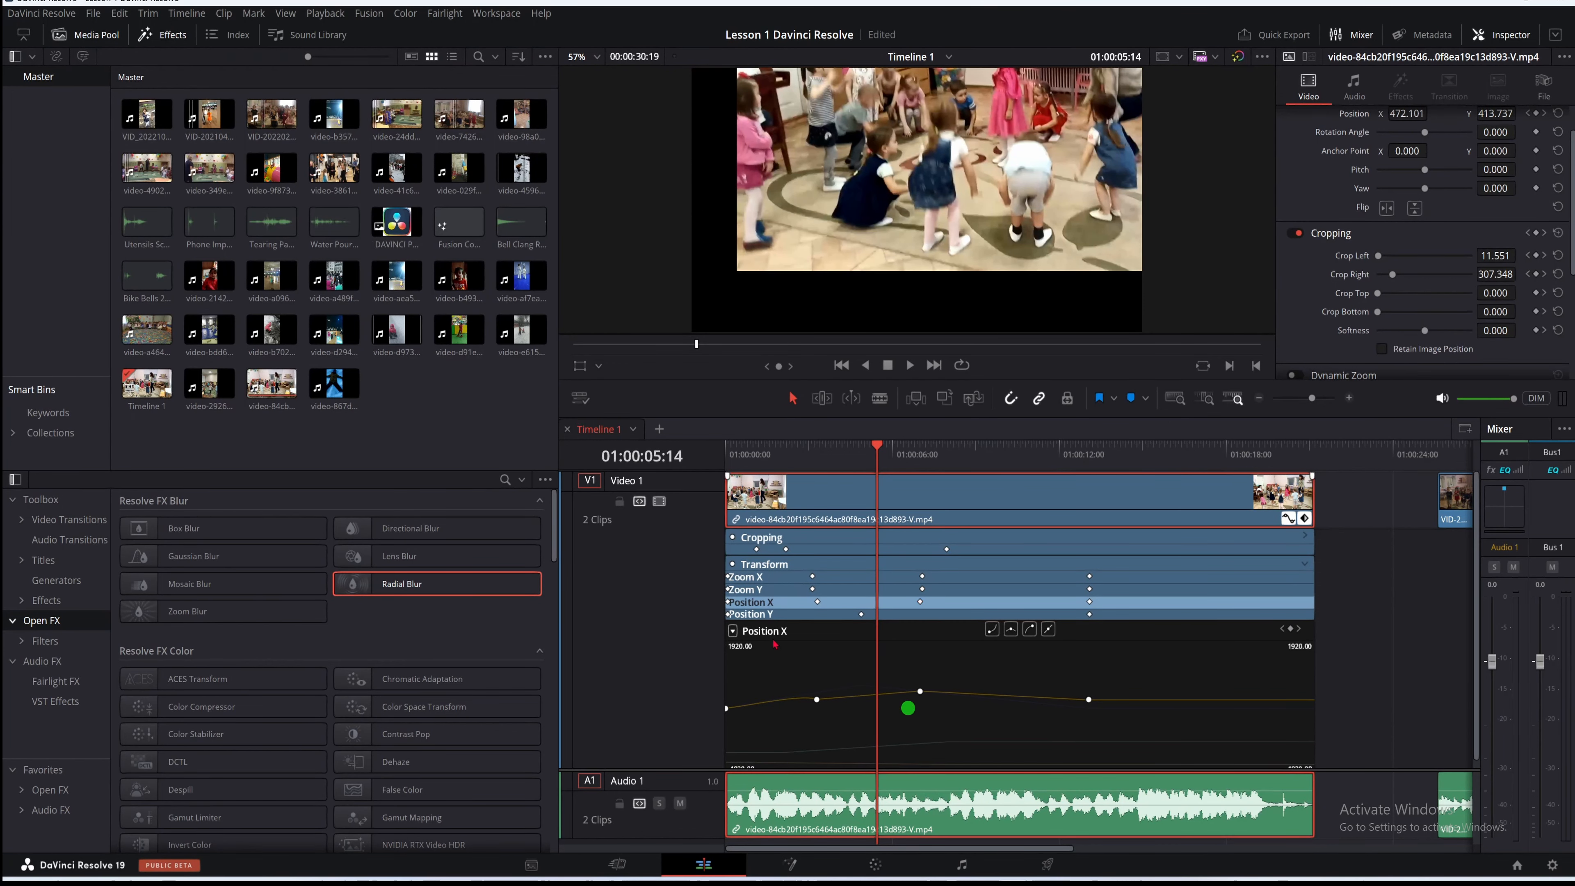
left_click(732, 633)
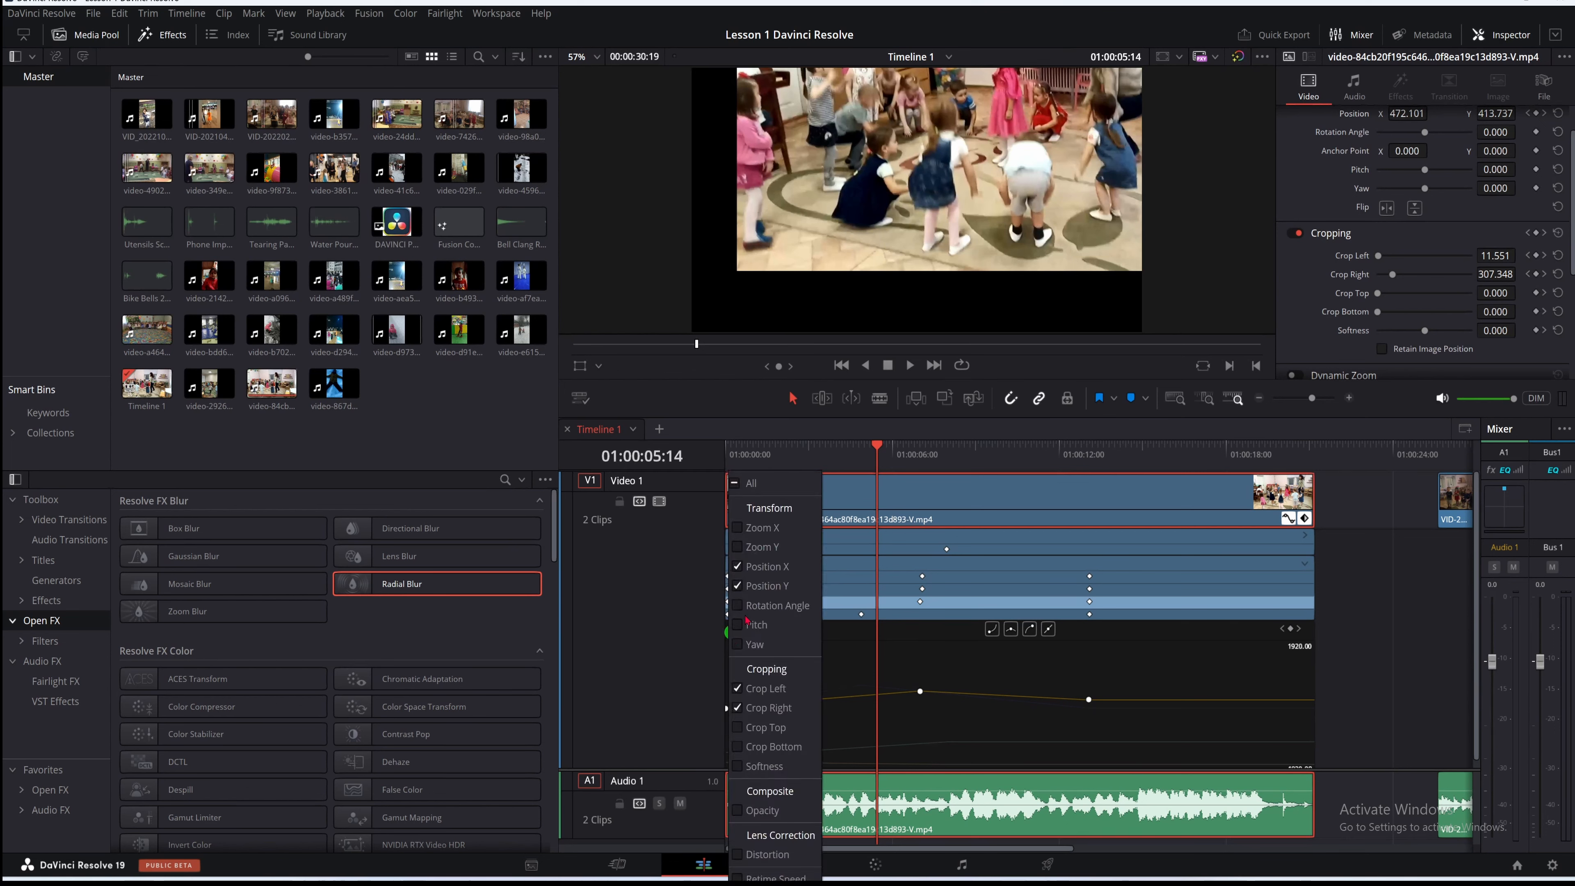
left_click(737, 546)
left_click(734, 527)
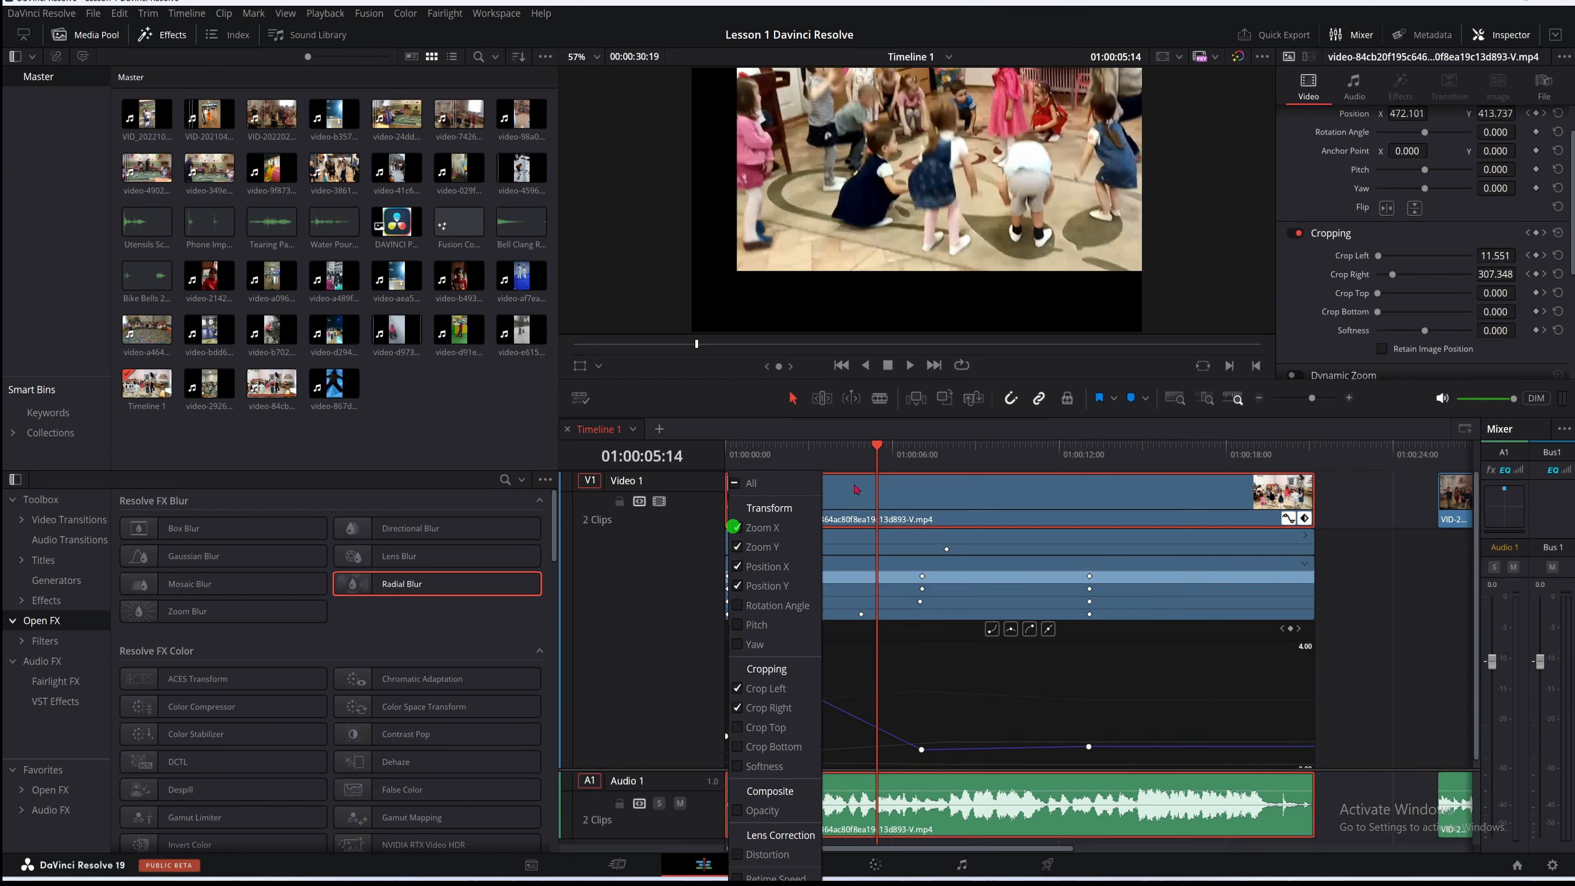
Move the last Zoom X and Zoom Y keyframes to near the clip's end, and scrub back to 01:00:09:21
left_click_drag(876, 445, 1080, 523)
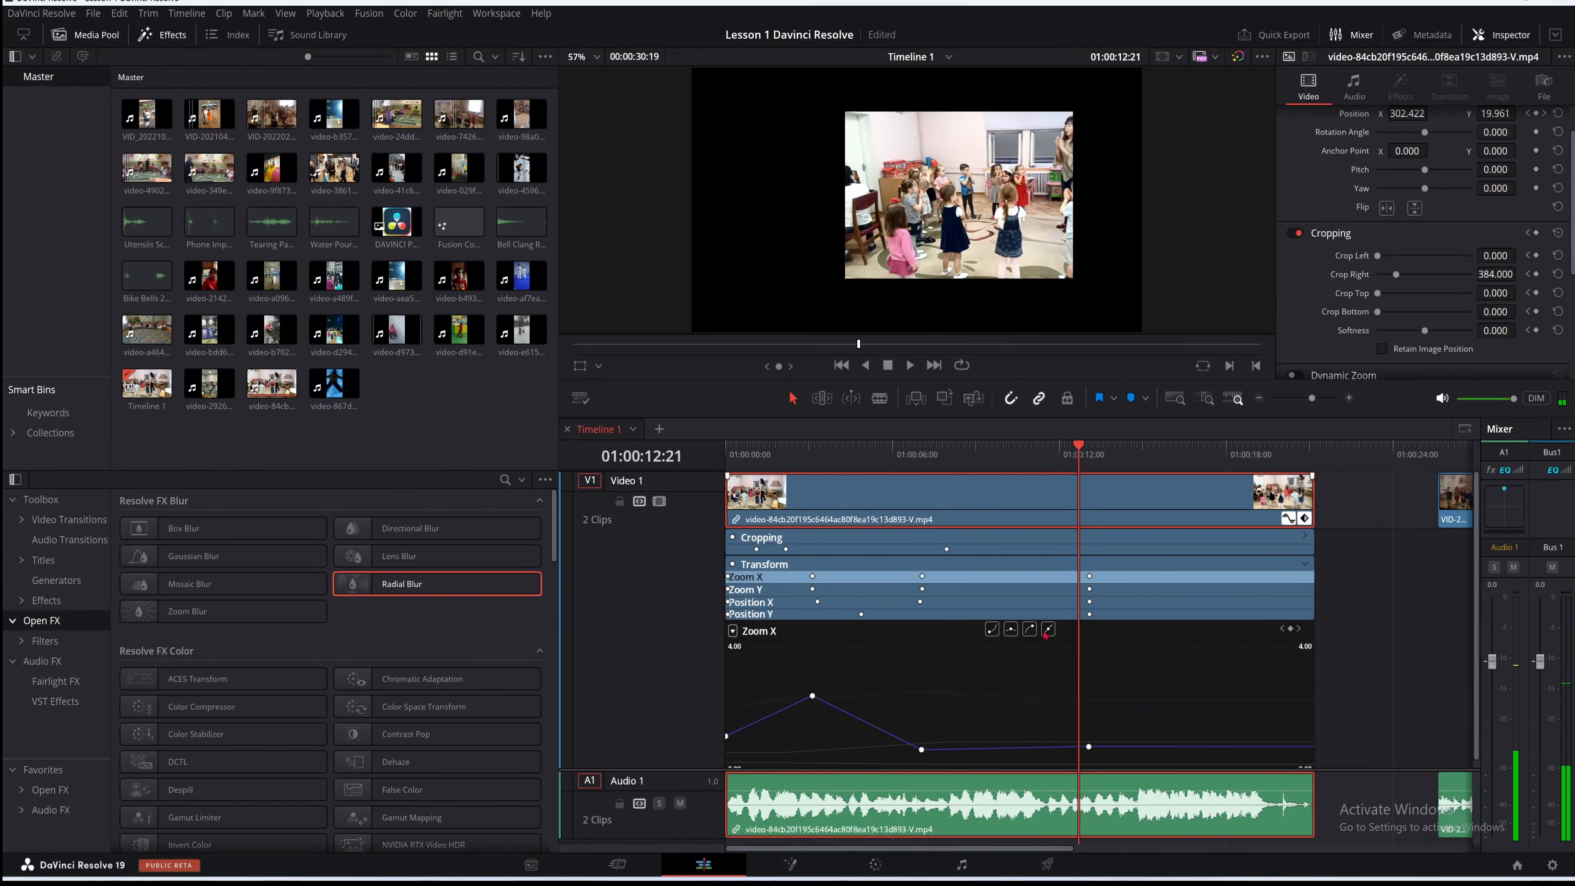
mouse_move(1089, 735)
left_mouse_down()
mouse_move(1108, 772)
mouse_move(1098, 731)
mouse_move(1077, 739)
mouse_move(1138, 731)
left_mouse_up()
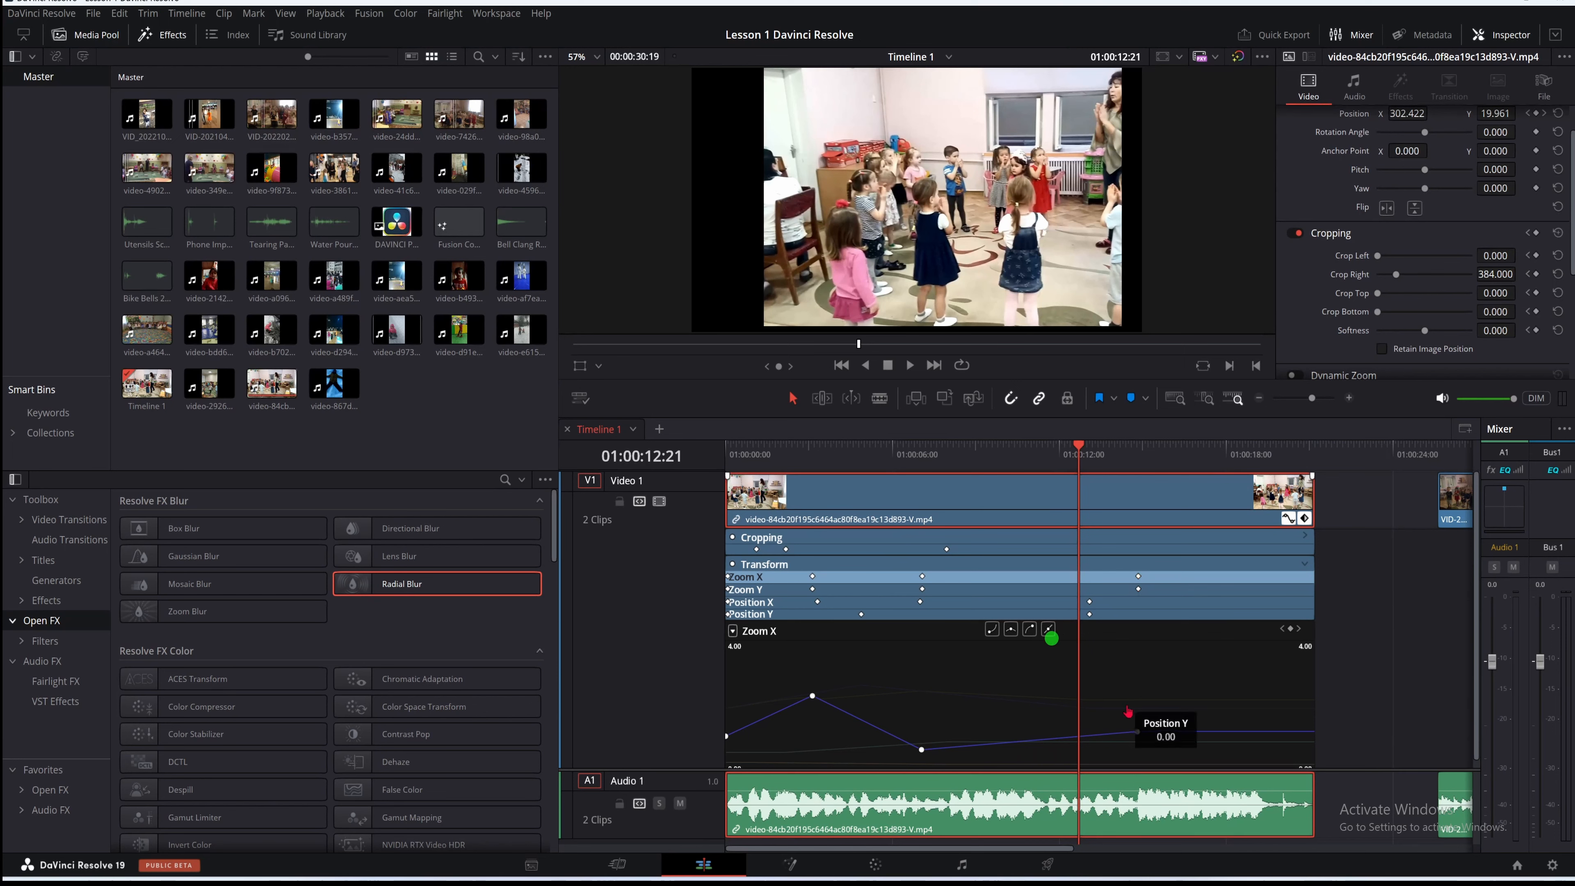
left_click_drag(1138, 731, 1304, 733)
left_click_drag(1066, 456, 995, 460)
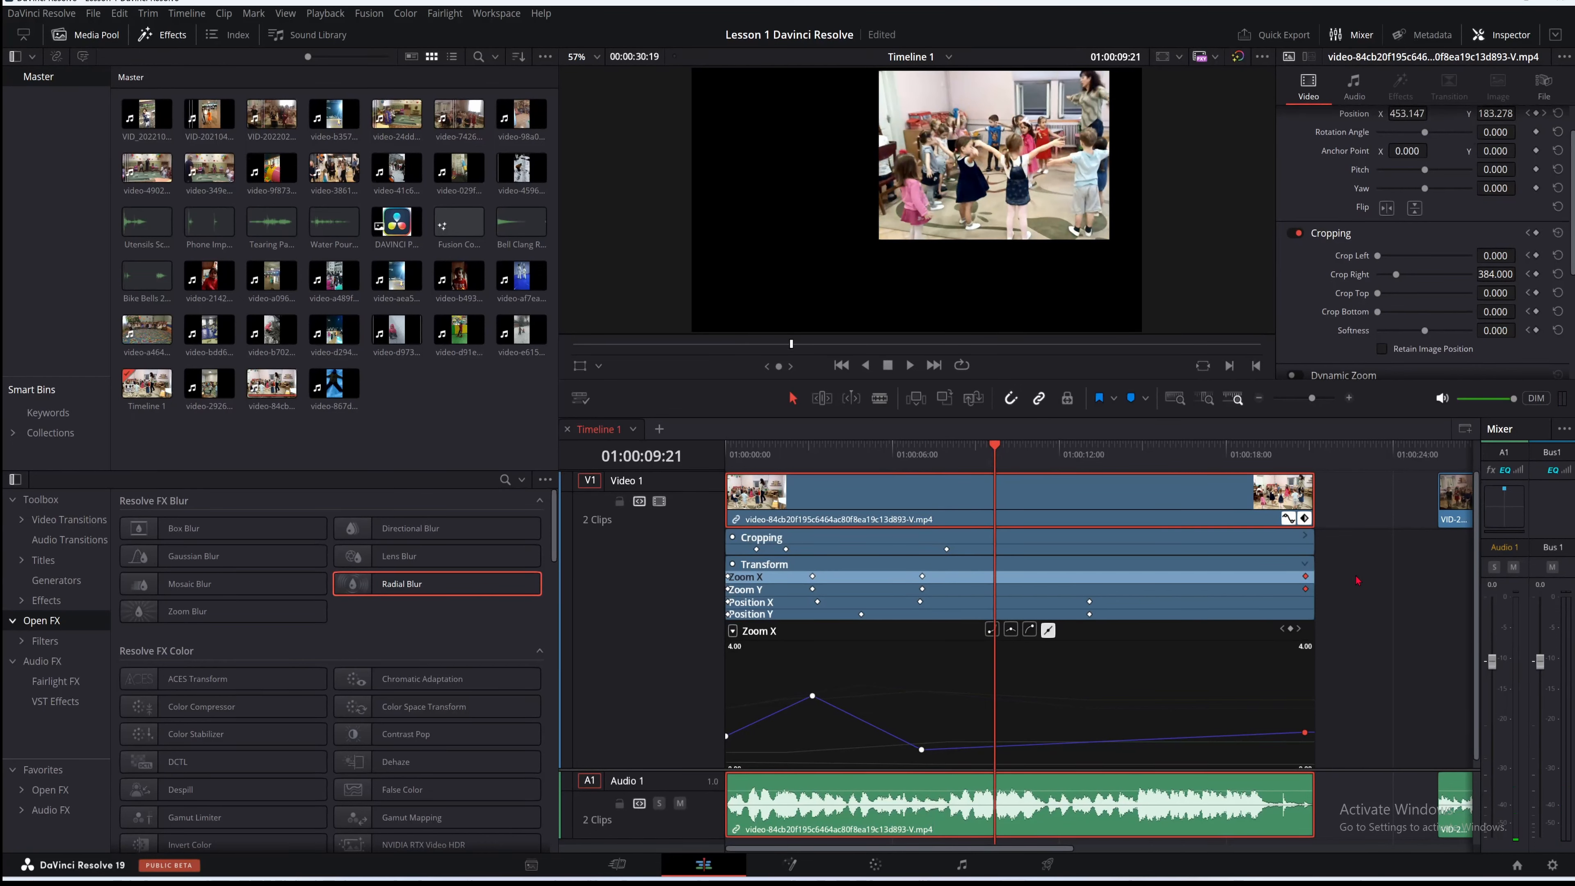
Hide and reshow the clip's keyframe track, and do the same with its curve editor
left_click(1306, 517)
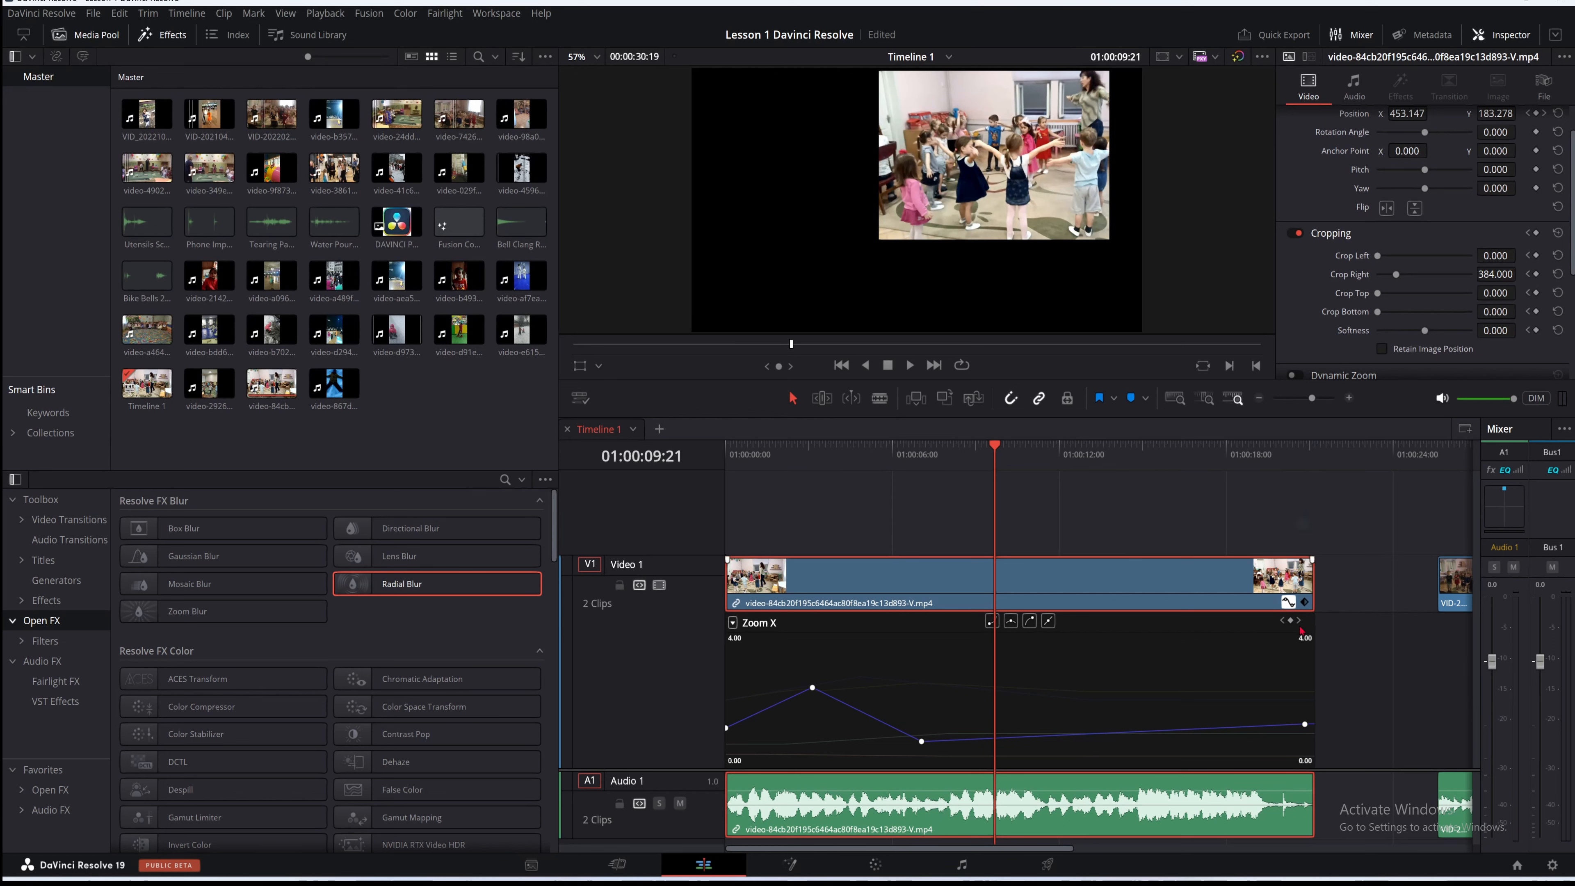
left_click(1305, 603)
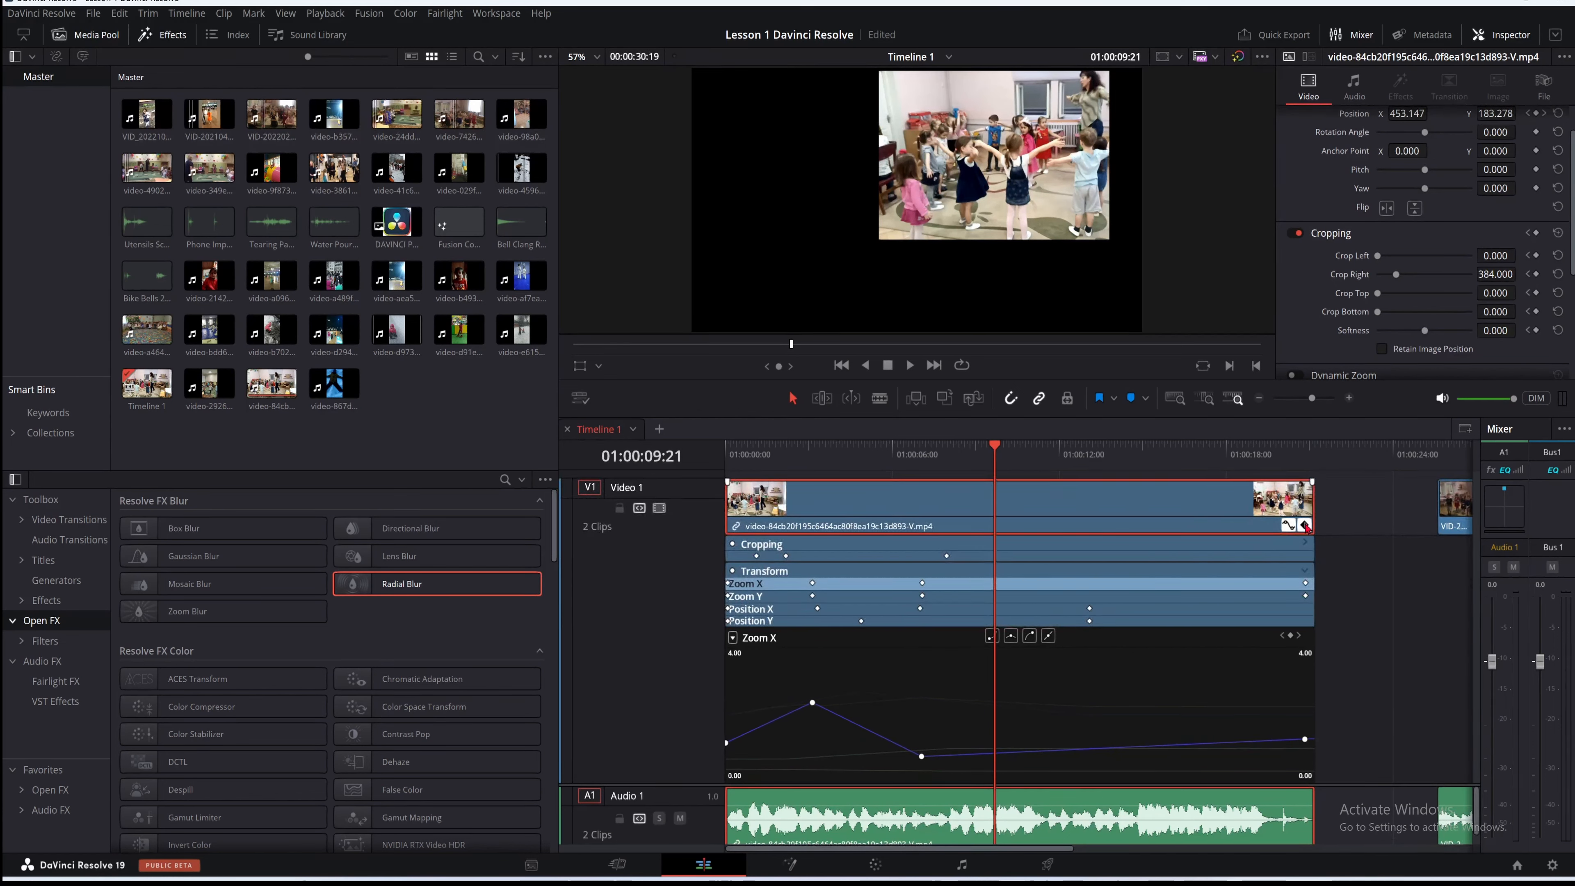
left_click(1305, 526)
left_click(1305, 616)
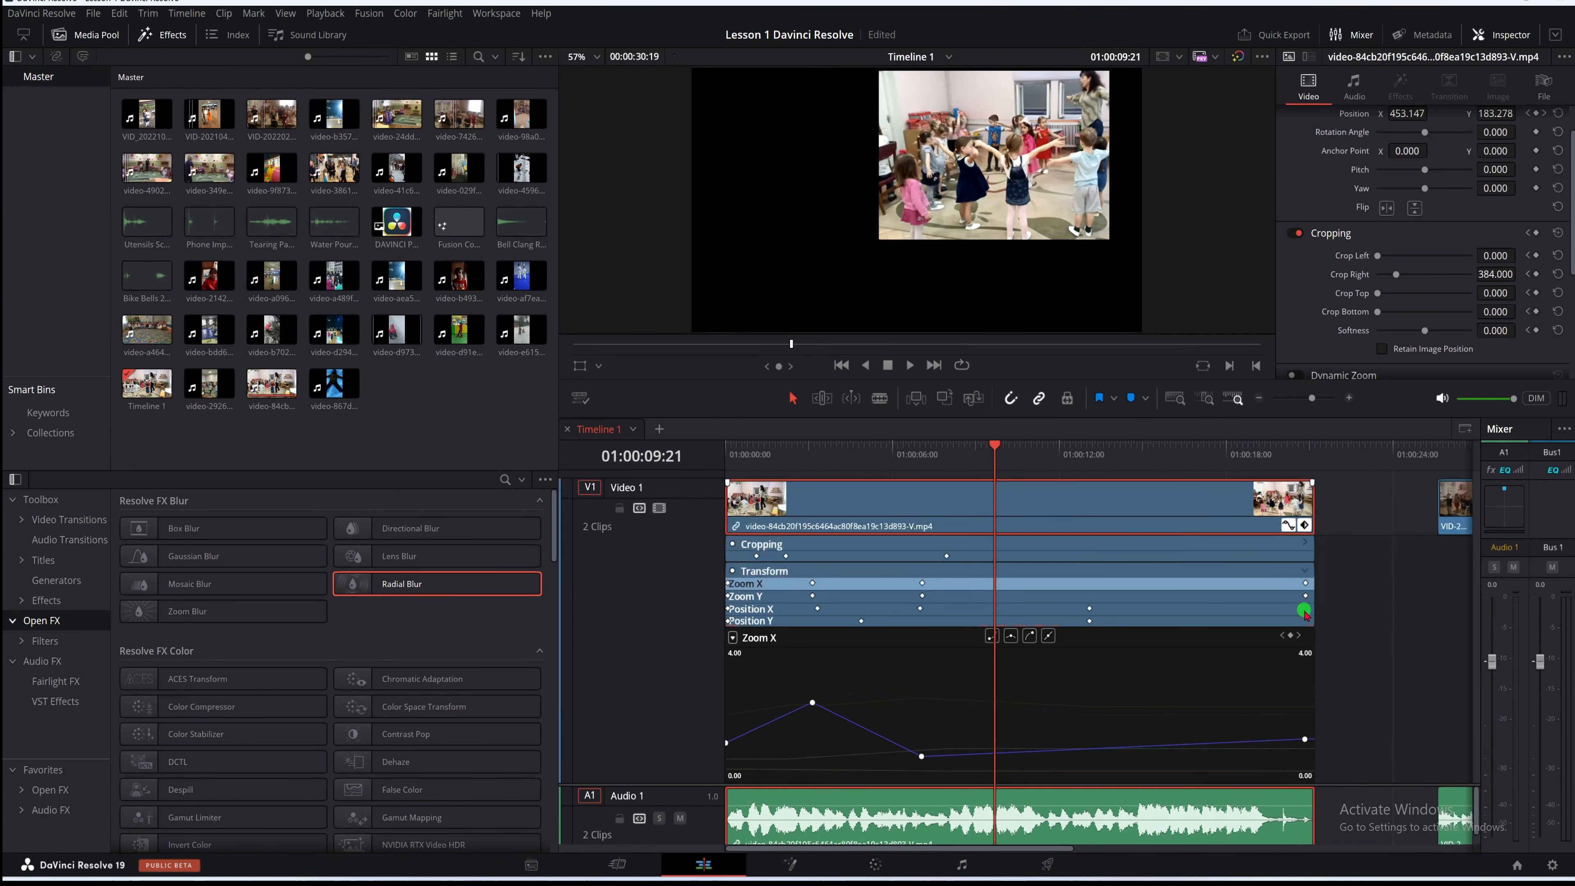
left_click(1288, 527)
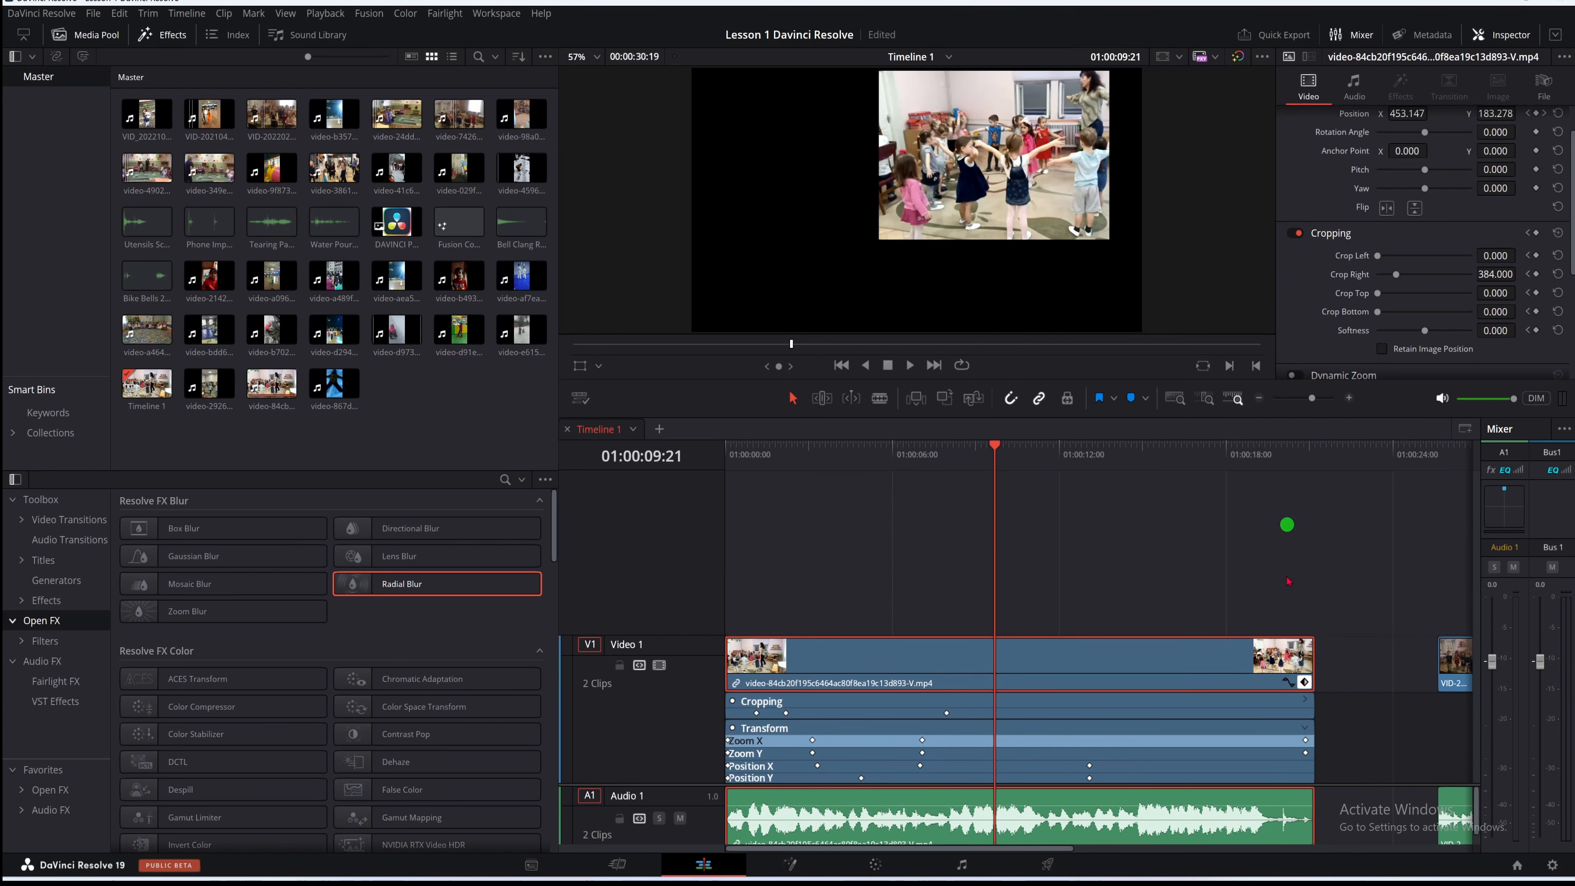
left_click(1288, 682)
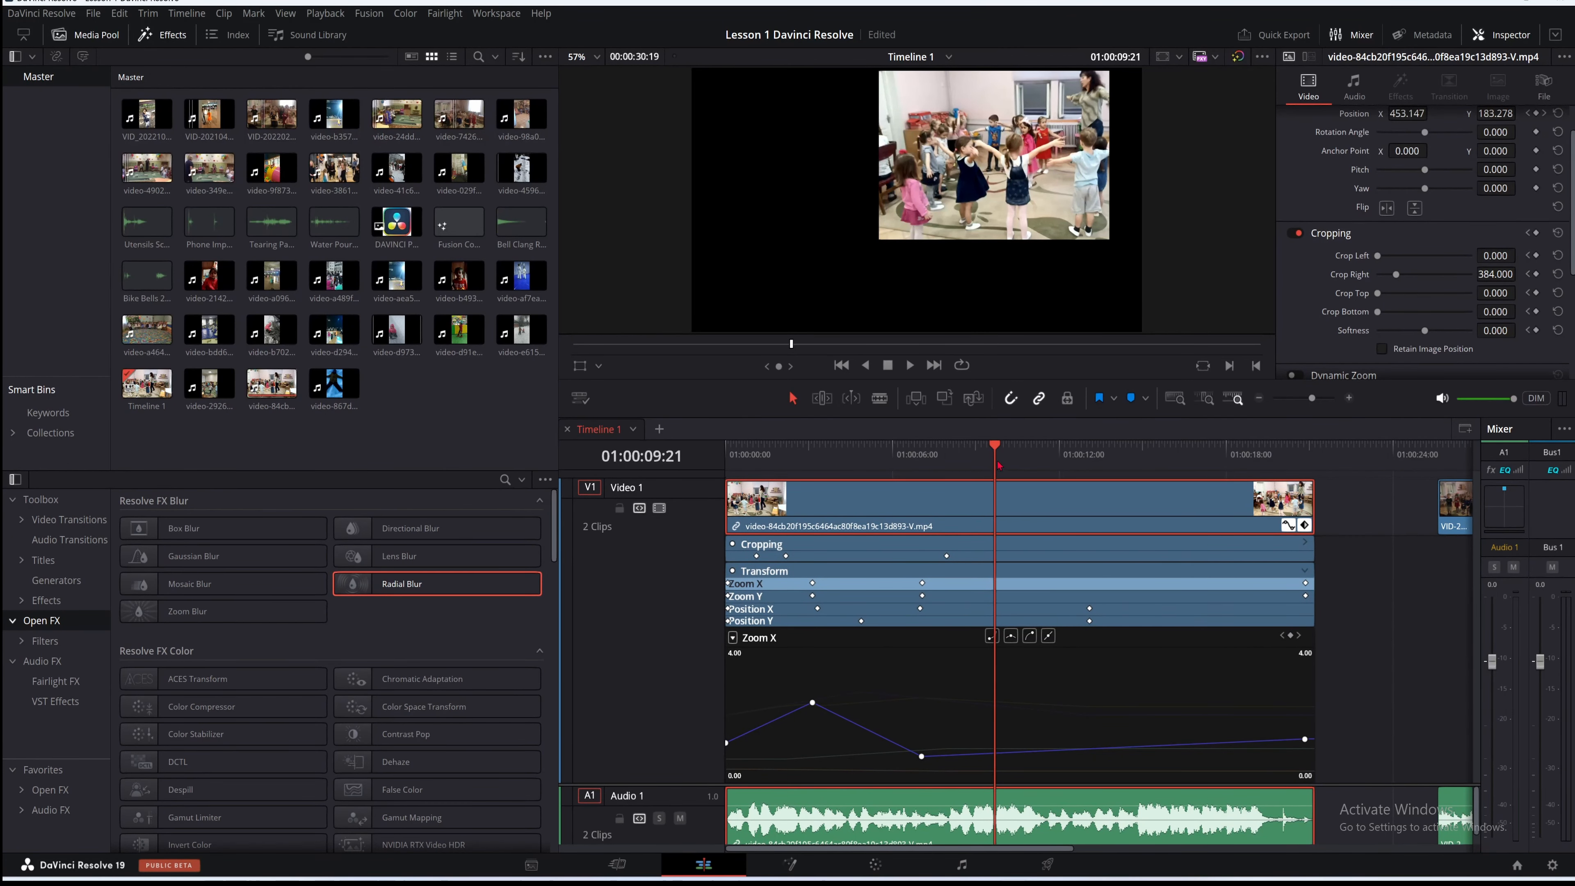
At 01:00:07:28, keyframe the clip's Zoom at 0.509 and Position X at 520.908
left_click_drag(997, 463, 948, 466)
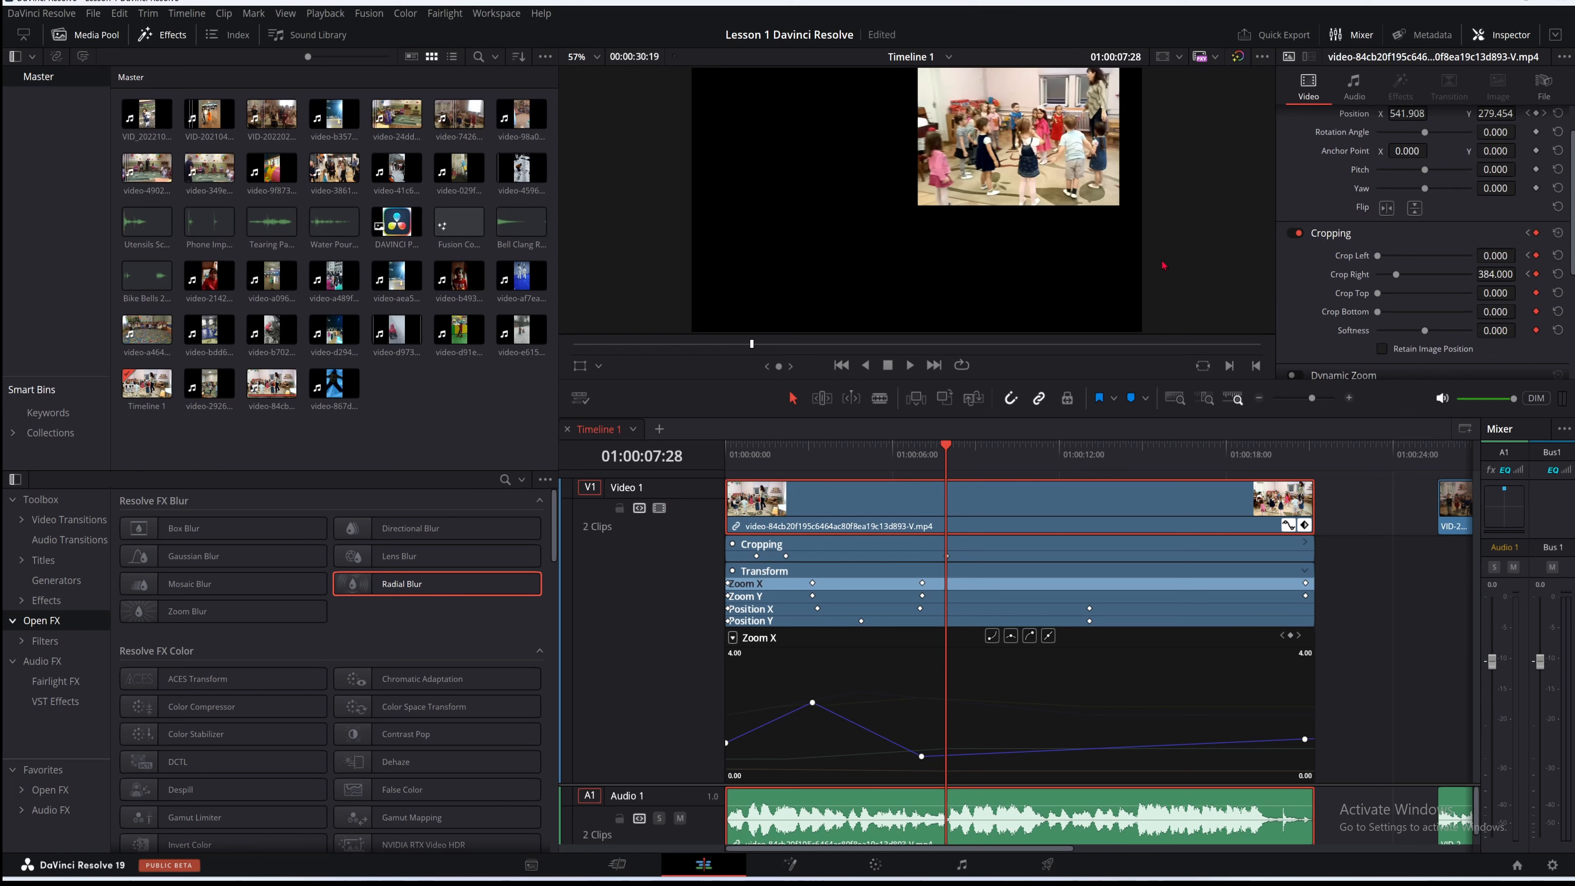
left_click(600, 365)
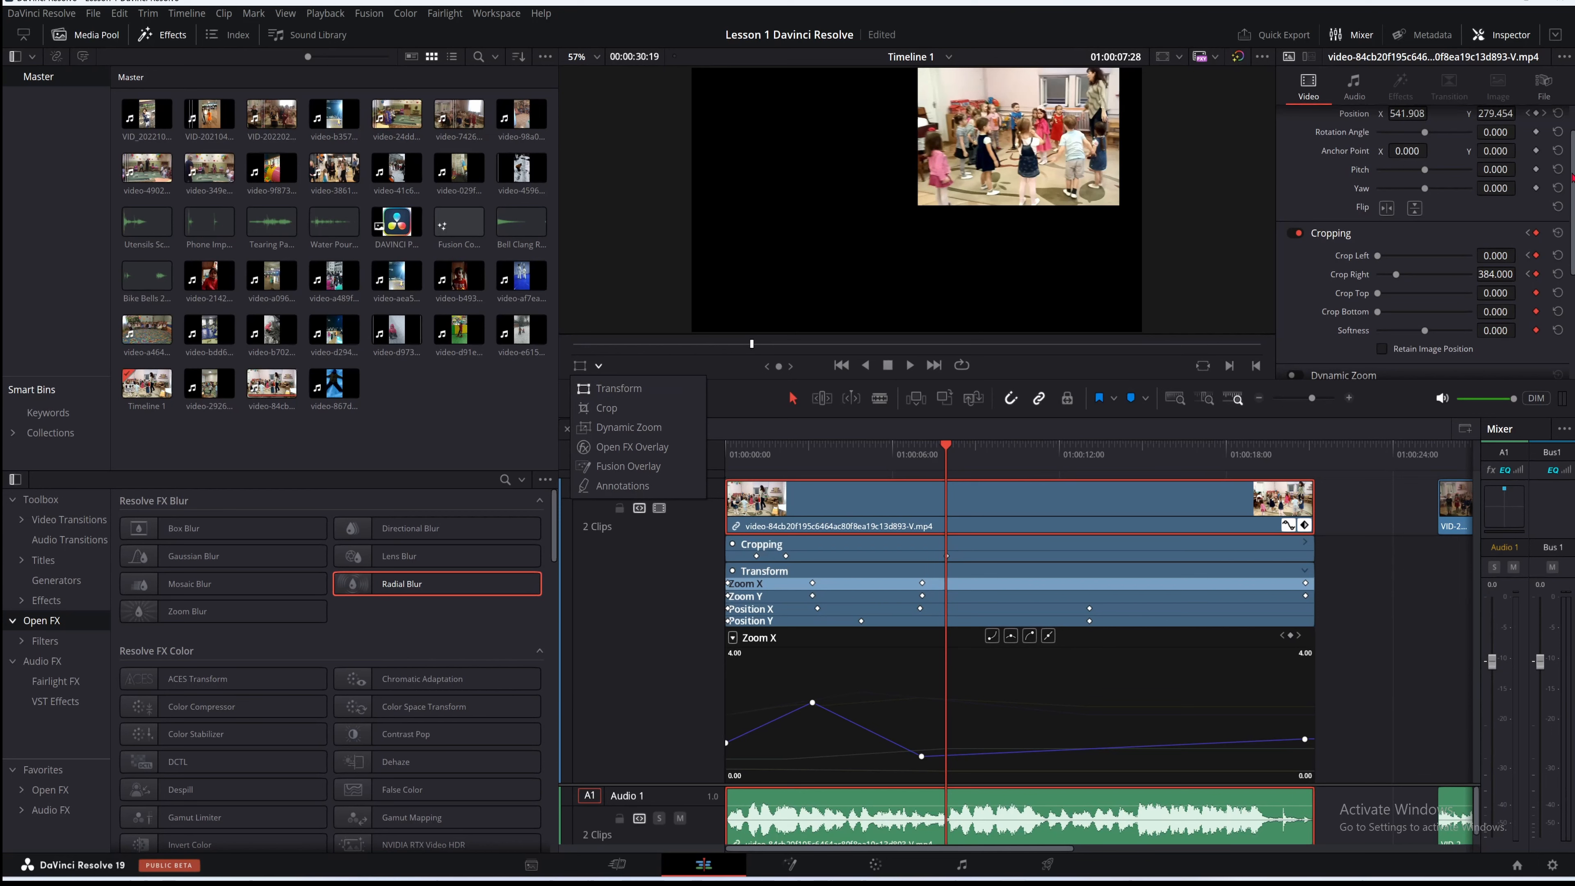
left_click_drag(1573, 179, 1573, 114)
mouse_move(1403, 155)
left_mouse_down()
mouse_move(1375, 155)
mouse_move(1410, 148)
left_mouse_up()
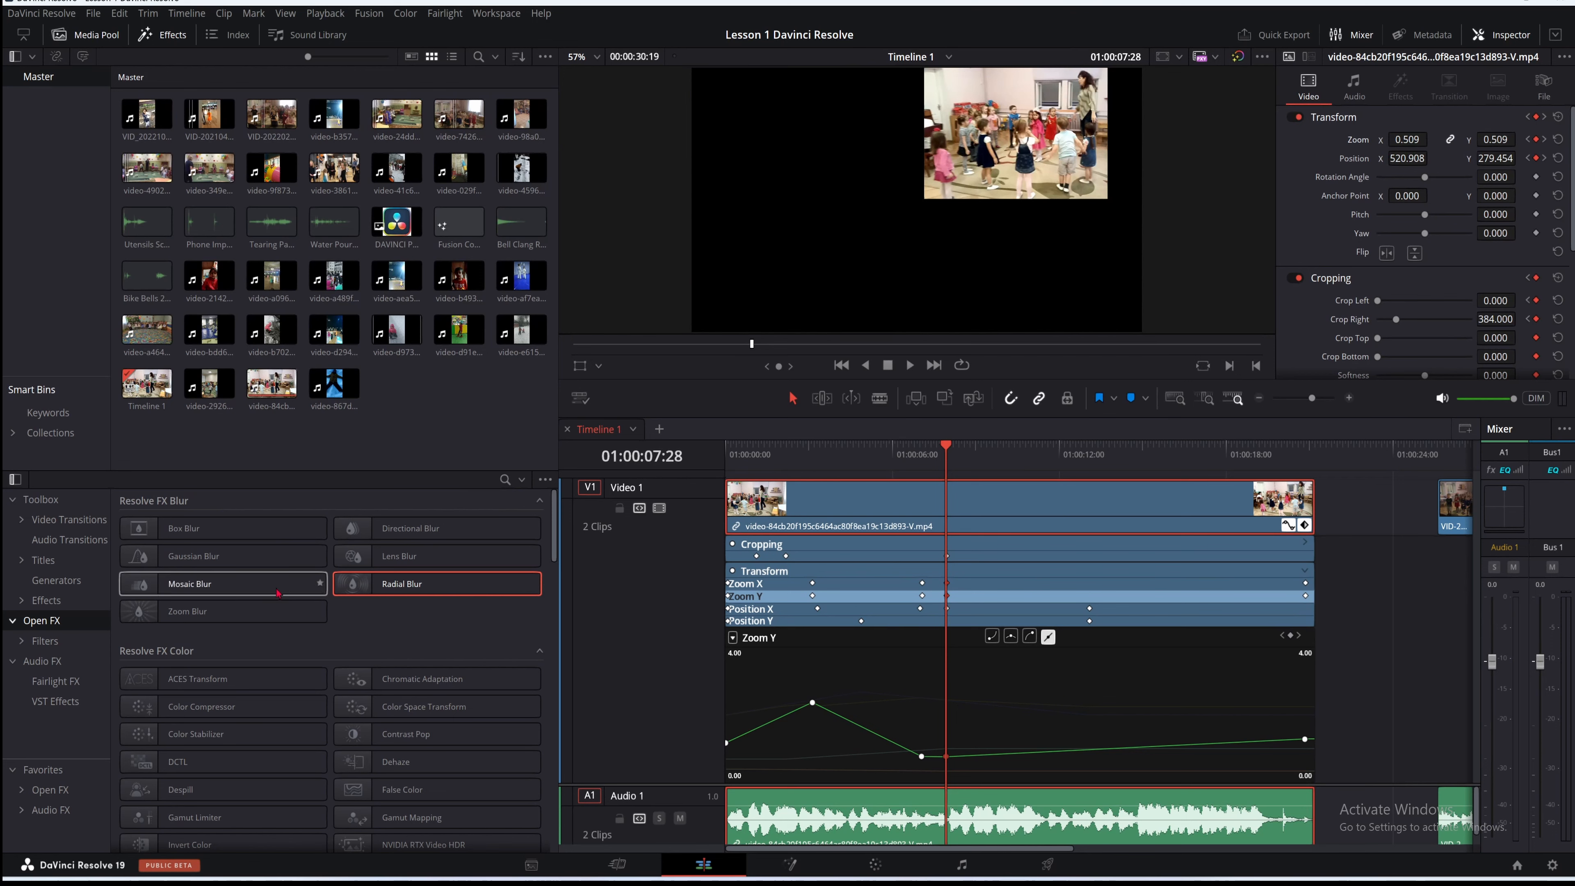
Scrub back to 01:00:04:06 and forward to 01:00:12:03 to review the clip's animation
left_click_drag(937, 458, 842, 457)
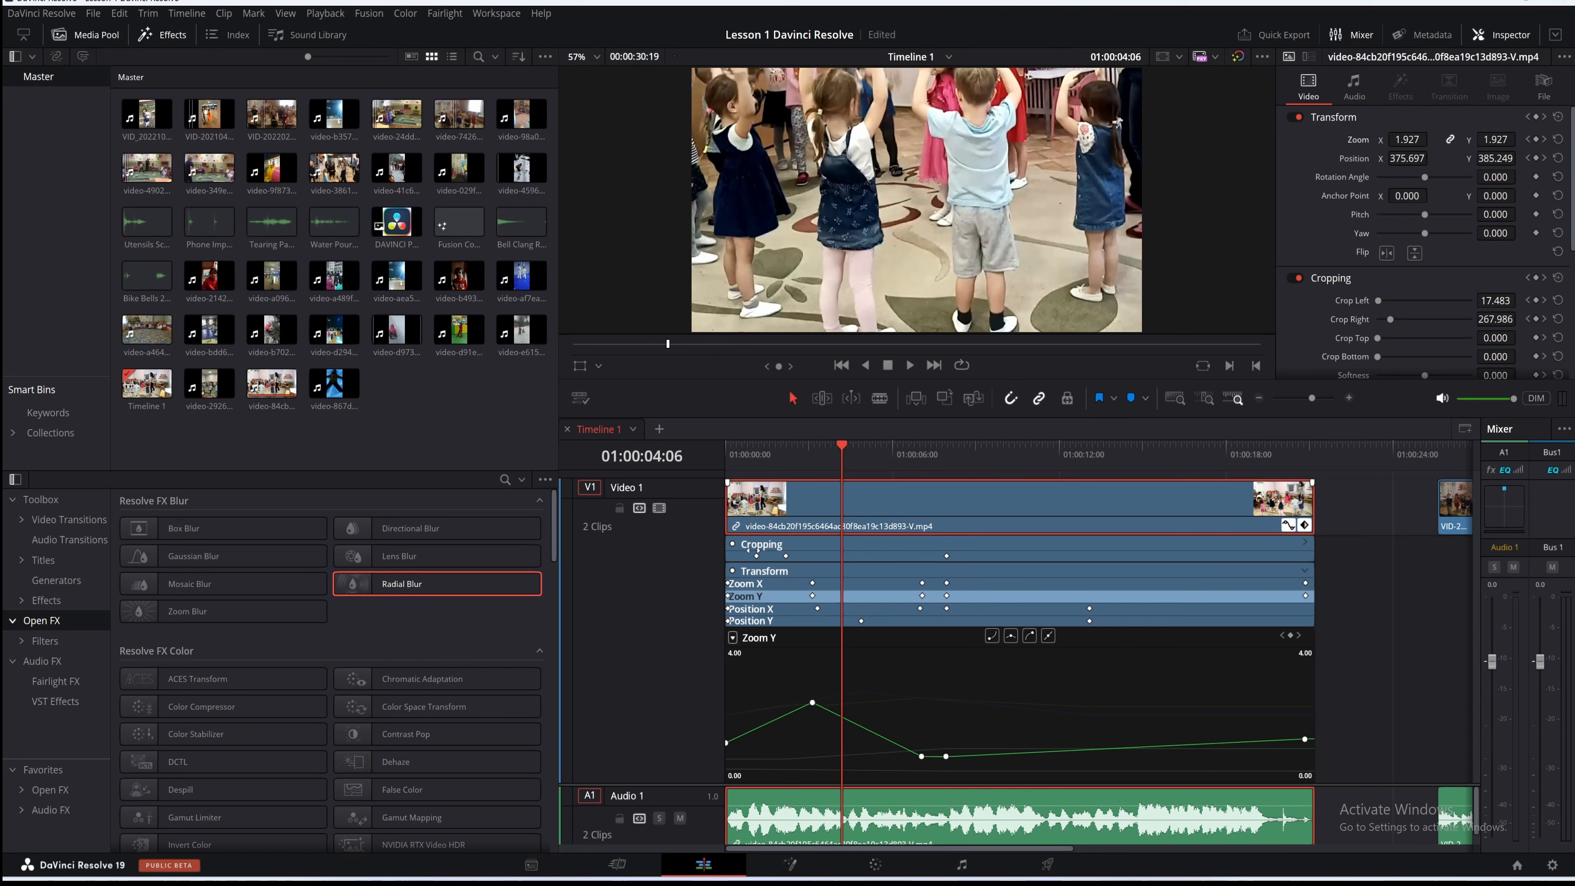
left_click_drag(1112, 598, 770, 529)
left_click_drag(837, 457, 1061, 520)
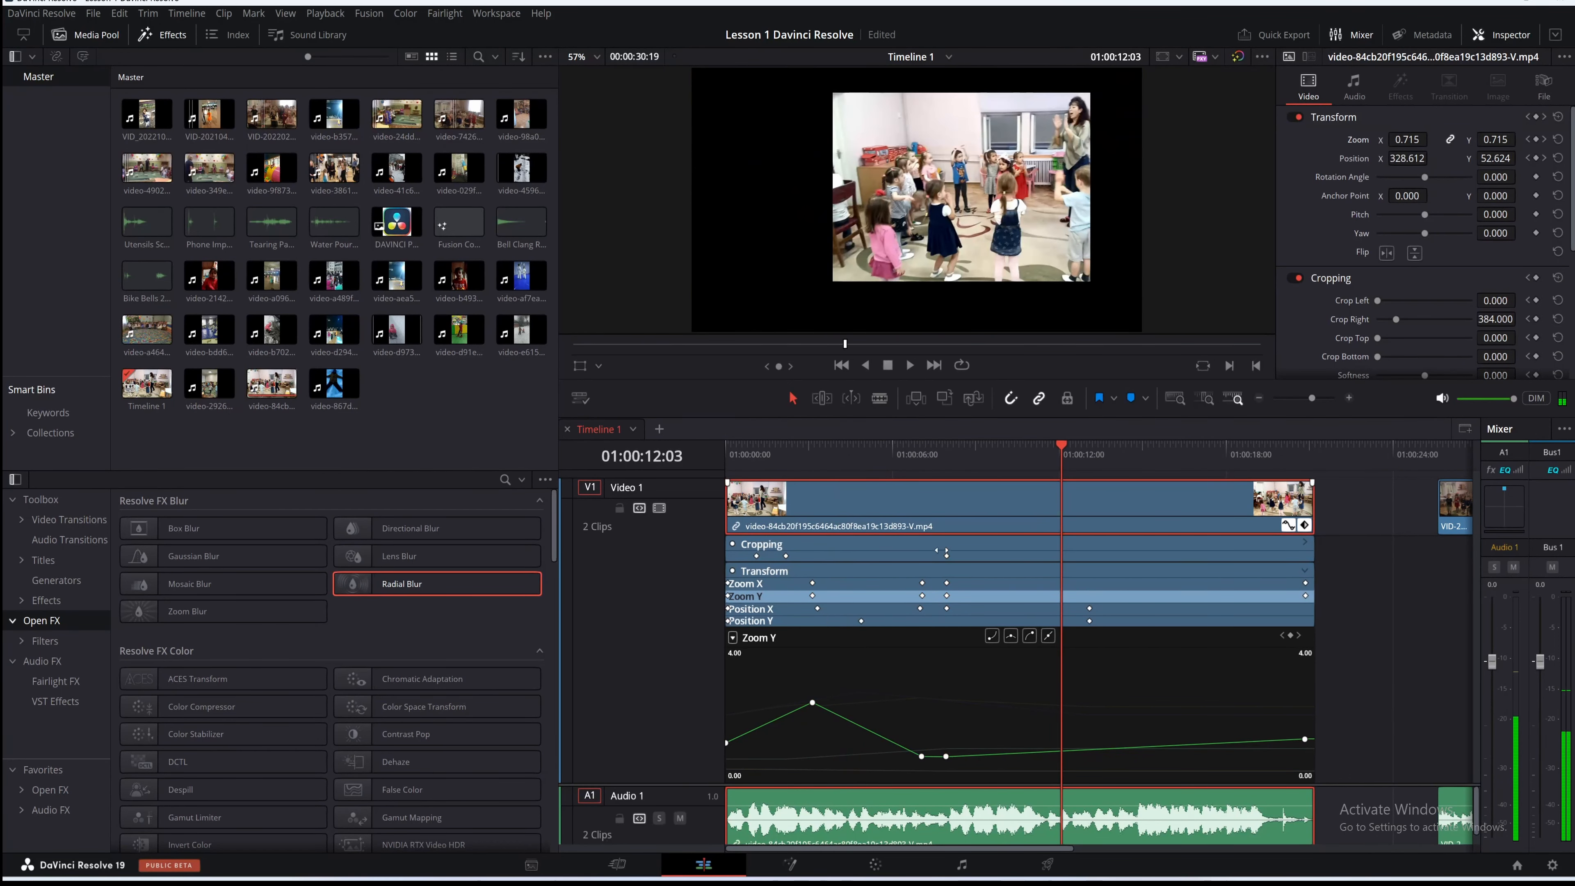
With the playhead at 01:00:10:14, duplicate the Cropping, Zoom and Position X keyframes from 01:00:07:28 to just after the playhead
mouse_move(941, 550)
left_mouse_down()
mouse_move(980, 582)
mouse_move(974, 611)
left_mouse_up()
left_click(974, 612)
left_click_drag(1061, 457, 1017, 468)
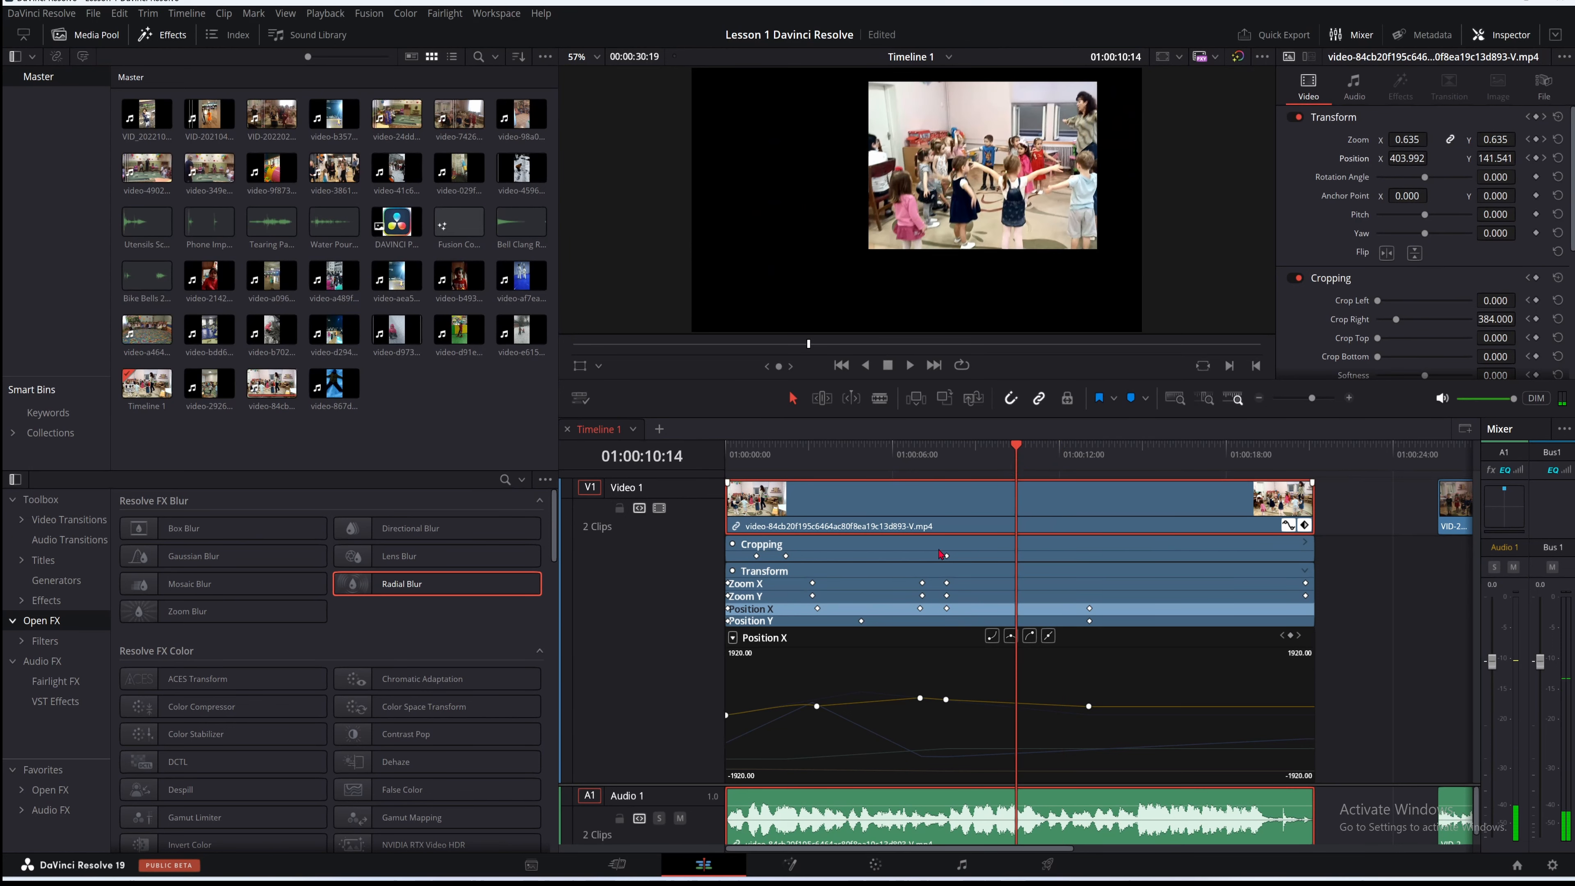
left_click_drag(938, 549, 970, 606)
left_click(934, 550)
left_click_drag(937, 554, 978, 619)
left_click_drag(950, 551, 1027, 552)
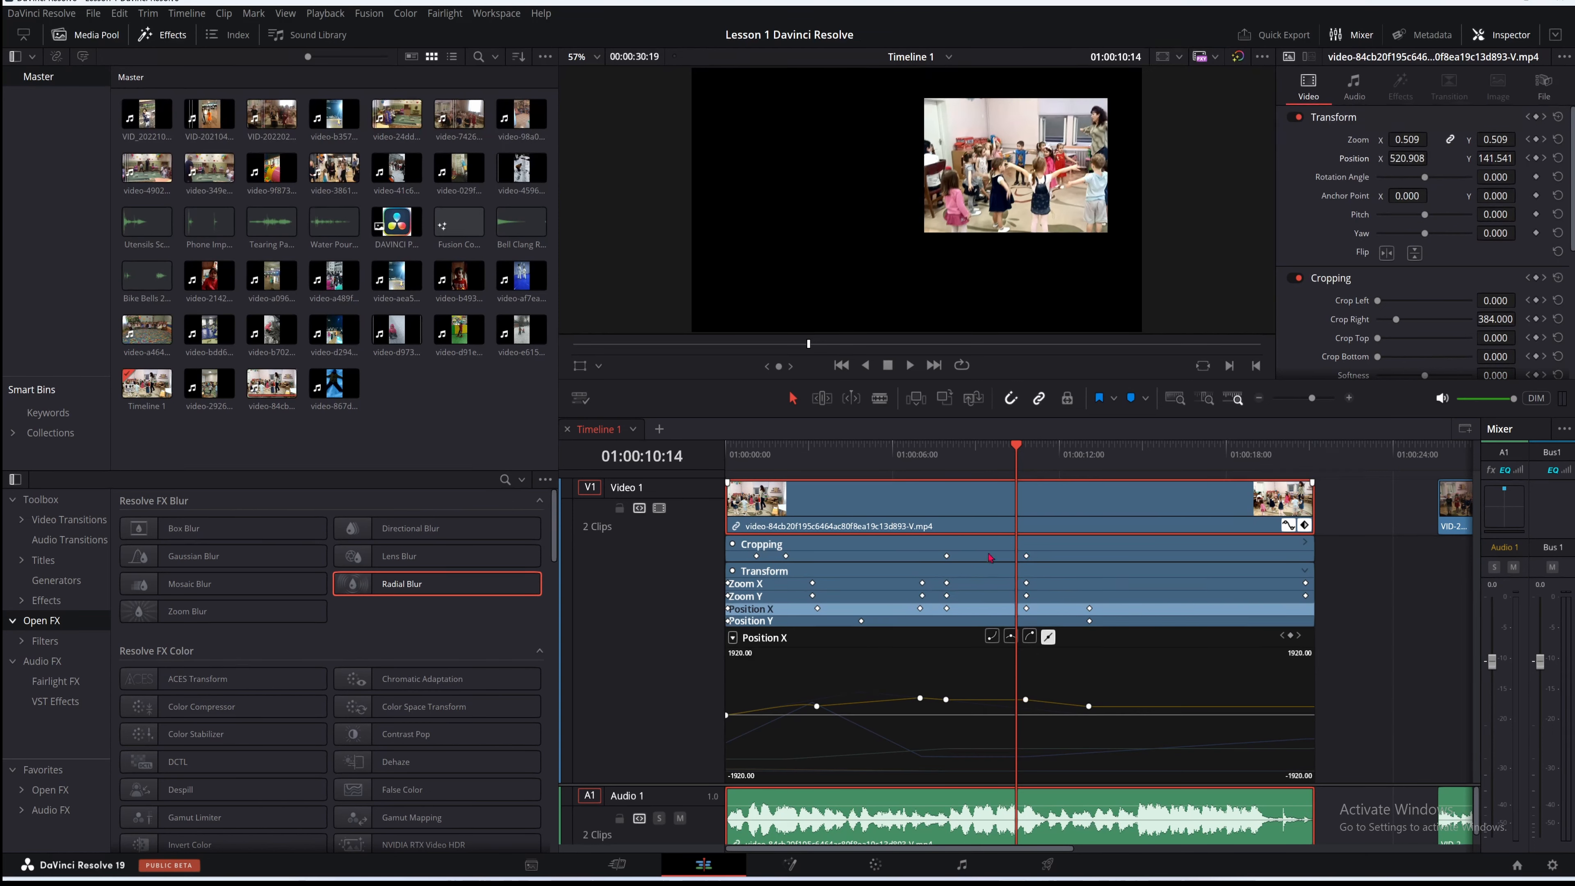